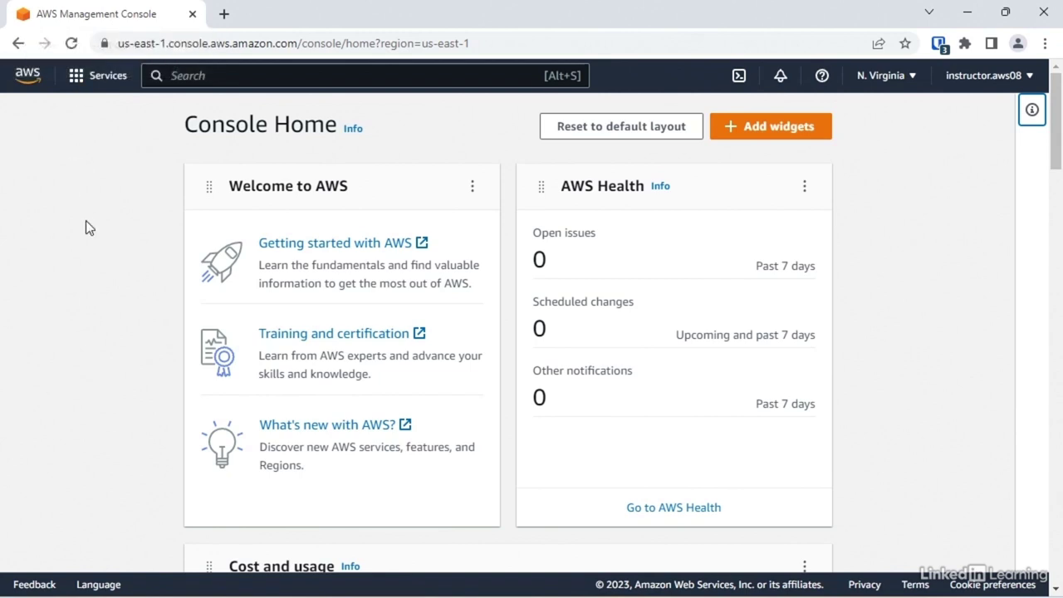
- Search the AWS services for 'iam' and open the IAM service
click(234, 73)
text(iam)
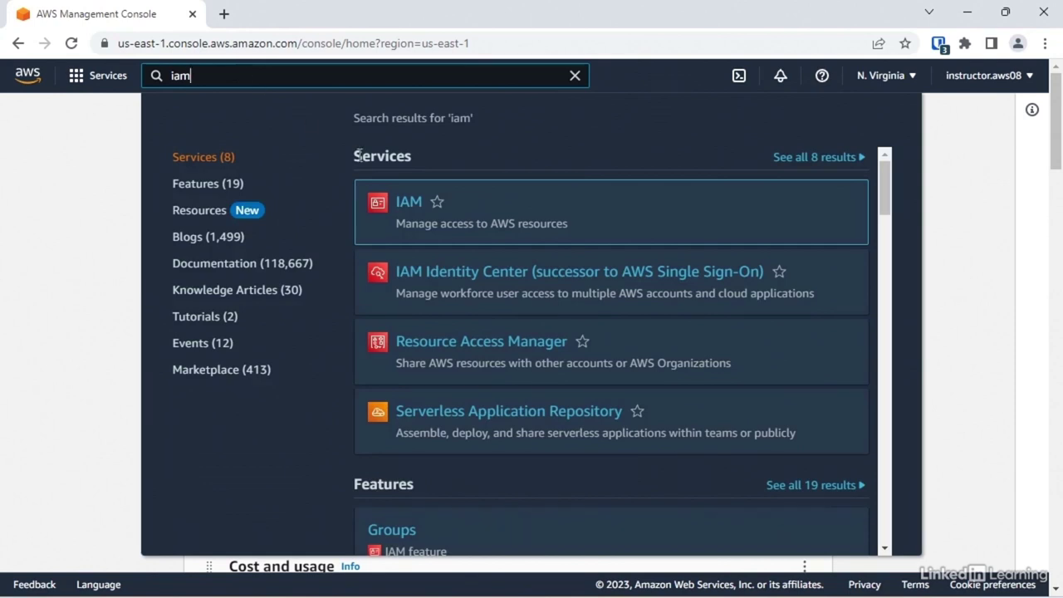
click(409, 209)
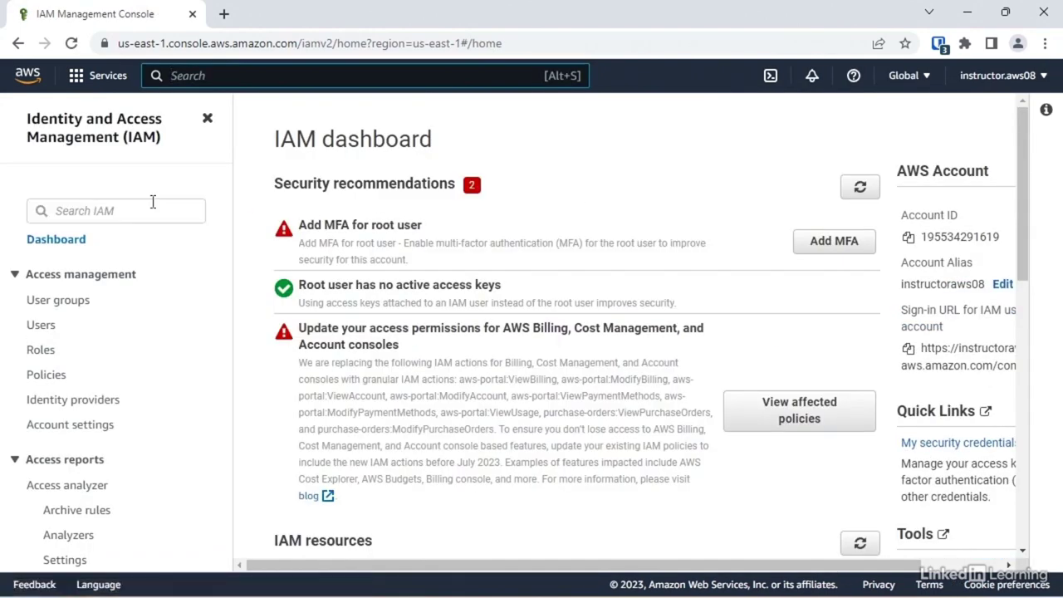
- Browse the User groups, Users and Roles lists, ending on the full Policies list
click(69, 309)
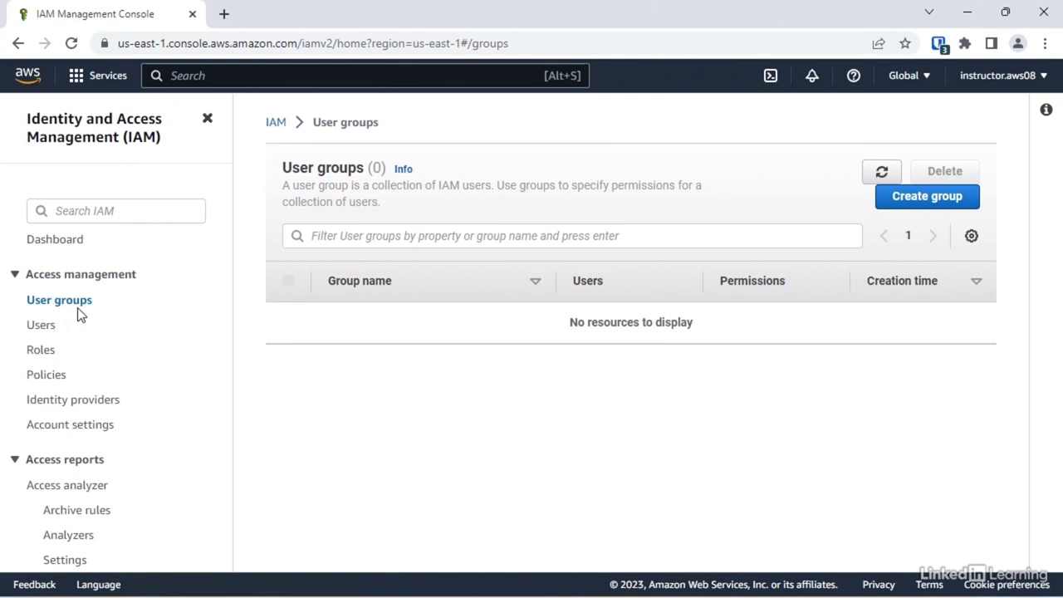
click(45, 328)
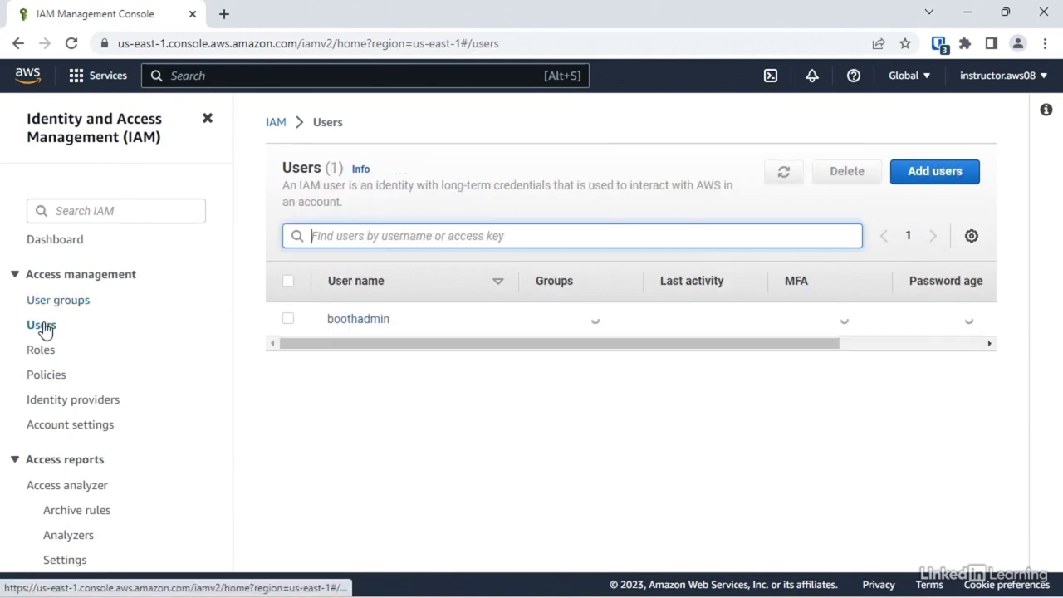
click(44, 355)
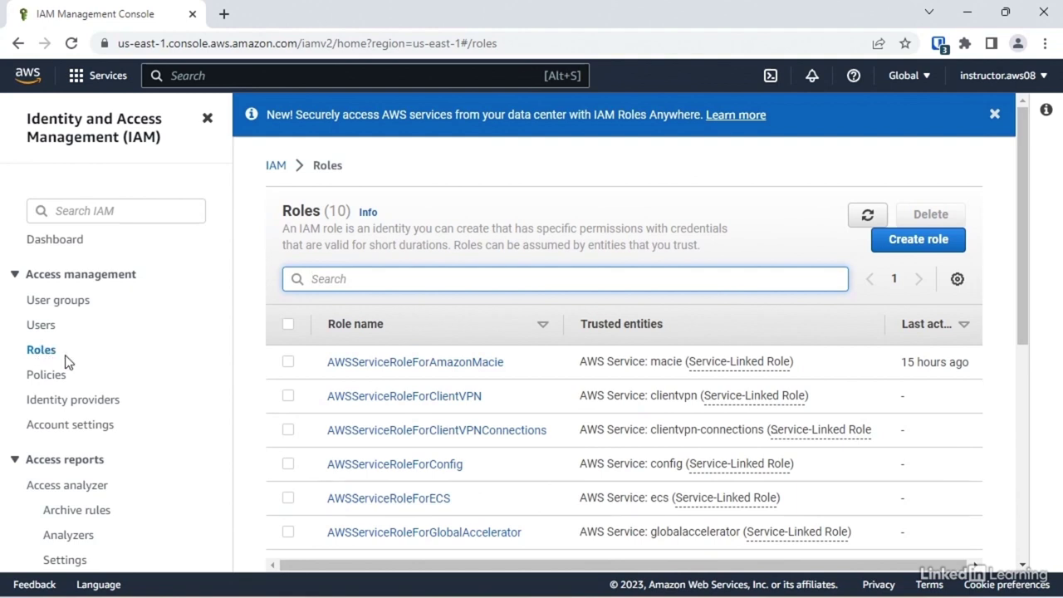
click(47, 377)
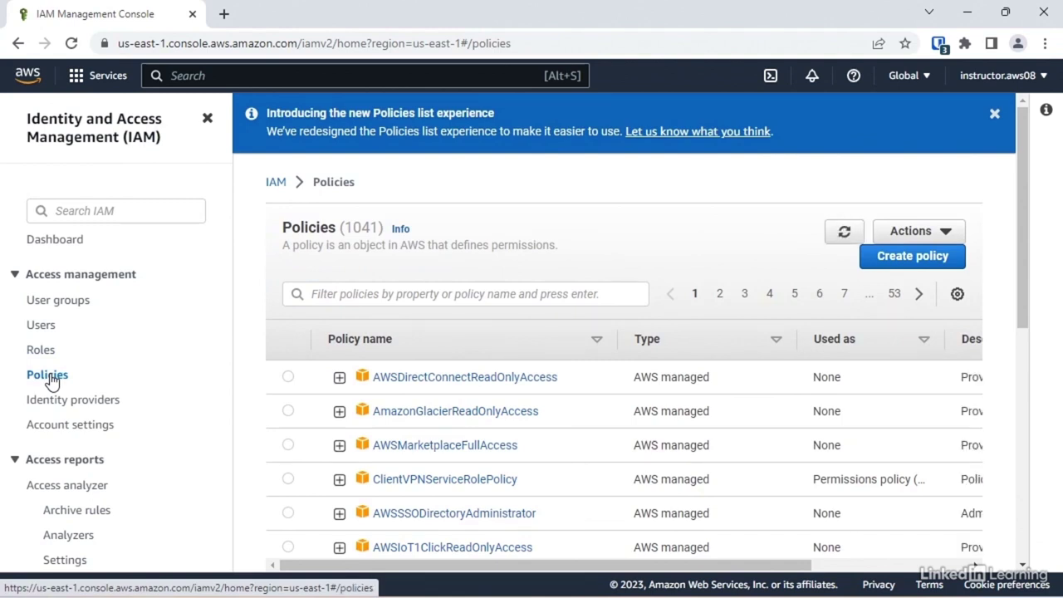
- Filter the policies list by 's3', then return to the empty User groups list
click(417, 288)
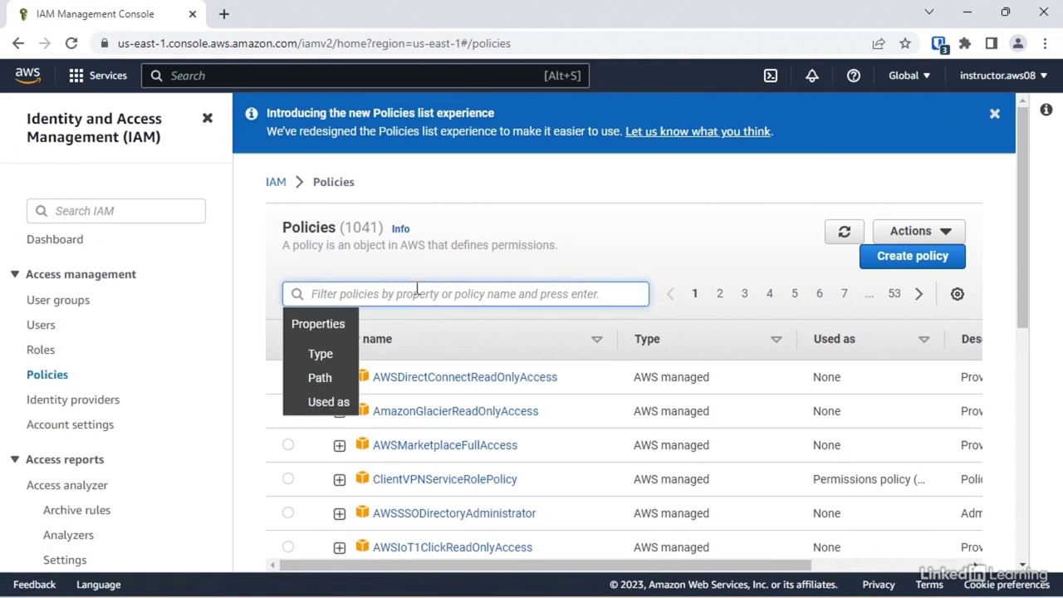
text(s3)
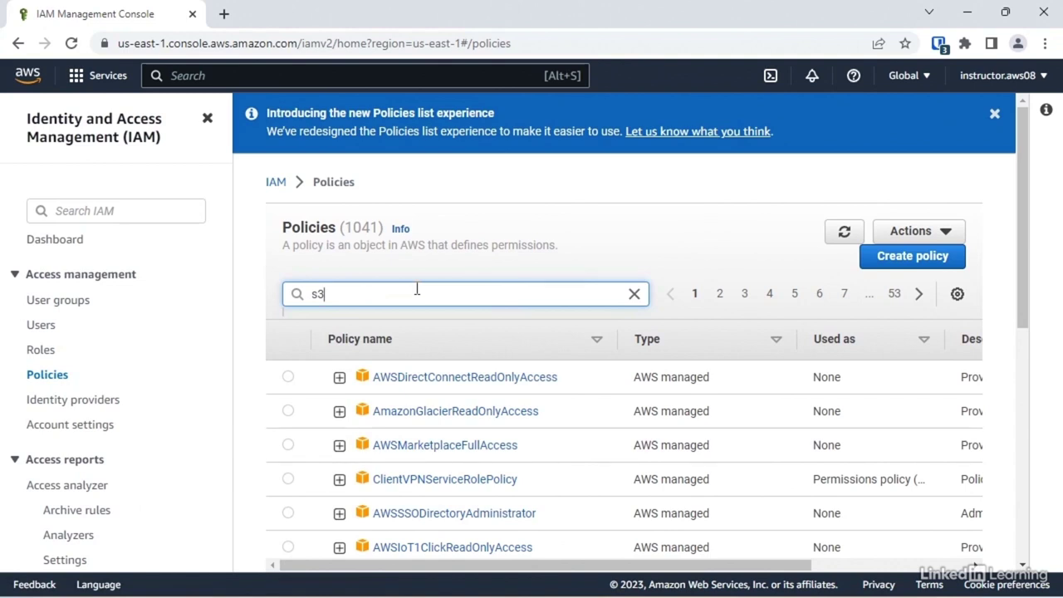
key(Return)
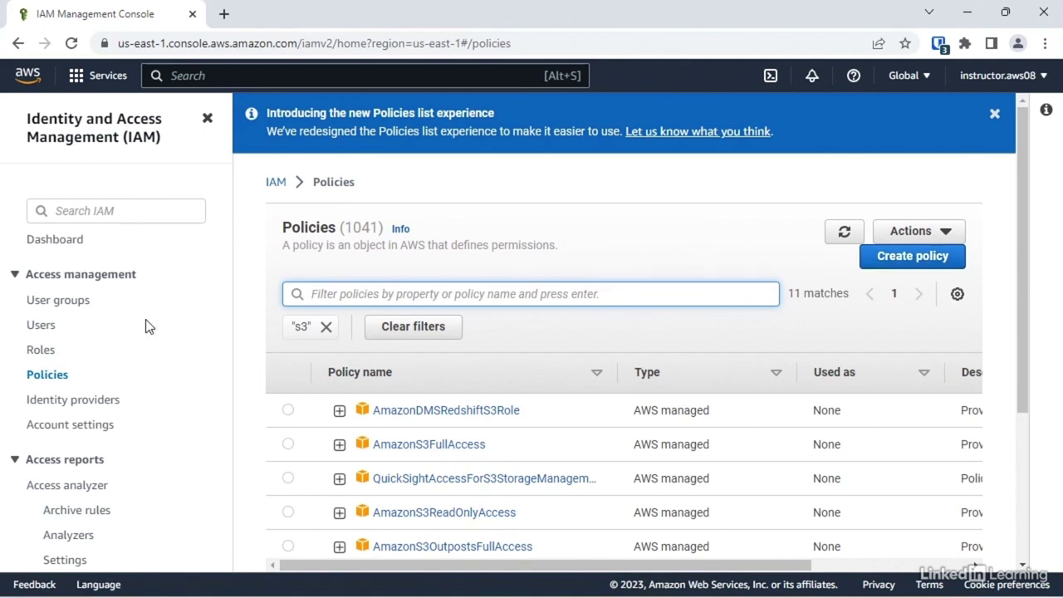
click(71, 302)
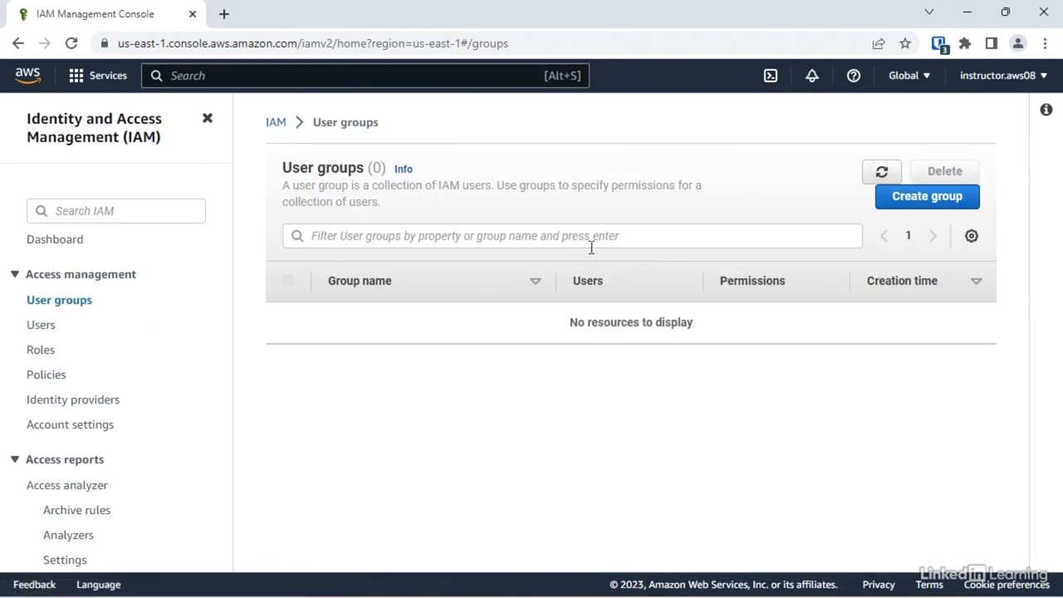
- Start a new user group named HQ_East and scroll down to its permissions policies
click(939, 202)
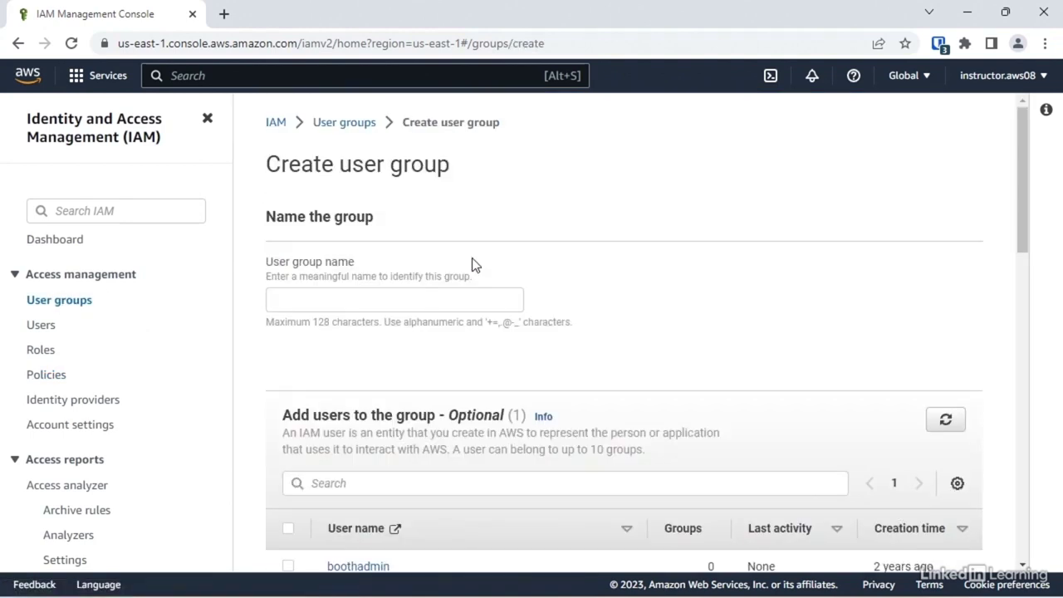
click(434, 302)
text(H)
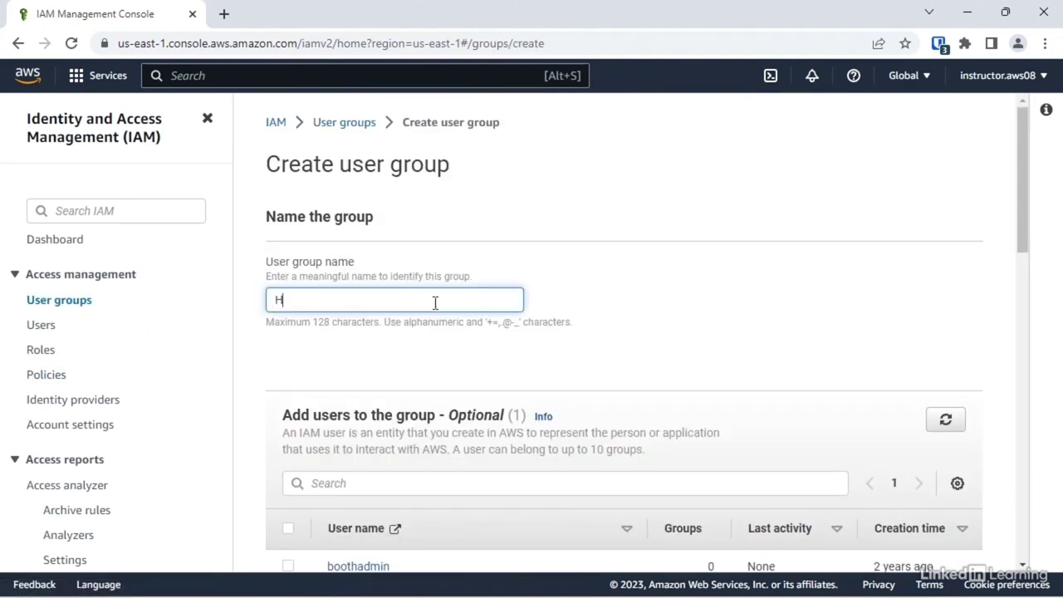
text(Q_East)
drag(1026, 238, 1037, 308)
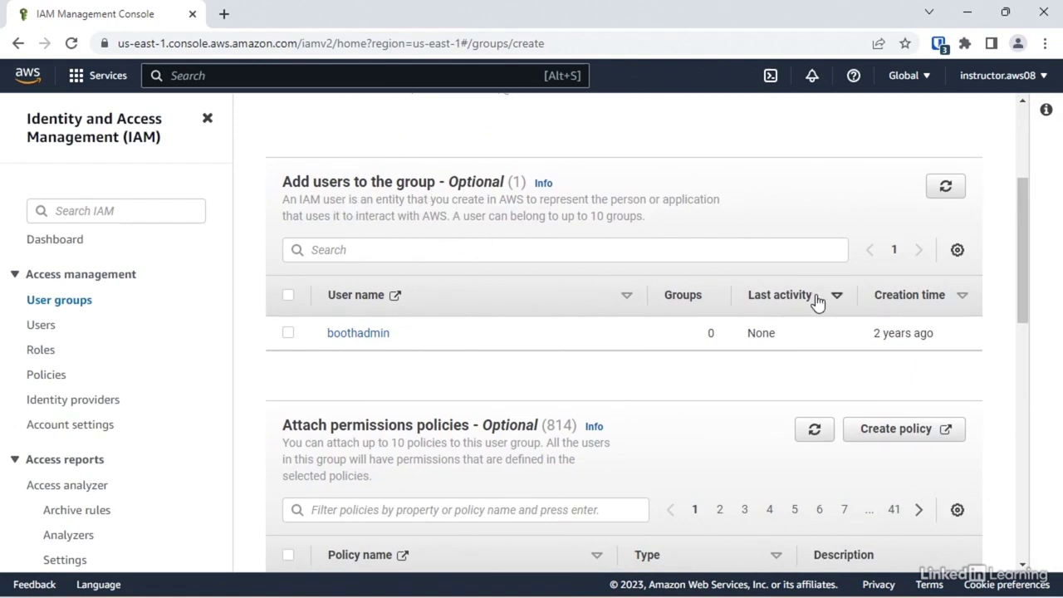
drag(1020, 262, 1028, 355)
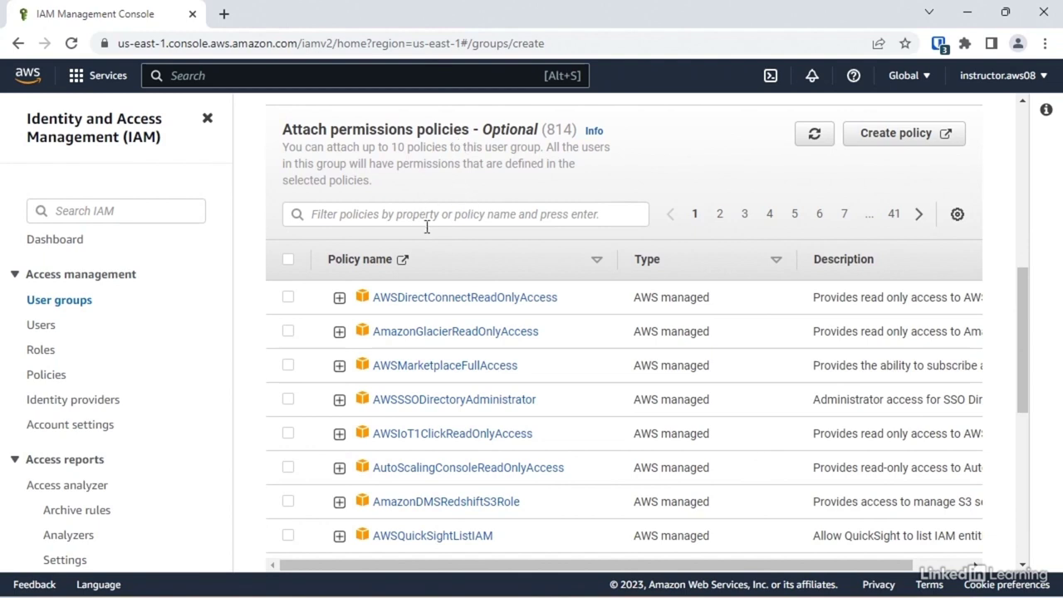
- Filter policies by 's3', select AmazonS3FullAccess, and create the HQ_East group
click(459, 215)
text(s3)
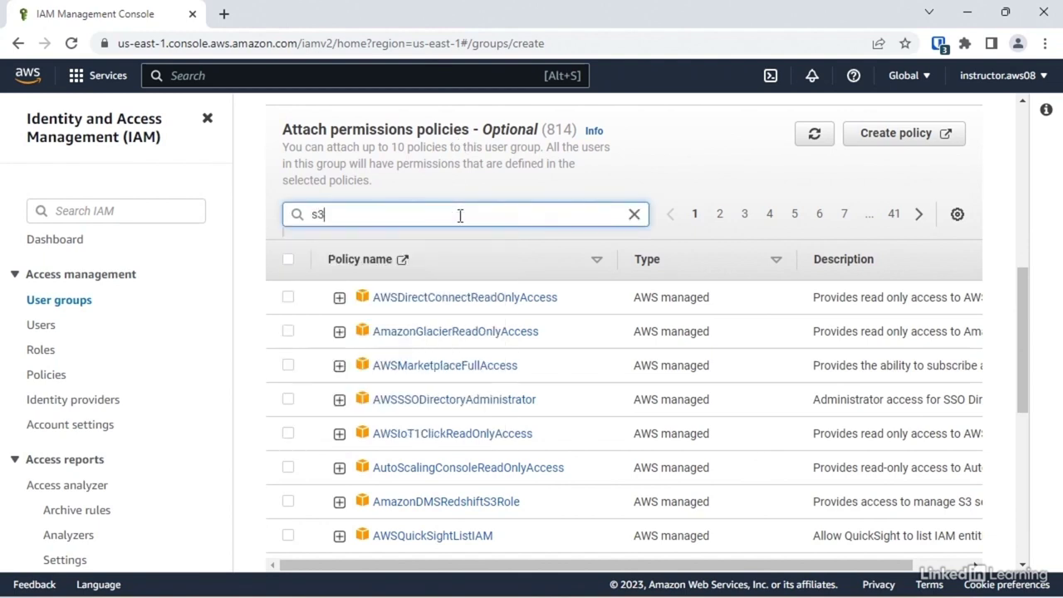
key(Return)
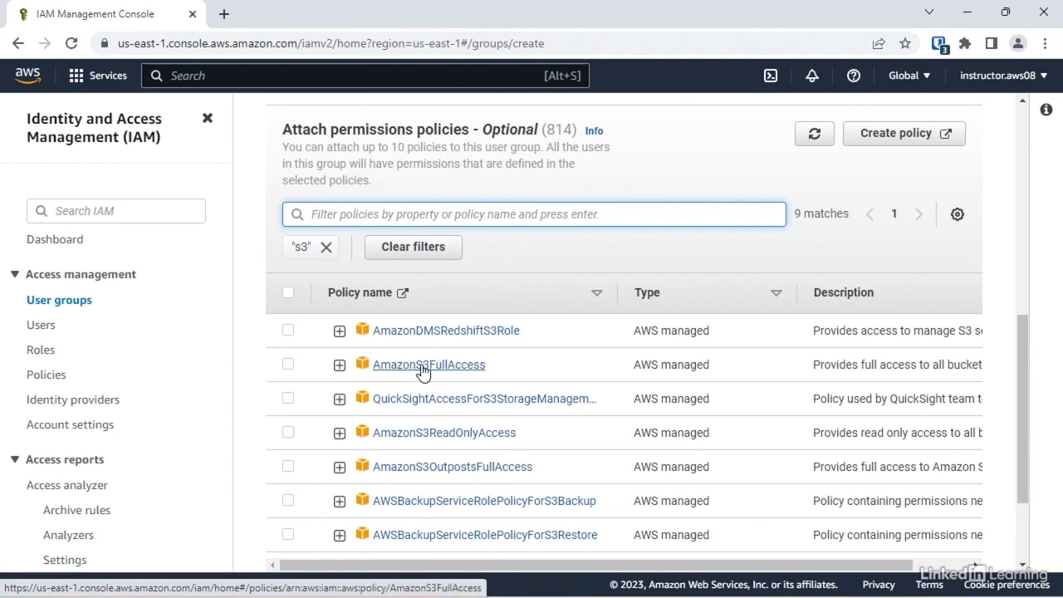
click(288, 364)
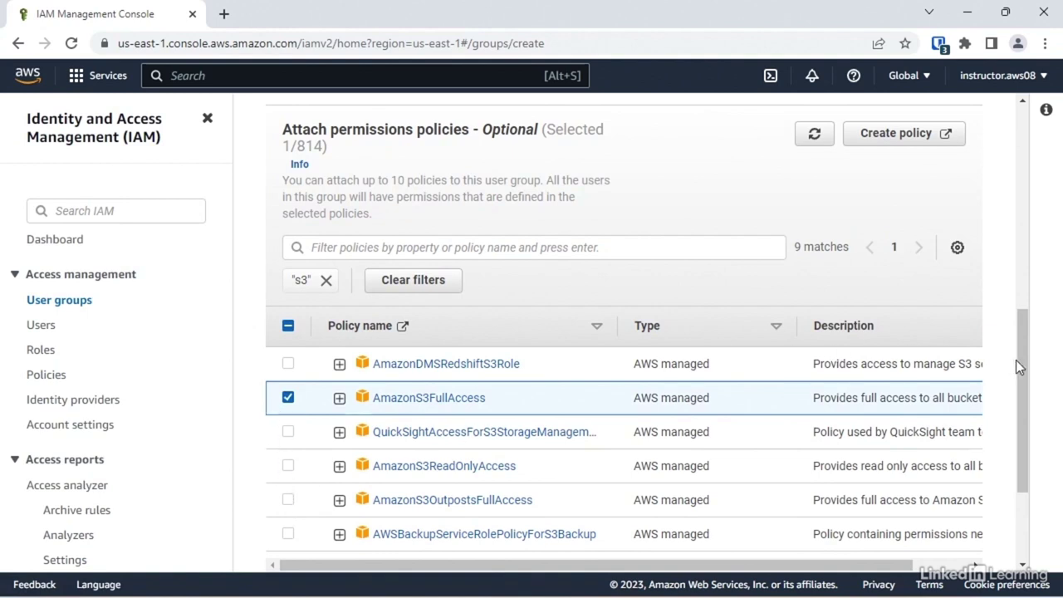
drag(1024, 359, 1026, 502)
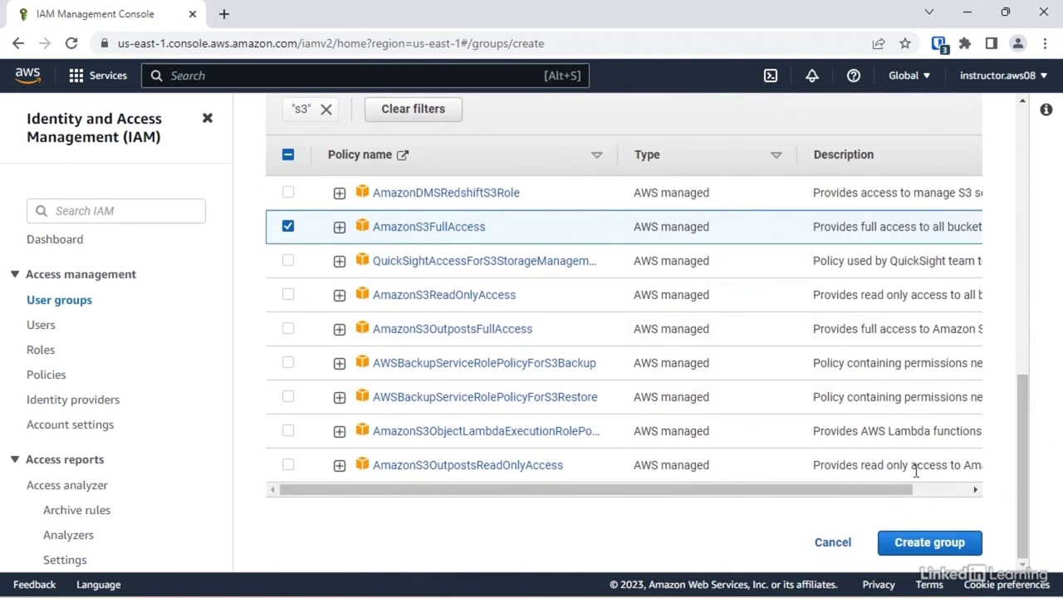
click(959, 542)
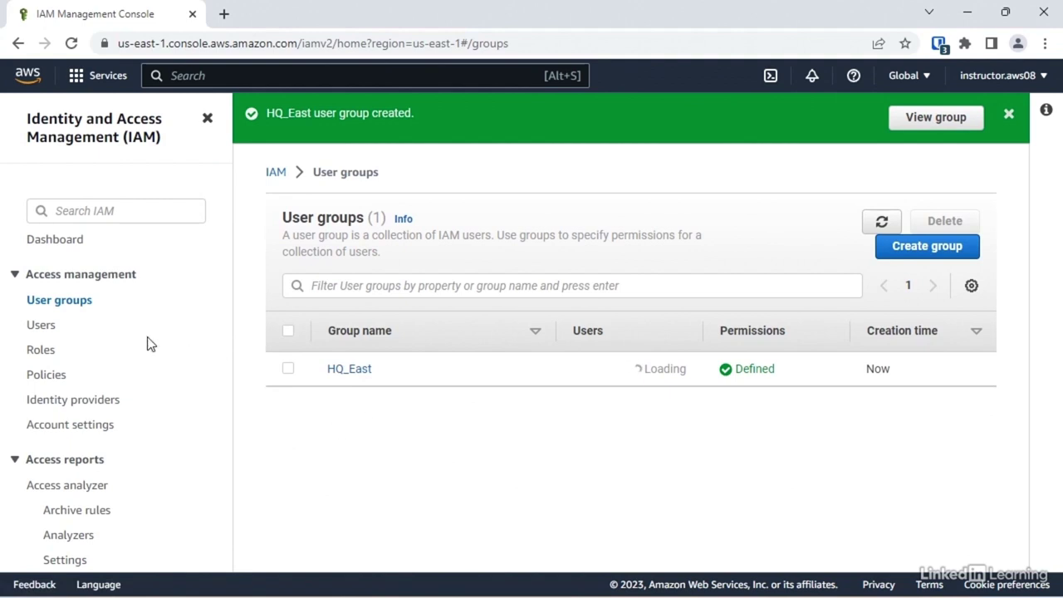
- From the Users list, start adding a new IAM user with user name JDoe
click(41, 325)
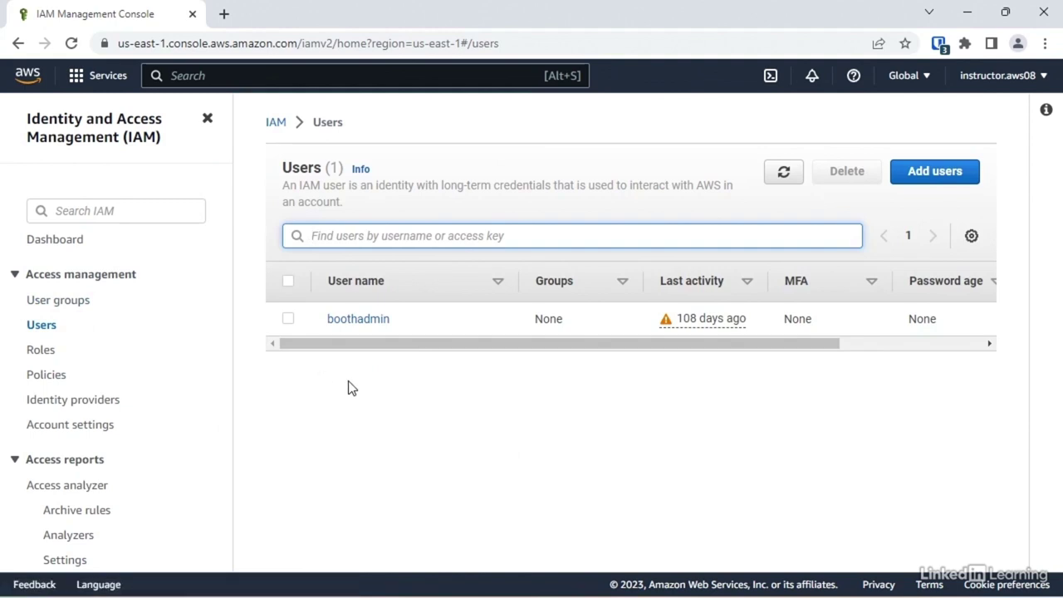
click(951, 171)
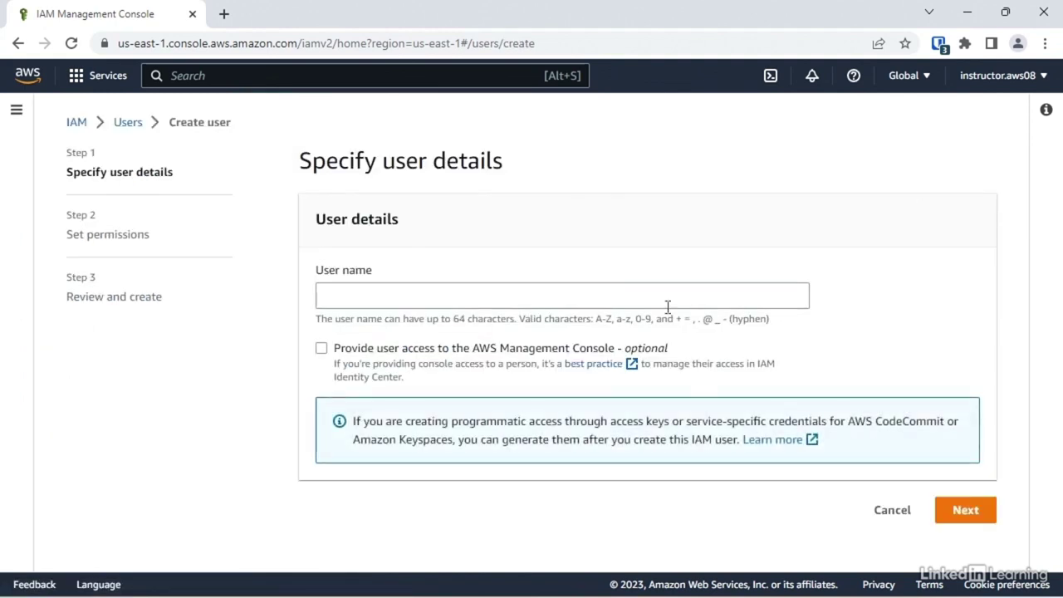
click(584, 292)
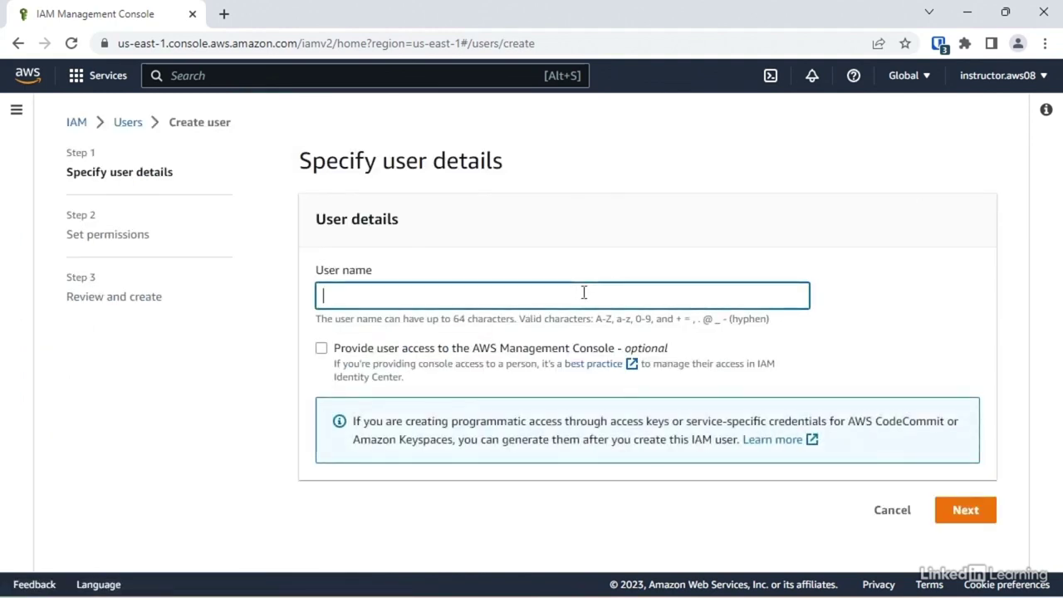
text(JDoe)
- Enable AWS Management Console access with an autogenerated password and continue to Set permissions
click(321, 349)
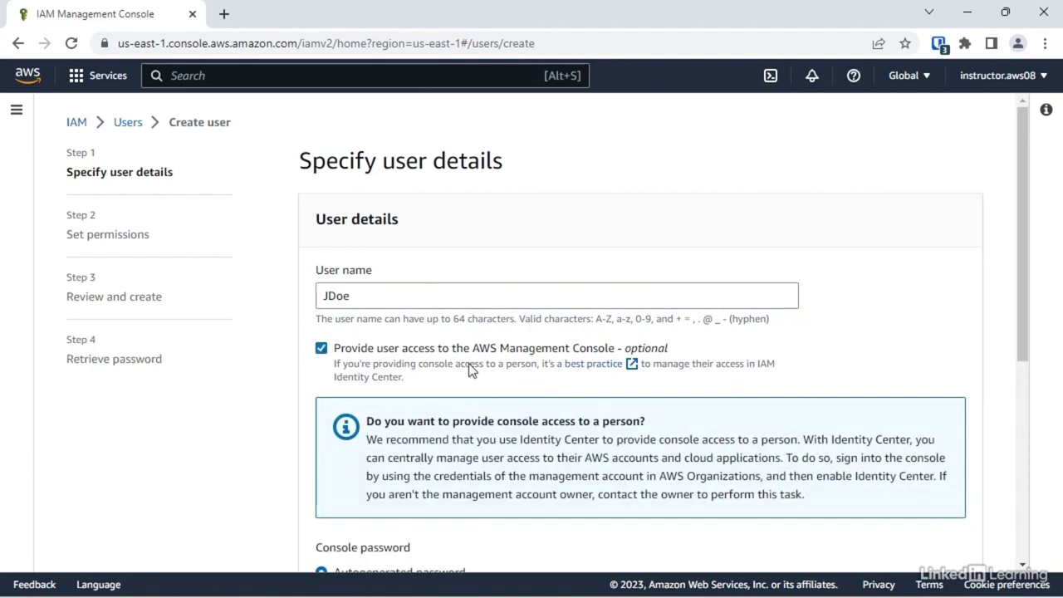
drag(1020, 279, 1008, 443)
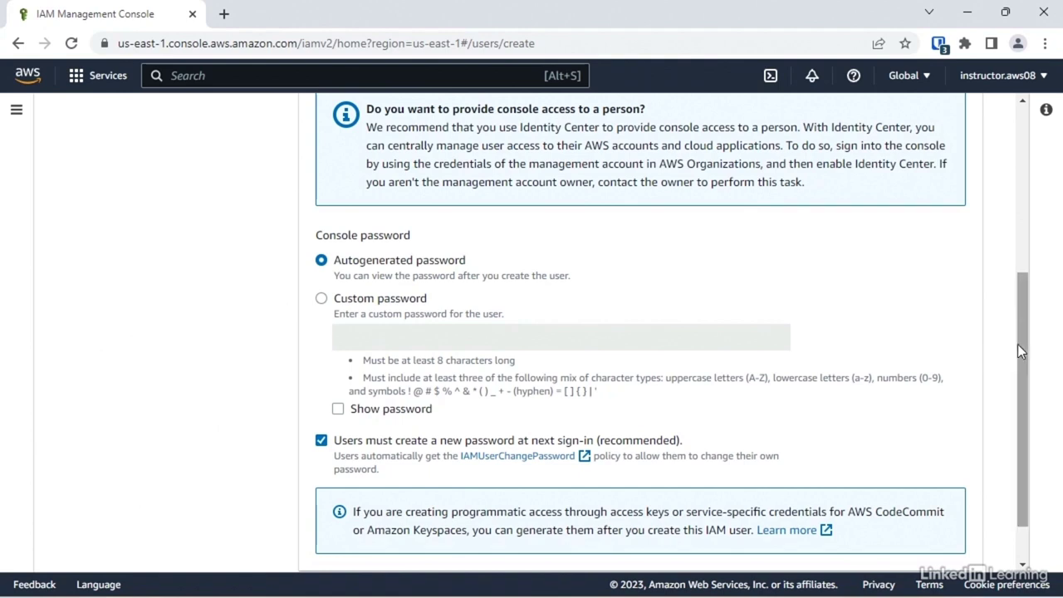
drag(1018, 344, 1020, 399)
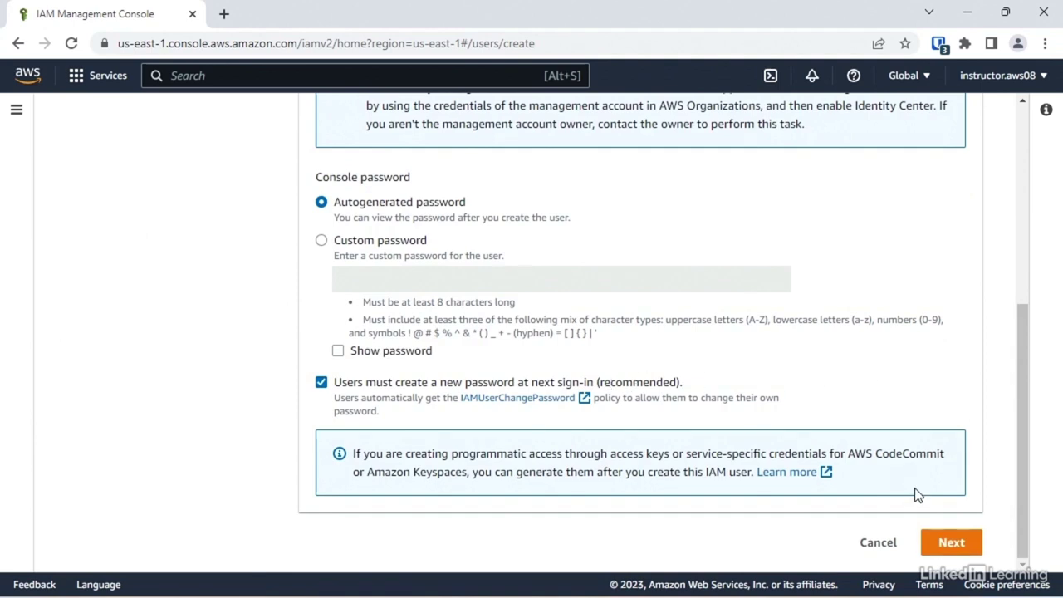
click(946, 543)
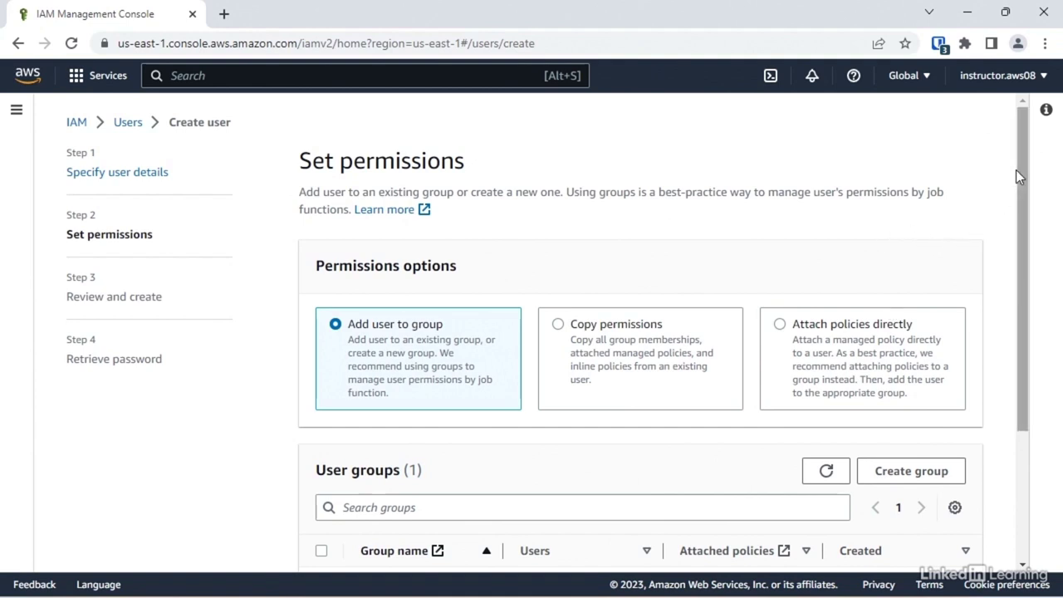
- Select the HQ_East user group for the new user
drag(1023, 171, 1022, 260)
click(320, 442)
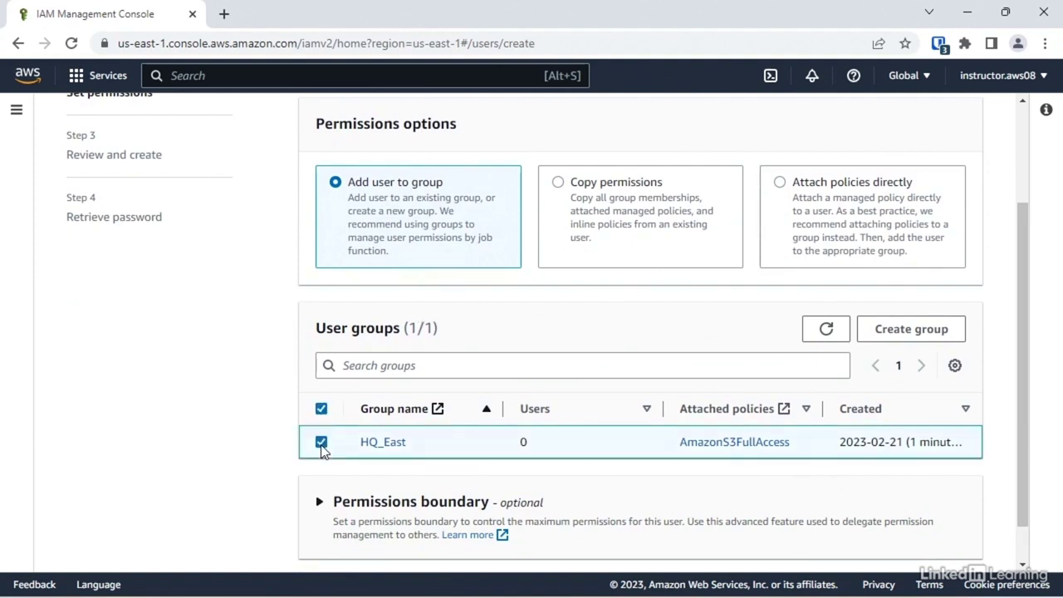
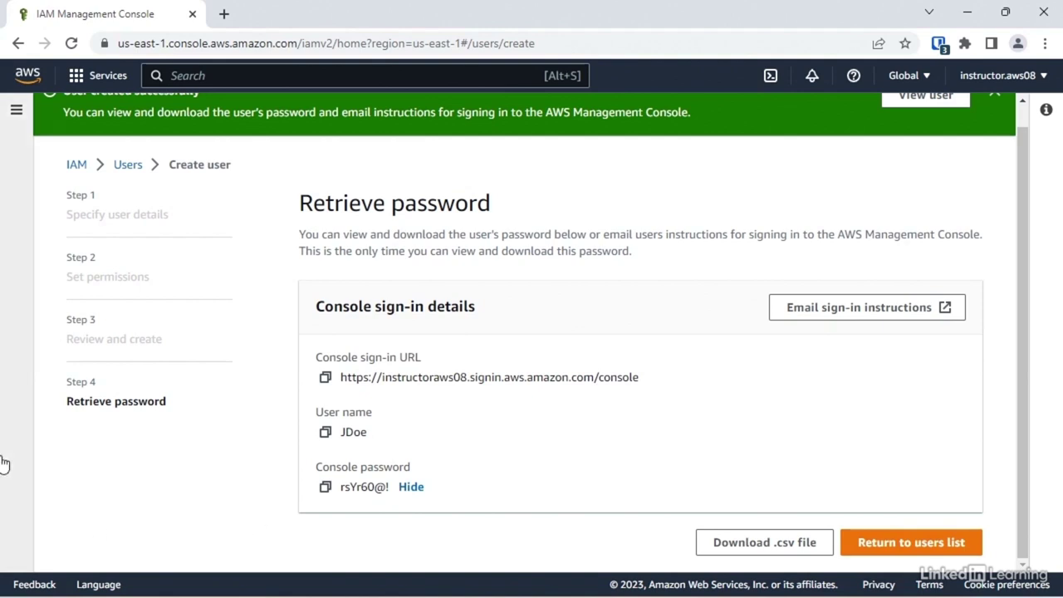
- Copy the new user's console password and return to the IAM users list
click(324, 487)
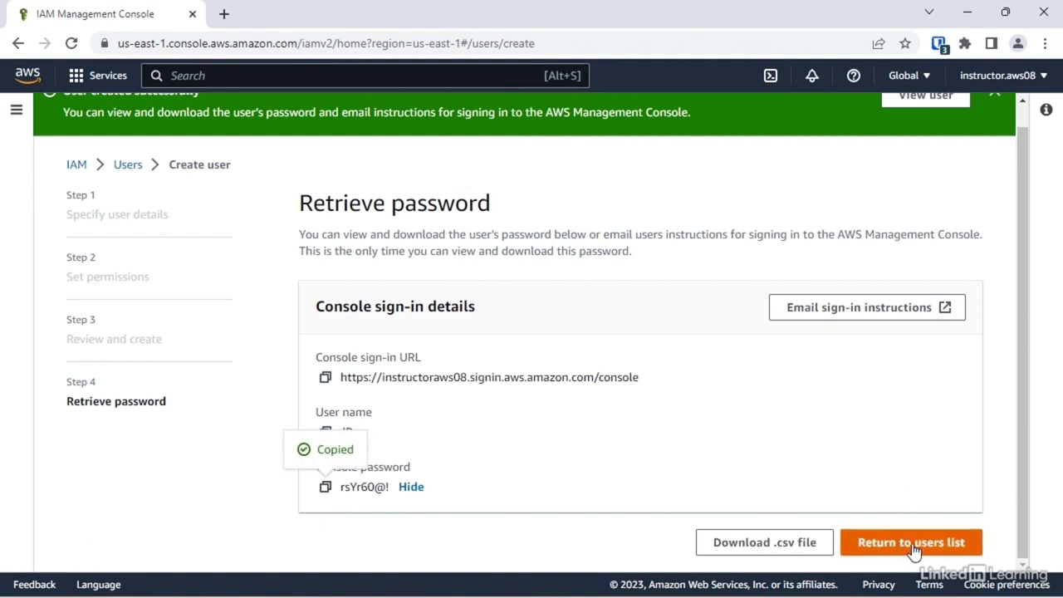
click(908, 544)
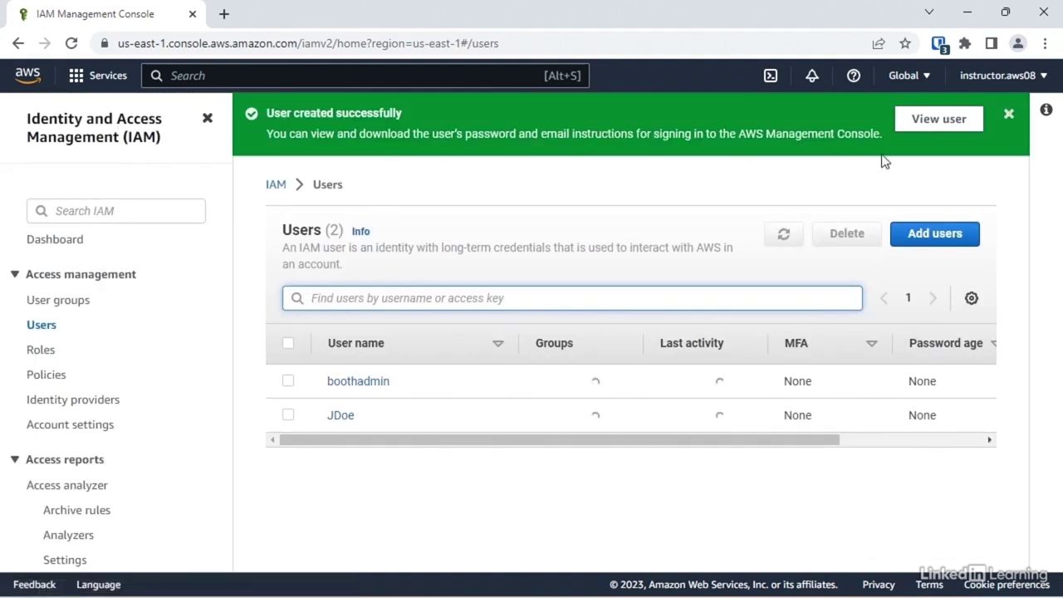
click(1007, 114)
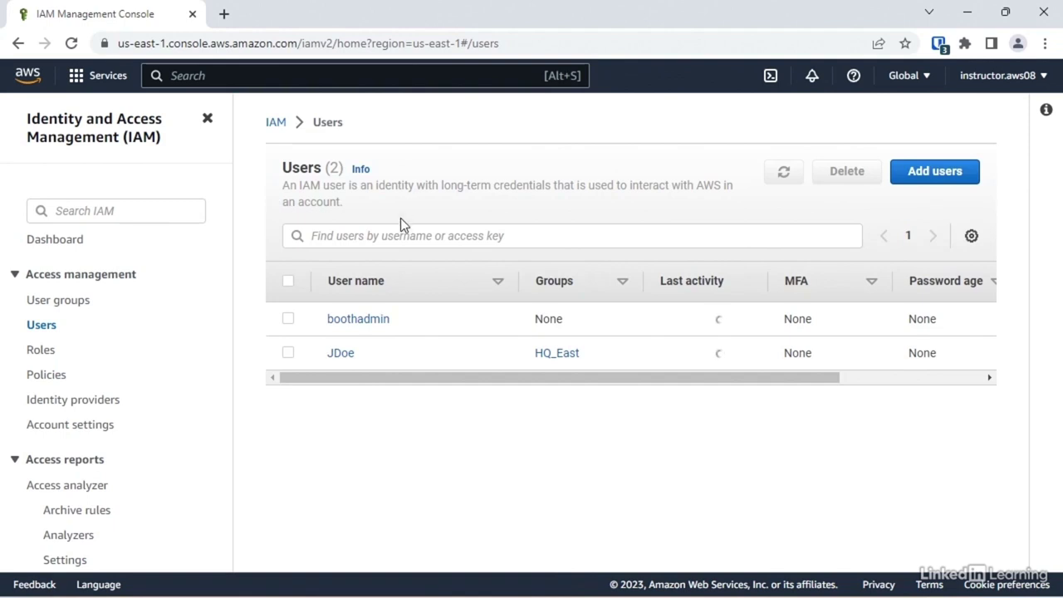
- Open the new user's security credentials and scroll down to the MFA section
click(348, 354)
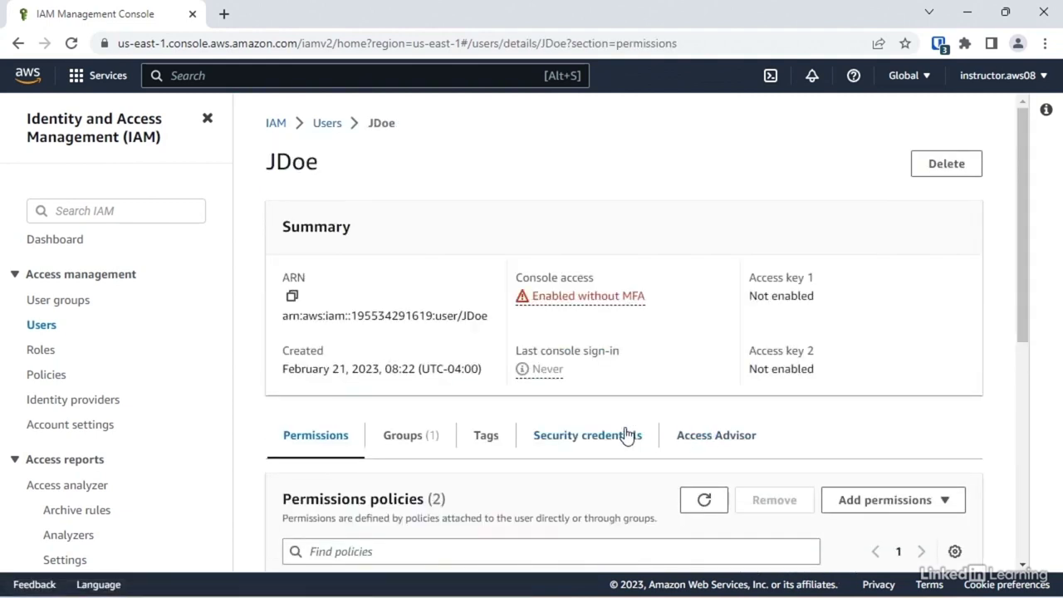
click(605, 440)
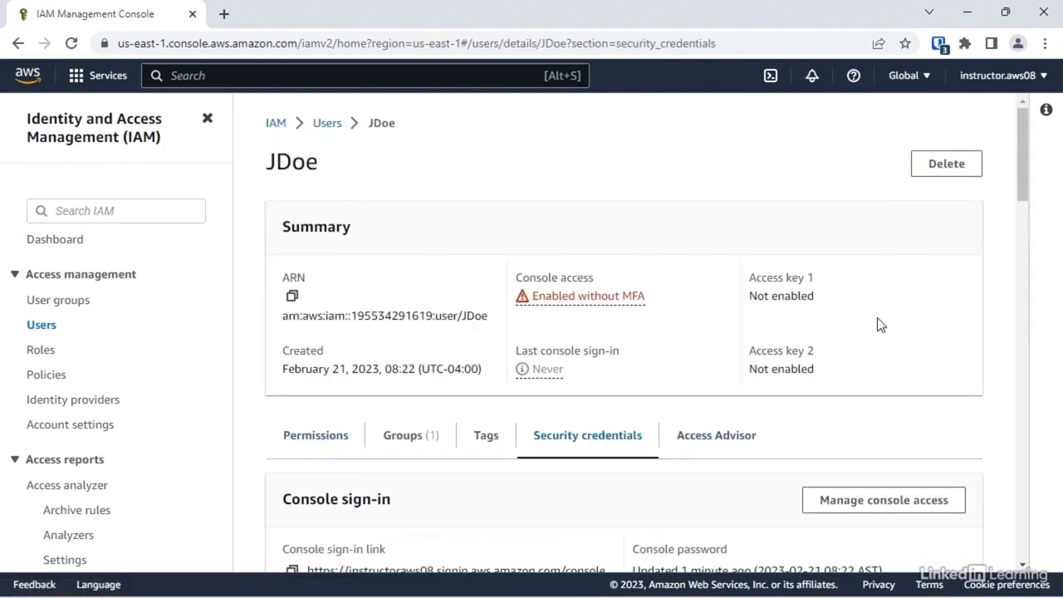
drag(1016, 167, 1022, 191)
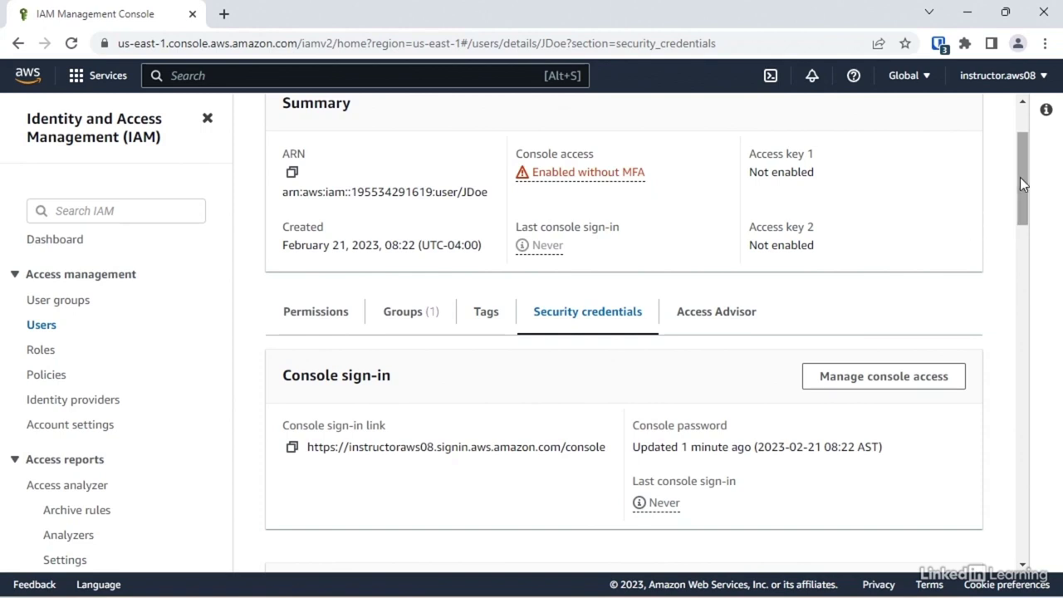
drag(1021, 174, 1019, 248)
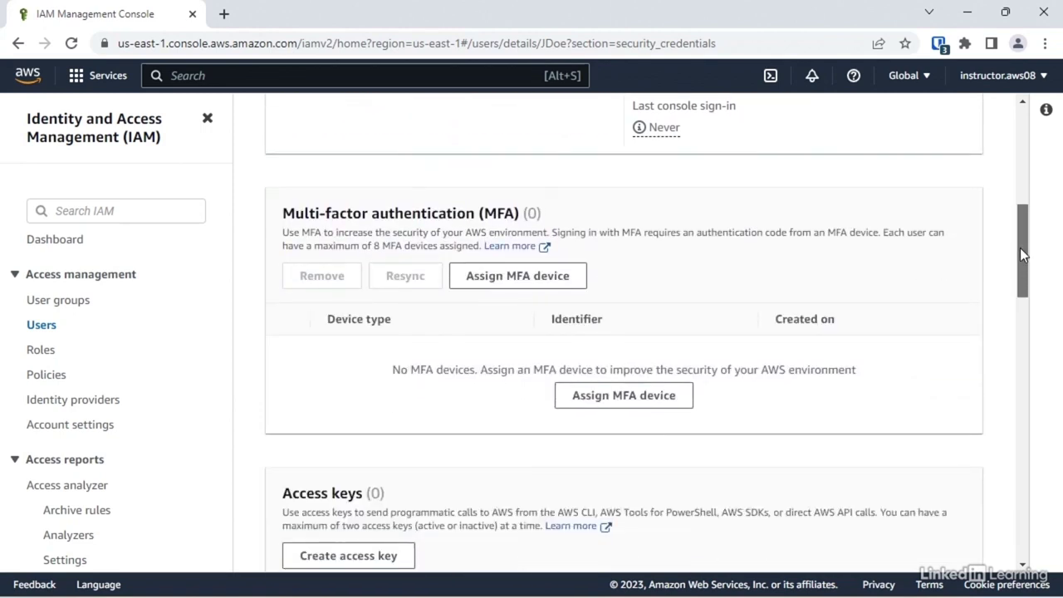
- Assign an authenticator-app MFA device named 'Device1' and continue to device setup
click(540, 283)
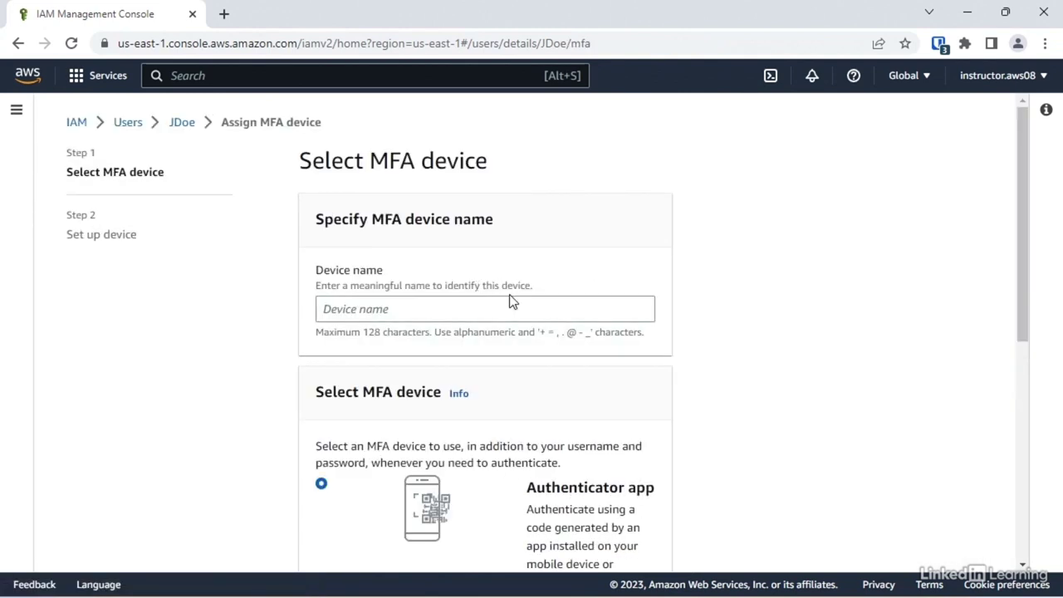
click(500, 304)
text(Device1)
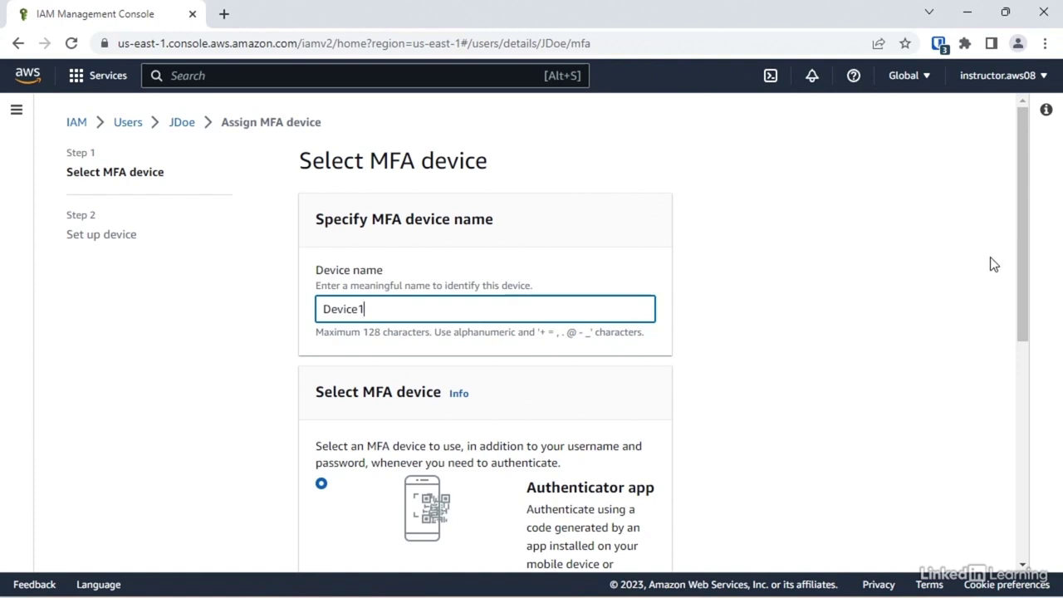
drag(1018, 286, 1018, 436)
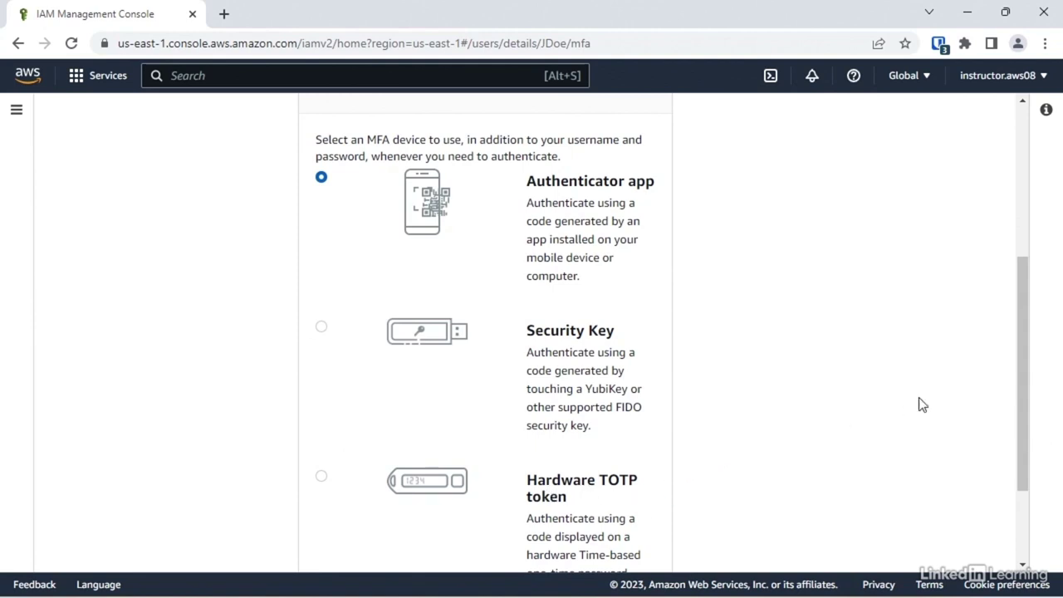
drag(1021, 394, 1016, 349)
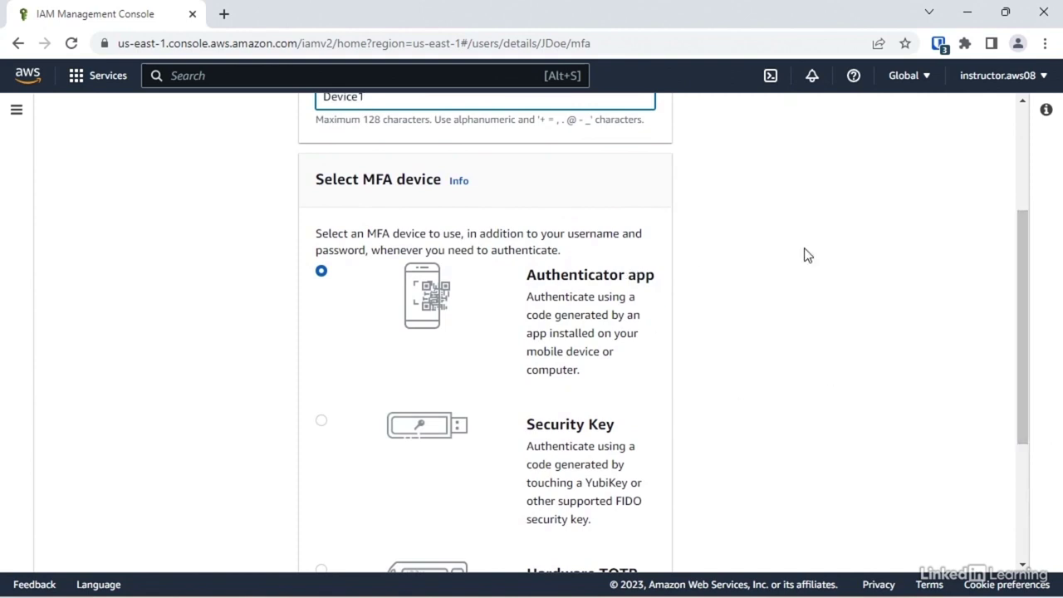
drag(1020, 332, 1015, 457)
click(644, 549)
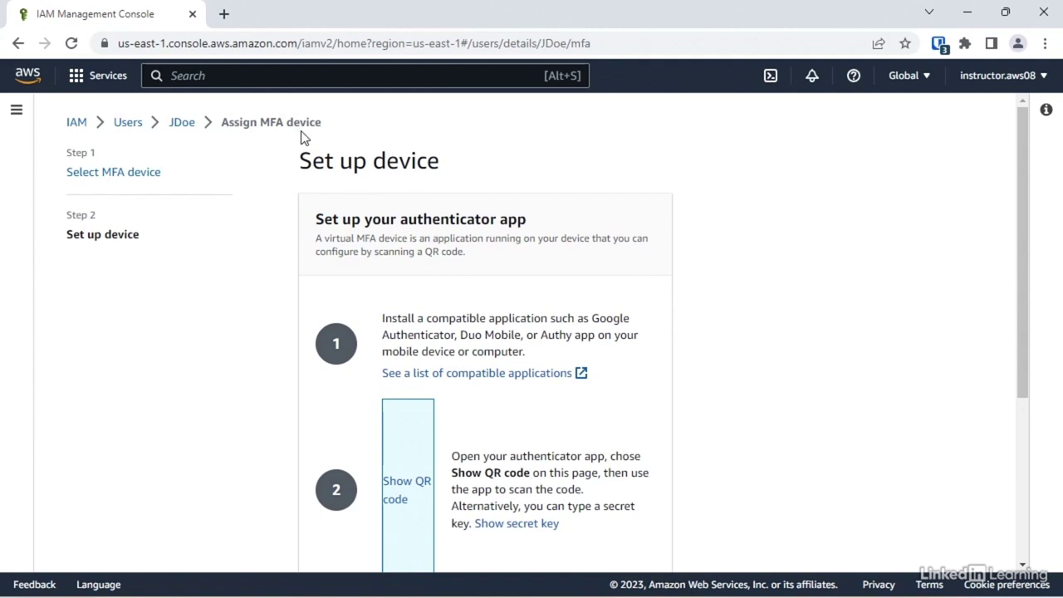
- Leave MFA setup via the Users breadcrumb to return to the IAM users list
click(133, 123)
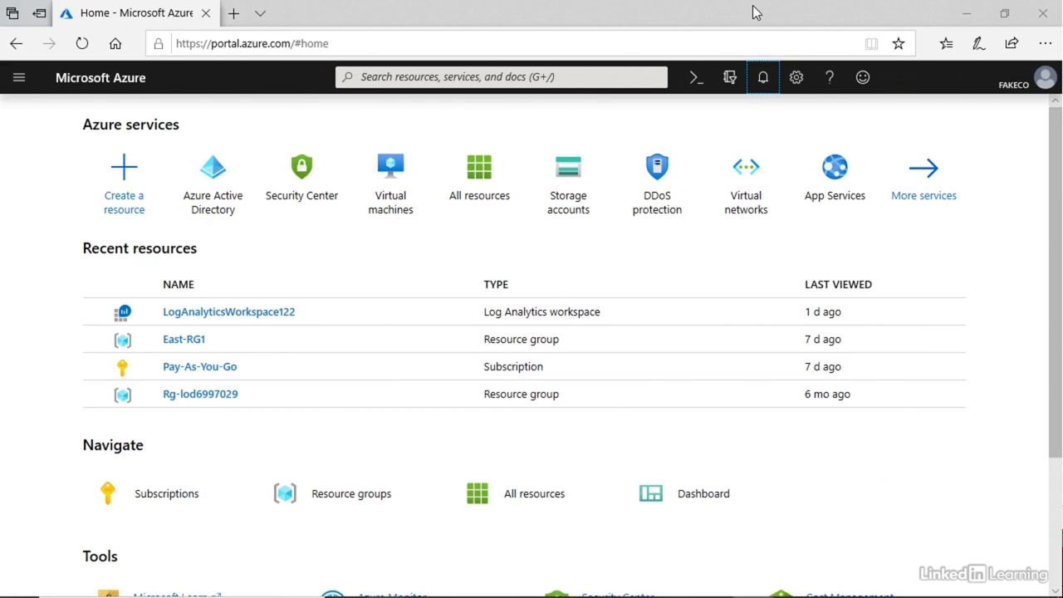
- Open Multi-Factor Authentication from Azure Active Directory's Users page
click(19, 87)
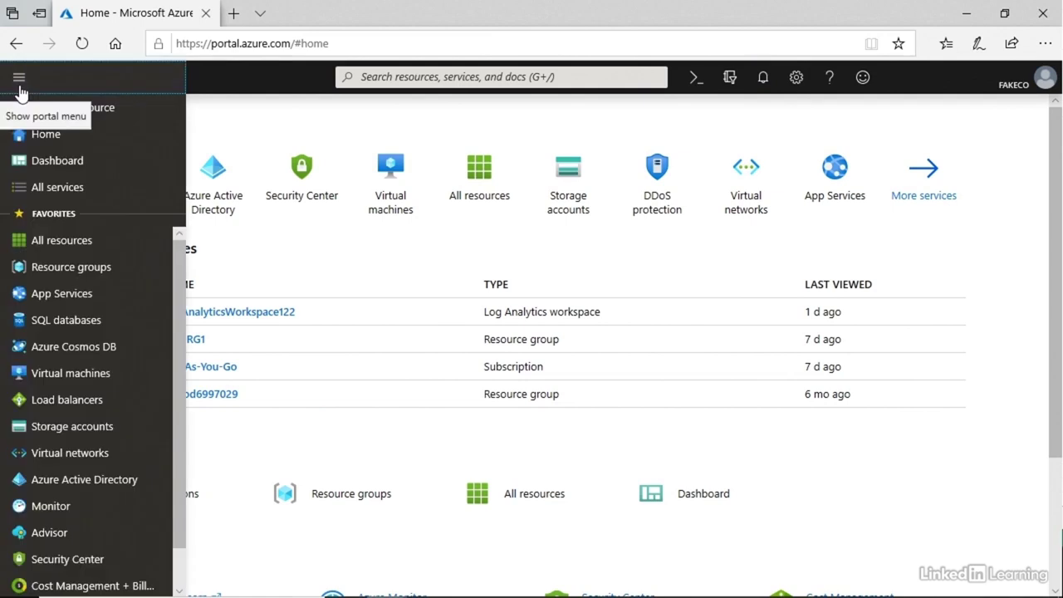
click(87, 486)
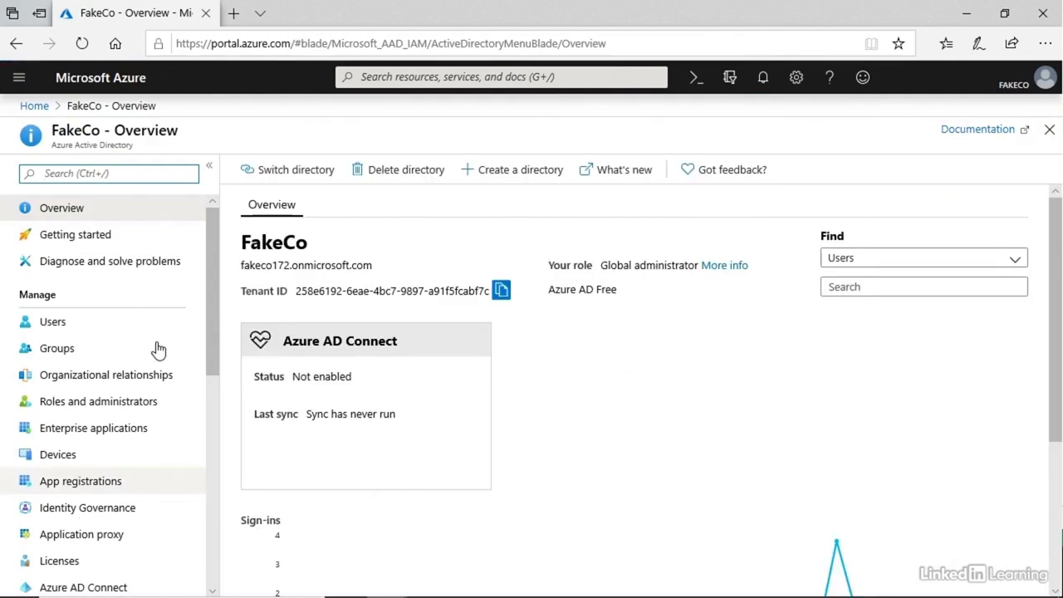
click(87, 326)
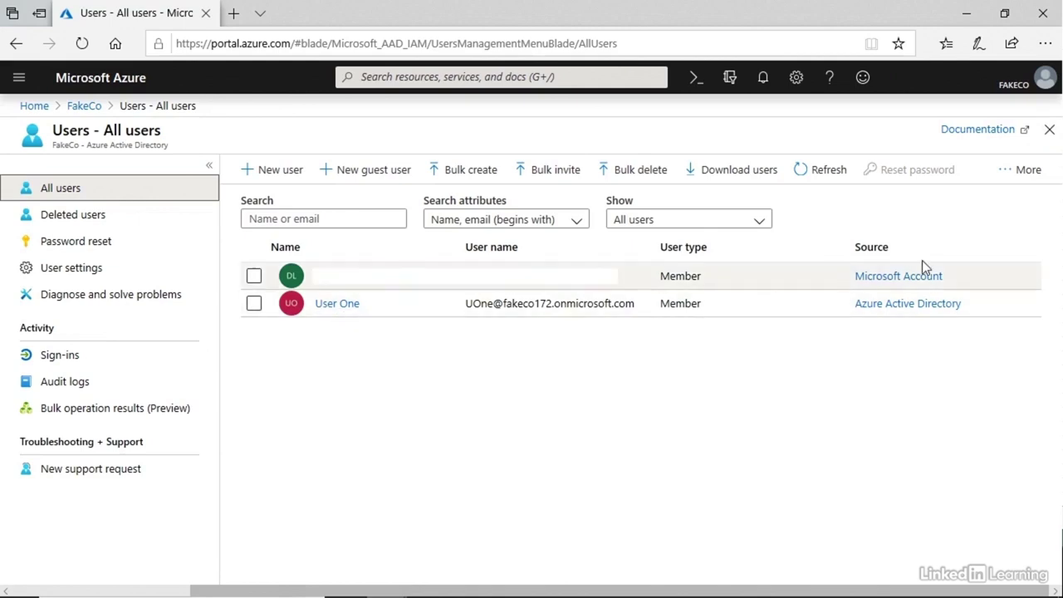
click(1023, 171)
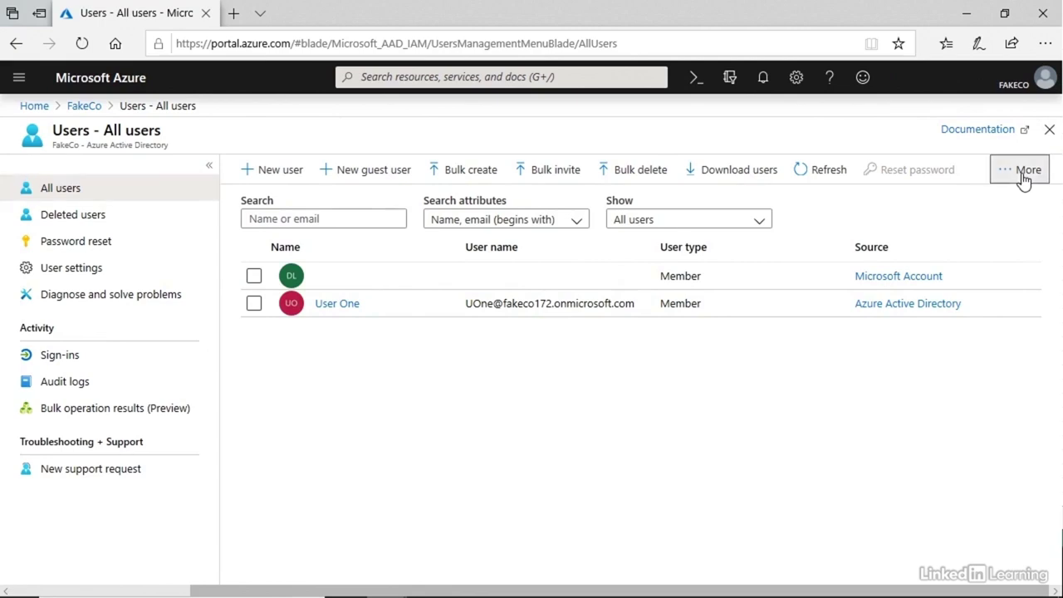
click(938, 202)
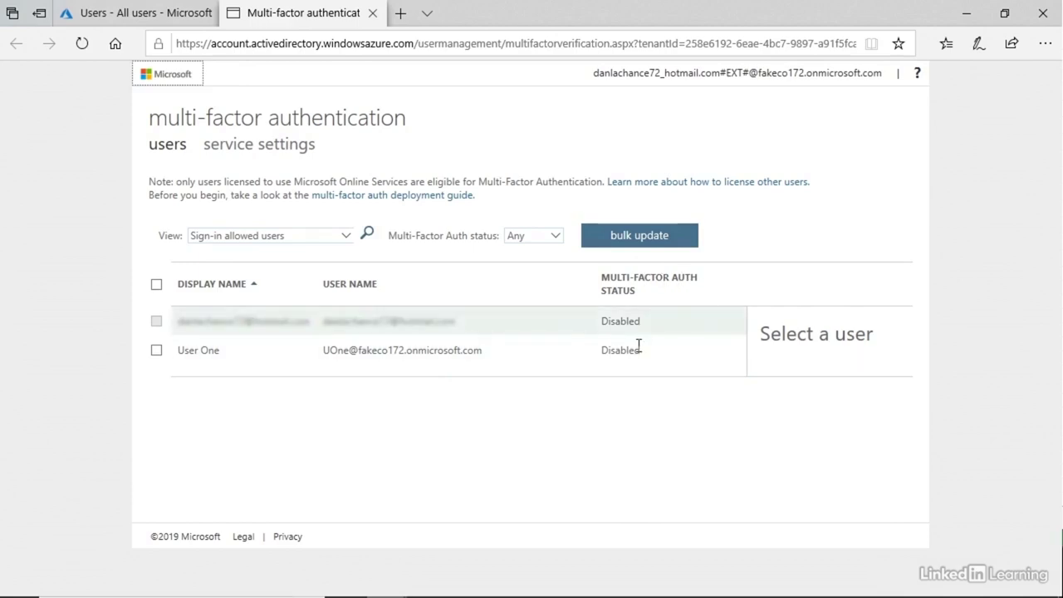
- Enable multi-factor auth for User One and dismiss the success message
click(157, 352)
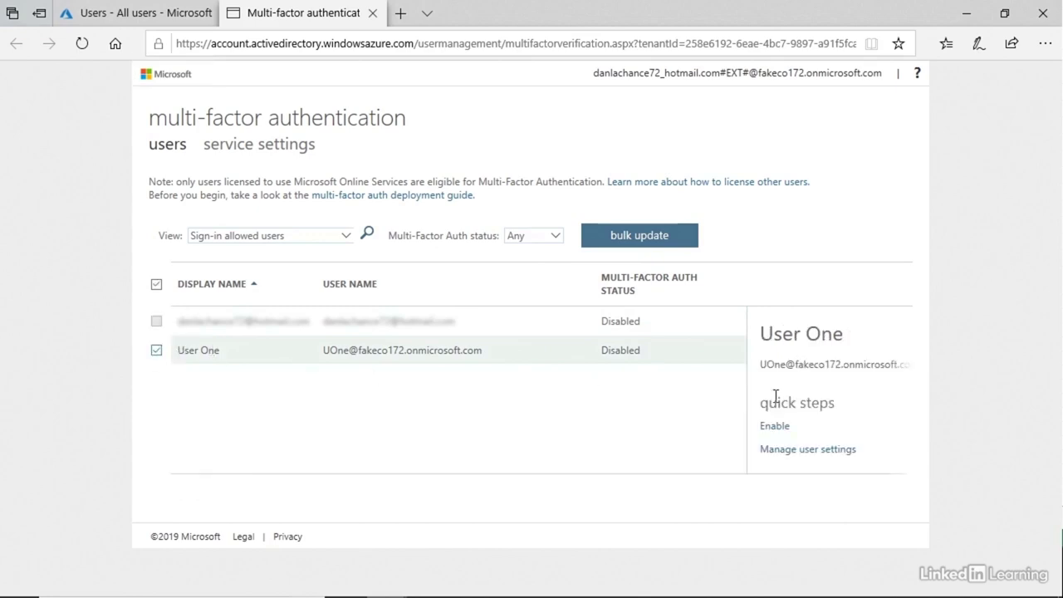
click(772, 427)
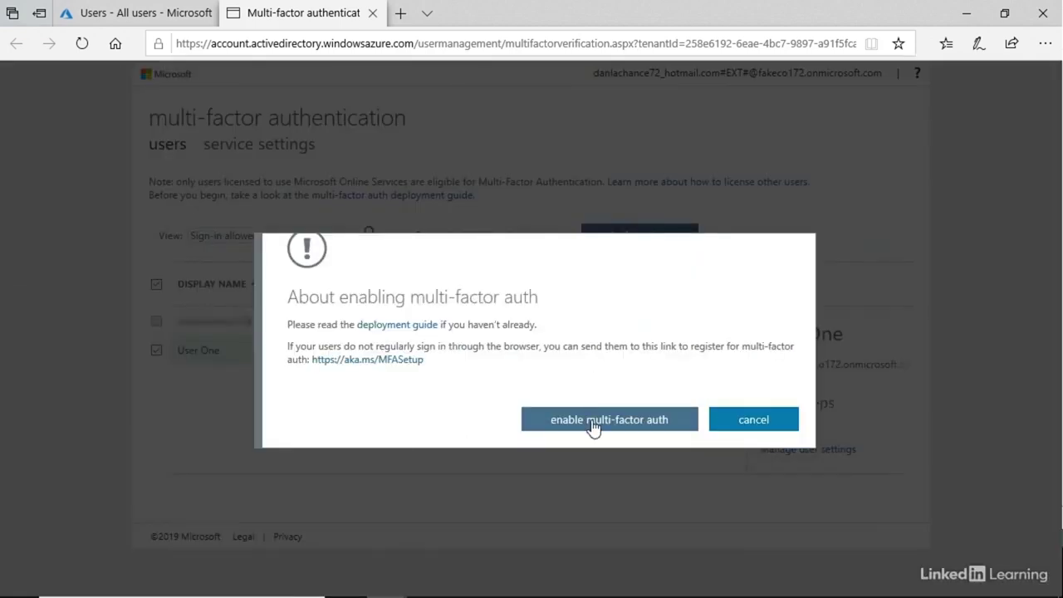
click(631, 429)
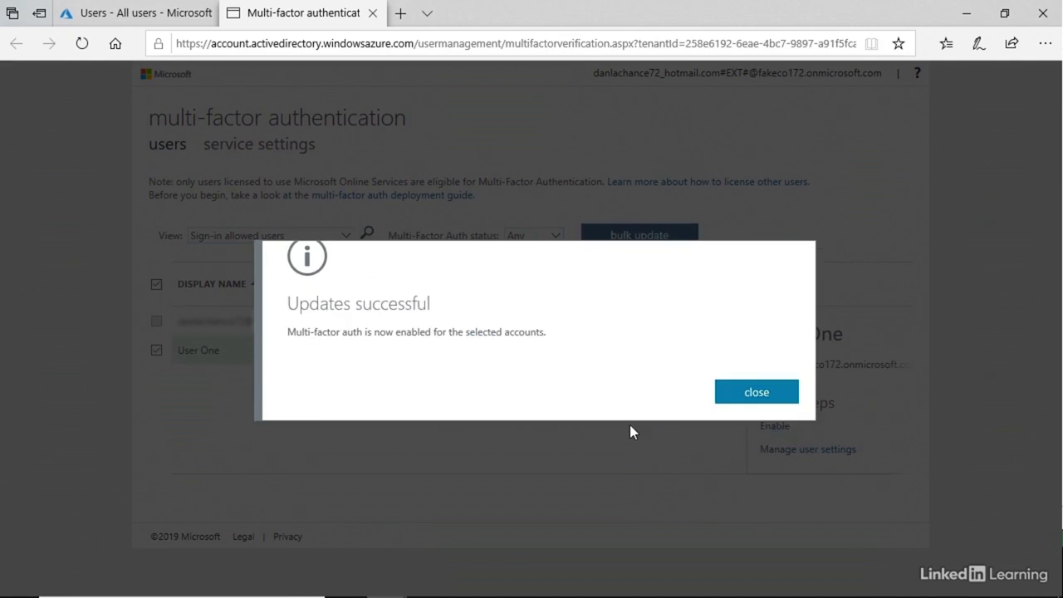
click(759, 397)
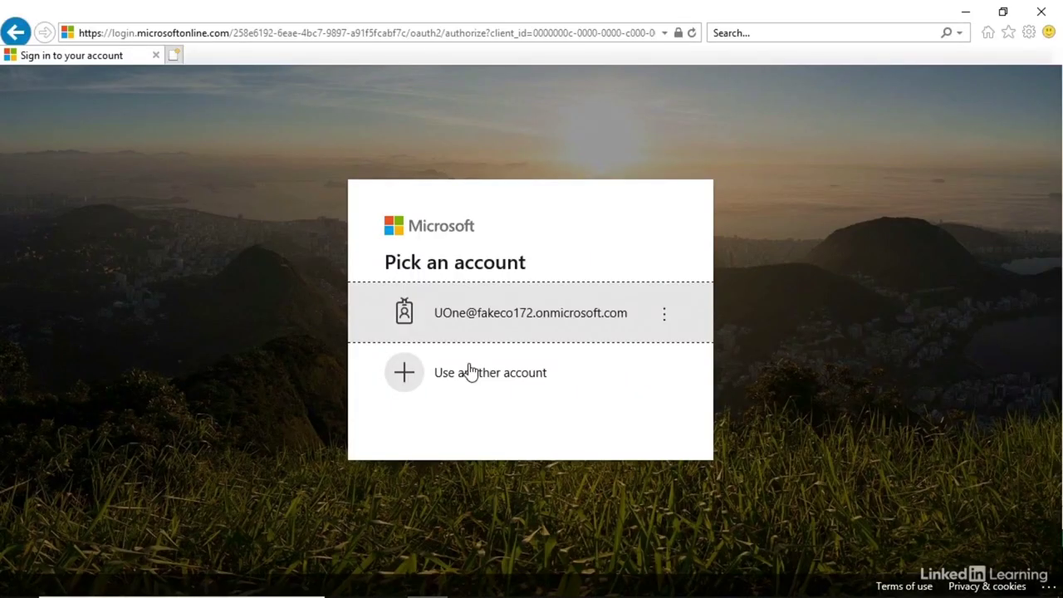
- Sign in as the MFA-enabled test user and continue past More information required
click(510, 324)
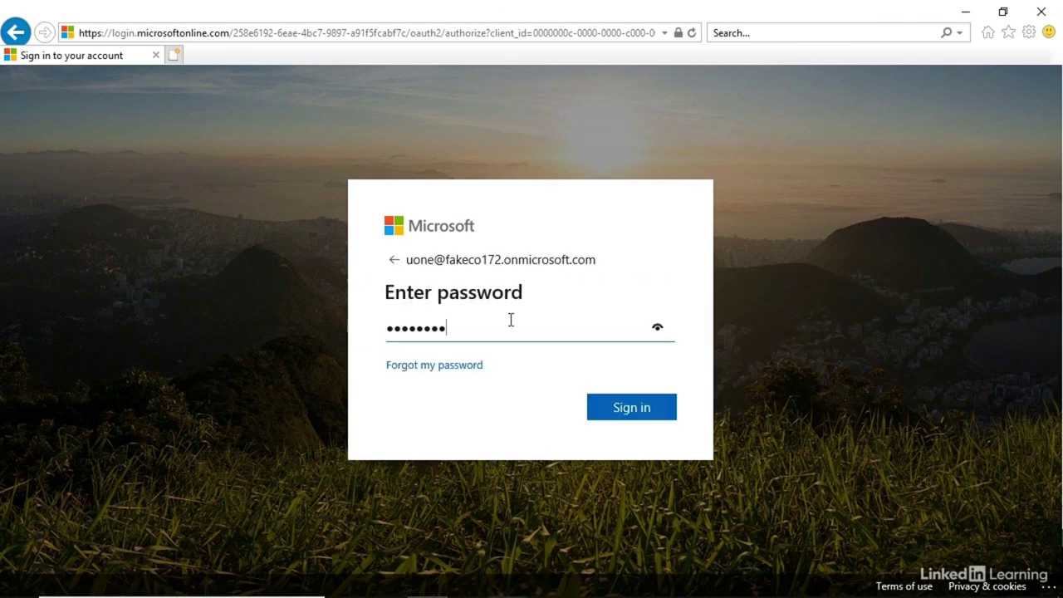
click(630, 406)
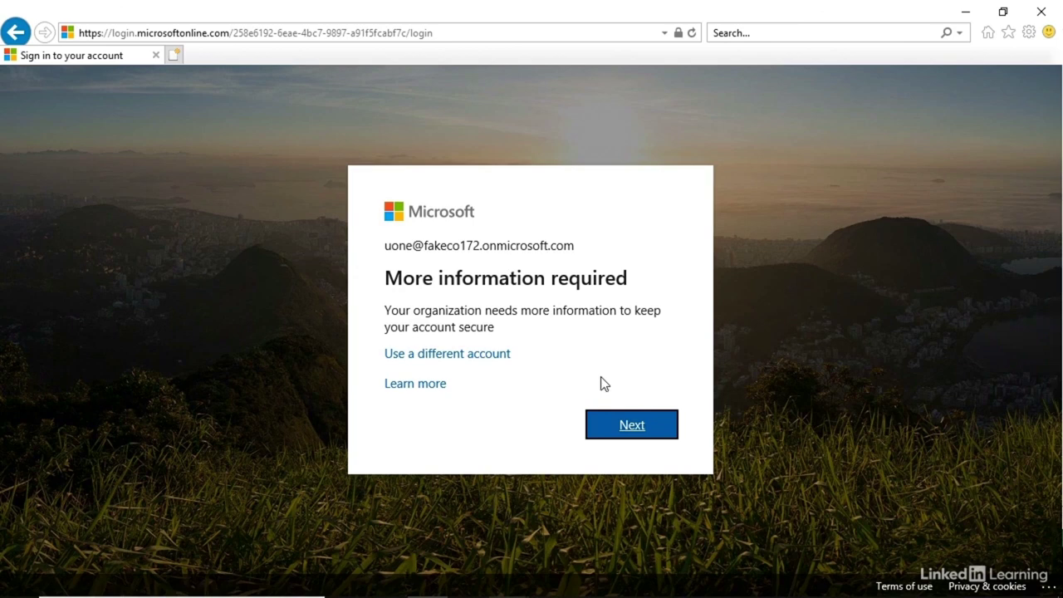
click(635, 437)
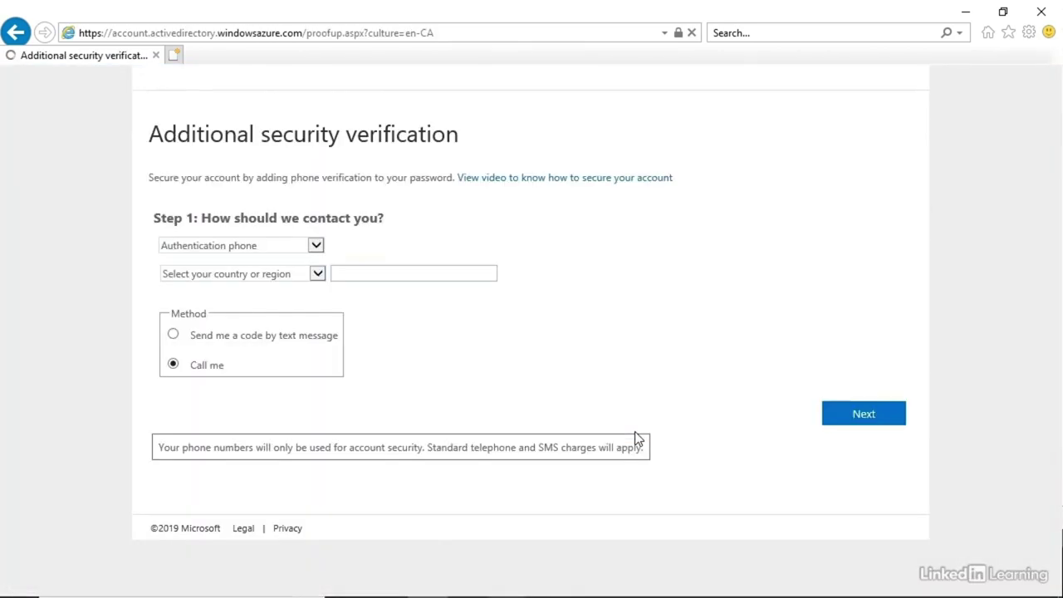
- Register an authentication phone in Canada (+1) receiving codes by text message
click(316, 245)
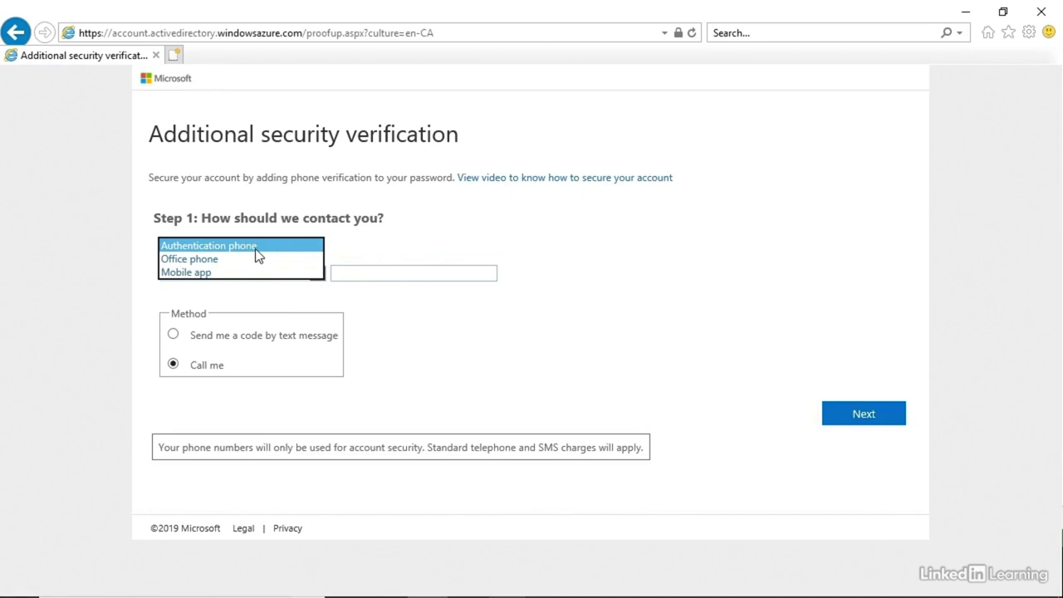
click(255, 249)
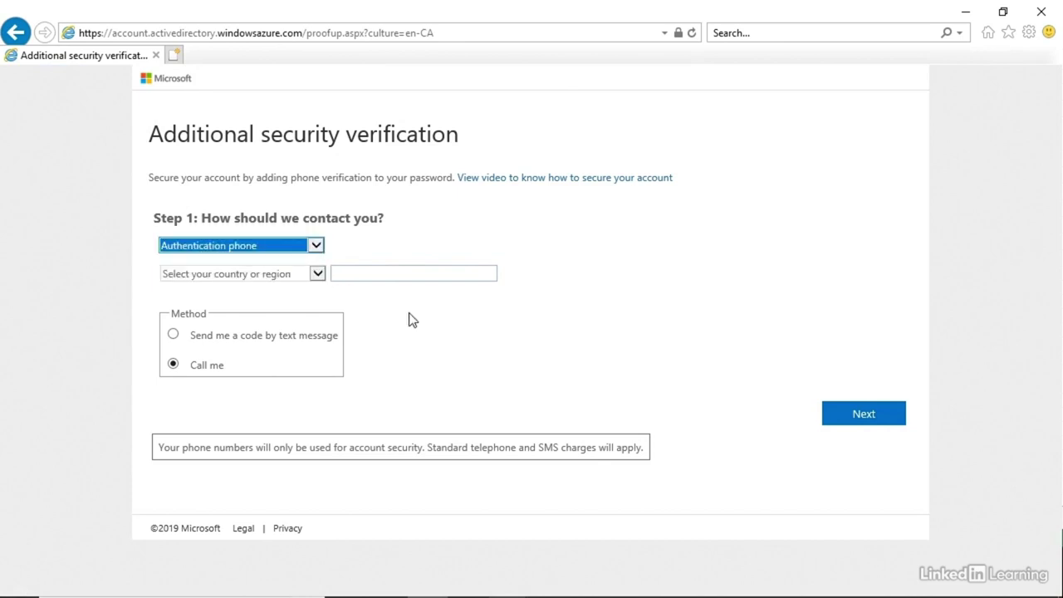
click(318, 274)
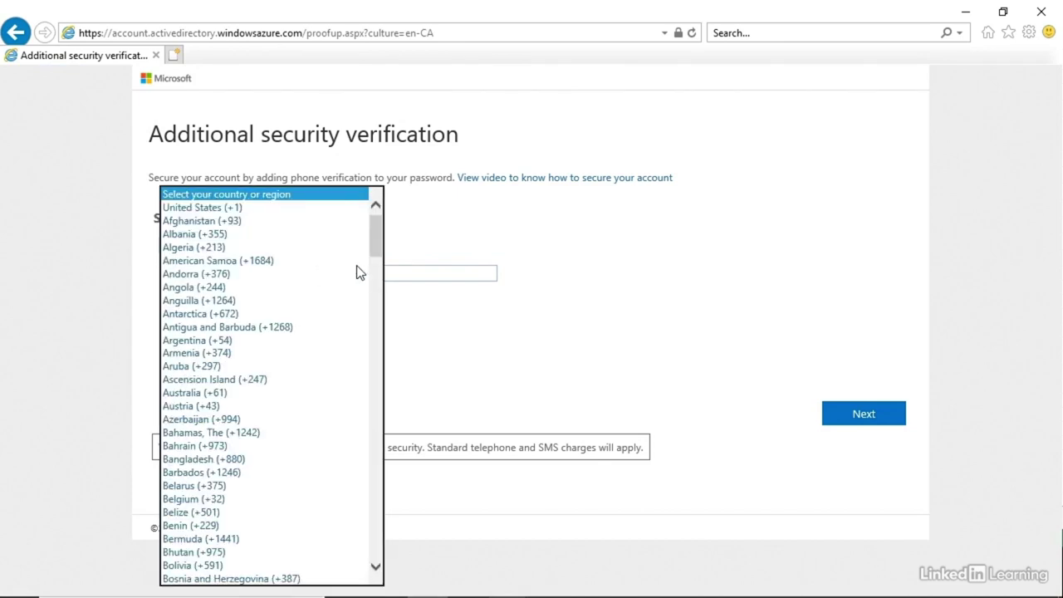
key(c)
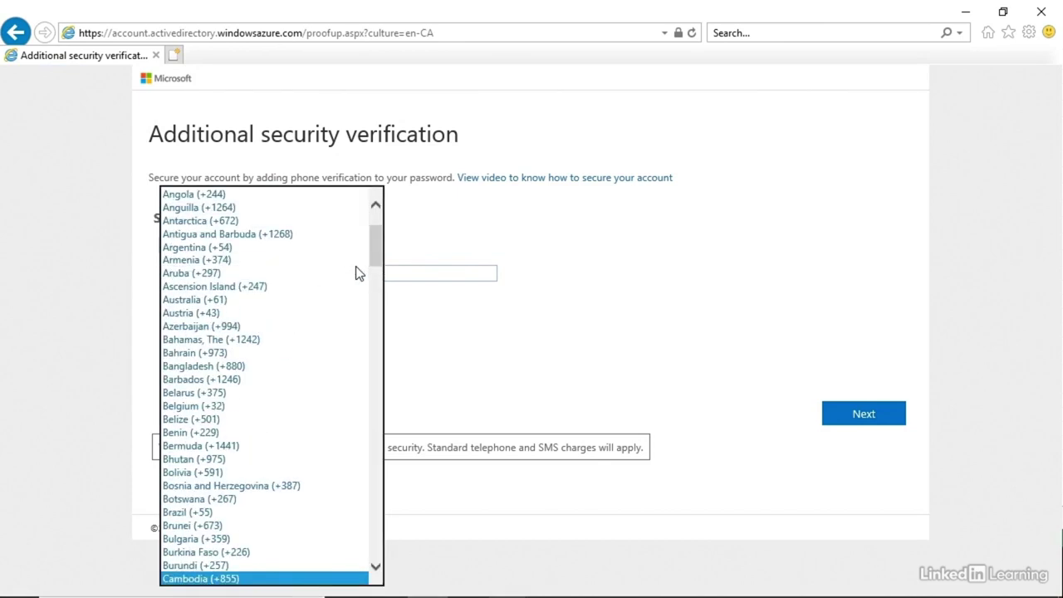
key(a)
key(n)
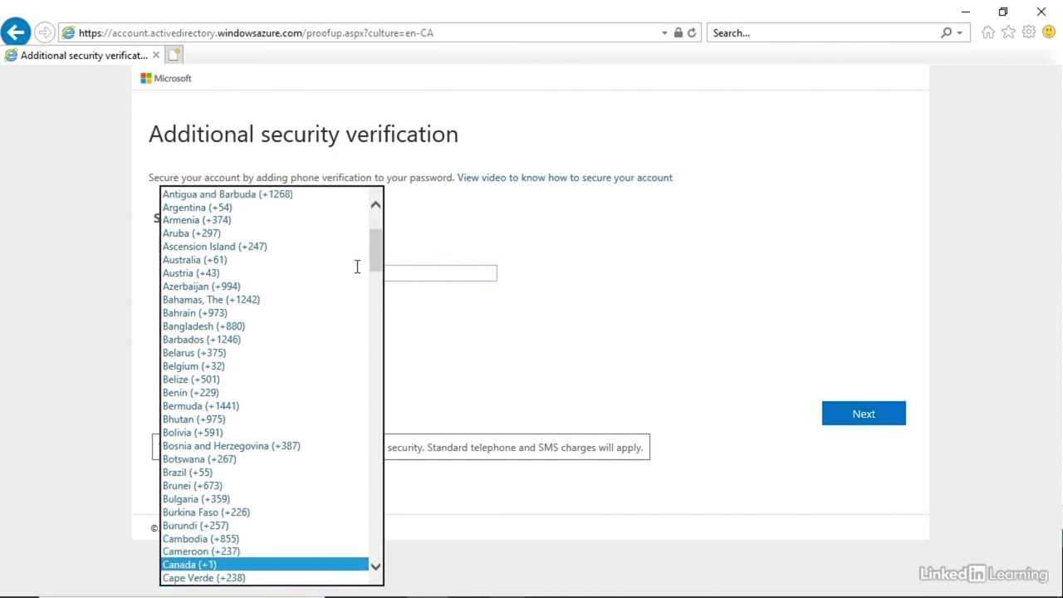
key(Return)
click(372, 273)
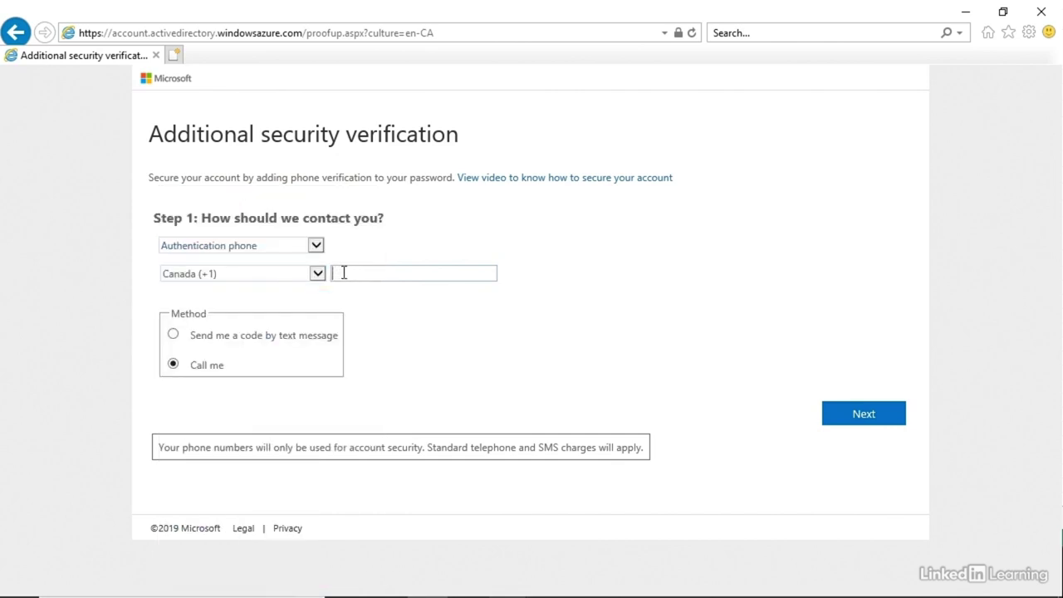
click(173, 334)
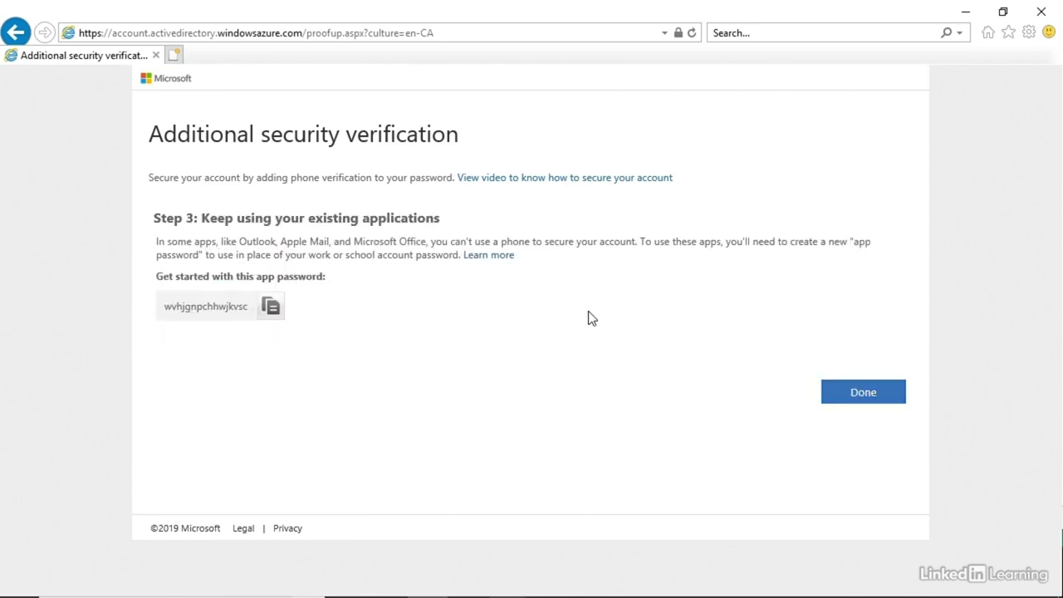
click(862, 393)
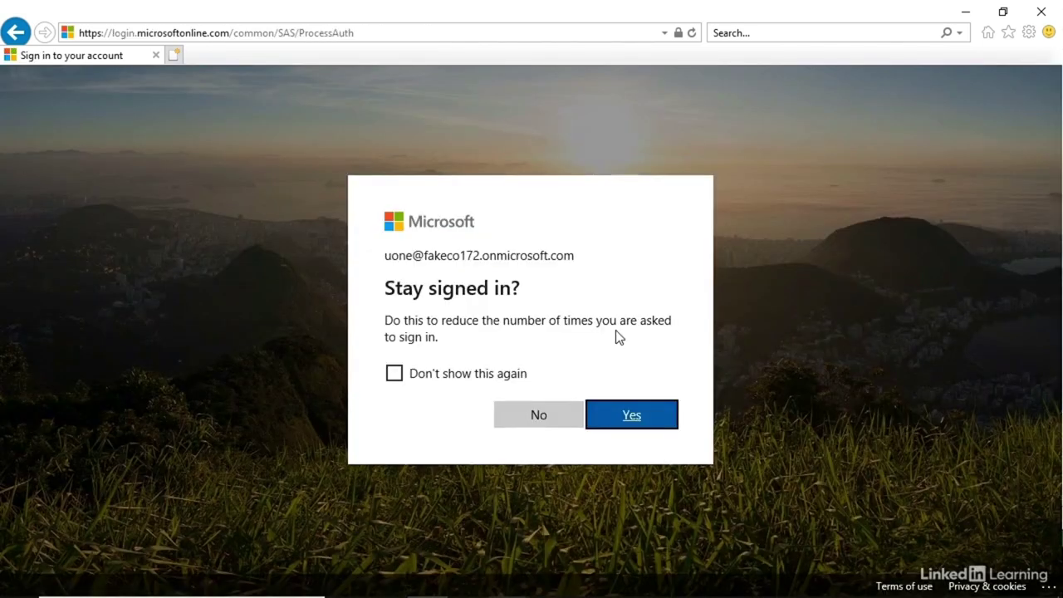
- Choose to stay signed in, then sign out of the test user's account
click(628, 421)
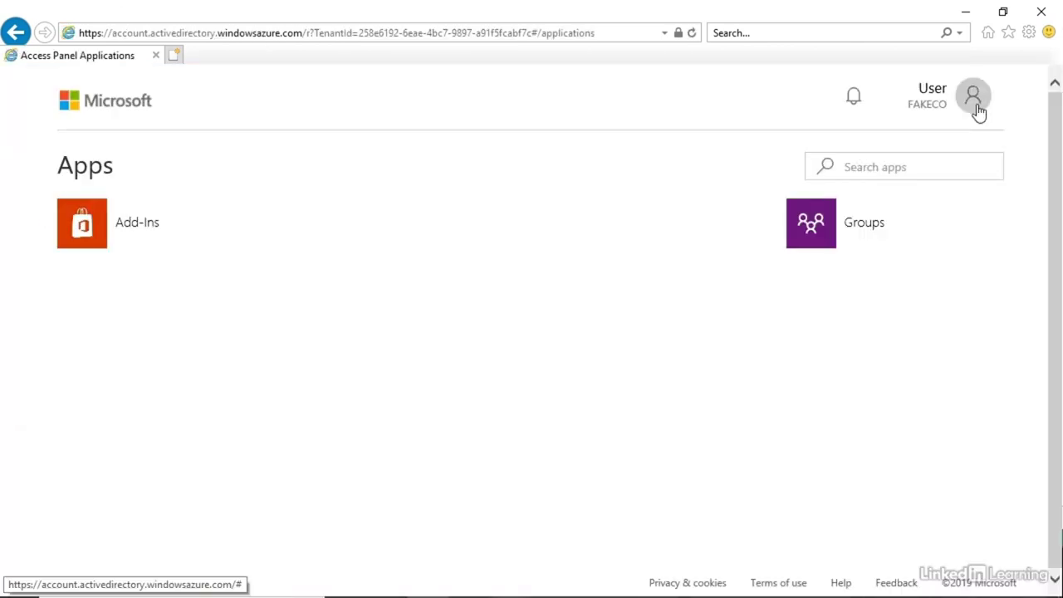
click(976, 103)
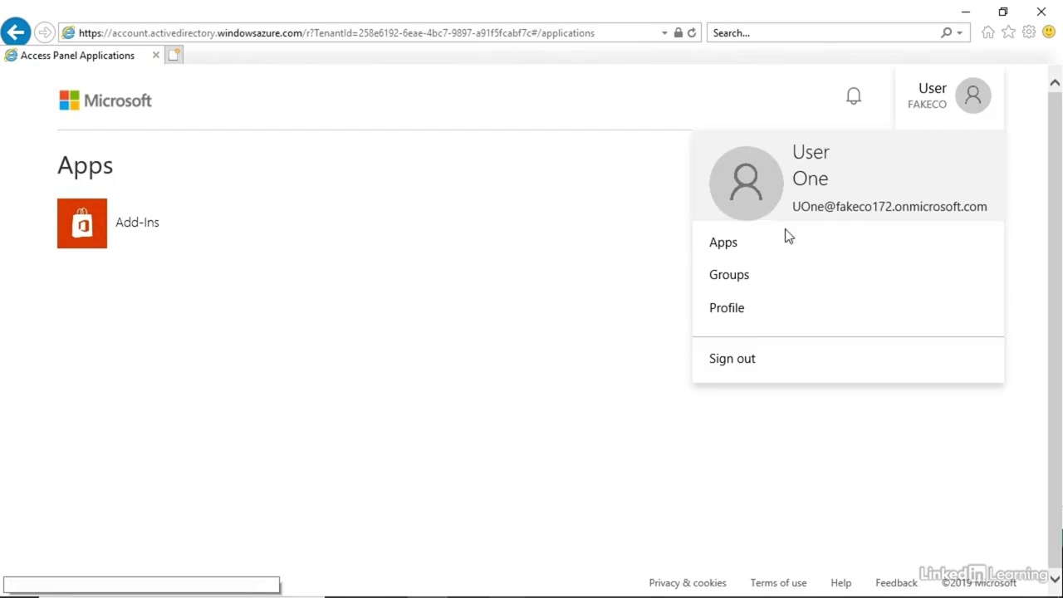
click(759, 359)
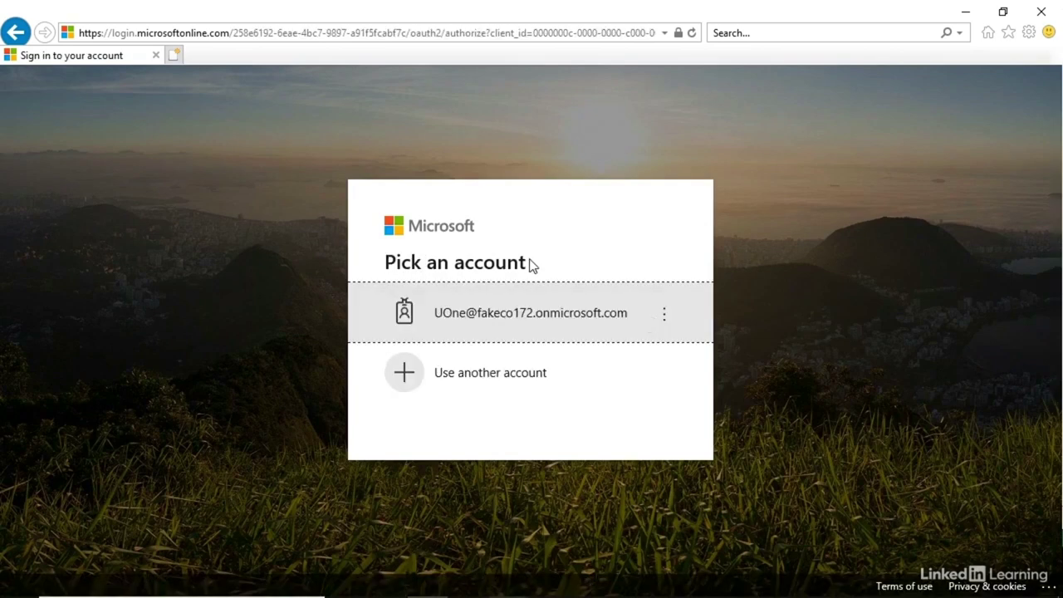
- Sign back in with the password and the texted verification code, staying signed in
click(575, 315)
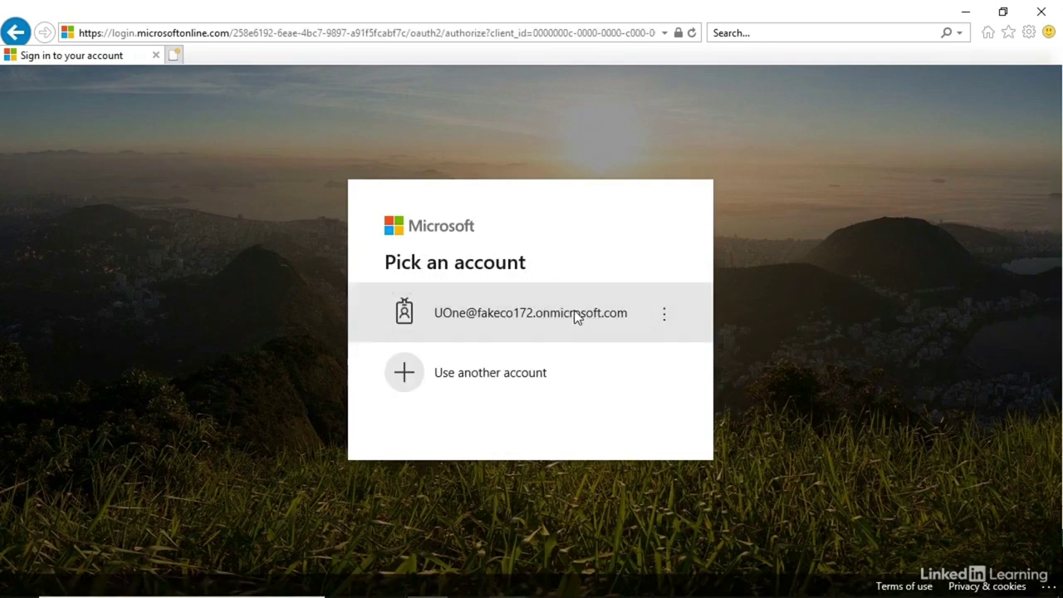
text(*****)
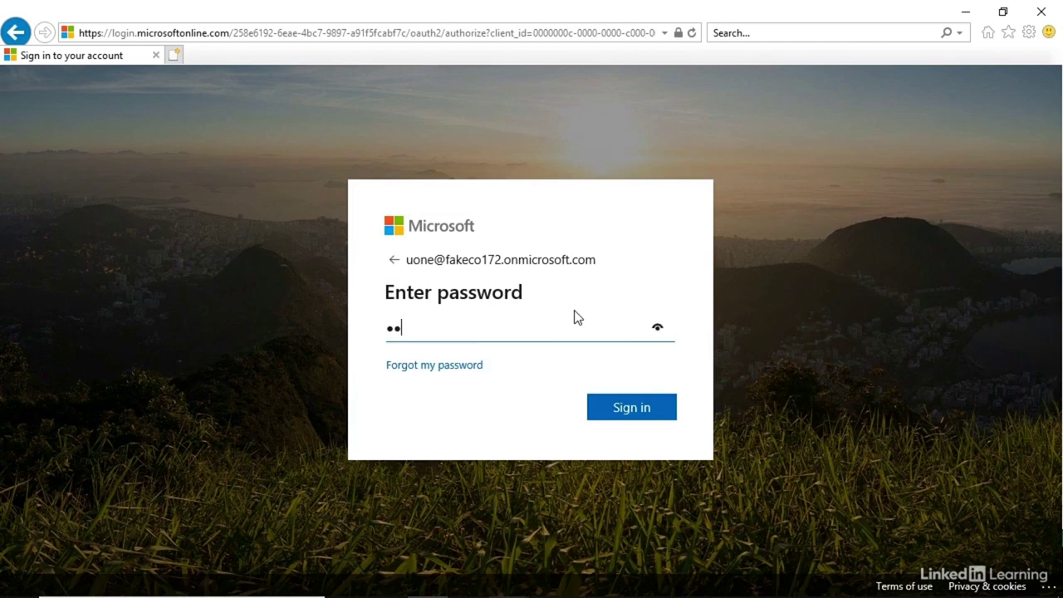
text(**********)
key(Return)
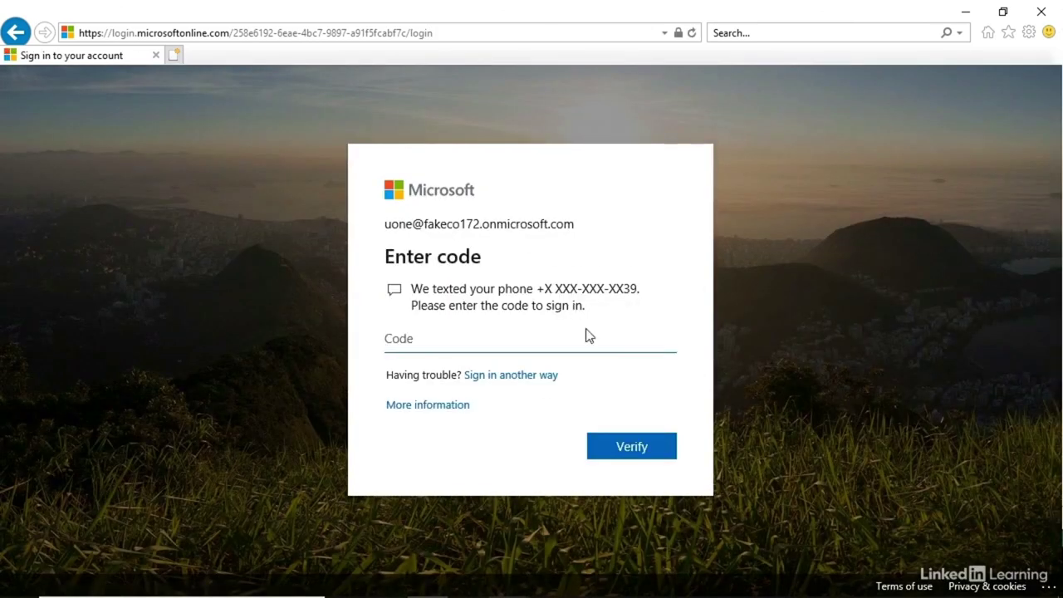
click(614, 344)
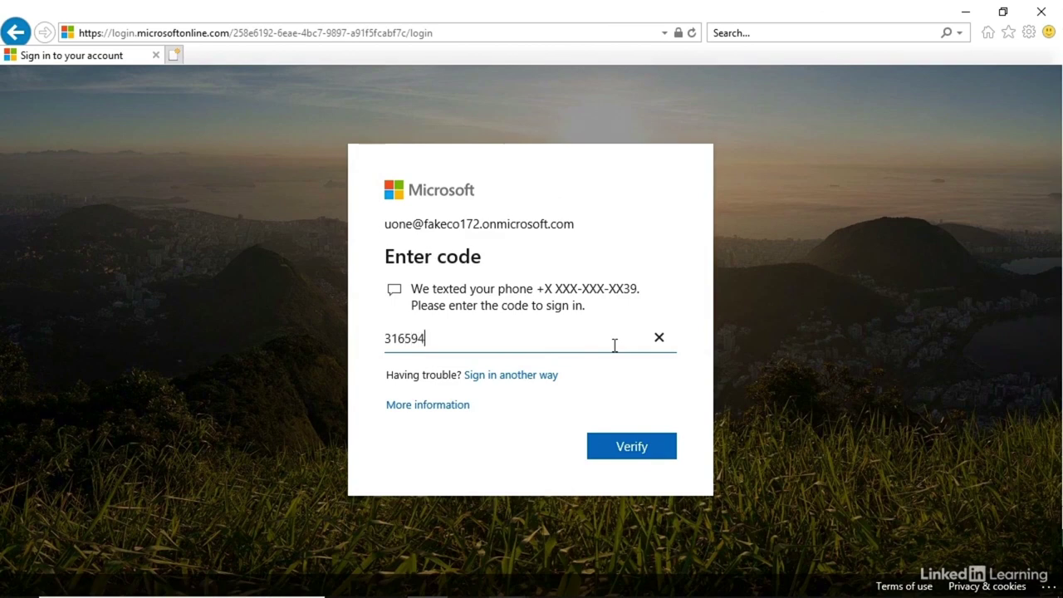
click(626, 453)
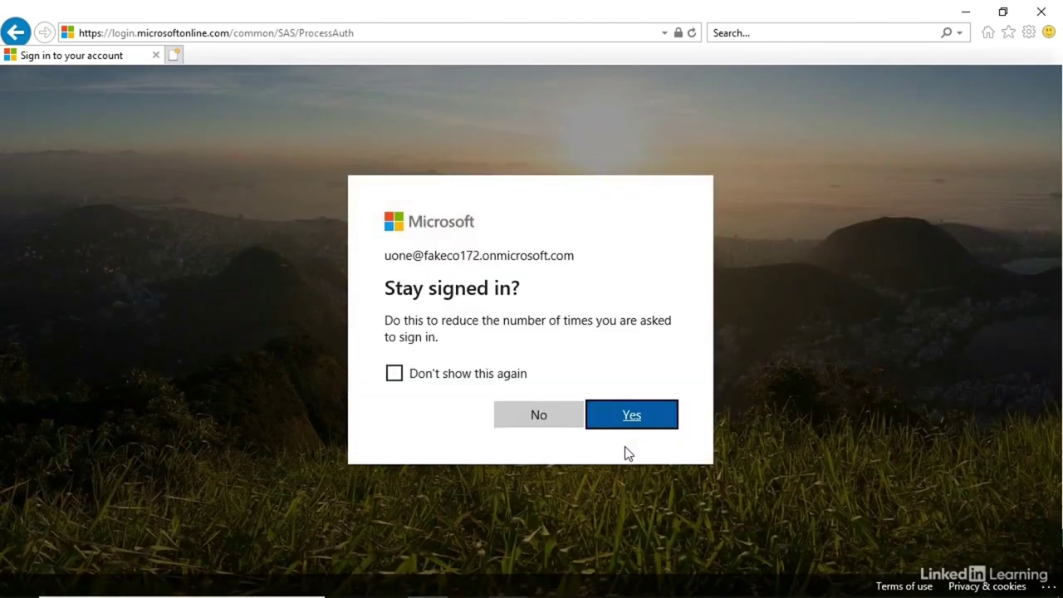
click(632, 428)
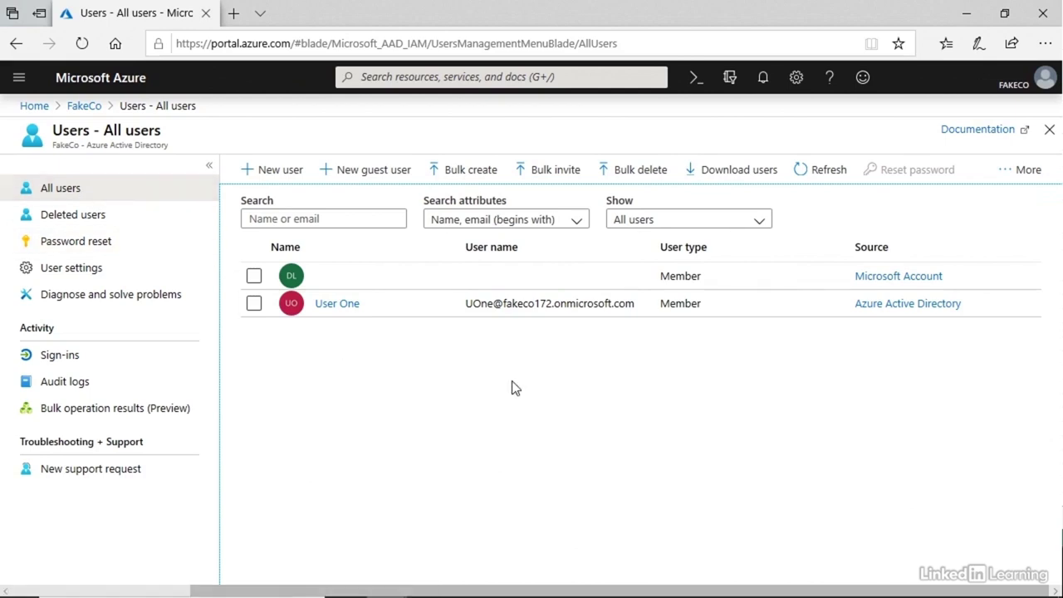
- Open Multi-Factor Authentication from the users' More menu, then return to the portal home
click(1011, 174)
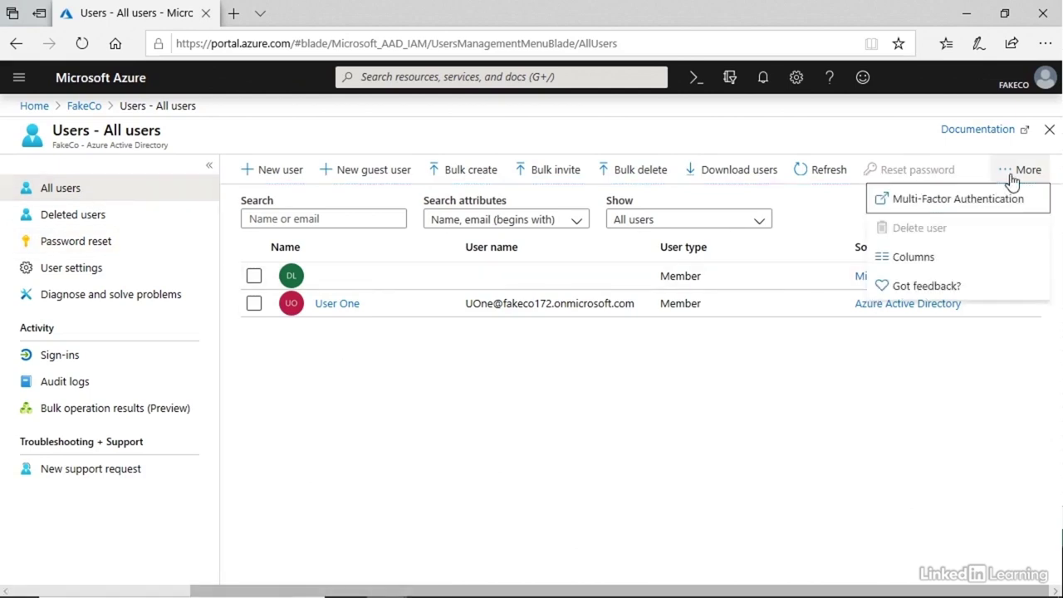
click(952, 198)
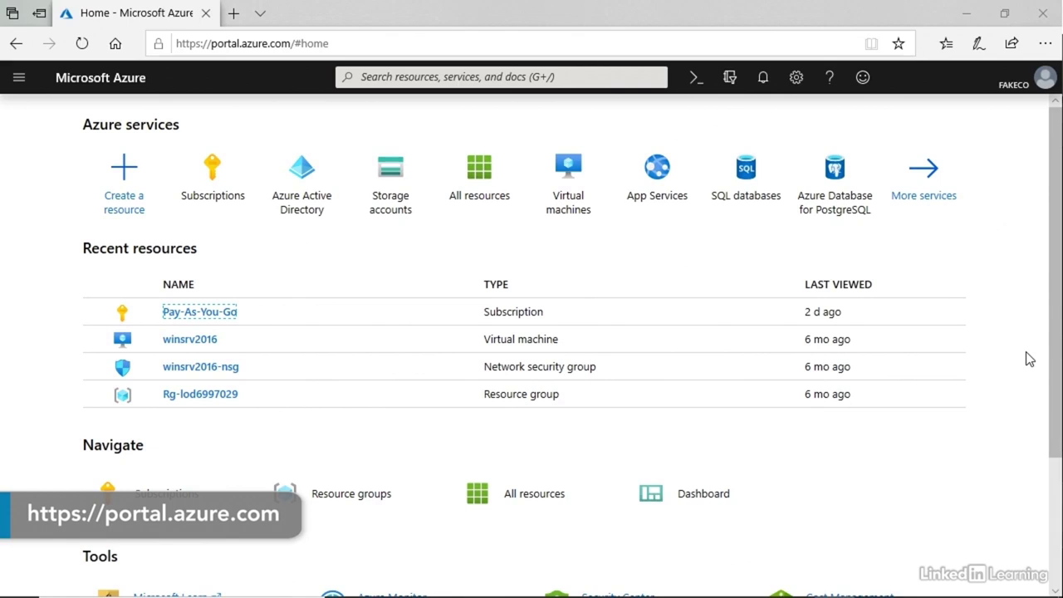
click(556, 78)
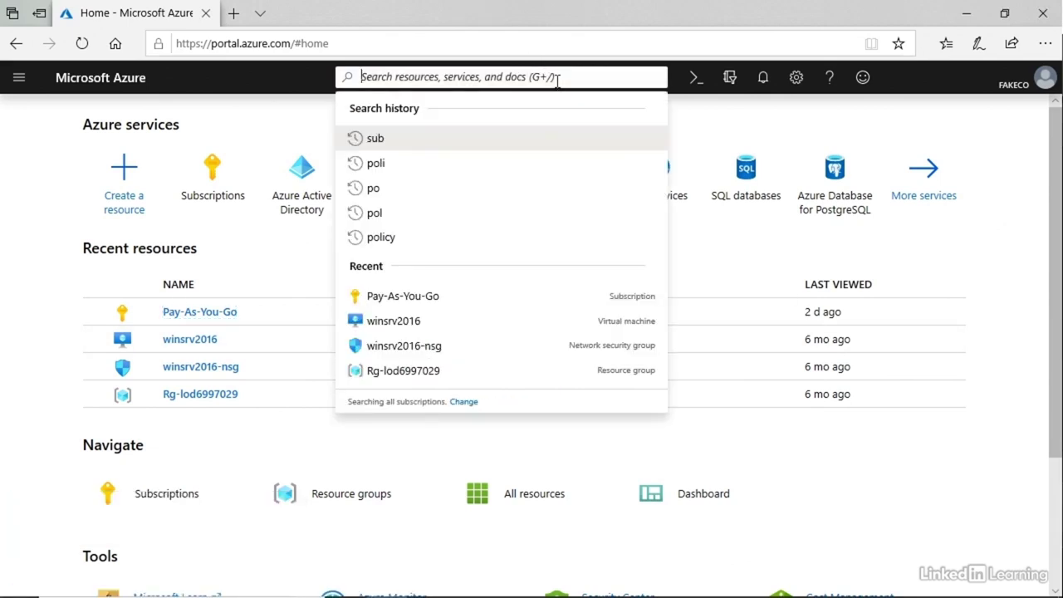
- Search 'sub' and open the Pay-As-You-Go subscription's Access control (IAM) role assignments
text(sub)
click(405, 145)
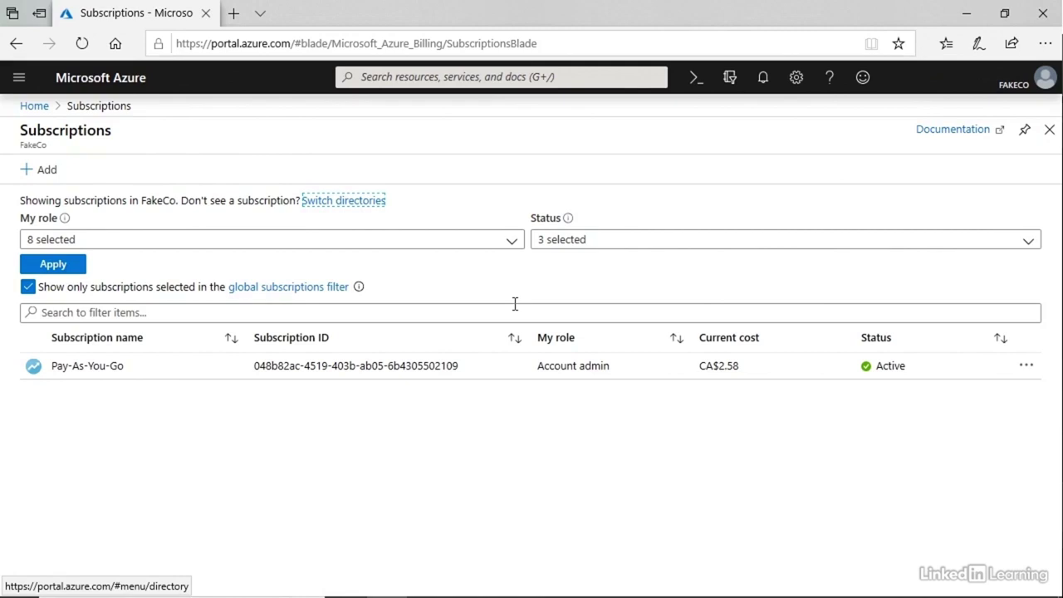
click(95, 378)
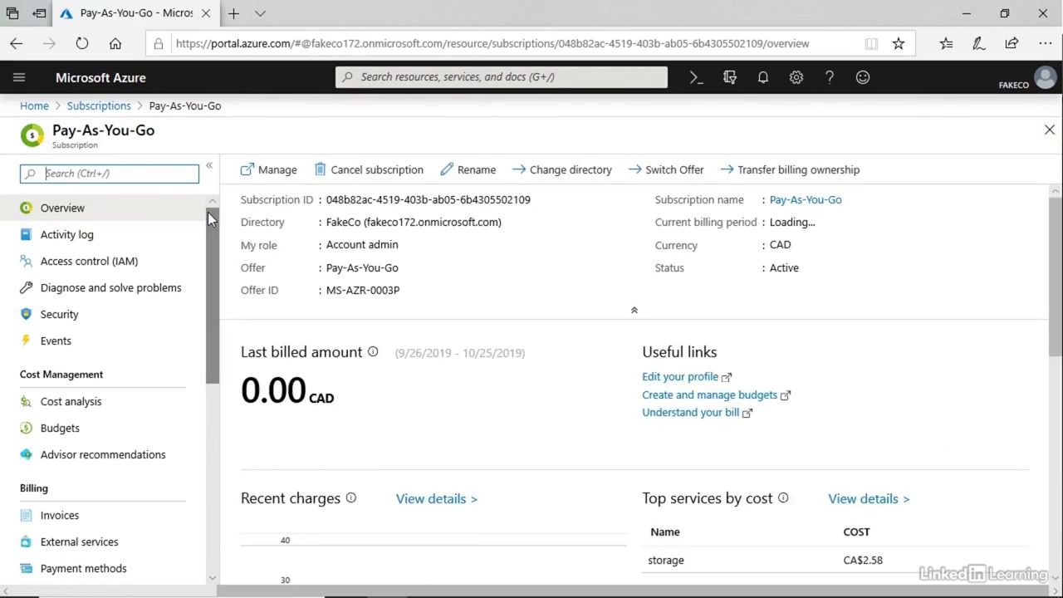
click(123, 264)
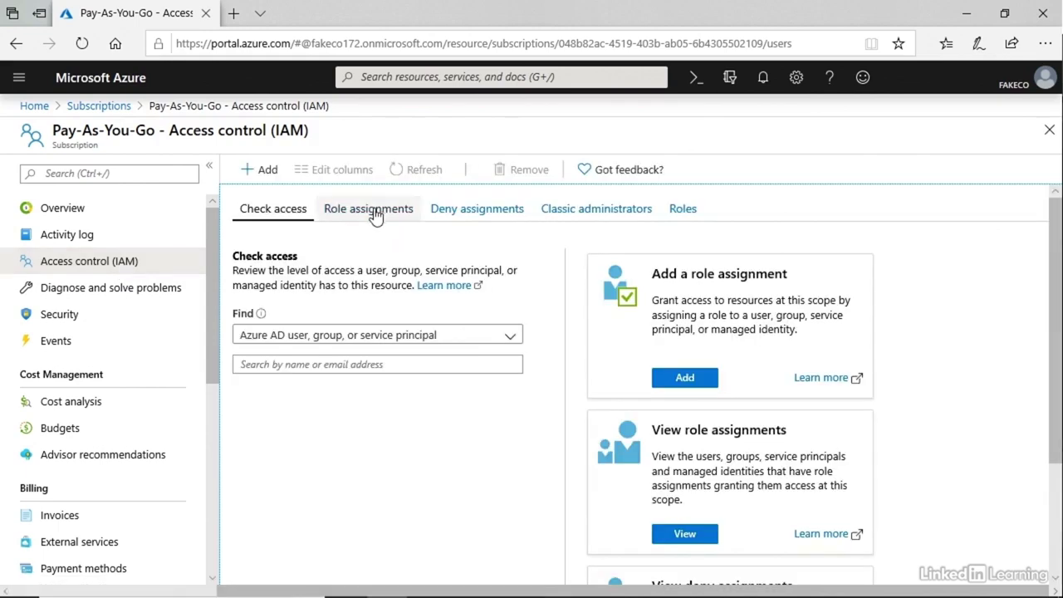
click(376, 213)
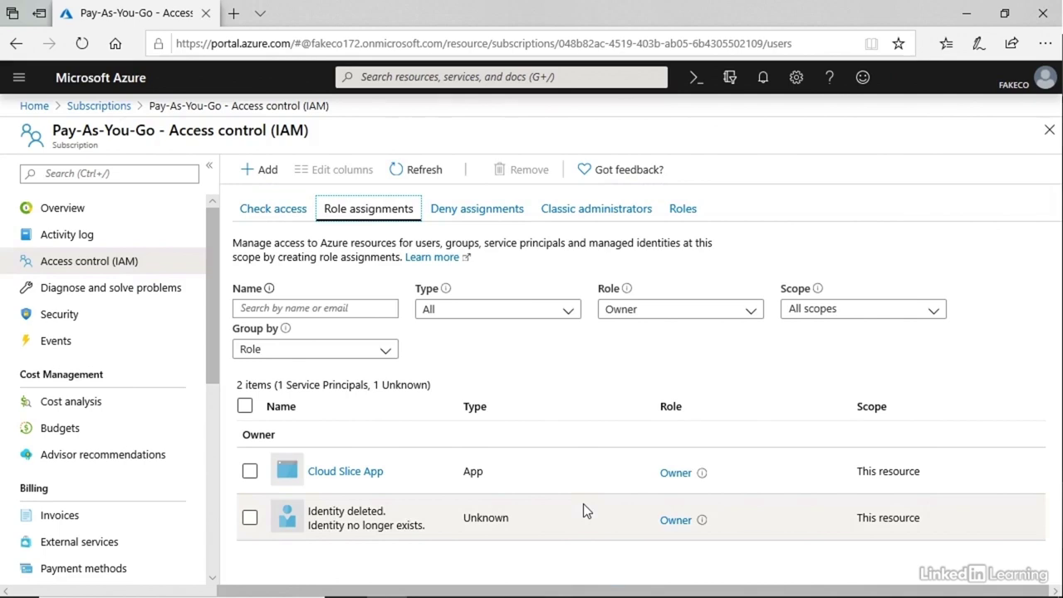
- Add and save a Virtual Machine Contributor role assignment for the East_Admins group, filtering roles by 'vir'
click(268, 174)
click(289, 202)
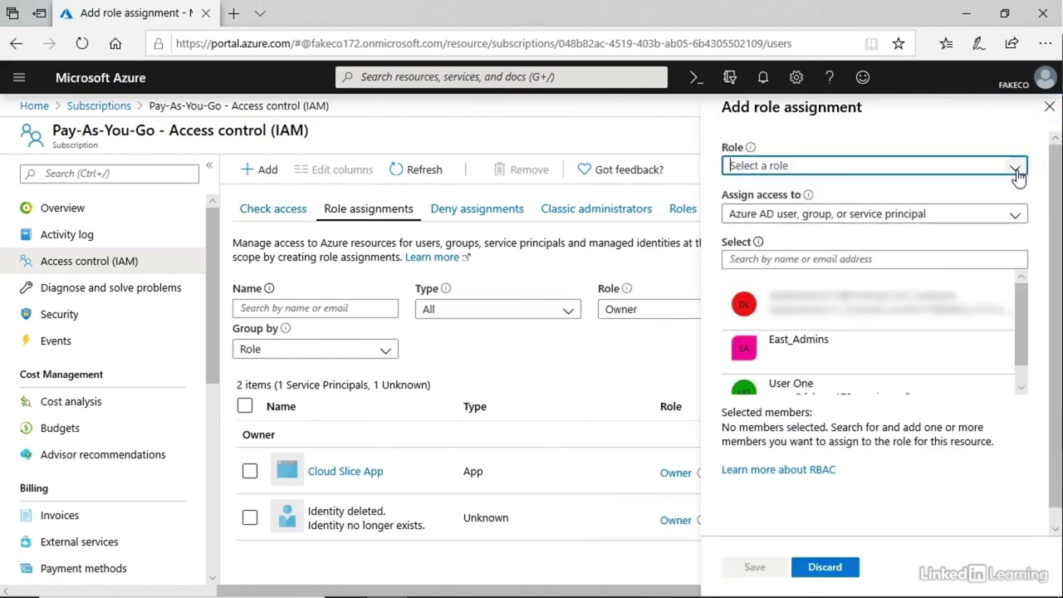
click(1017, 174)
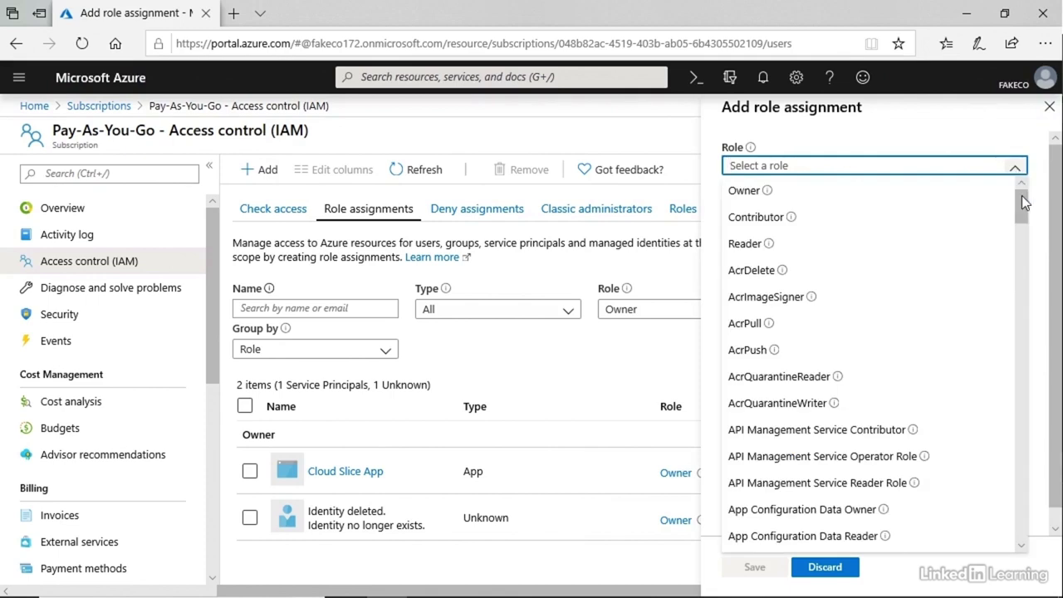
click(1021, 197)
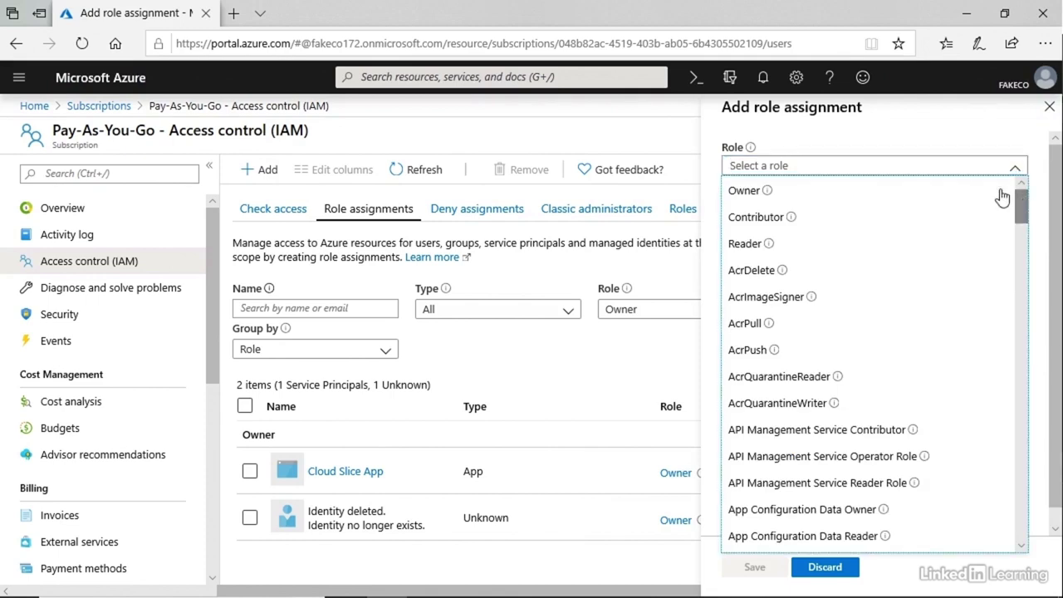
click(963, 166)
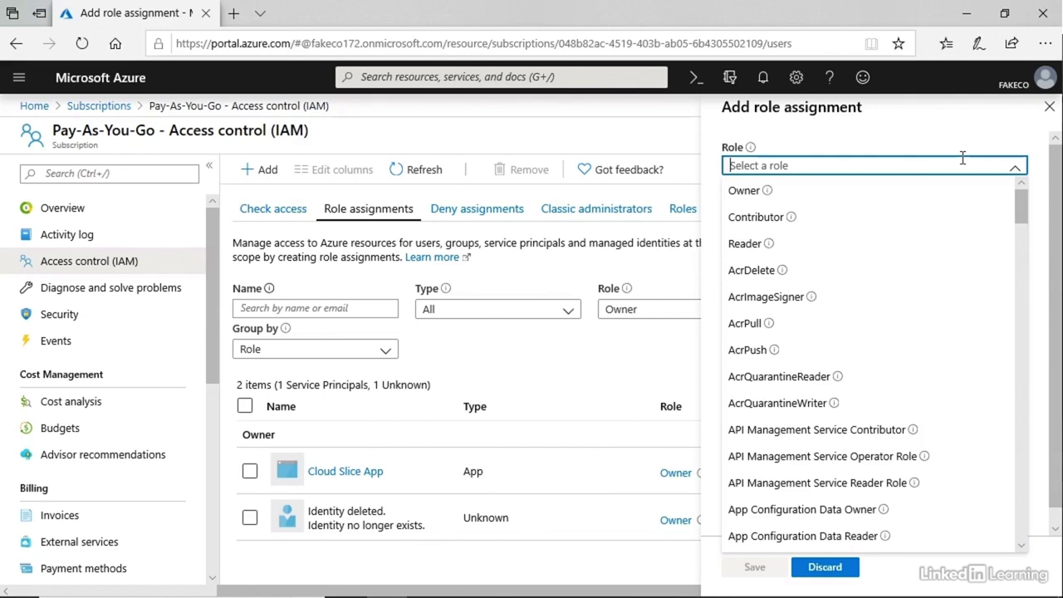
text(vir)
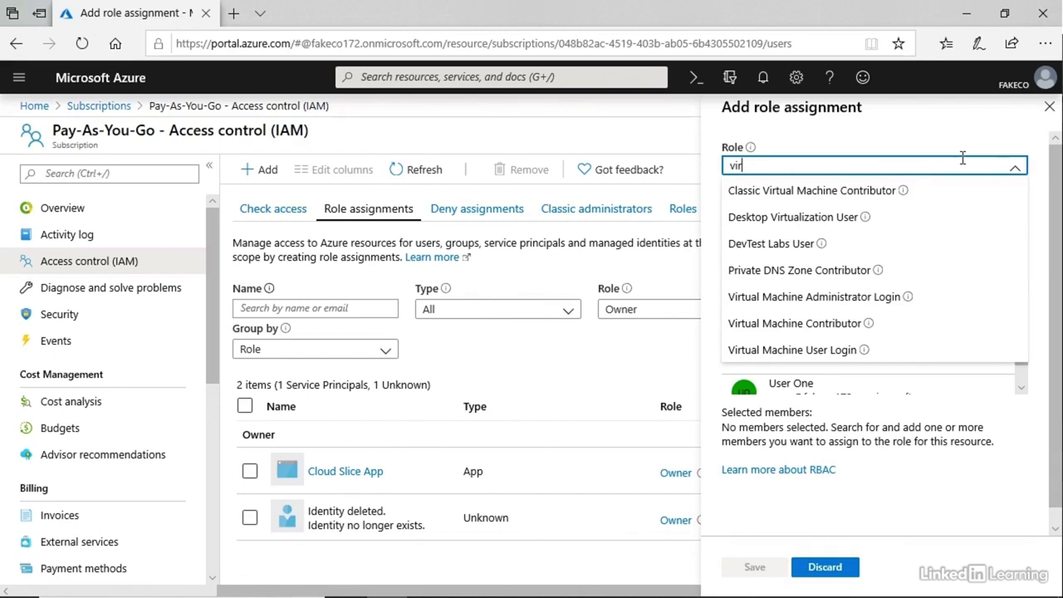
click(820, 328)
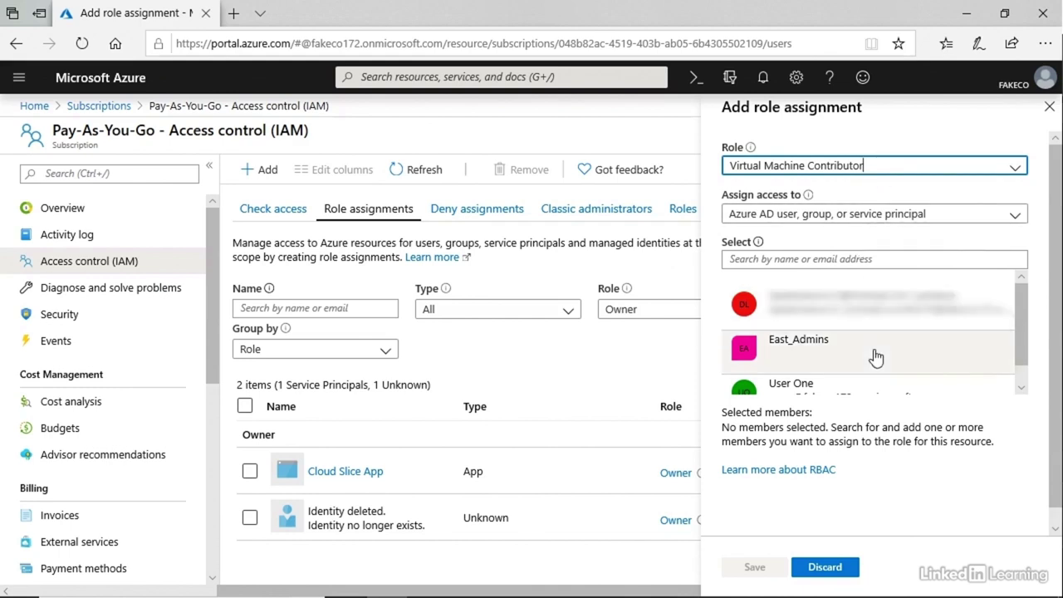
click(809, 355)
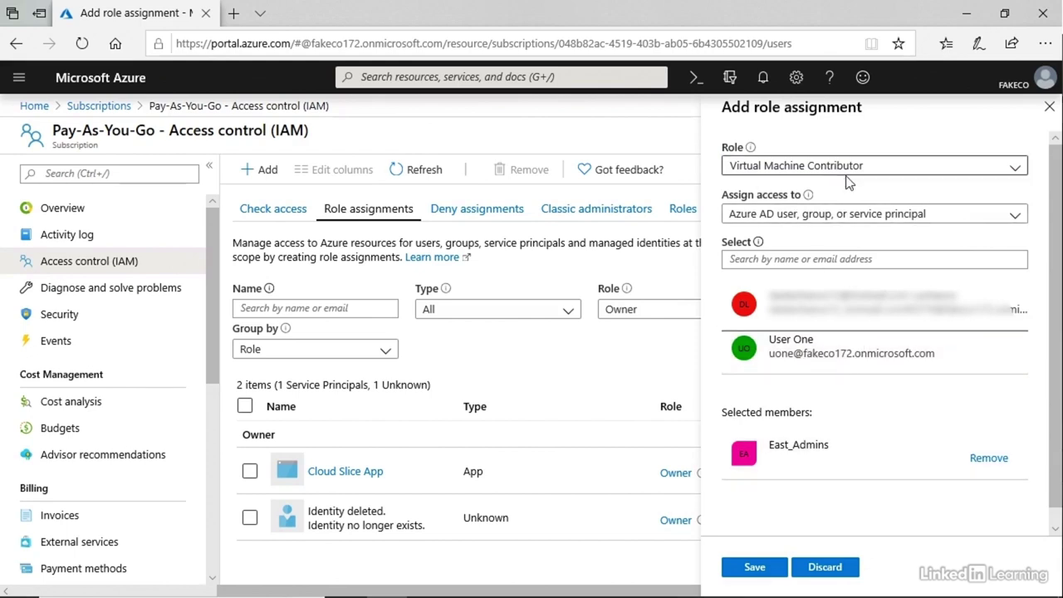
click(762, 568)
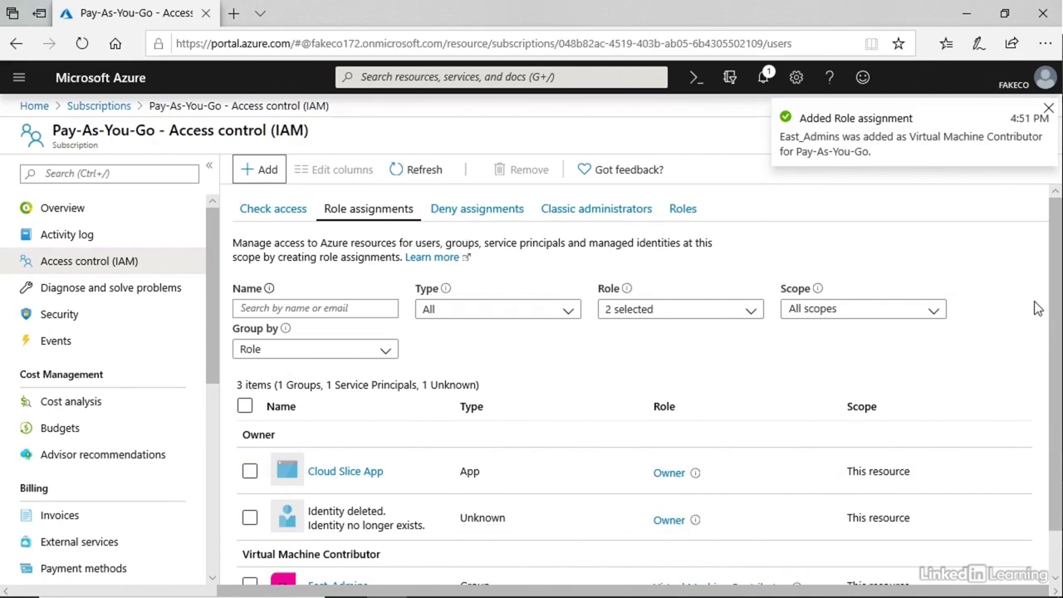
- Open the portal menu and scroll up to Resource groups under Favorites
drag(1059, 320, 1057, 411)
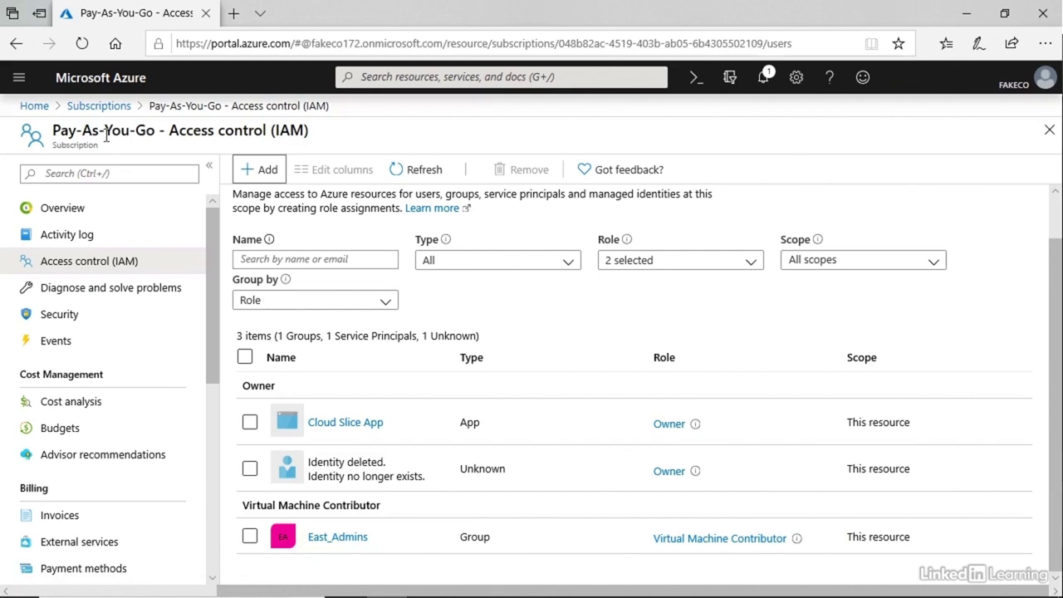
click(19, 78)
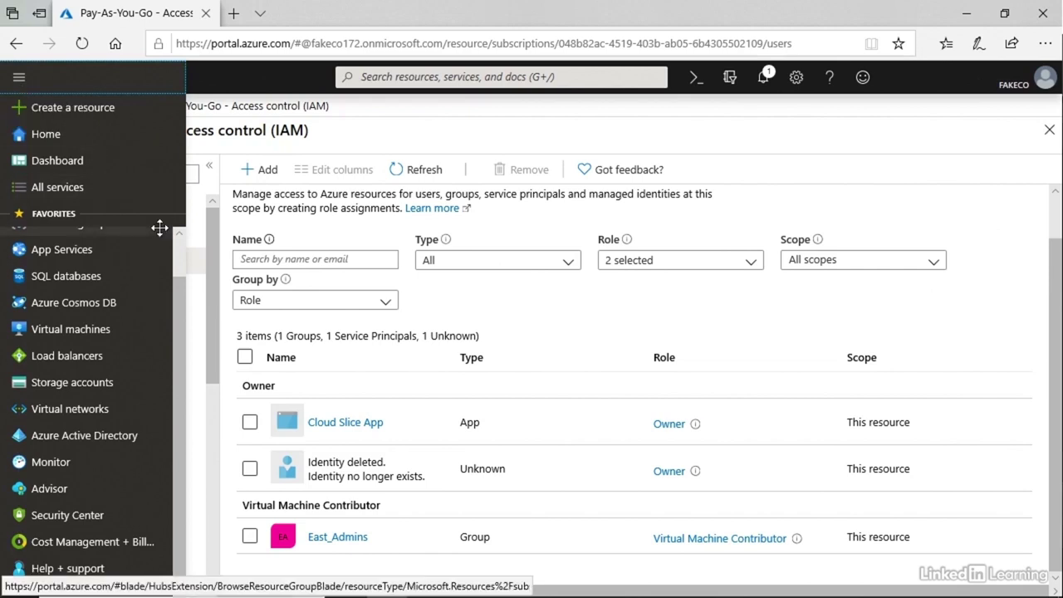
scroll(183, 267, up, 1)
scroll(174, 264, up, 1)
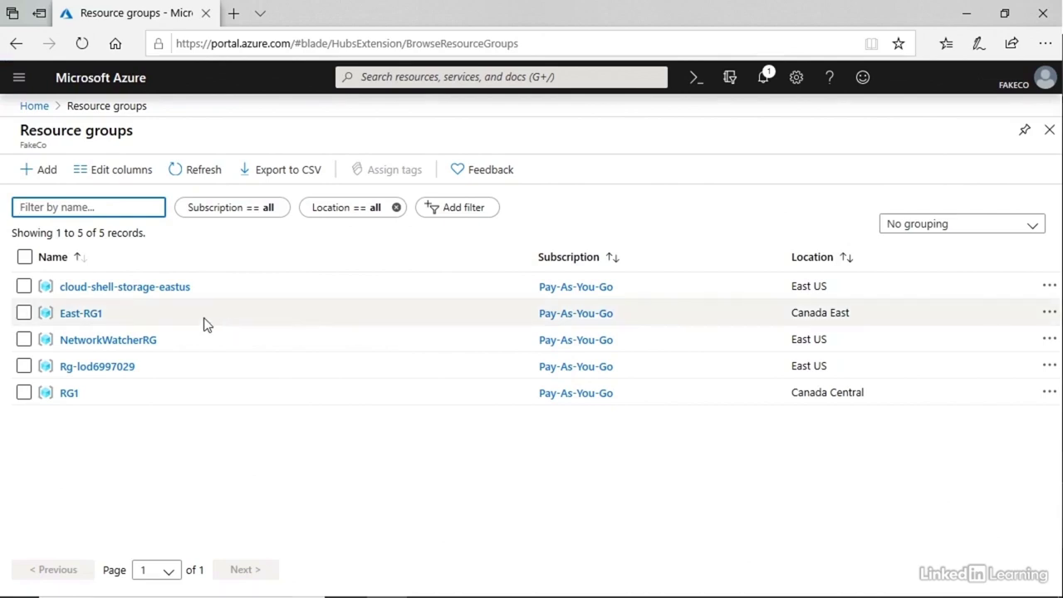
click(93, 321)
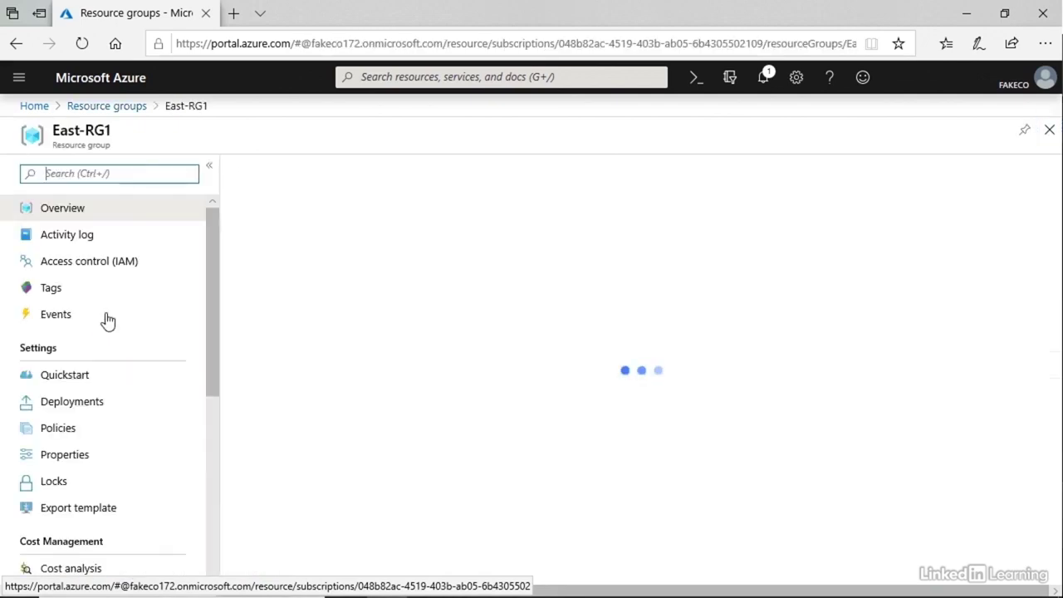
click(128, 264)
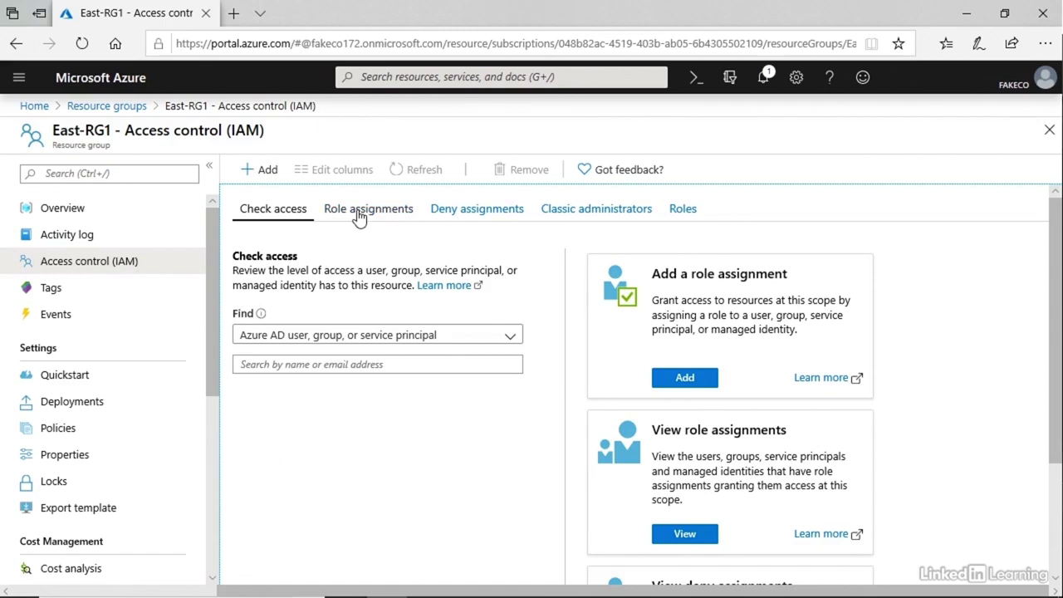
click(374, 209)
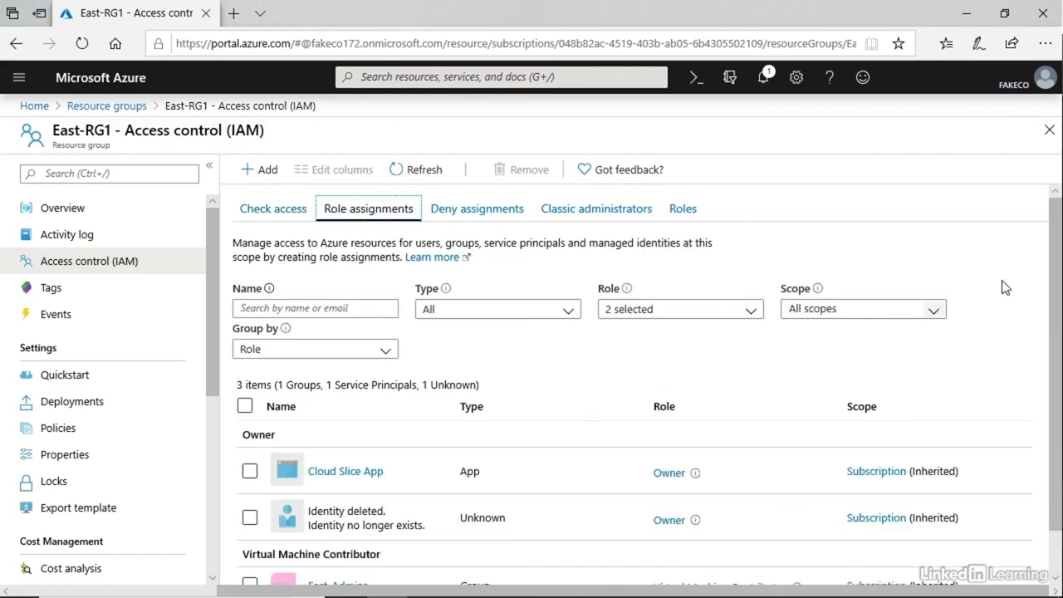
scroll(1029, 307, down, 1)
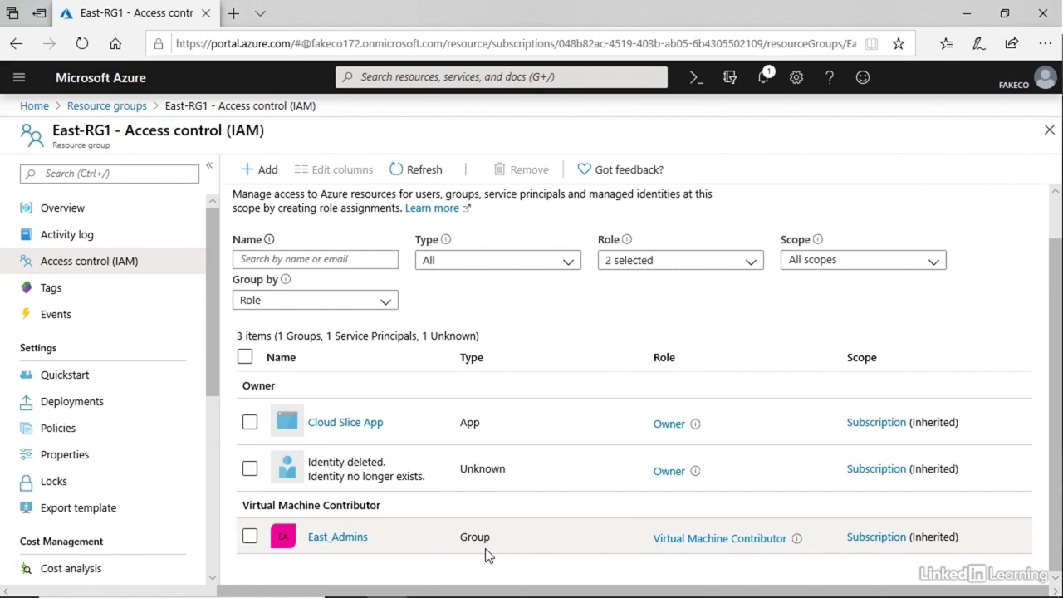
click(1047, 131)
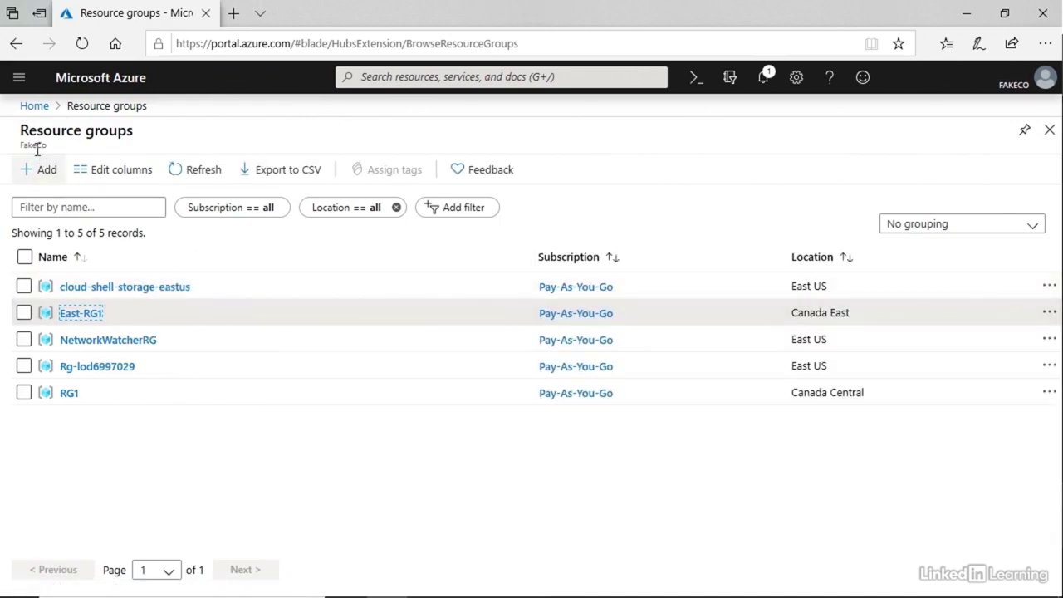
- Go from All resources to winsrv2016's IAM role assignments and select East_Admins' inherited Virtual Machine Contributor row
click(19, 77)
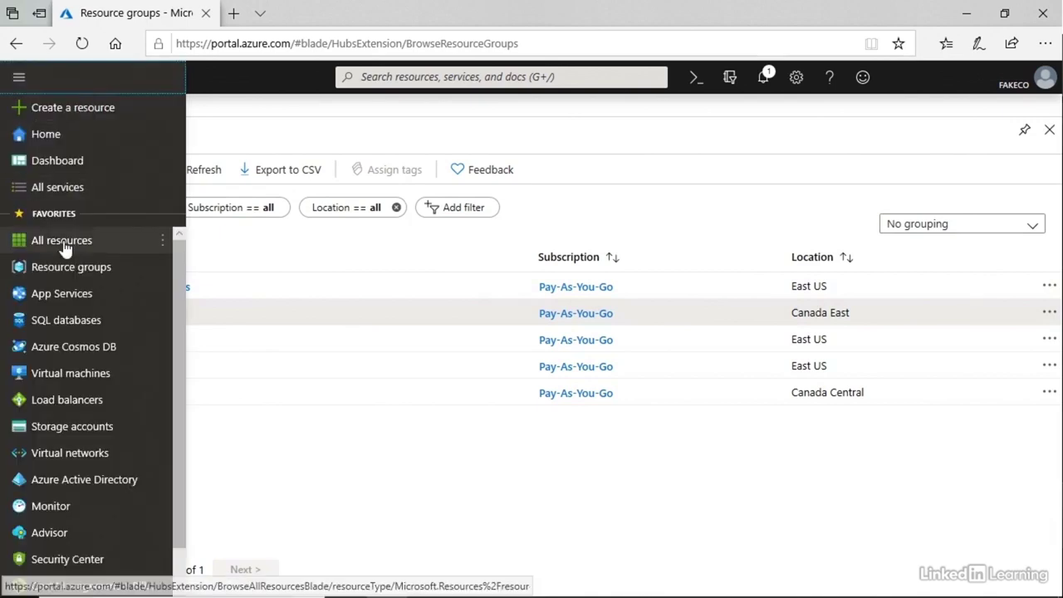
click(65, 242)
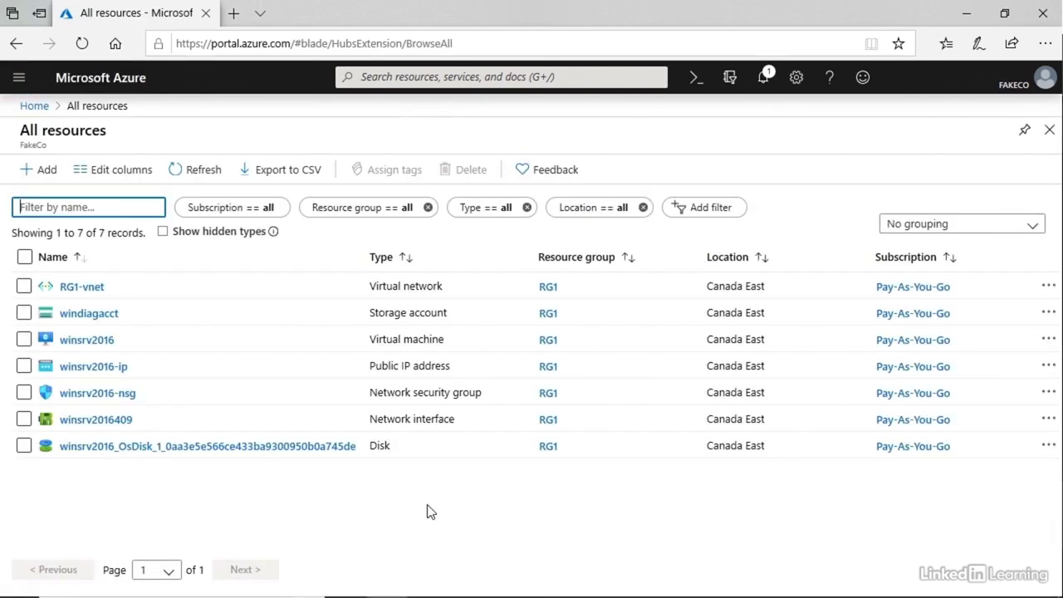
click(90, 342)
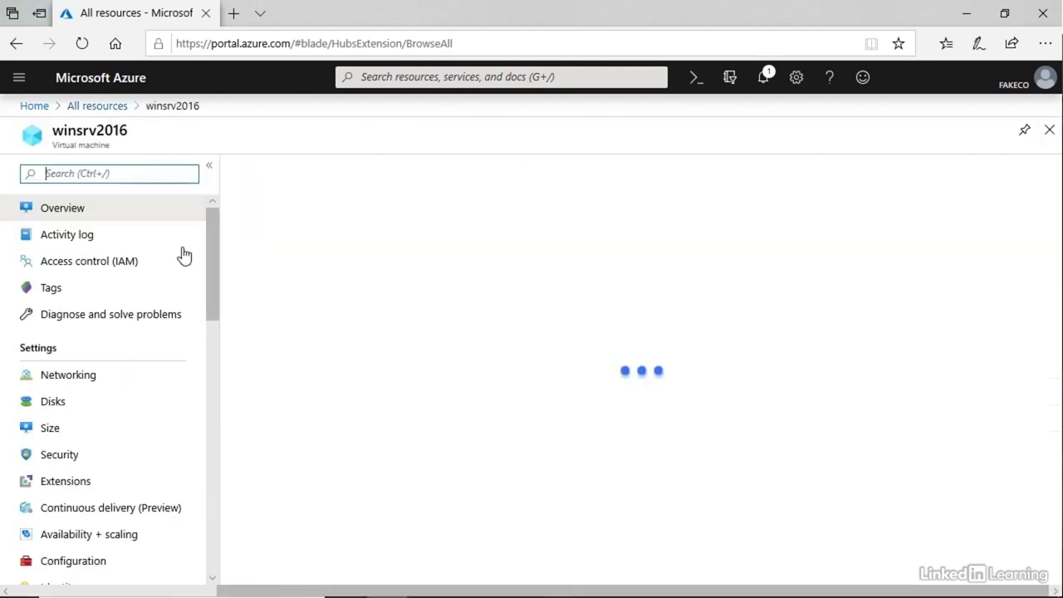
click(127, 266)
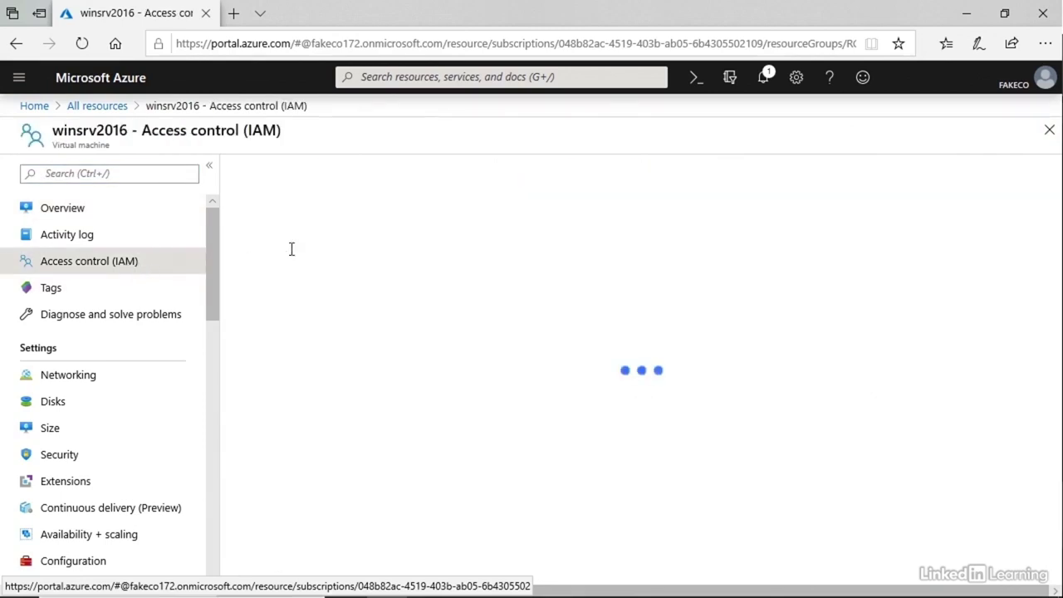
click(371, 214)
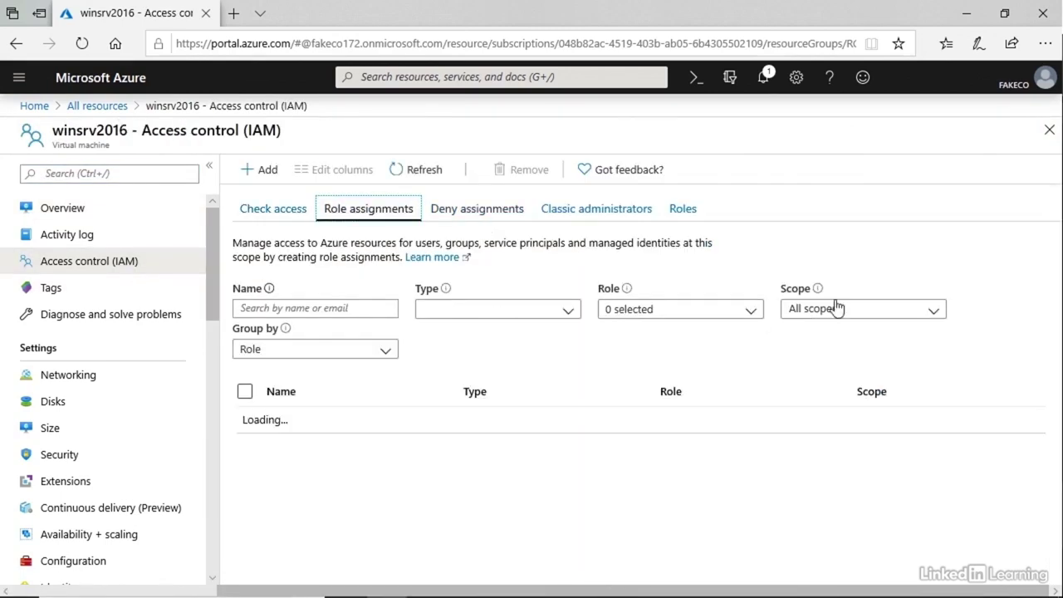
scroll(1044, 349, down, 3)
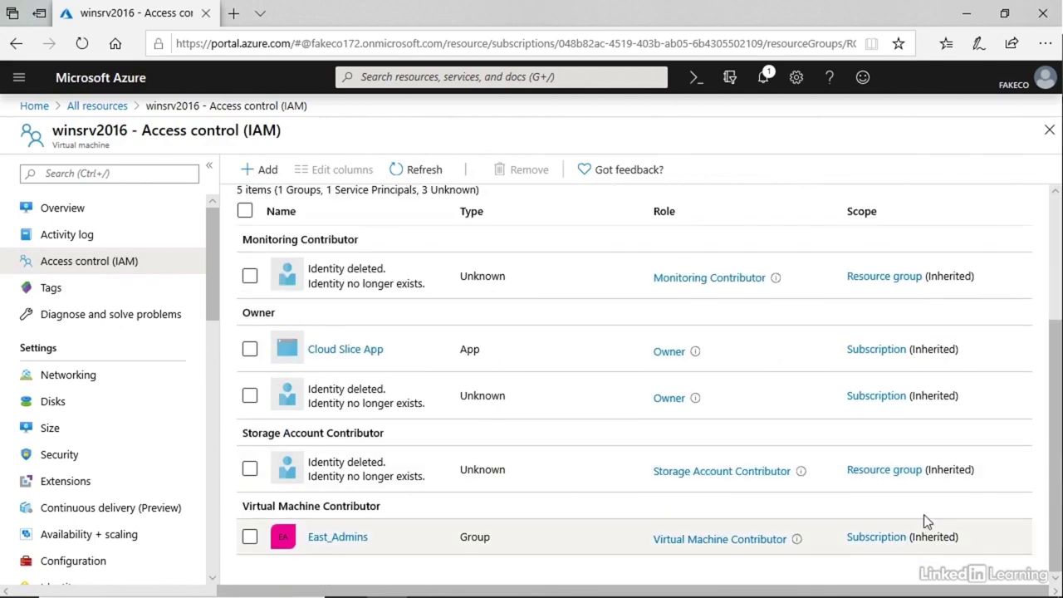
click(913, 534)
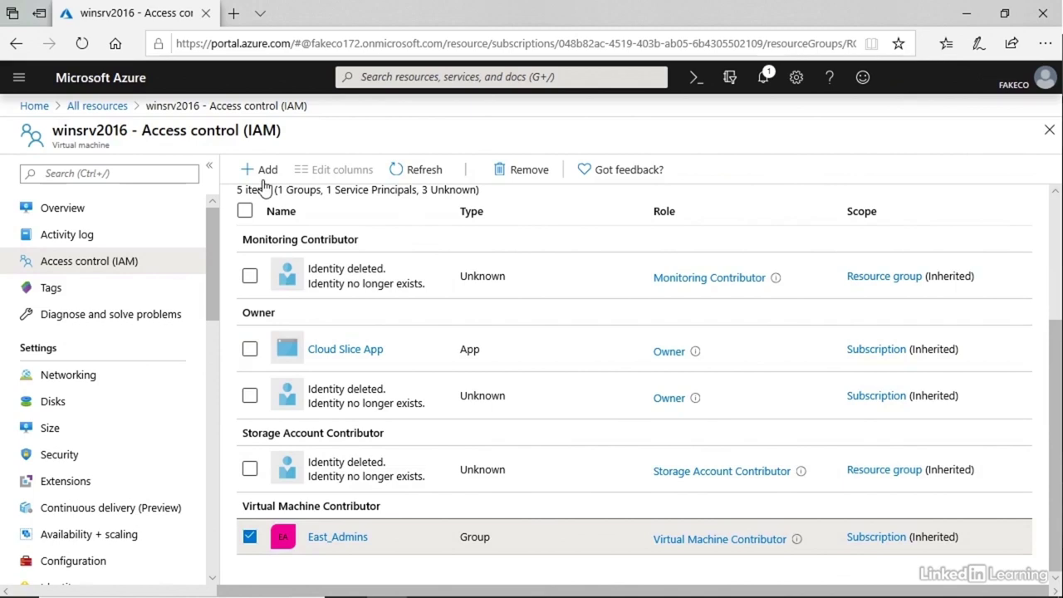
click(260, 170)
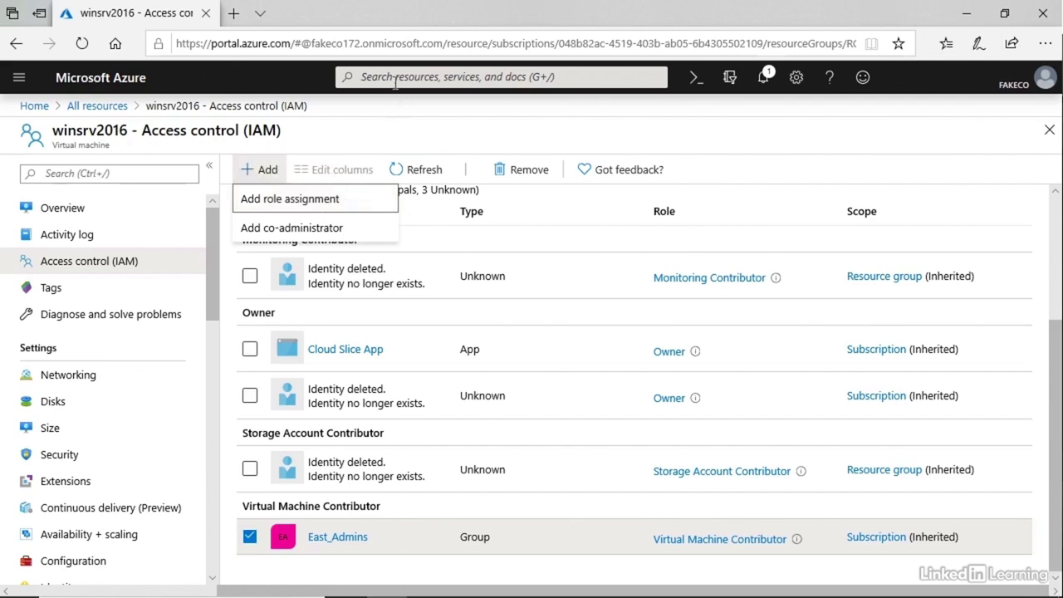
- Search 'pol' to open Azure Policy and view its Assignments page
click(430, 77)
text(pol)
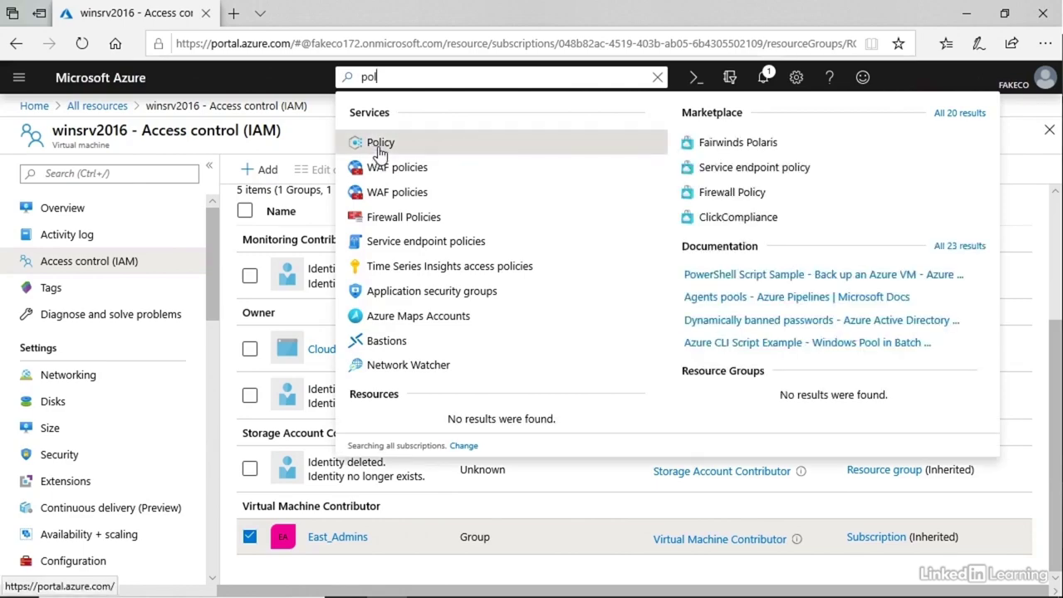
click(378, 151)
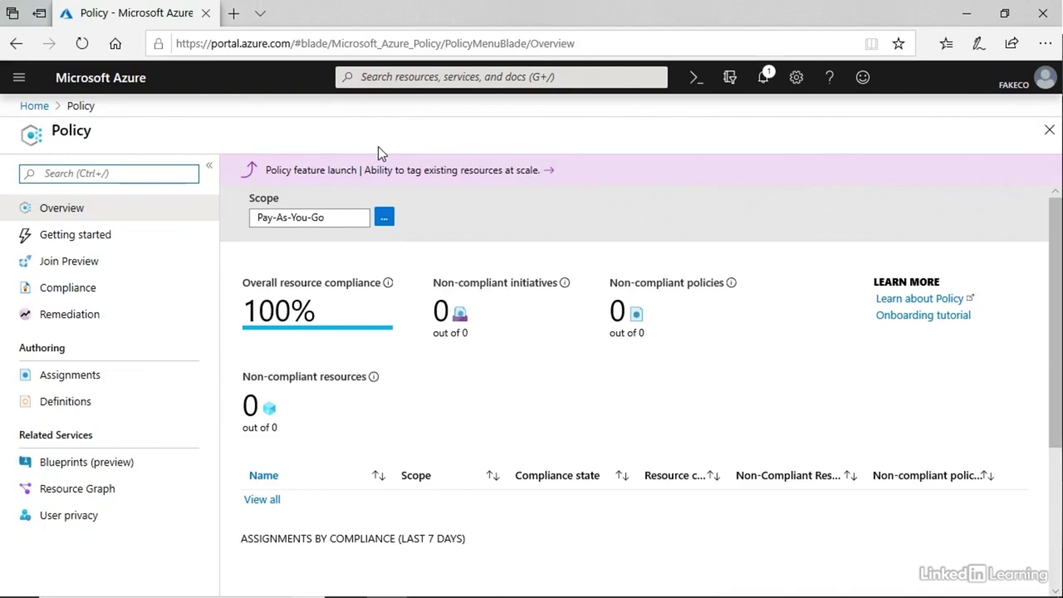
click(108, 388)
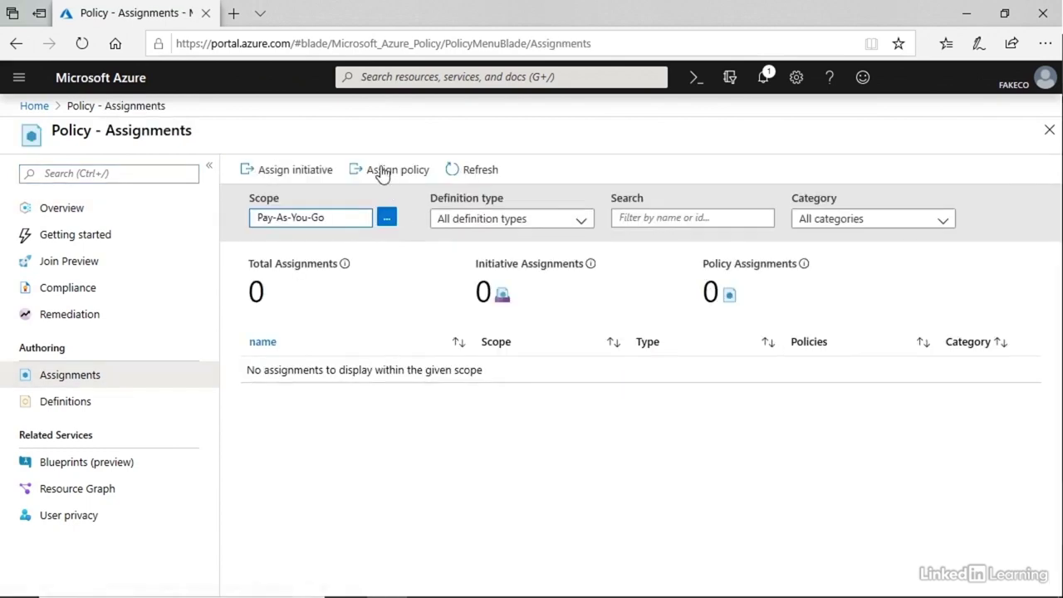
- Start a new policy assignment, pick then clear East-RG1 so scope stays Pay-As-You-Go
click(396, 171)
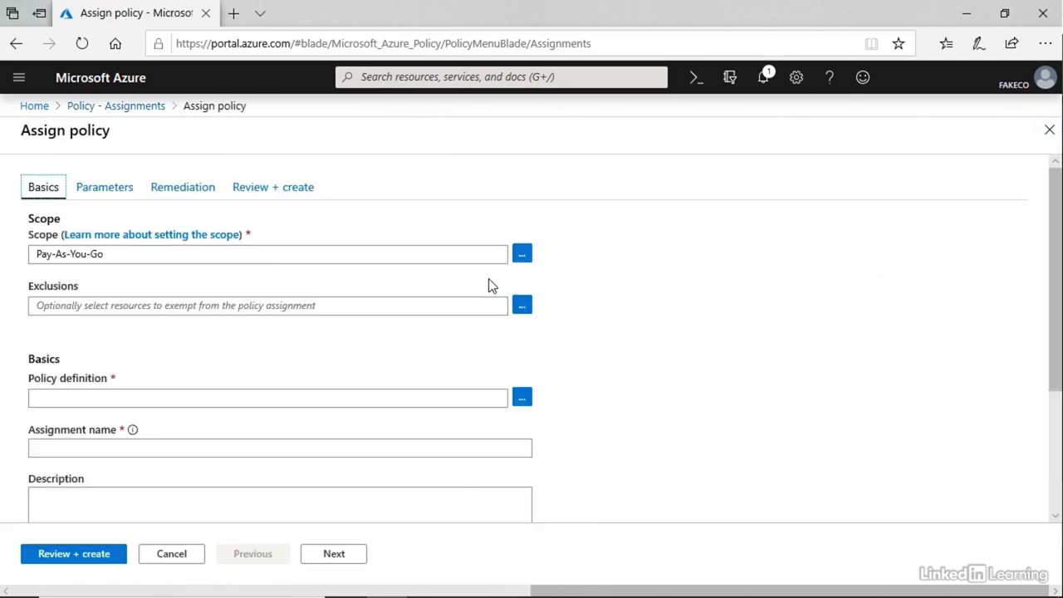
click(101, 261)
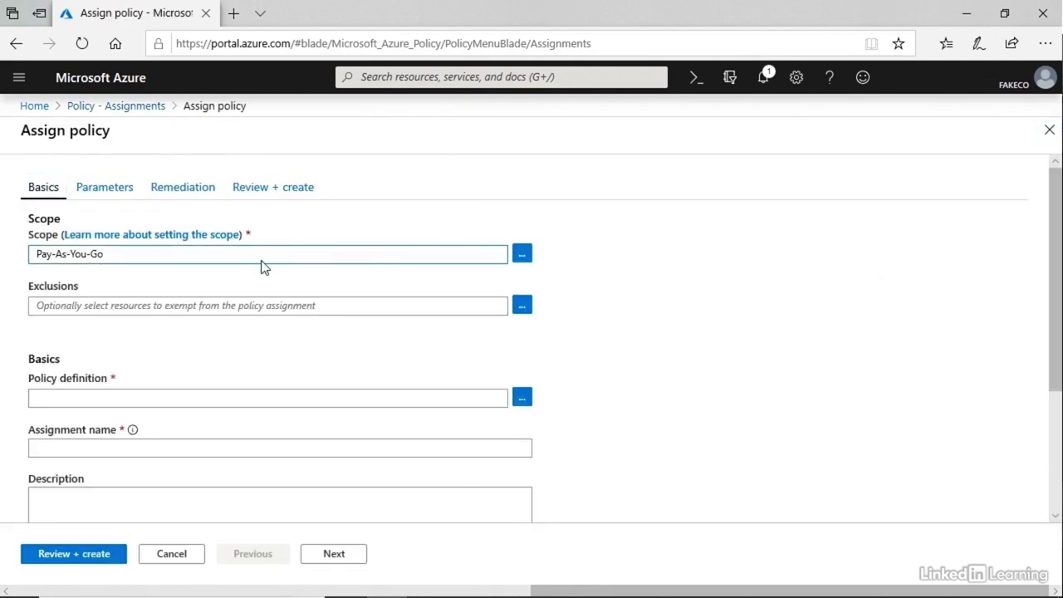
click(522, 257)
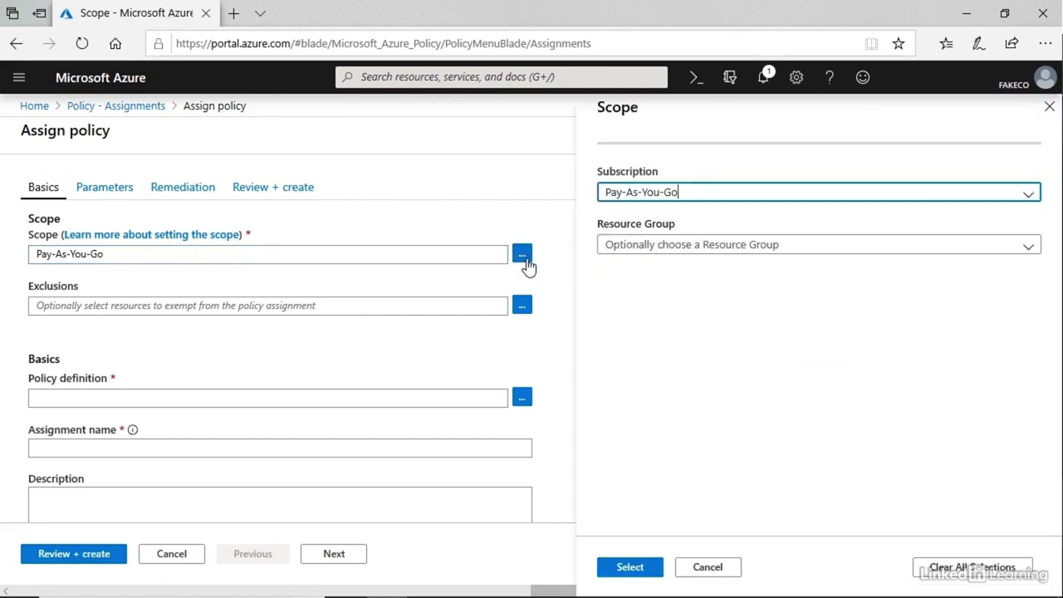
click(949, 247)
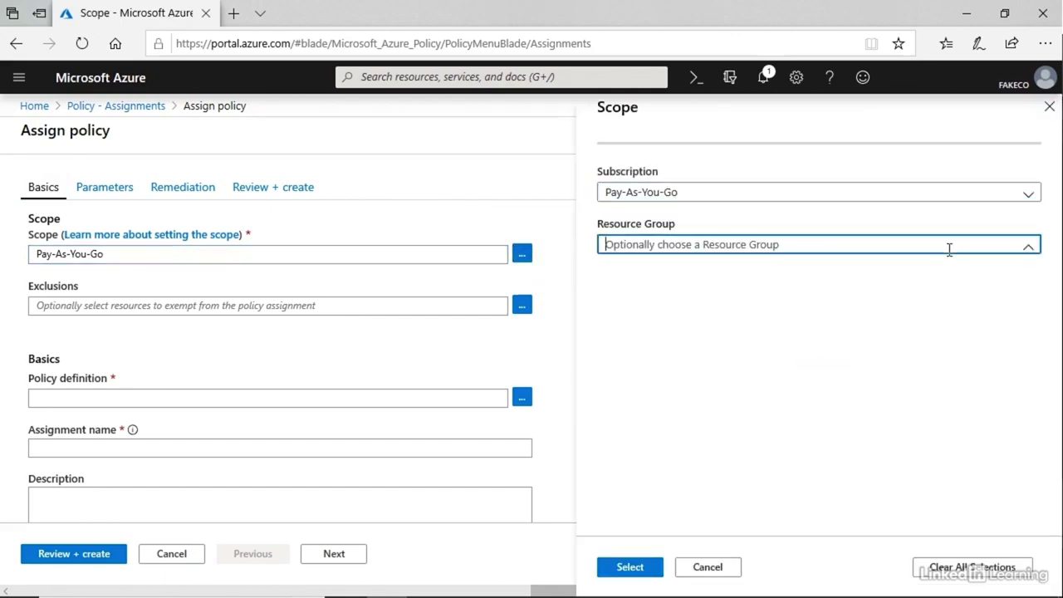
click(649, 283)
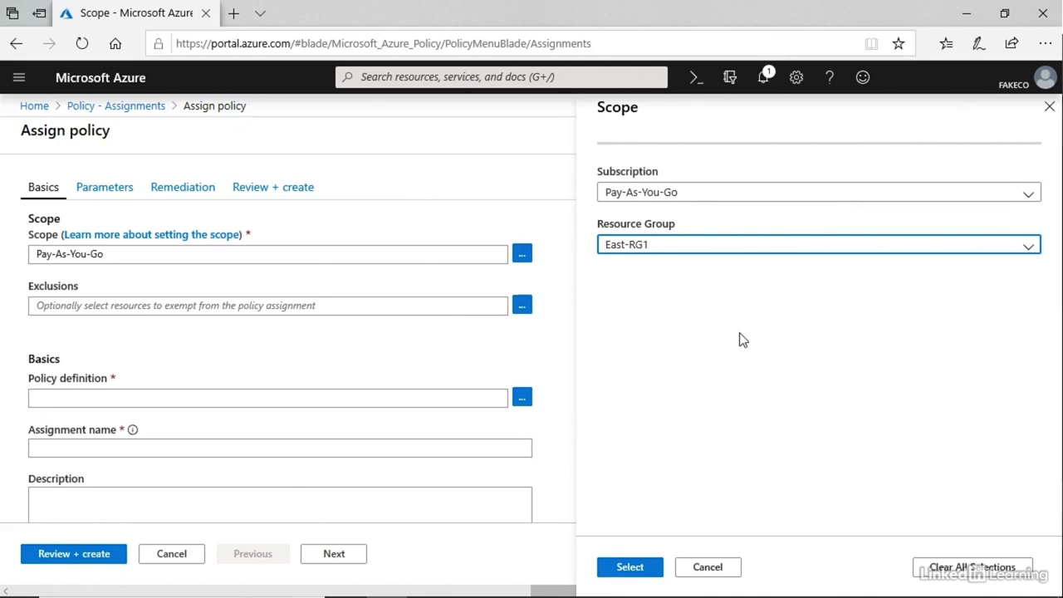
click(1029, 246)
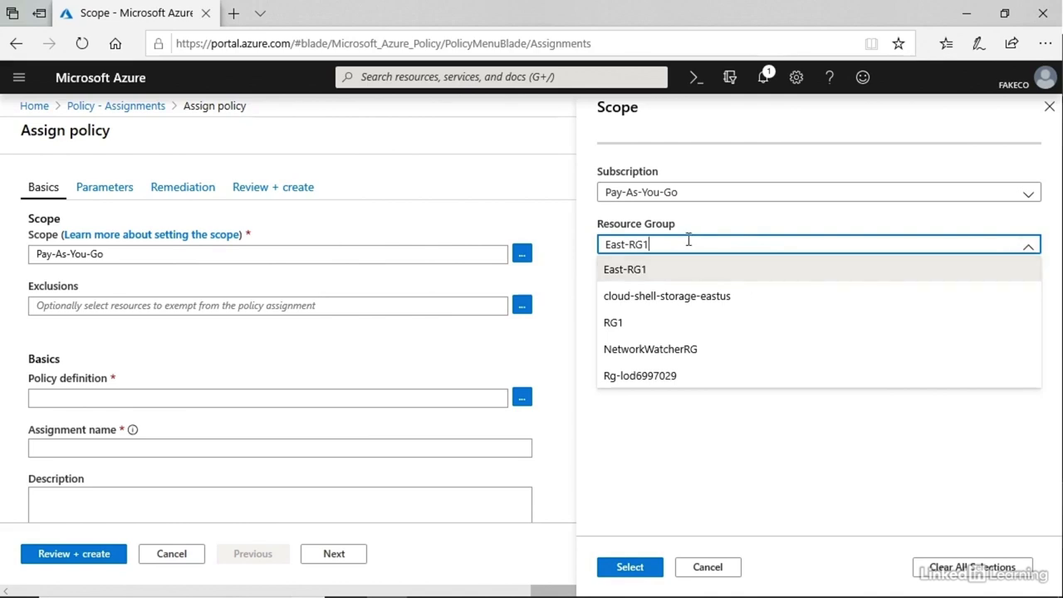
key(ctrl+a)
key(BackSpace)
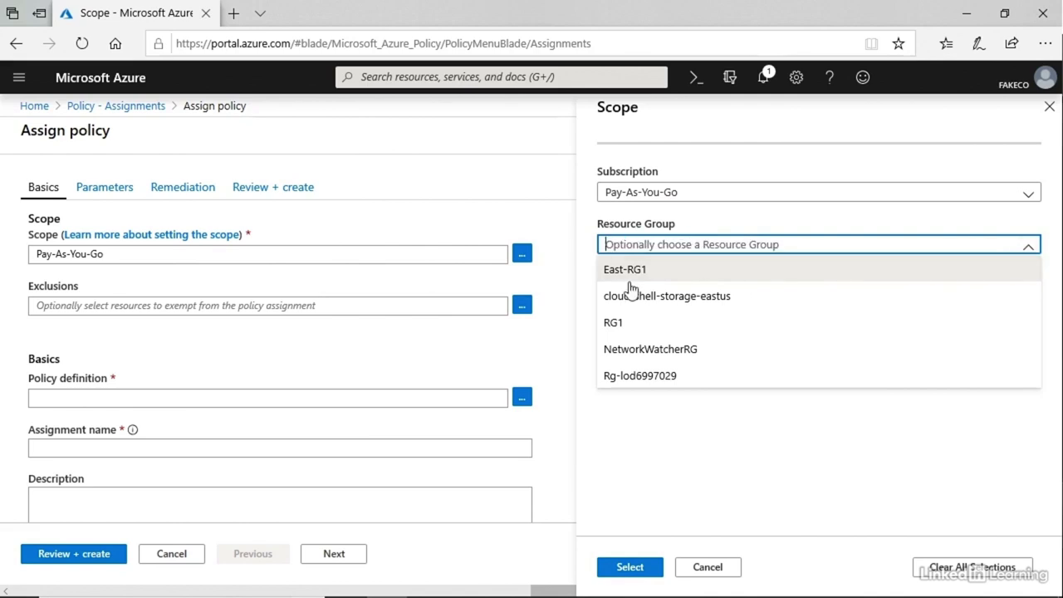
click(708, 567)
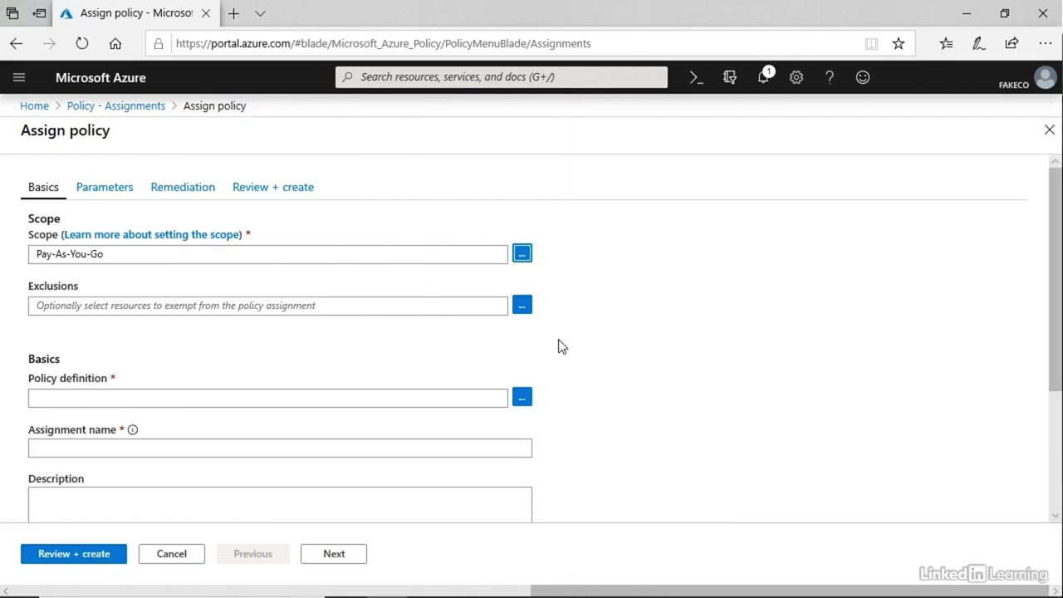
- Search 'encrypt', select 'Disk encryption should be applied on virtual machines' as definition, and create the assignment
click(521, 399)
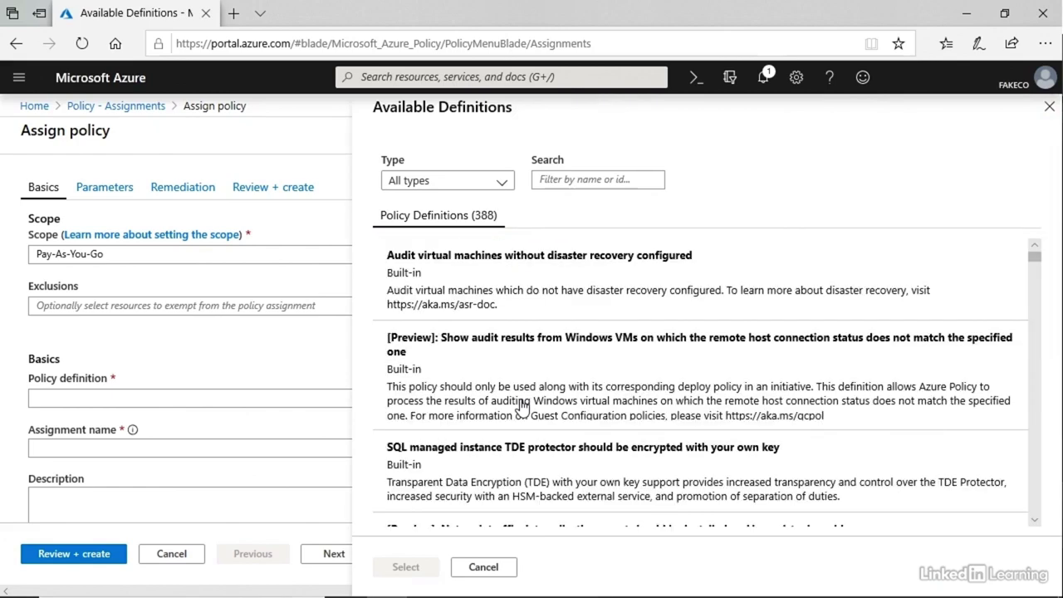
click(598, 173)
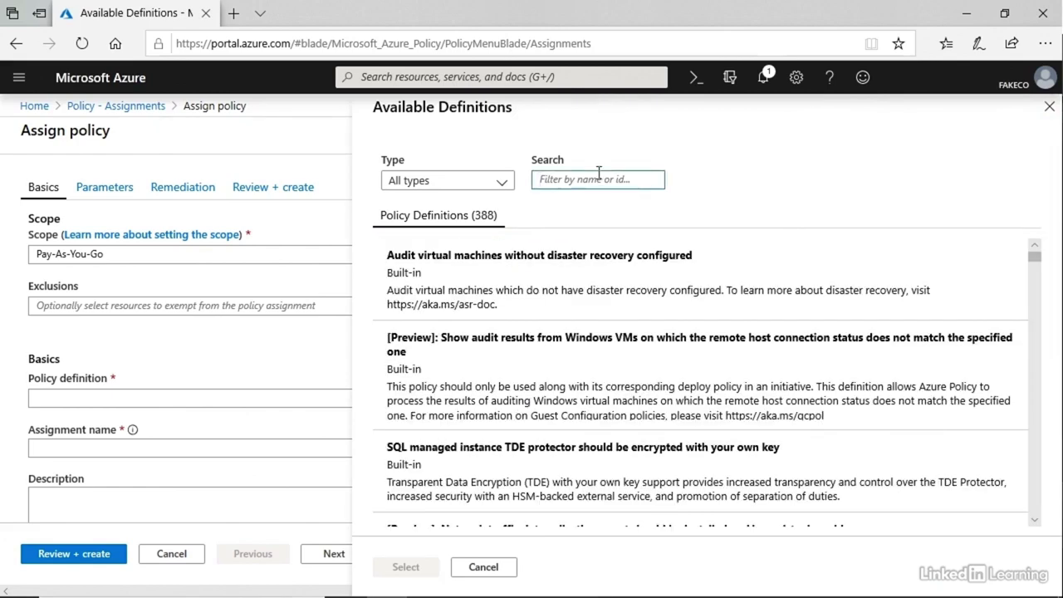
text(encrypt)
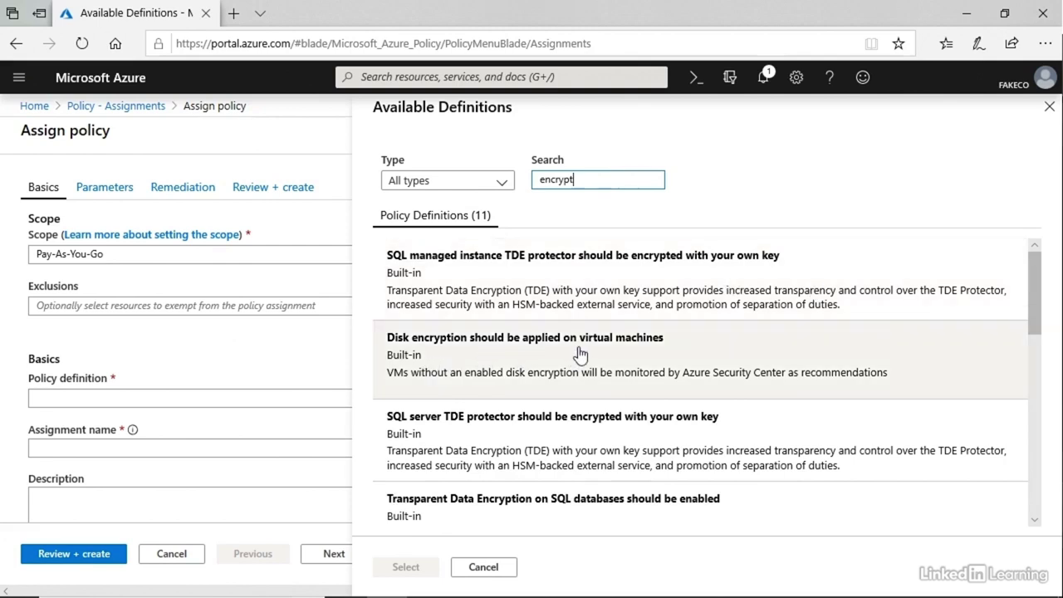
click(442, 367)
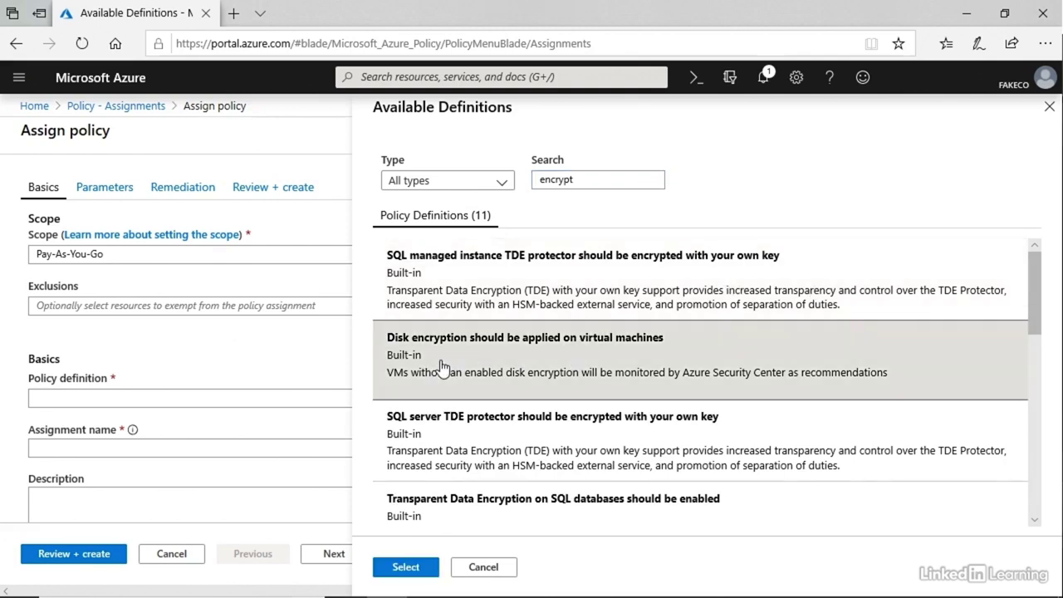
click(420, 568)
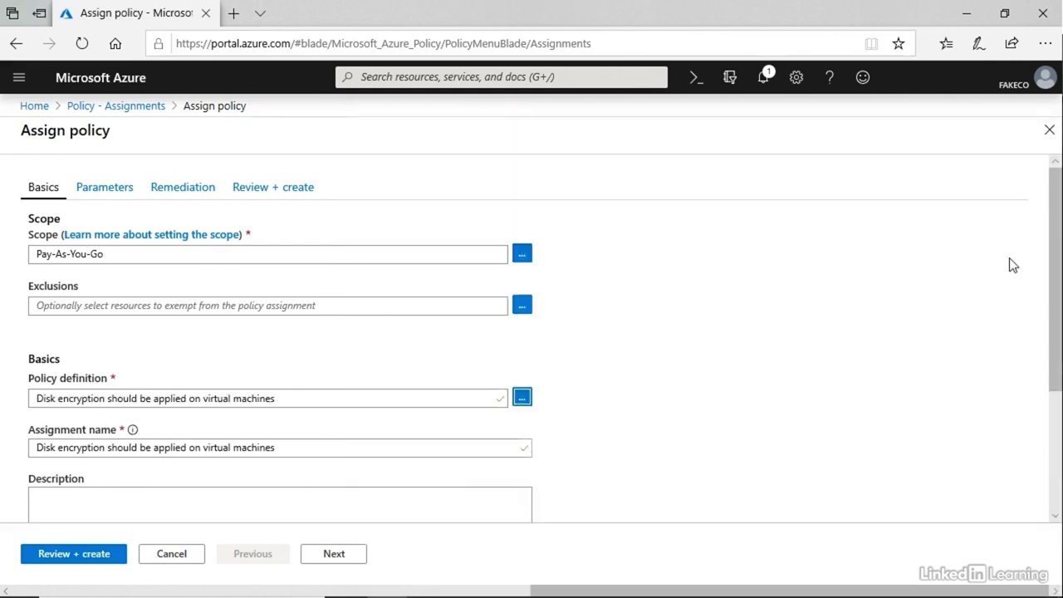
scroll(1050, 266, down, 2)
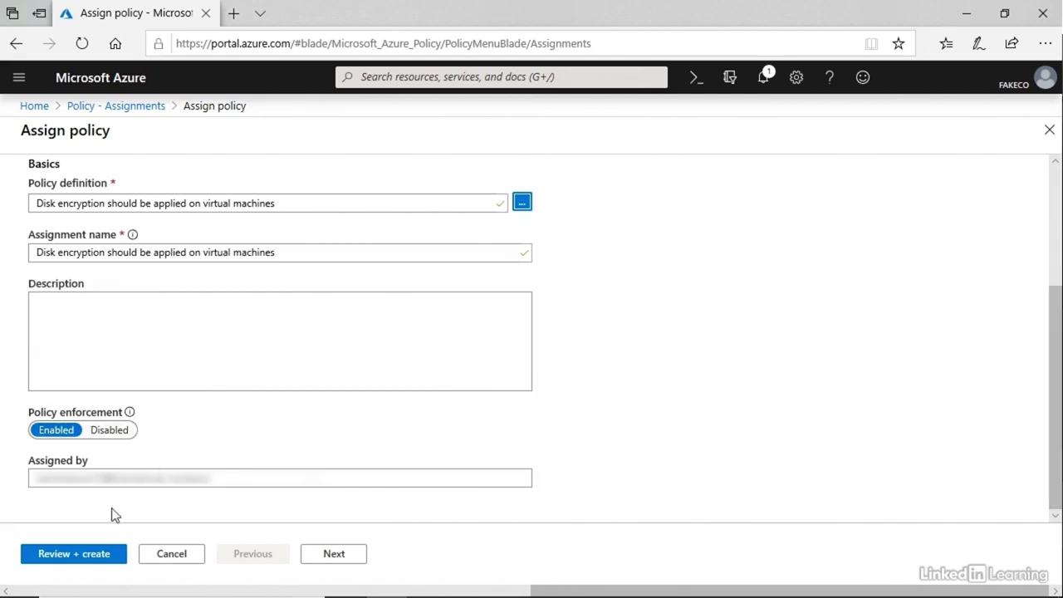
click(92, 562)
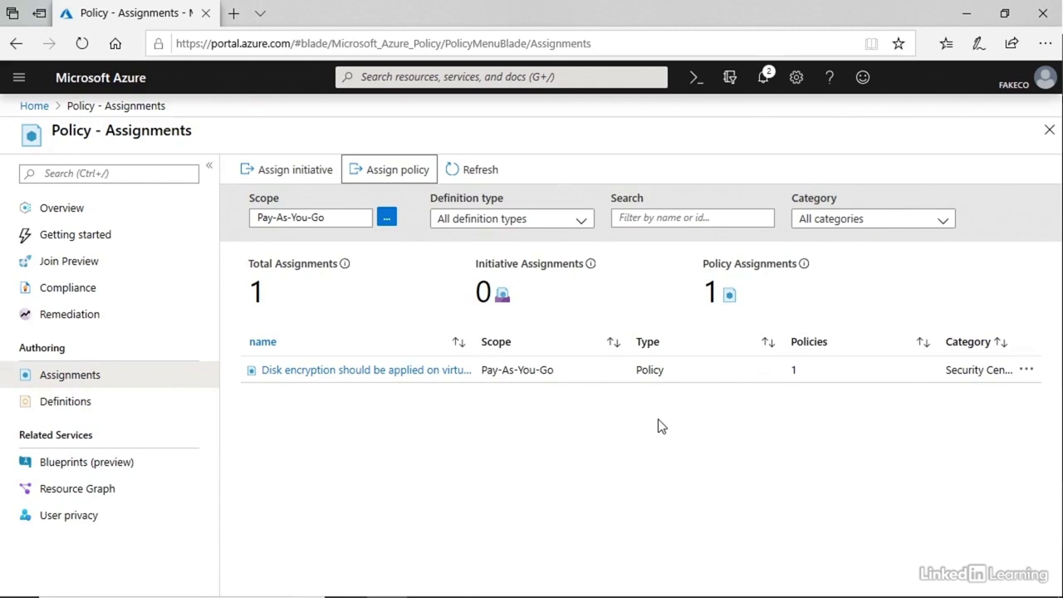
- Refresh Compliance and open the disk encryption assignment's details: Non-compliant, 0%, AuditIfNotExists
click(75, 296)
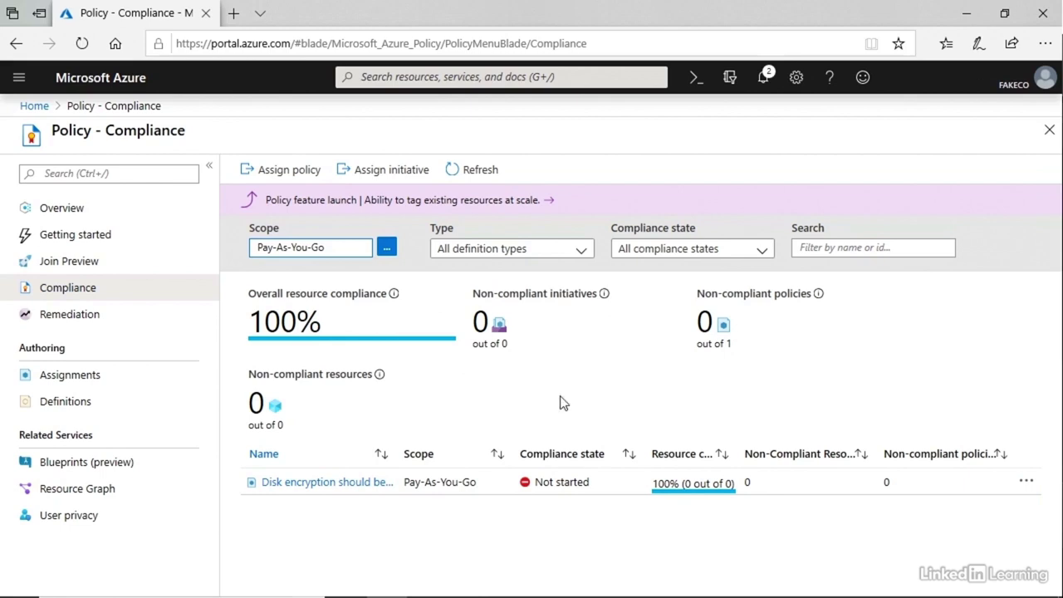
click(473, 173)
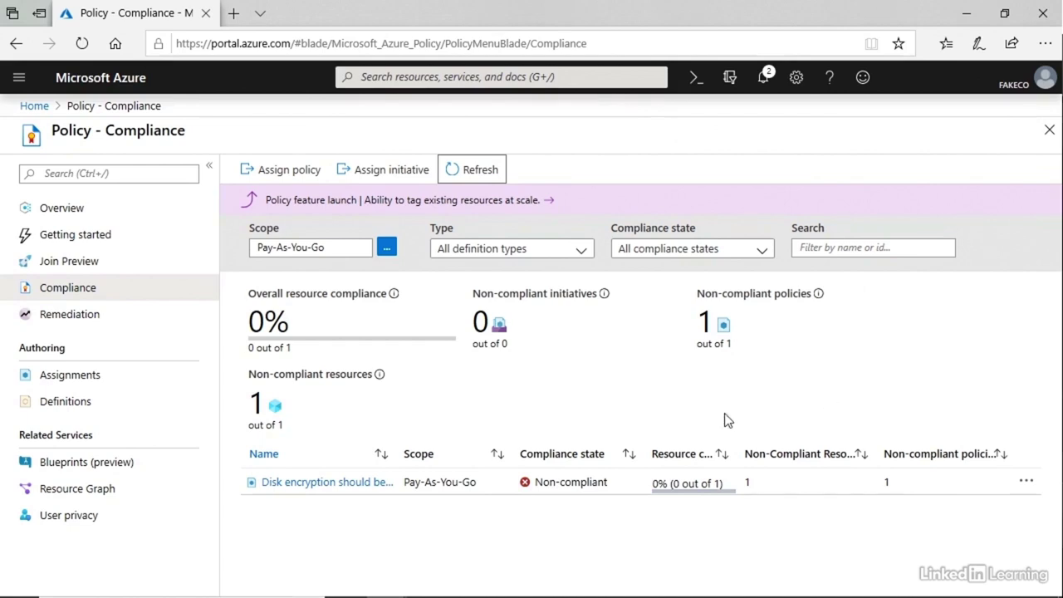
click(570, 488)
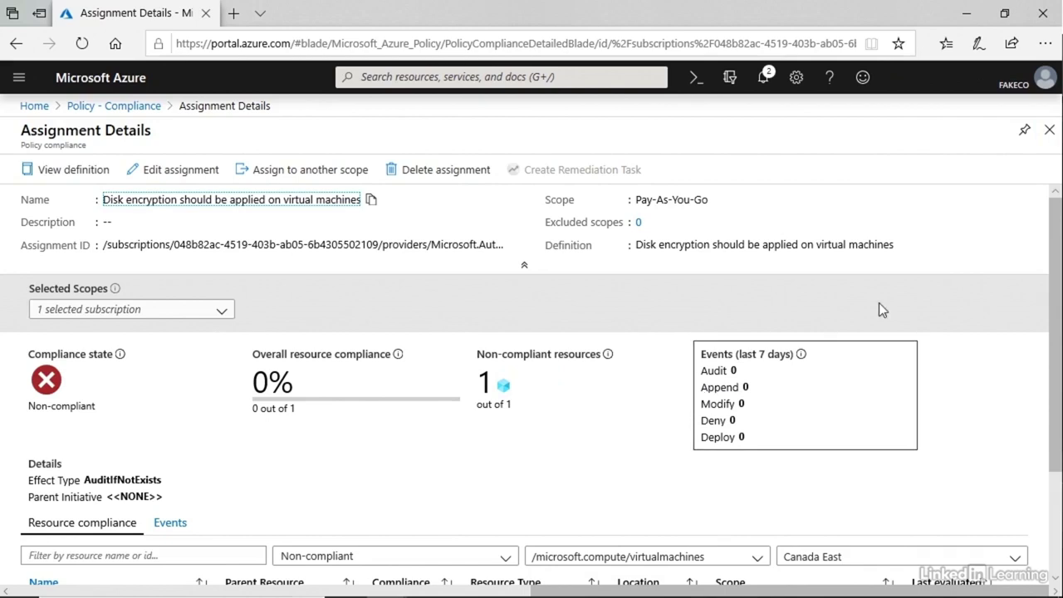
- Scroll down the Assignment Details to the non-compliant winsrv2016 resource
scroll(1053, 363, down, 2)
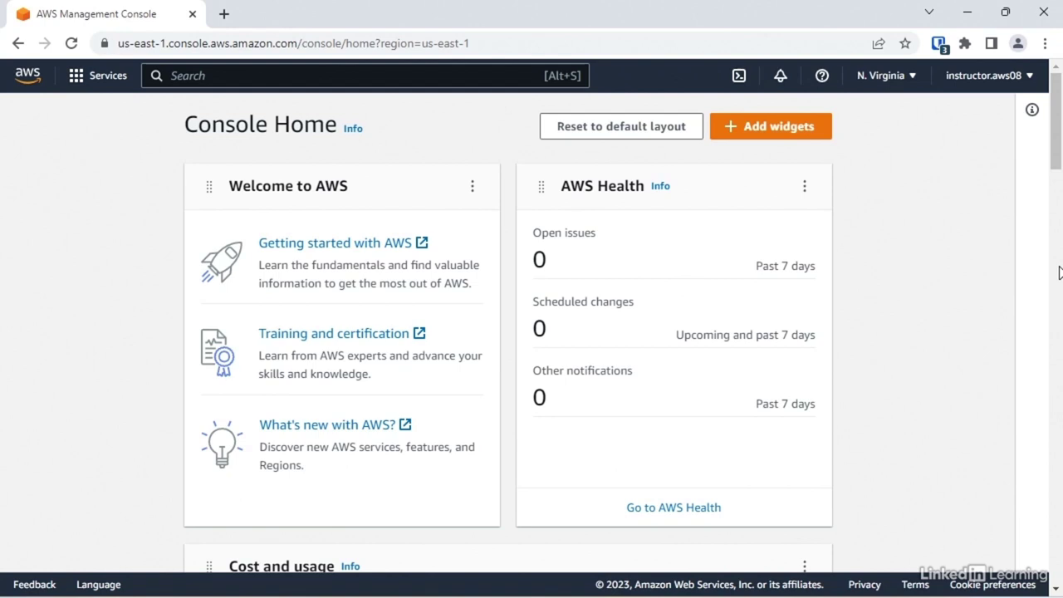
- Open IAM via an 'iam' search, browse Users, User groups, Roles and Policies, then open the HQ_East user
click(268, 72)
text(iam)
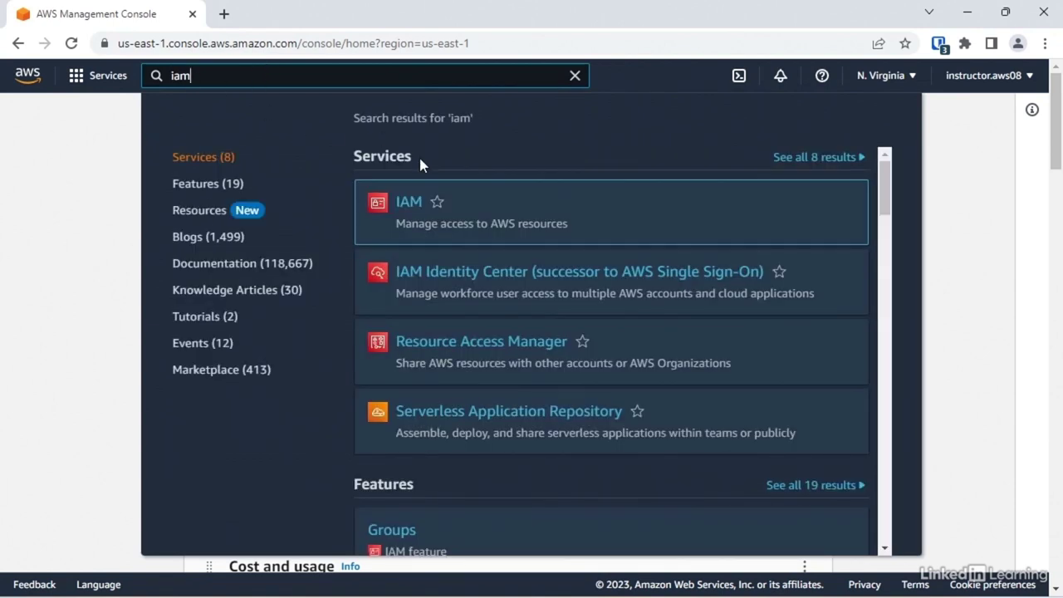
click(410, 204)
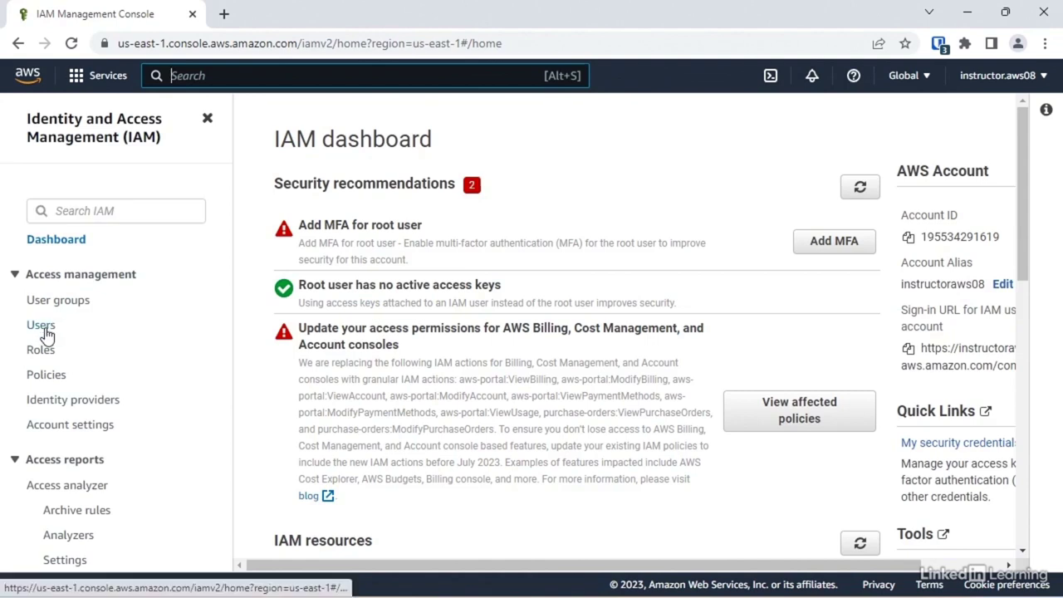
click(43, 326)
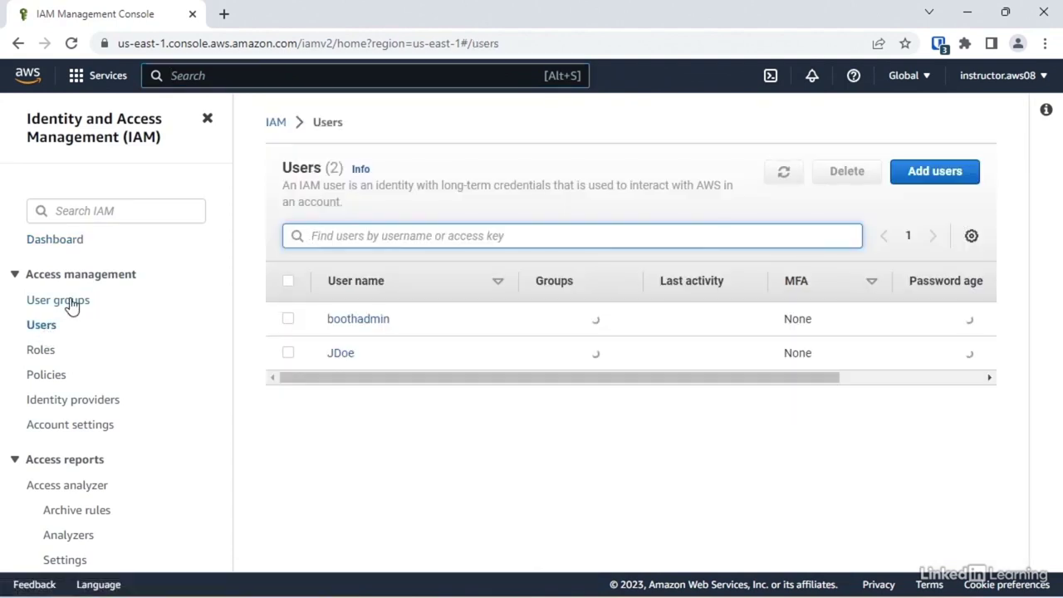
click(72, 302)
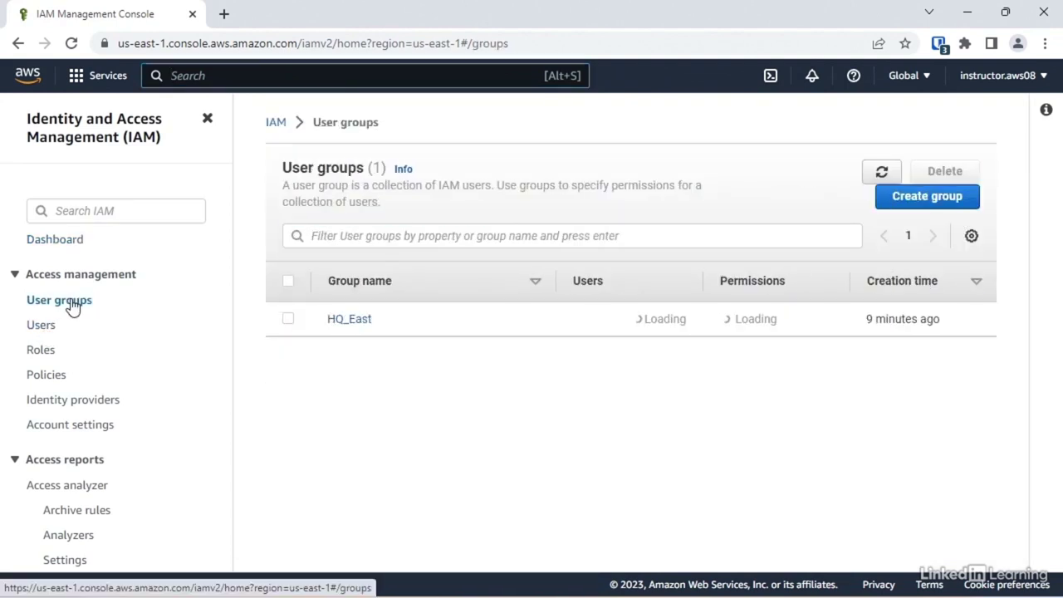
click(49, 352)
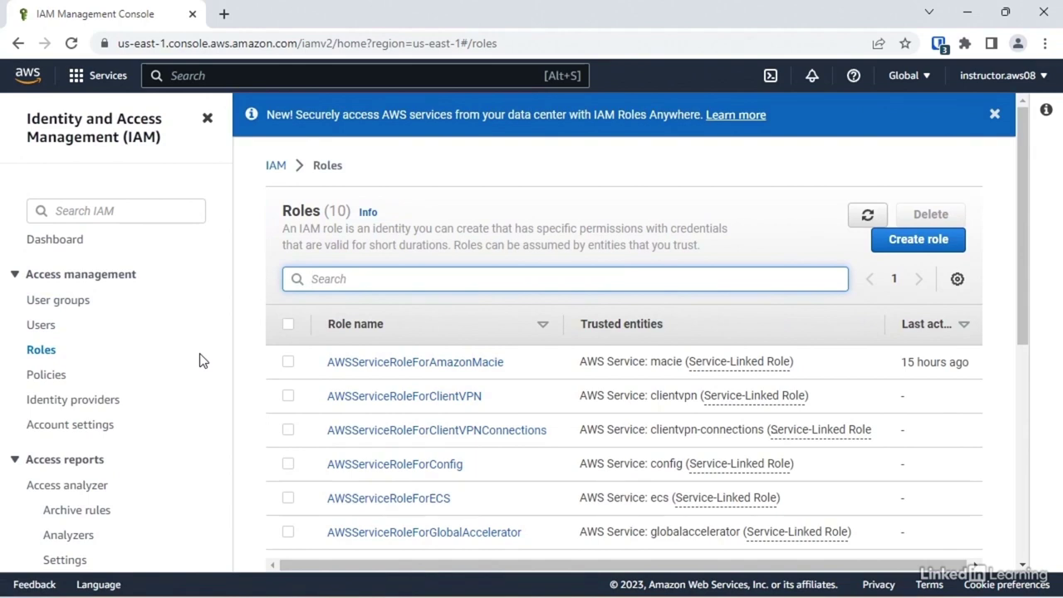
click(55, 375)
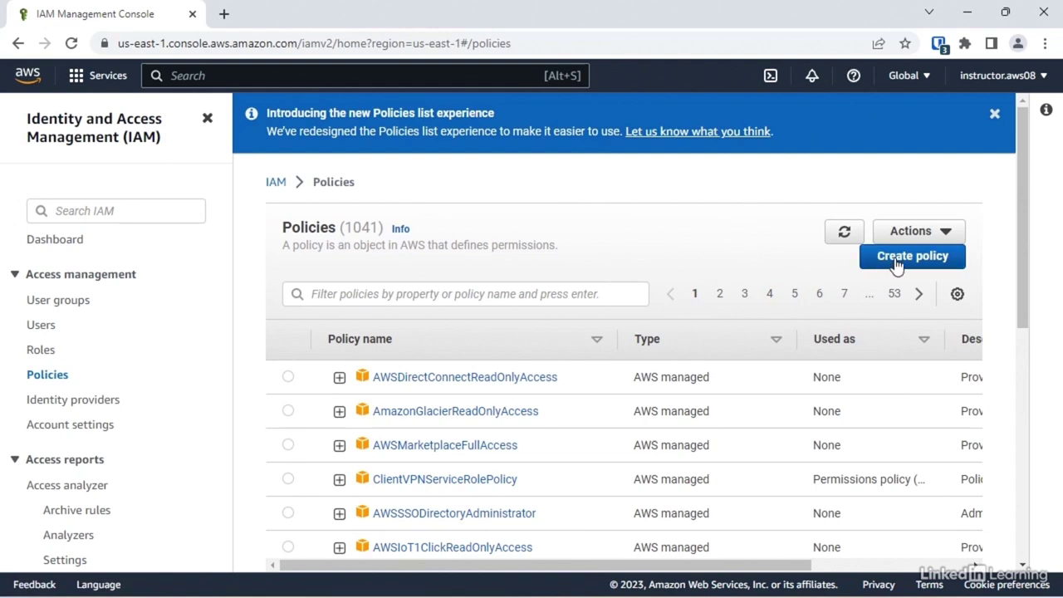
click(41, 326)
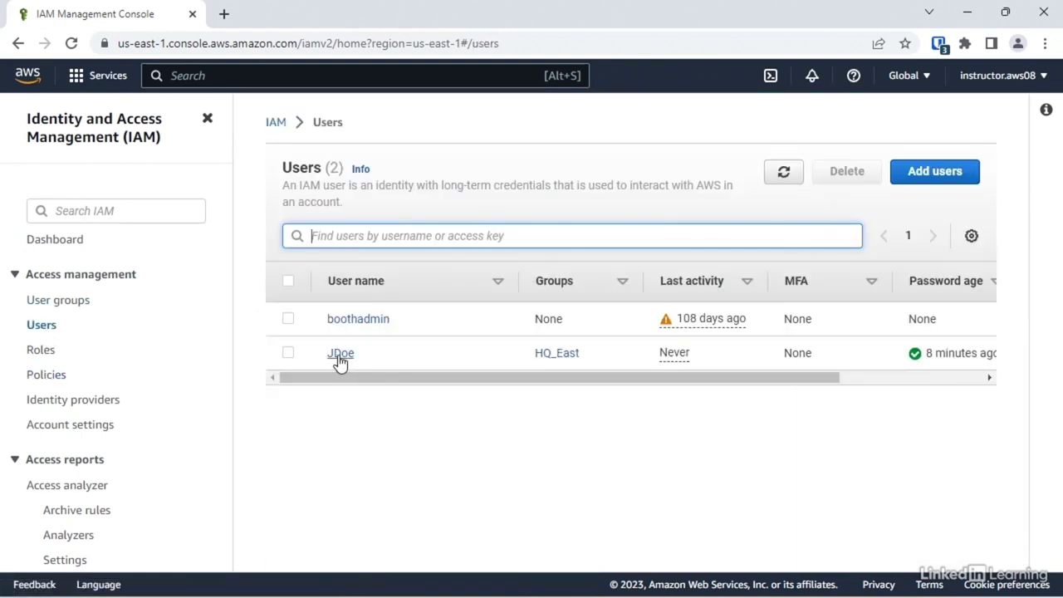
click(340, 352)
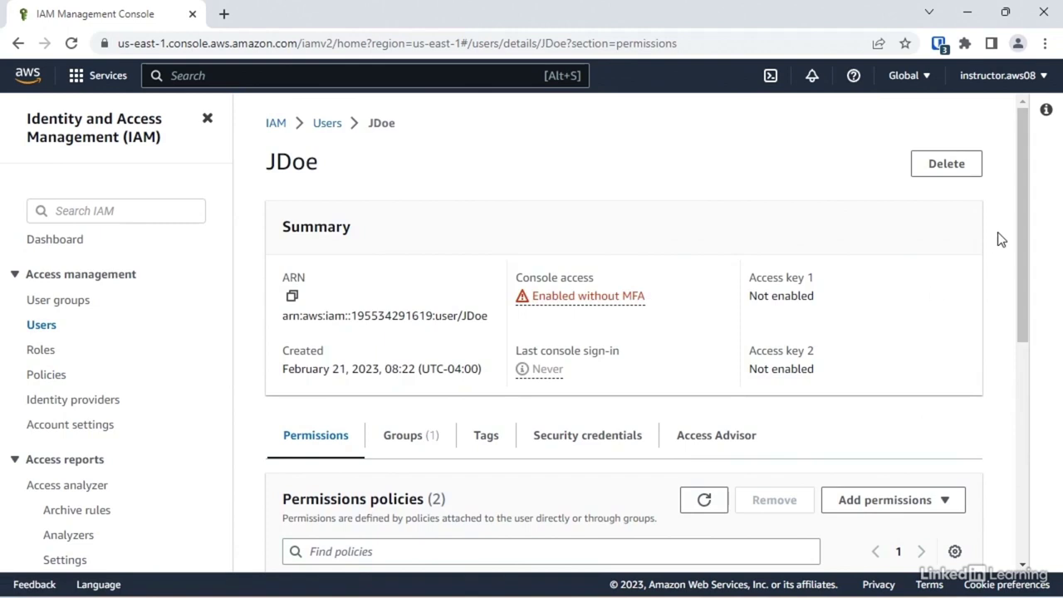
- Check the user's AmazonS3FullAccess policy inherited from HQ_East, then list the IAM roles
drag(1019, 199, 1019, 297)
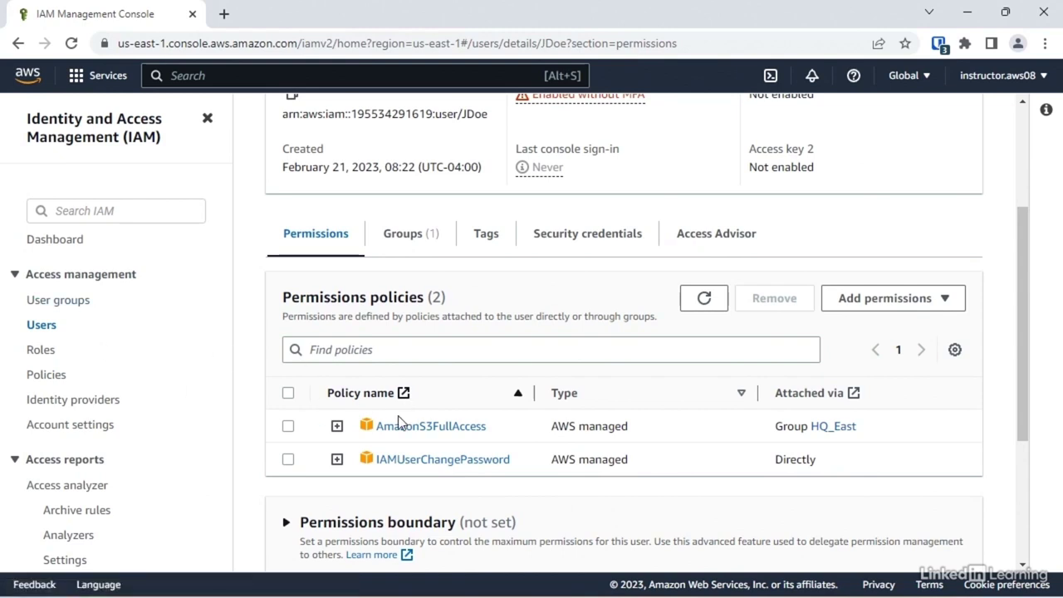
click(39, 349)
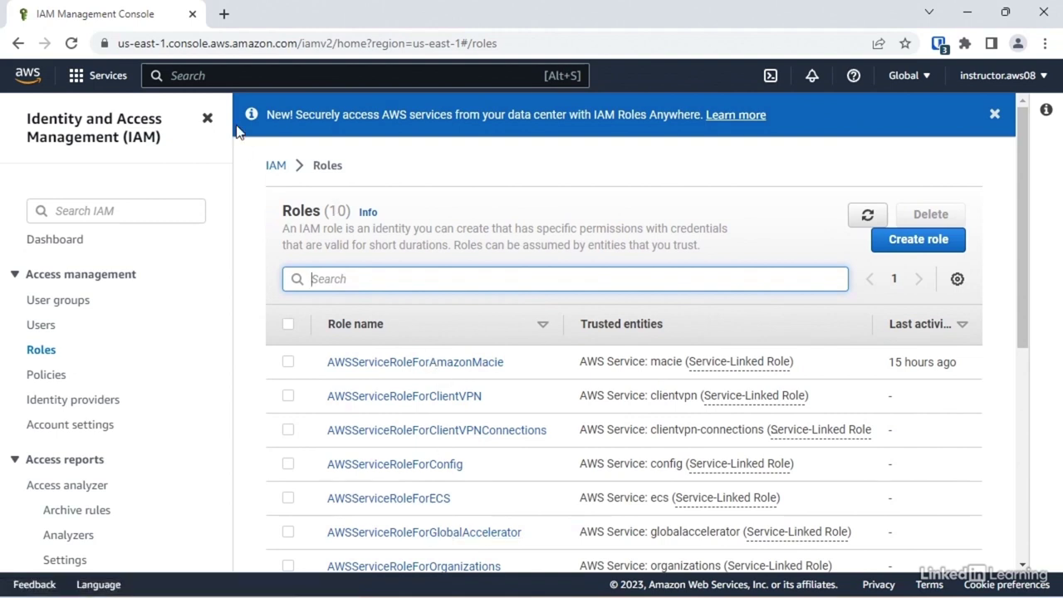
- Search for ec2 and open the EC2 console
click(220, 76)
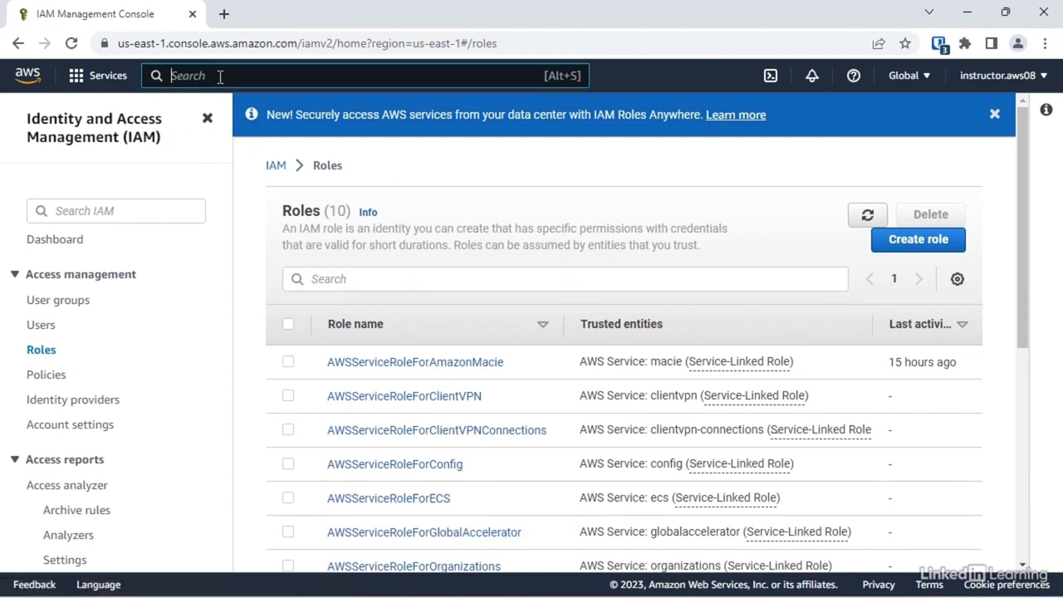
text(ec2)
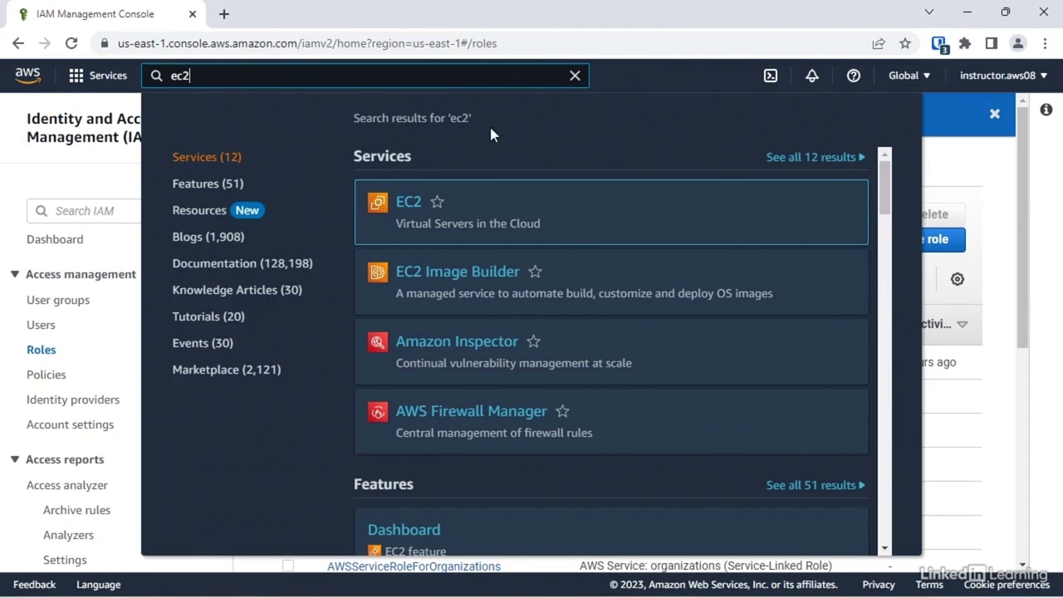
click(416, 209)
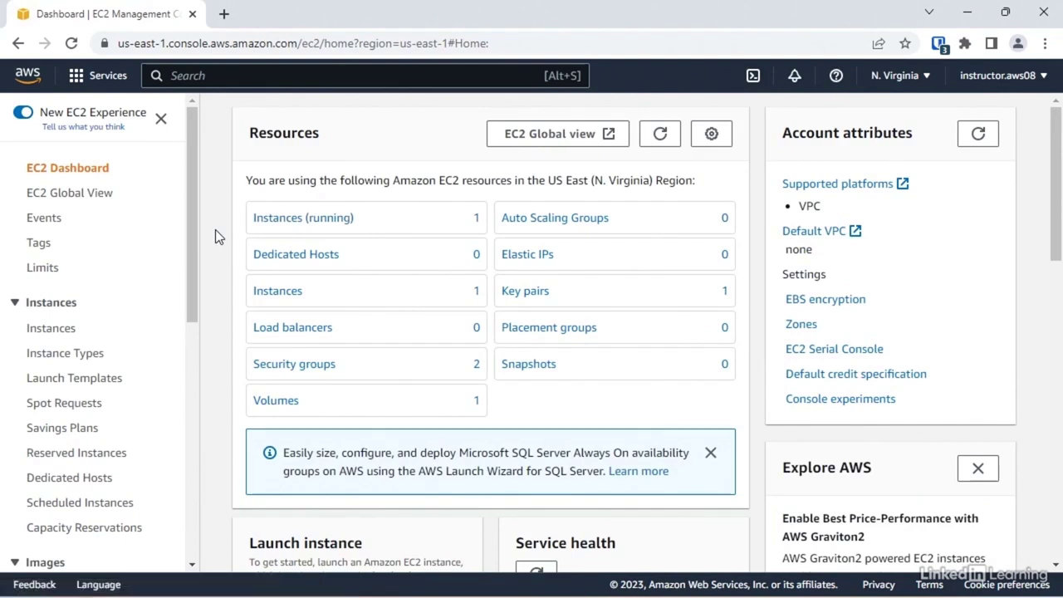
- In Instances, select App1WindowsServer1 and choose Actions > Security > Modify IAM role
click(62, 332)
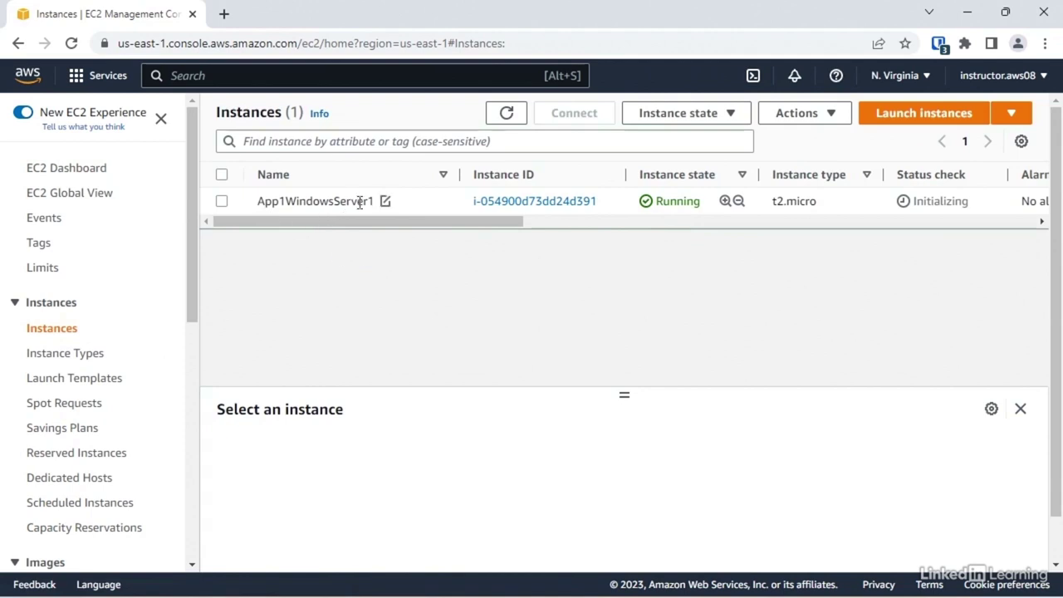
click(221, 201)
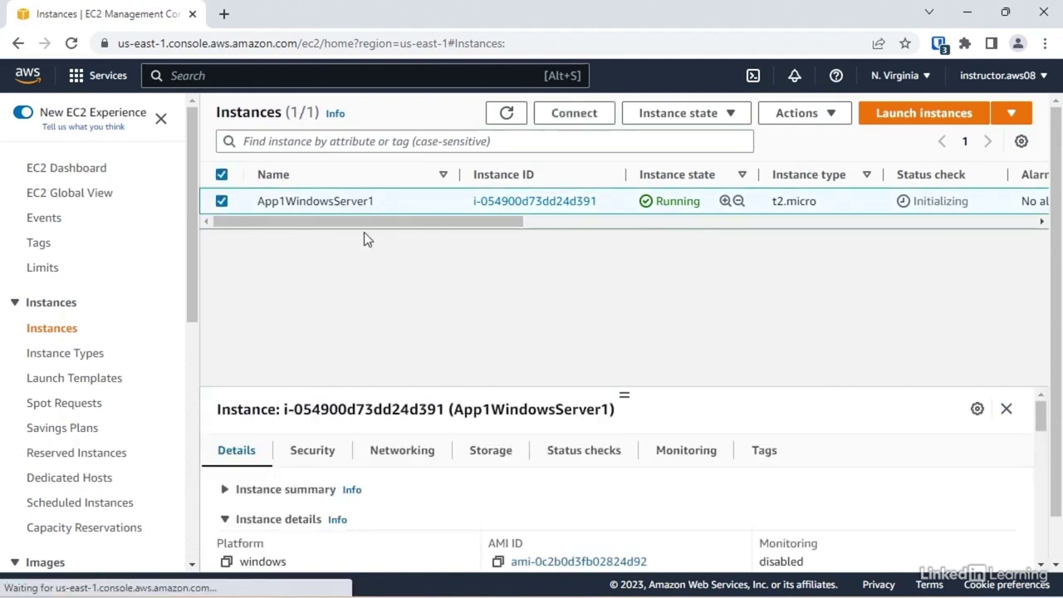
click(828, 117)
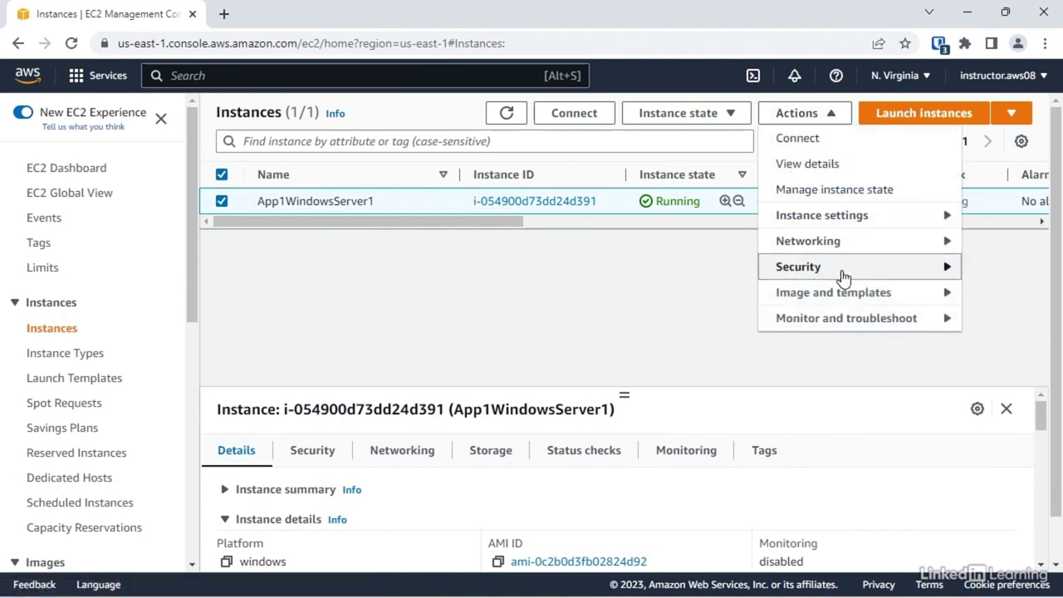
mouse_move(842, 276)
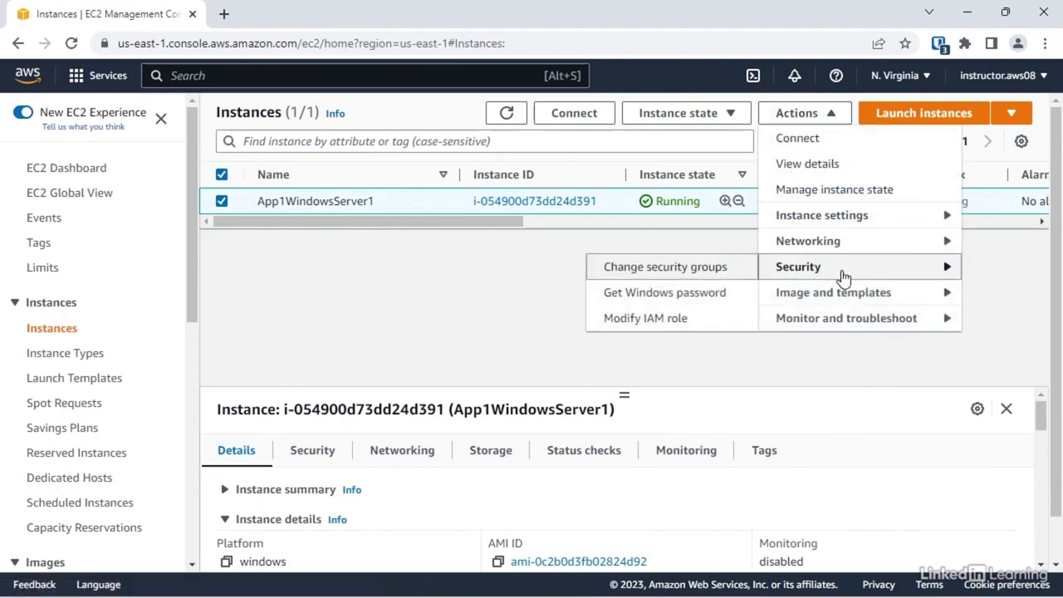
click(693, 322)
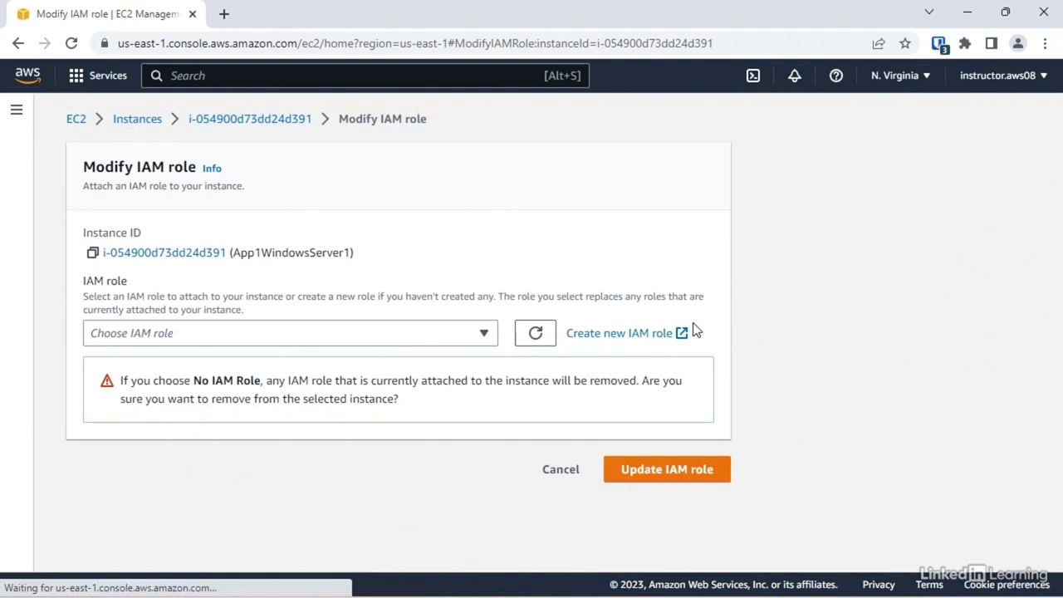
- Start a new IAM role with AWS service EC2 as the trusted entity
click(382, 333)
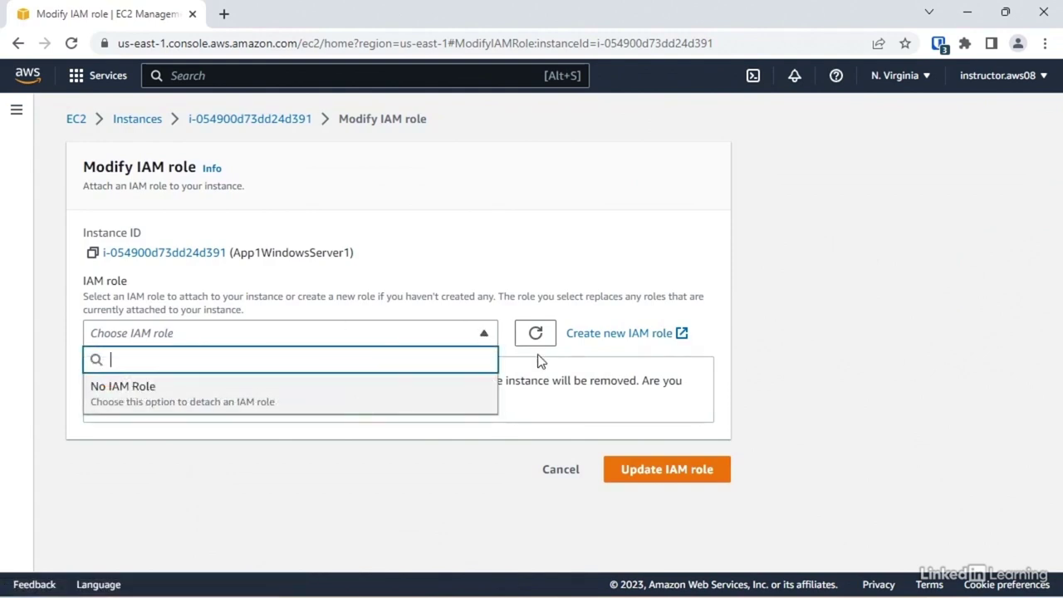
click(648, 336)
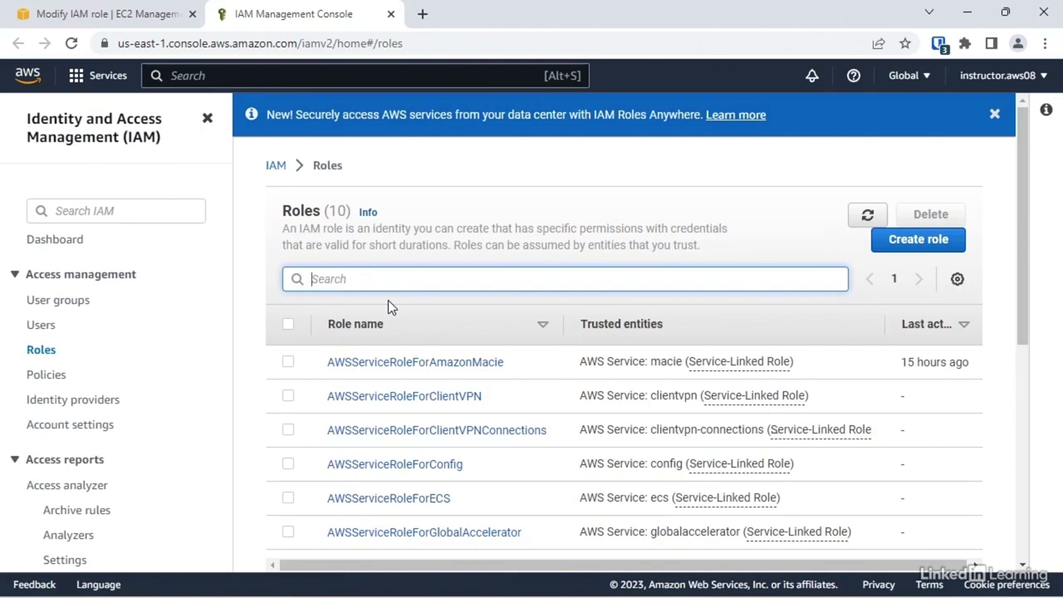
click(903, 242)
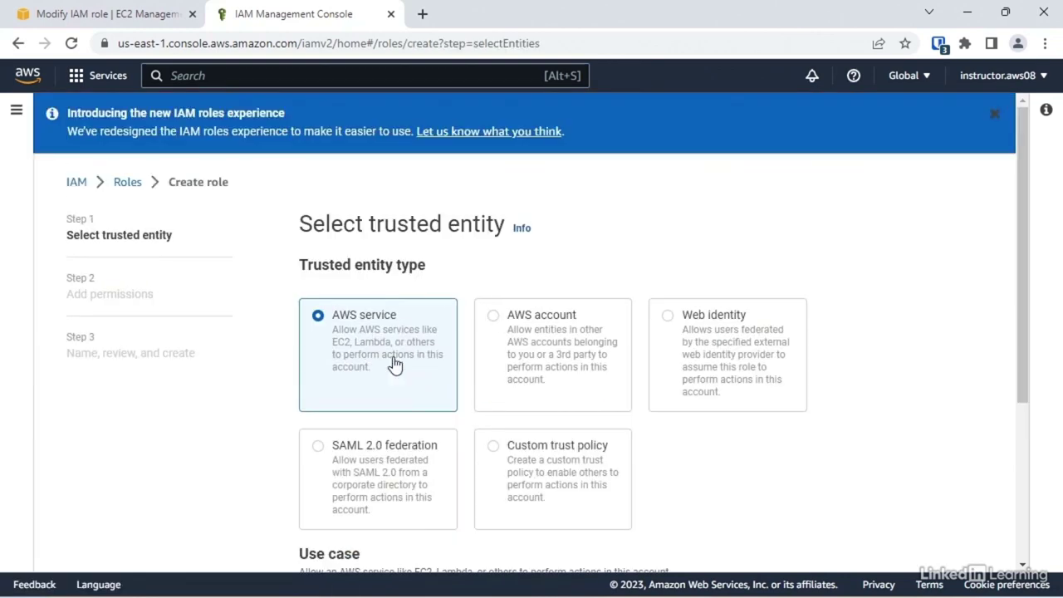
drag(1022, 239, 1006, 426)
click(304, 380)
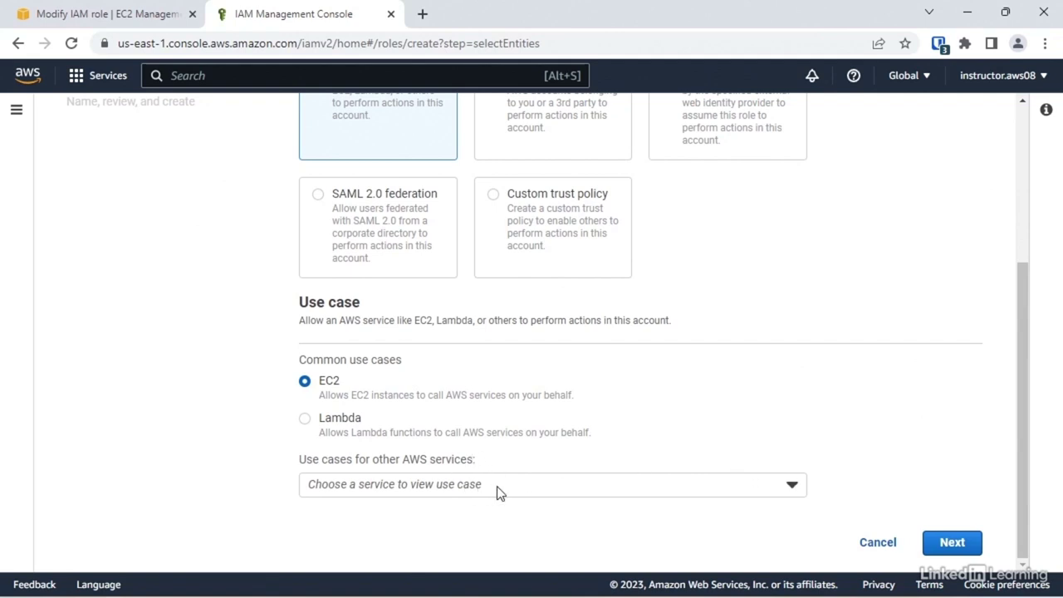
click(951, 542)
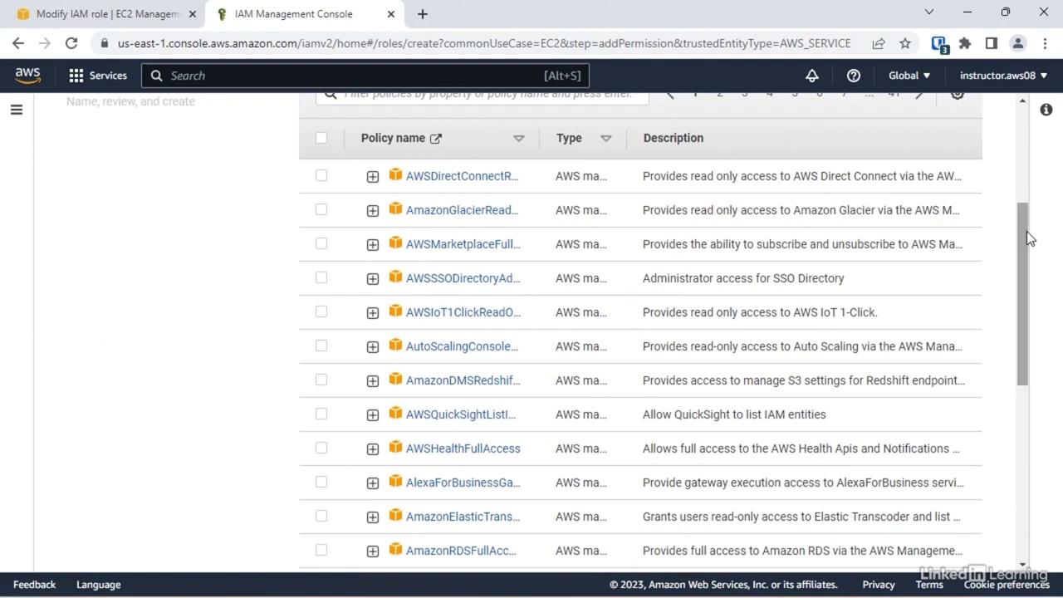
- Filter policies by s3 and attach AmazonS3FullAccess to the role
drag(1022, 231, 1019, 194)
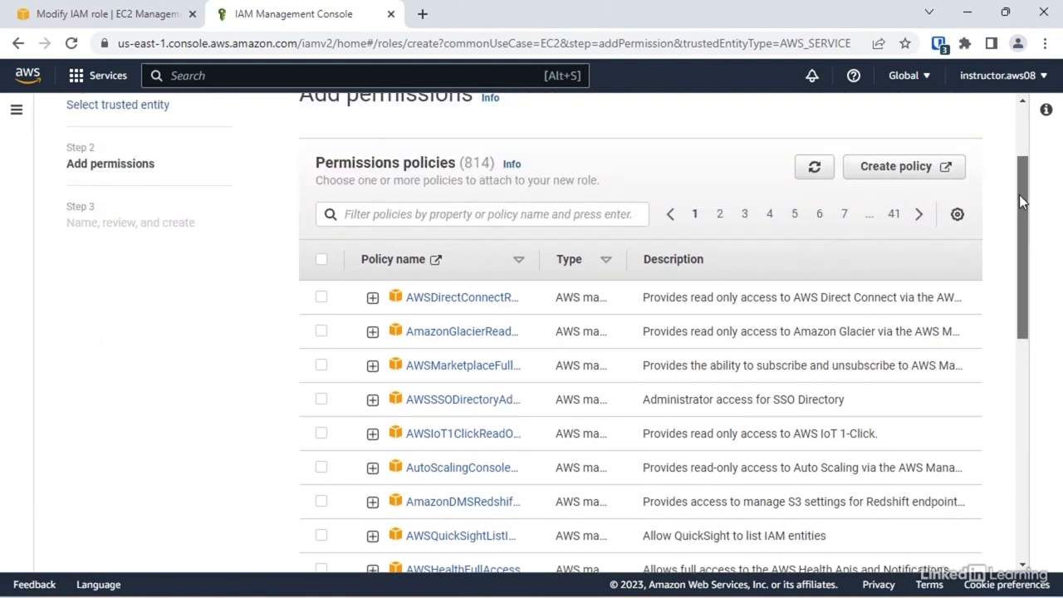
click(380, 215)
text(s3)
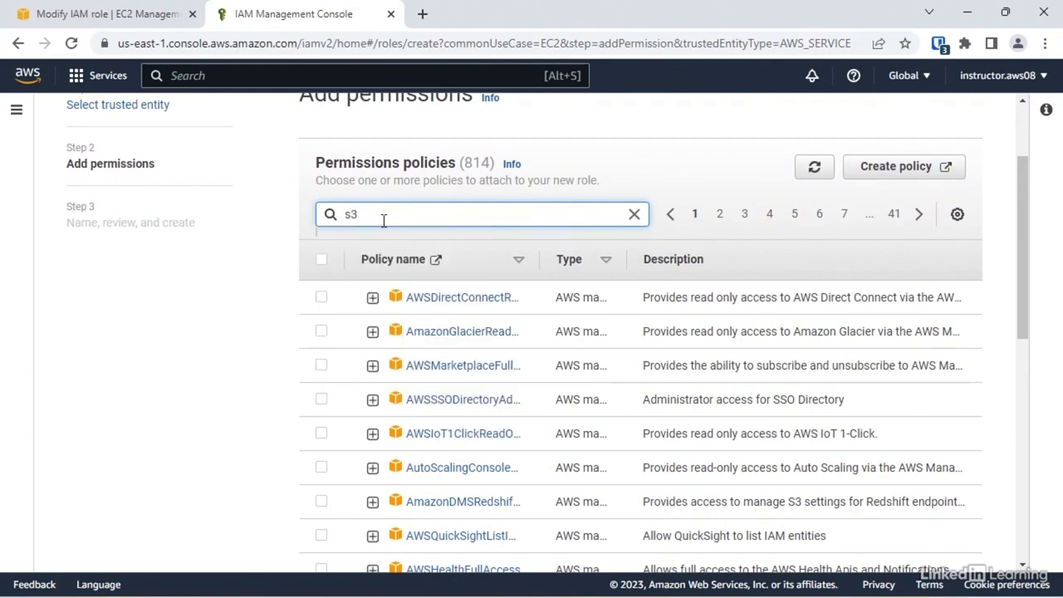
key(Return)
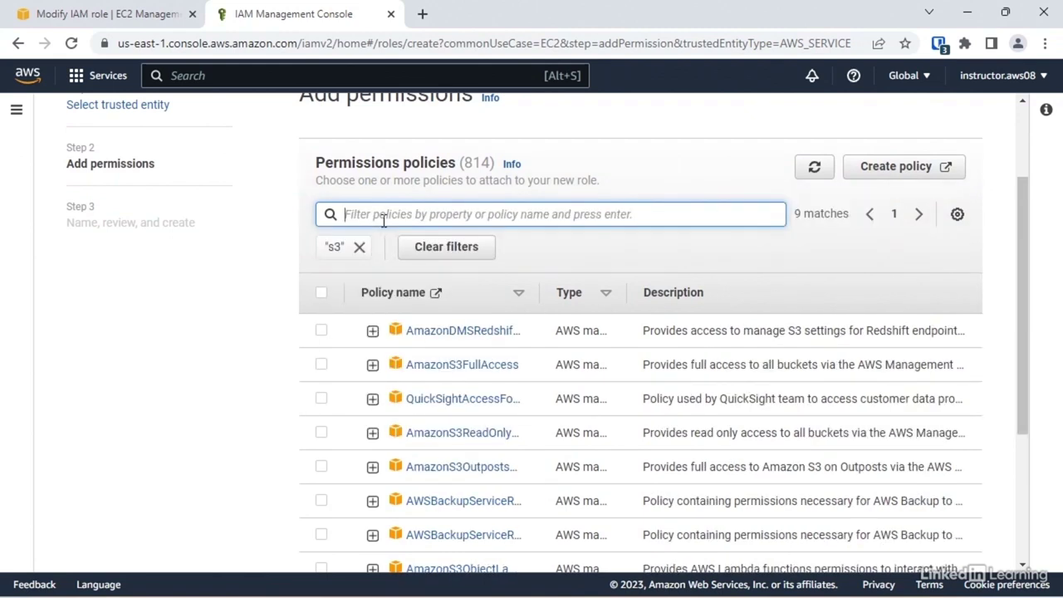
click(321, 364)
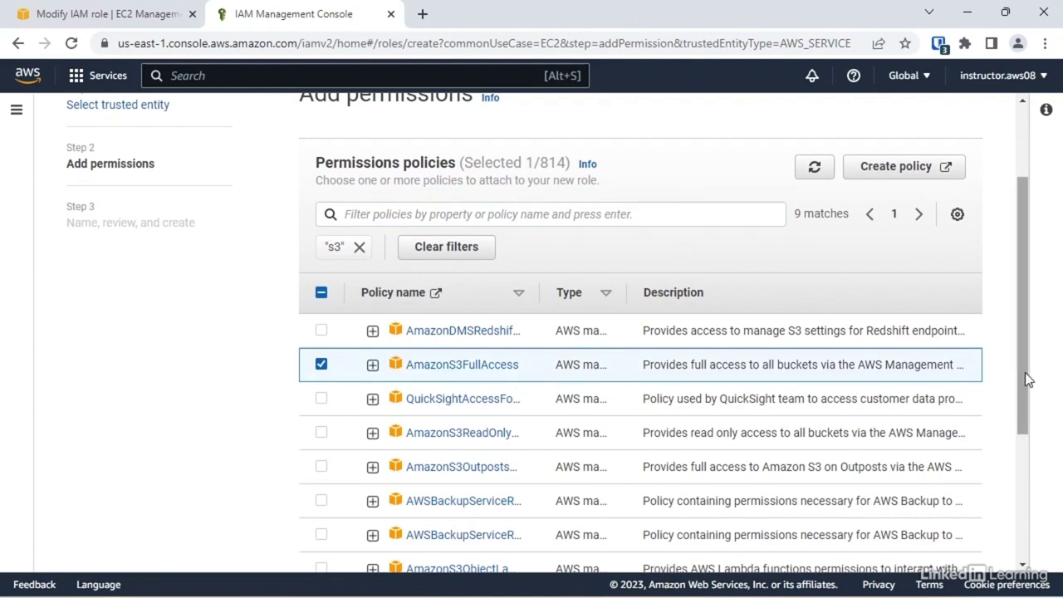
drag(1026, 380, 1028, 501)
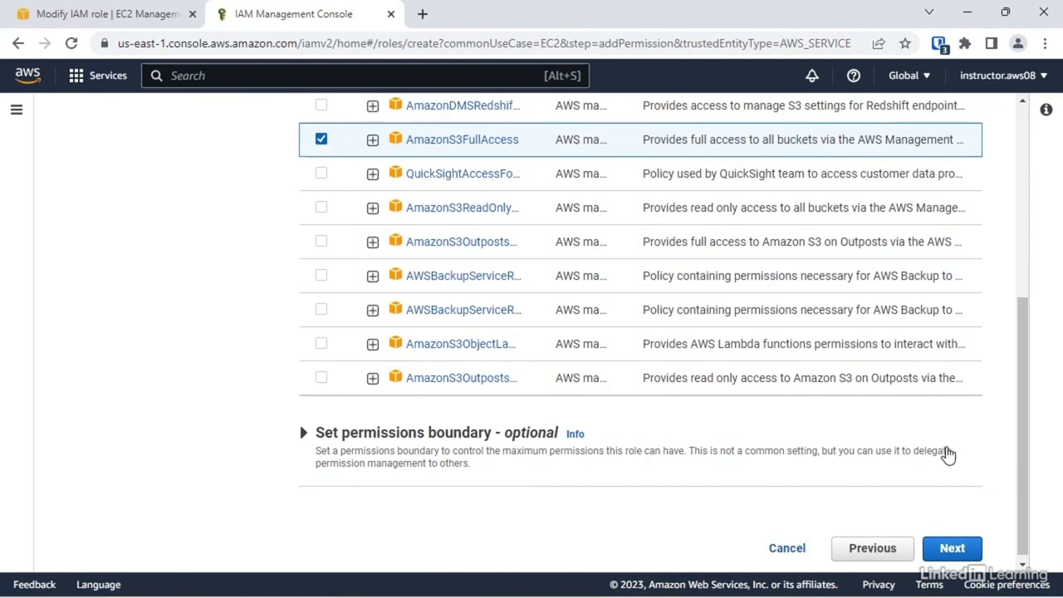
click(953, 548)
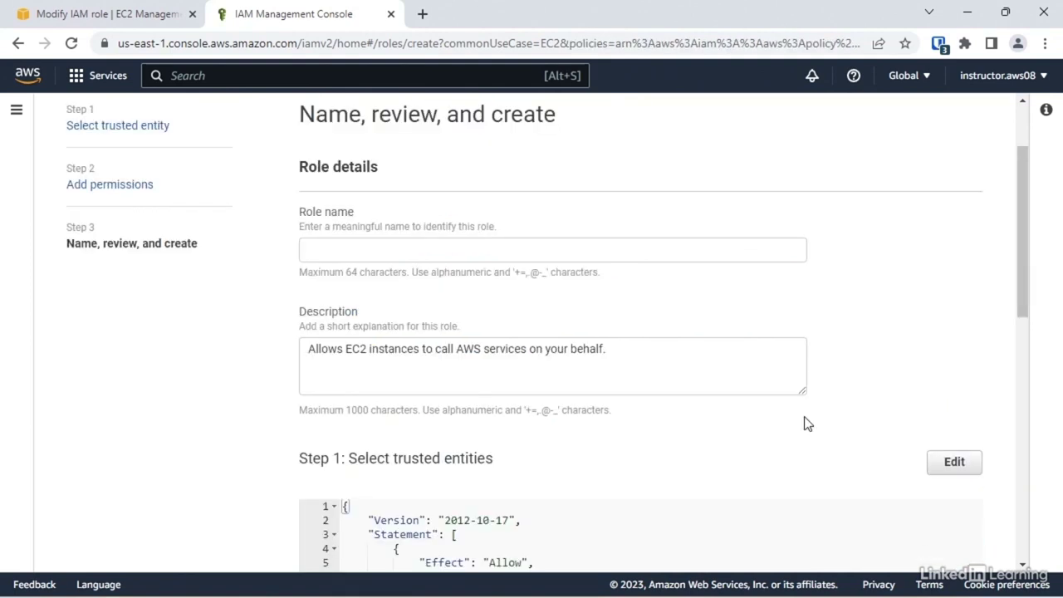
- Name the role App1BucketRole1 and create it
click(495, 249)
text(A)
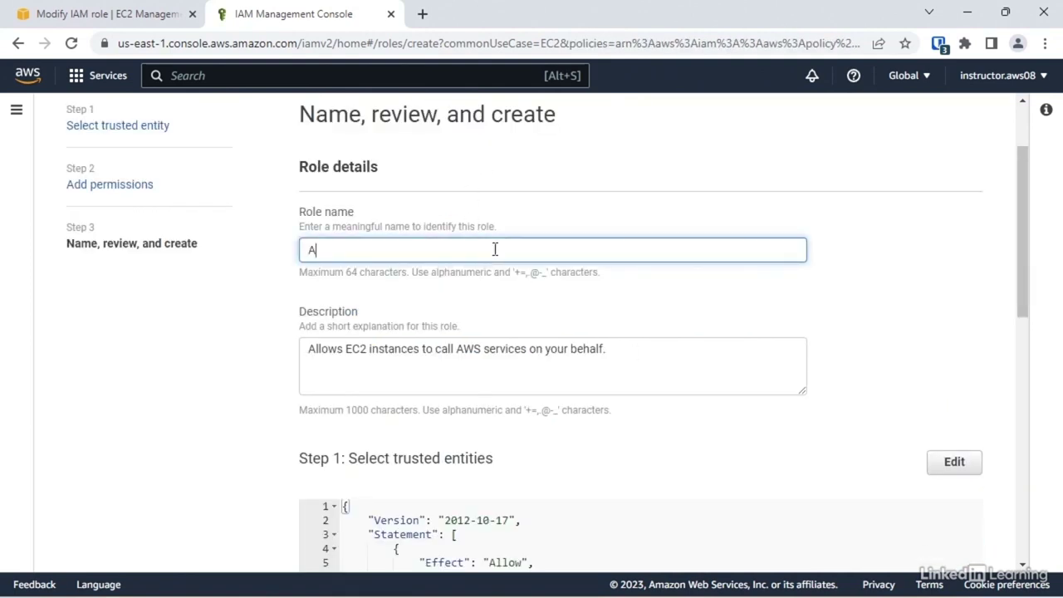
text(pp1BucketRole1)
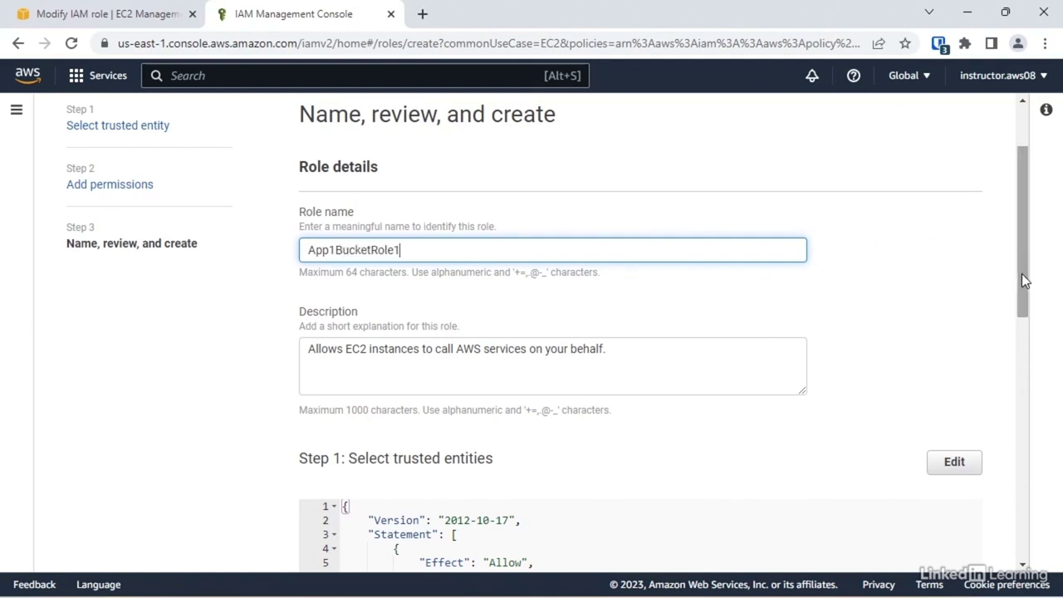
drag(1022, 273, 1029, 394)
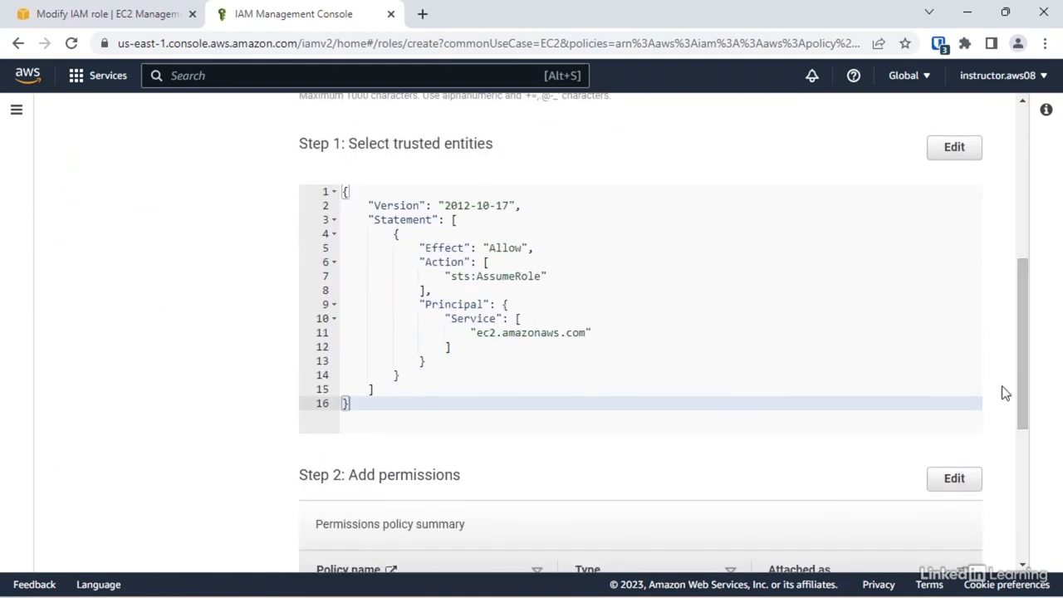
drag(1026, 384, 1029, 498)
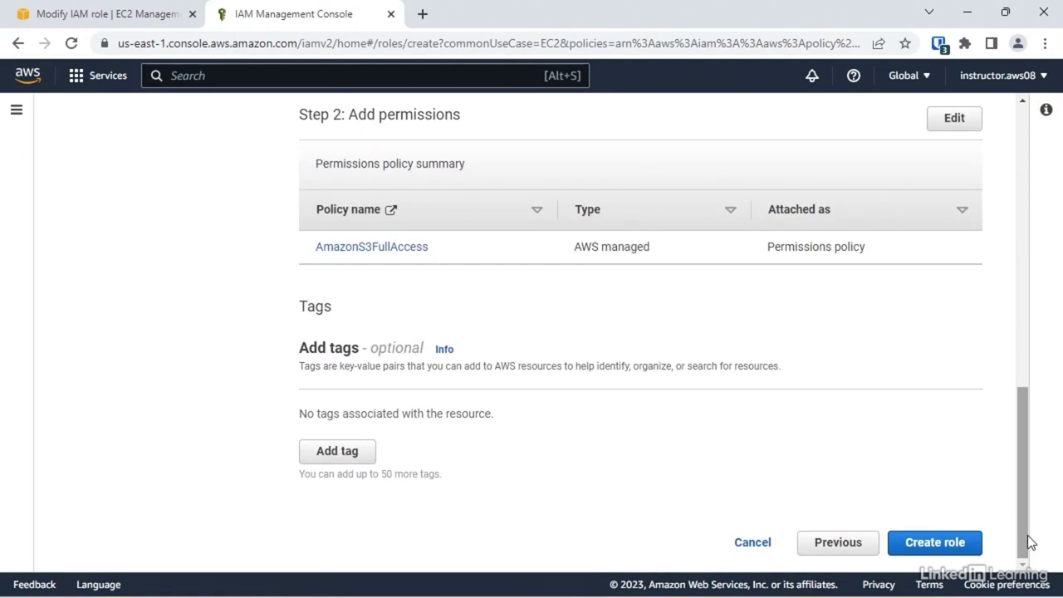
click(934, 542)
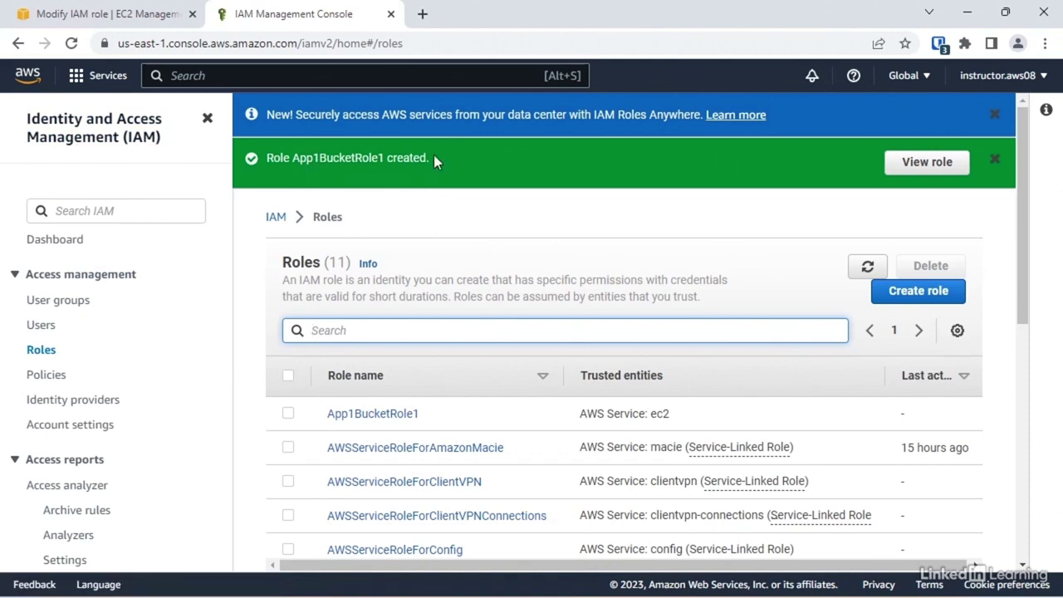
- Back on the Modify IAM role page, refresh, choose App1BucketRole1, and update the IAM role
click(139, 14)
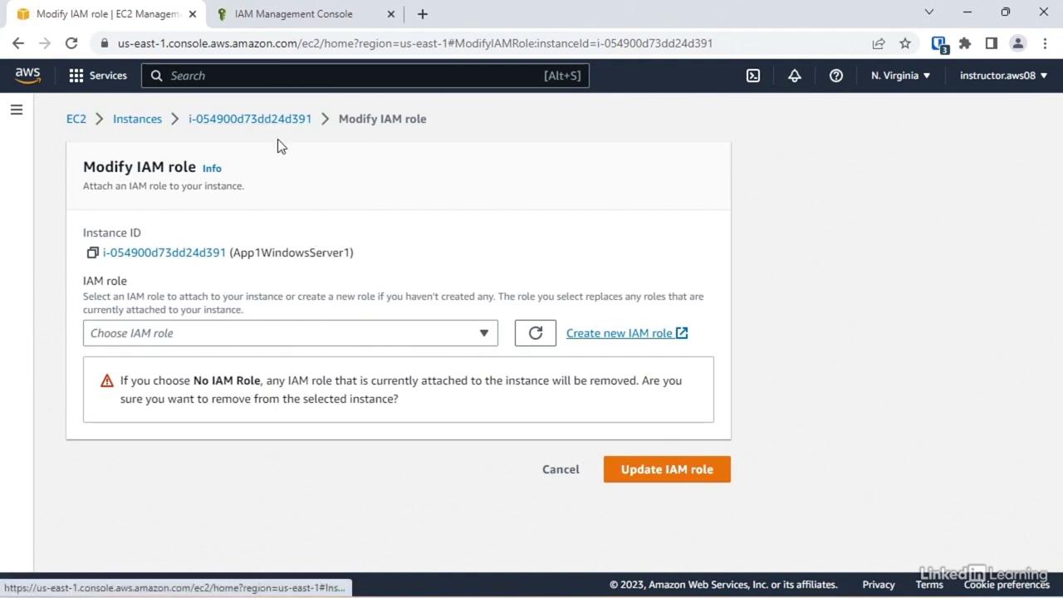
click(537, 338)
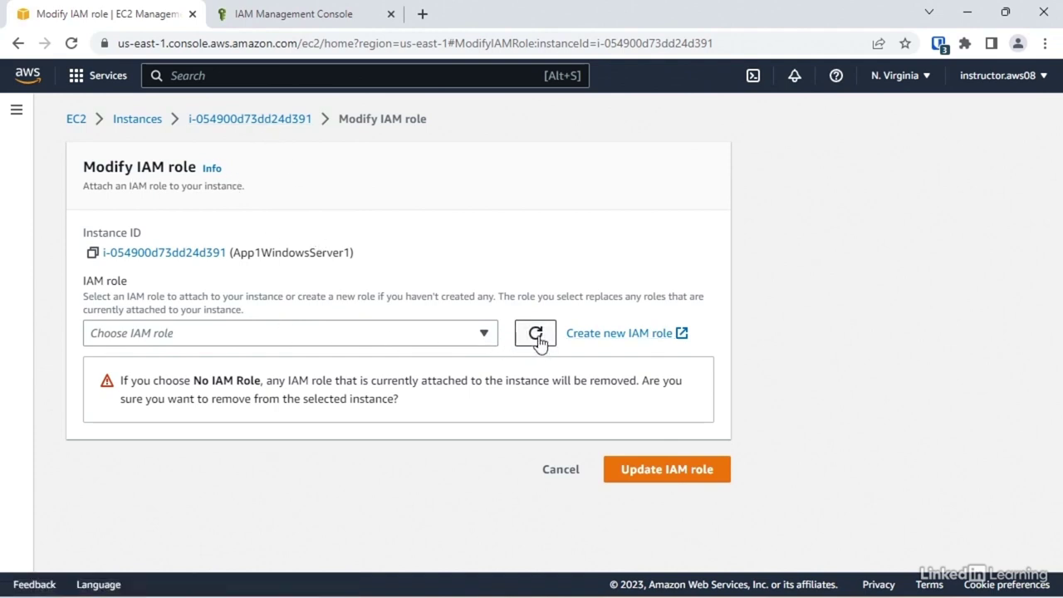
click(486, 335)
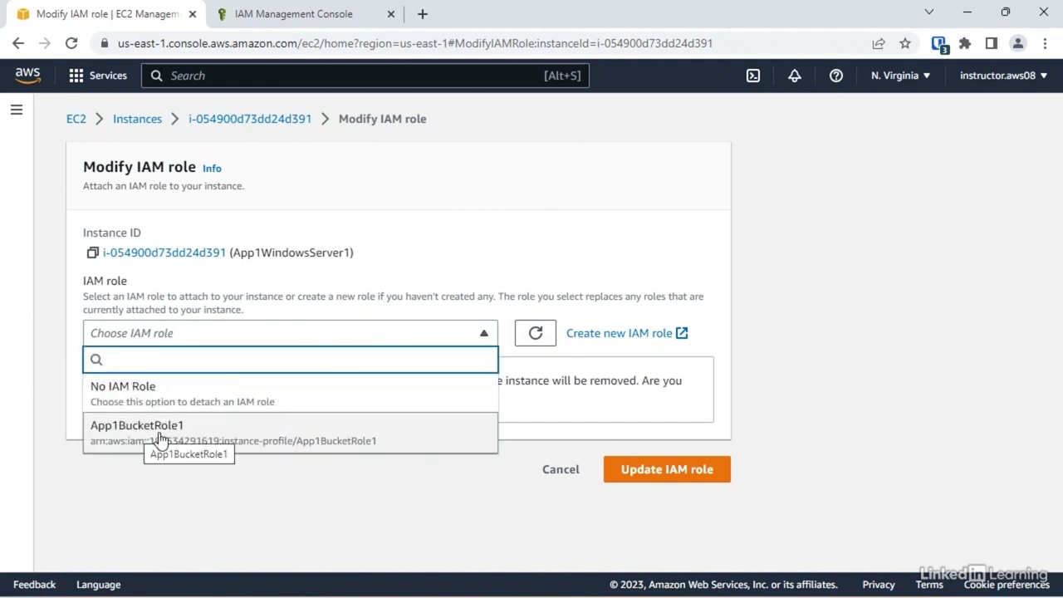
click(209, 440)
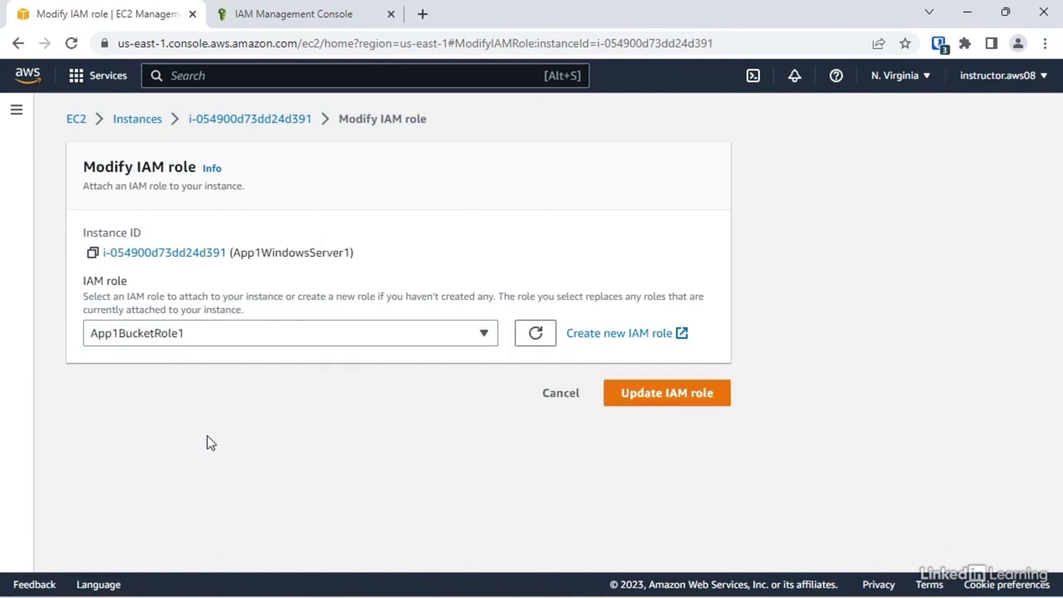
click(680, 397)
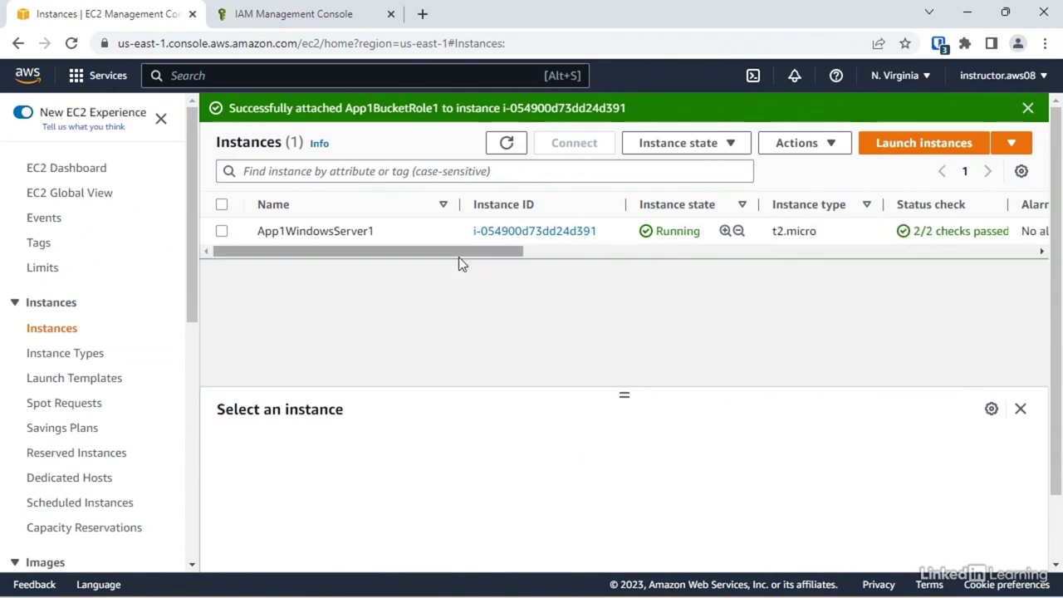
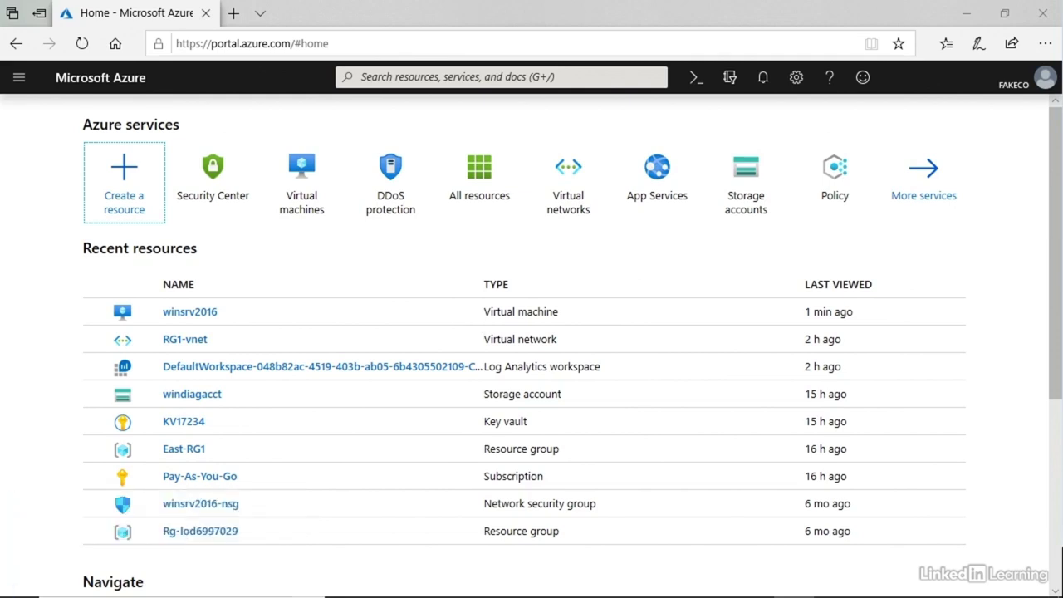
- Open Security Center from the portal menu to view the secure score and compliance summary
click(20, 81)
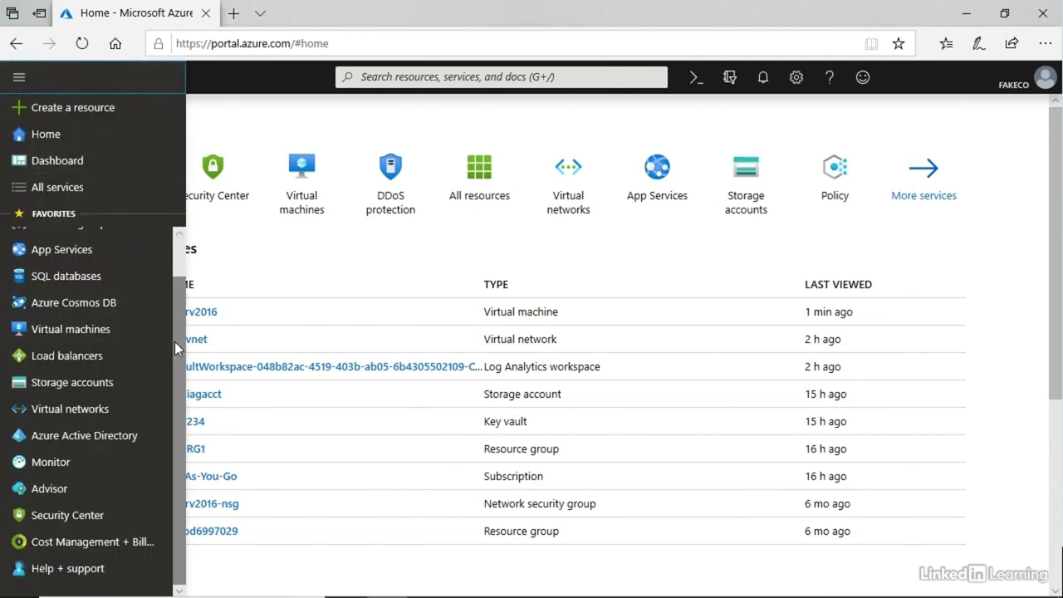
click(83, 517)
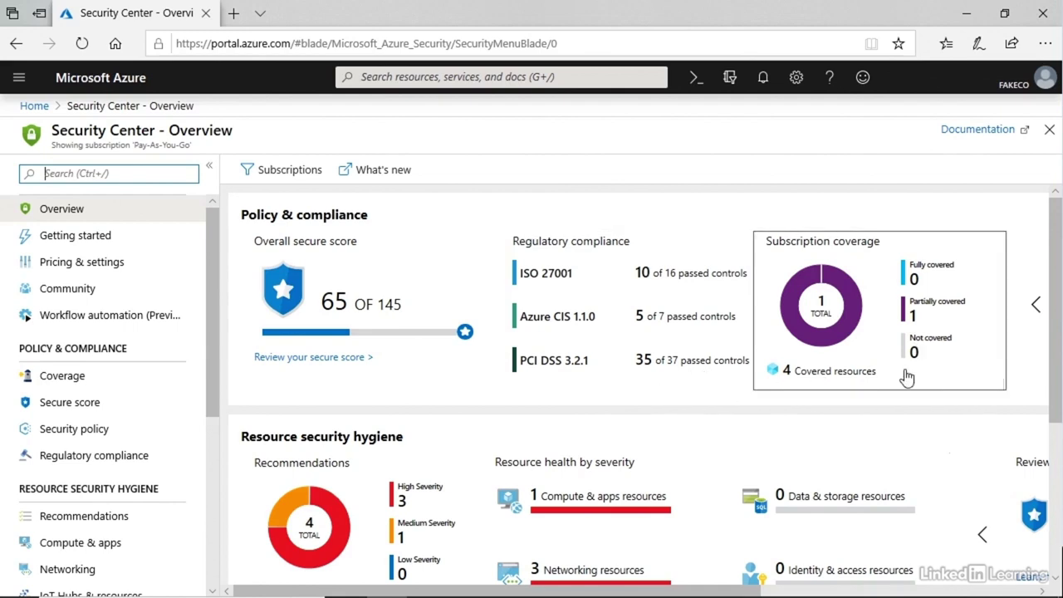
- Open the Compute & apps recommendations, then the monitoring agent health (+30) recommendation
drag(1053, 330, 1050, 445)
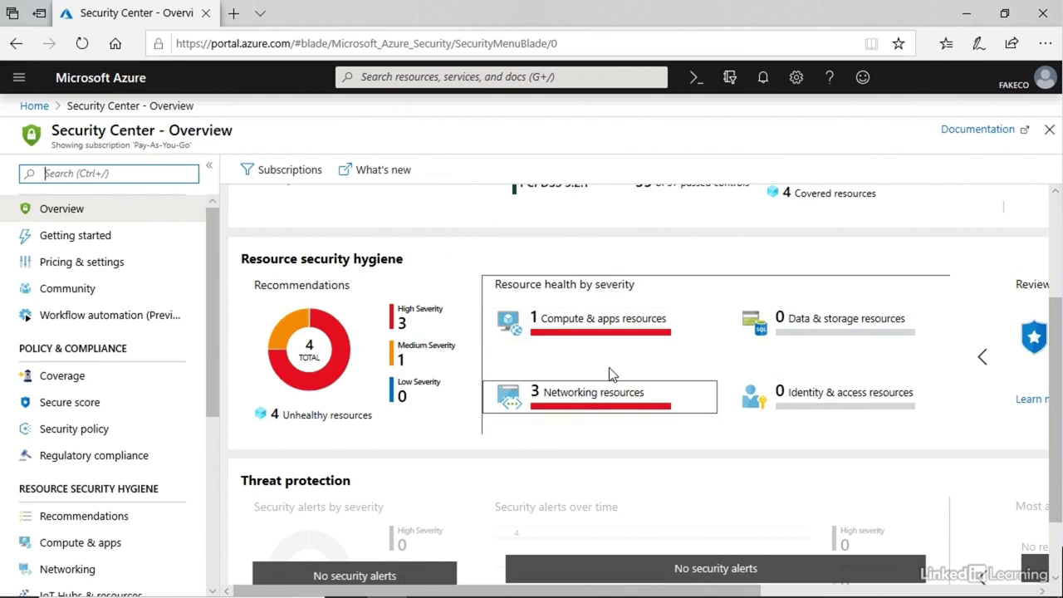
click(604, 331)
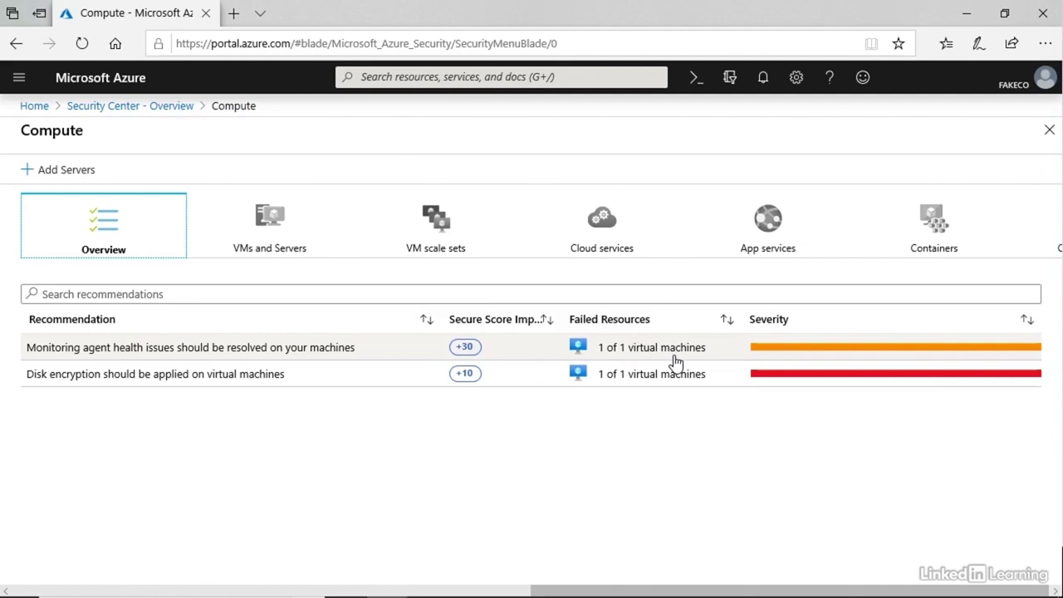
click(276, 350)
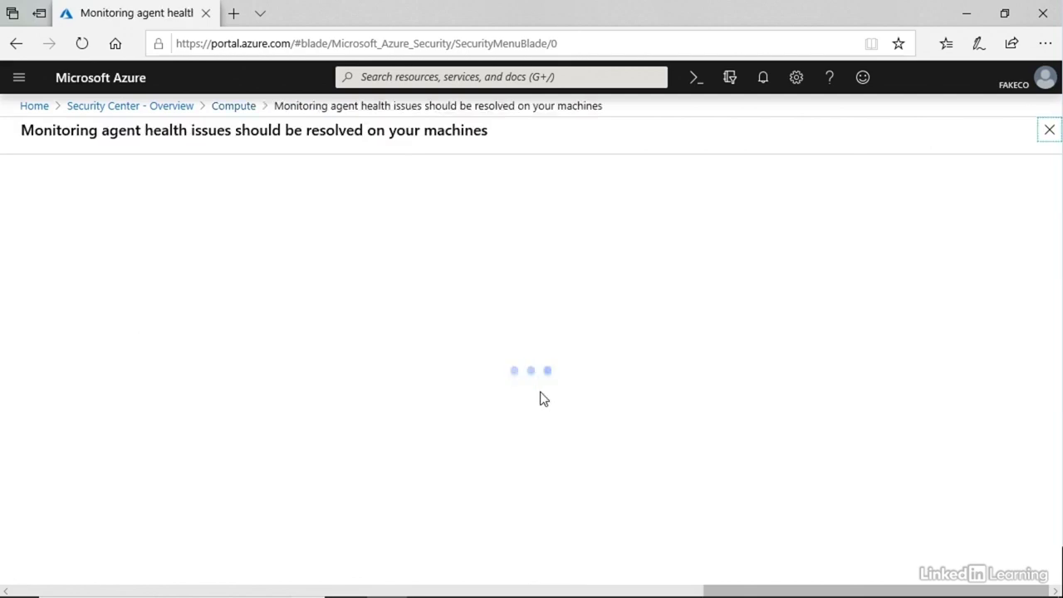
- Read the monitoring agent health recommendation and its affected resources, then close it
drag(355, 276, 50, 217)
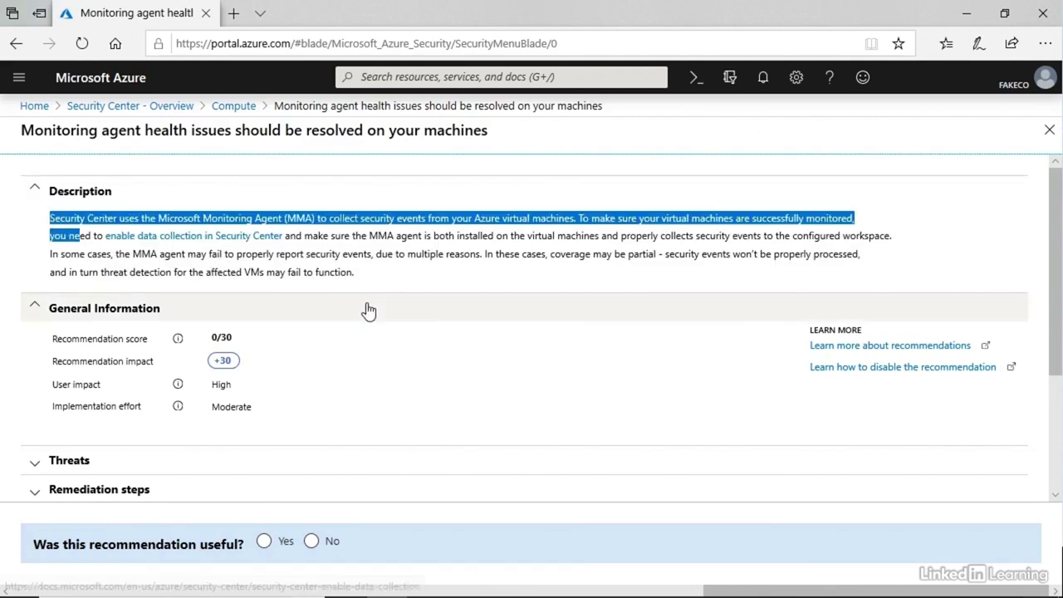
click(905, 279)
drag(1052, 259, 1037, 370)
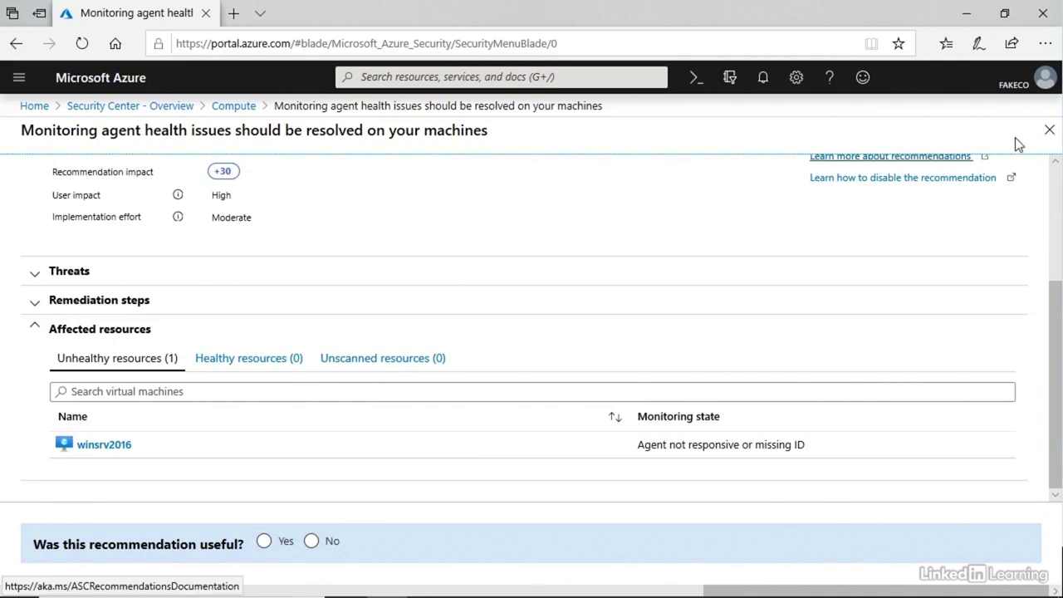
click(1047, 133)
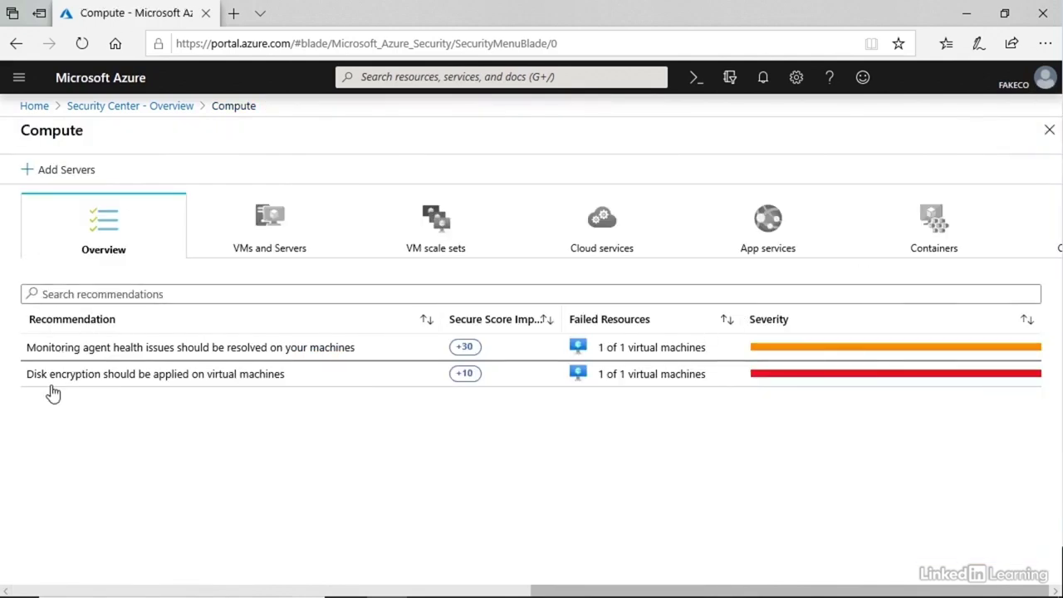
- Check the disk encryption recommendation's affected winsrv2016 resource, then close the Compute blade
click(206, 386)
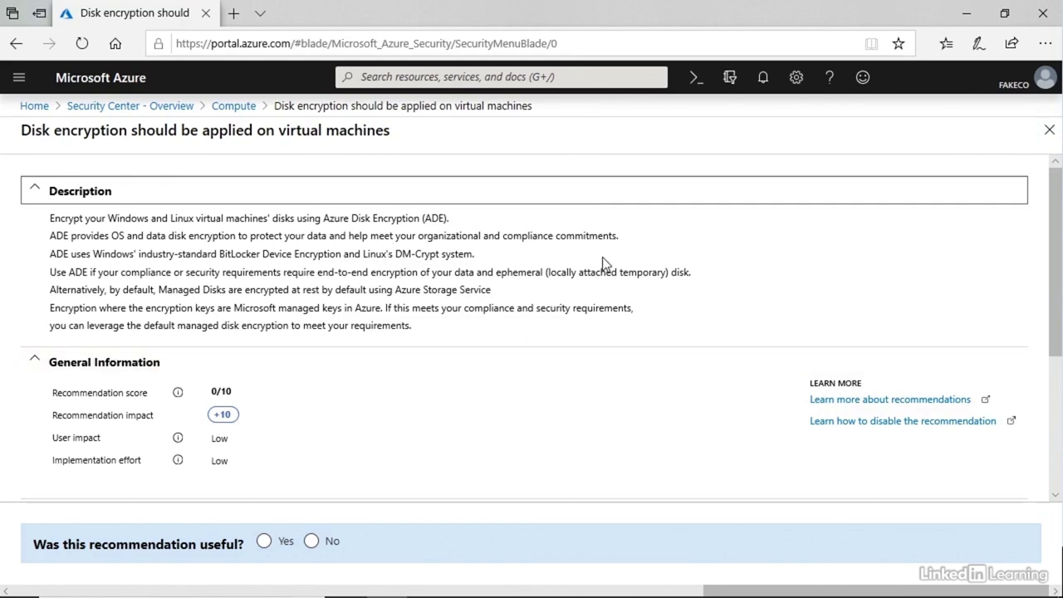
drag(1053, 262, 1026, 411)
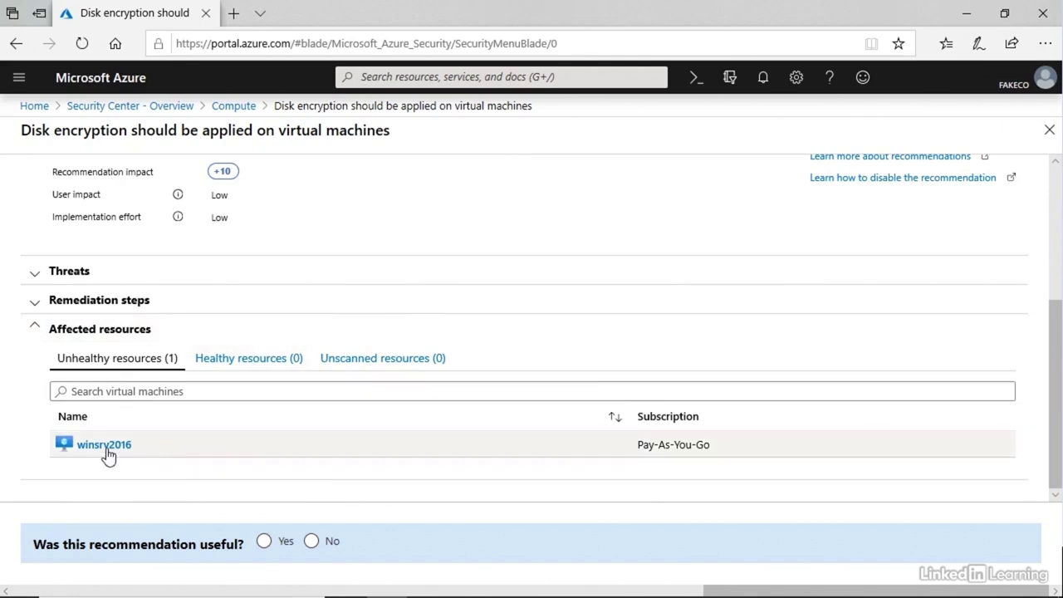
click(1048, 130)
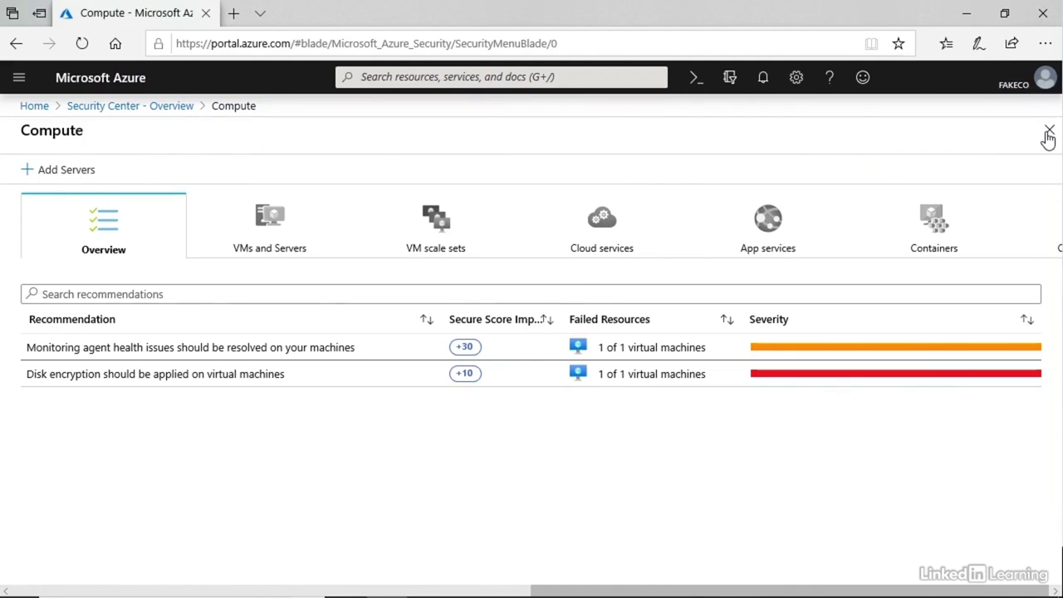
click(1049, 131)
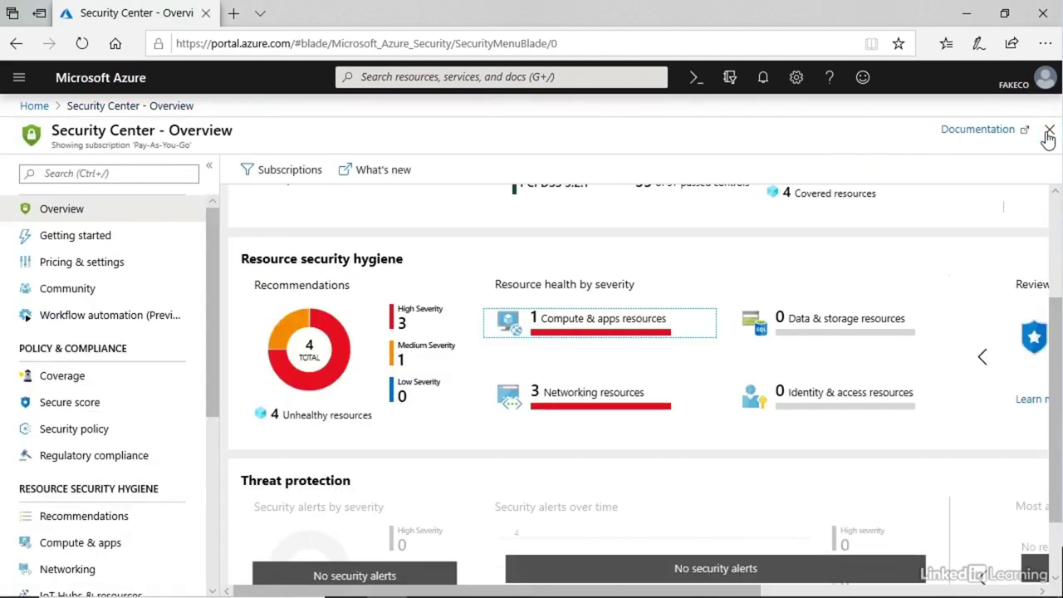
click(627, 406)
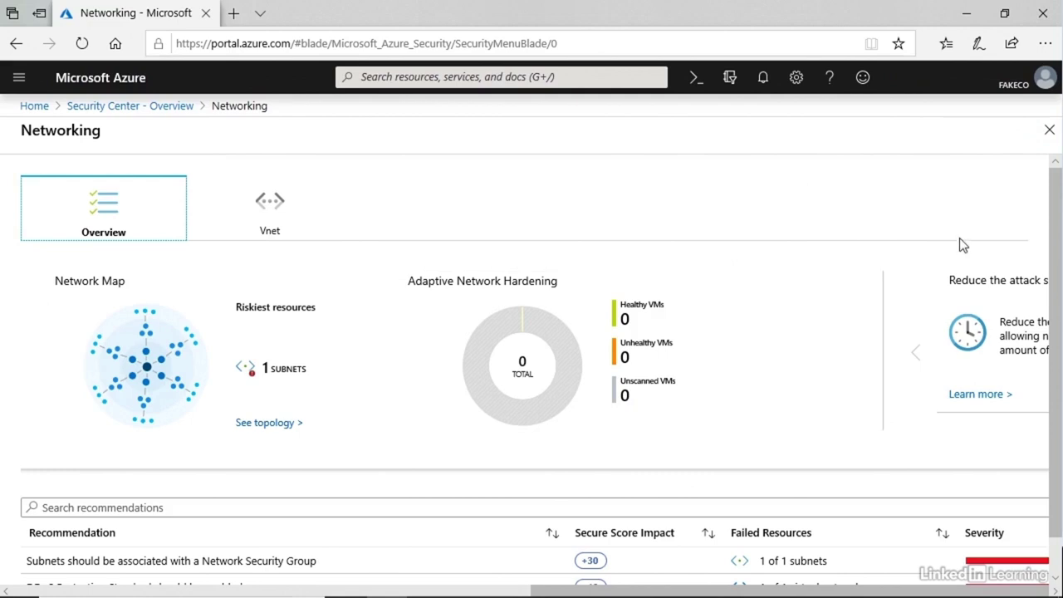
- Review the subnet Network Security Group recommendation affecting Subnet1, then close it
scroll(1058, 184, down, 1)
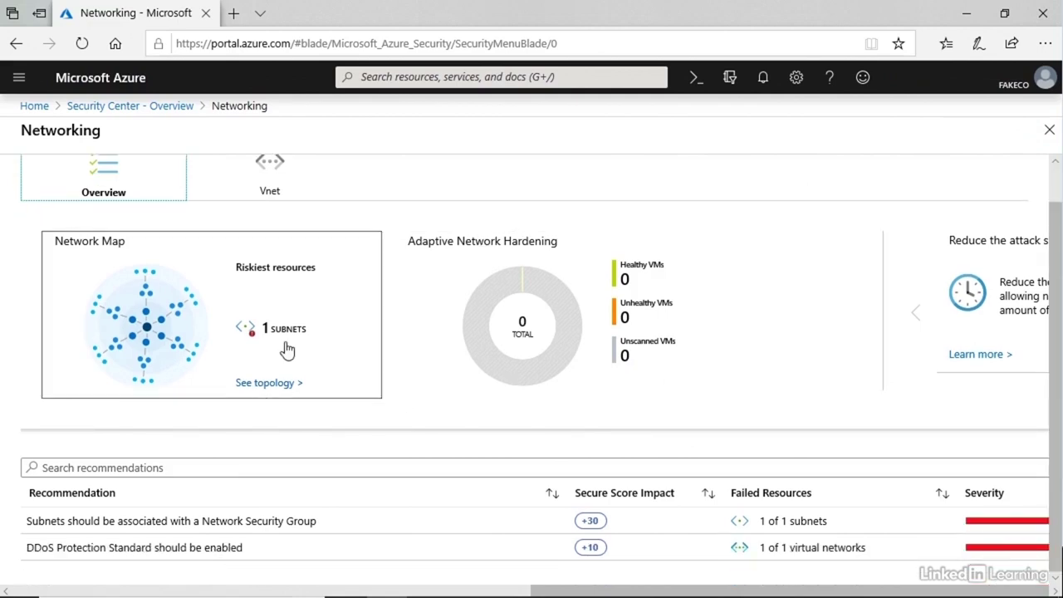
click(205, 527)
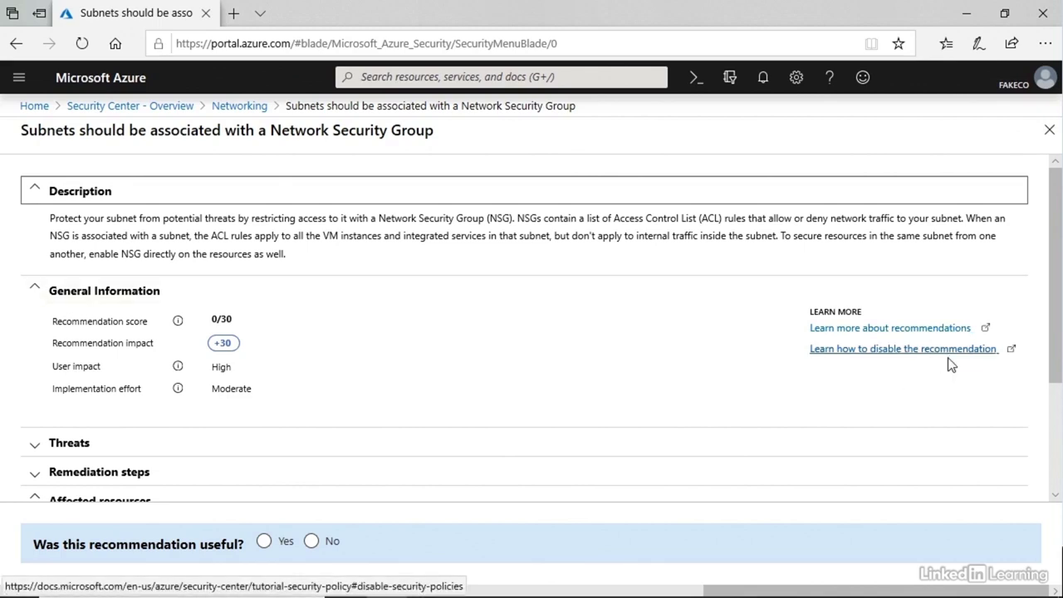
drag(1052, 270, 1051, 368)
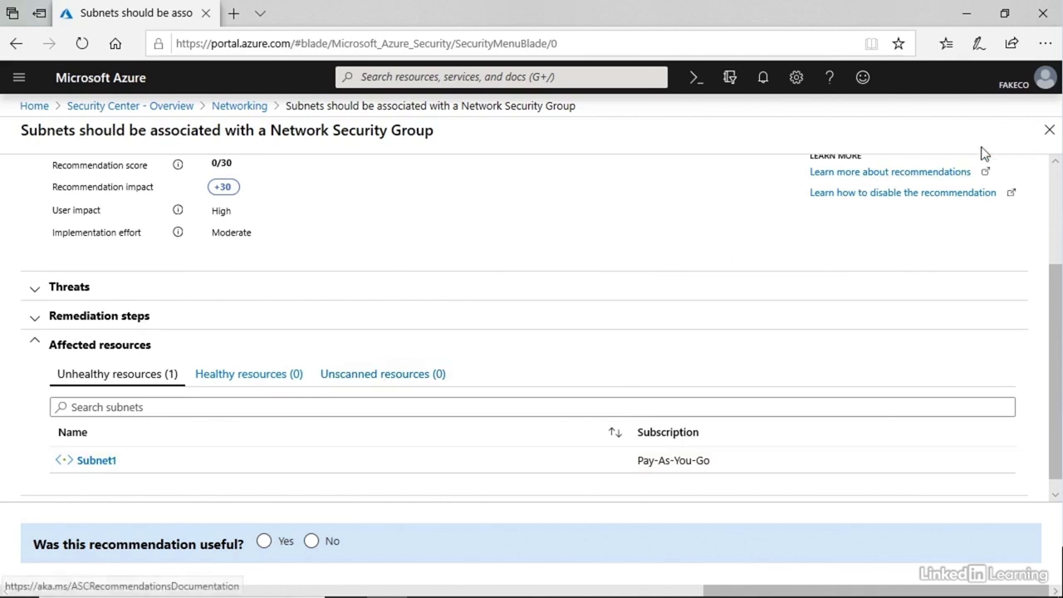
click(1048, 131)
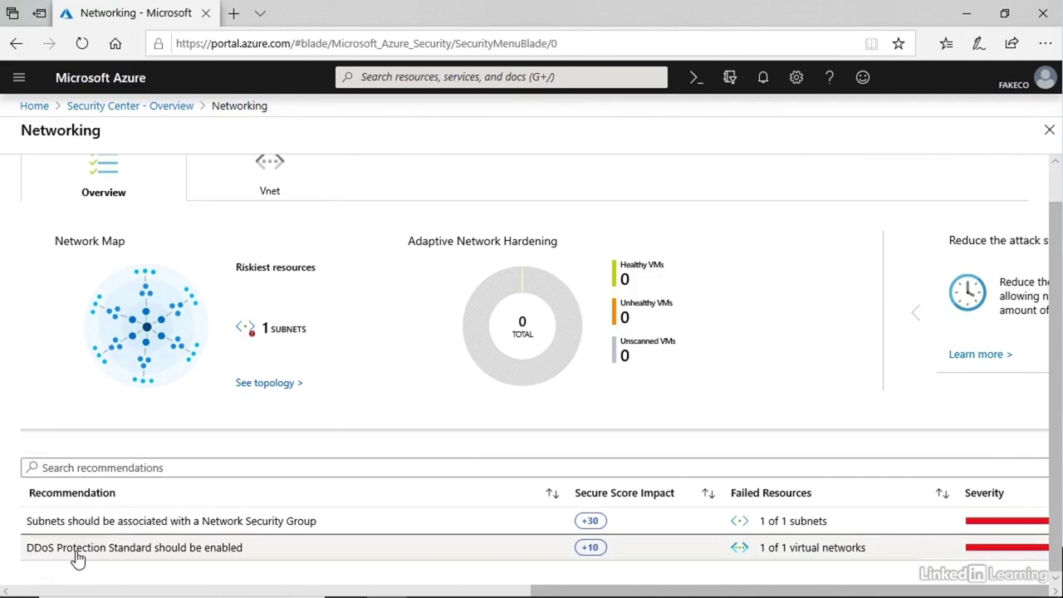
- Review the DDoS Protection Standard recommendation flagging vnet1, then close the Networking blade
click(239, 561)
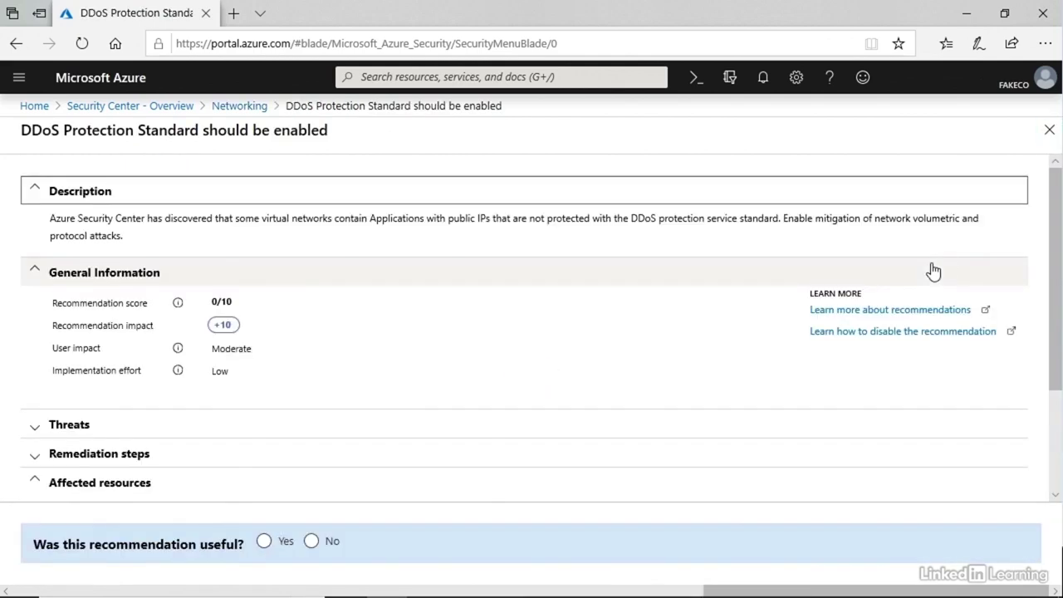
drag(1054, 233, 1051, 319)
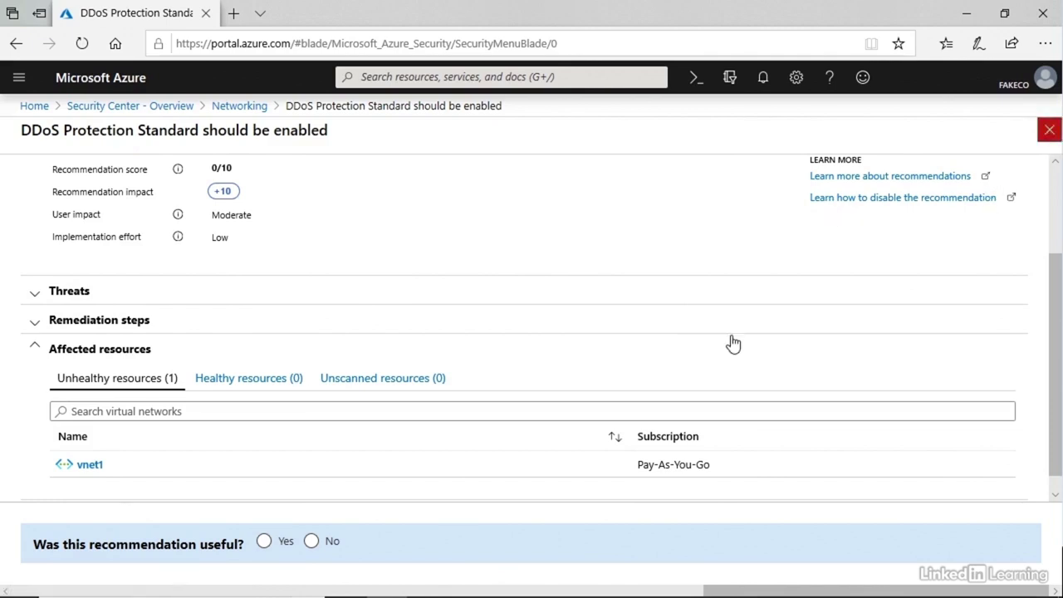
click(1050, 132)
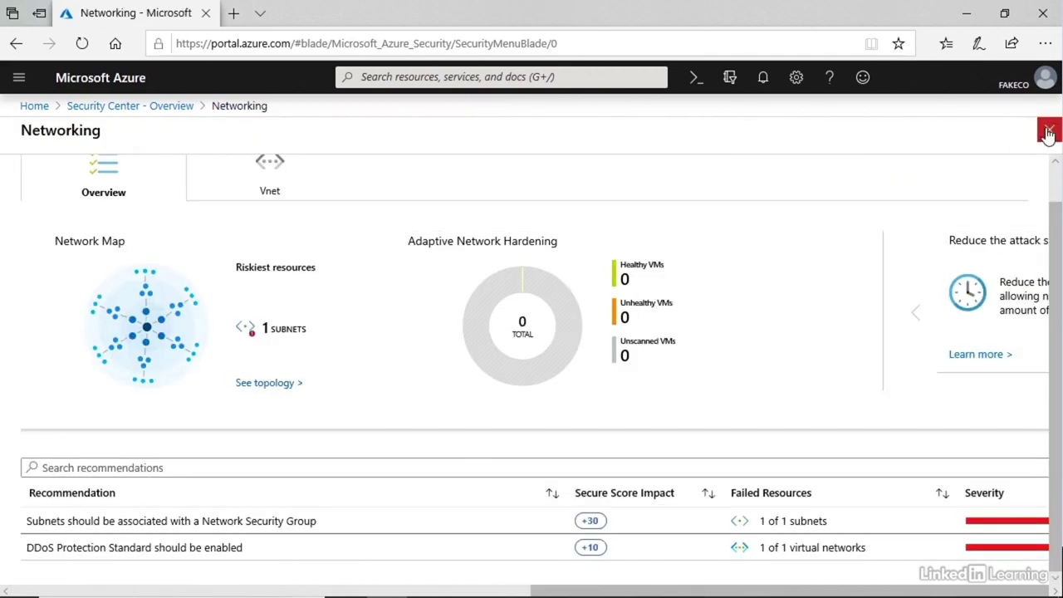
click(1046, 132)
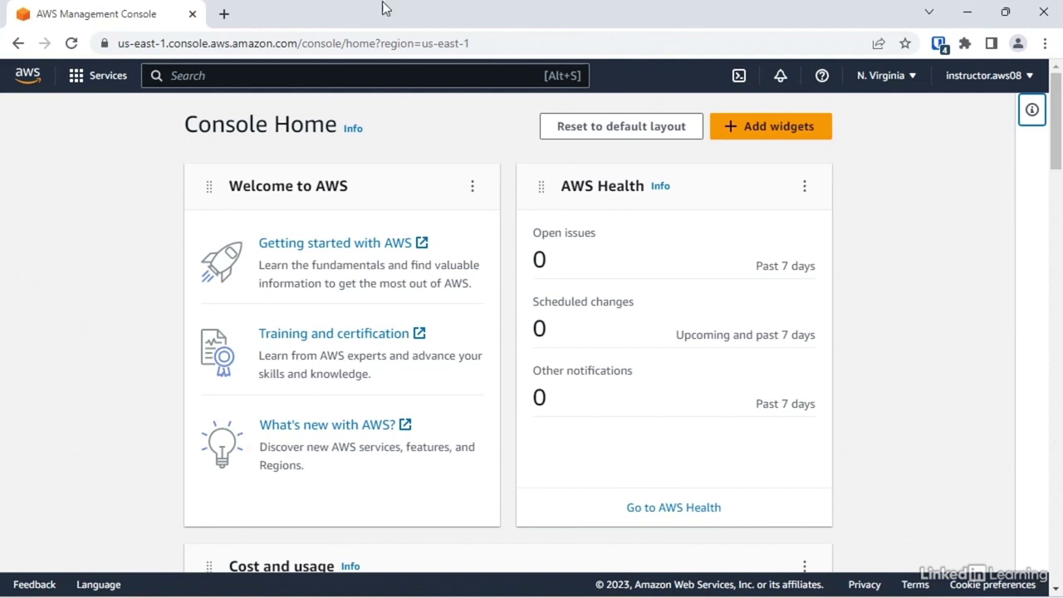
- Start a service search from the AWS Management Console home
click(234, 78)
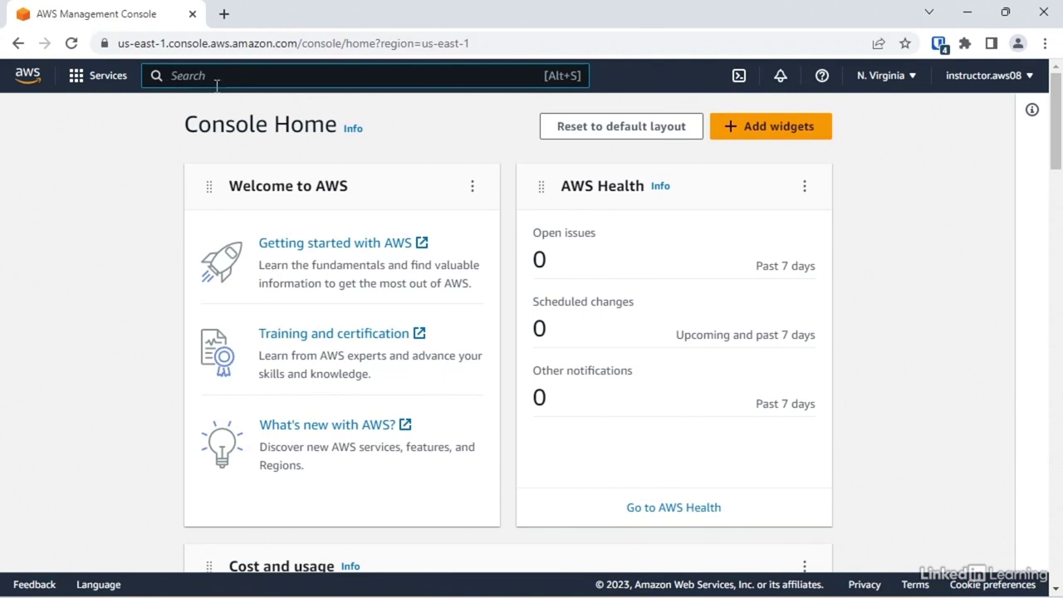
- Search 'vpc', open the VPC console, and list Your VPCs showing VPC1 (10.0.0.0/24)
text(vpc)
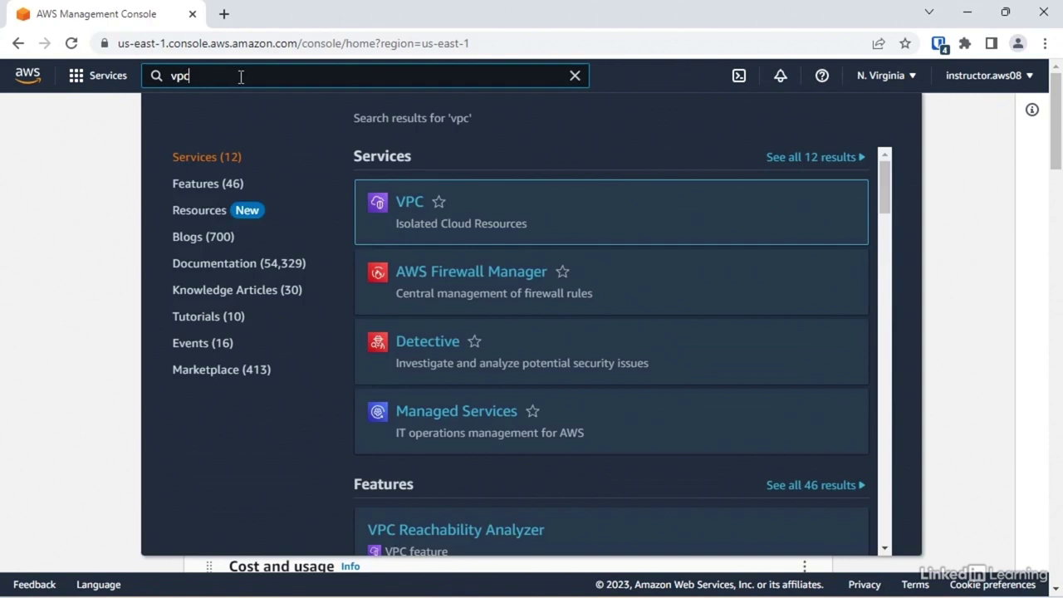
click(416, 206)
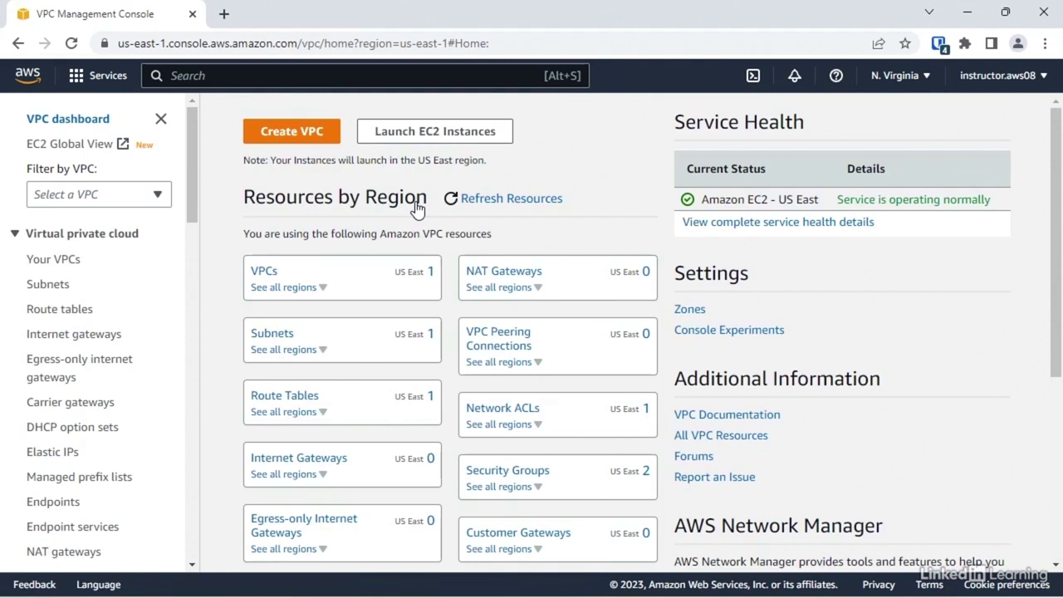
click(68, 268)
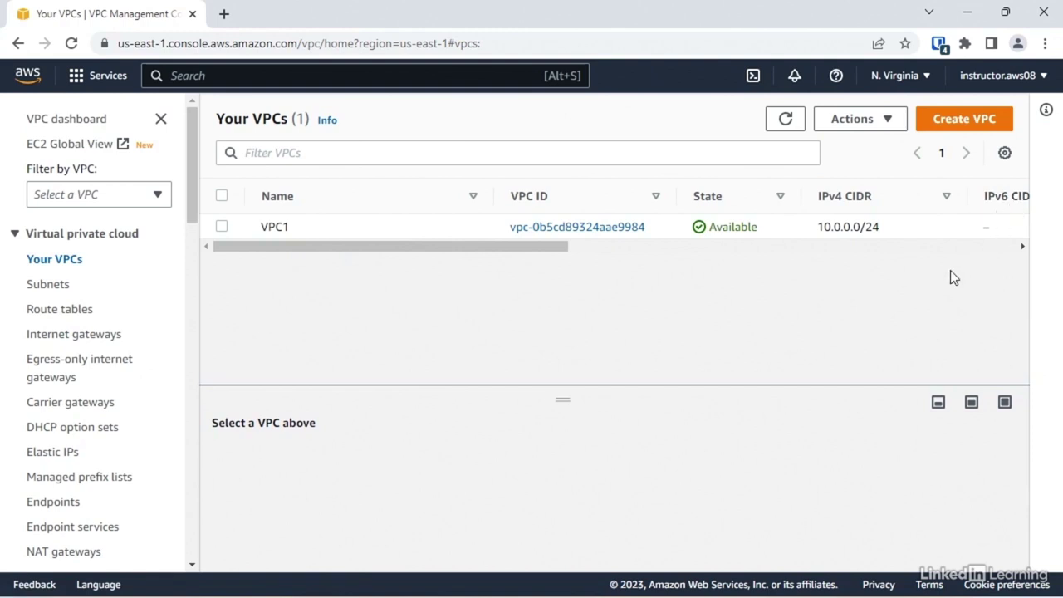
- View the subnets, go to Network ACLs, and open the Create network ACL form
click(66, 285)
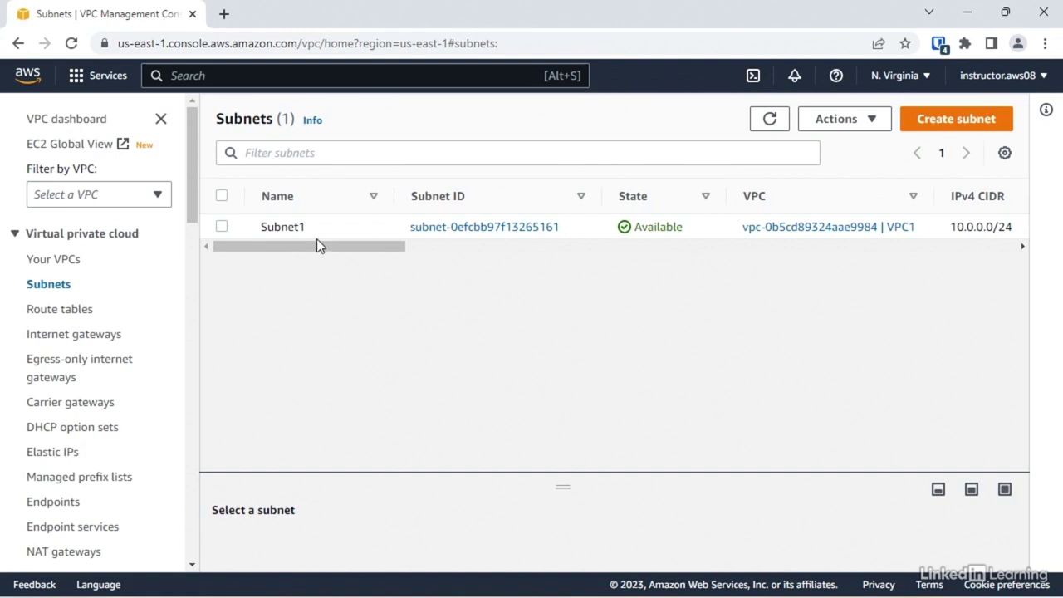
click(263, 79)
text(netw)
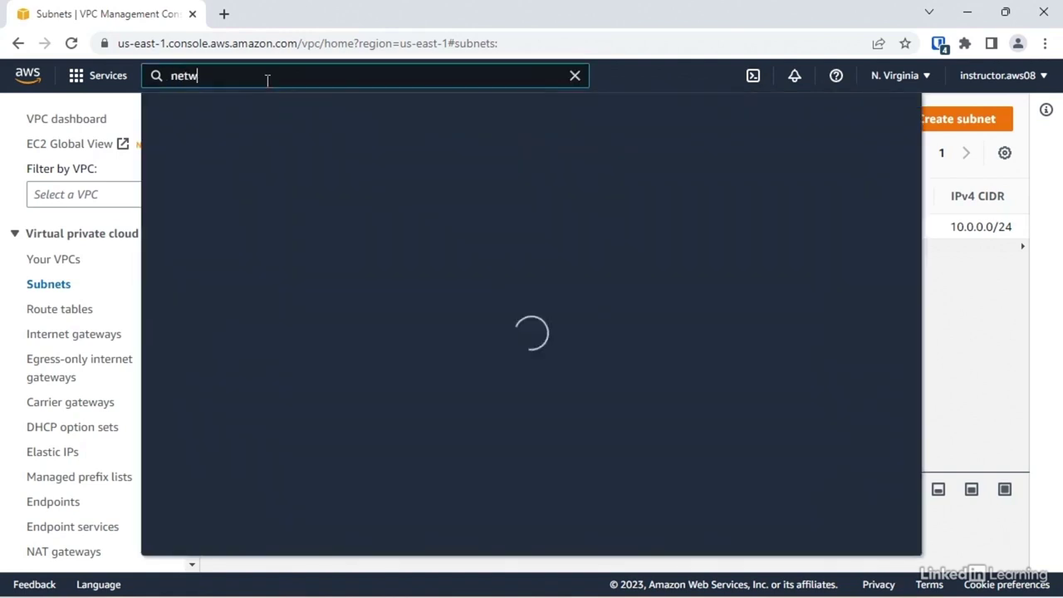
text(ork acls)
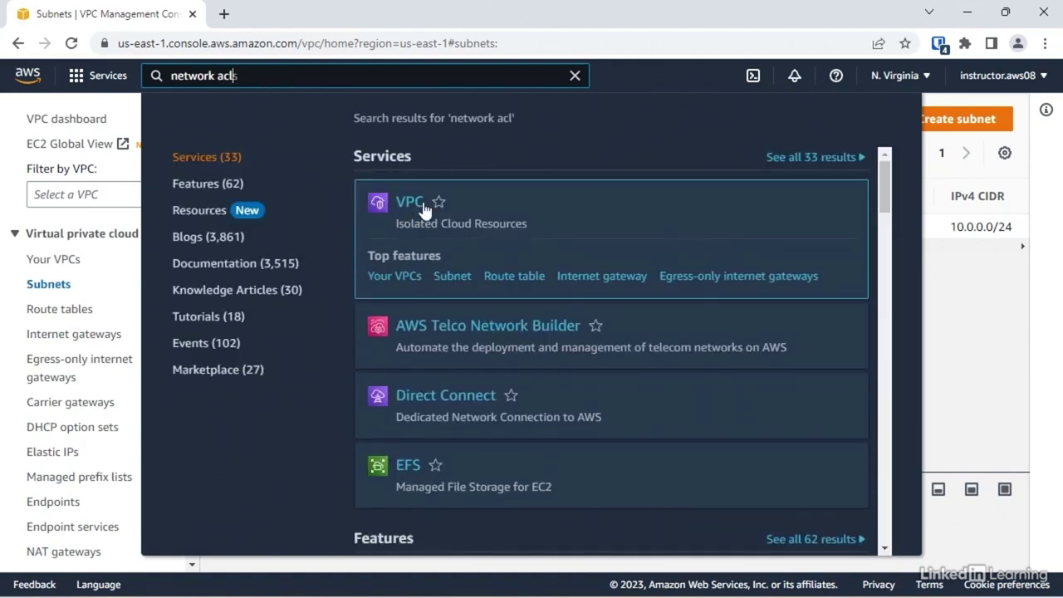
click(9, 200)
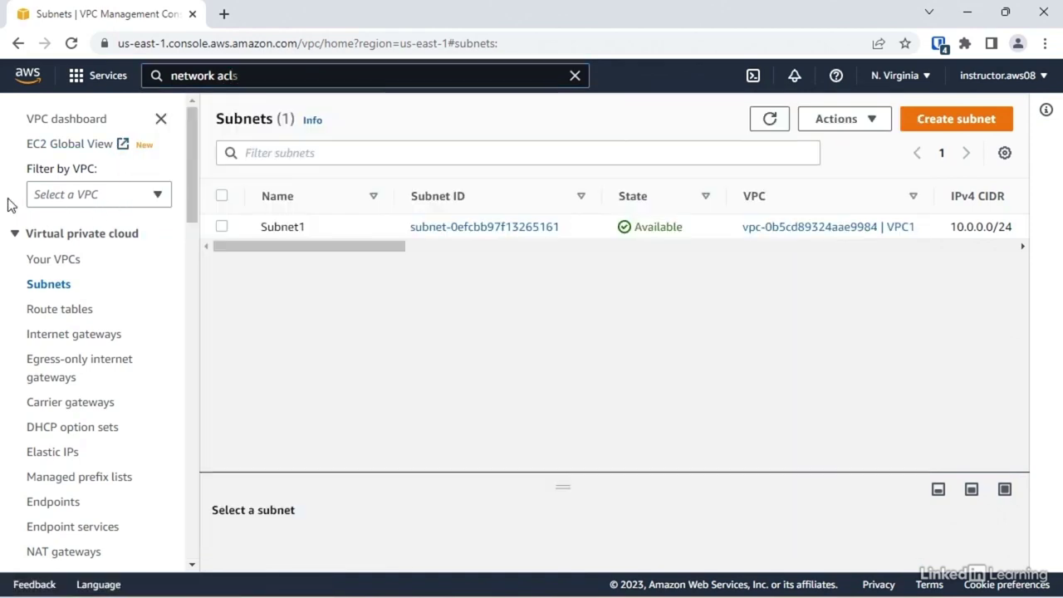
drag(192, 196, 198, 267)
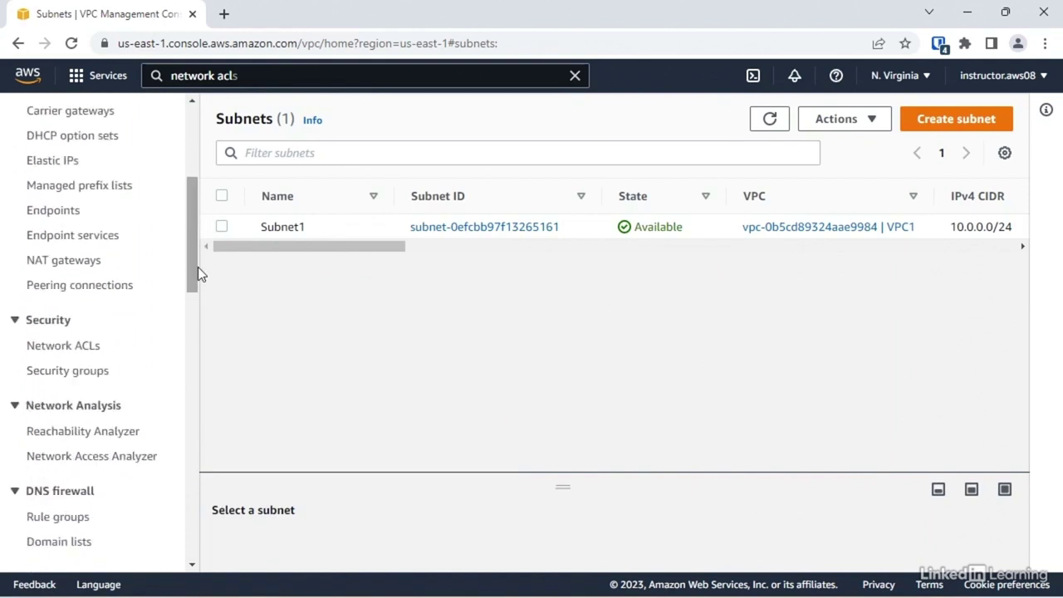
click(93, 356)
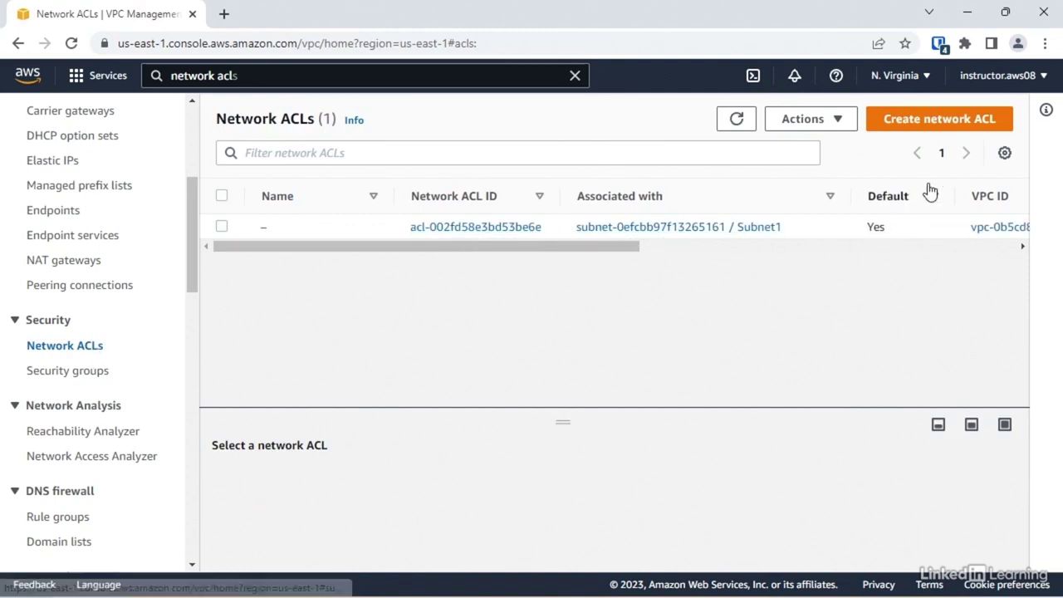
click(921, 124)
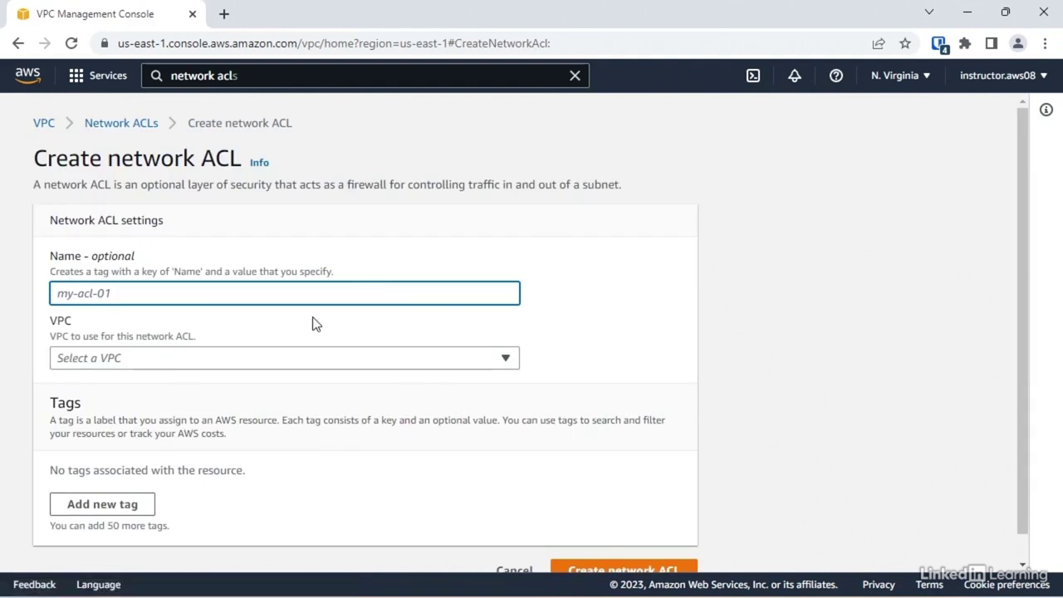
- Name the new network ACL WindowsStandard, assign it to VPC1, and create it
text(Wi)
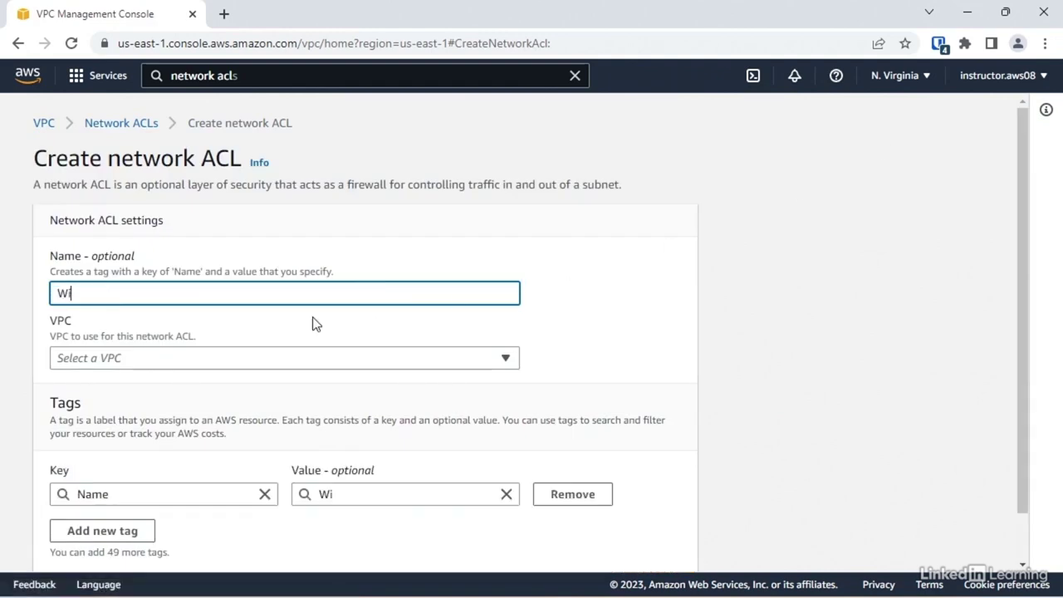
text(ndowsStandard)
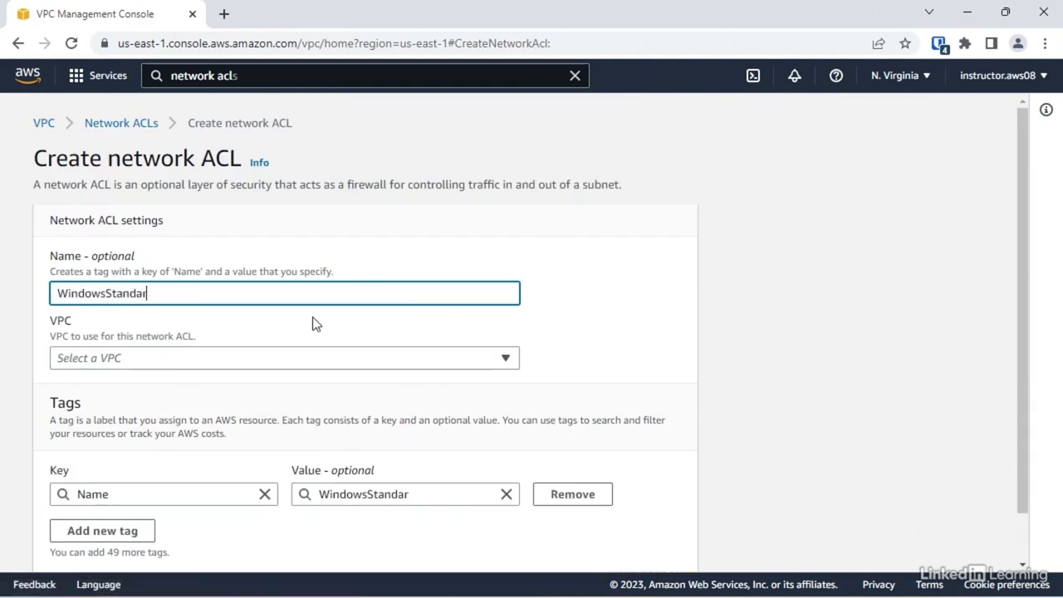
click(257, 365)
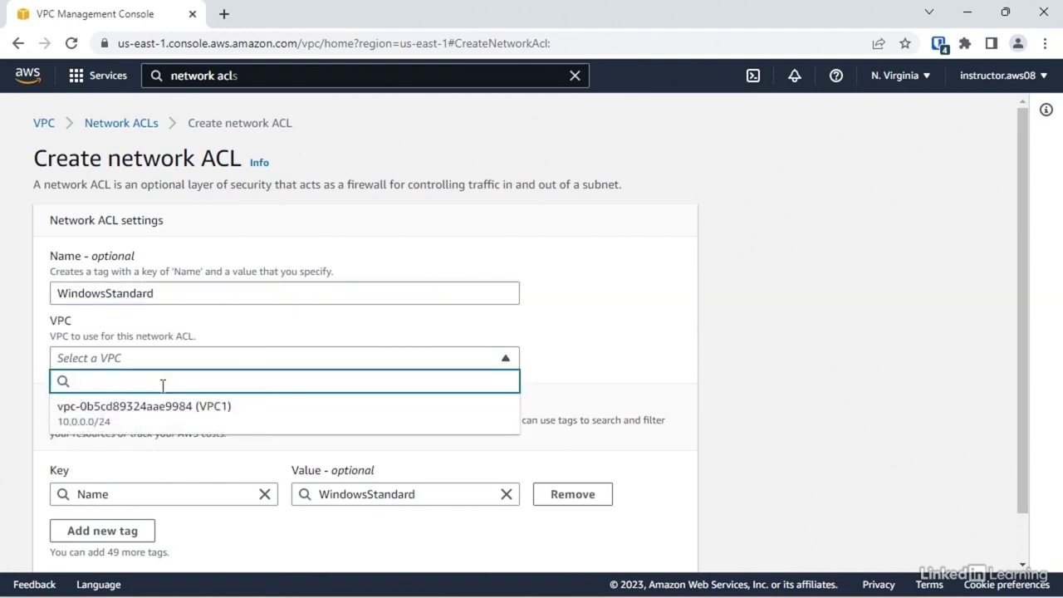
click(209, 411)
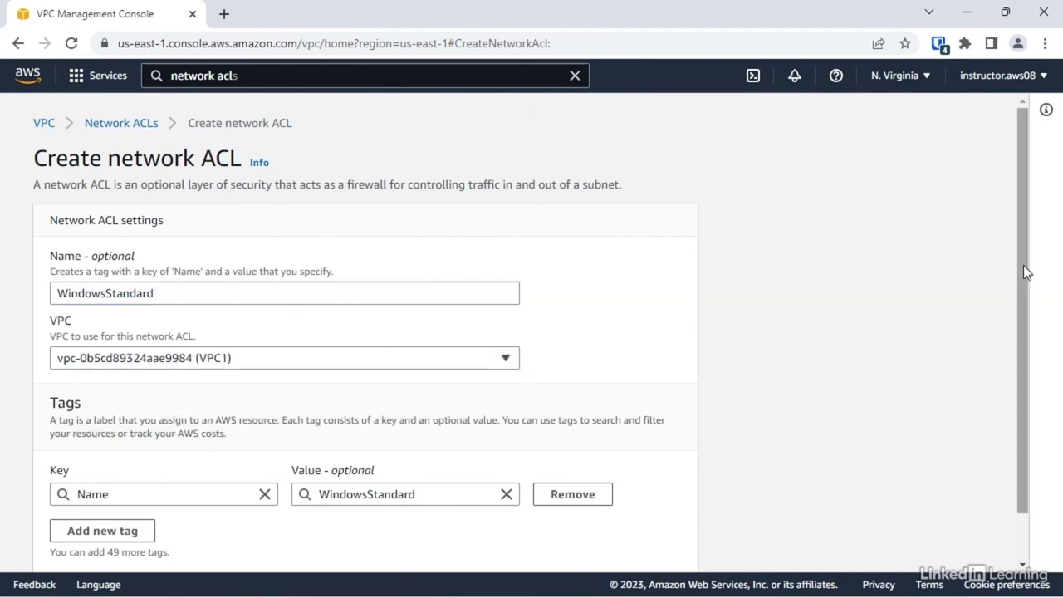
scroll(1023, 265, down, 1)
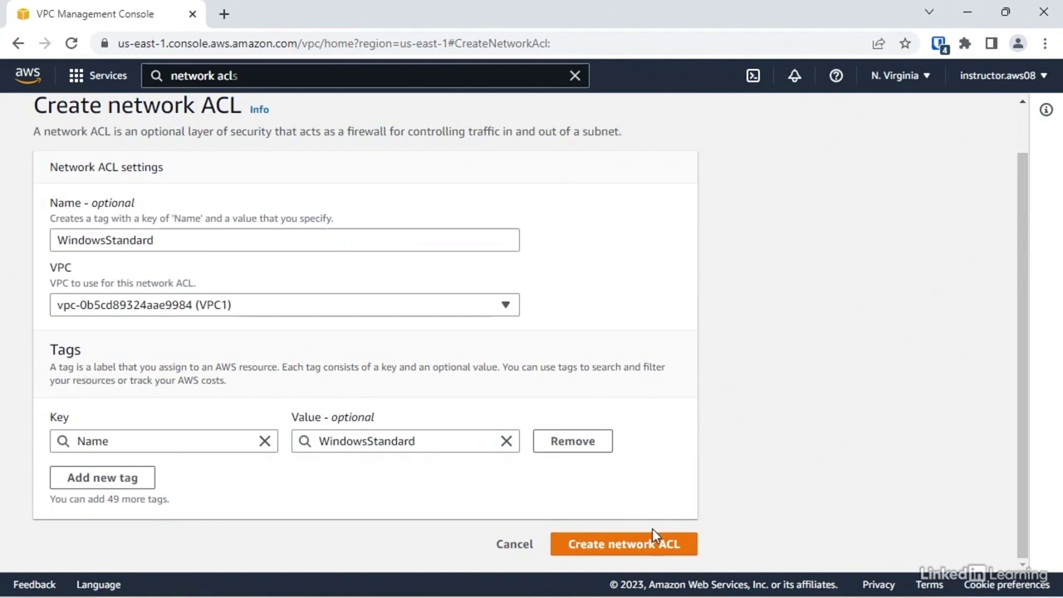
click(652, 531)
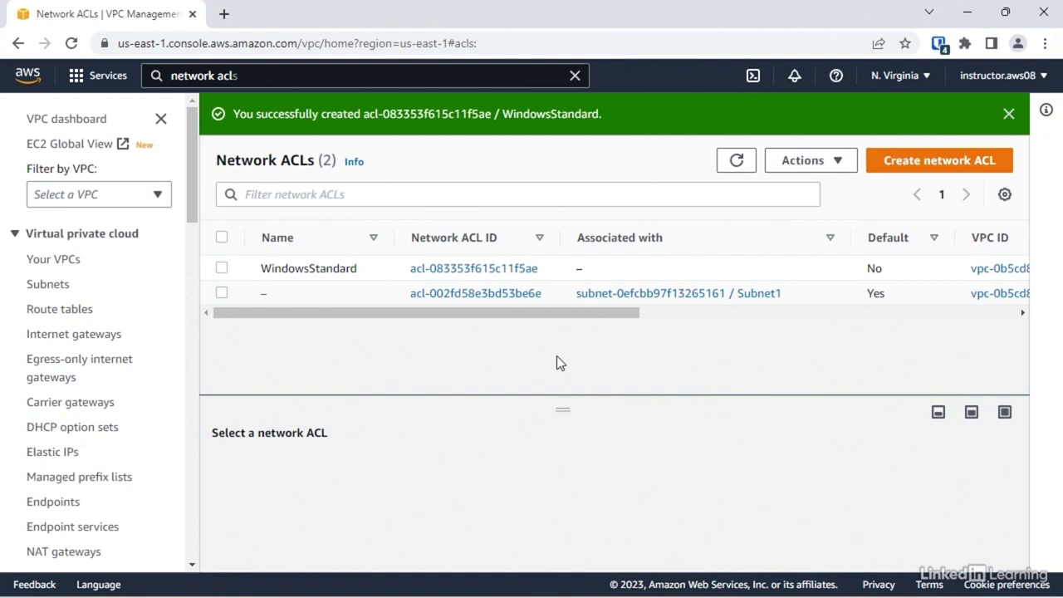
- Open WindowsStandard's details, edit its inbound rules, and add a new rule row
click(476, 268)
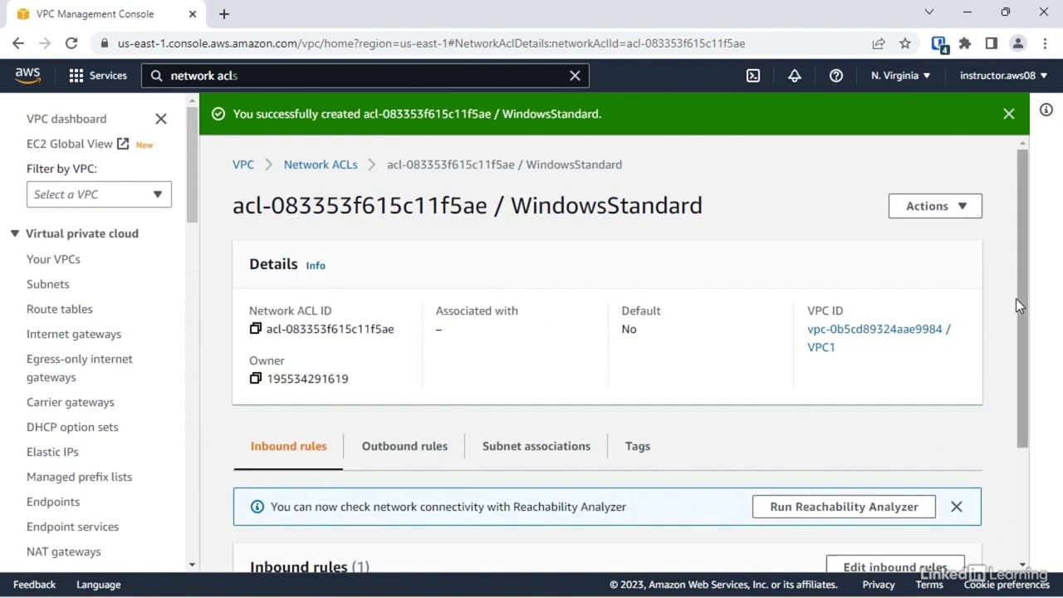
drag(1019, 306, 1015, 436)
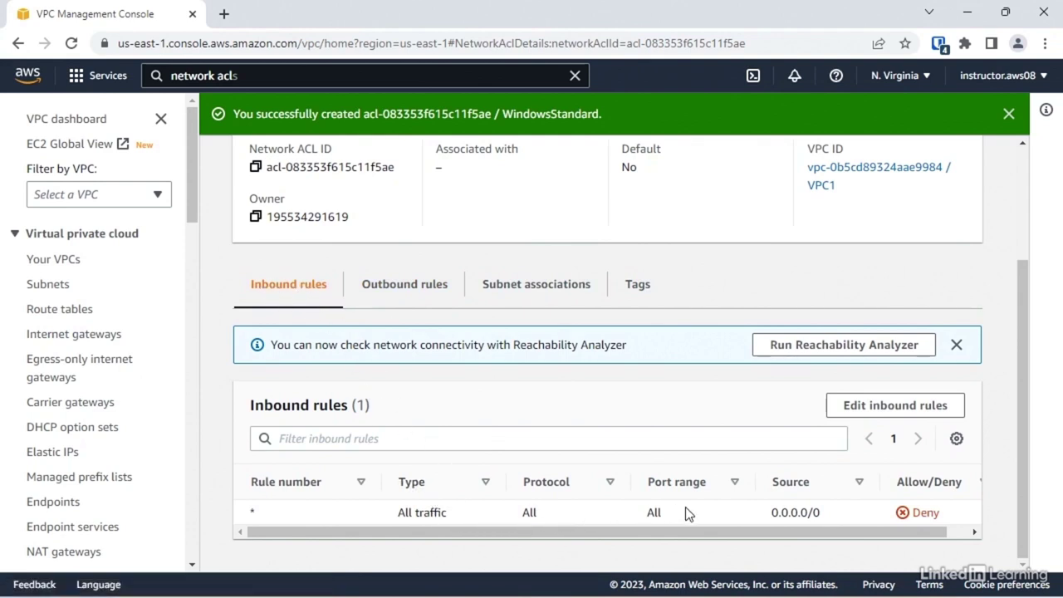
click(897, 407)
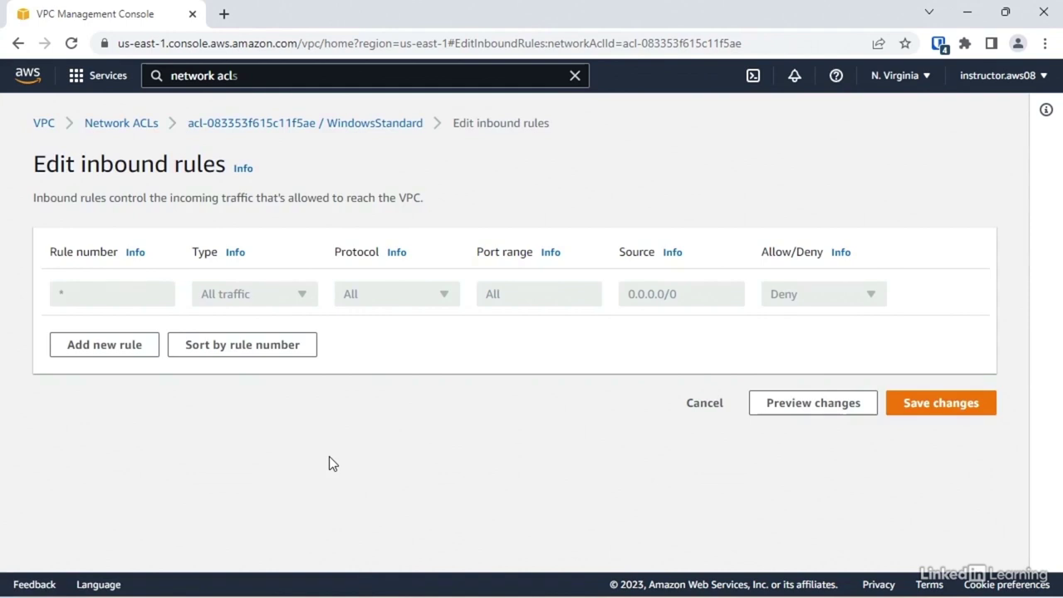
click(119, 346)
- Give the new inbound rule number 100 and type RDP (3389)
click(129, 294)
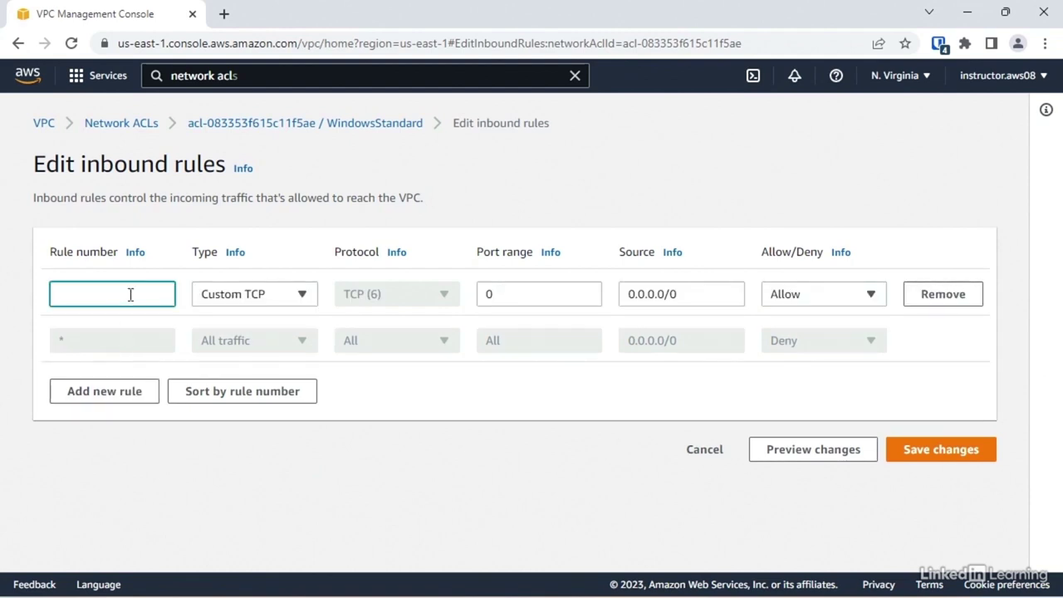
text(100)
click(302, 296)
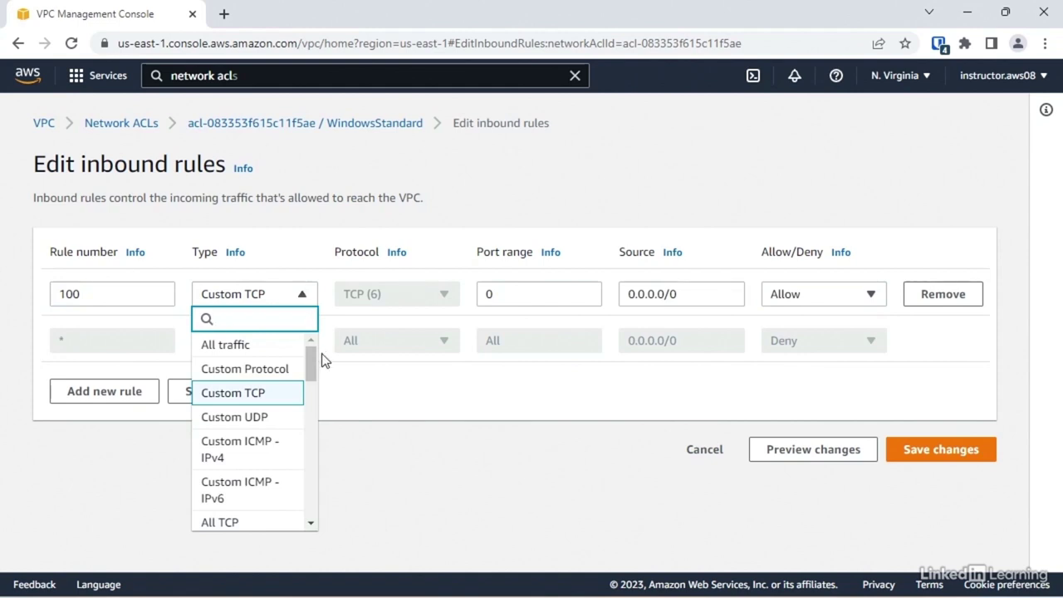
drag(308, 369, 316, 486)
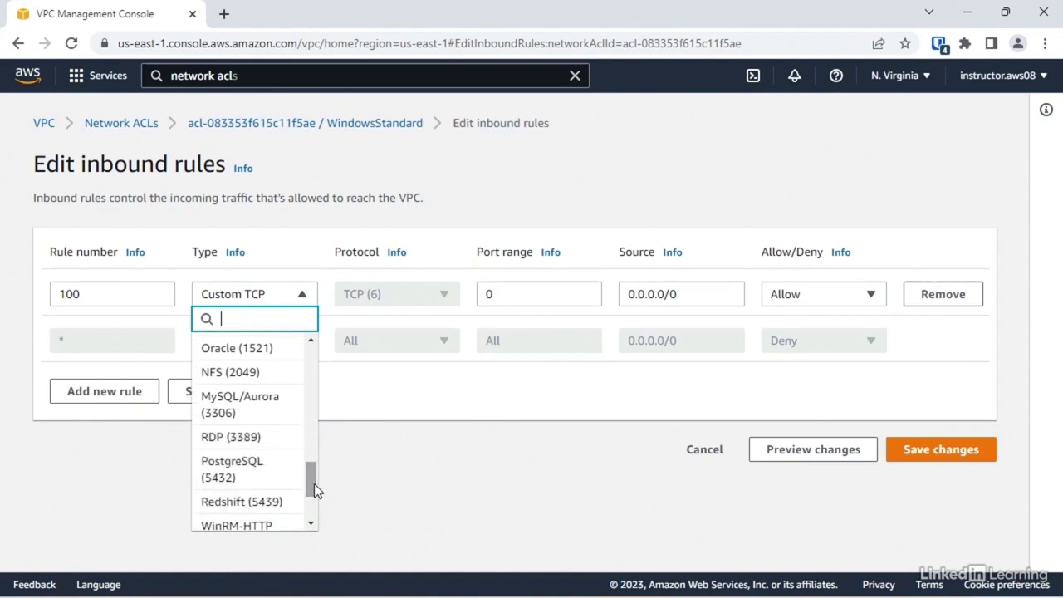
click(260, 446)
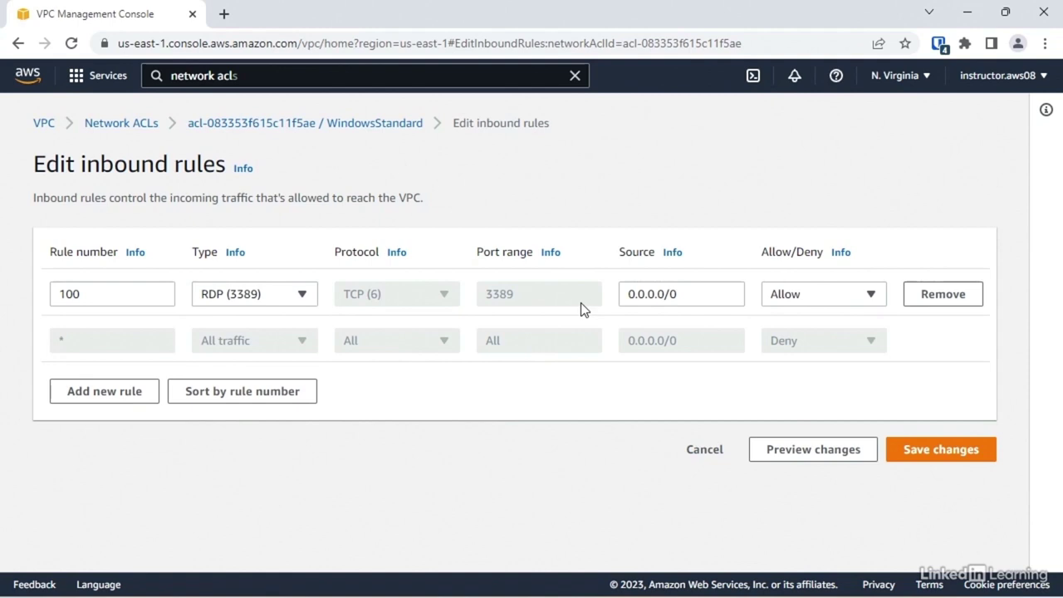
- Set the rule's source to 199.126.56.0/24, keep Allow, and save the changes
click(691, 293)
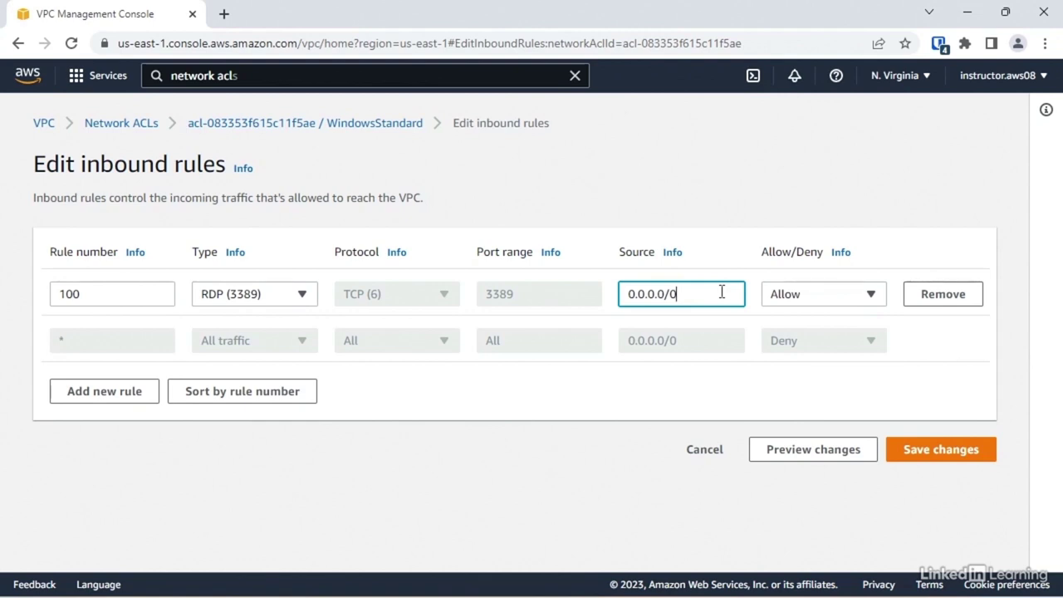
drag(722, 292, 622, 301)
text(19)
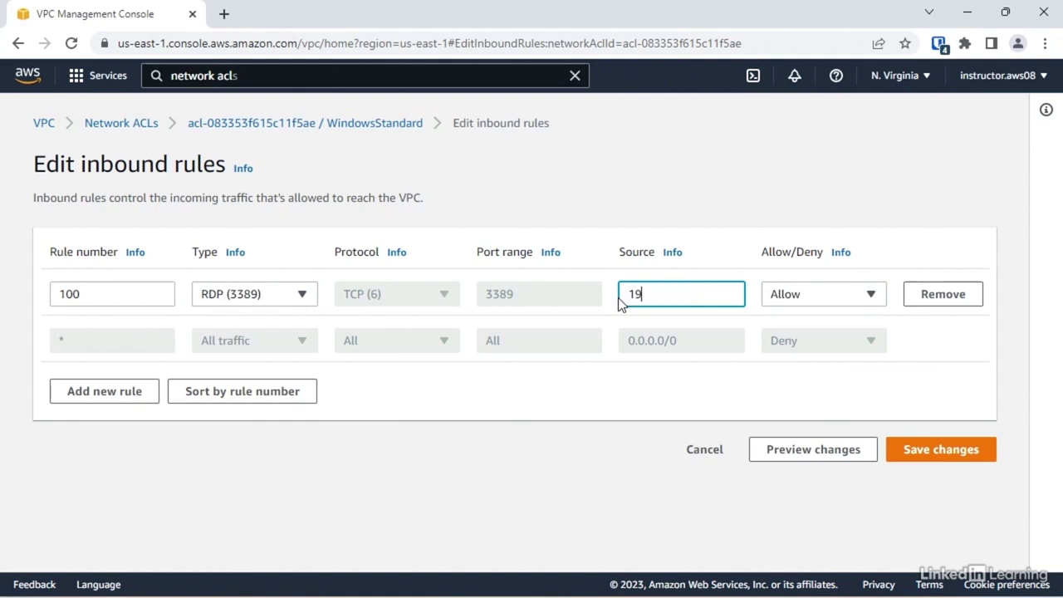
text(9.126.56.0/24)
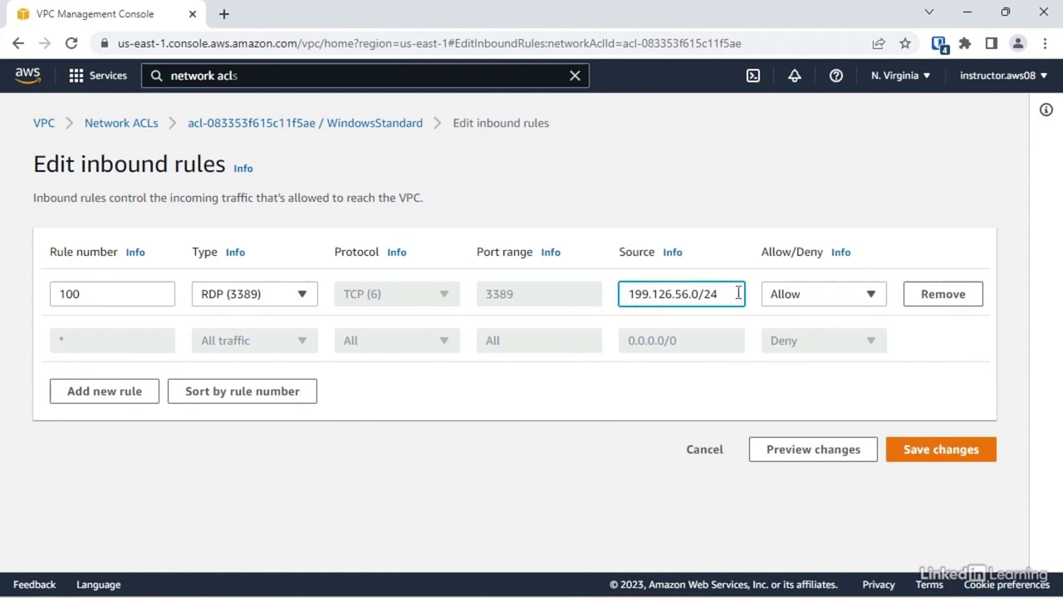
drag(727, 294, 698, 293)
click(733, 294)
click(875, 296)
click(877, 301)
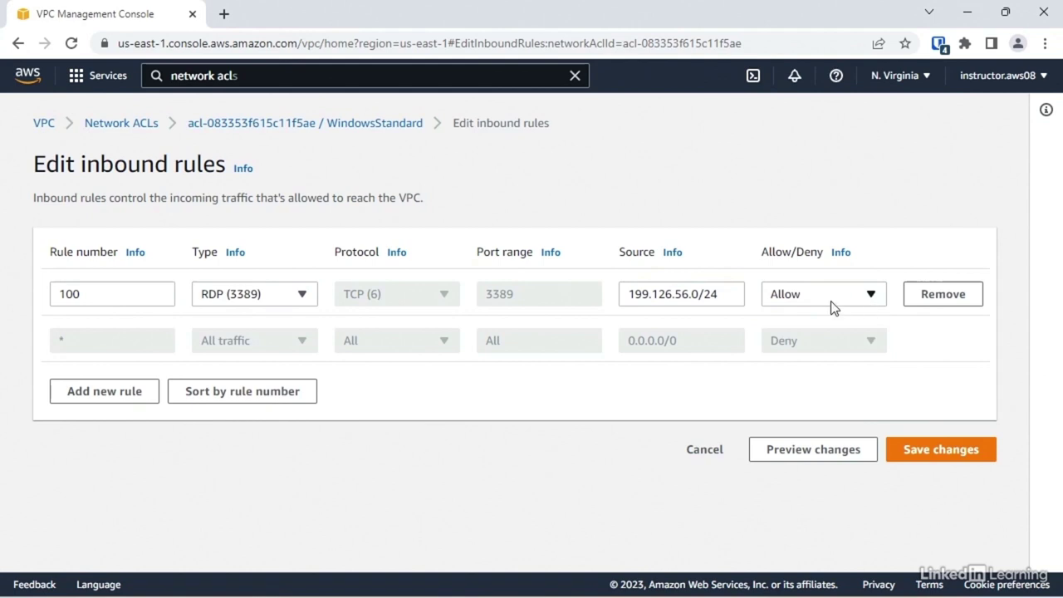
click(960, 456)
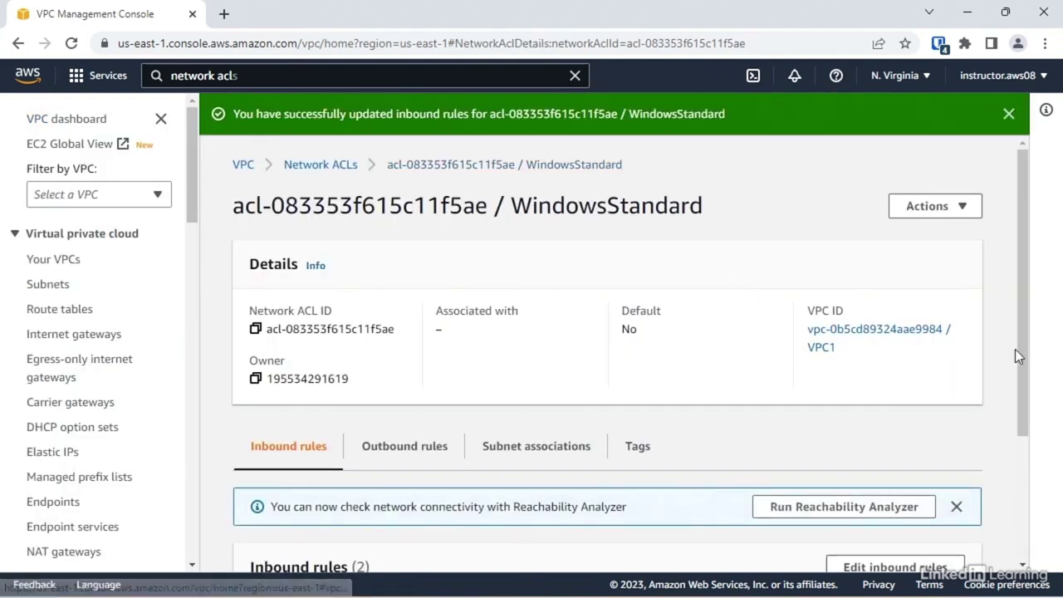
- Go to Security groups in the VPC console and select WindowsSecurityGroup1 from the list
drag(1022, 368, 1004, 487)
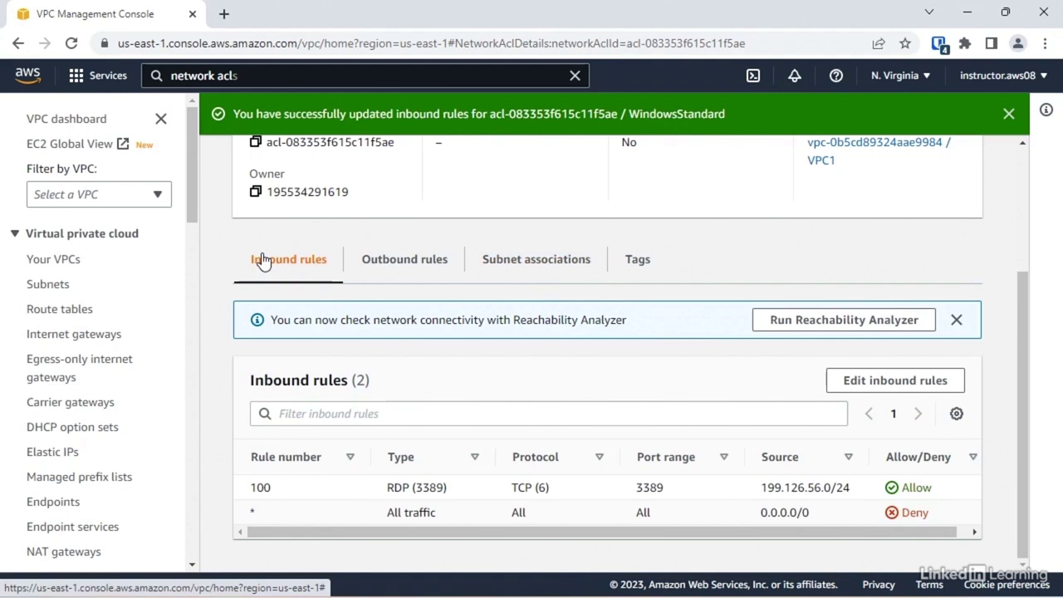
drag(191, 180, 187, 277)
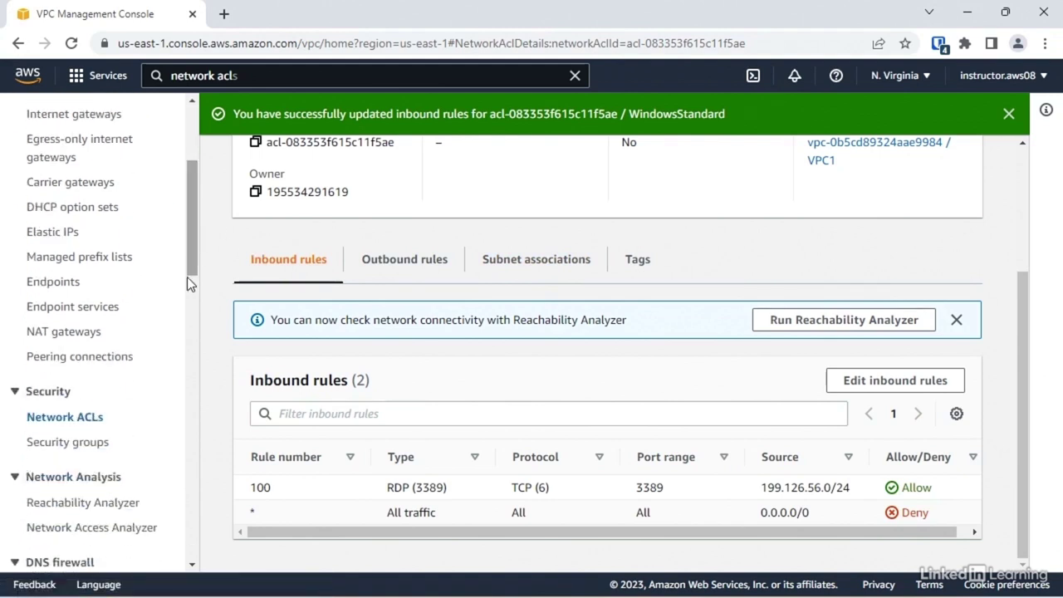
click(83, 444)
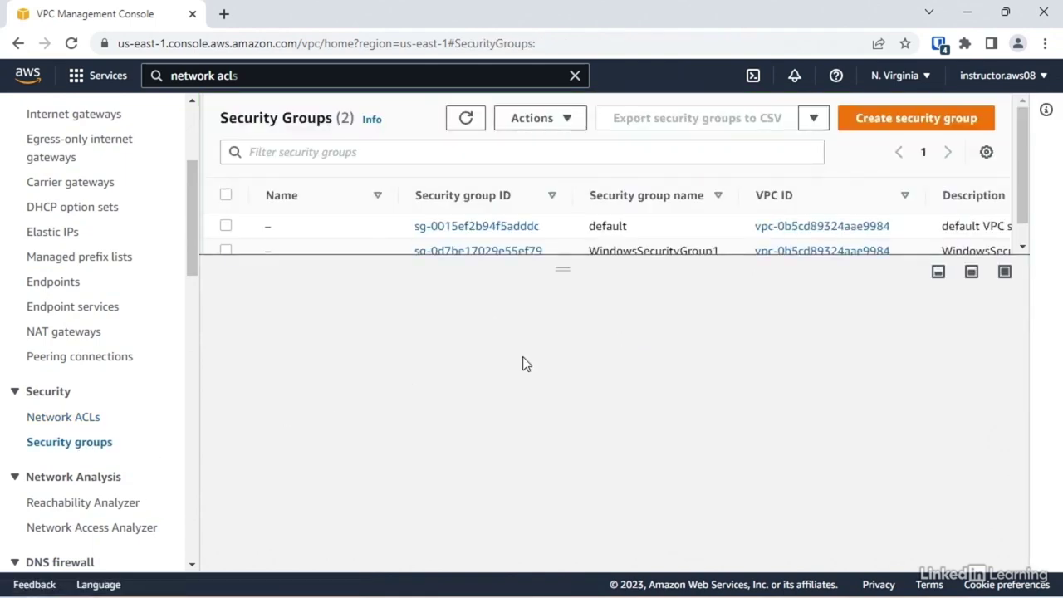
click(490, 254)
drag(1054, 222, 1051, 332)
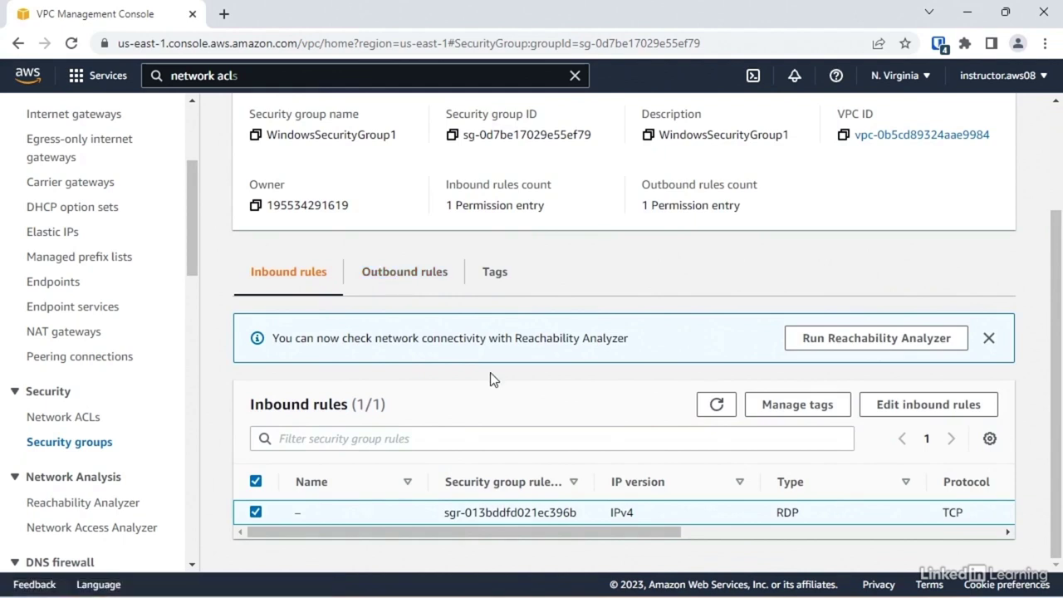
click(881, 404)
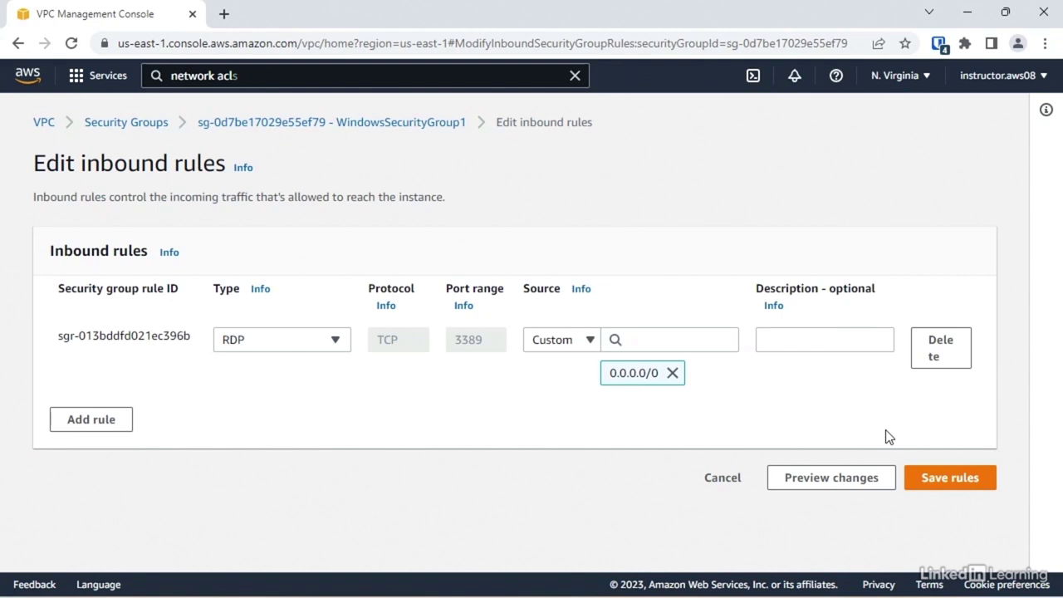
click(728, 479)
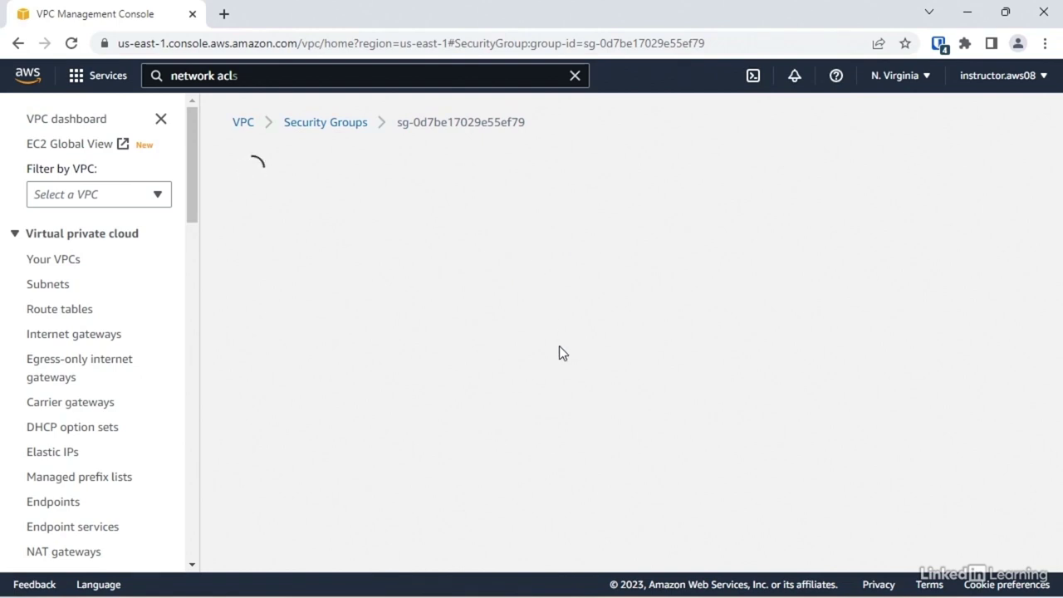
click(326, 124)
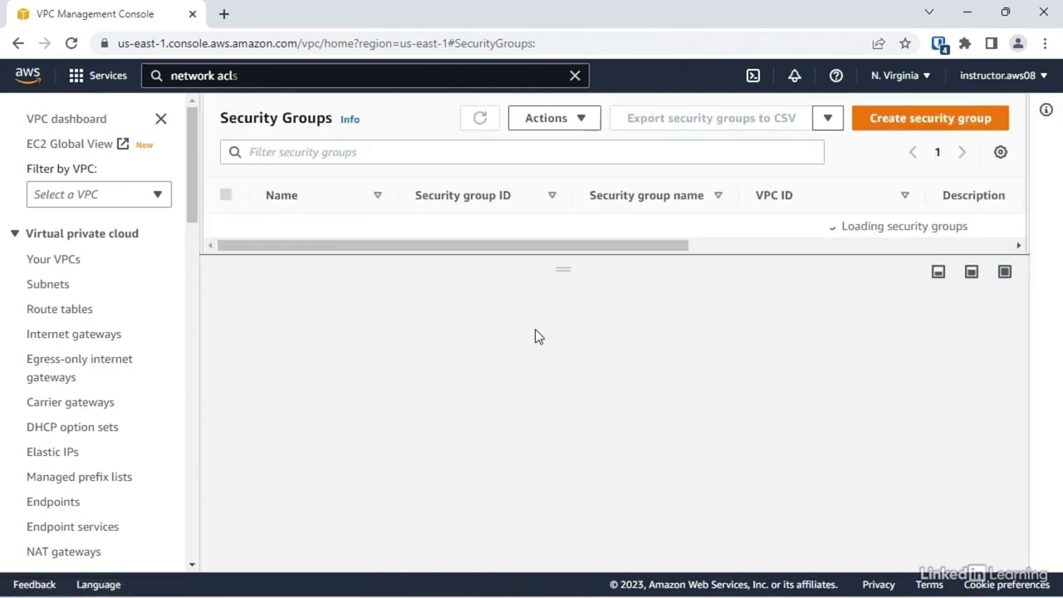
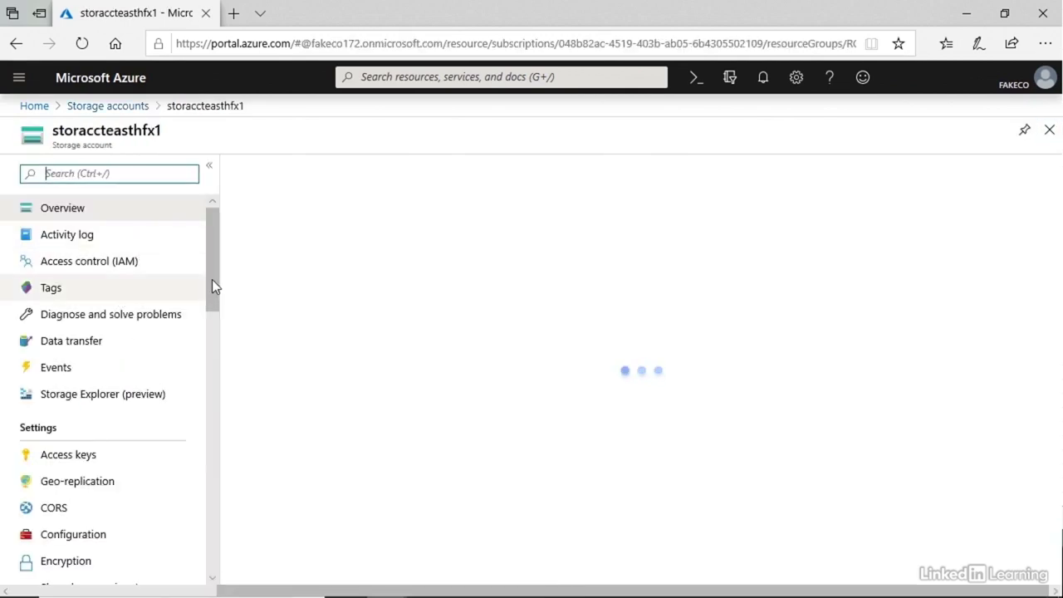
- Check storaccteasthfx1's geo-replication: locally-redundant storage with only a Canada East primary location
drag(211, 283, 210, 318)
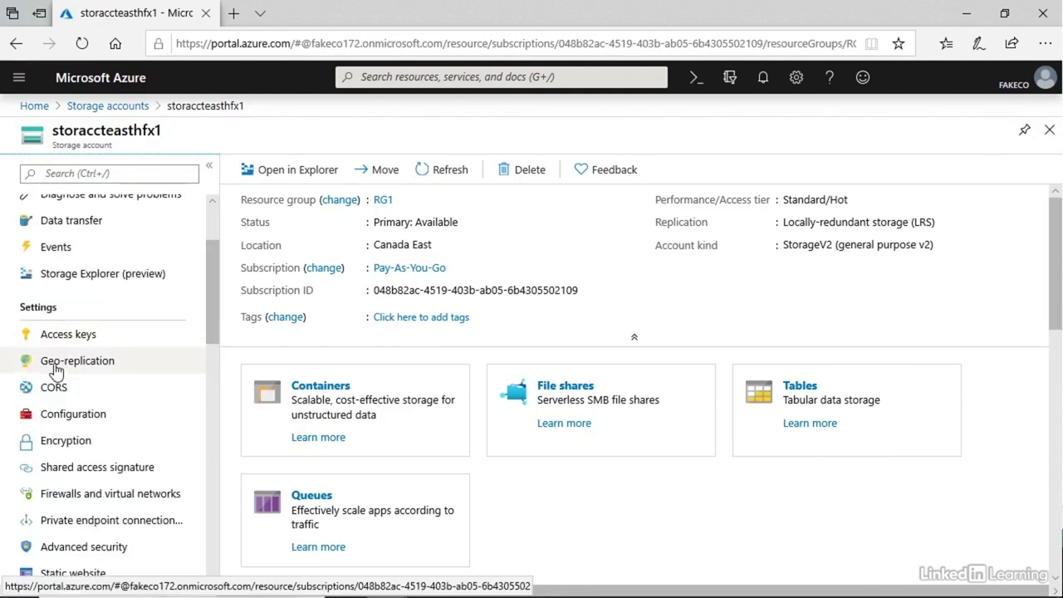
click(98, 367)
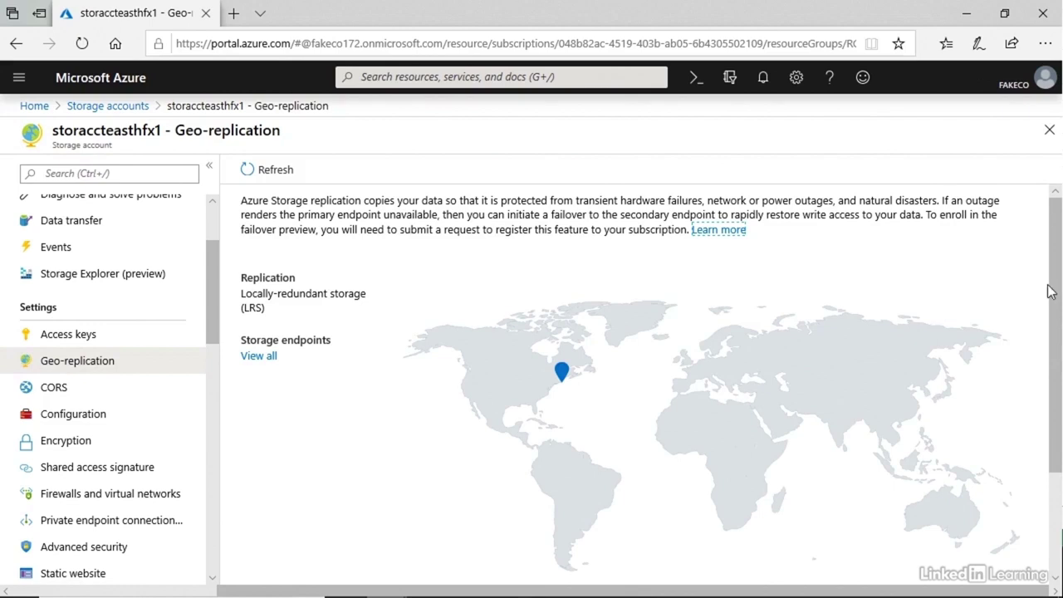
drag(1052, 314, 1053, 409)
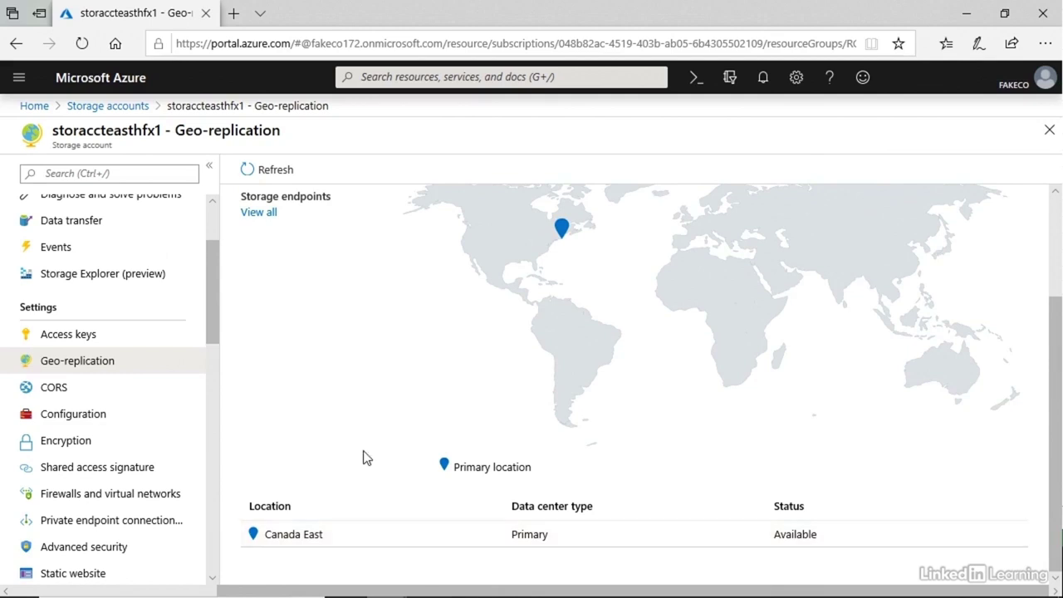
click(95, 419)
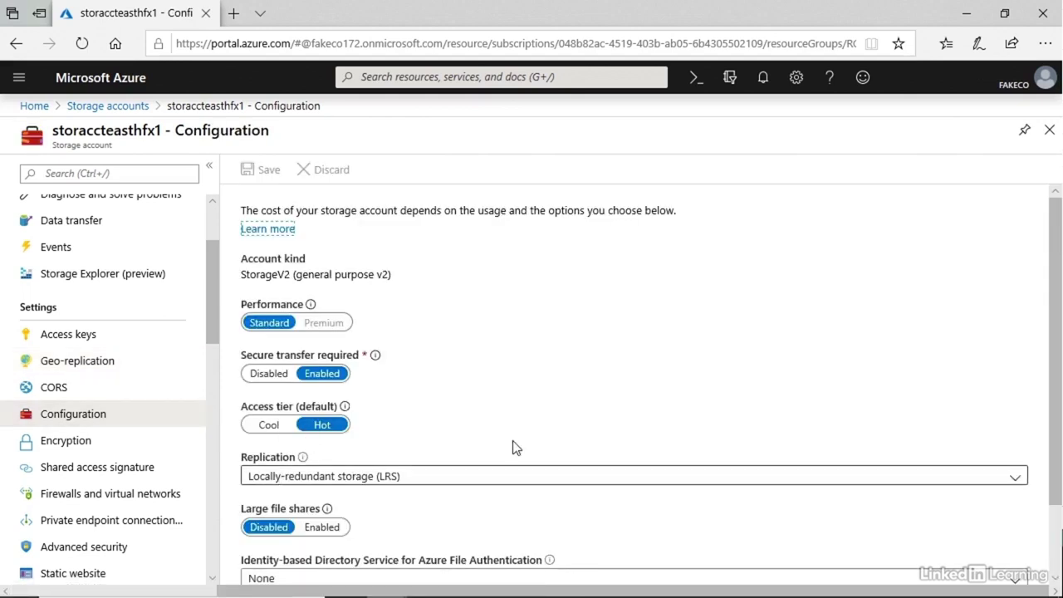
- Switch storaccteasthfx1's replication from LRS to Geo-redundant storage (GRS) and save it
scroll(866, 373, down, 1)
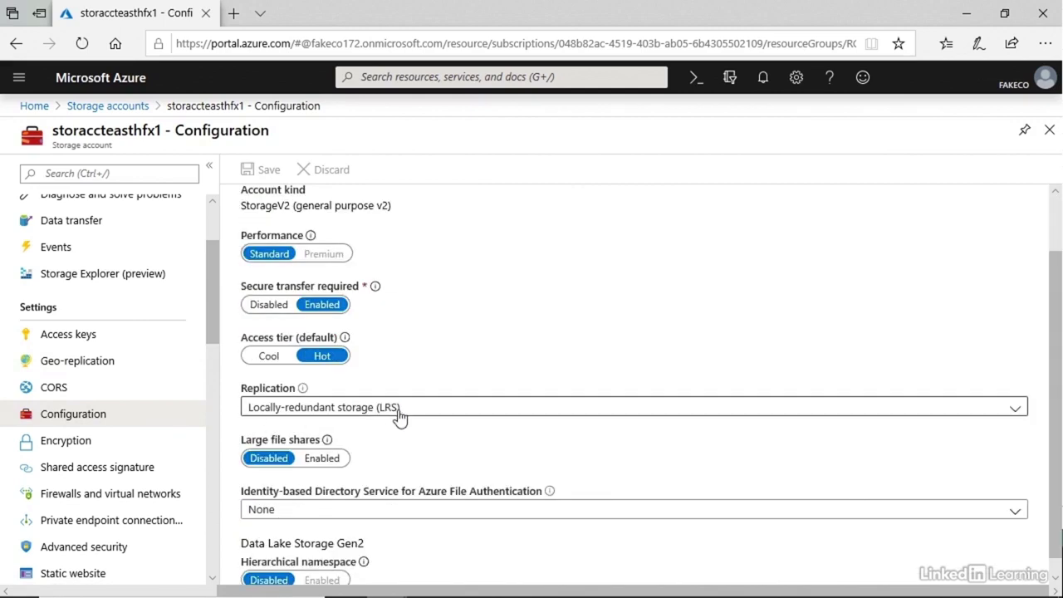
click(470, 412)
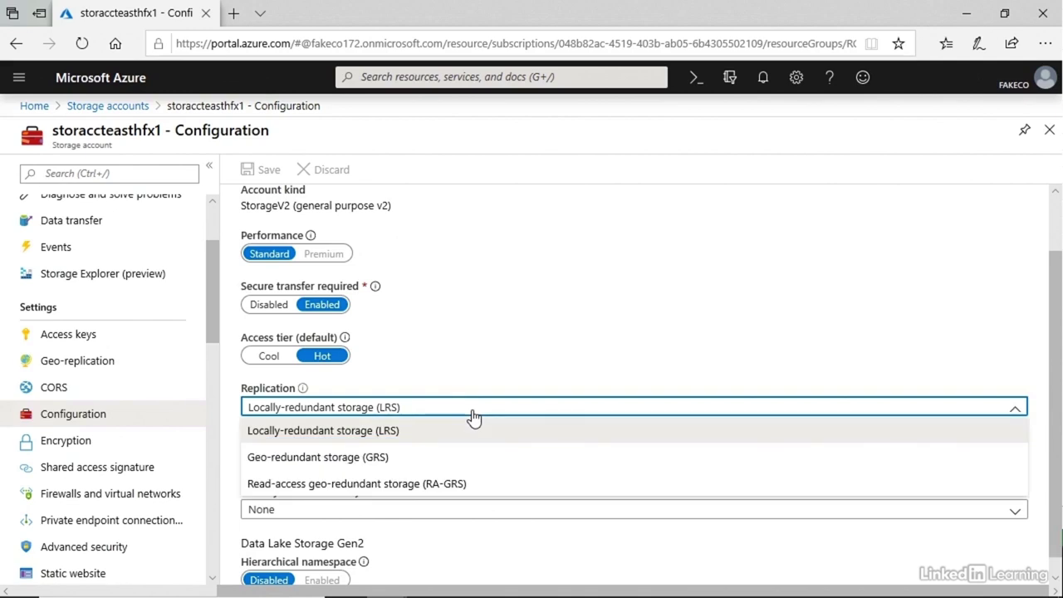
click(316, 459)
click(252, 171)
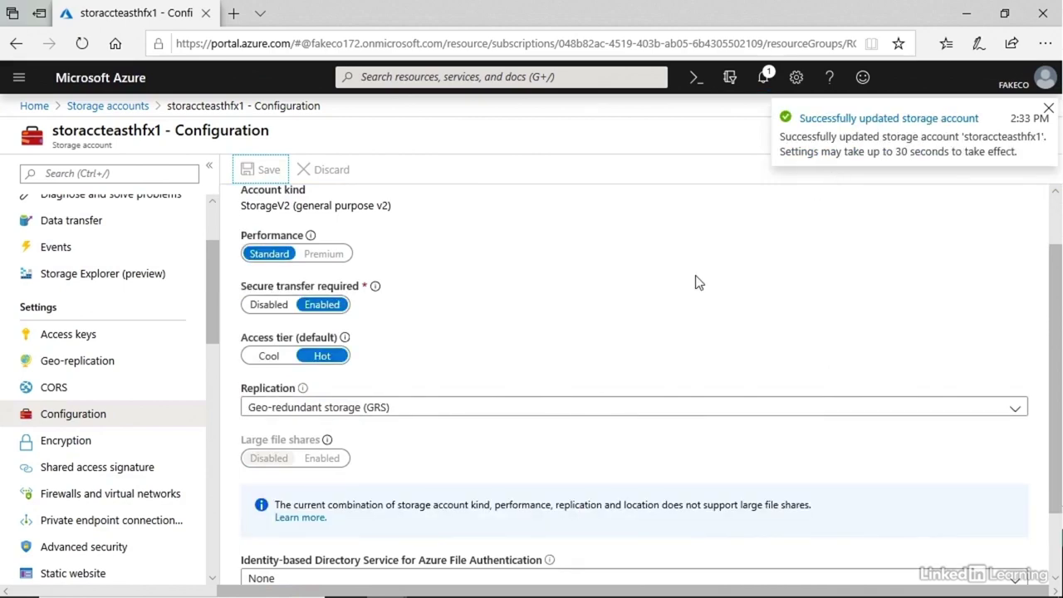
click(142, 367)
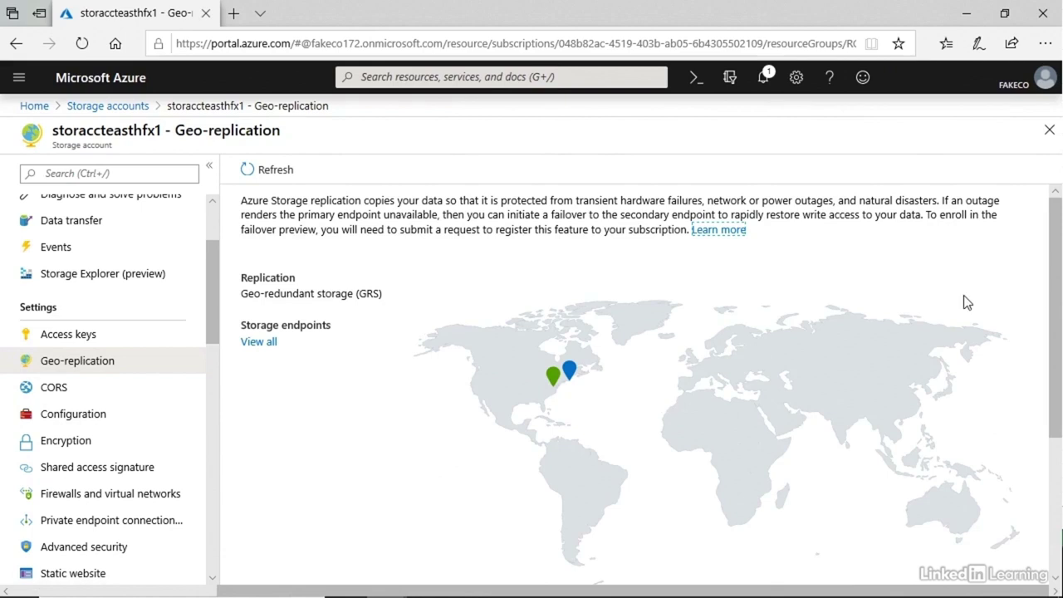
- Confirm Canada Central now appears as the secondary location in the location table
click(1045, 457)
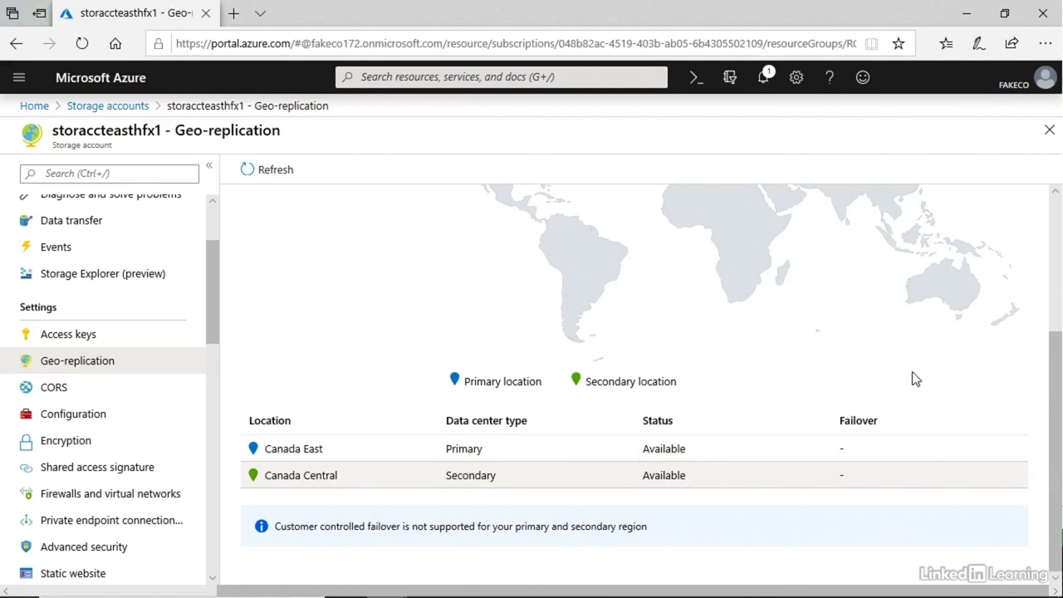
scroll(1056, 266, up, 2)
scroll(1056, 249, up, 1)
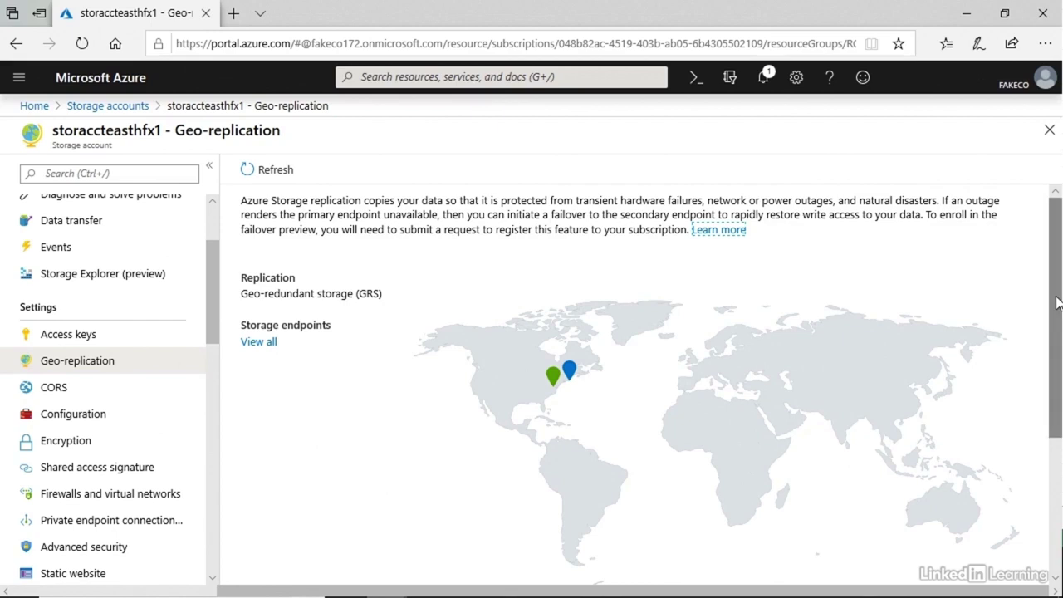
scroll(1048, 523, down, 3)
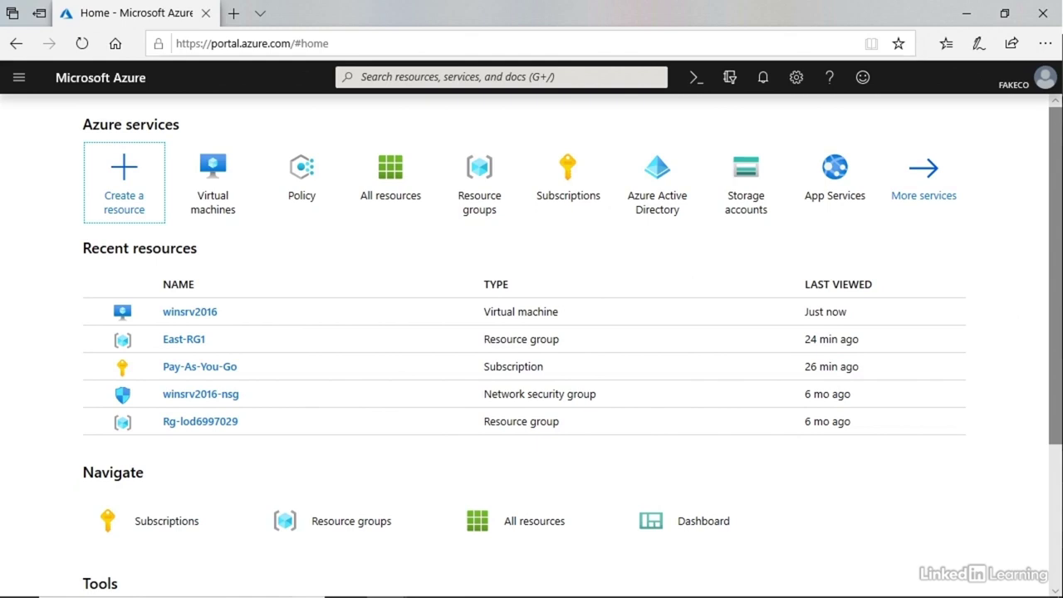
- Open Disaster recovery for the winsrv2016 virtual machine from the Virtual machines list
click(19, 79)
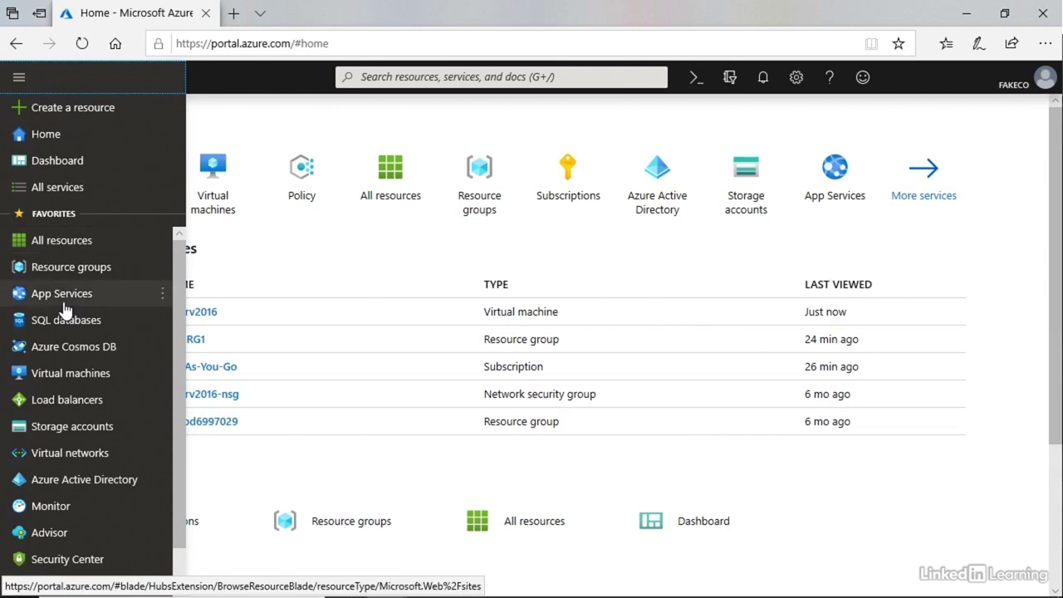
click(55, 378)
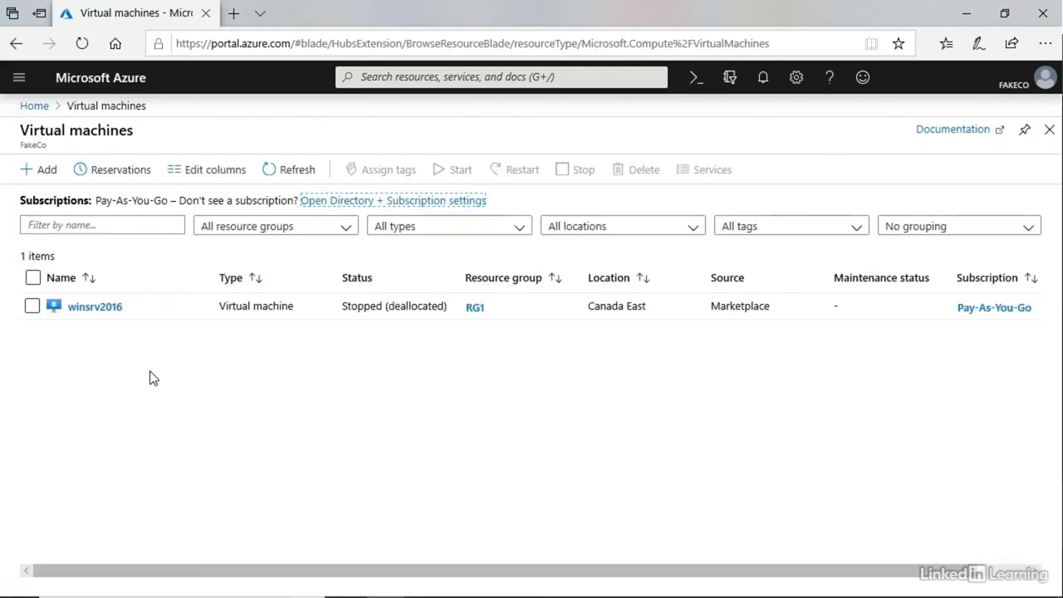
click(105, 309)
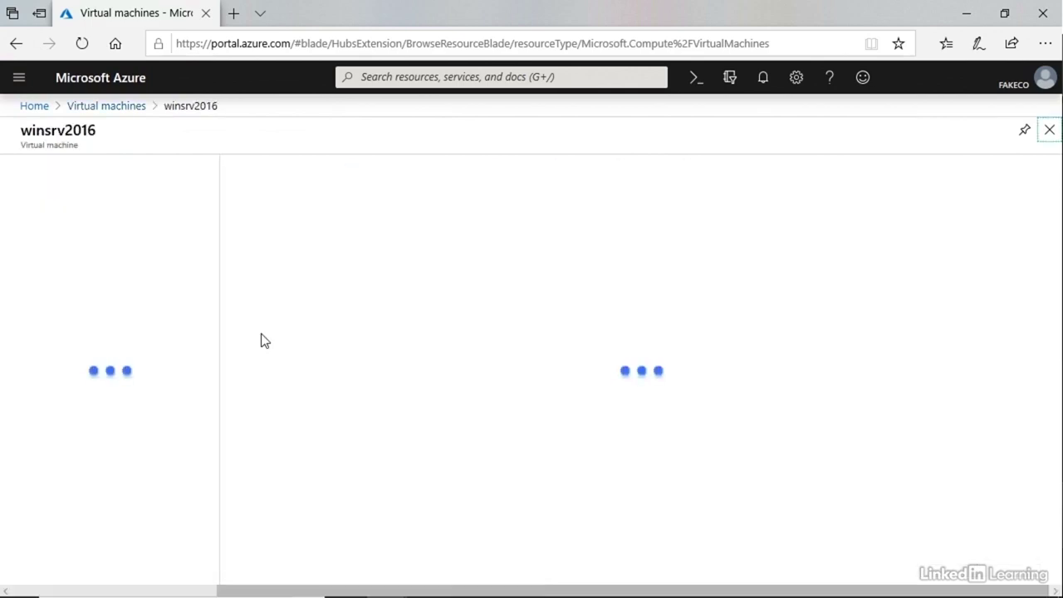
drag(213, 241, 220, 369)
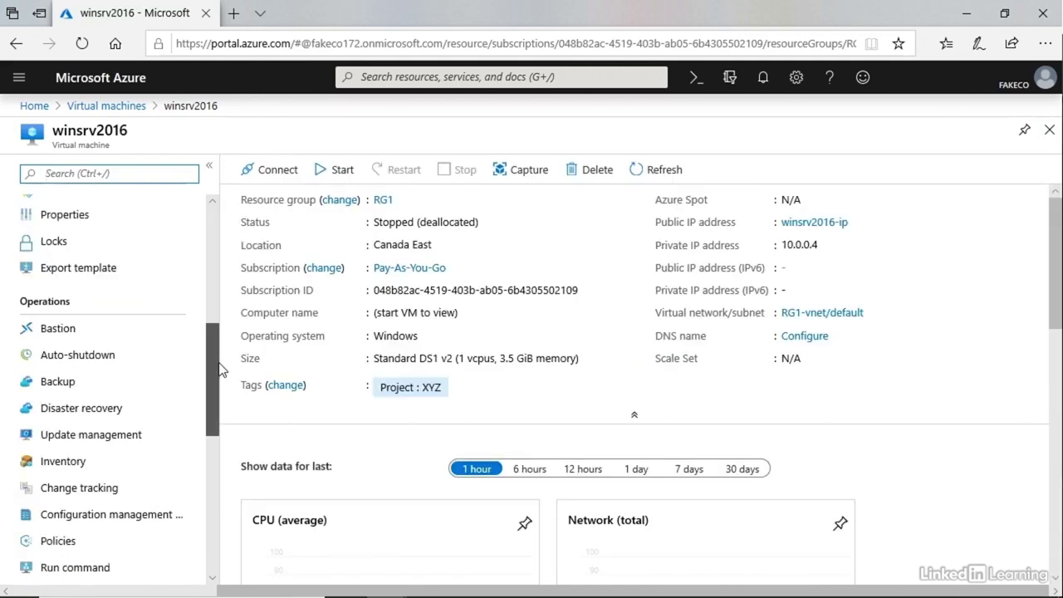
scroll(220, 369, down, 1)
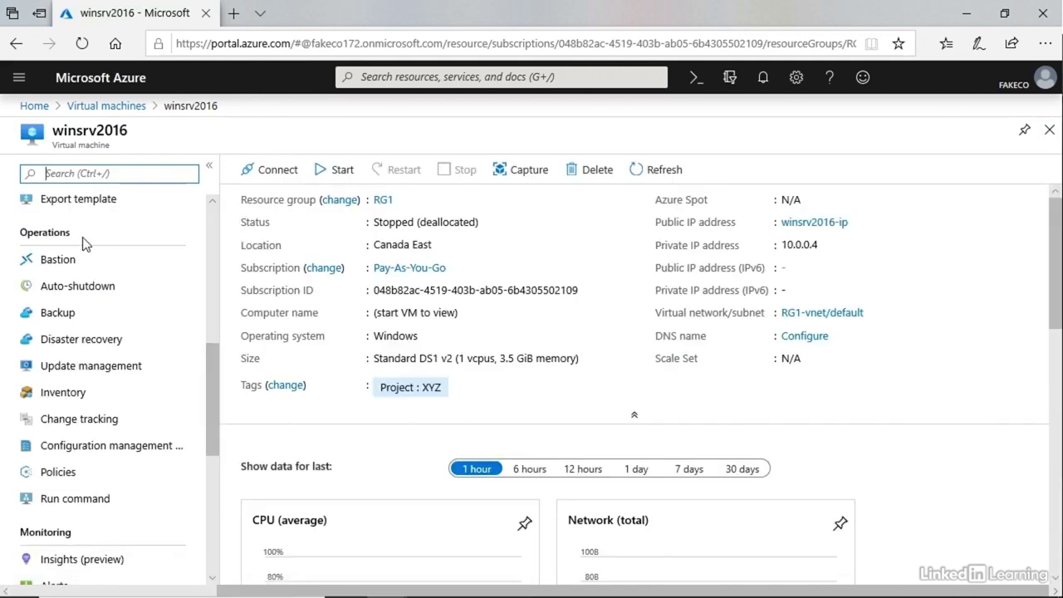
click(94, 349)
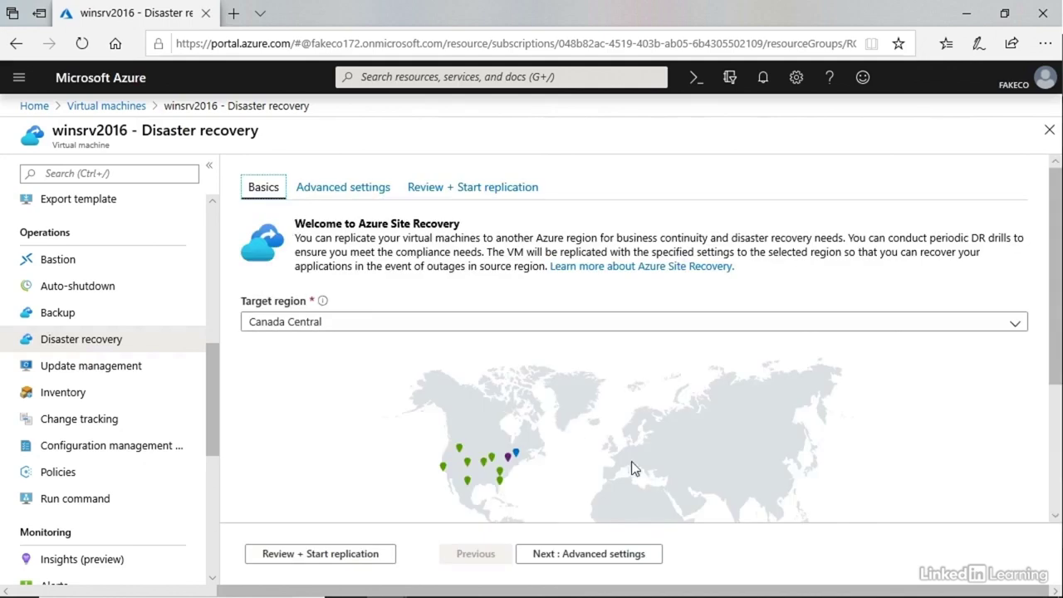
- Keep Canada Central as the target region for winsrv2016's replication
drag(1058, 267, 1050, 402)
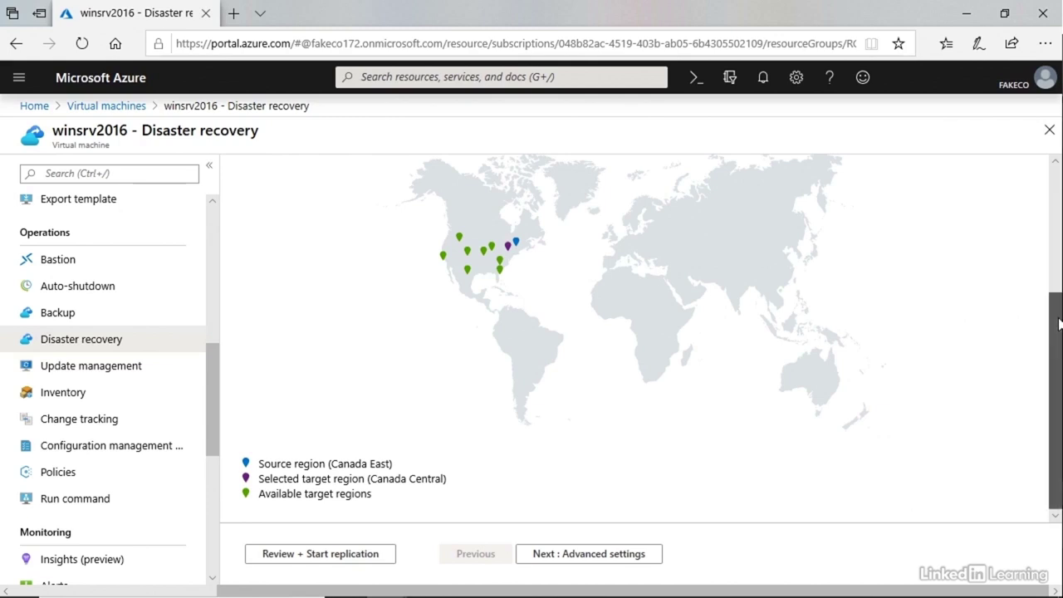
scroll(1059, 324, up, 3)
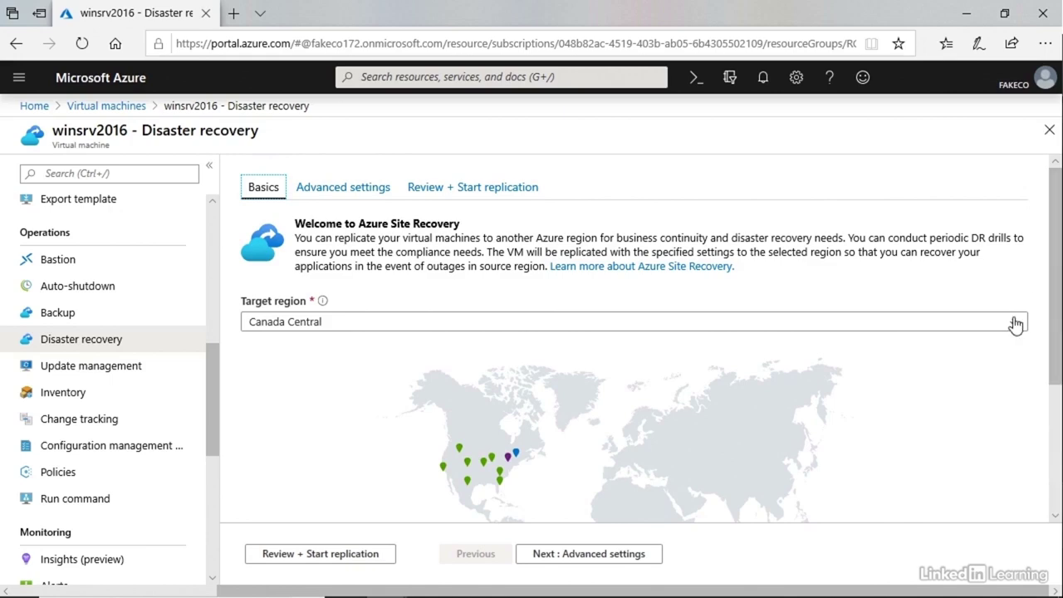
click(1015, 324)
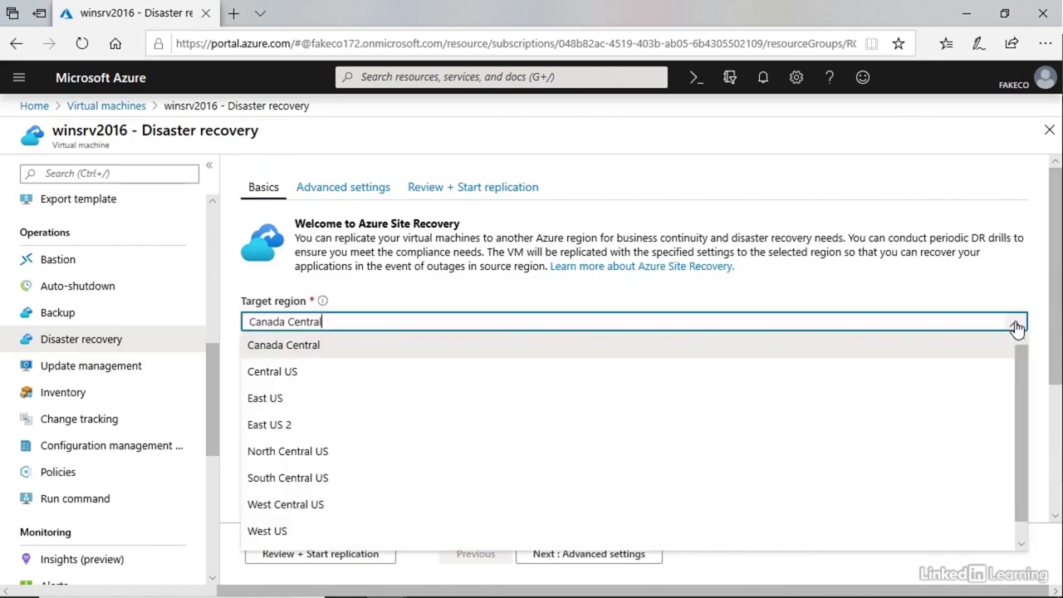
click(1017, 325)
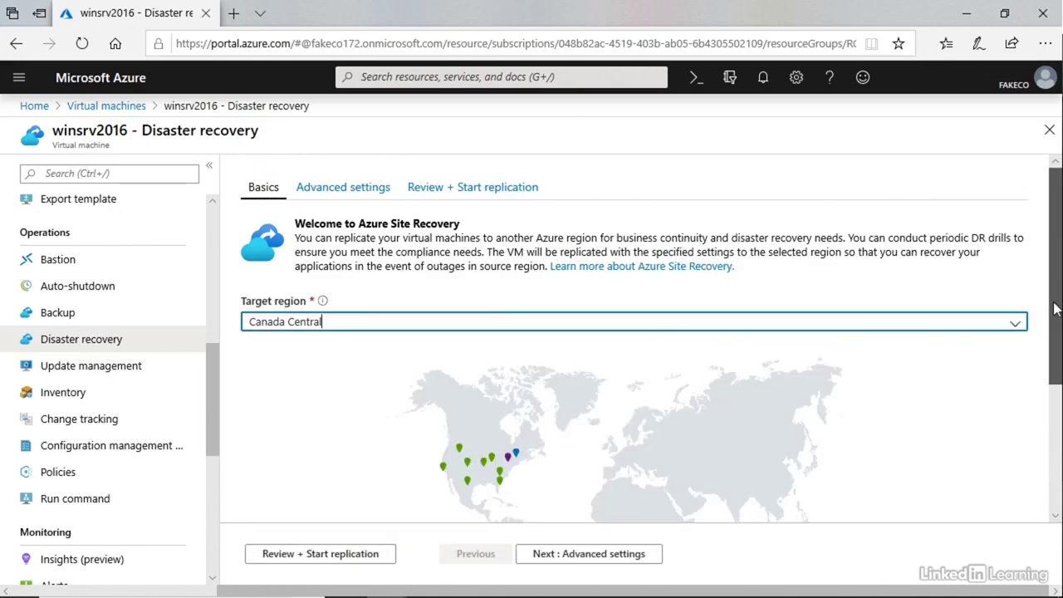
scroll(1054, 309, down, 3)
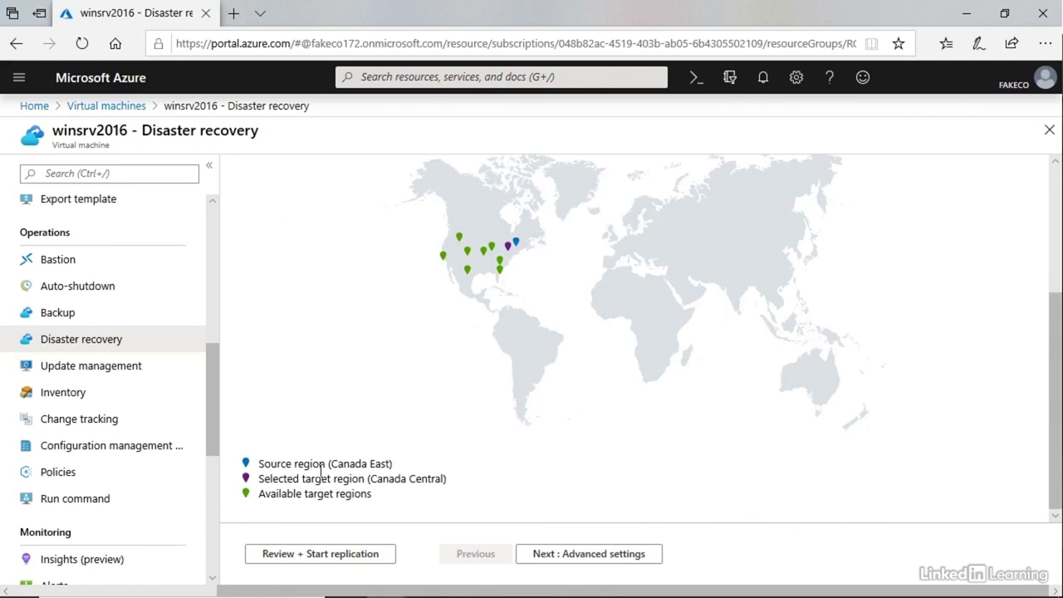
- Review the replication settings and start replicating winsrv2016
click(314, 555)
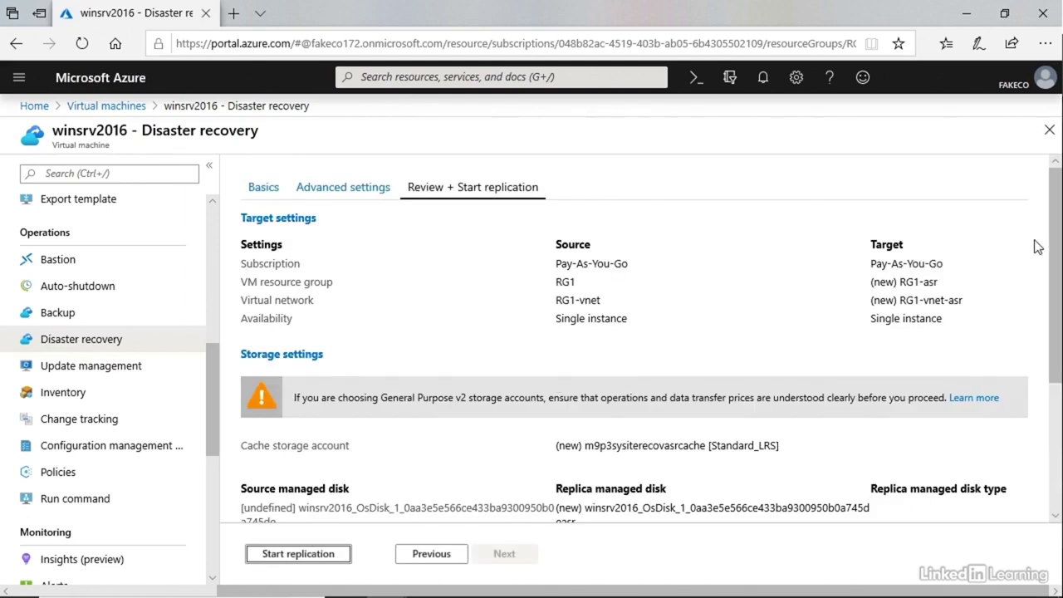
drag(1056, 257, 1058, 297)
scroll(1058, 297, down, 4)
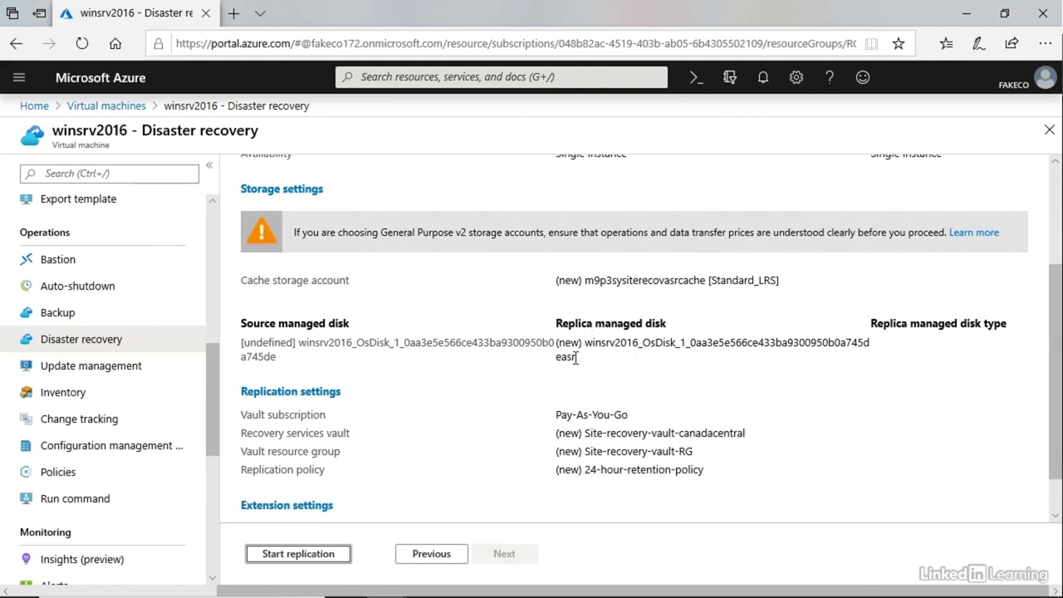
click(313, 554)
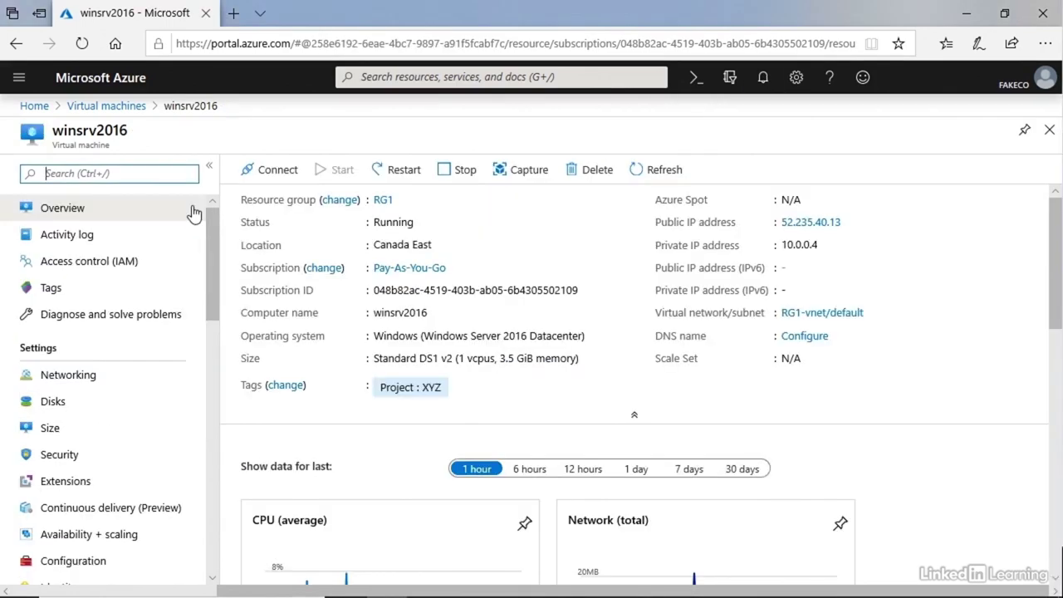
- Open winsrv2016's disaster recovery status, showing Healthy, Protected replication
click(73, 214)
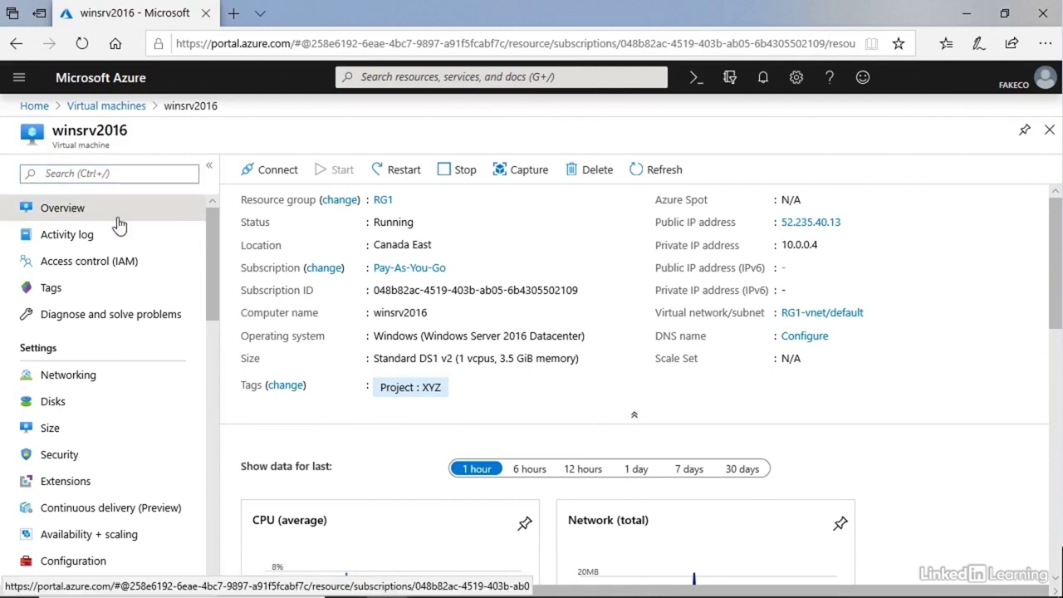
scroll(212, 262, down, 4)
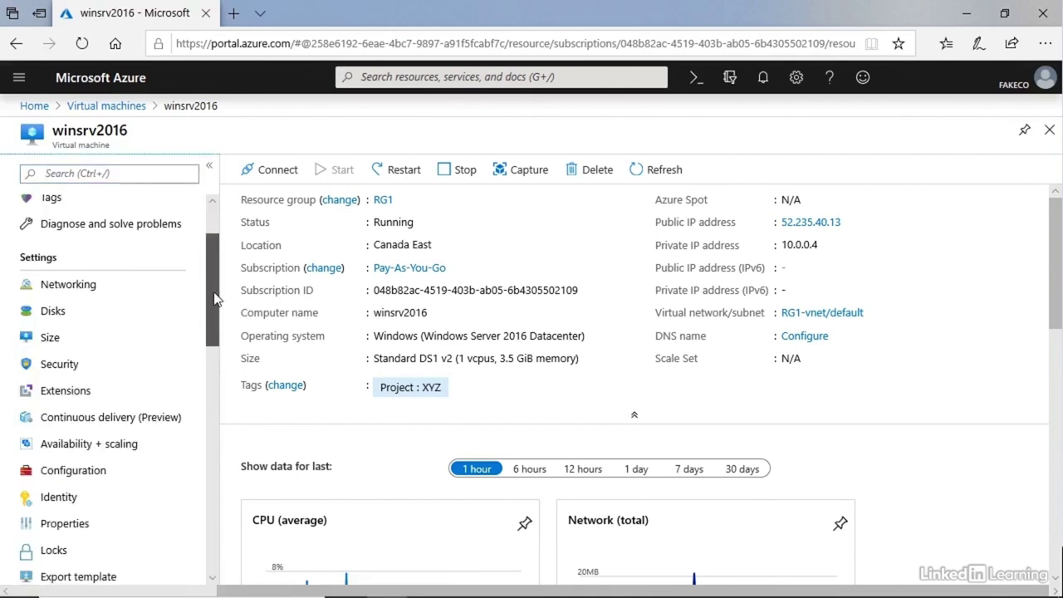
scroll(225, 362, down, 1)
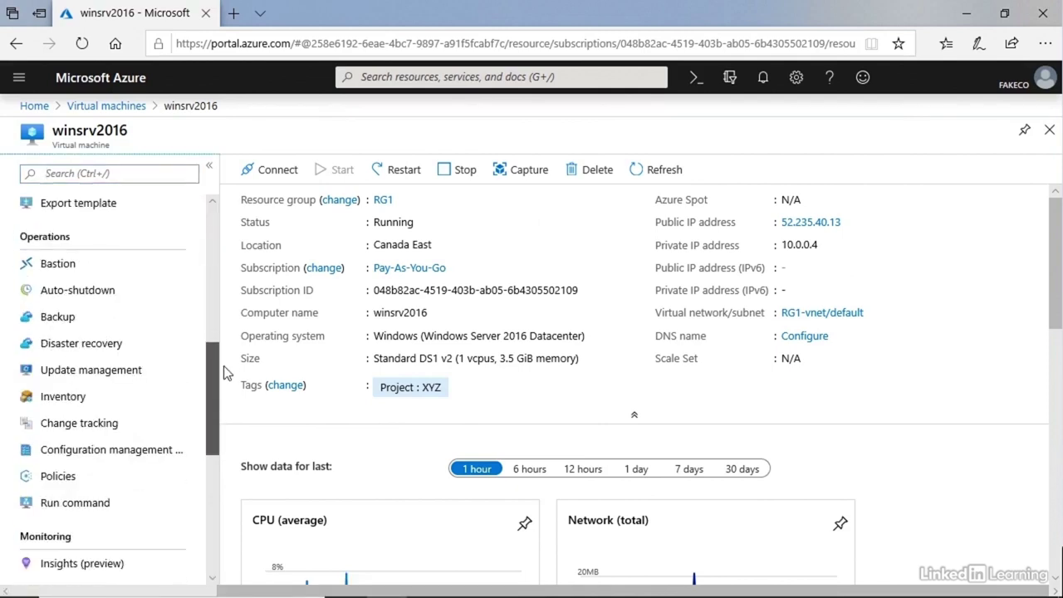
click(81, 345)
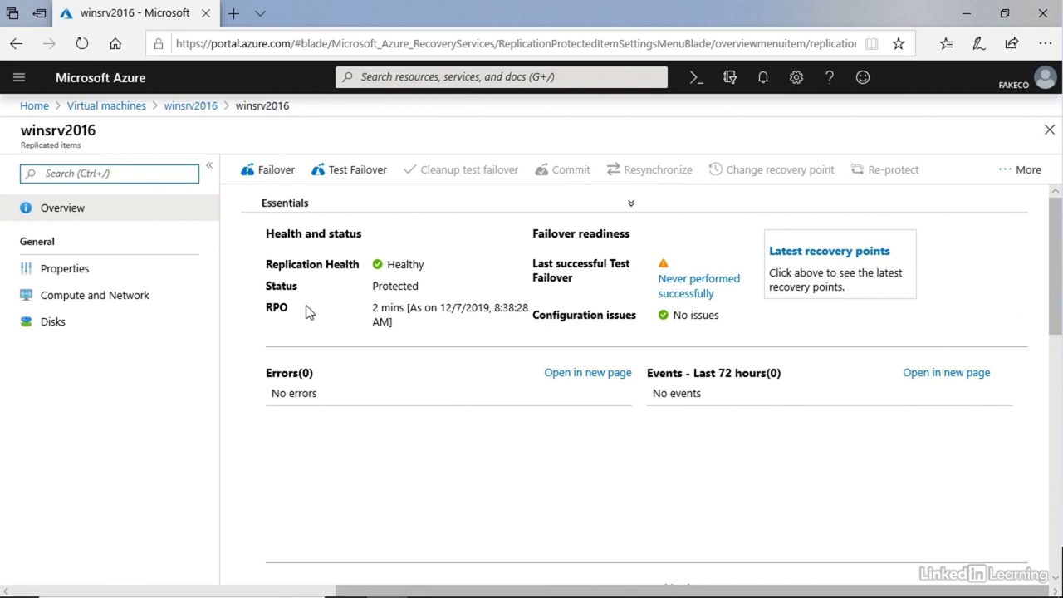
- Review winsrv2016's replication health: Healthy, Protected, RPO 2 mins
mouse_move(104, 141)
mouse_down()
mouse_move(48, 143)
mouse_move(99, 143)
mouse_move(267, 274)
mouse_move(340, 306)
mouse_up()
click(23, 137)
click(342, 305)
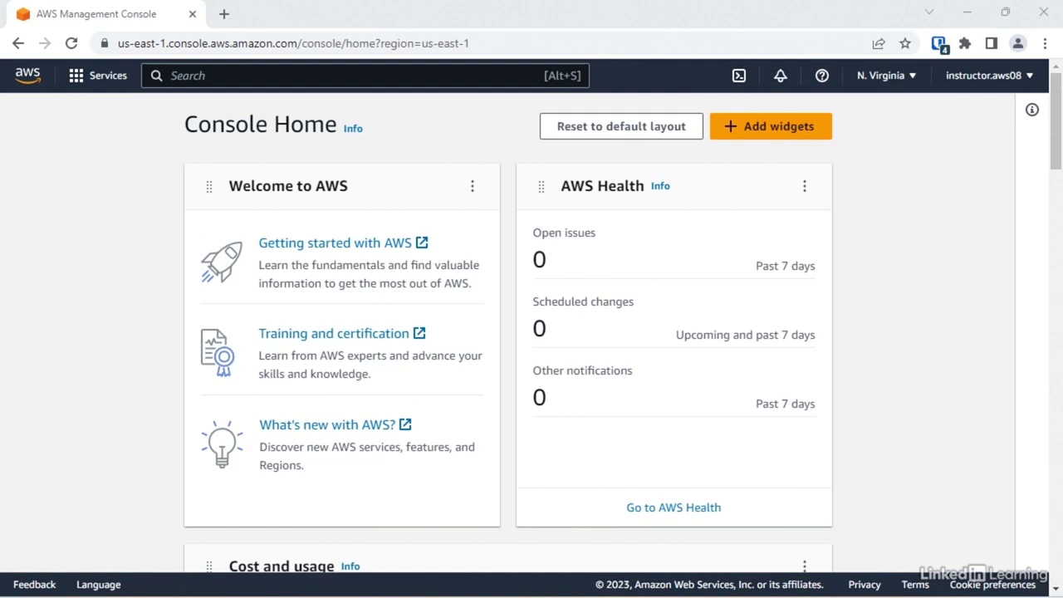
- Search for ec2 and confirm both App1 Windows server instances are running
click(250, 76)
text(ec2)
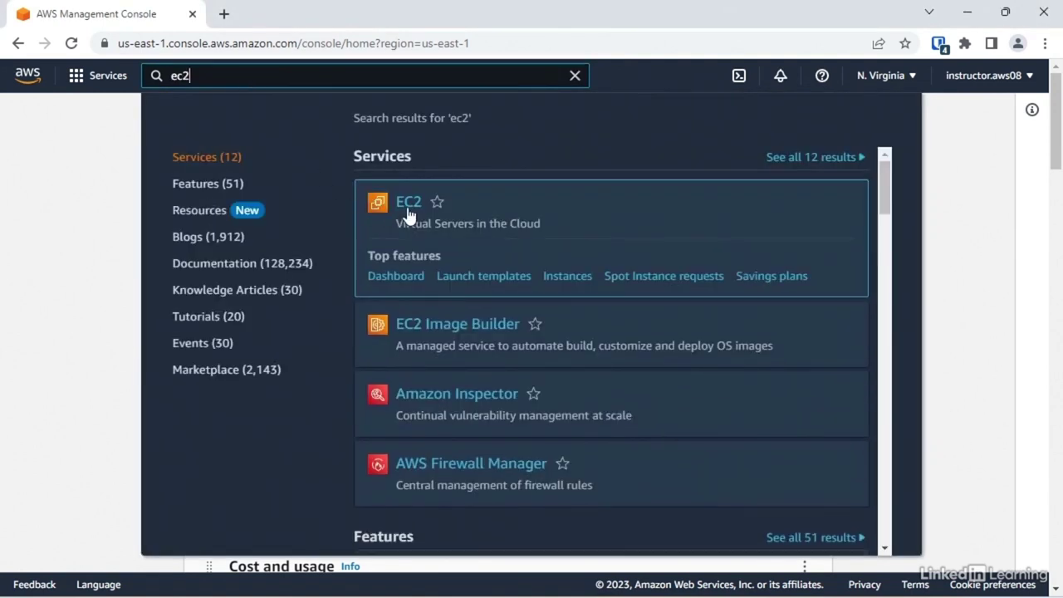
click(408, 204)
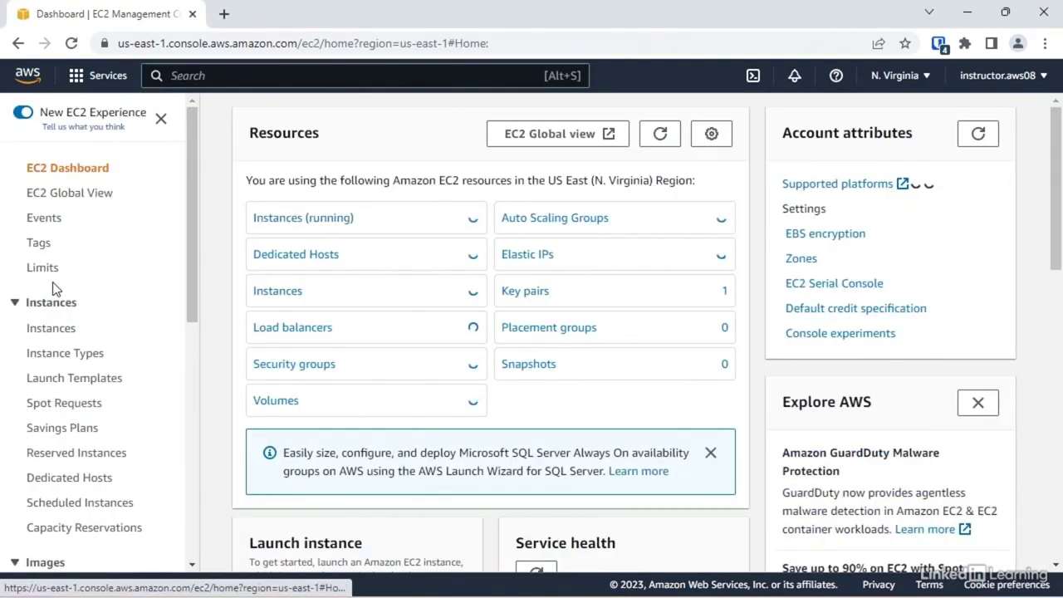
click(66, 332)
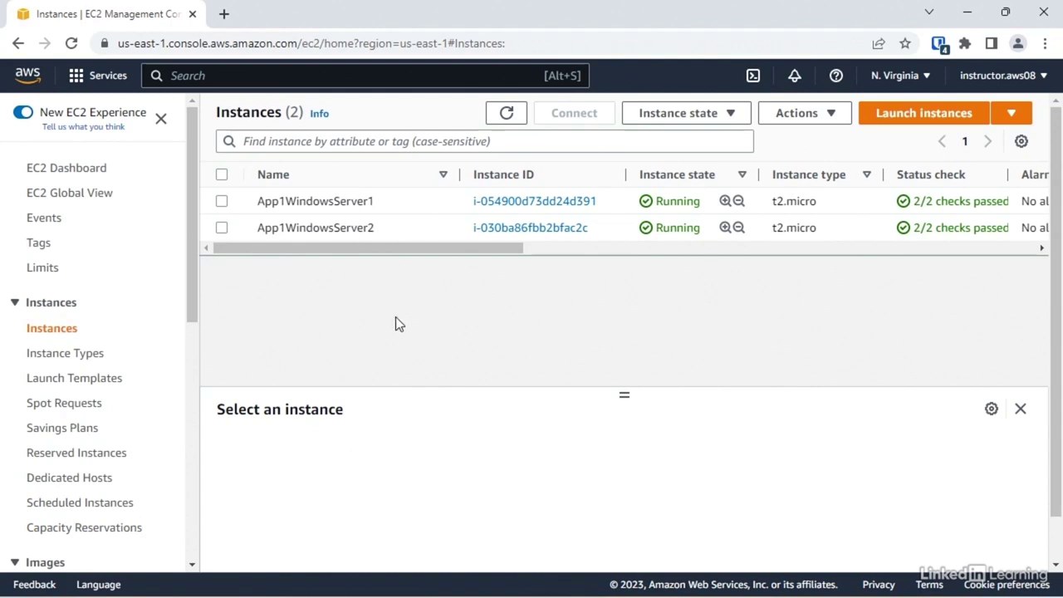
- Open the EC2 Load Balancers list, which is currently empty
mouse_move(386, 229)
drag(193, 249, 187, 488)
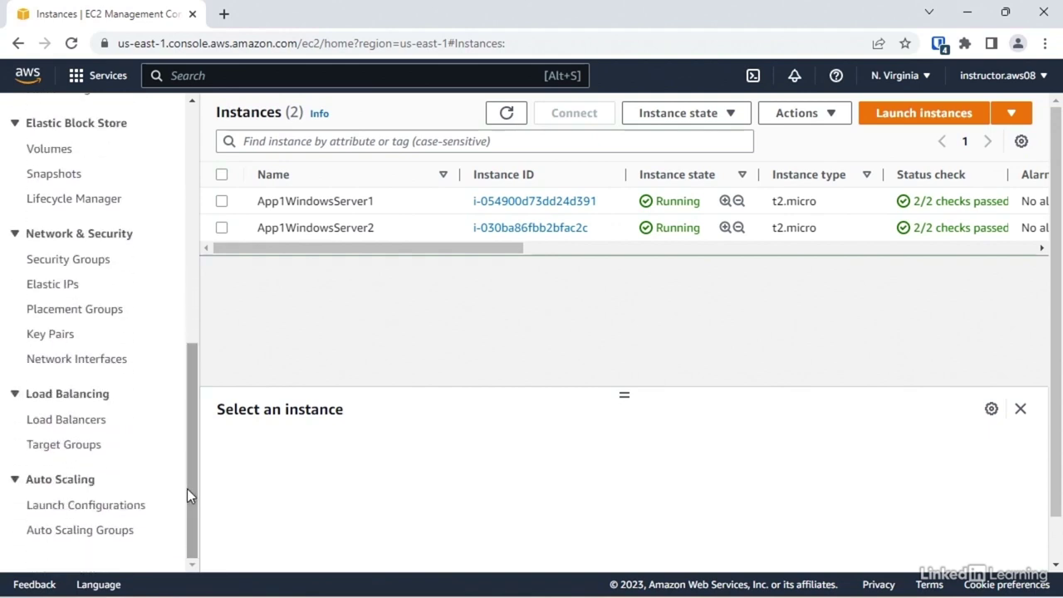
click(89, 425)
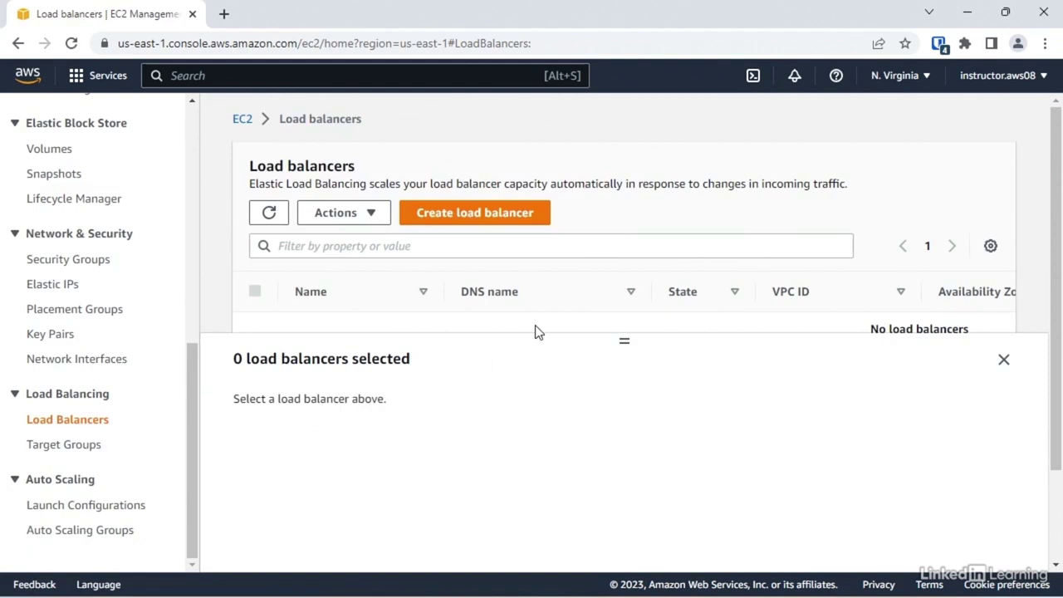
- Begin creating a load balancer and compare the Application, Network and Gateway types
click(475, 220)
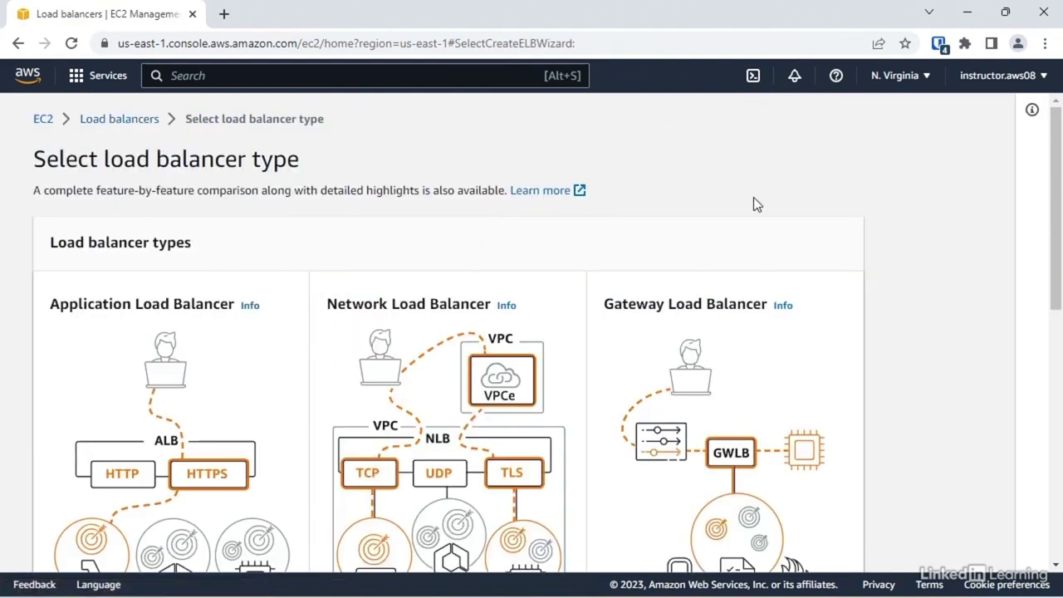
drag(1054, 176, 1055, 248)
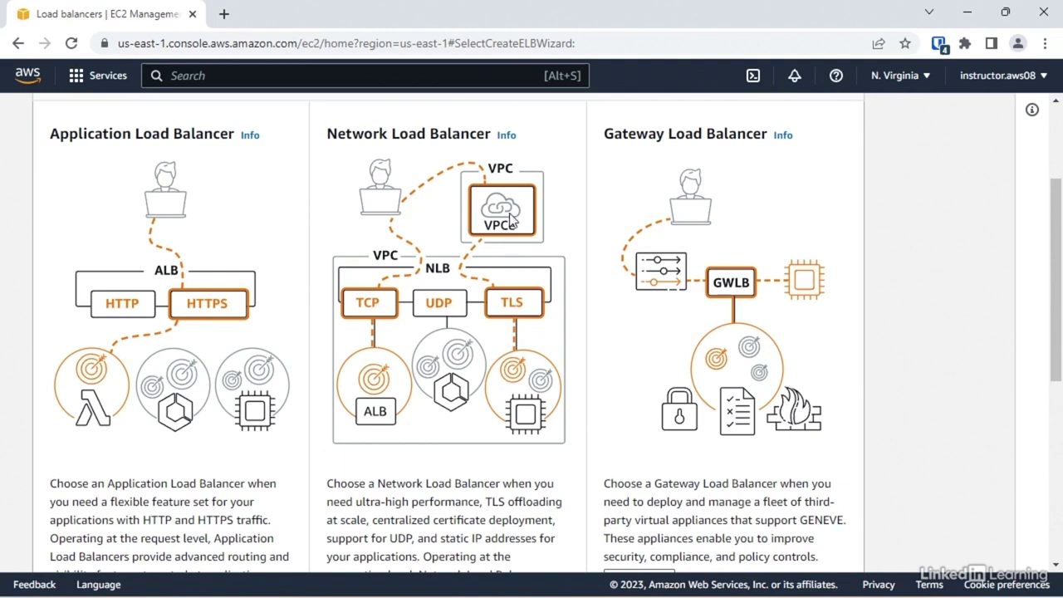
drag(1054, 262, 1054, 329)
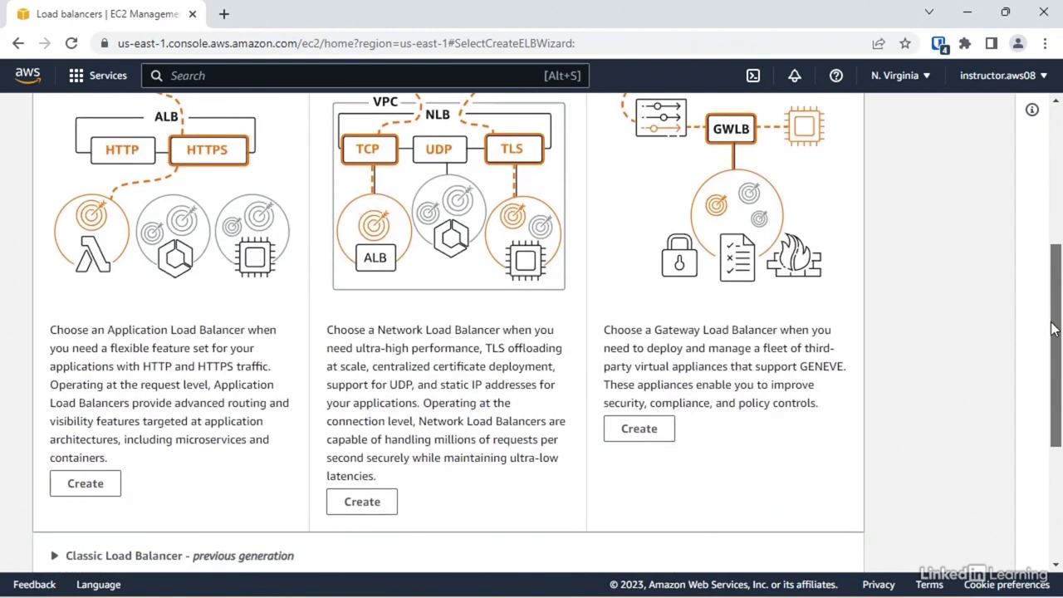
- Choose Network Load Balancer and name it App1LB1, keeping internet-facing IPv4 defaults
click(361, 503)
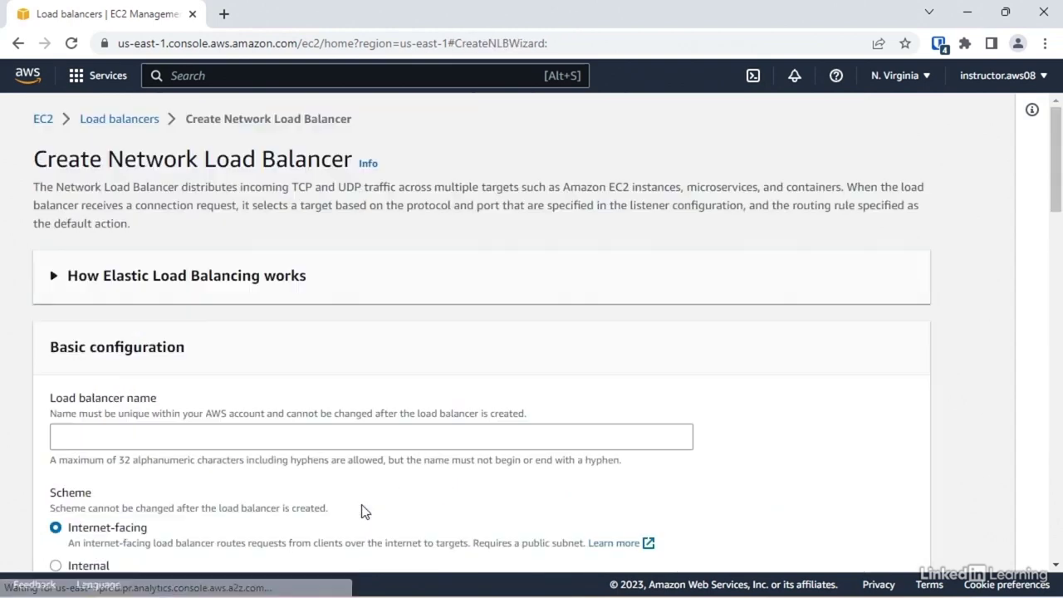
click(438, 432)
text(A)
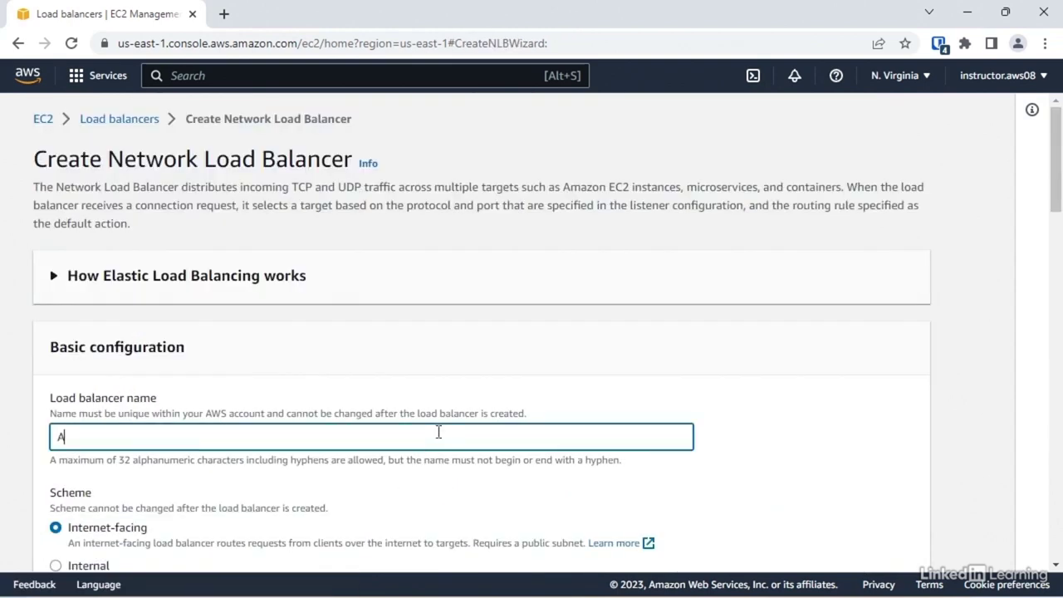
text(pp1LB1)
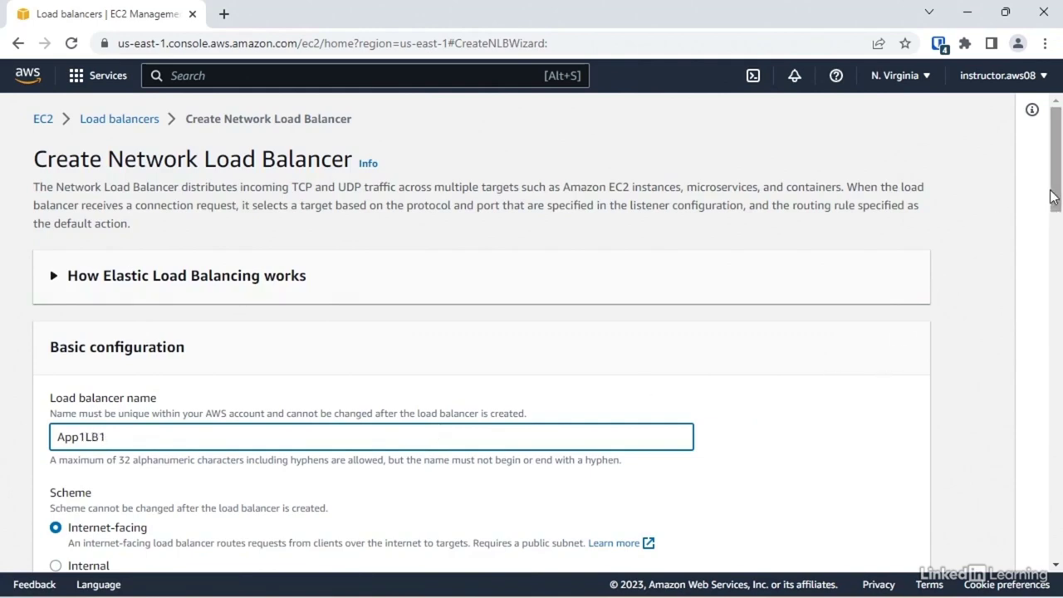
drag(1053, 194, 1053, 261)
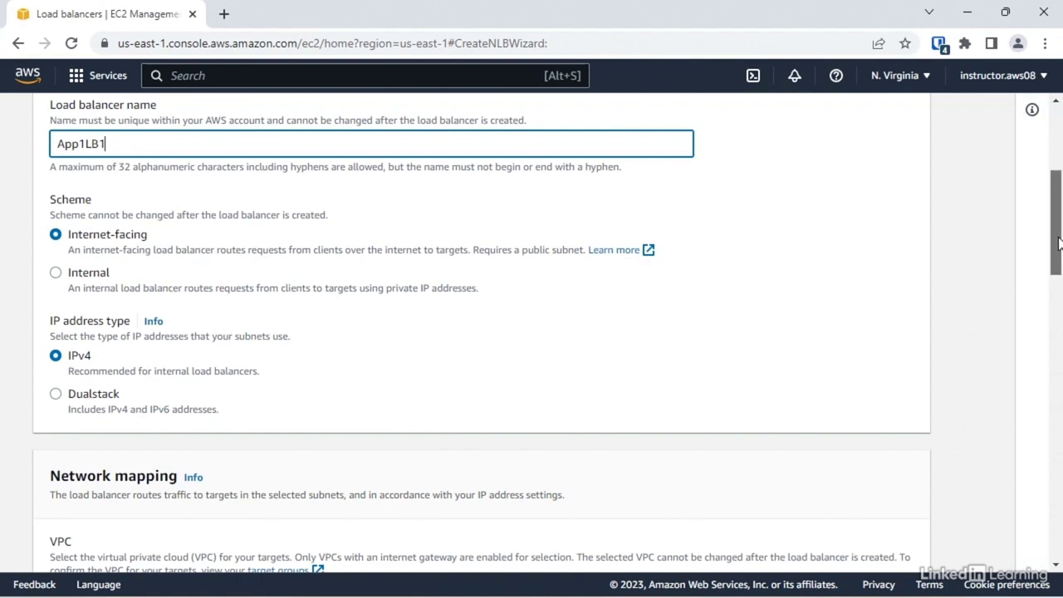
- Place the load balancer in VPC1 and enable the us-east-1c (use1-az2) mapping on Subnet1
scroll(1058, 242, down, 4)
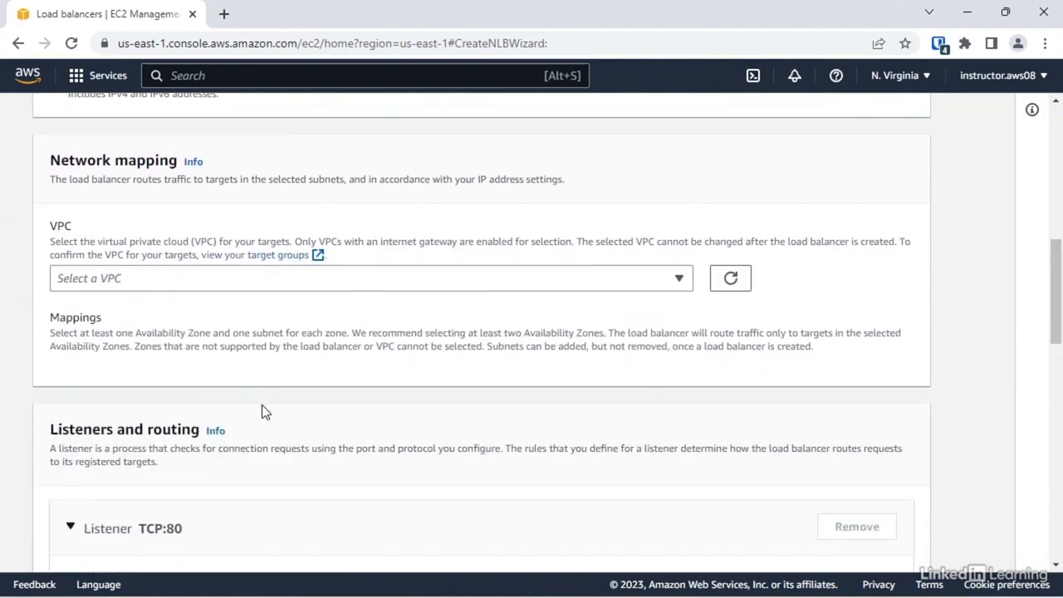
click(287, 285)
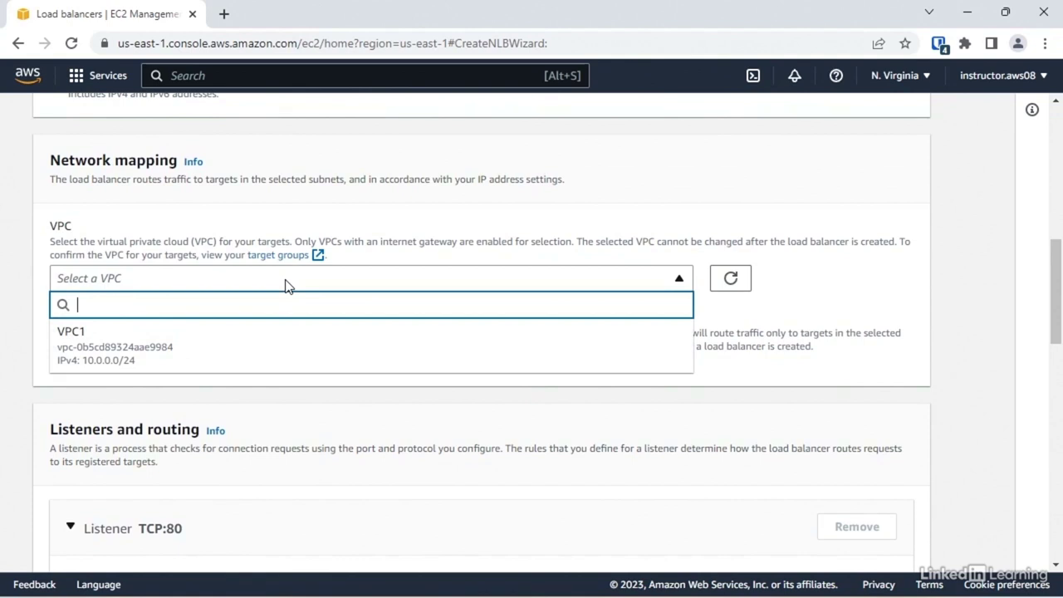
click(121, 344)
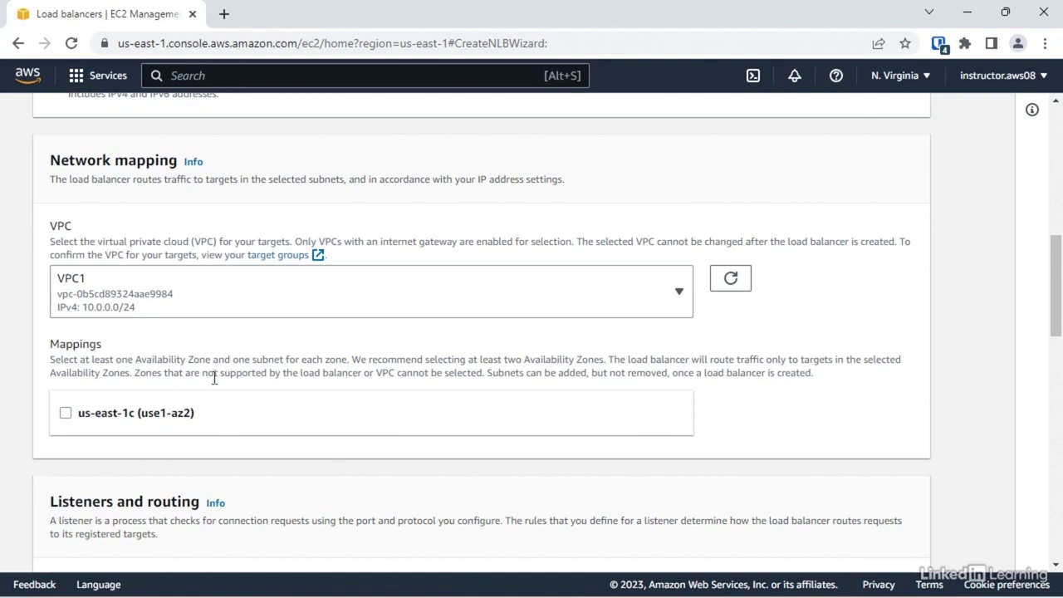
drag(132, 363, 133, 391)
click(169, 376)
click(66, 414)
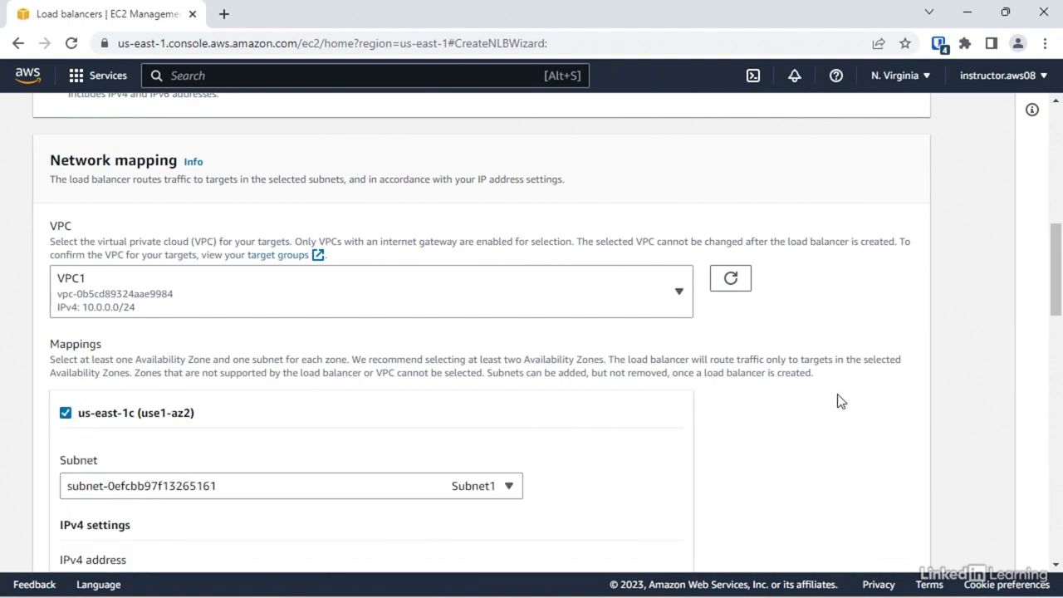
drag(1055, 280, 1056, 389)
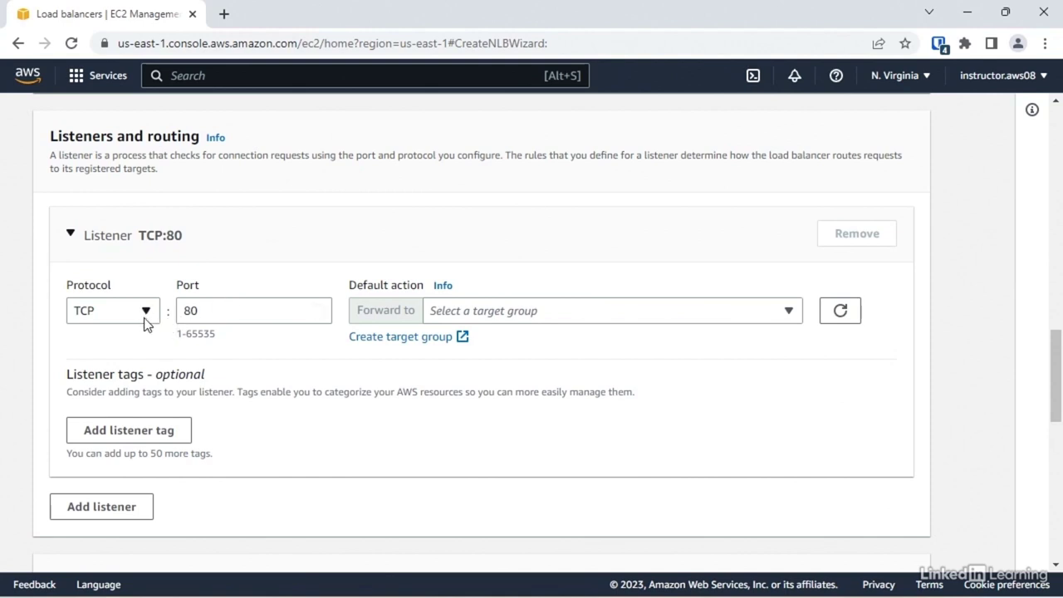
click(209, 311)
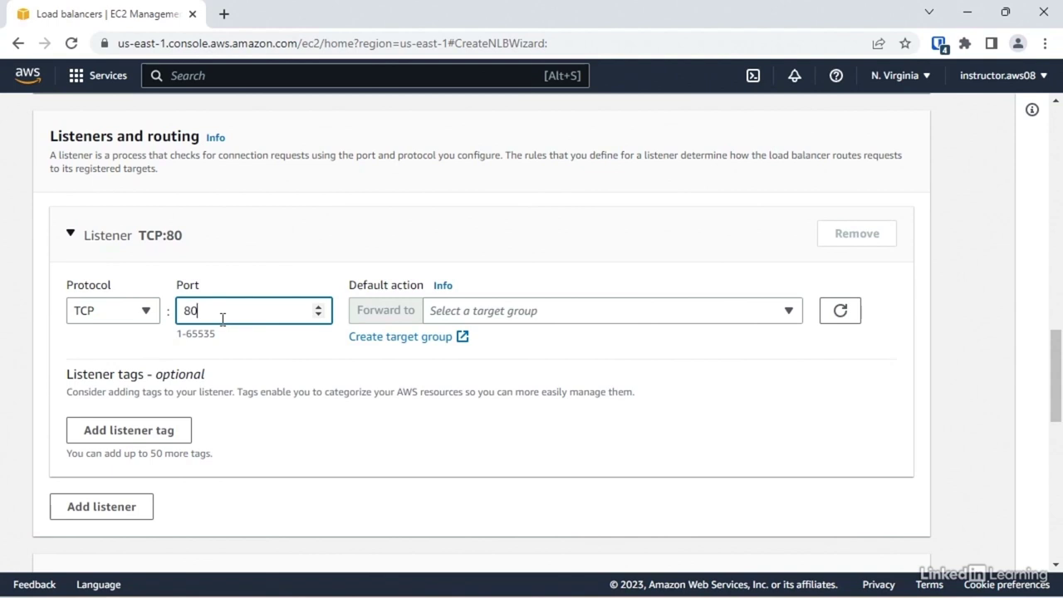
click(502, 314)
click(502, 315)
click(502, 315)
click(502, 315)
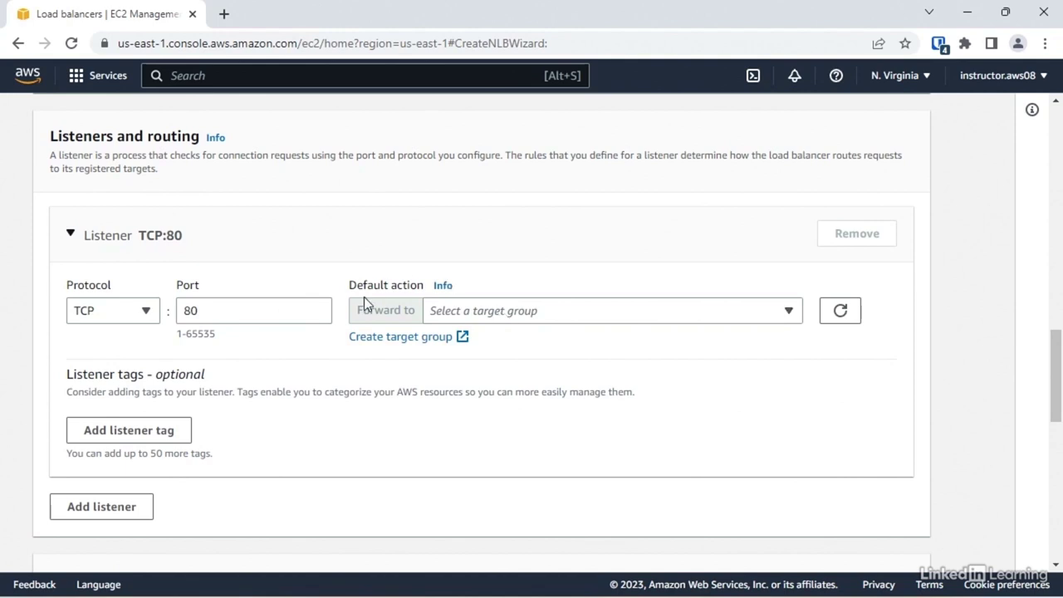
- Start a new target group and name it App1TargetGroup1
click(405, 342)
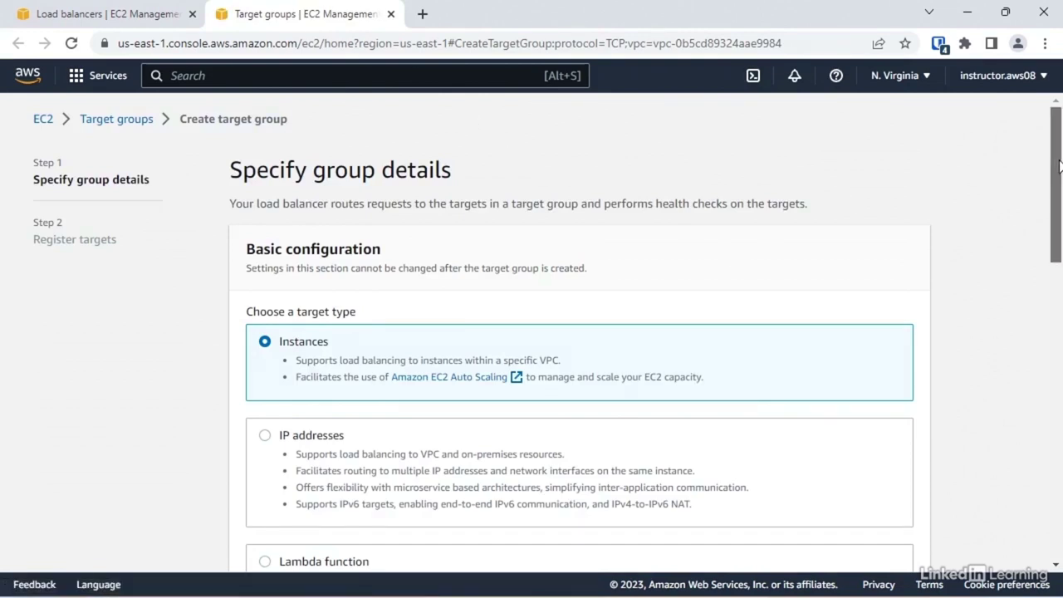
drag(1059, 166, 1059, 191)
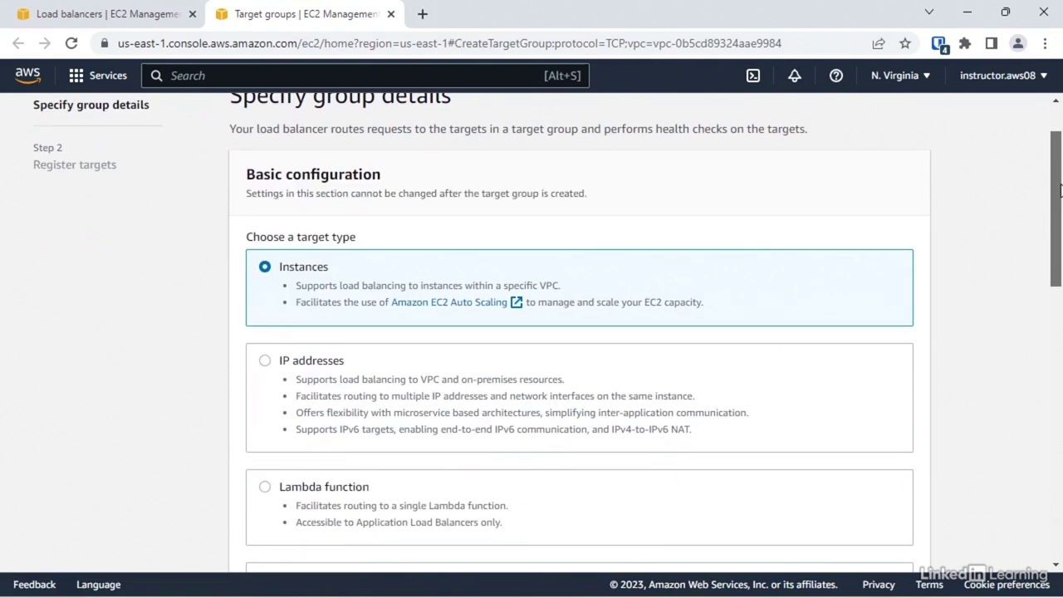
scroll(1059, 191, down, 1)
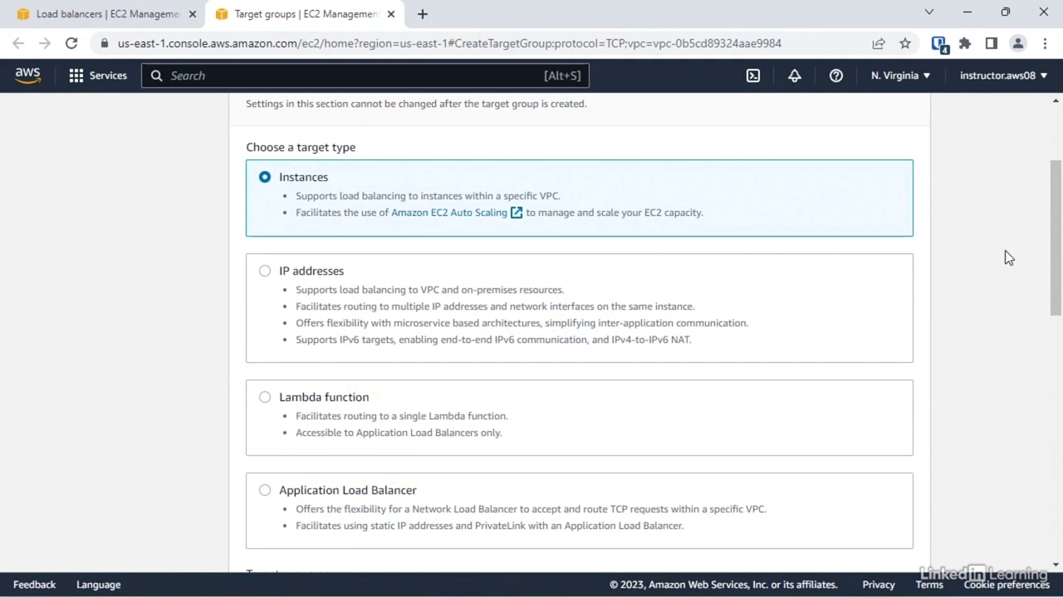
drag(1059, 235, 1060, 302)
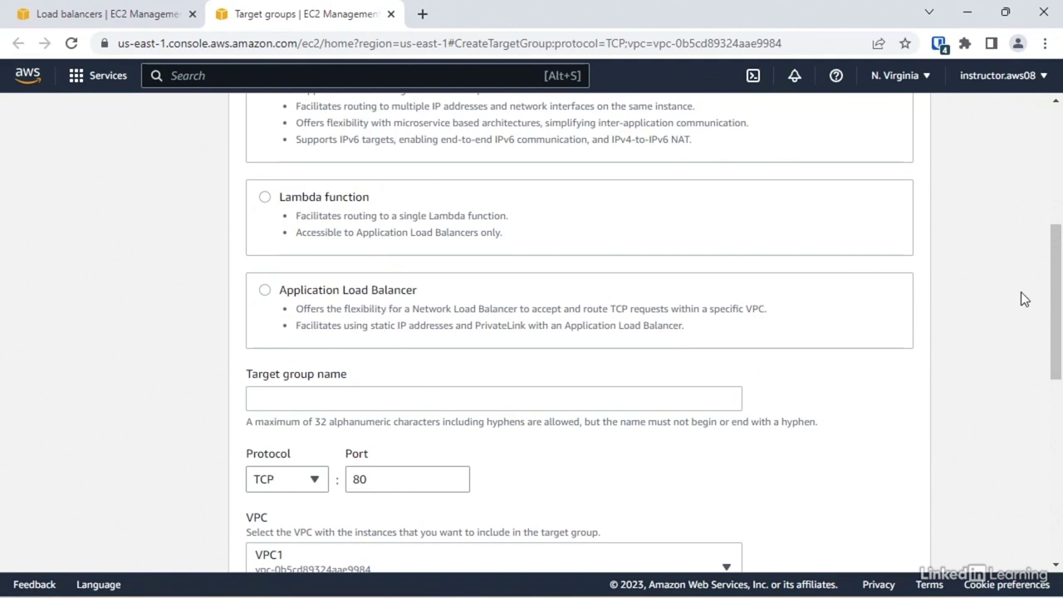
mouse_move(1054, 300)
mouse_down()
mouse_move(1048, 225)
mouse_move(1046, 363)
mouse_up()
click(537, 212)
text(App)
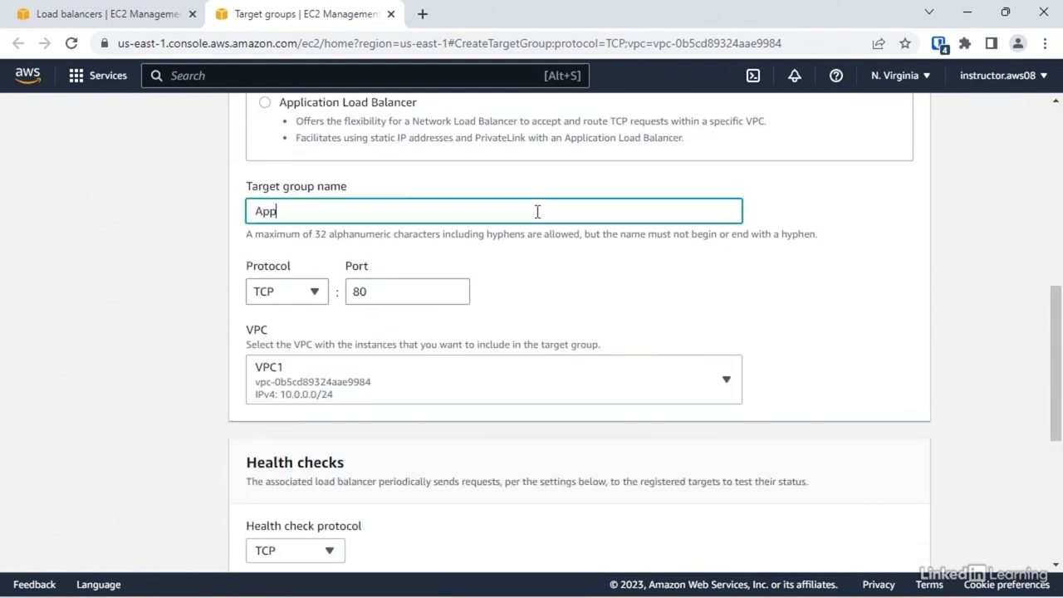
text(1TargetGroup1)
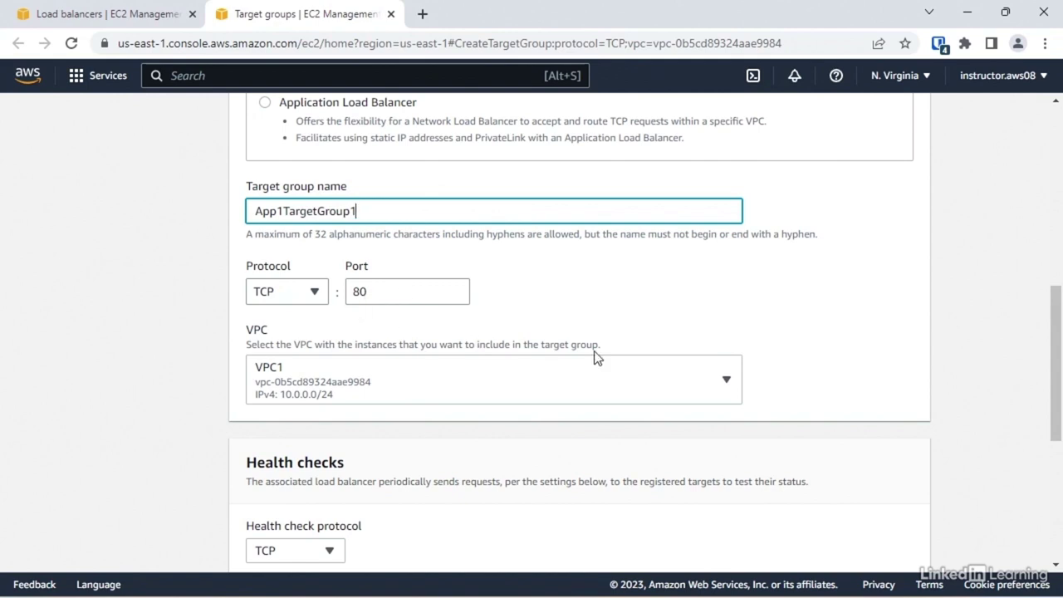
- Set the health check protocol to HTTP with path / and continue to Register targets
drag(1056, 371, 1057, 479)
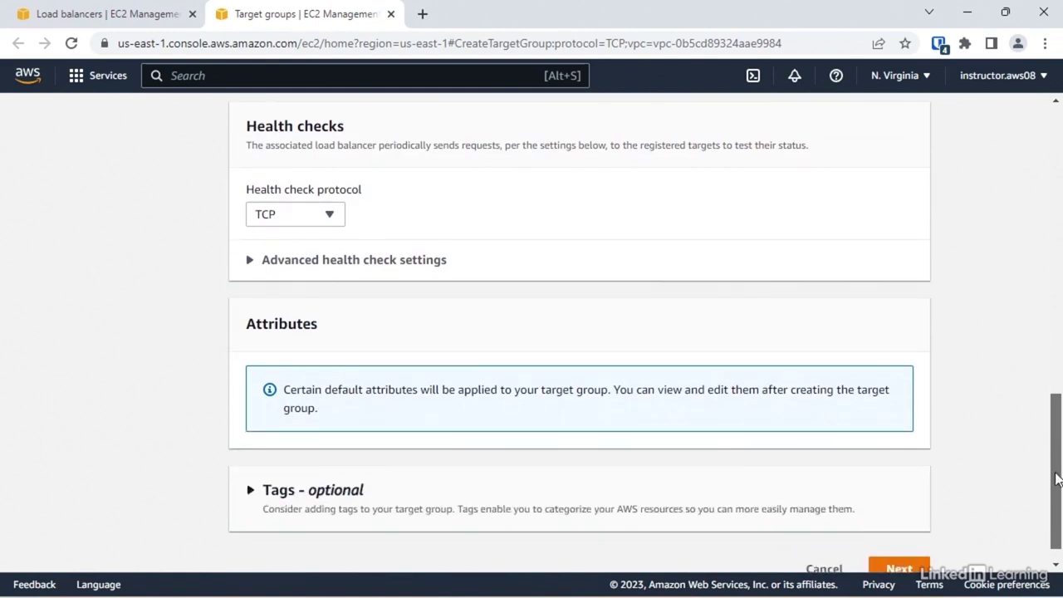
click(387, 264)
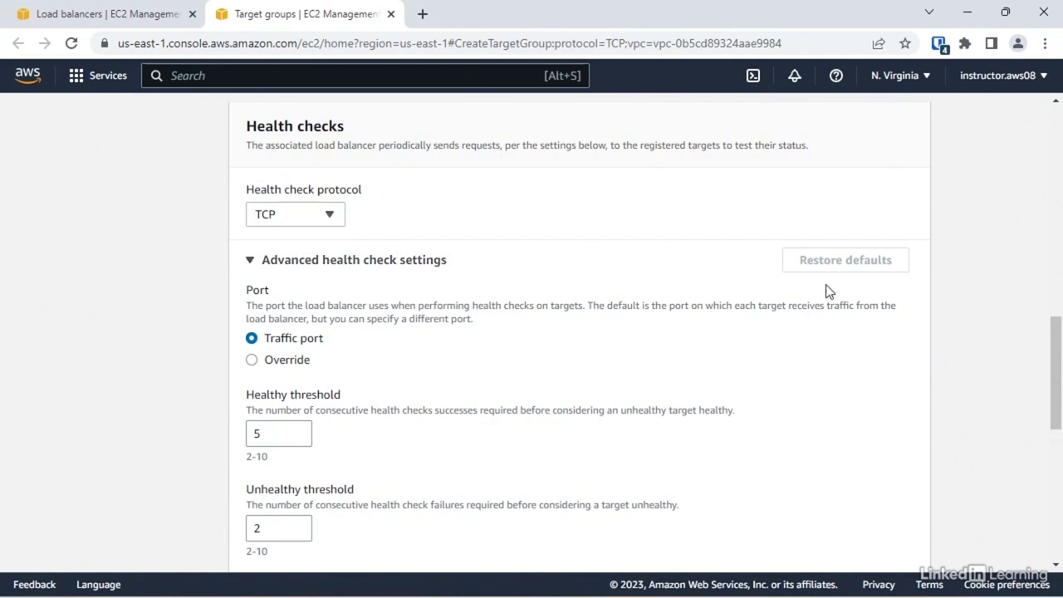
scroll(1044, 398, down, 1)
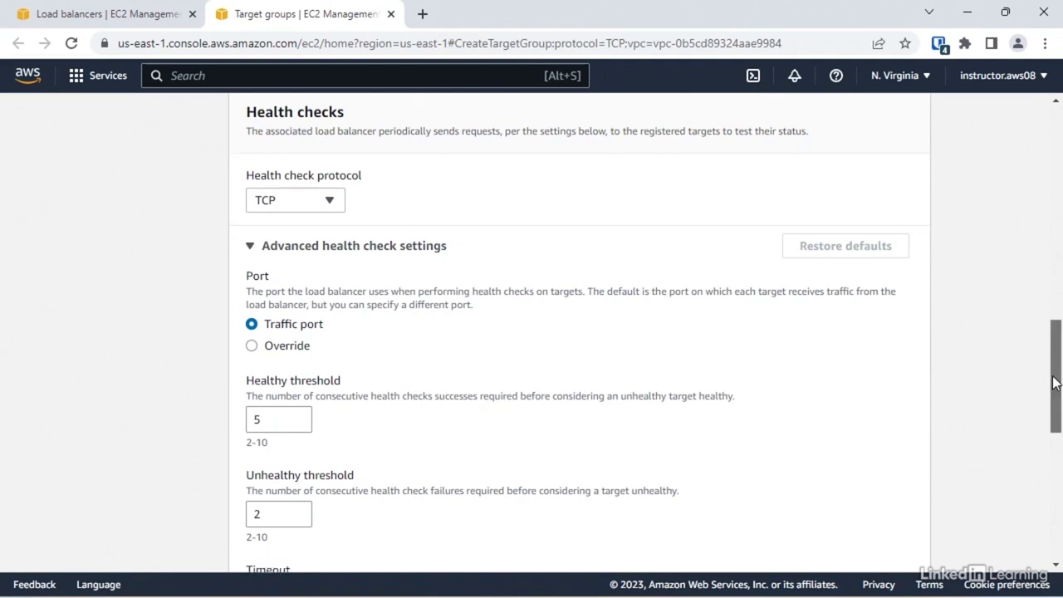
scroll(525, 320, up, 3)
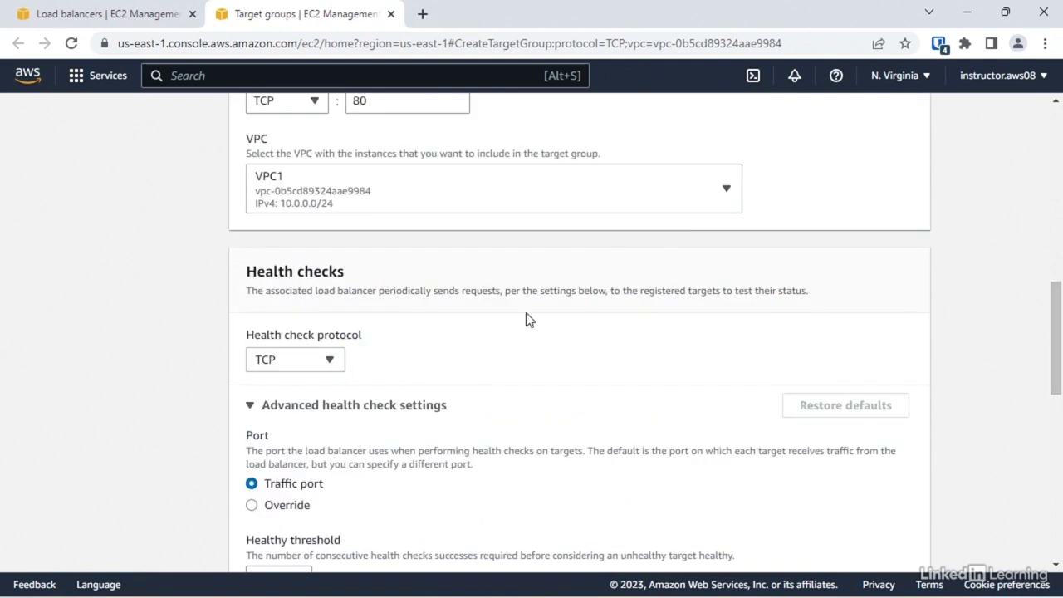
click(323, 405)
click(295, 359)
click(295, 415)
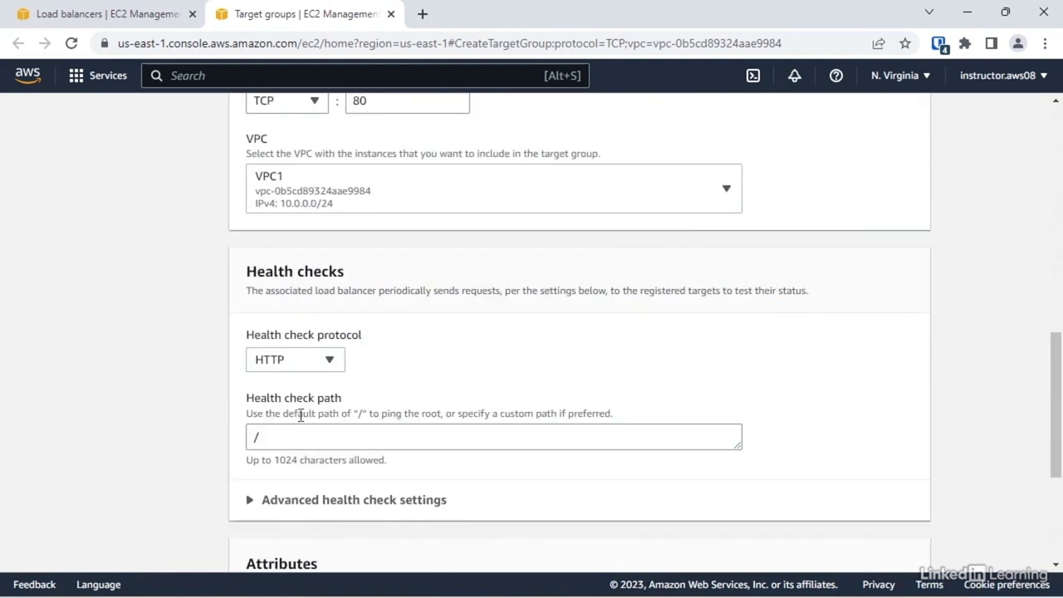
click(293, 435)
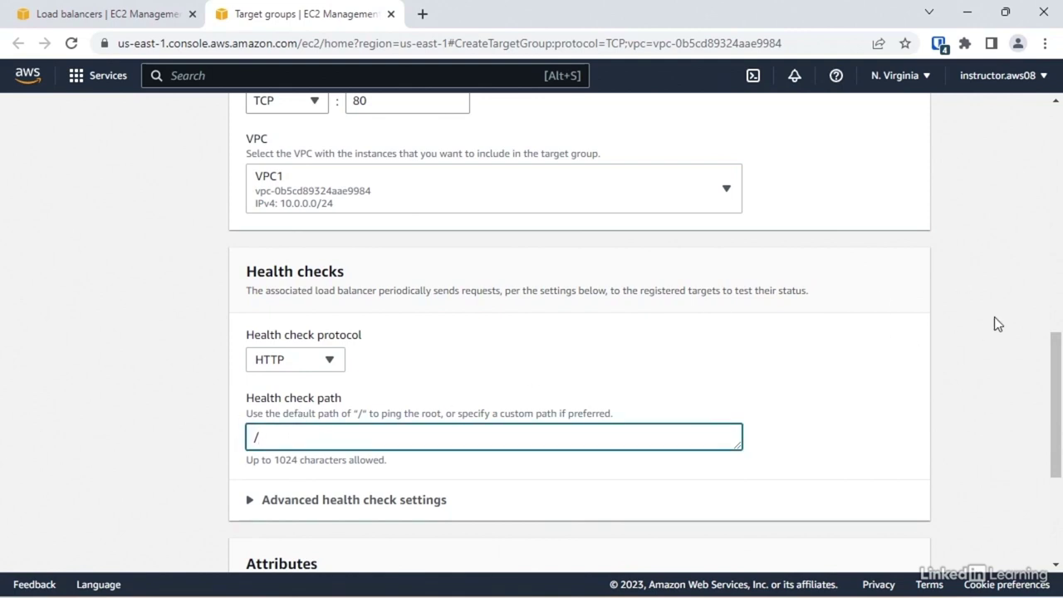
drag(1054, 382, 1054, 470)
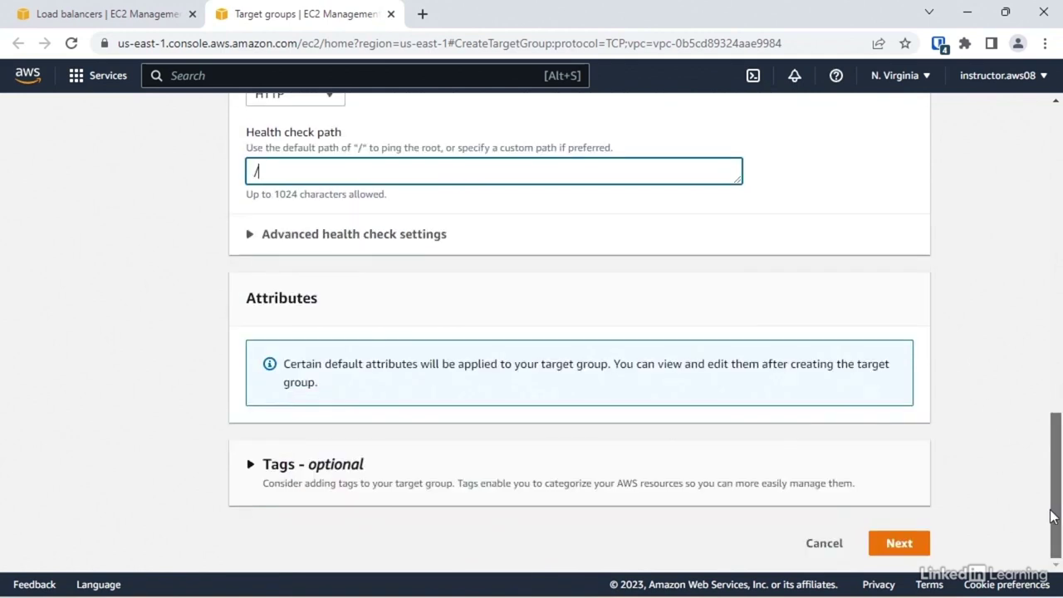
click(900, 546)
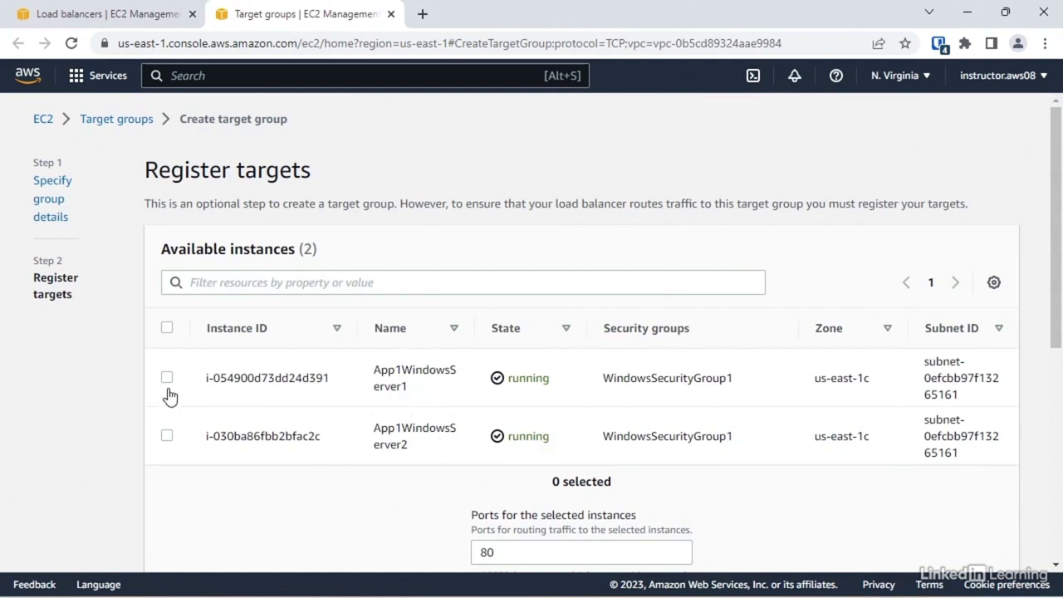
- Include both App1 Windows servers as pending targets on port 80 and create App1TargetGroup1
click(167, 377)
click(167, 436)
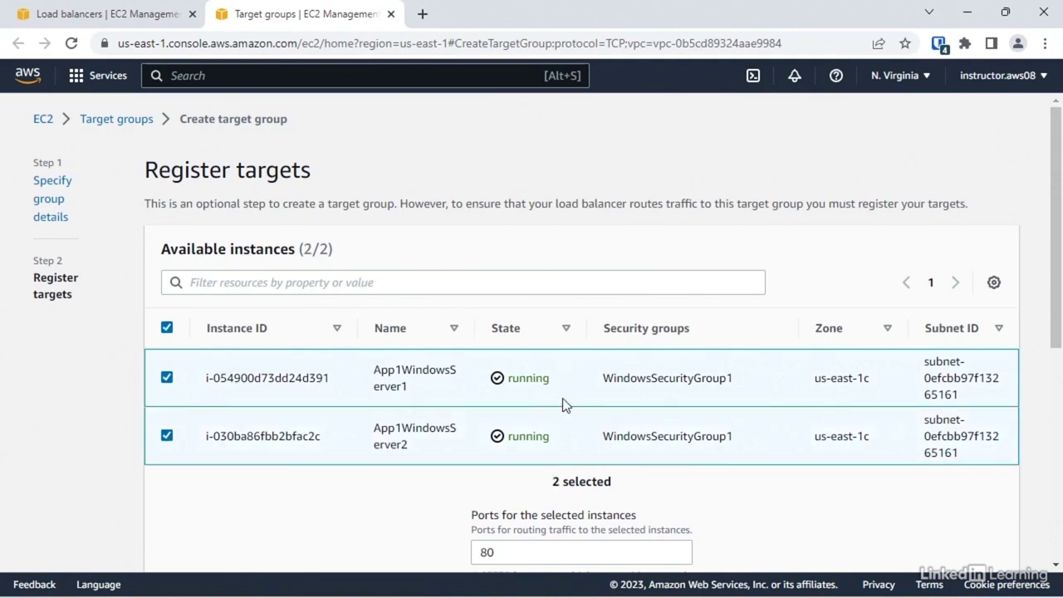
drag(1055, 332, 1055, 445)
click(573, 392)
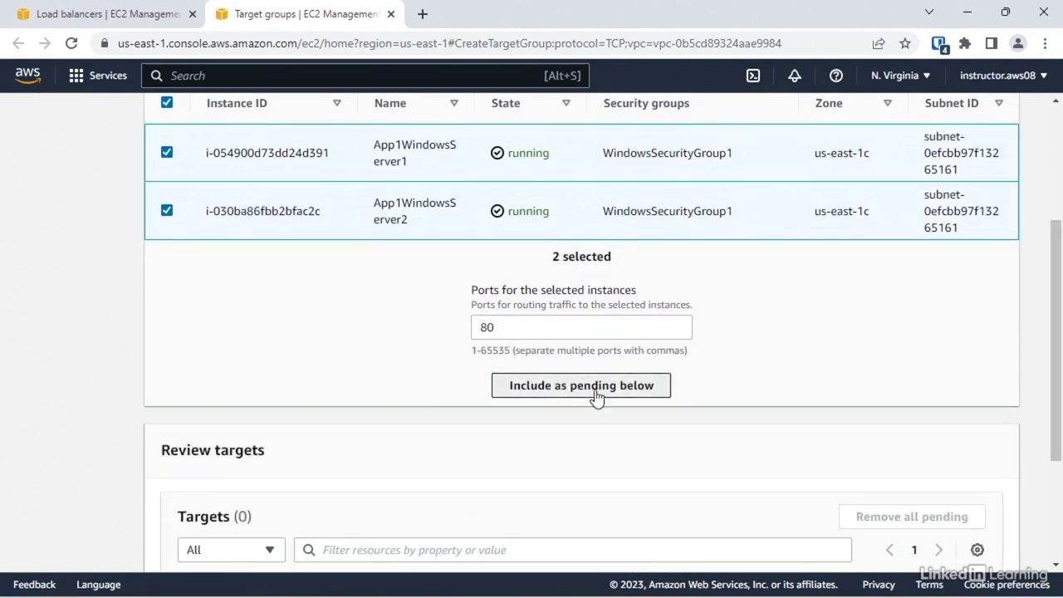
drag(1057, 343, 1055, 445)
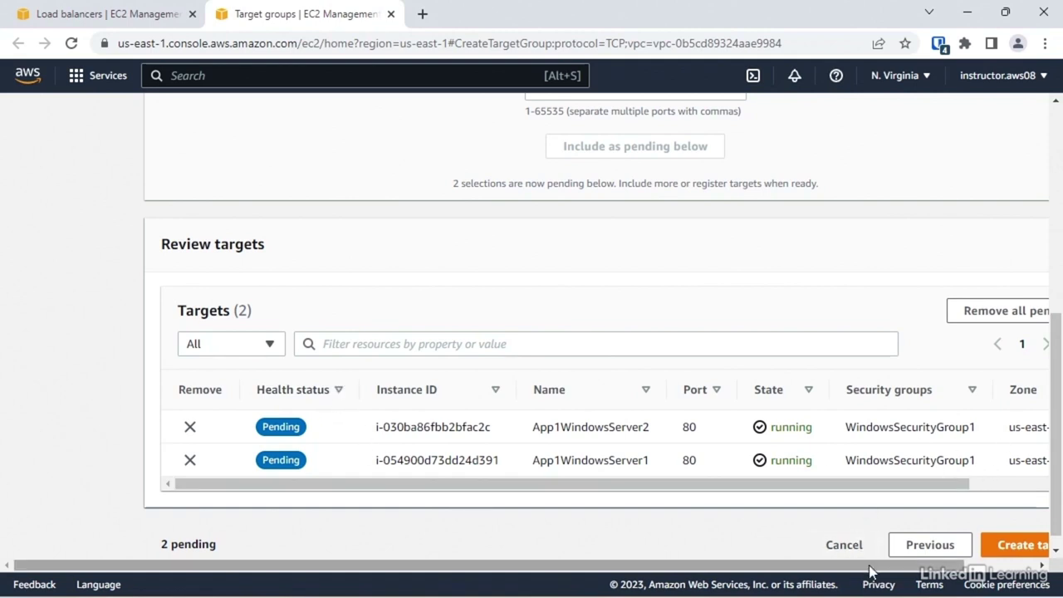
drag(869, 565, 945, 566)
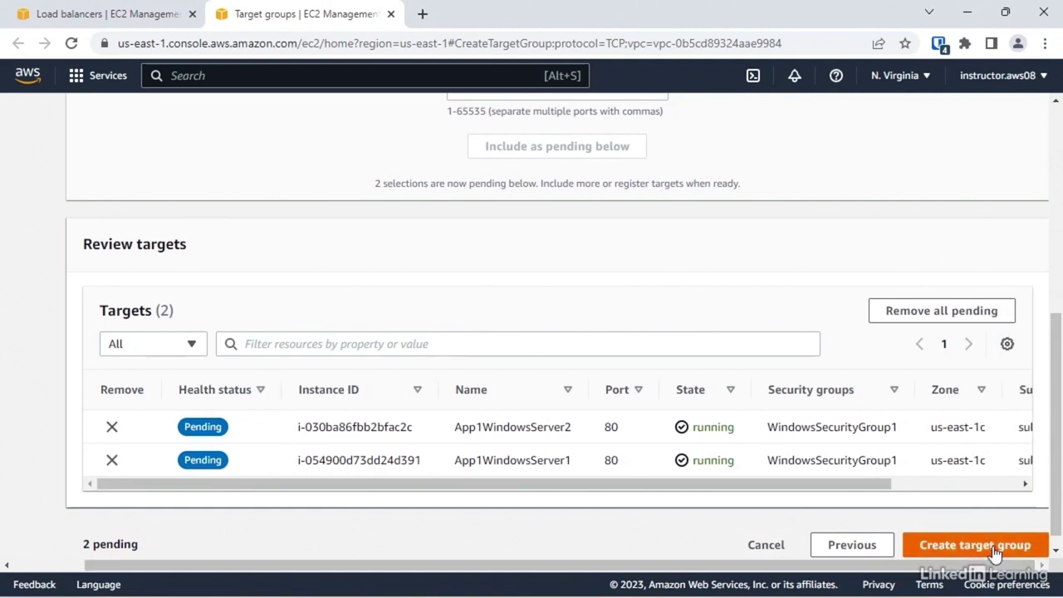
click(994, 548)
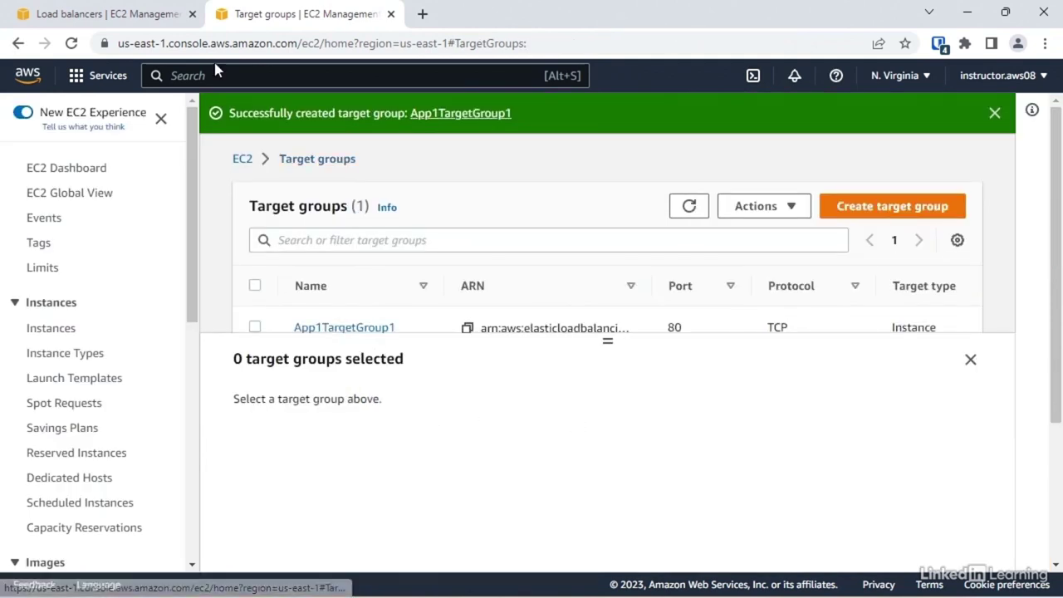
- Forward the TCP:80 listener to App1TargetGroup1 after refreshing, and create App1LB1
click(153, 18)
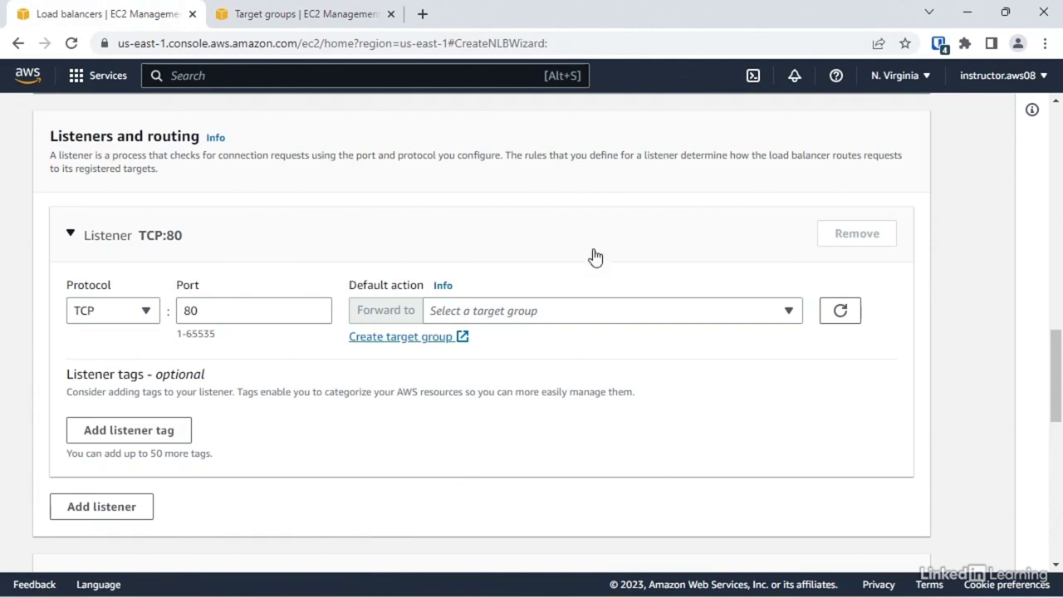
click(847, 313)
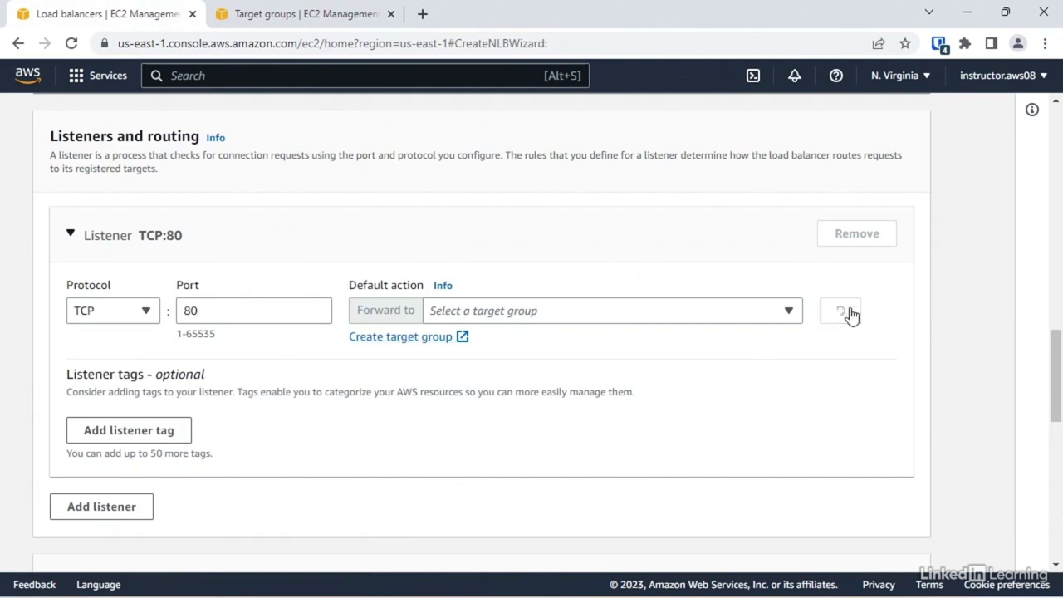
click(790, 313)
click(493, 371)
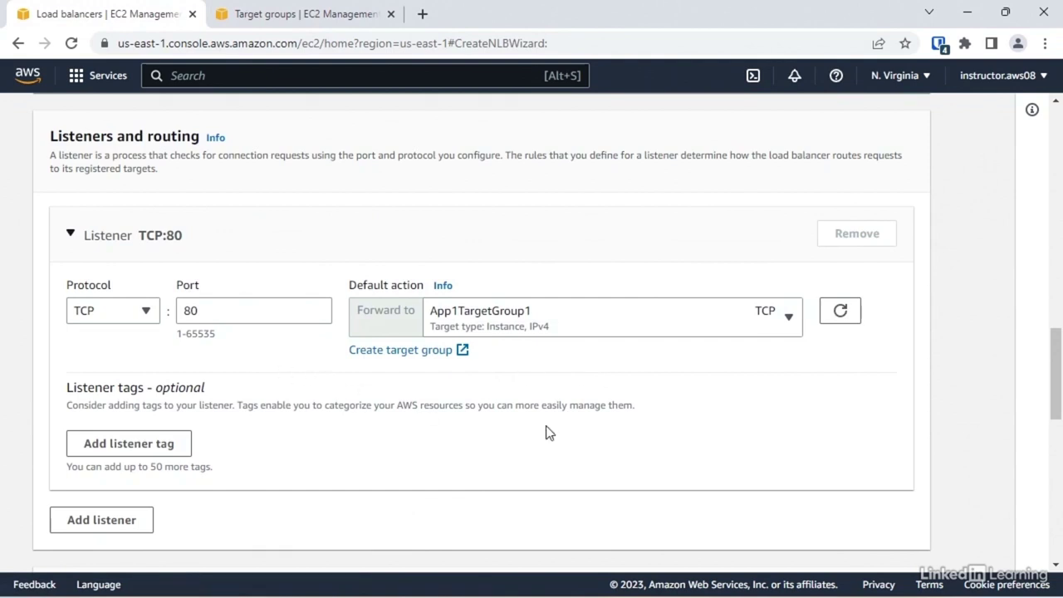
drag(1051, 368, 1052, 473)
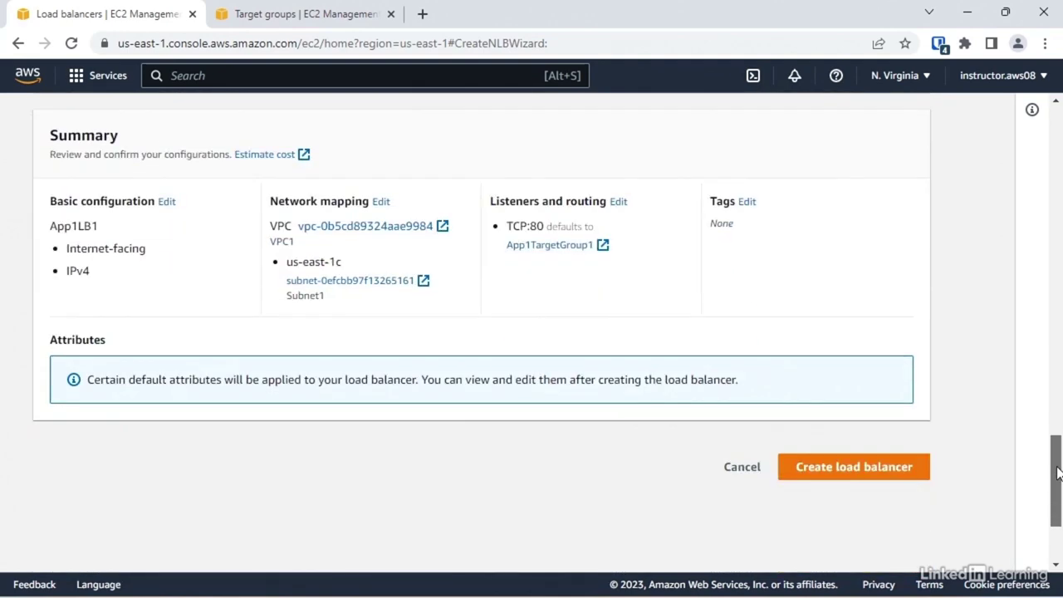
click(887, 467)
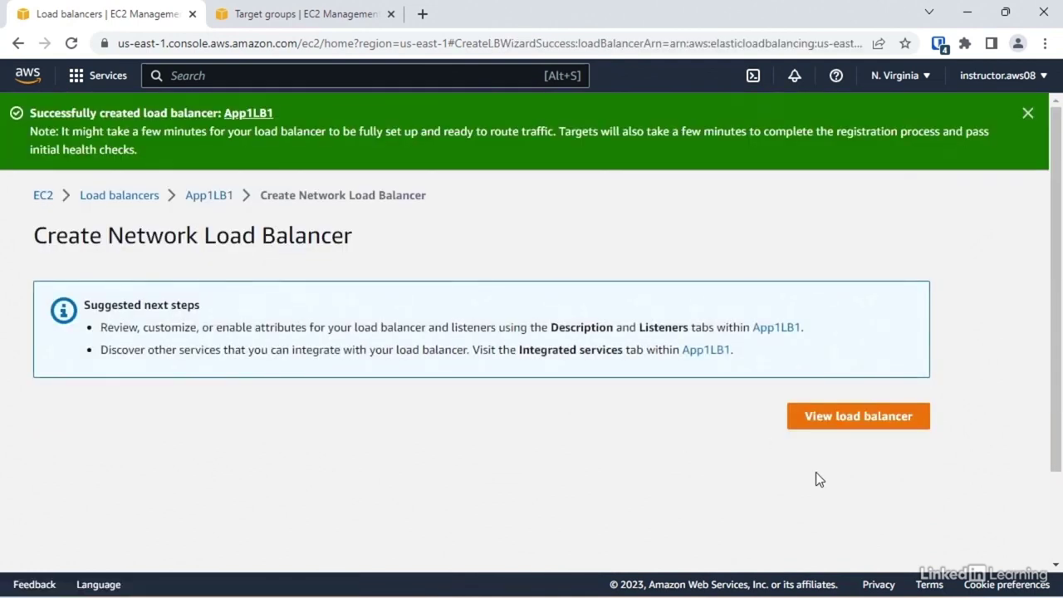
- Go to the Load balancers list and open App1LB1's details, showing status Provisioning
click(864, 420)
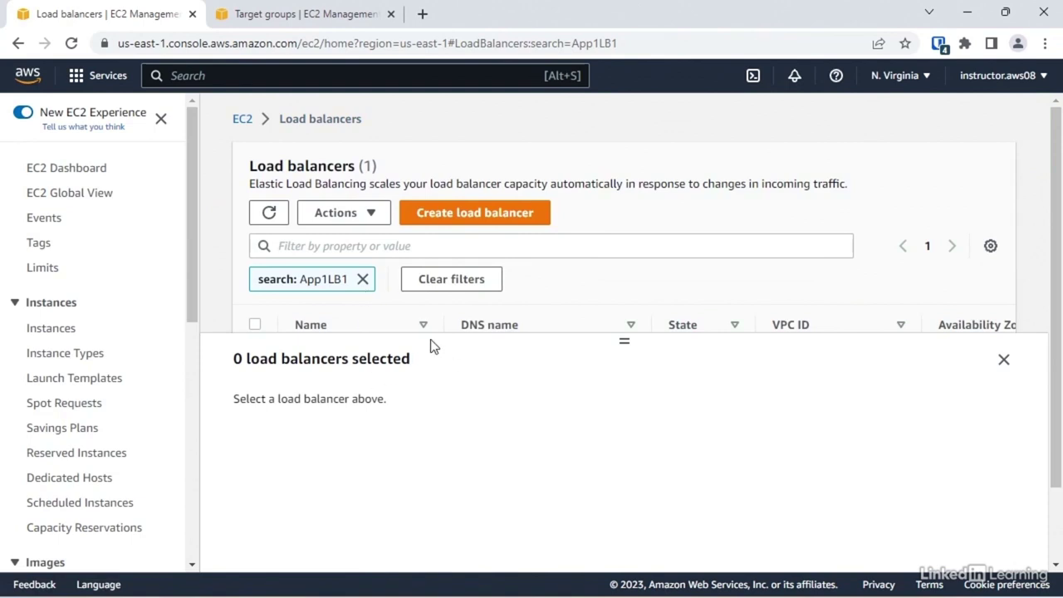
drag(622, 339, 627, 444)
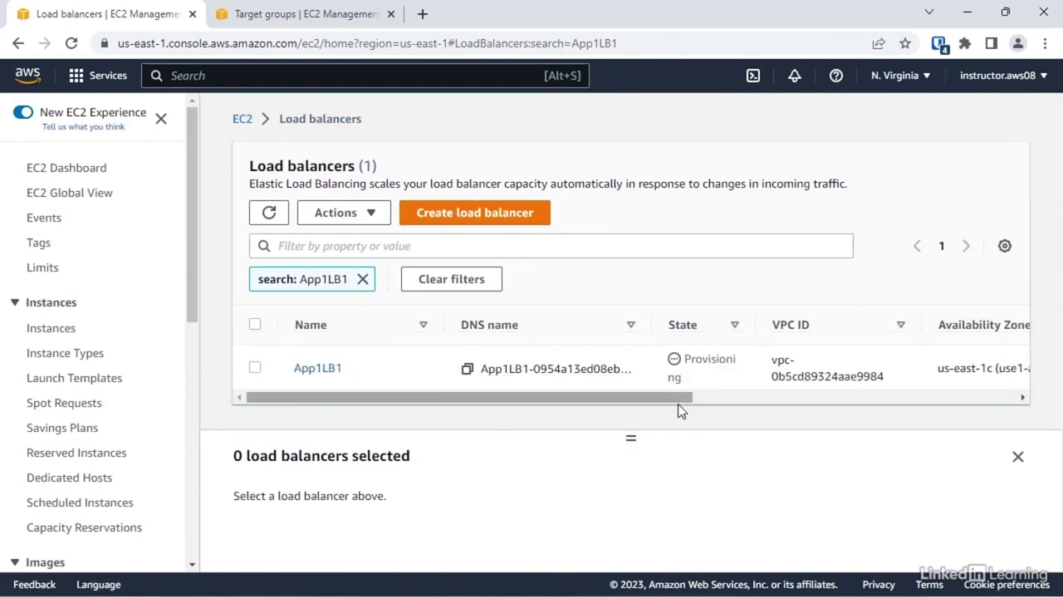
click(316, 367)
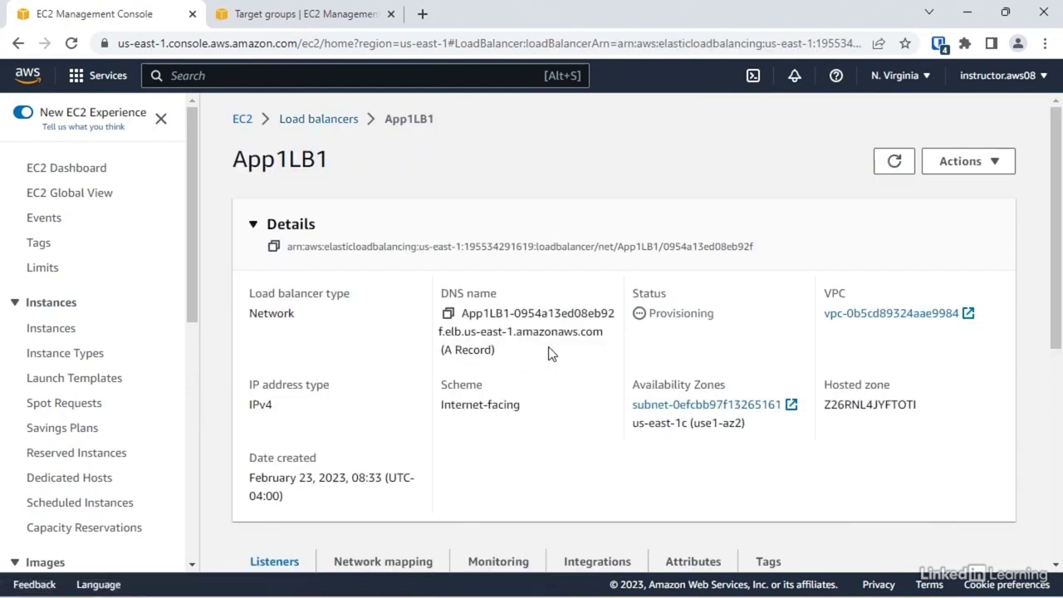
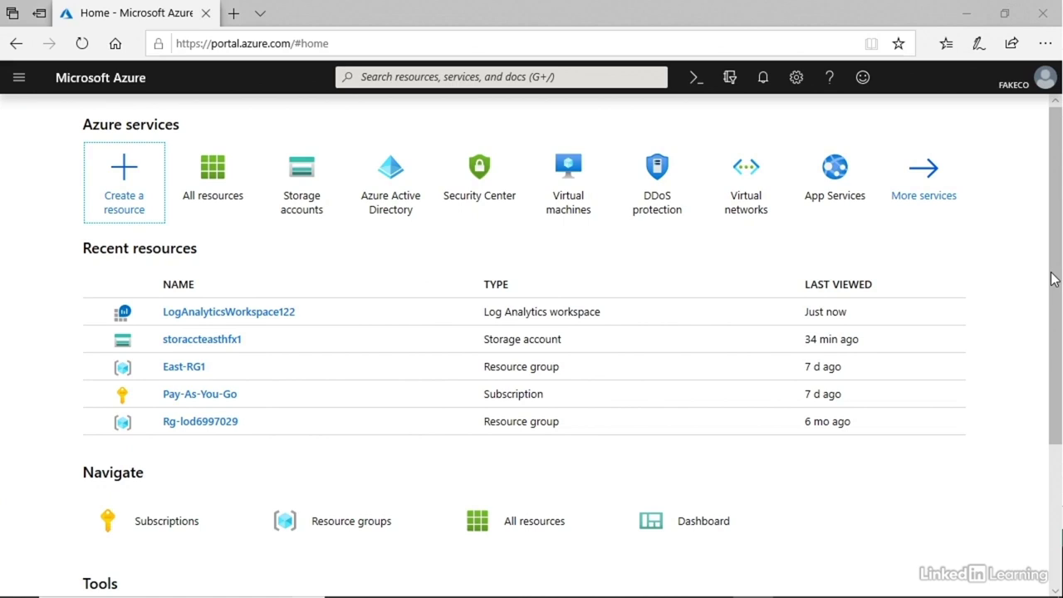
- From All resources, open LogAnalyticsWorkspace122 and view WinSrv2019-1's connection under Virtual machines
click(19, 78)
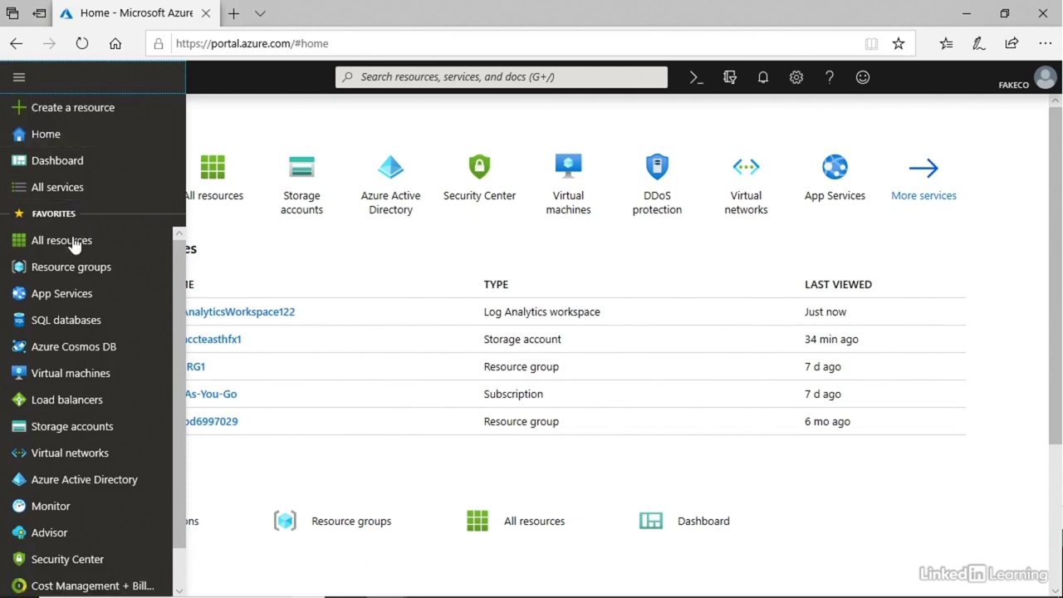
click(73, 242)
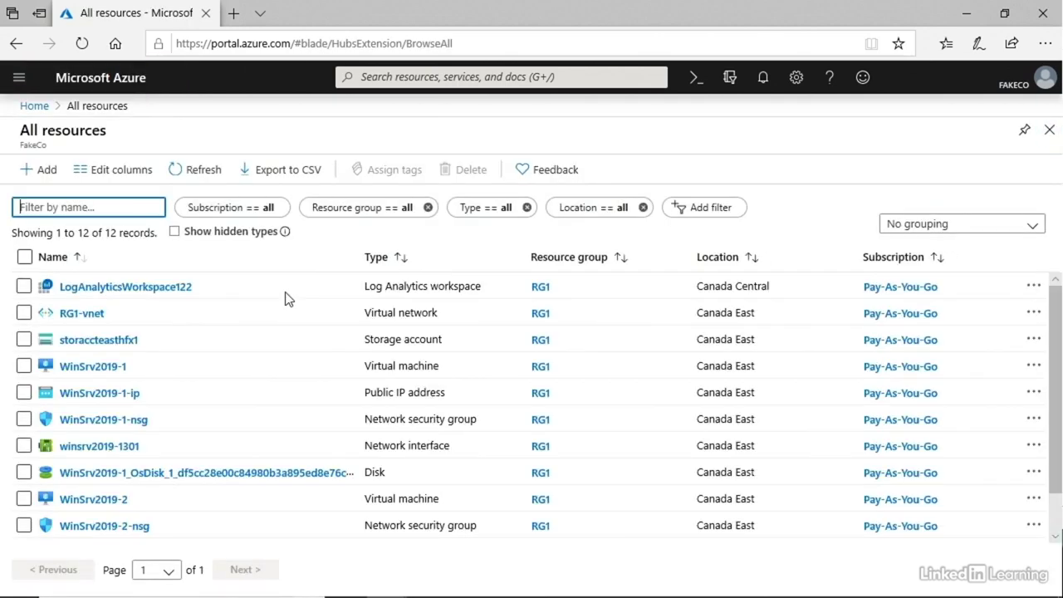
click(169, 296)
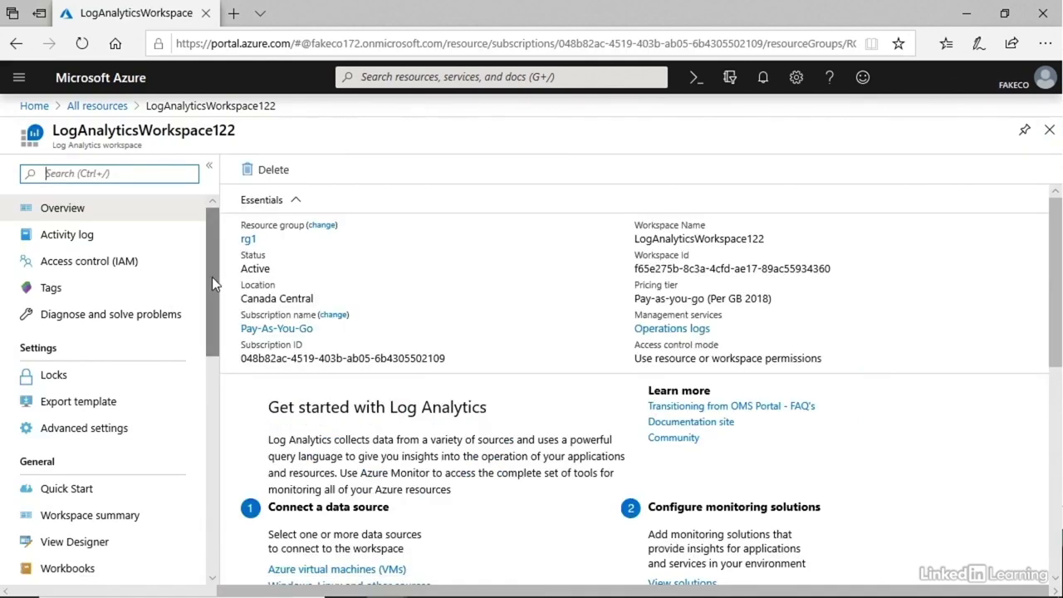
drag(212, 279, 211, 475)
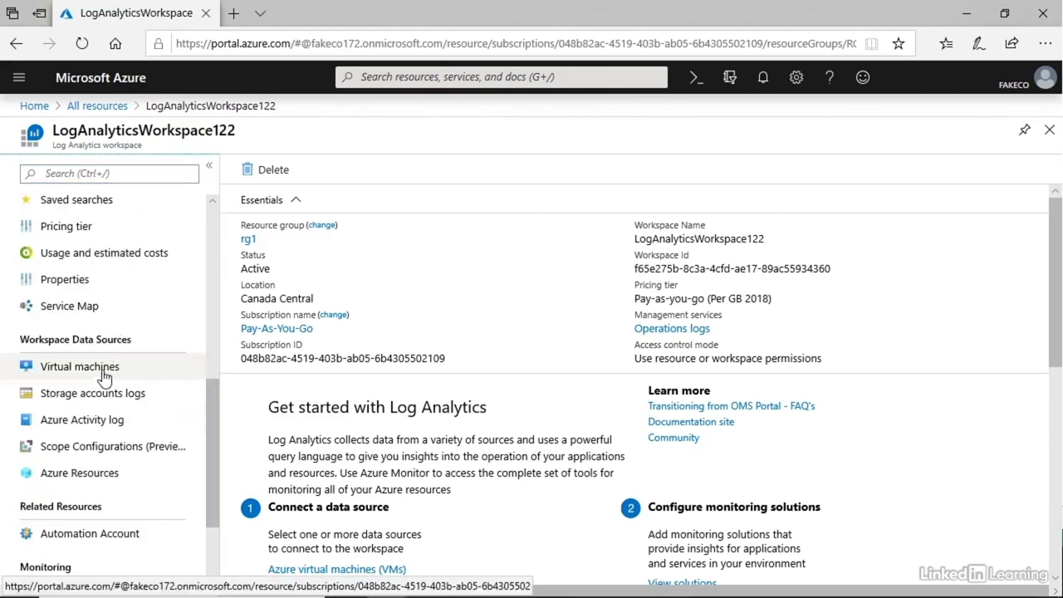
click(134, 370)
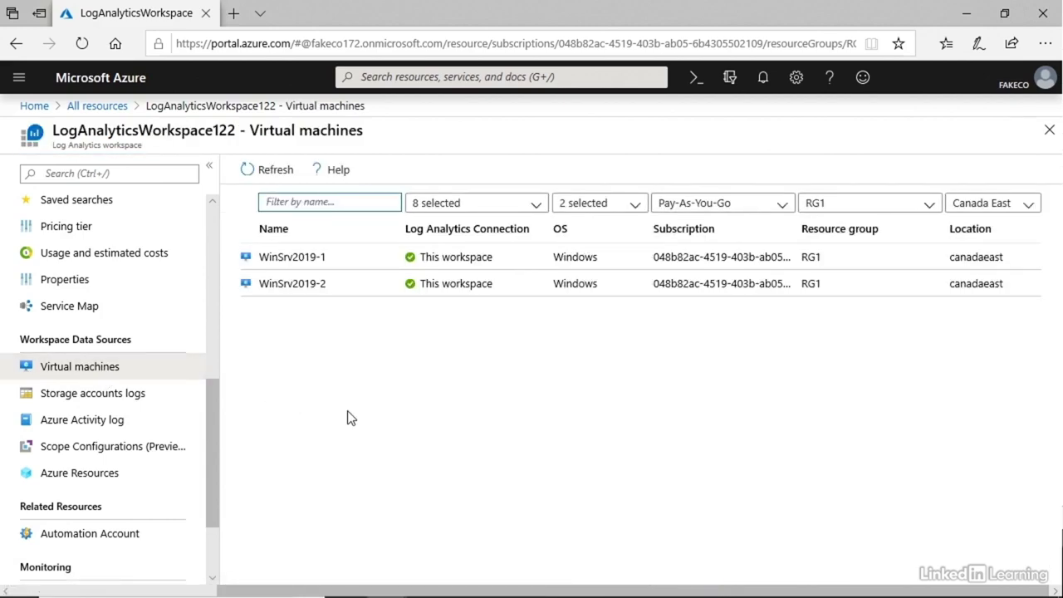
click(305, 257)
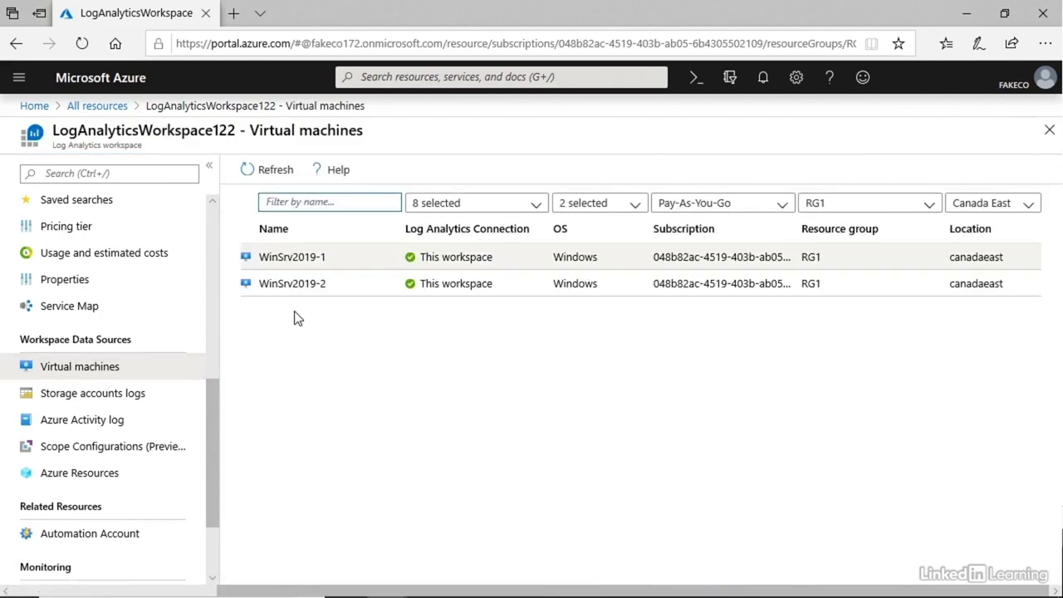
click(291, 264)
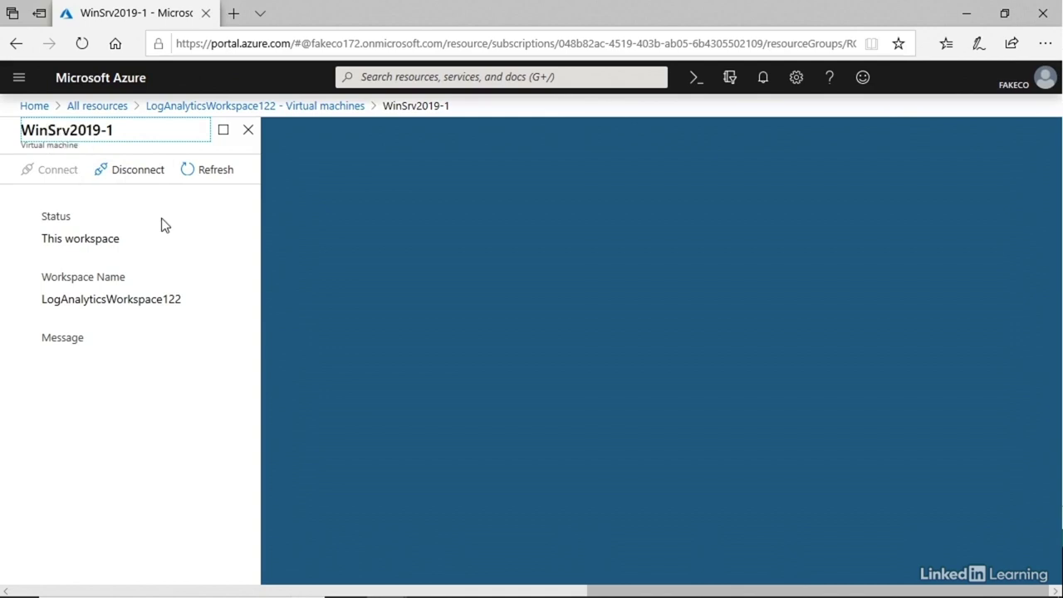
- Close WinSrv2019-1's details and launch the Log Analytics demo environment from the tutorial
click(249, 131)
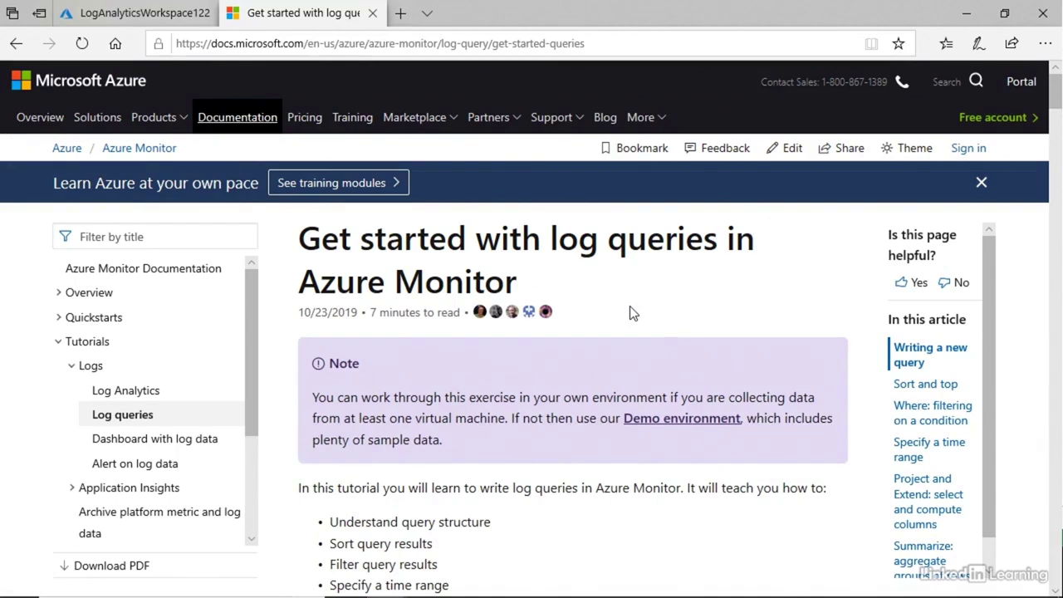
click(679, 420)
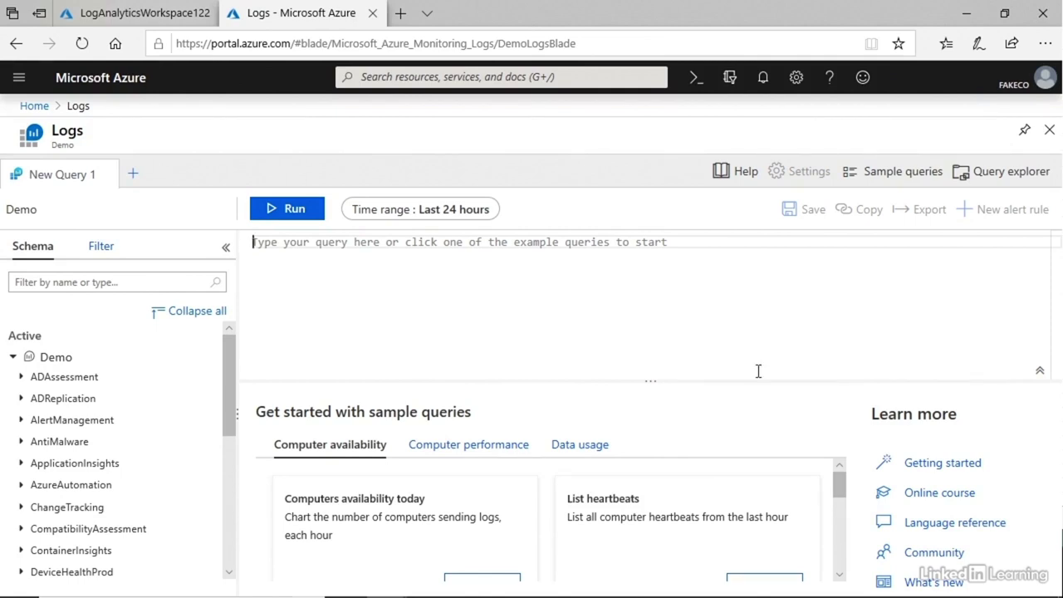
- Load the 'Computers whose security log was cleared' query from Solution Queries > Security and Audit
click(1009, 179)
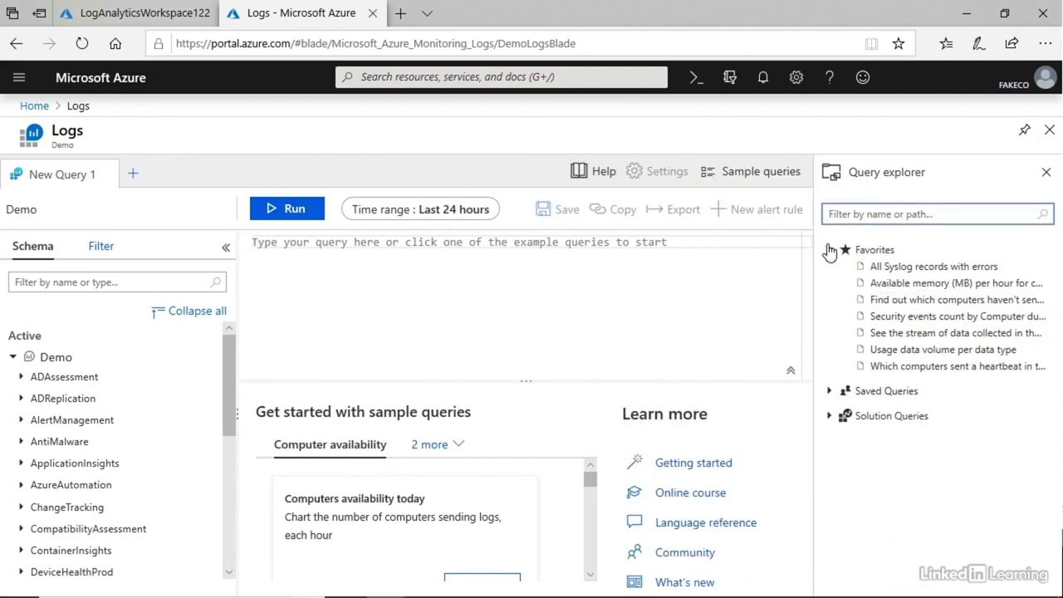
click(829, 250)
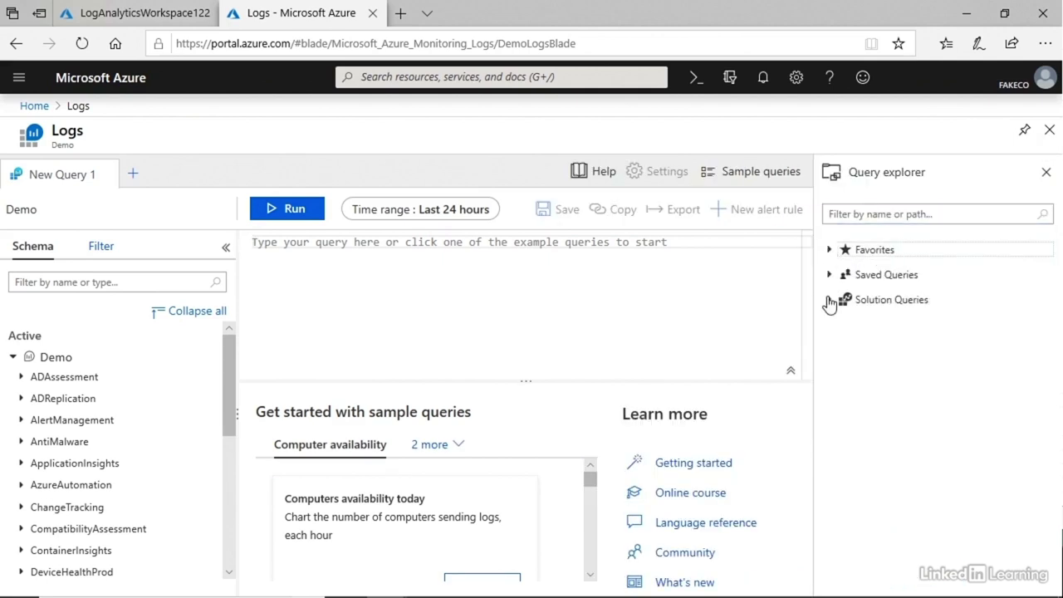
click(828, 300)
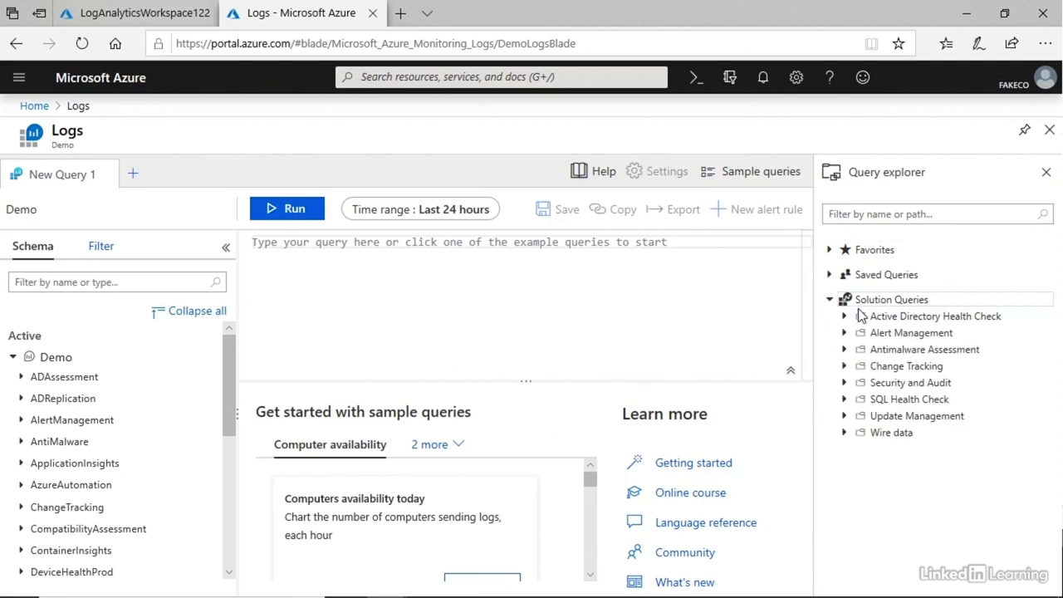
click(844, 383)
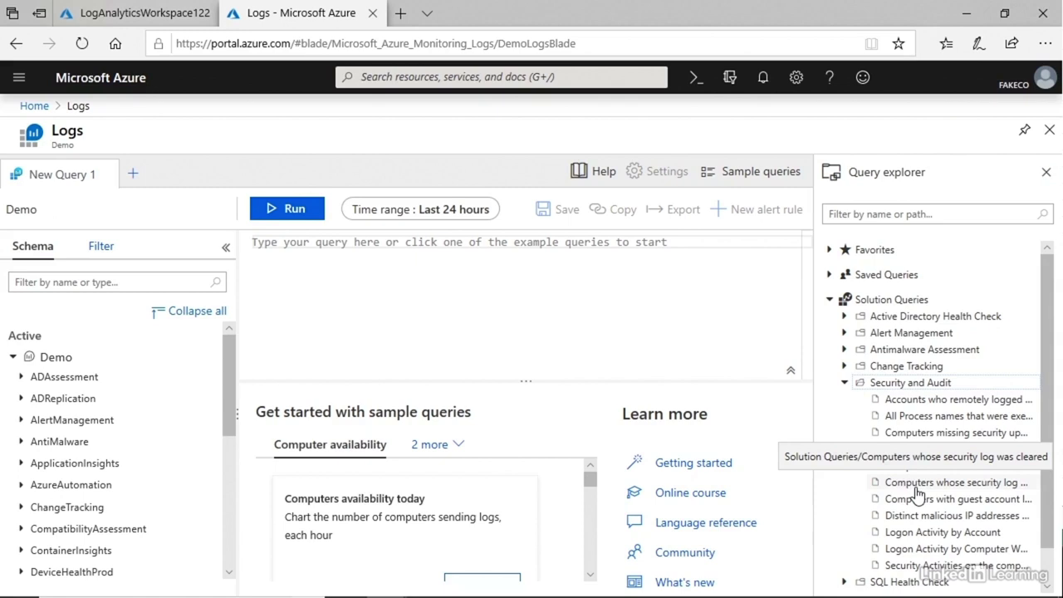
click(916, 489)
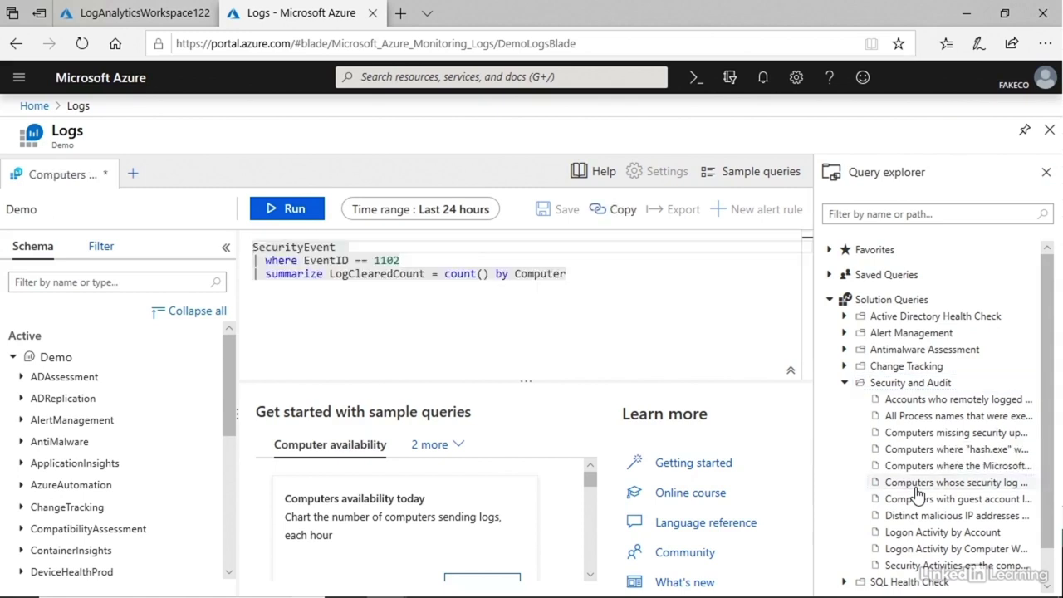
- Run the query and expand the ContosoASCAlert result with LogClearedCount 1
drag(566, 273, 322, 260)
drag(259, 246, 252, 247)
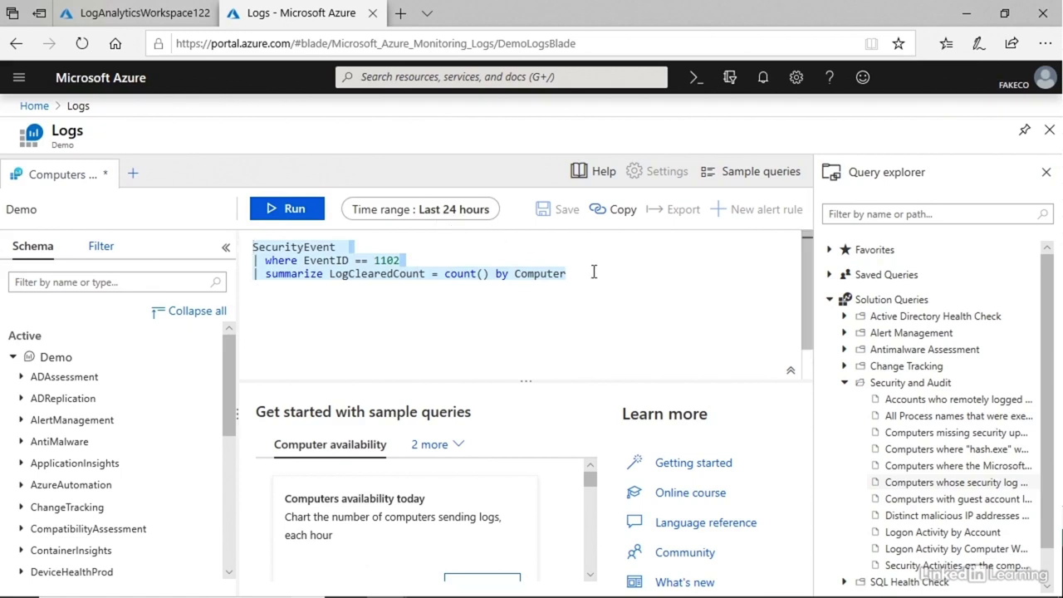
click(296, 209)
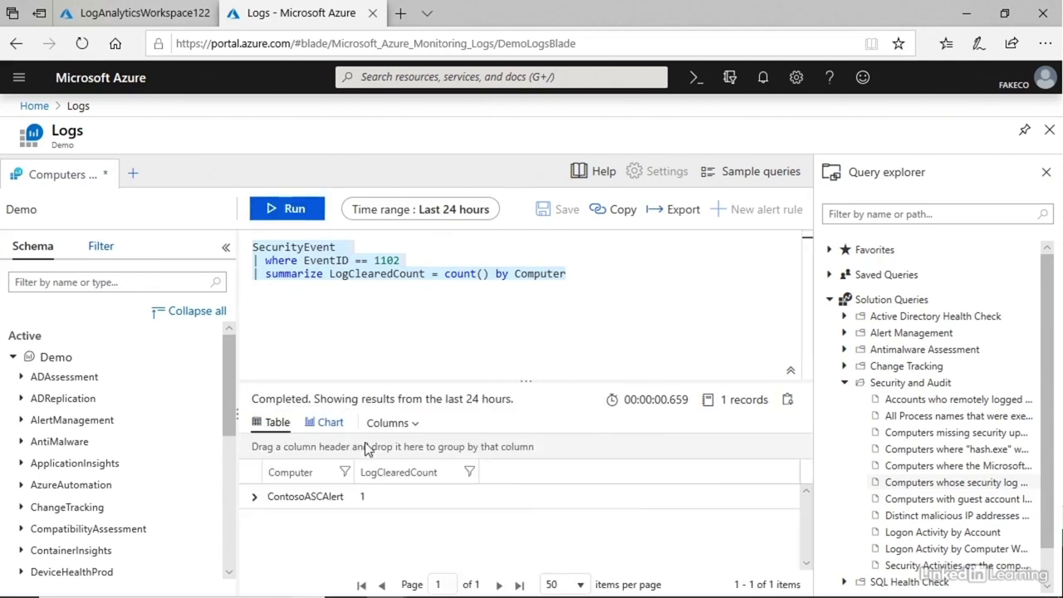
click(254, 496)
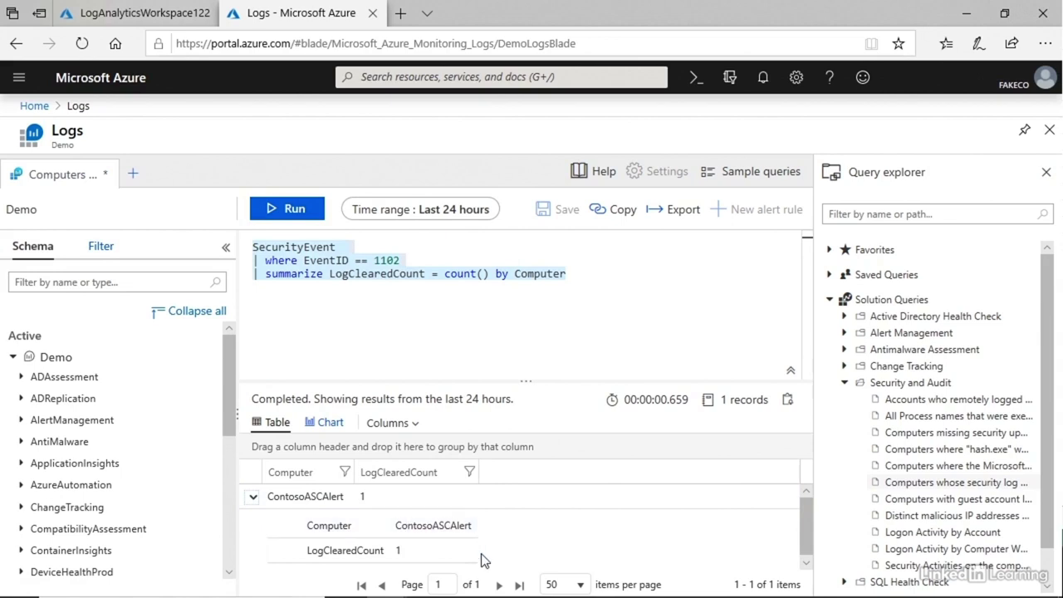
- Switch the query's time range to Custom and apply it
click(429, 216)
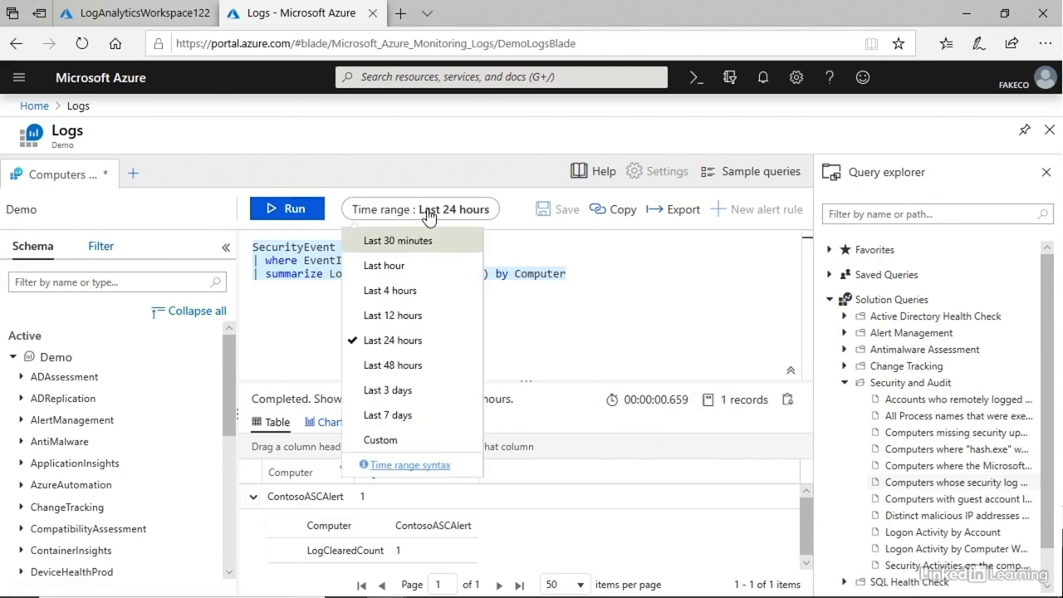
click(761, 257)
click(1044, 173)
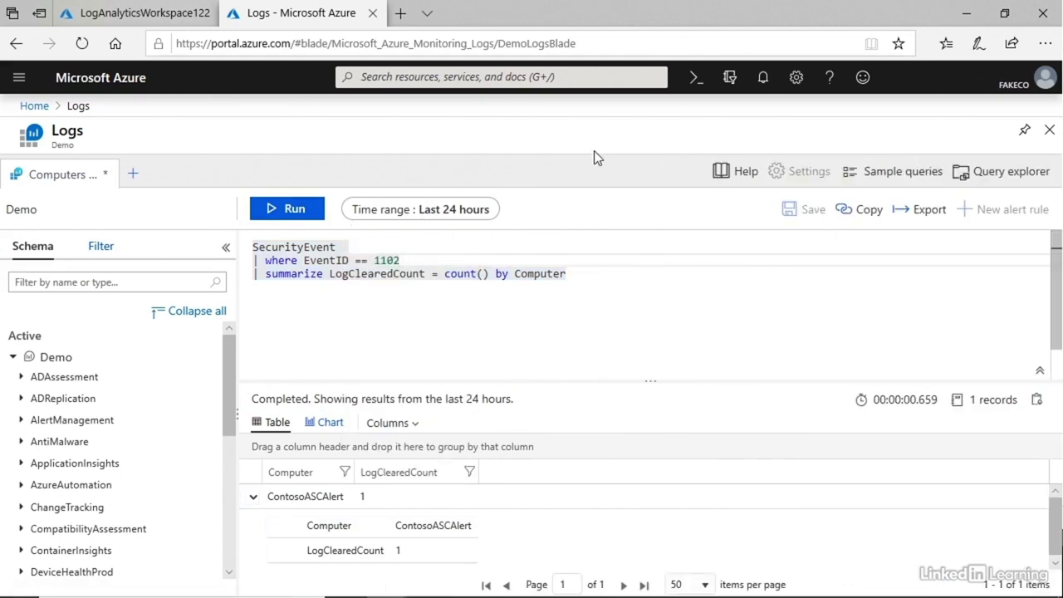
click(408, 212)
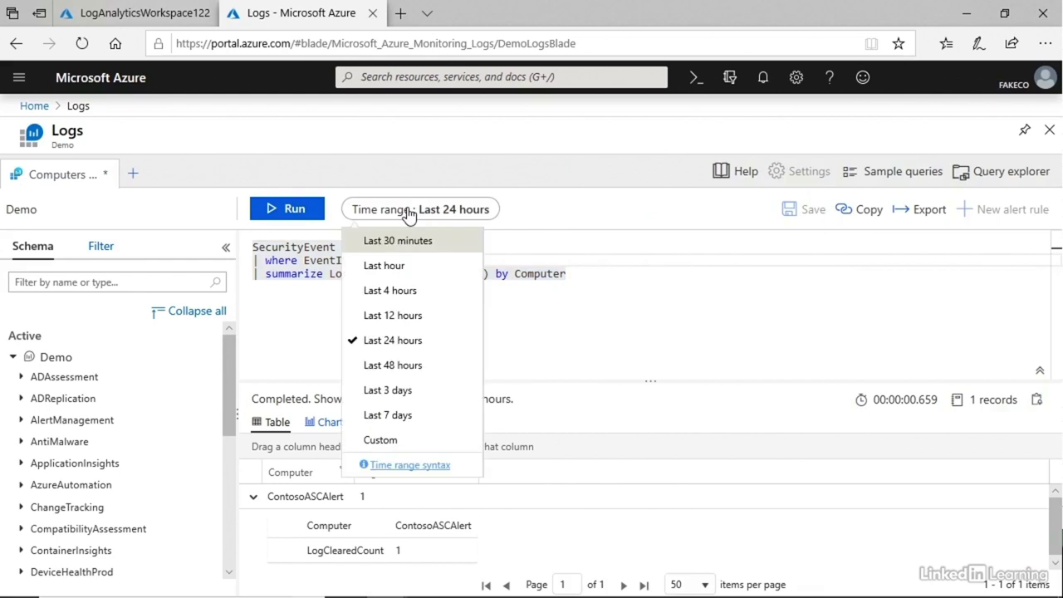
click(377, 440)
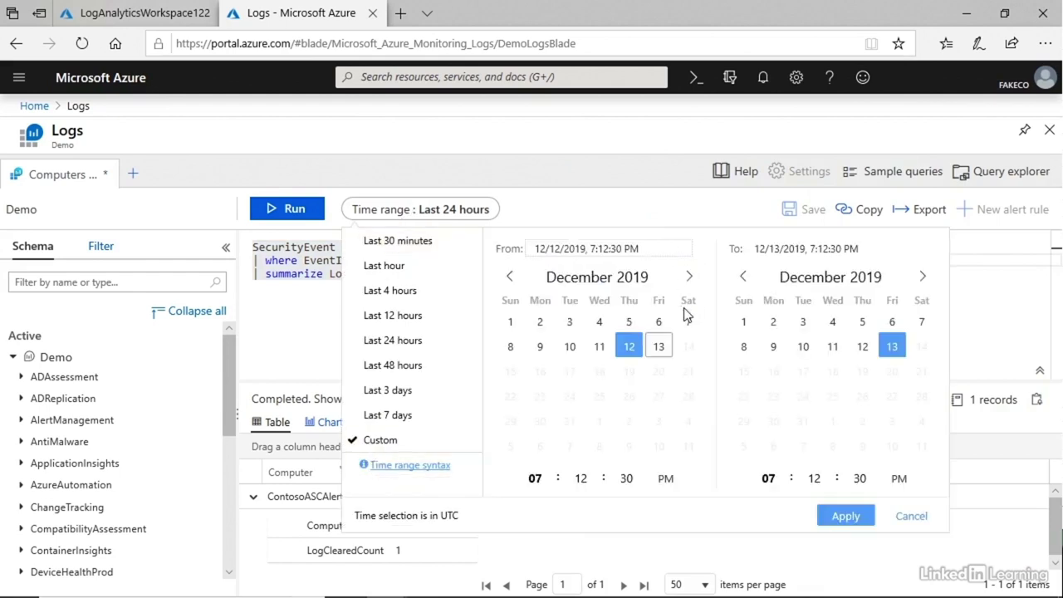
scroll(646, 276, down, 2)
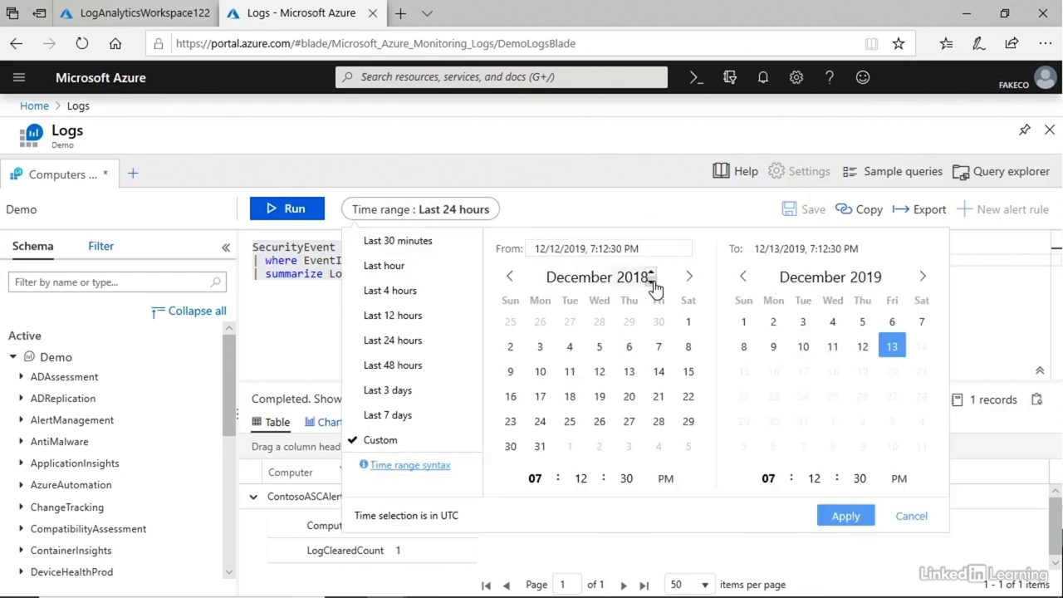
click(843, 516)
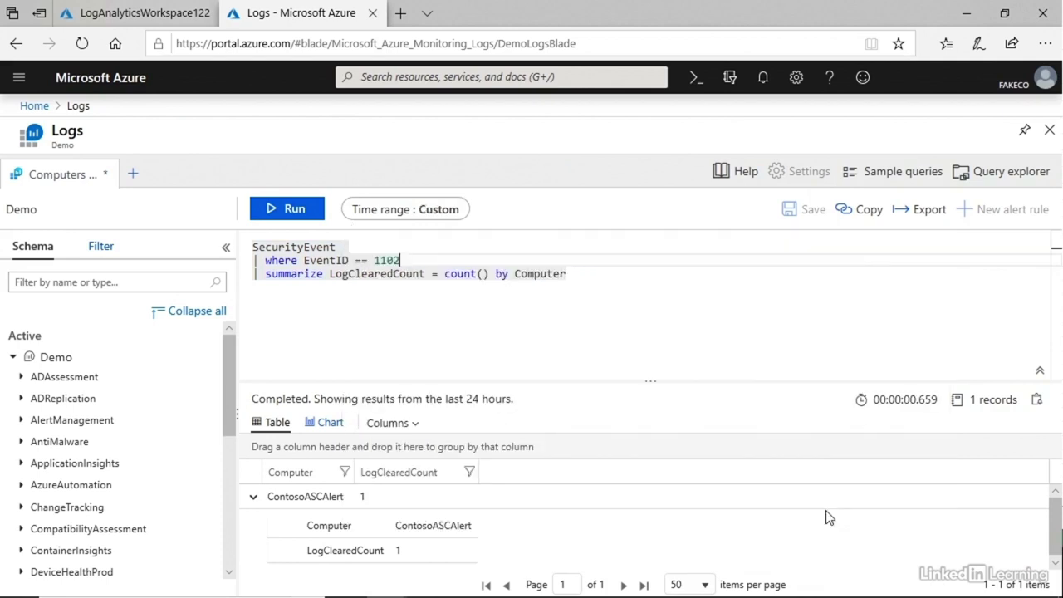
- Rerun the query, inspect the single ContosoASCAlert record, and reopen Query explorer
click(296, 208)
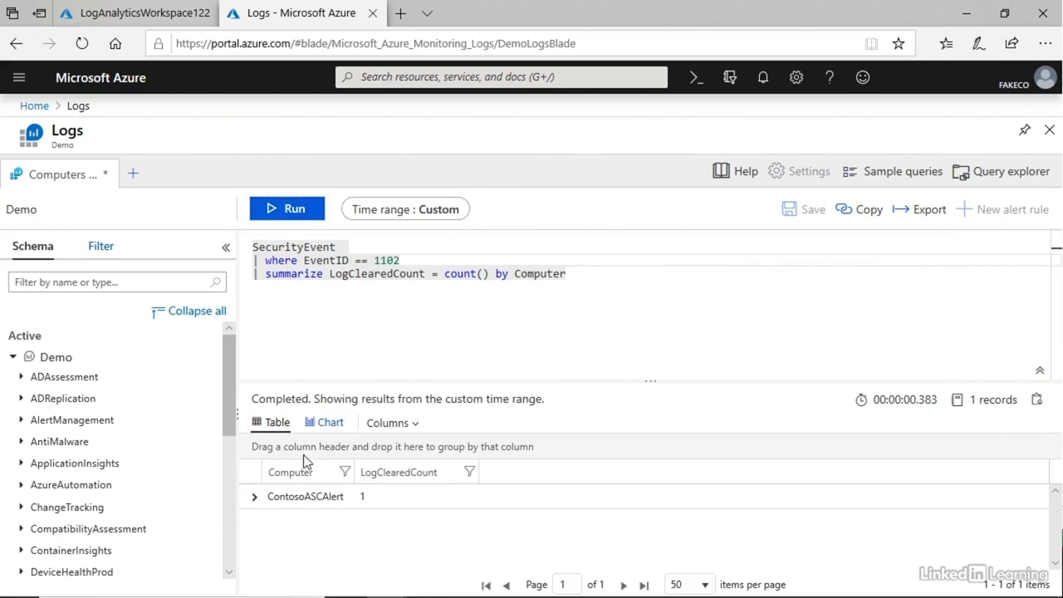
click(254, 498)
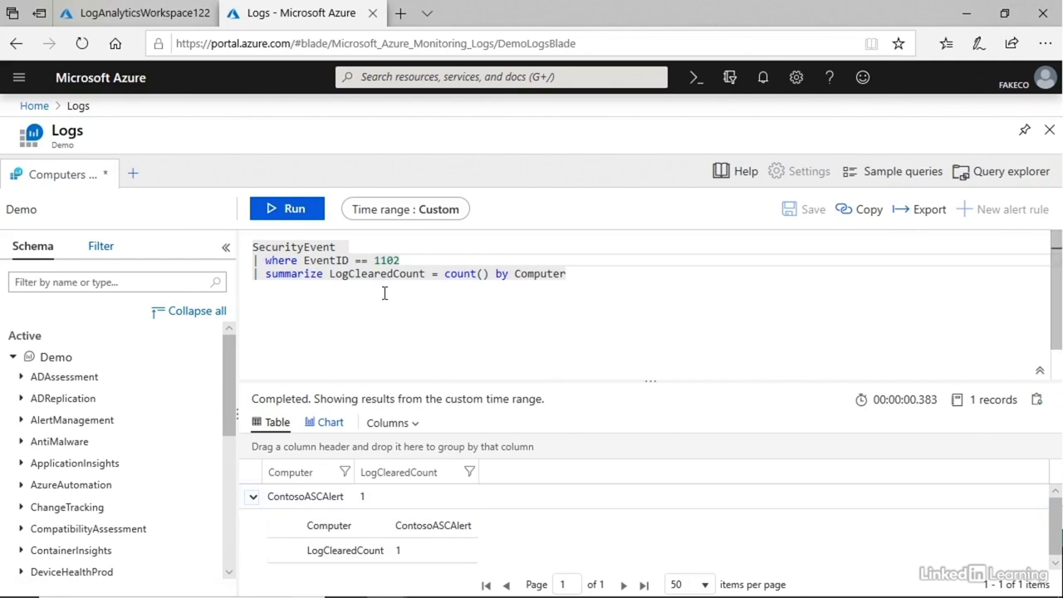
drag(587, 275, 438, 275)
drag(298, 274, 254, 247)
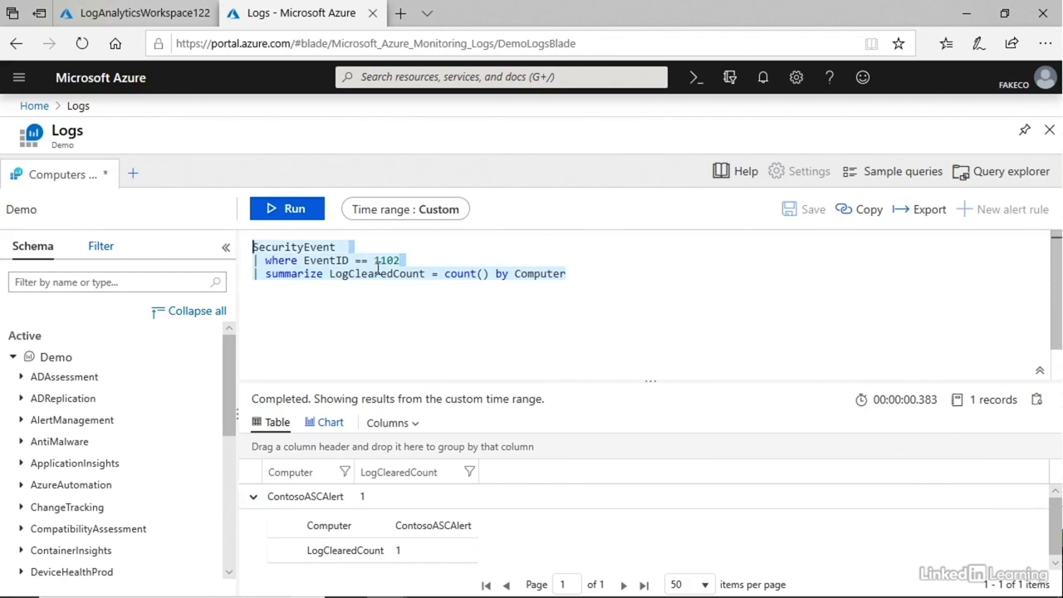
click(1026, 180)
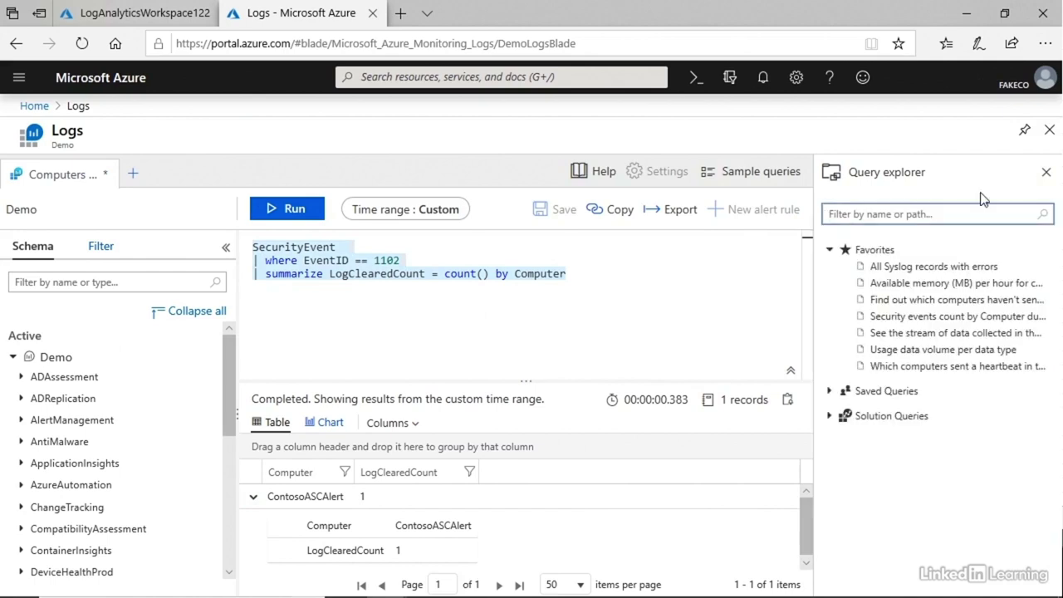
- Load and run the Security and Audit query for computers missing security updates
click(831, 250)
click(829, 299)
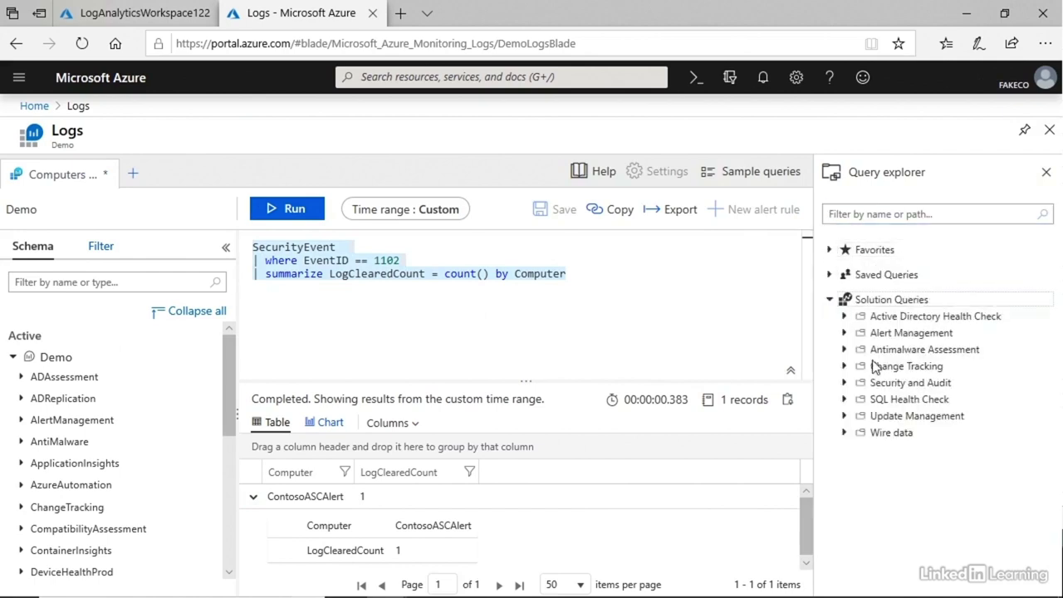
click(844, 383)
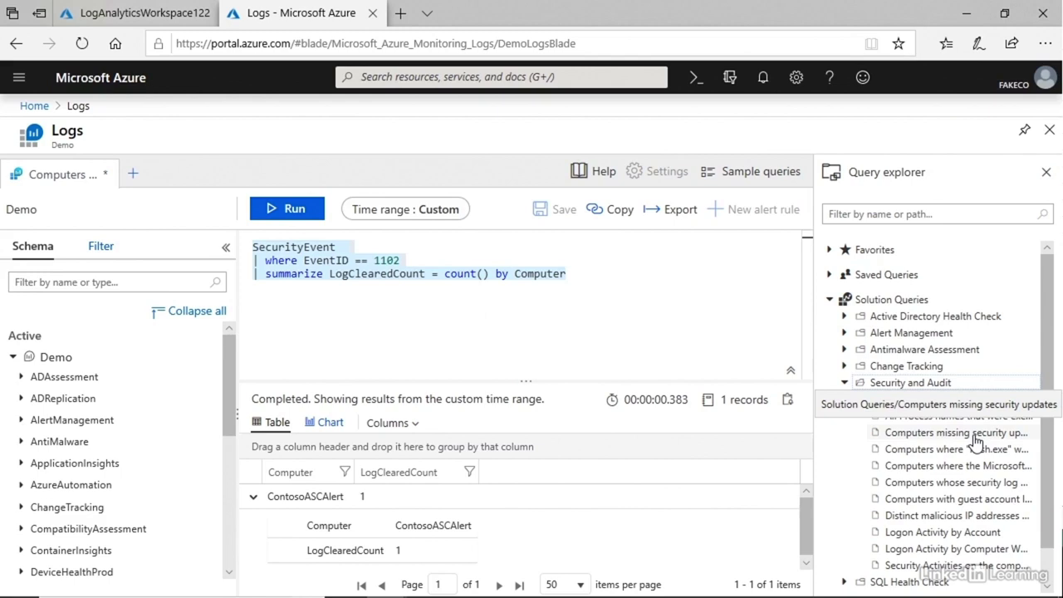
click(976, 442)
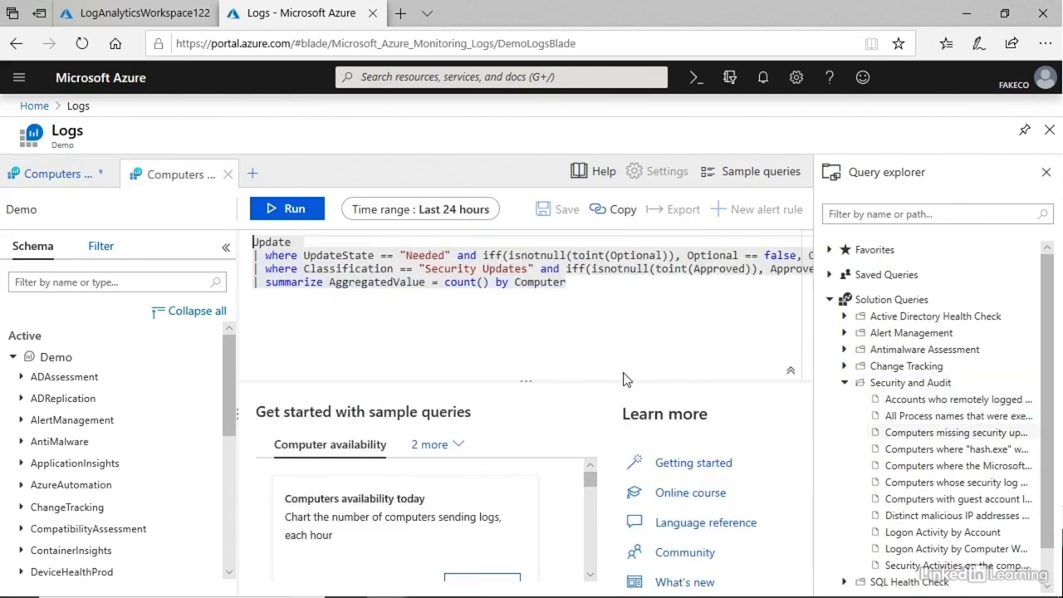
click(292, 209)
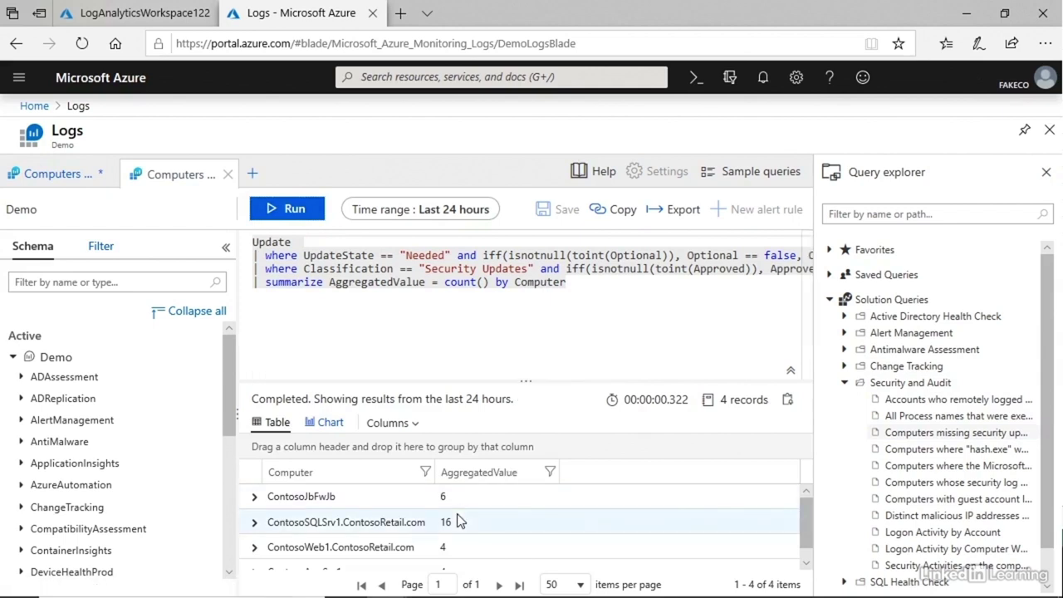
click(254, 501)
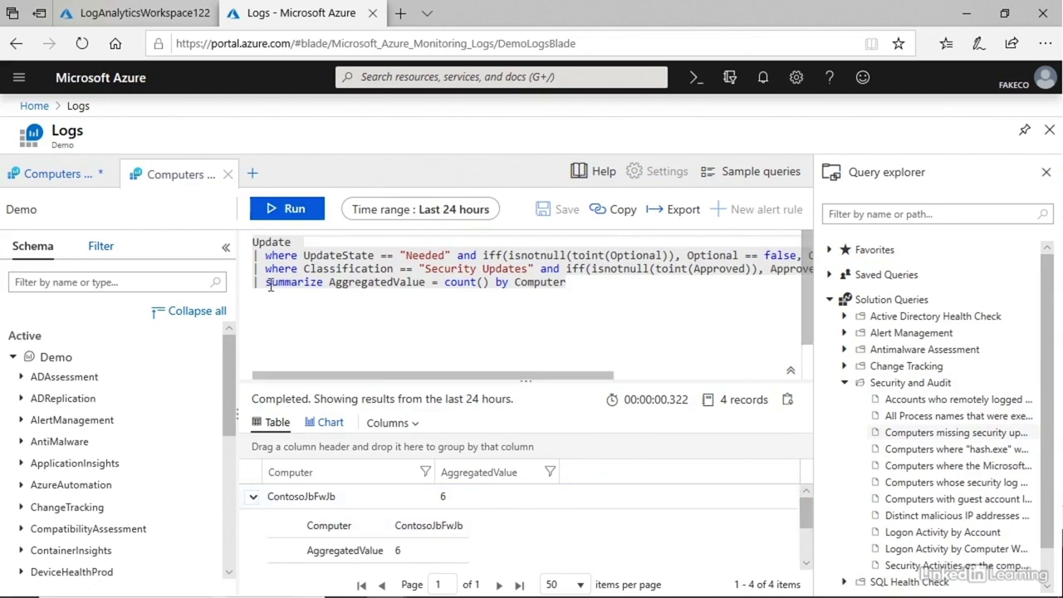
- Review the query's summarize line and close Query explorer so results span full width
drag(266, 282, 572, 284)
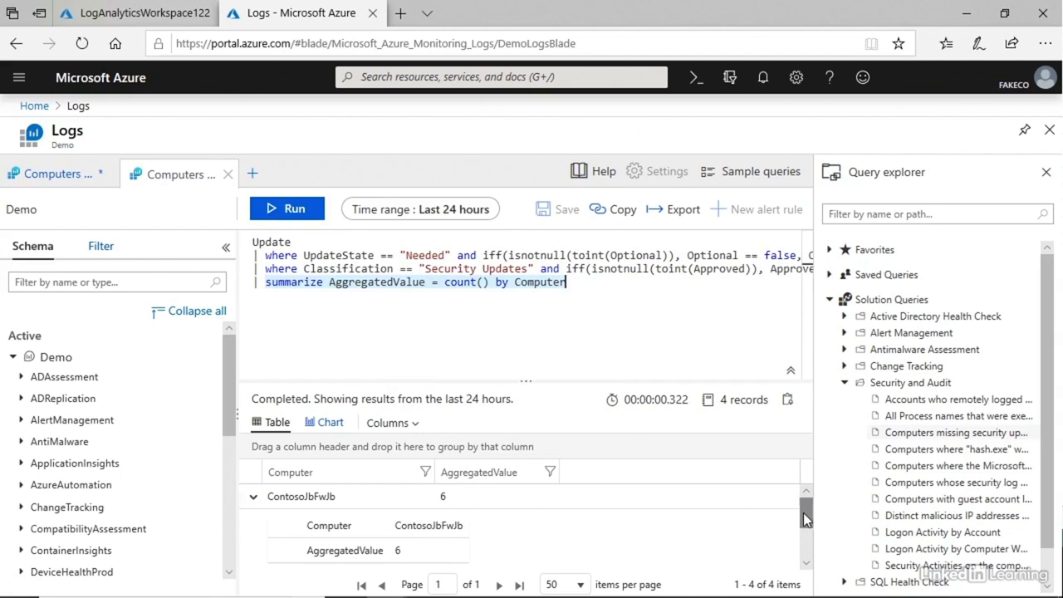
drag(803, 512, 804, 563)
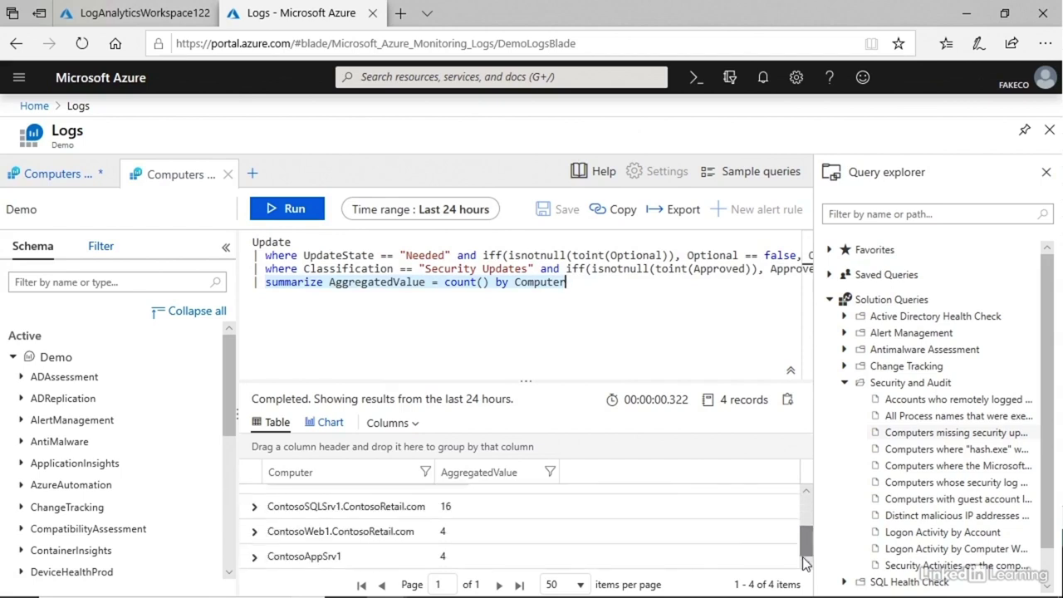
click(1045, 172)
click(652, 310)
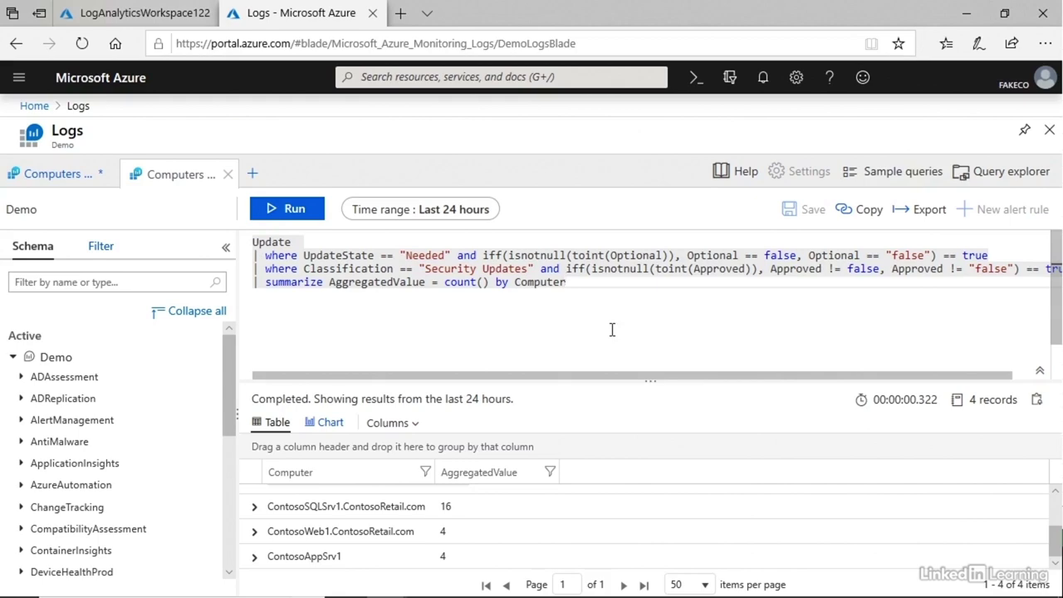
- Navigate from Home through Virtual machines to WinSrv2019-1's Activity log
click(123, 20)
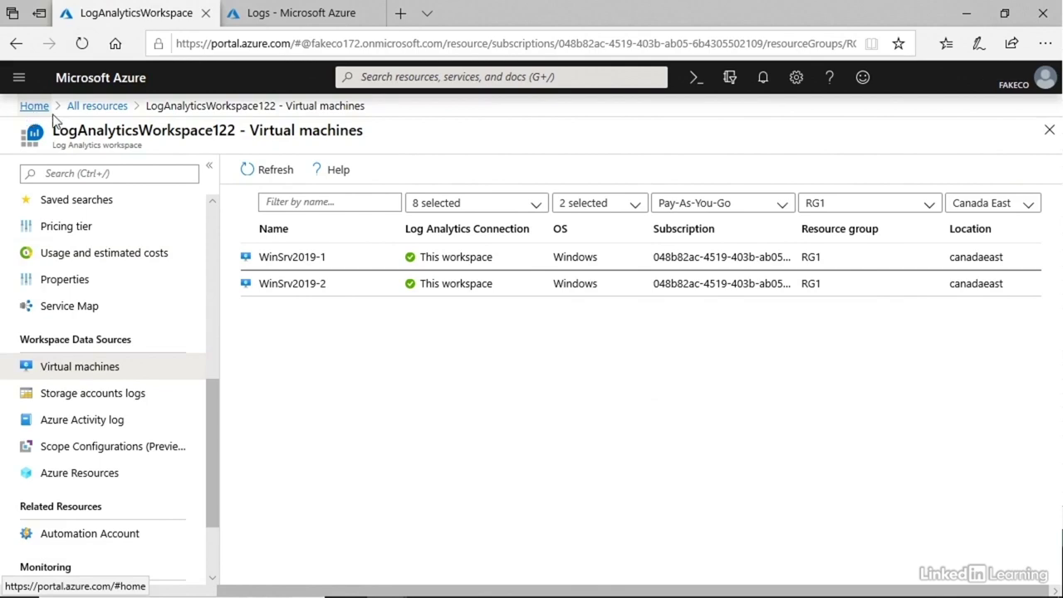
click(42, 111)
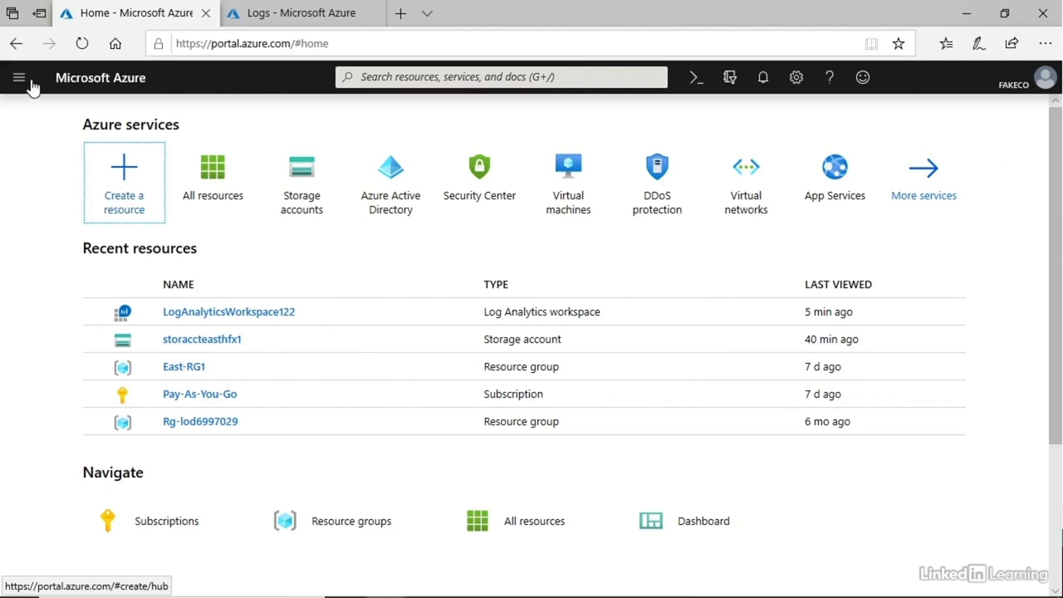
click(27, 82)
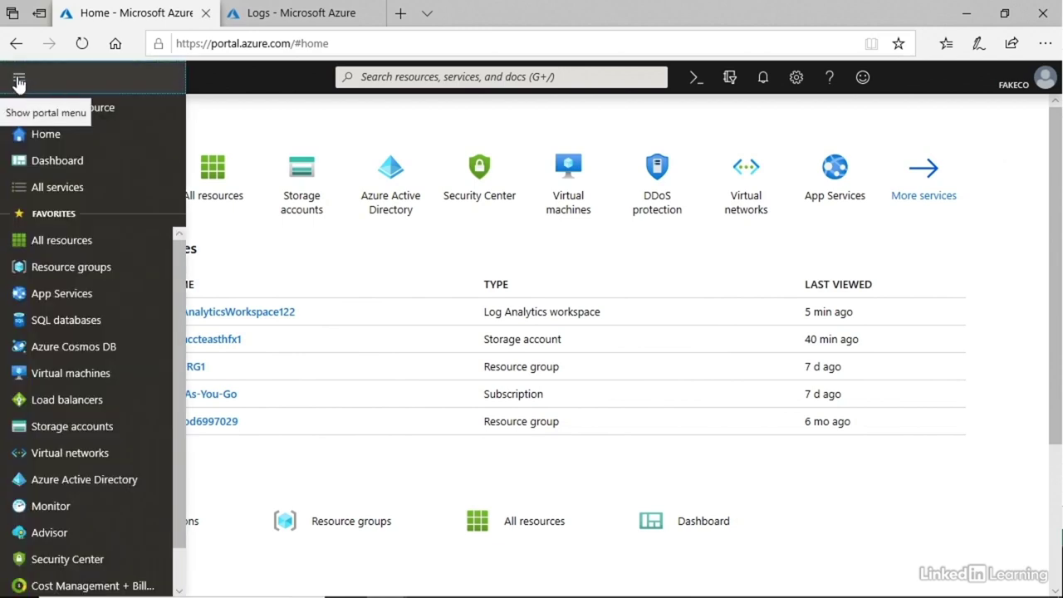
click(83, 372)
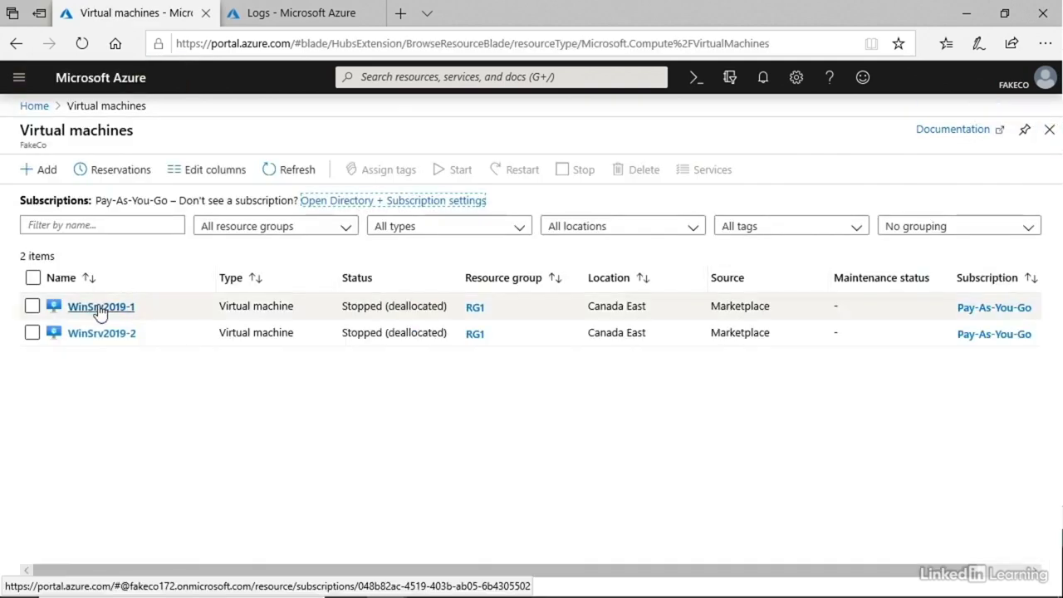
click(99, 309)
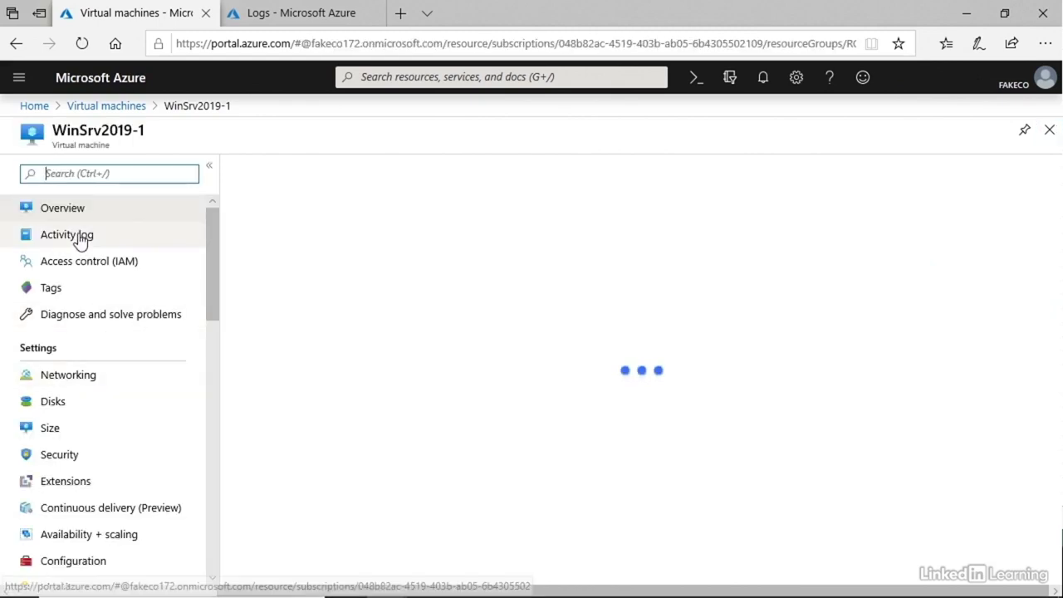
click(80, 238)
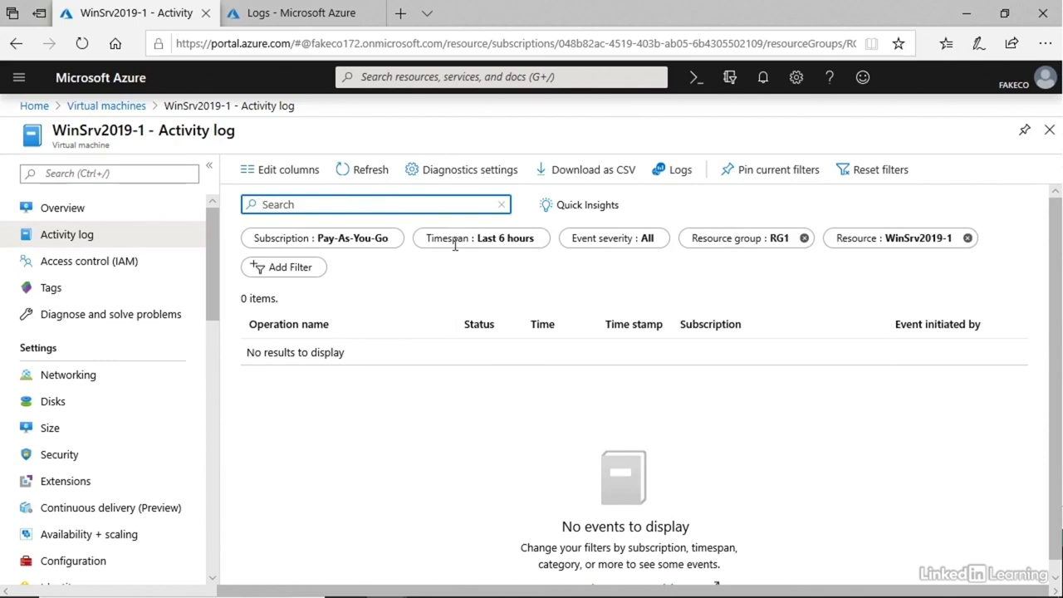
- Set the Activity log timespan to Last week and inspect the audit and VM update events
click(493, 234)
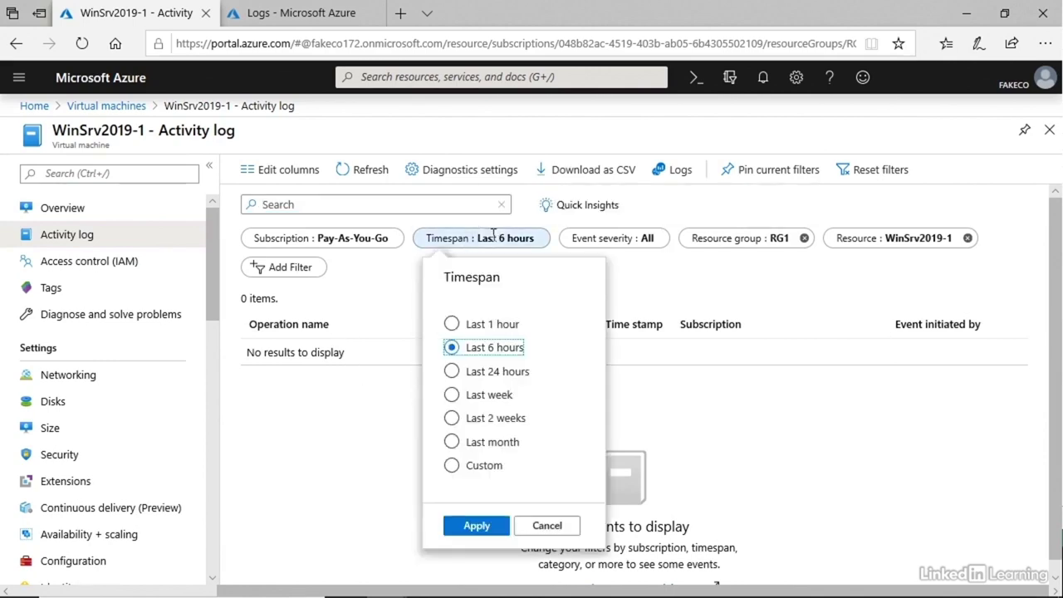
click(451, 395)
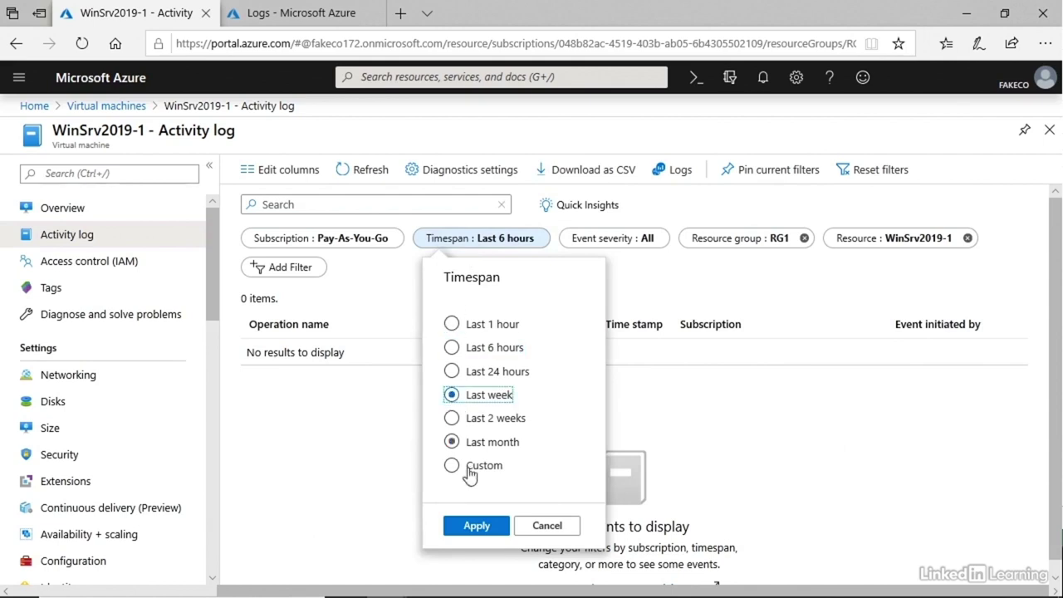
click(478, 525)
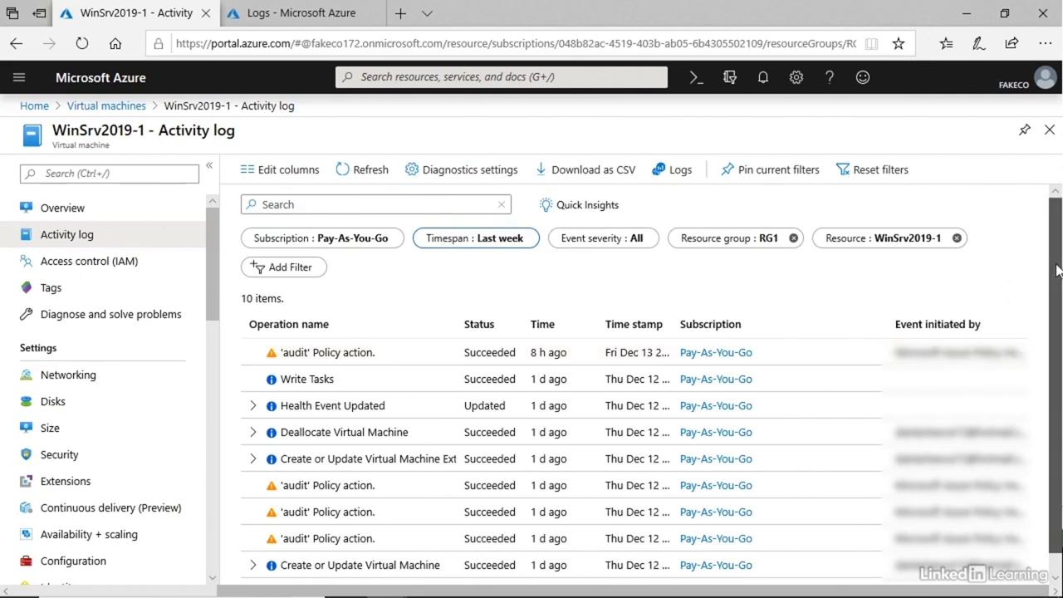
scroll(1054, 293, down, 1)
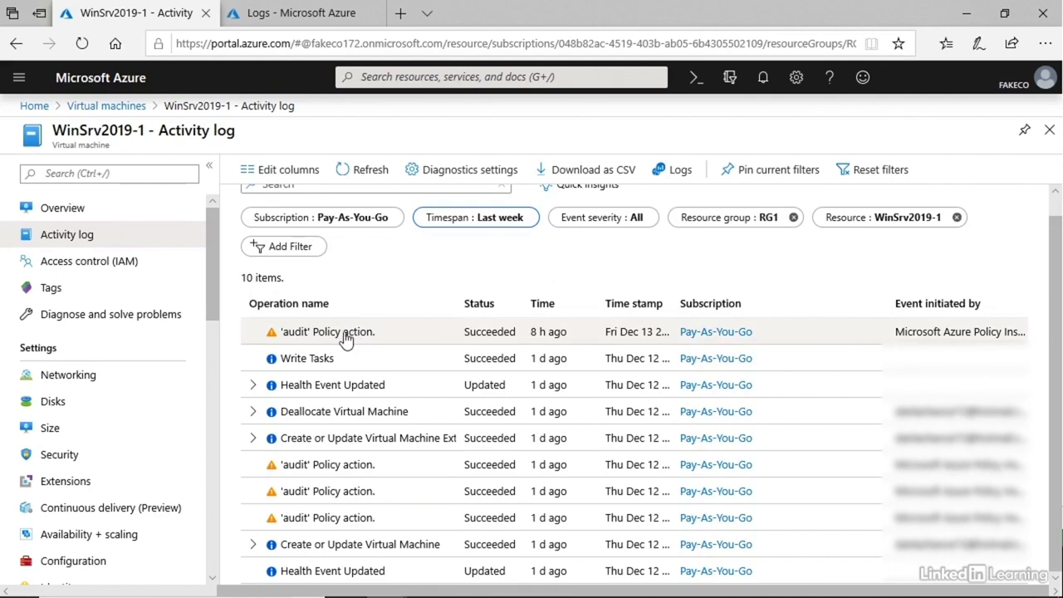
click(351, 338)
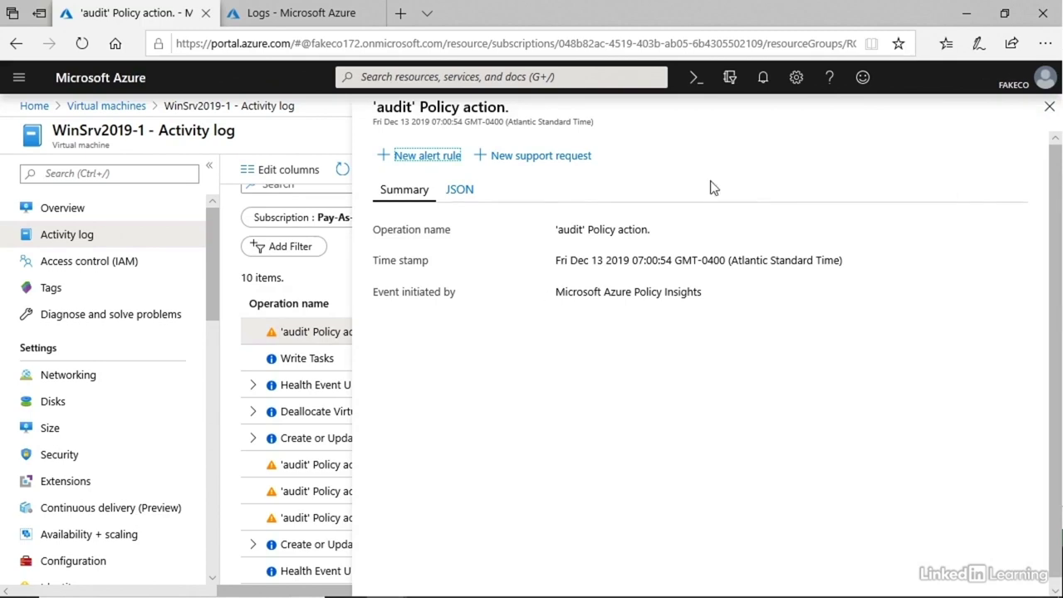
click(1049, 110)
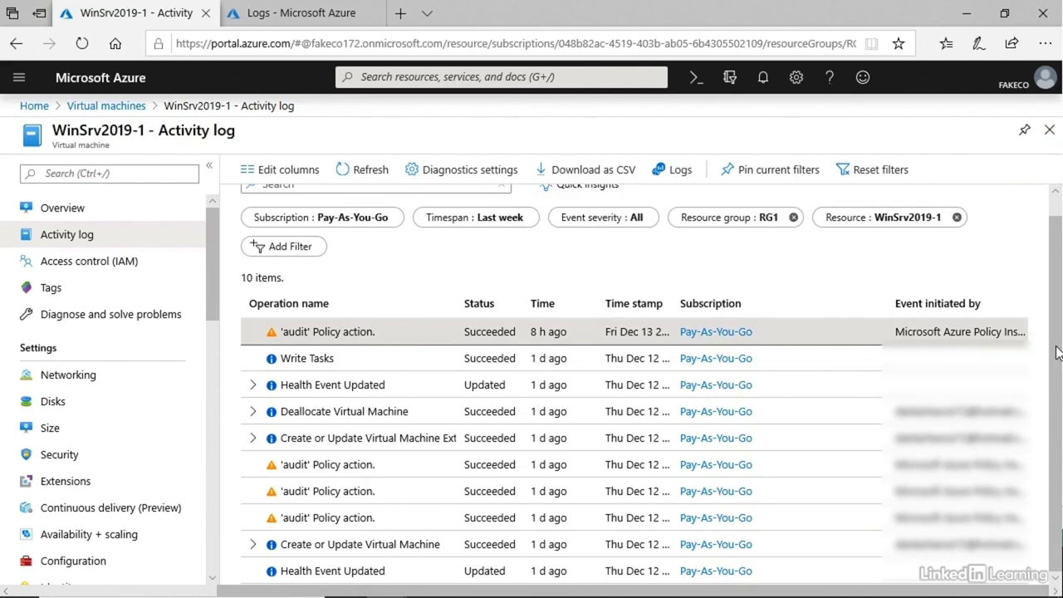
click(253, 547)
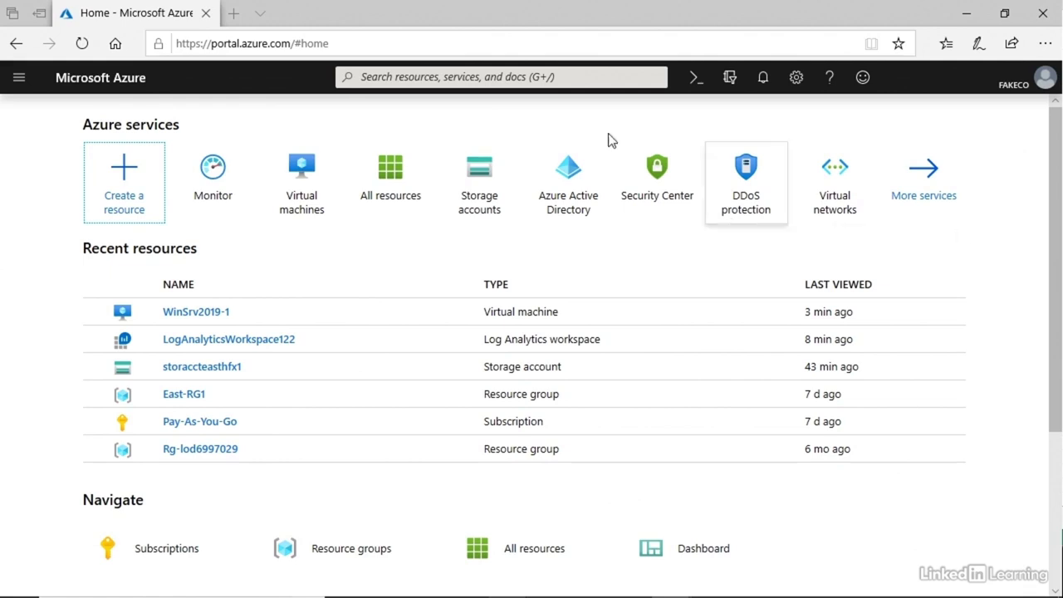
- Search 'mon' to open Monitor, then go to Alerts > Manage actions
click(563, 77)
text(mon)
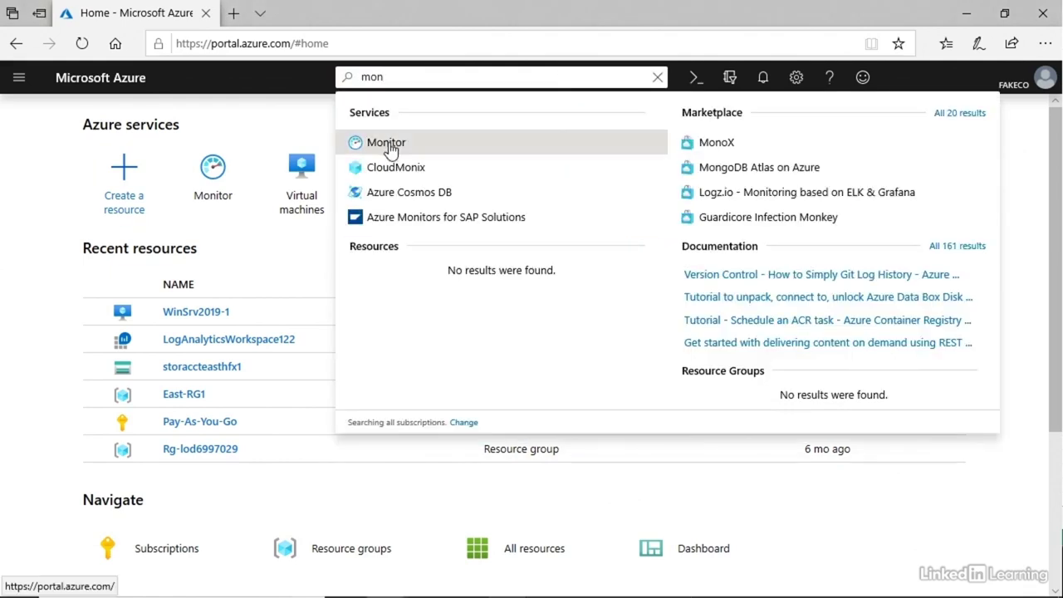
click(386, 144)
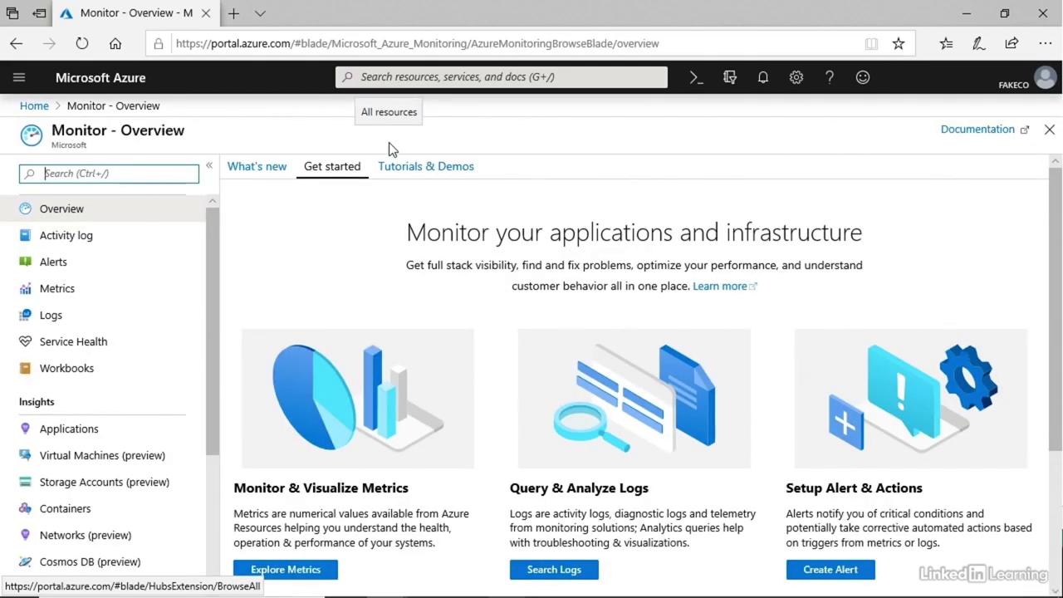
click(49, 266)
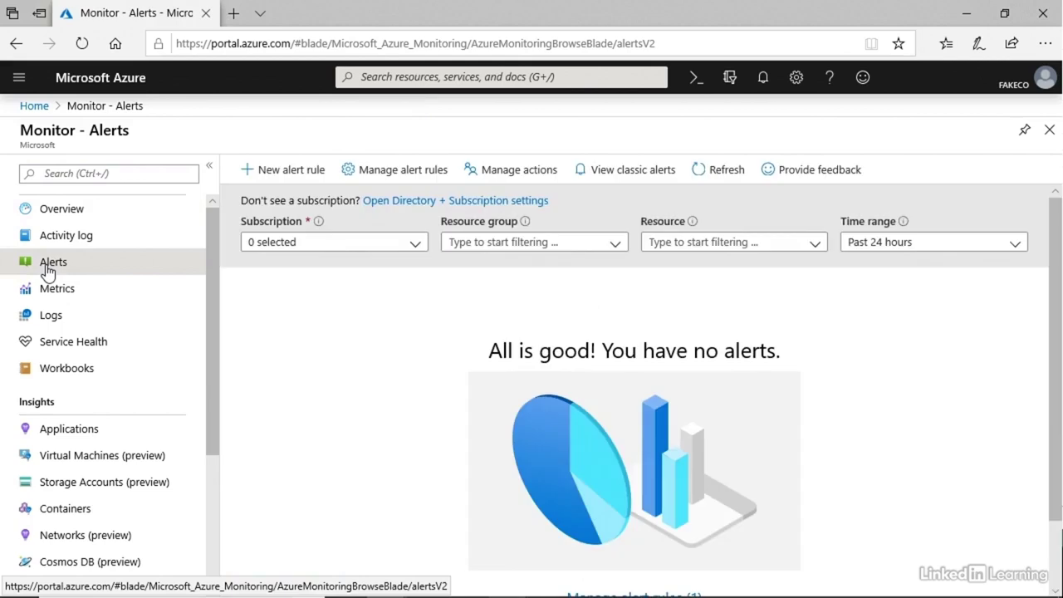
click(523, 170)
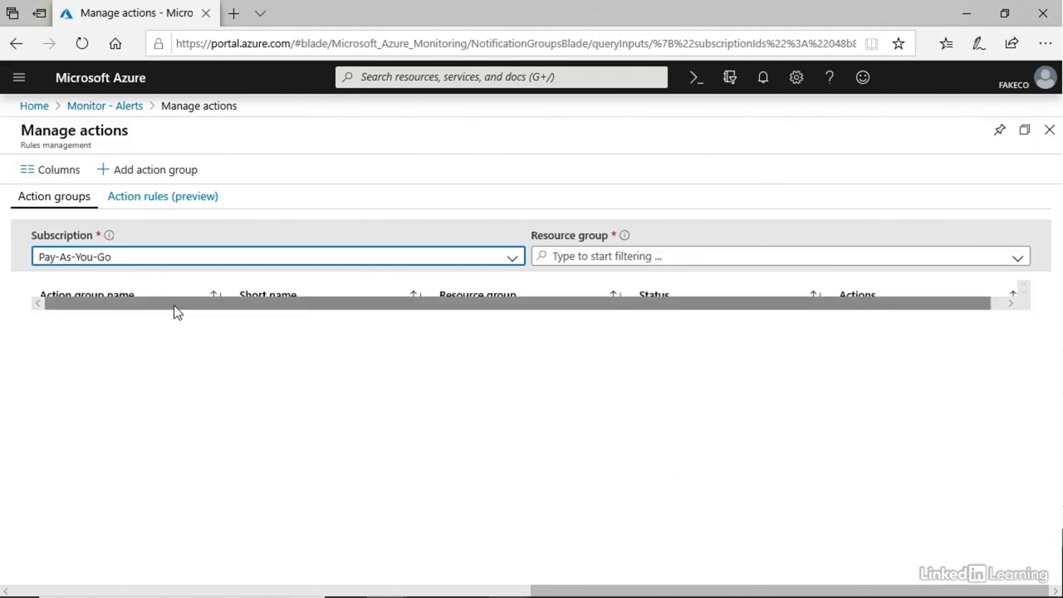
- Start a new action group with name and short name NotifyAdmins
click(150, 177)
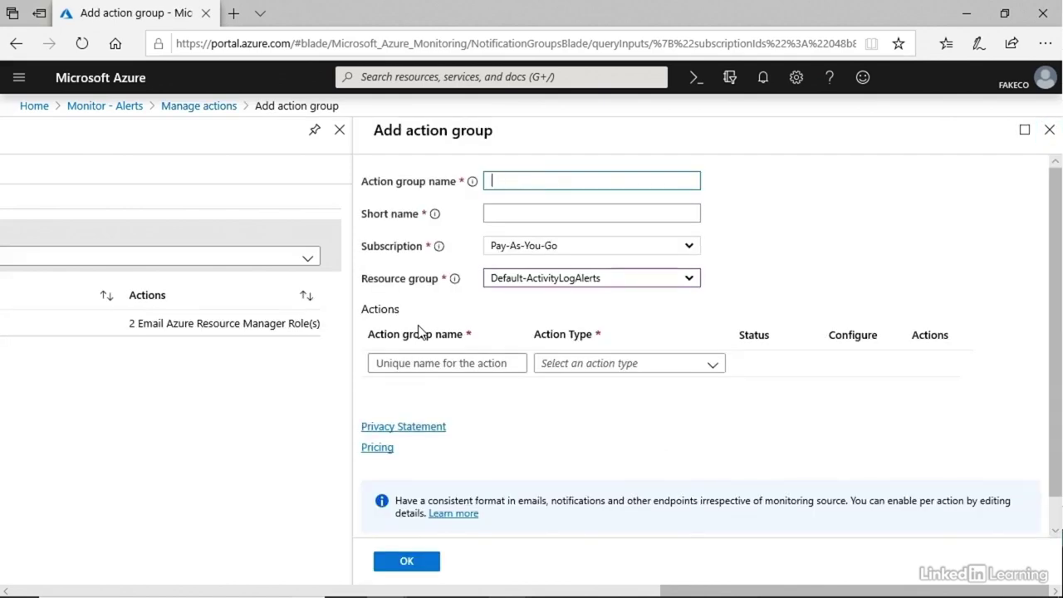
text(NotifyAdmins)
key(Tab)
text(NotifyA)
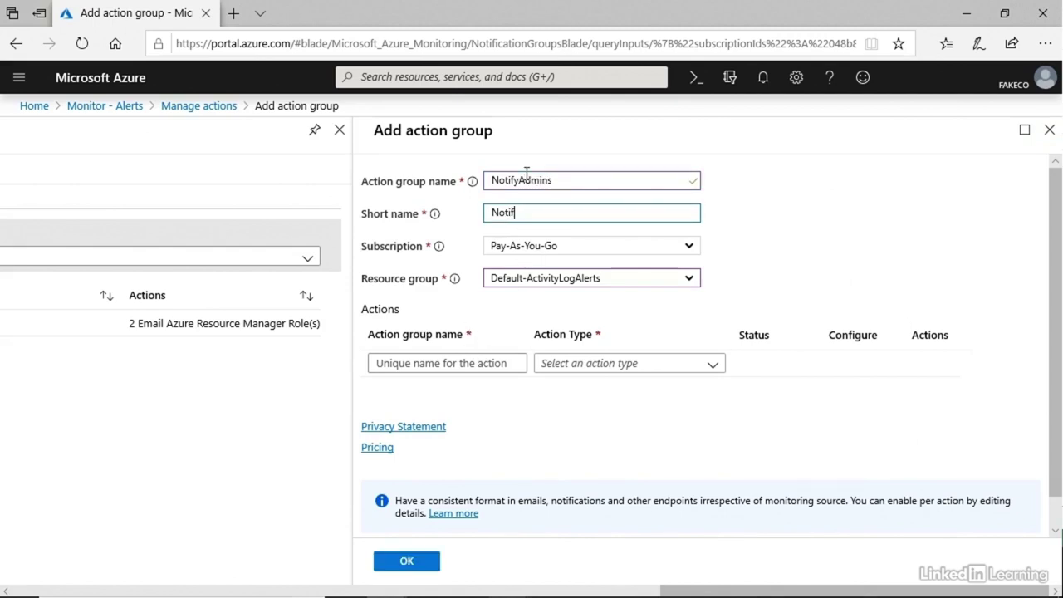
text(dmins)
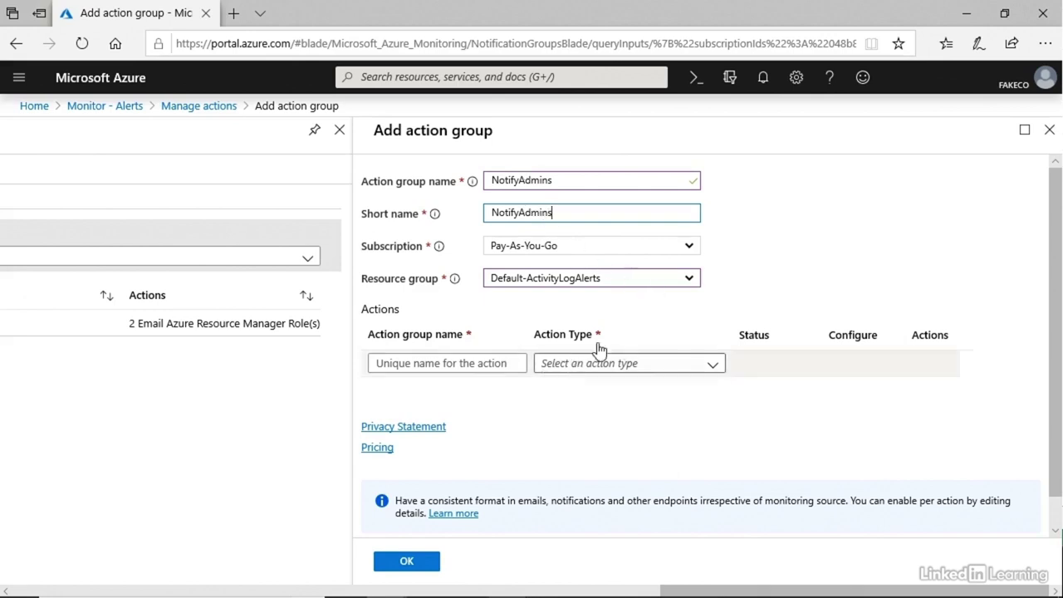
click(715, 369)
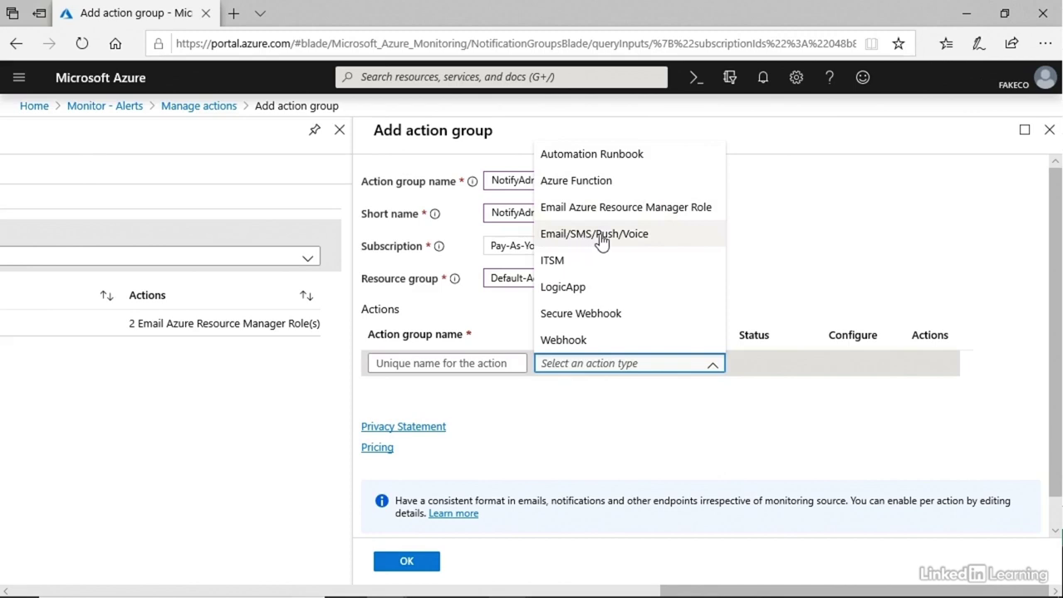
- Add an Email/SMS/Push/Voice action that e-mails the admins' address, with SMS left off
click(635, 236)
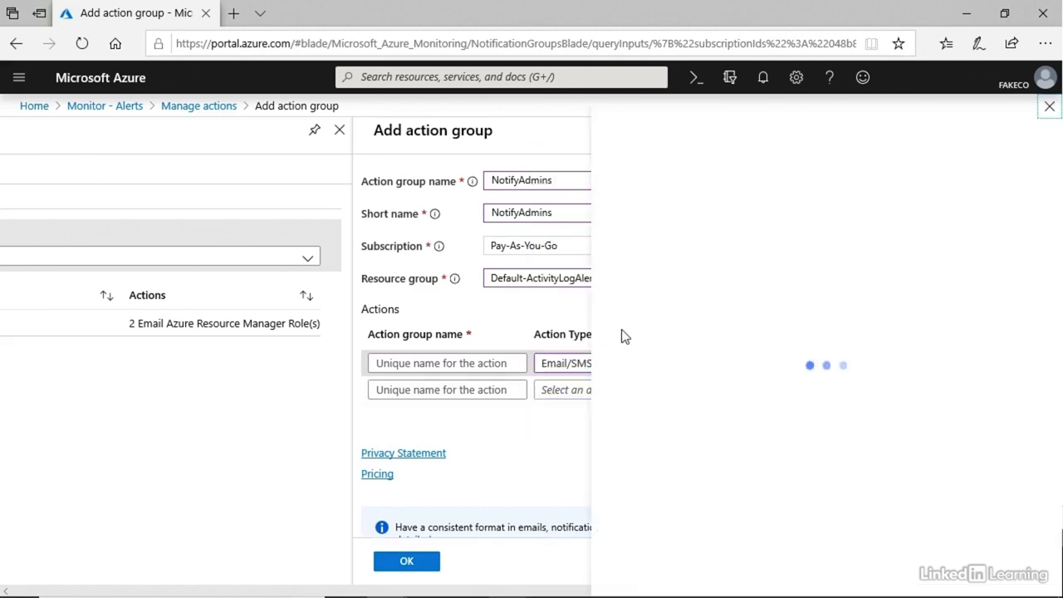
click(295, 262)
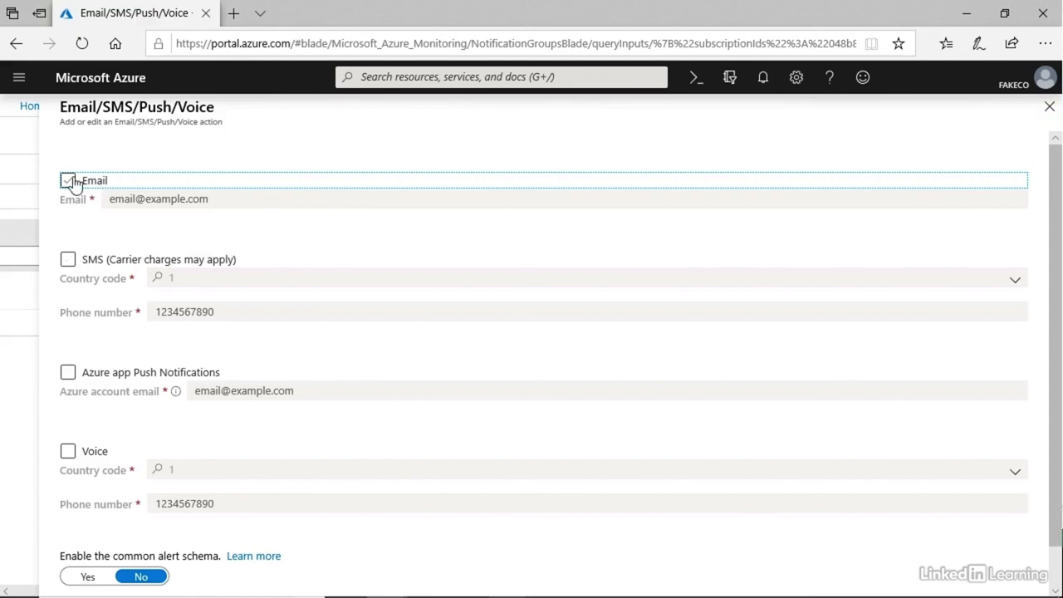
click(101, 197)
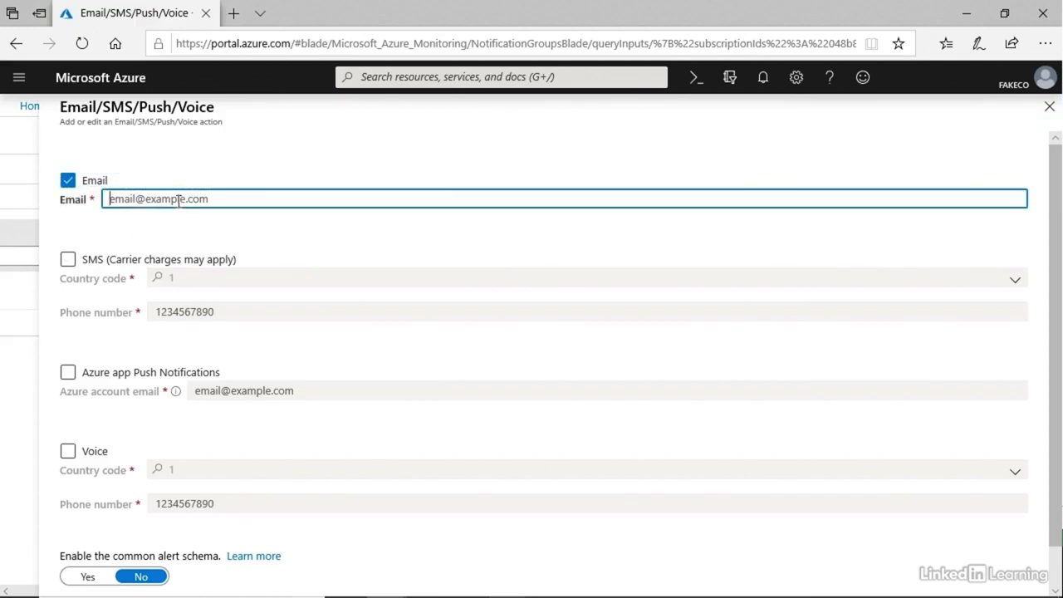
text(admins)
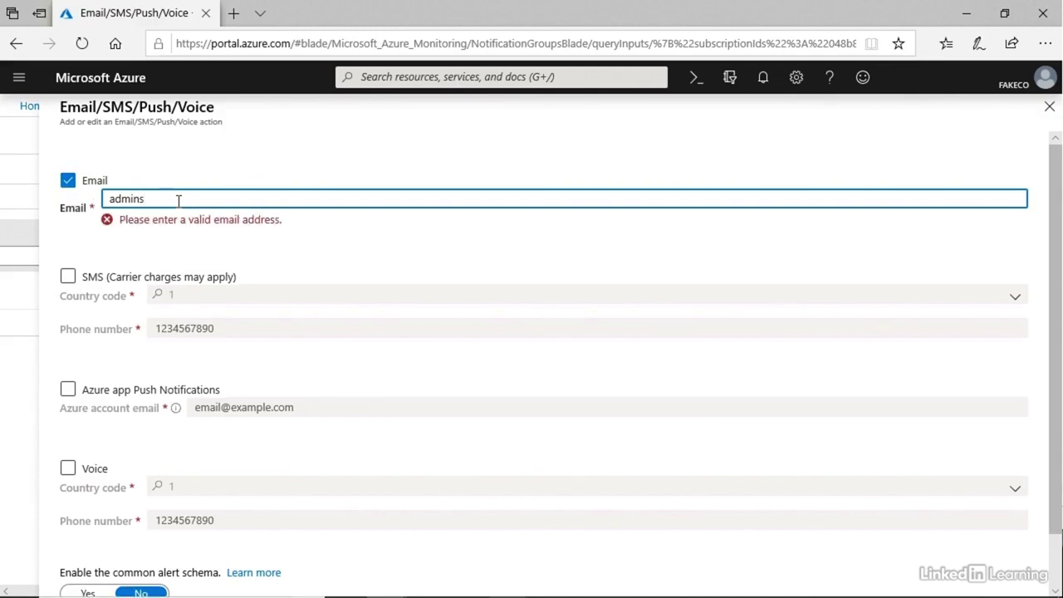
text(@fake.com)
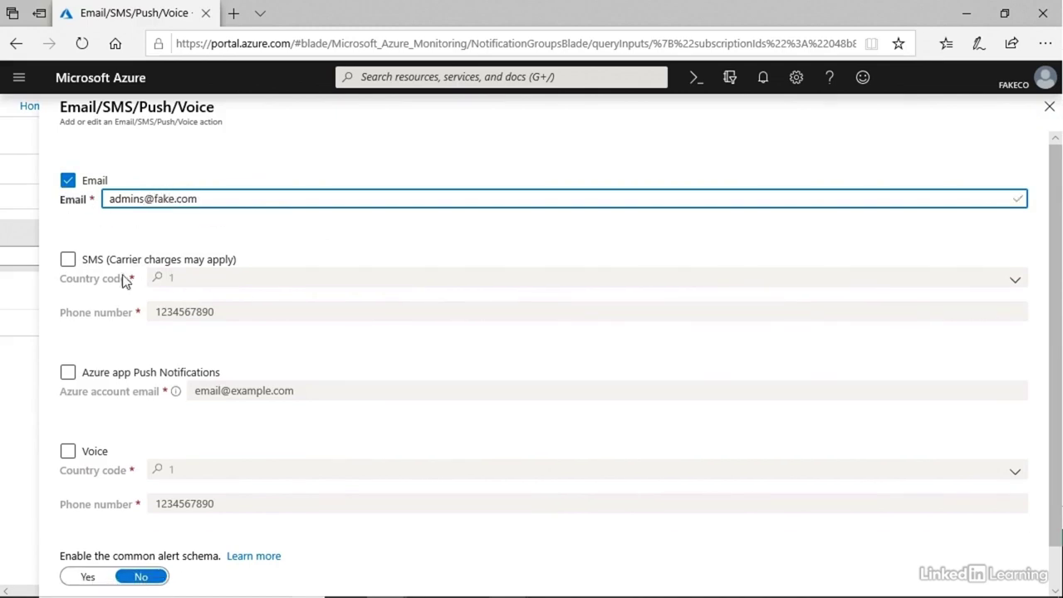
click(72, 264)
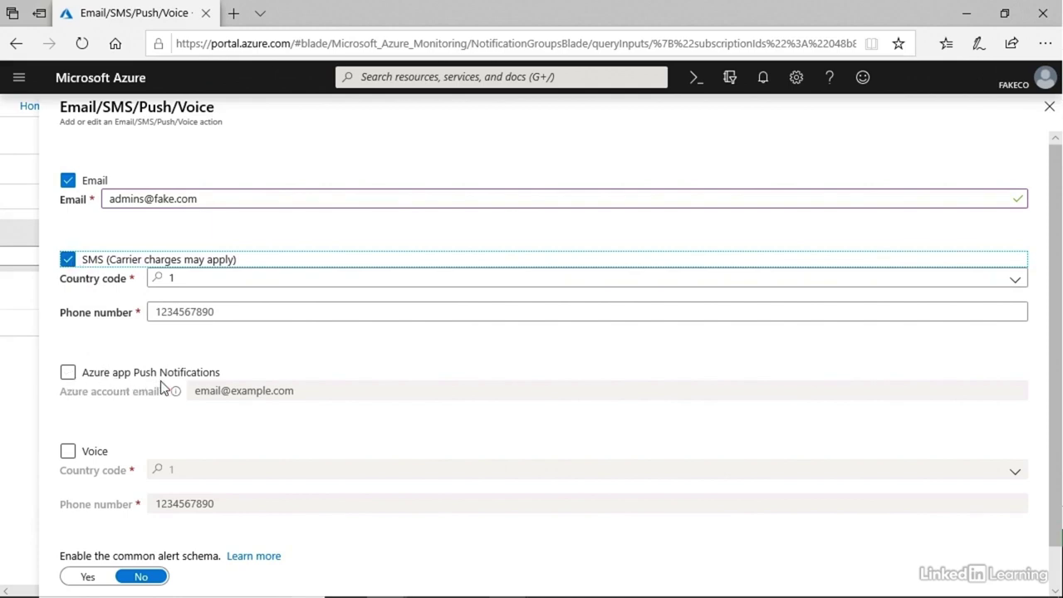
click(68, 262)
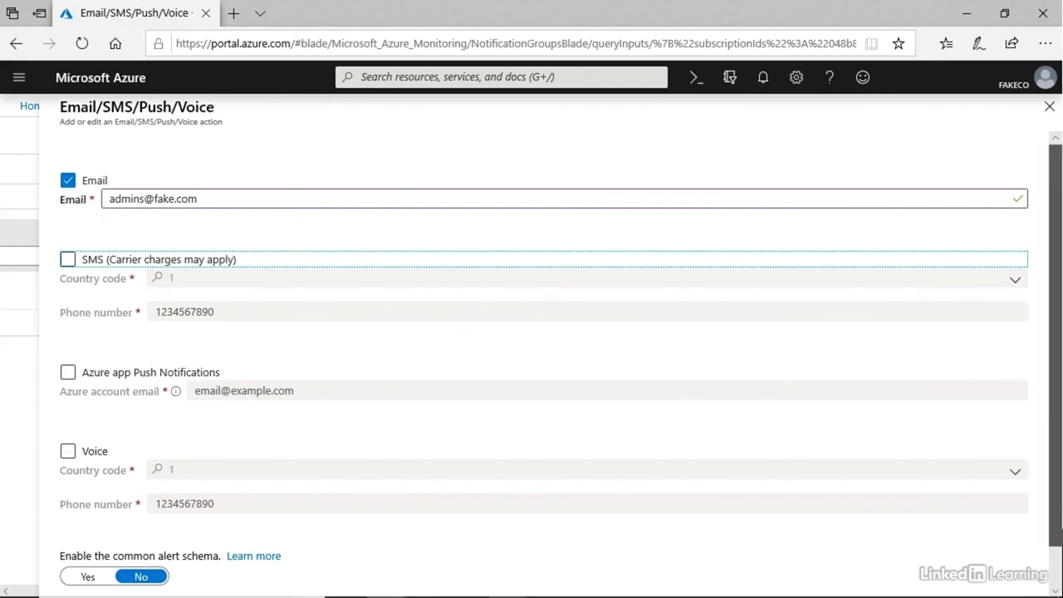
scroll(1043, 419, down, 2)
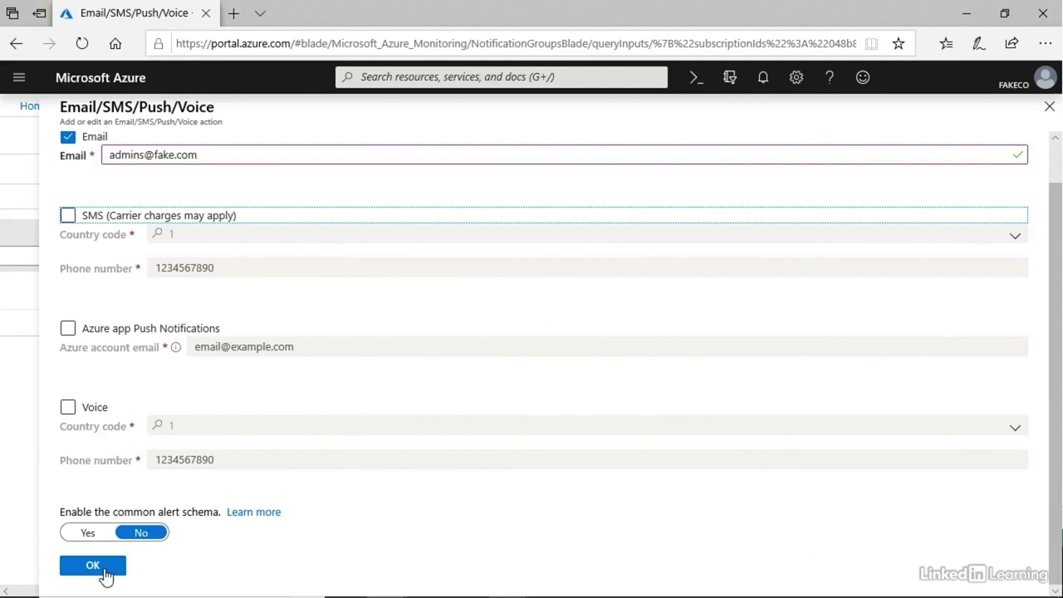
click(93, 566)
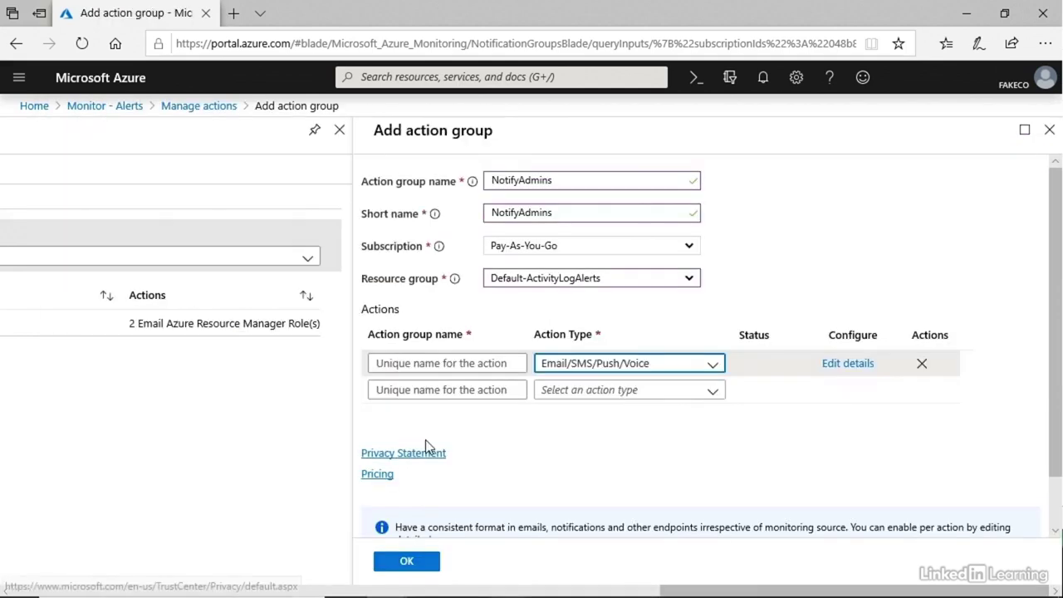
- Name the email action EMailAdmins and create the NotifyAdmins action group
click(455, 370)
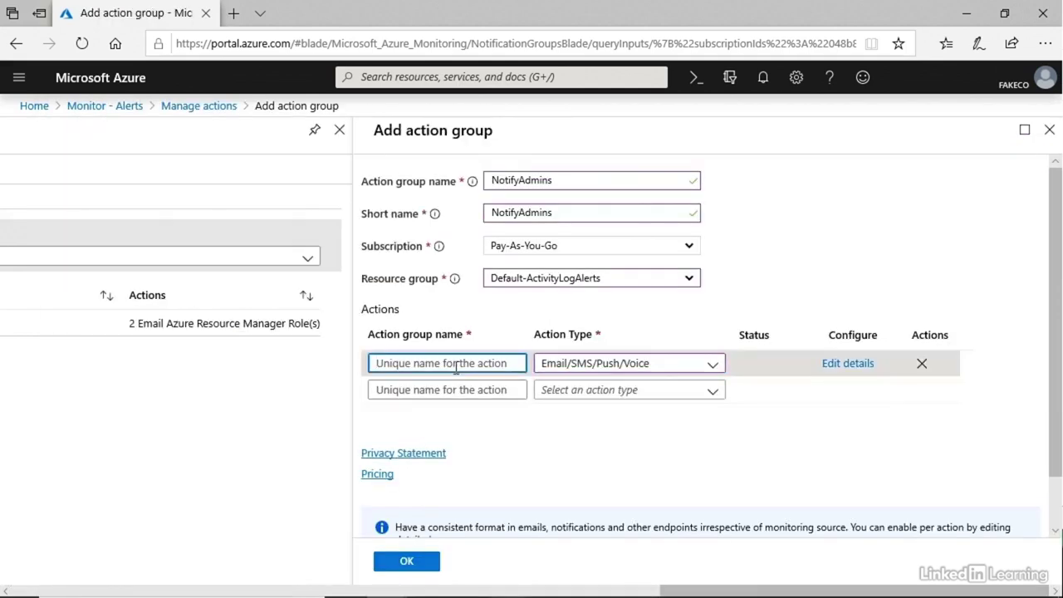
text(EMailAdmins)
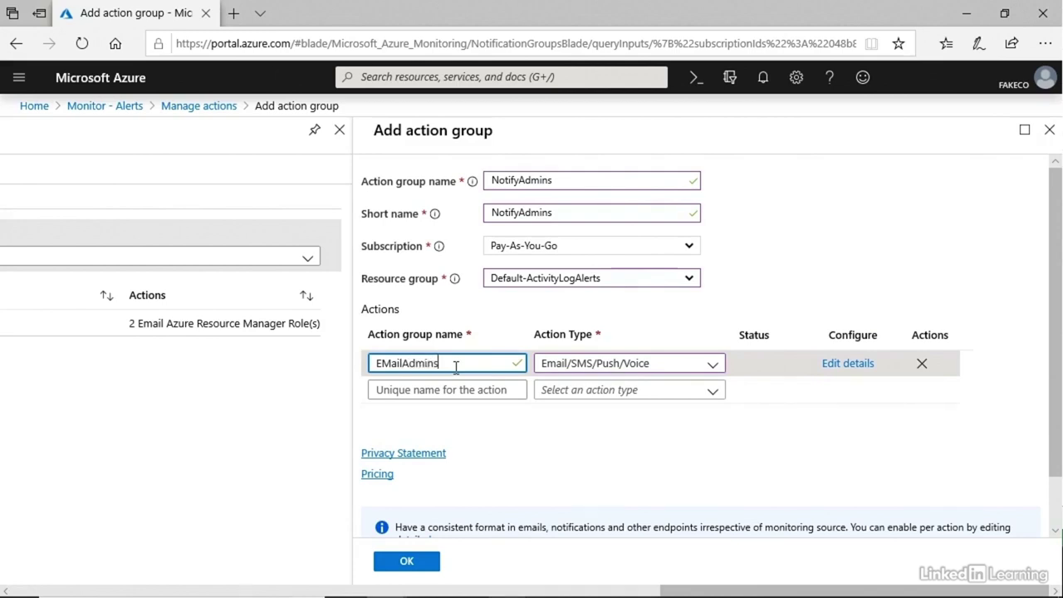
click(407, 561)
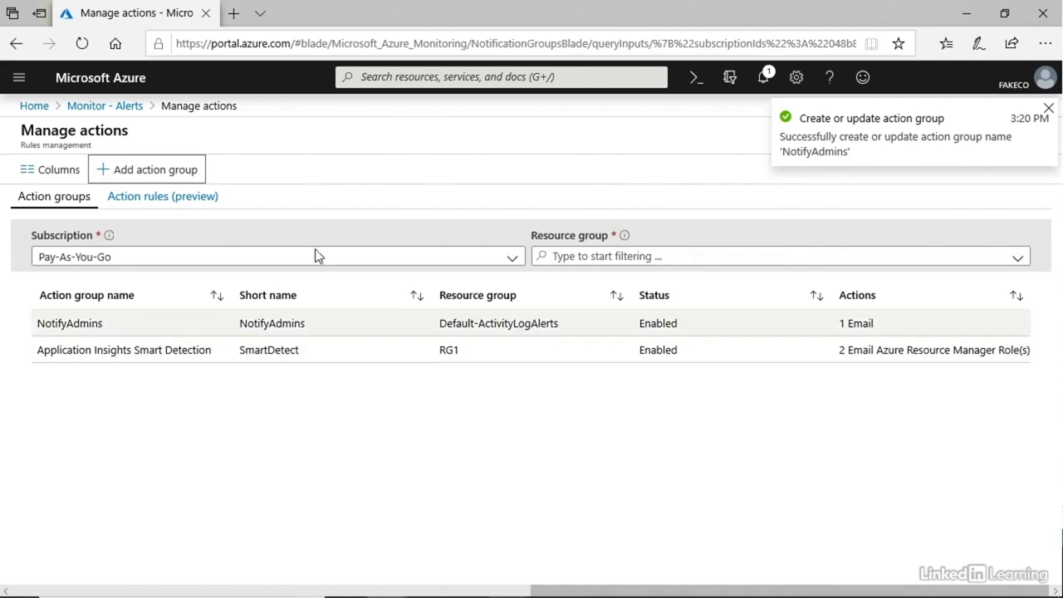
- Open the Failure Anomalies - webapp17289 alert rule from Manage alert rules and review its condition and actions
click(124, 107)
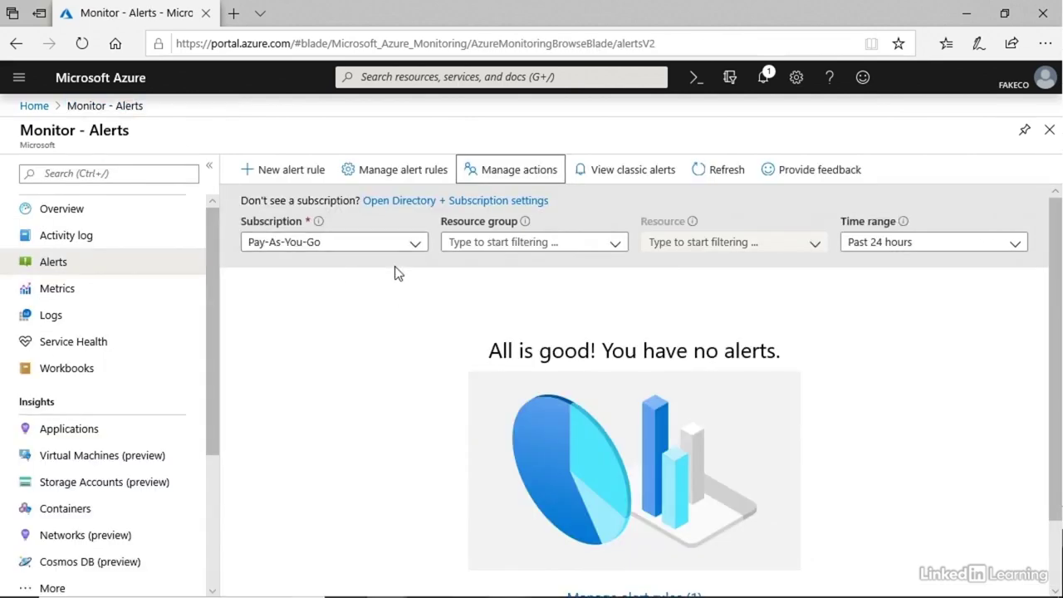
click(383, 178)
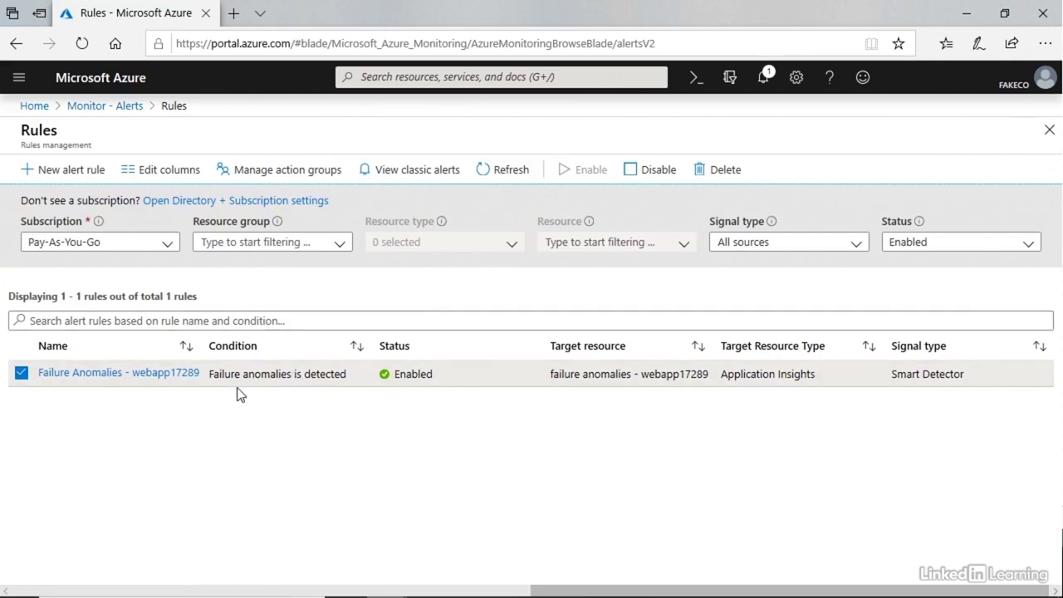
click(143, 378)
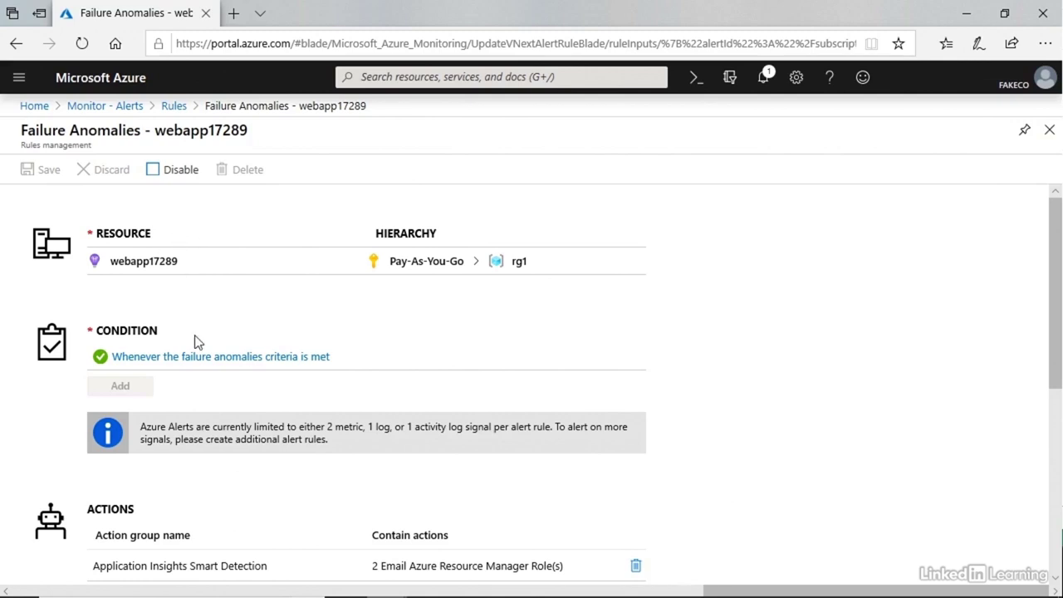
click(241, 366)
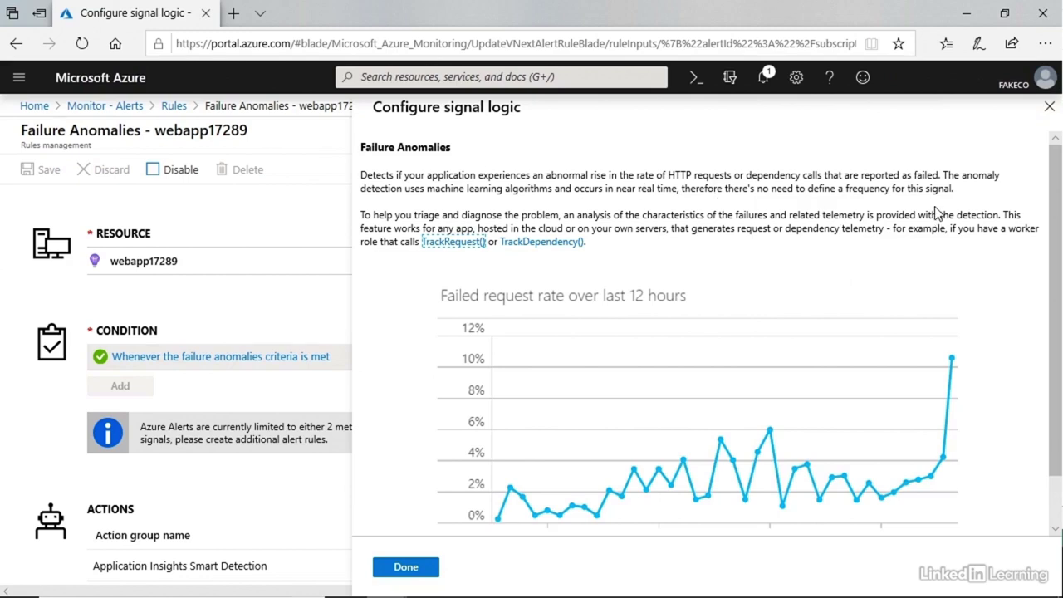
click(1045, 113)
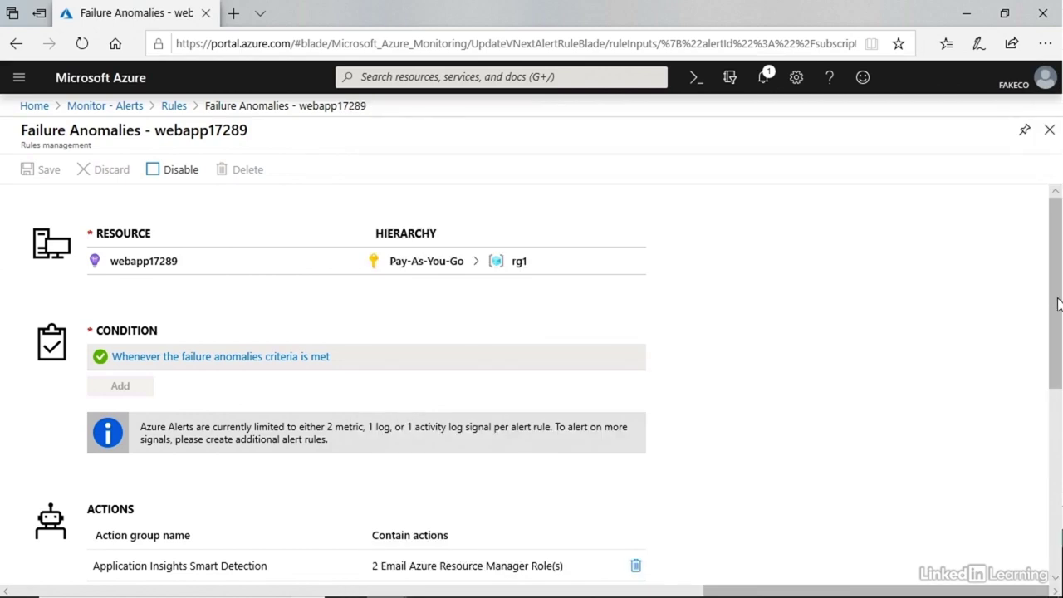
scroll(1058, 334, down, 3)
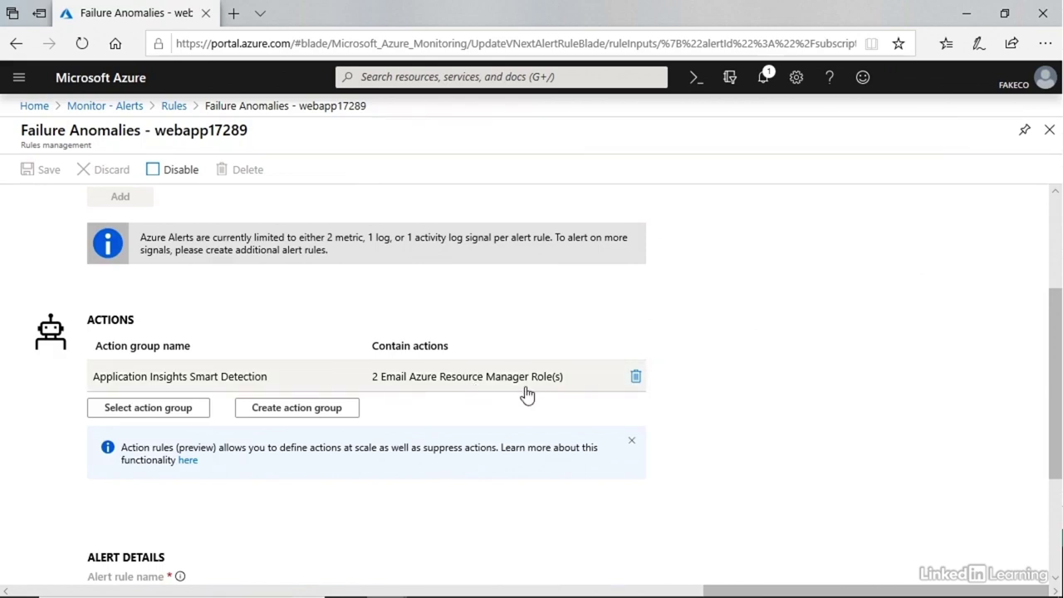
- Attach the NotifyAdmins action group to the Failure Anomalies rule, save it, and return to Rules
click(153, 408)
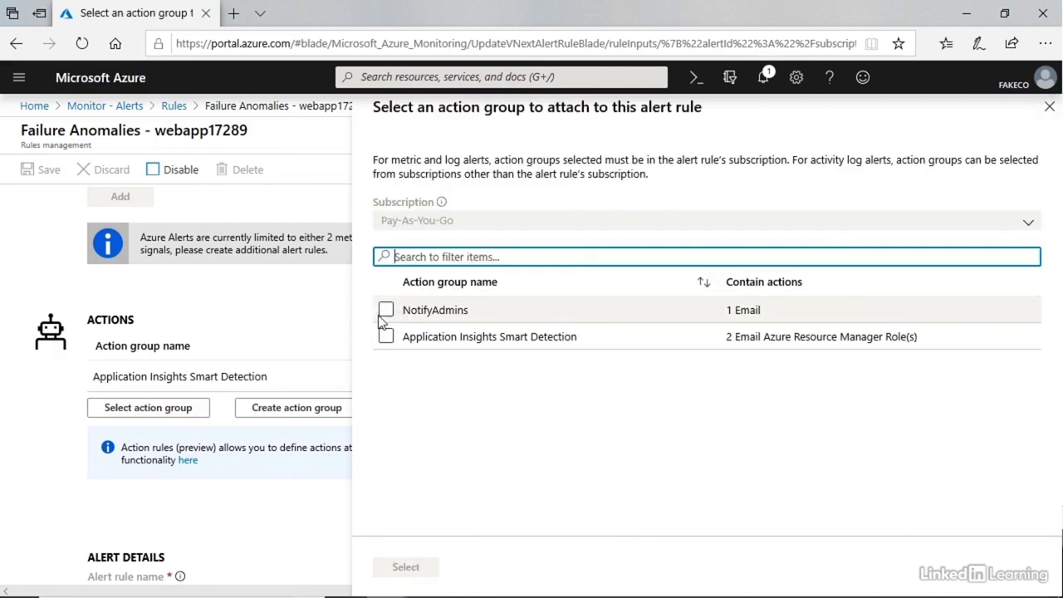
click(386, 309)
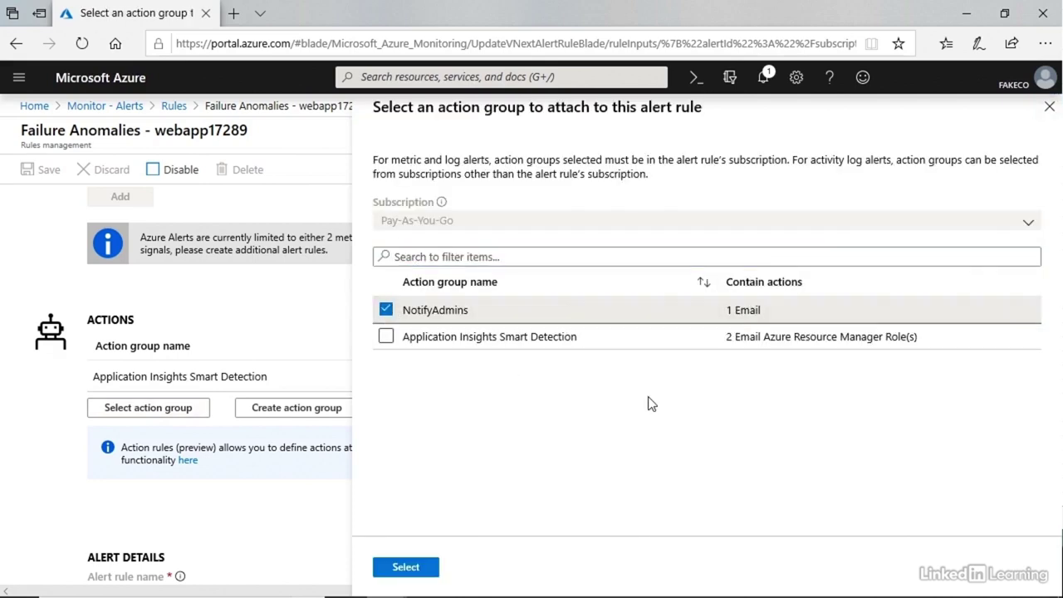
click(418, 567)
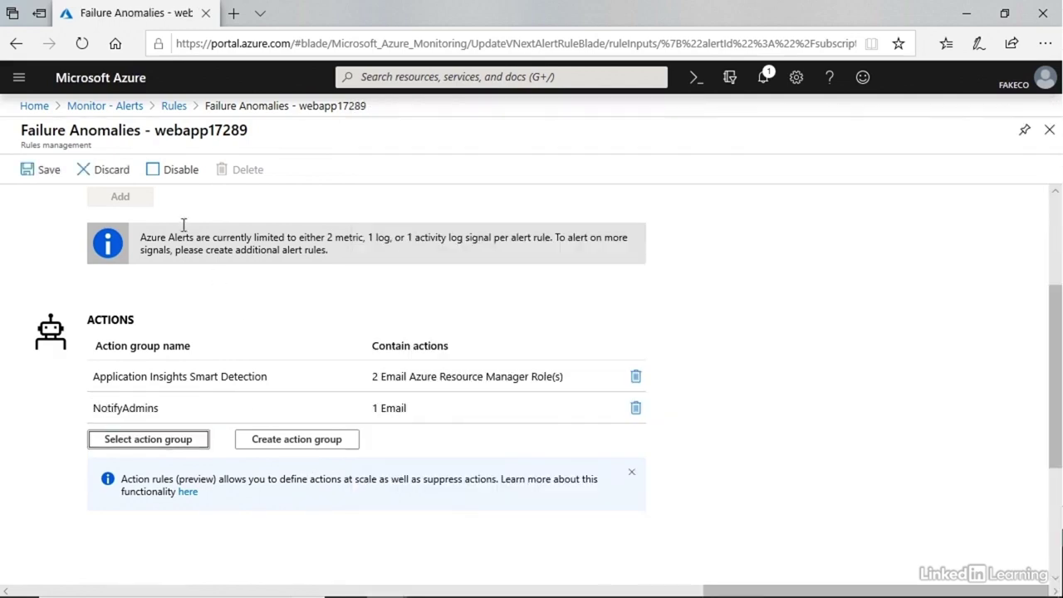
click(38, 170)
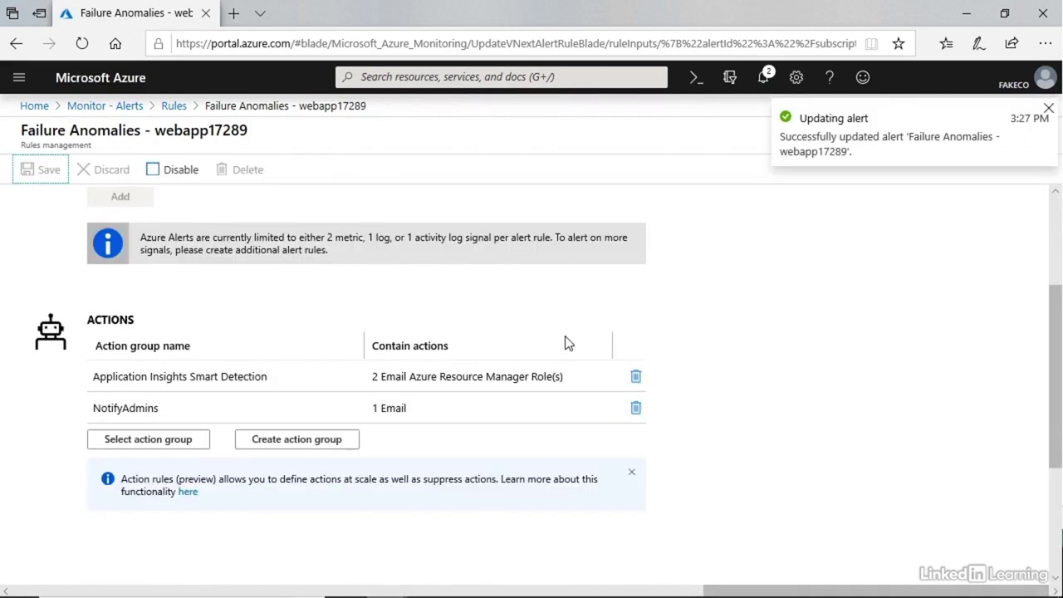
click(173, 108)
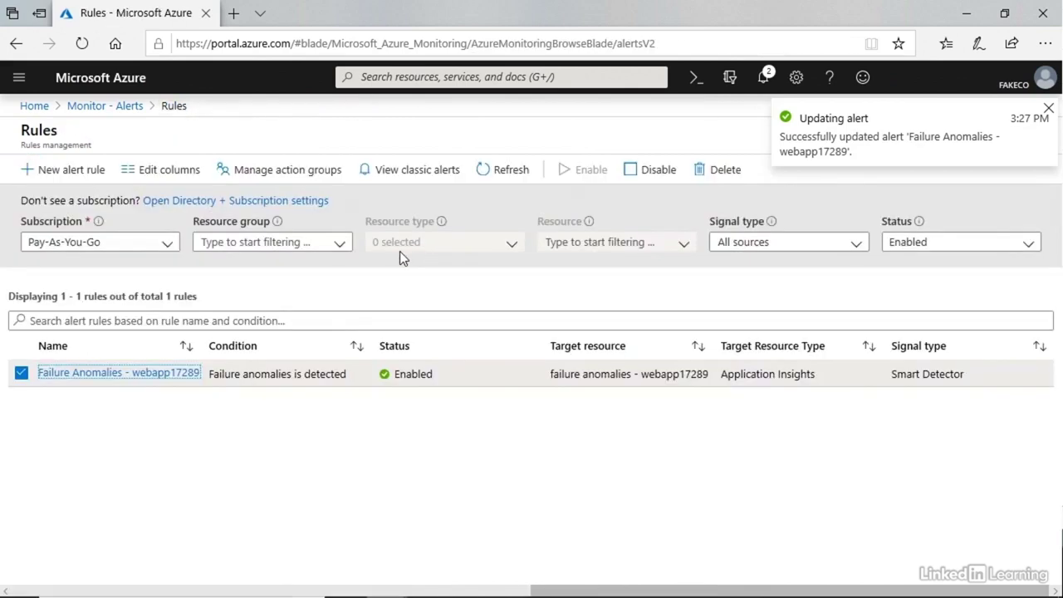
- Start a new alert rule whose resources are virtual machines WinSrv2019-1 and WinSrv2019-2 in RG1
click(67, 170)
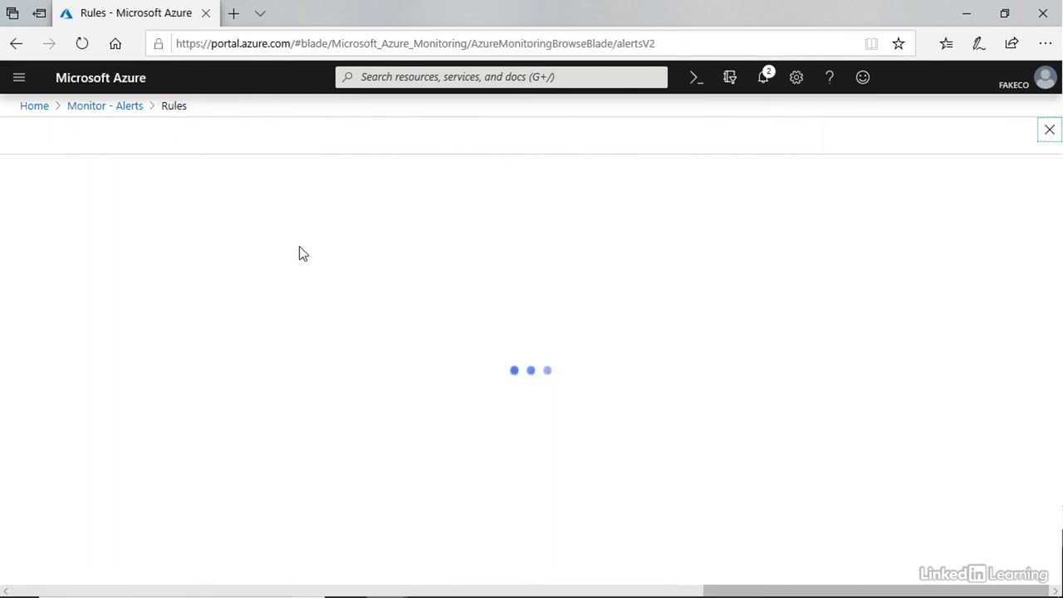
click(136, 263)
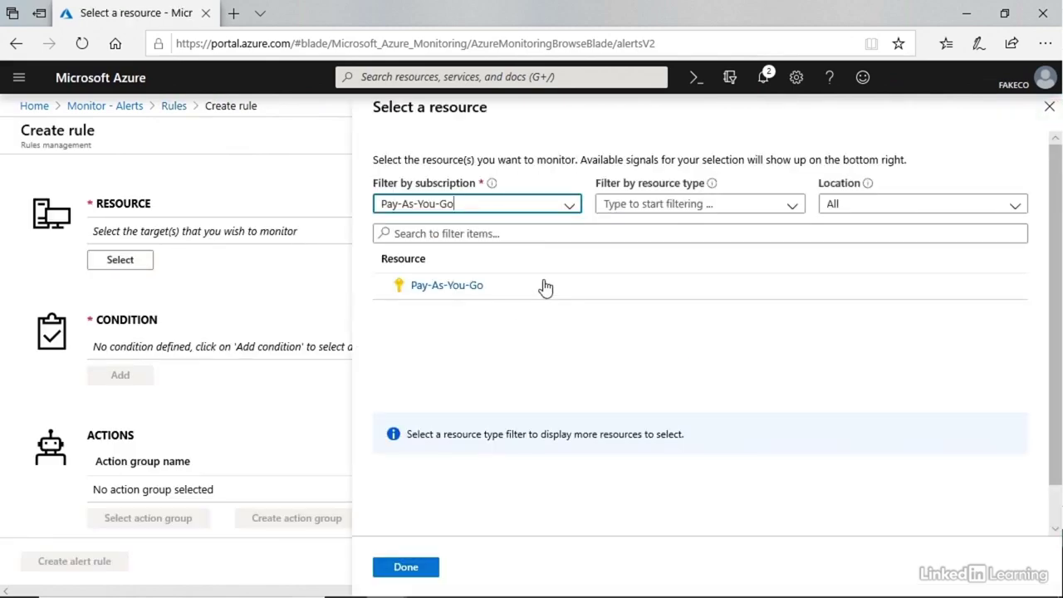
click(709, 207)
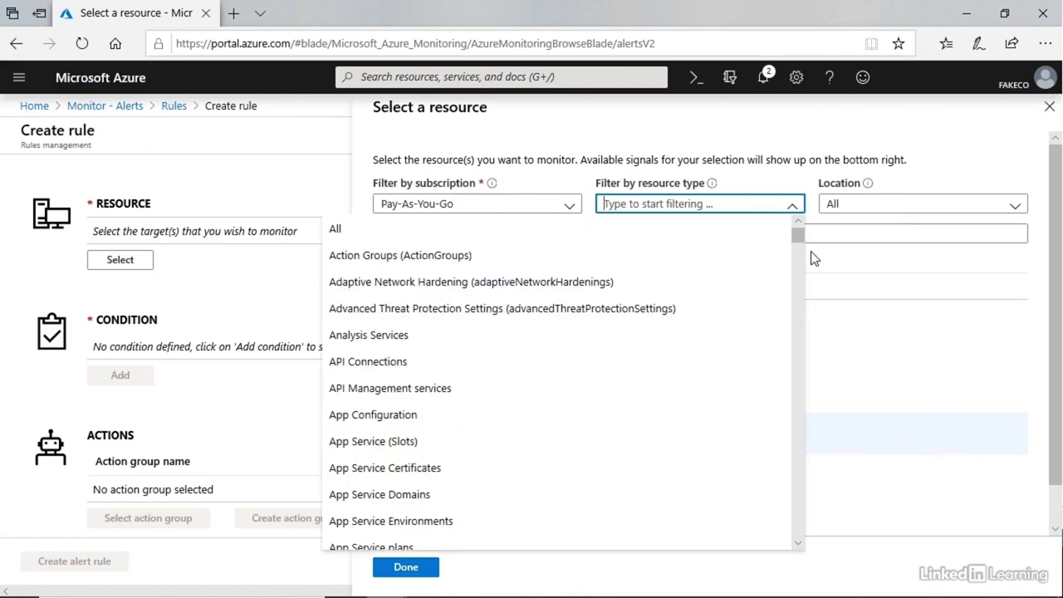
text(virt)
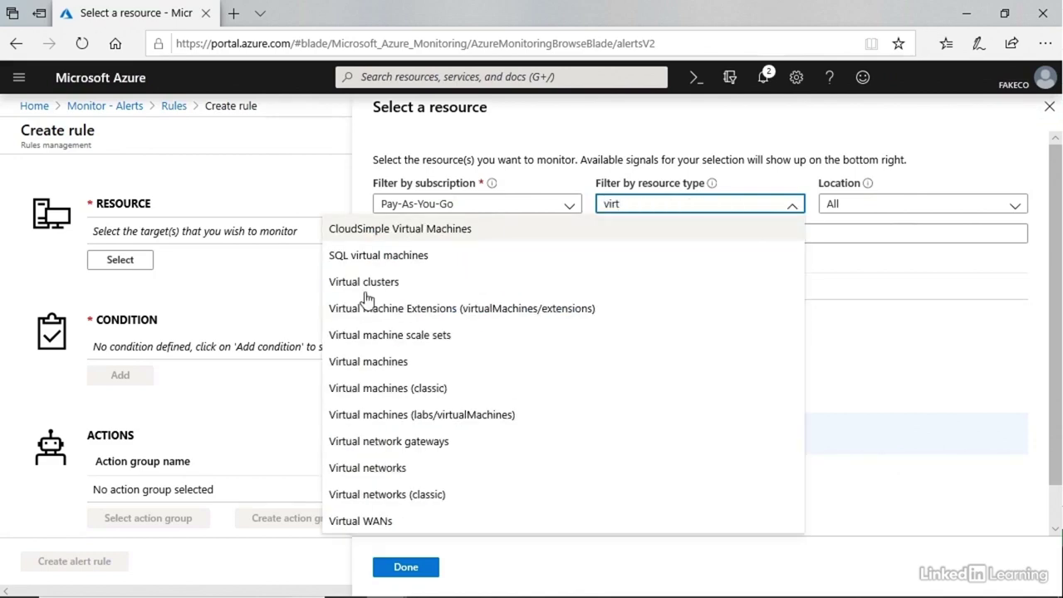
click(618, 359)
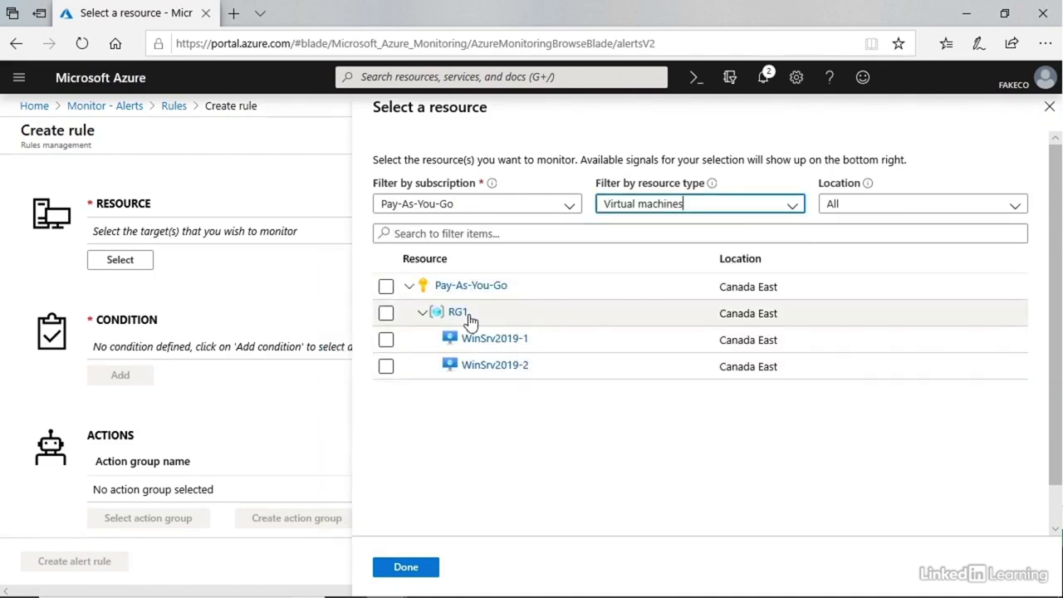
click(386, 340)
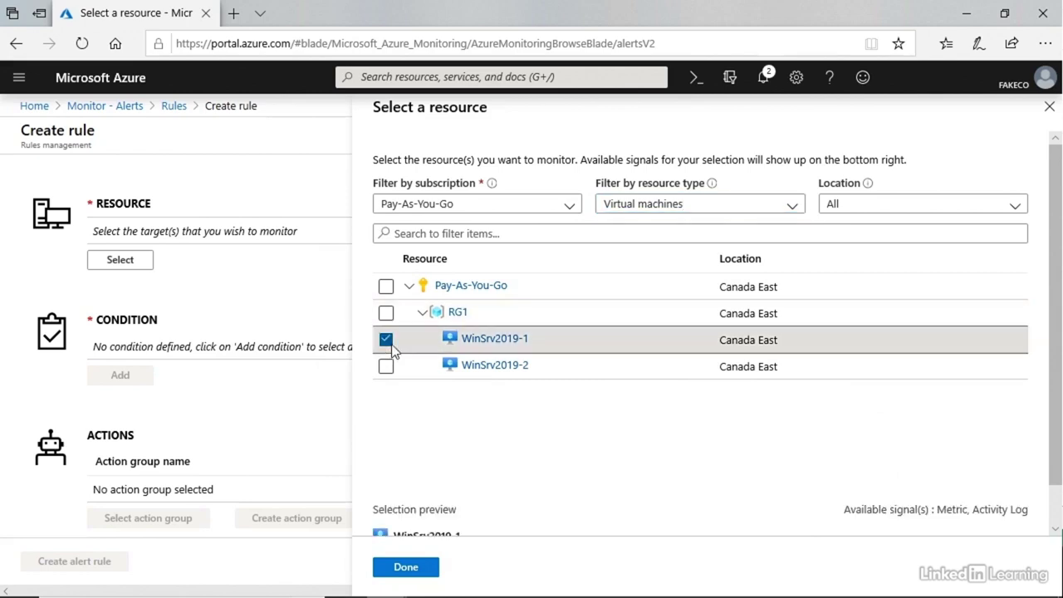
click(386, 366)
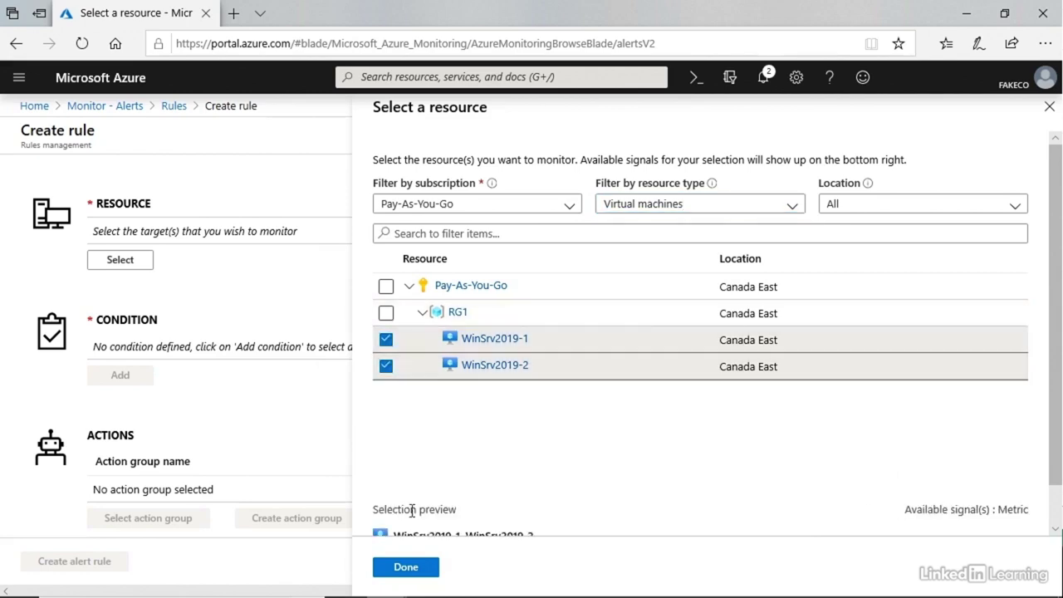
click(413, 572)
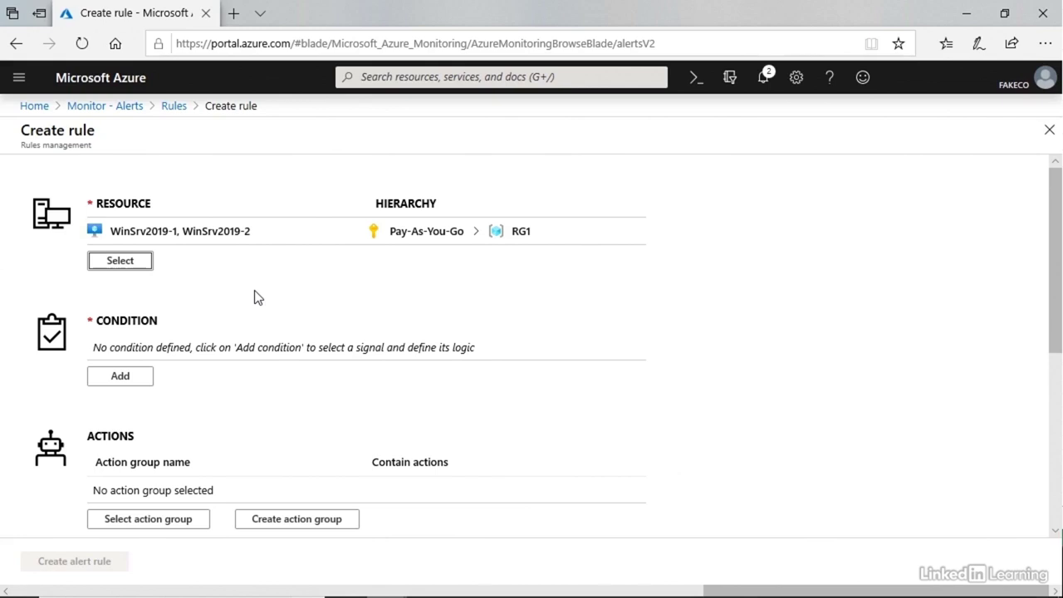
- Add a Percentage CPU condition with threshold greater than 80, charting the last 3 days
click(130, 377)
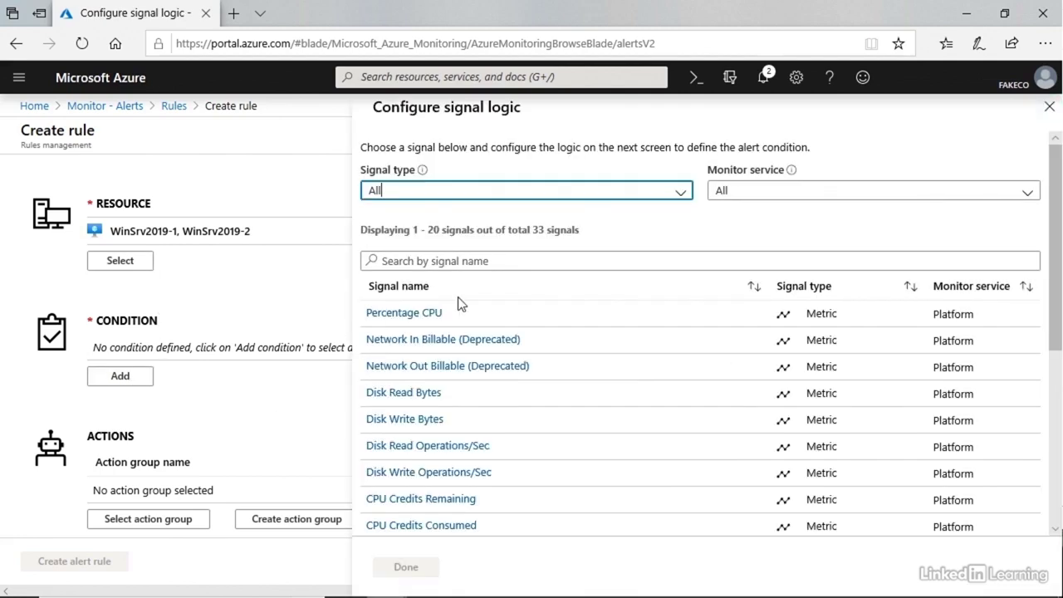
click(429, 322)
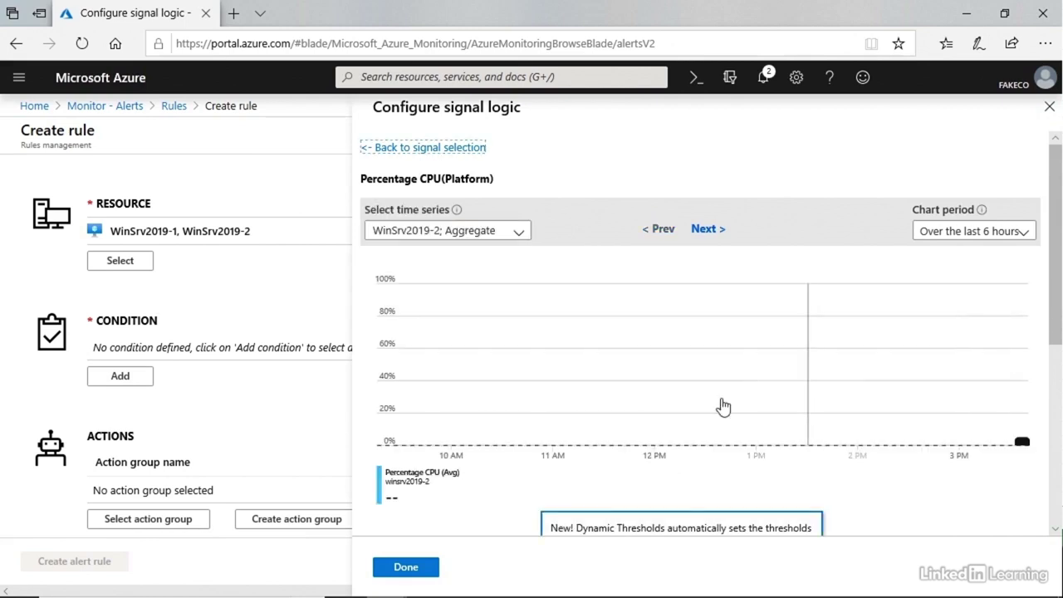
click(1022, 232)
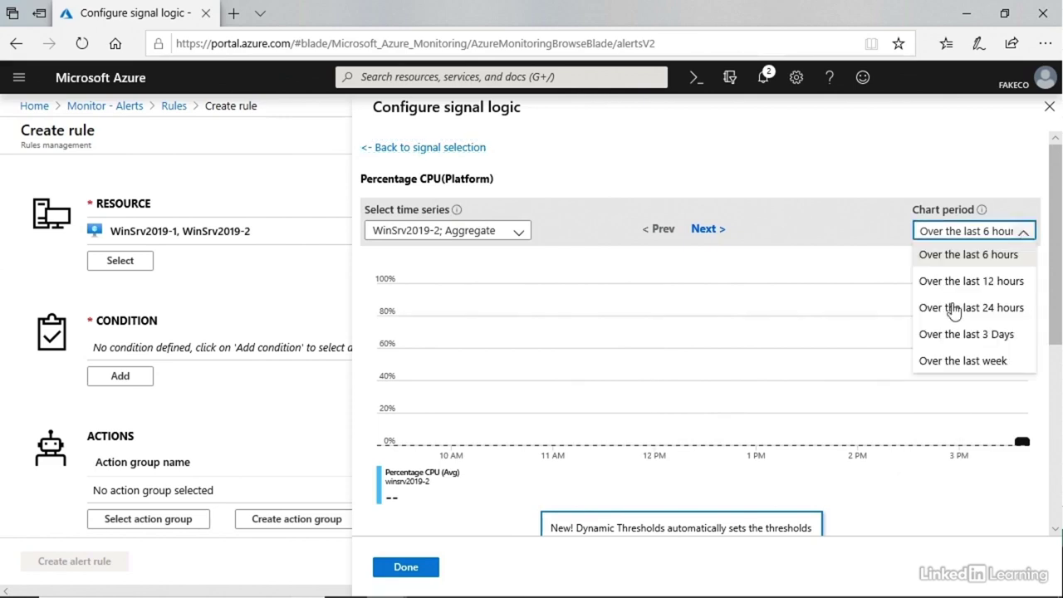
click(953, 342)
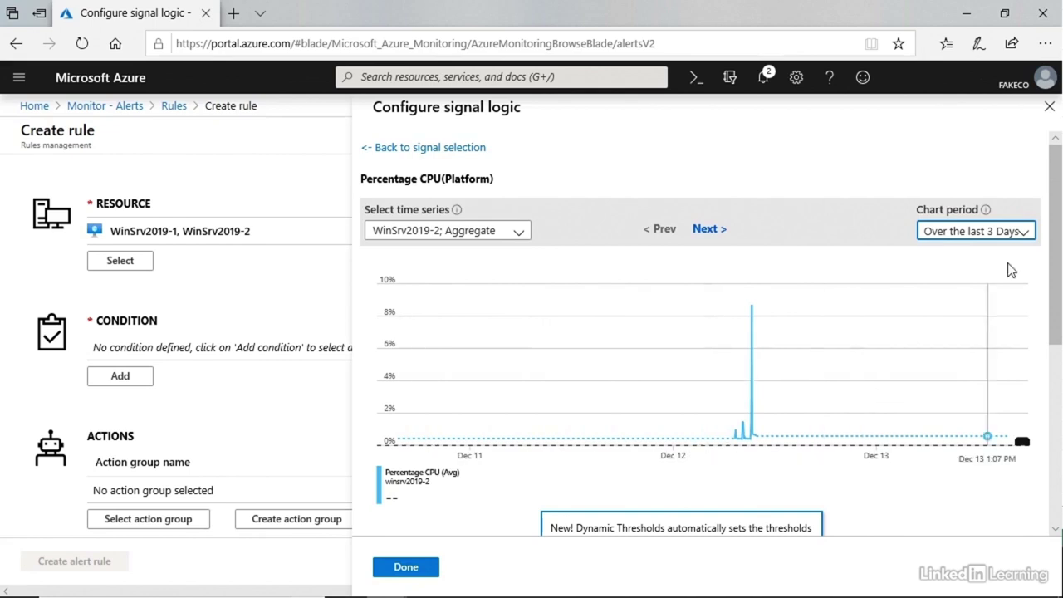
drag(1053, 314, 1052, 448)
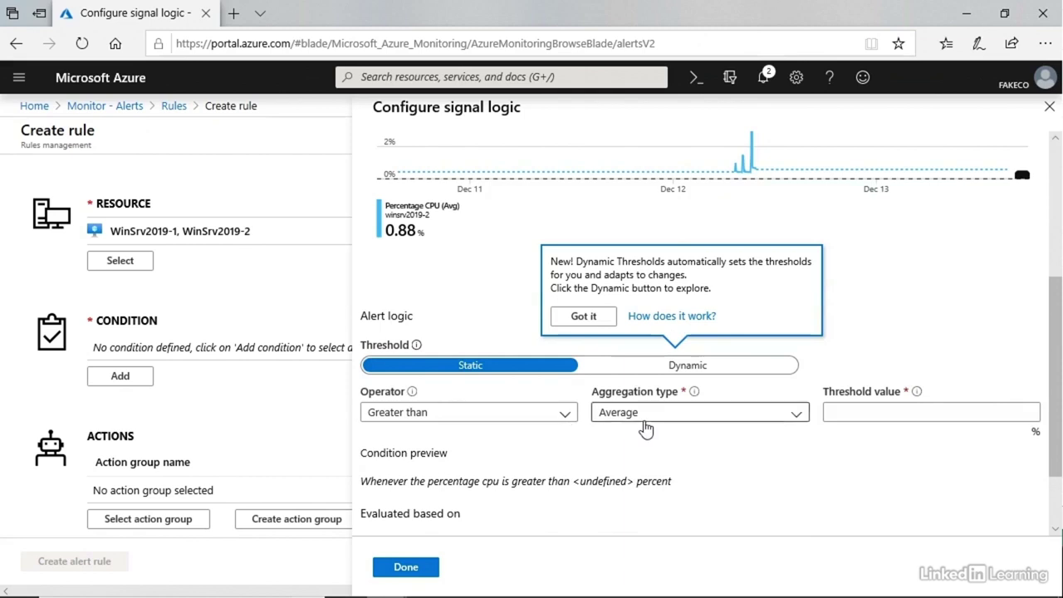
click(879, 420)
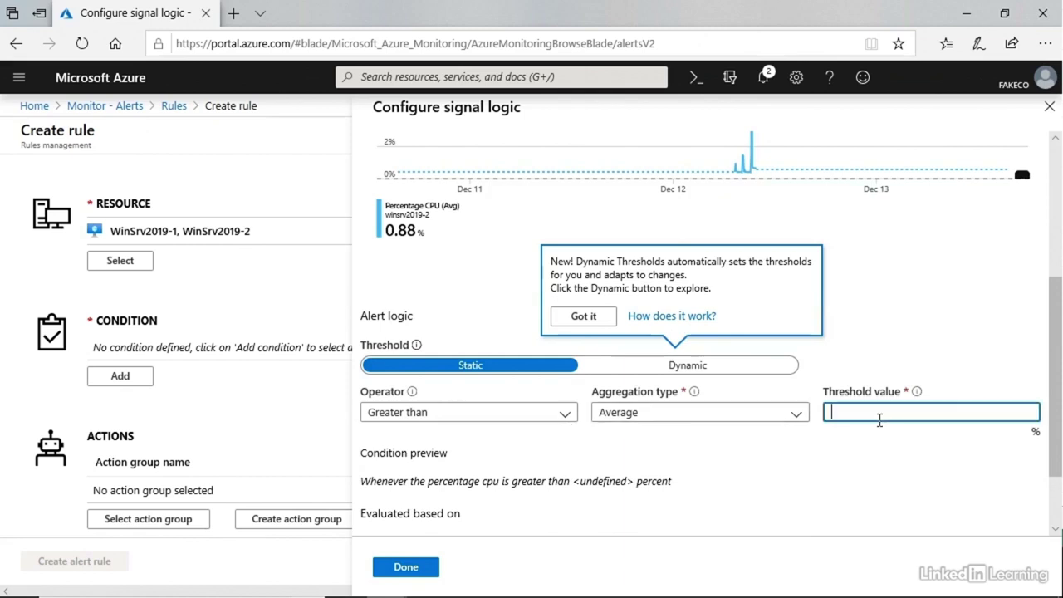
text(80)
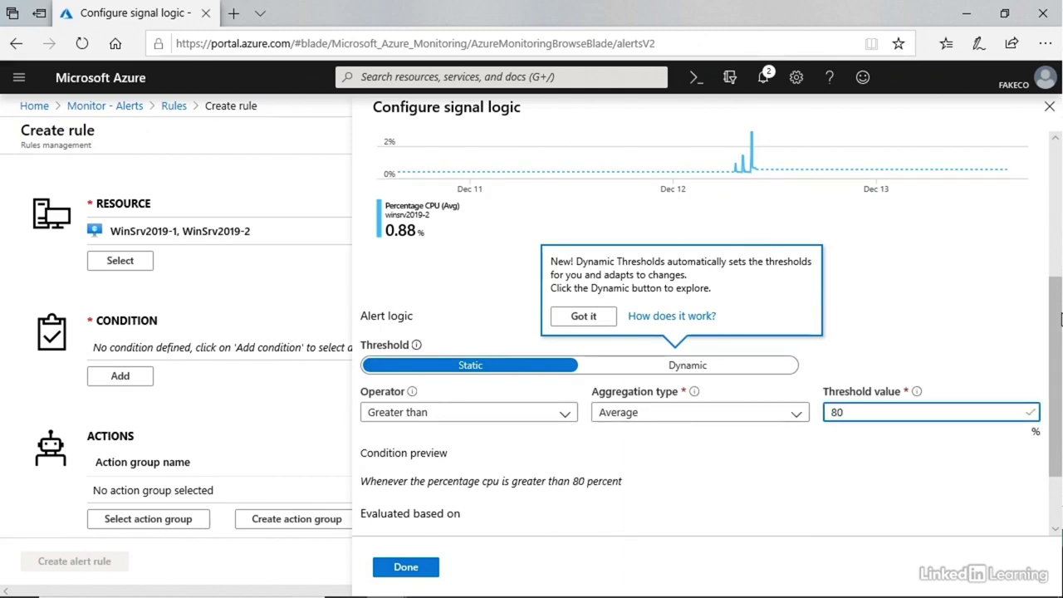
scroll(1058, 315, down, 2)
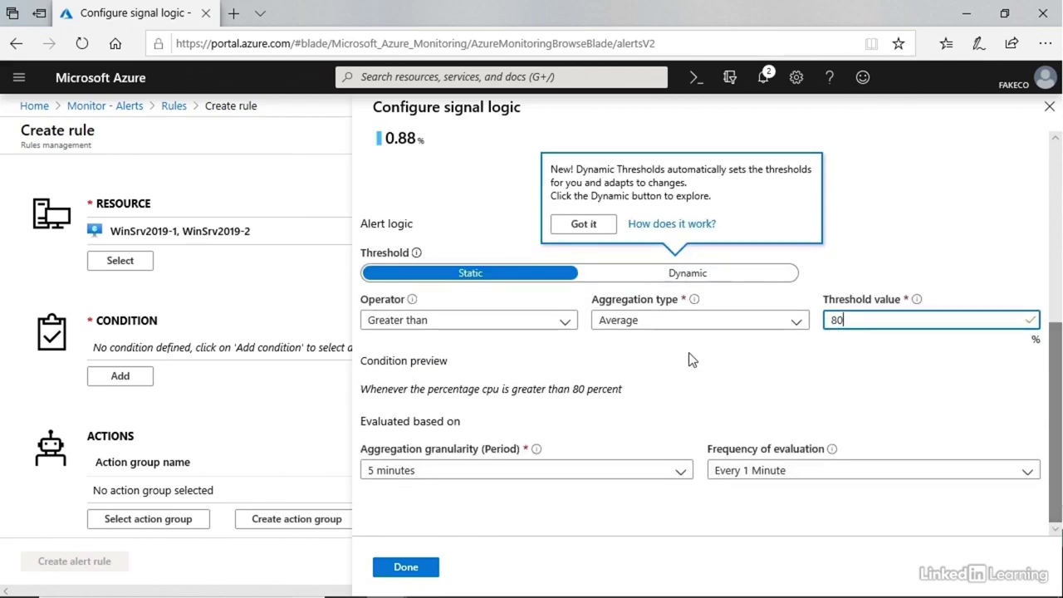
click(406, 567)
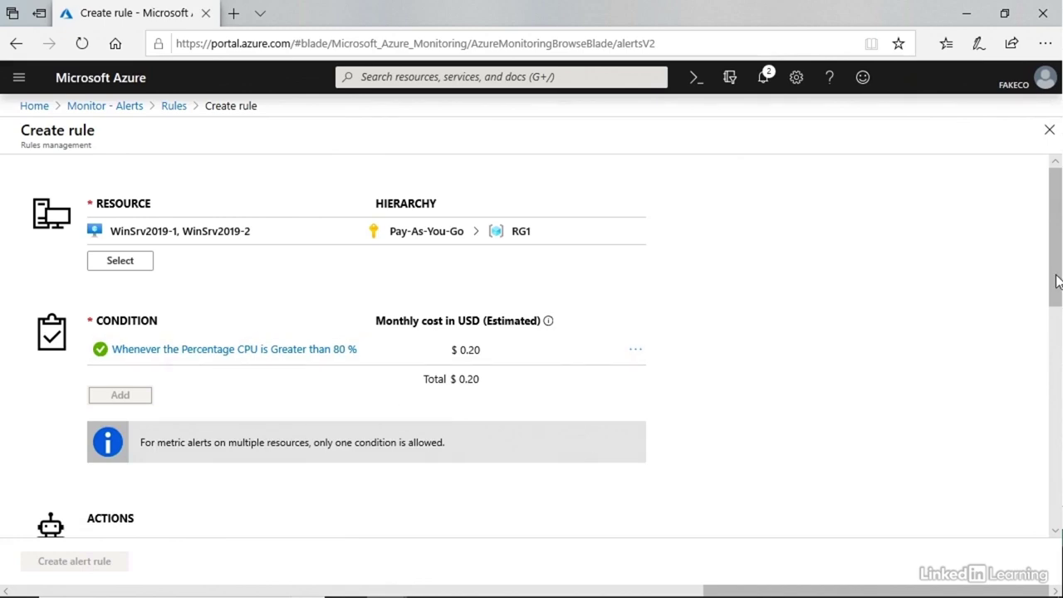
- Attach the NotifyAdmins action group to the new alert rule
scroll(1053, 320, down, 1)
scroll(1052, 370, down, 2)
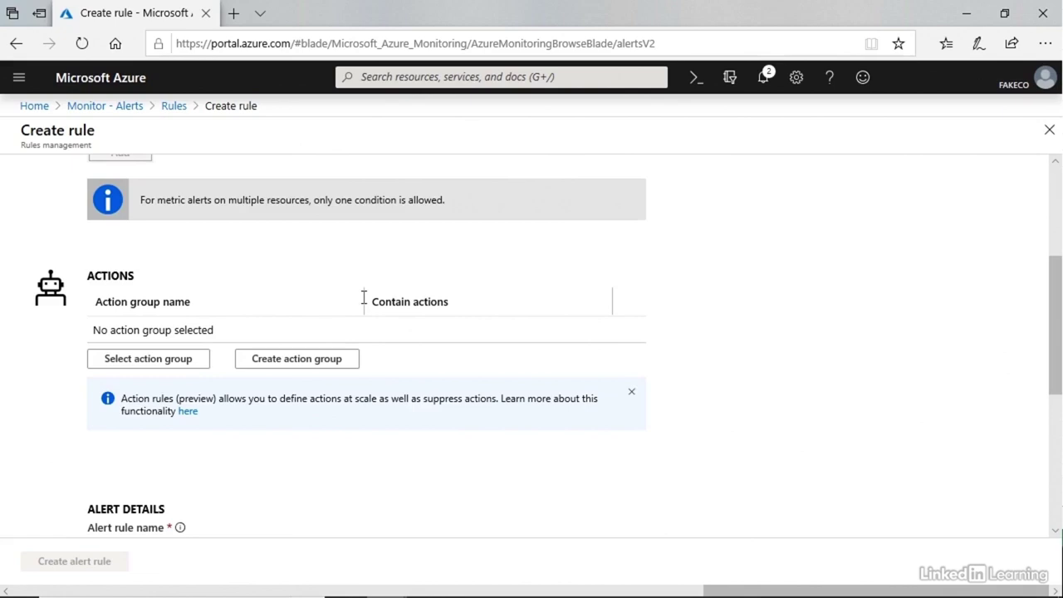
click(193, 365)
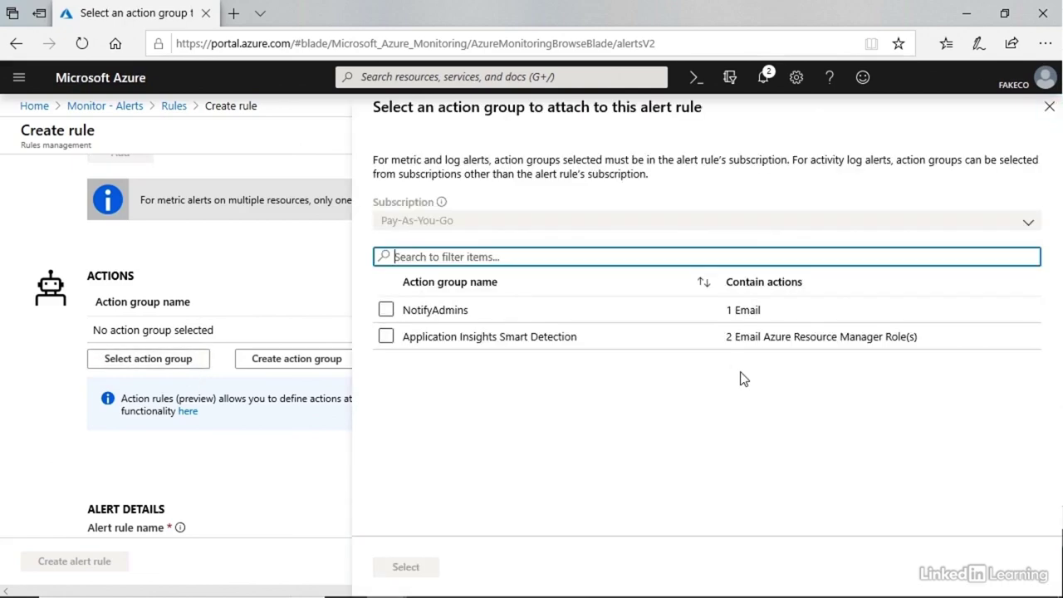
click(386, 309)
click(428, 566)
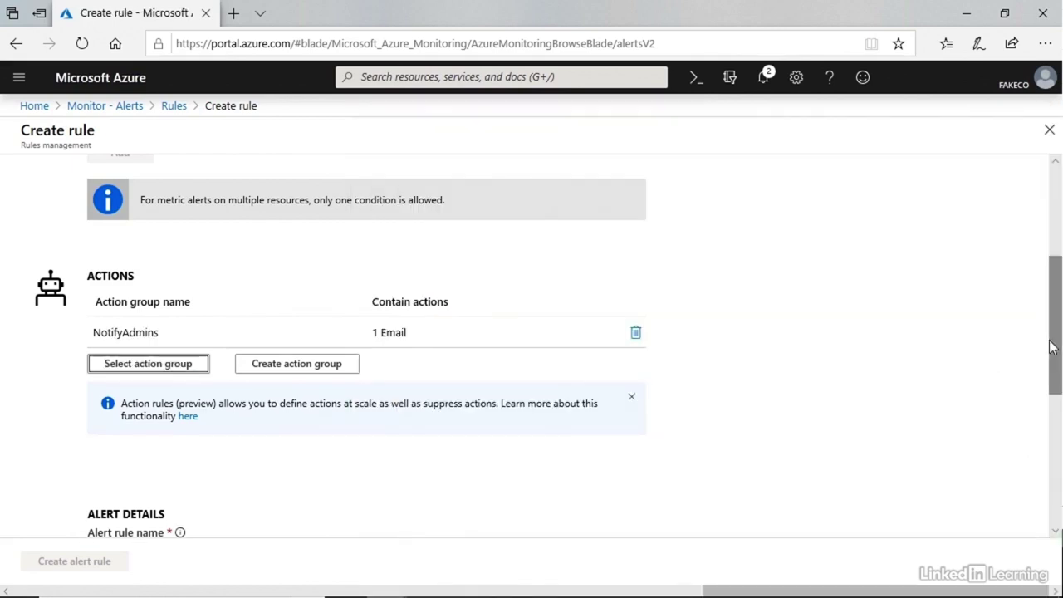
- Name the rule BusyCPUAbnormal and create the alert rule
scroll(1055, 349, down, 3)
click(411, 309)
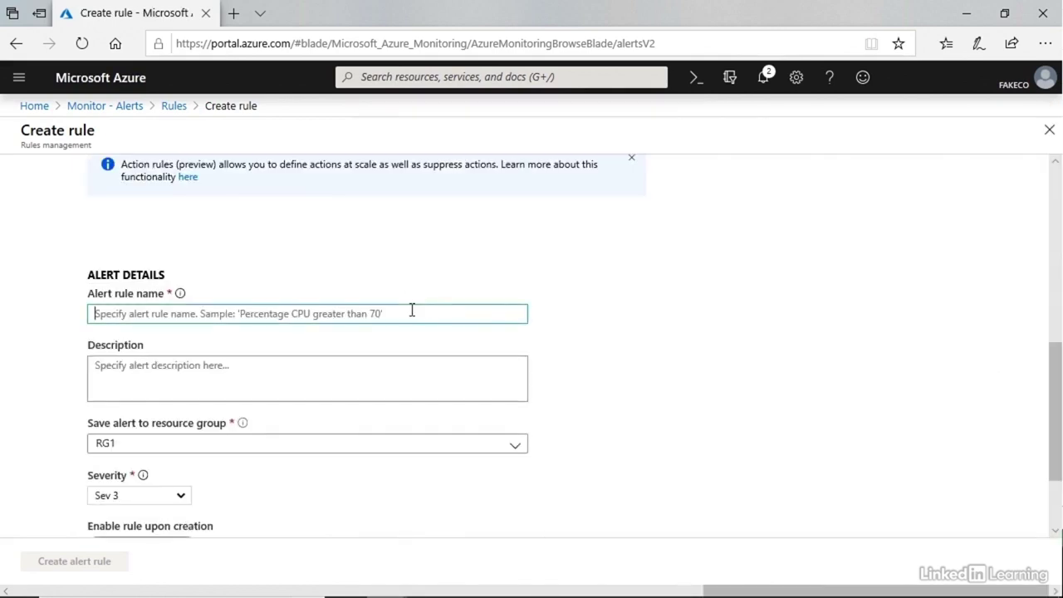
text(BusyCPU)
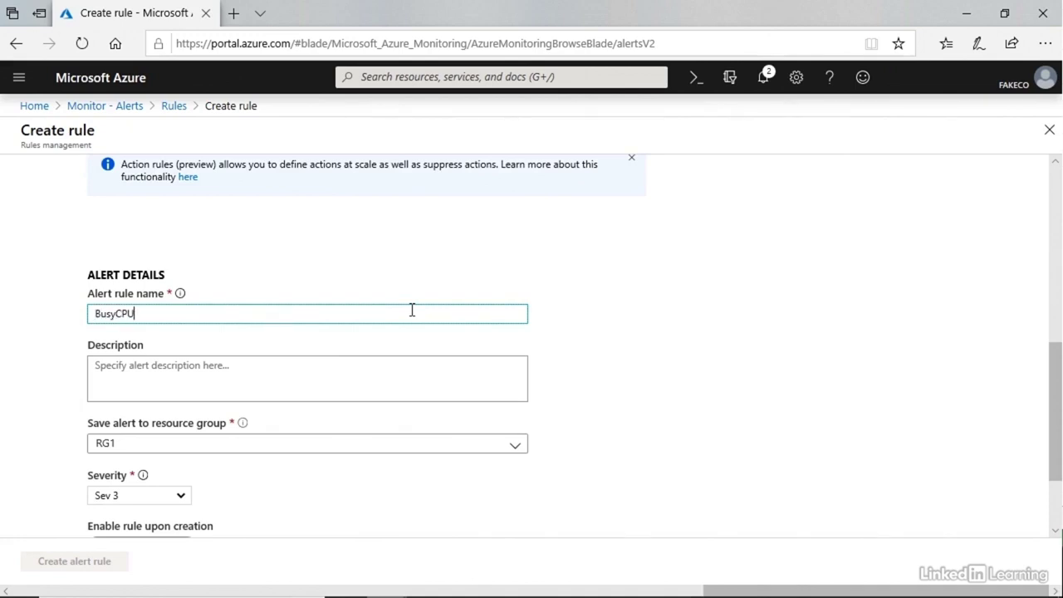
text(Abnormal)
click(689, 396)
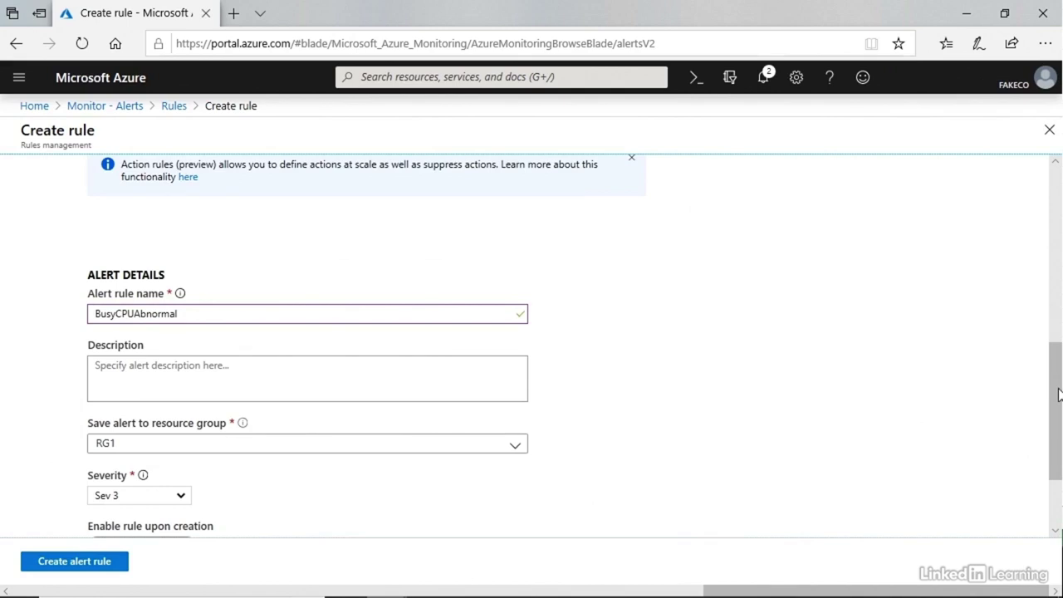
scroll(1059, 394, down, 2)
click(97, 563)
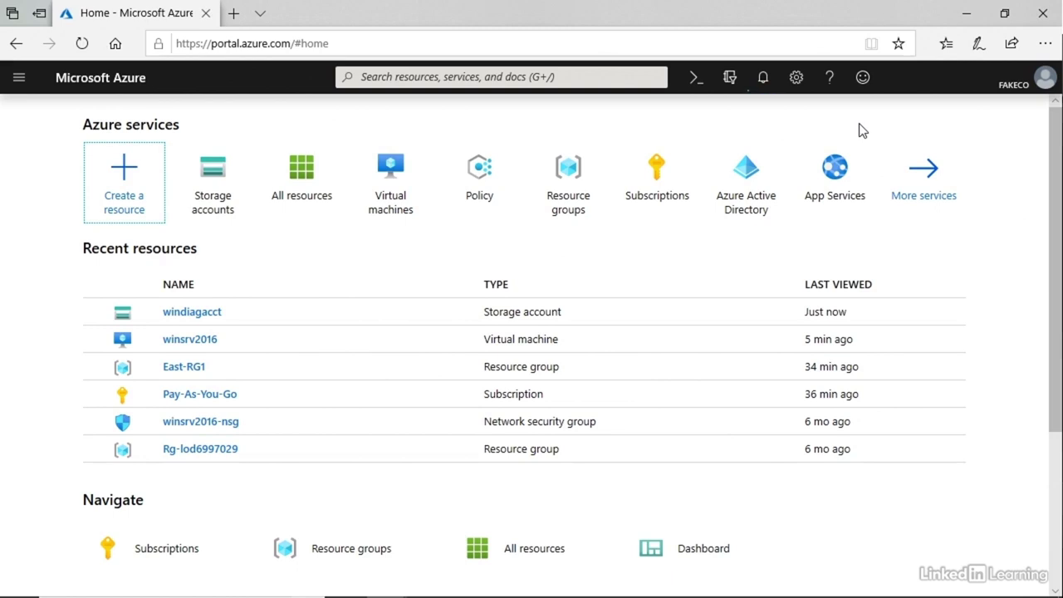
- Begin creating a Key Vault in the Pay-As-You-Go subscription and resource group RG1
click(127, 186)
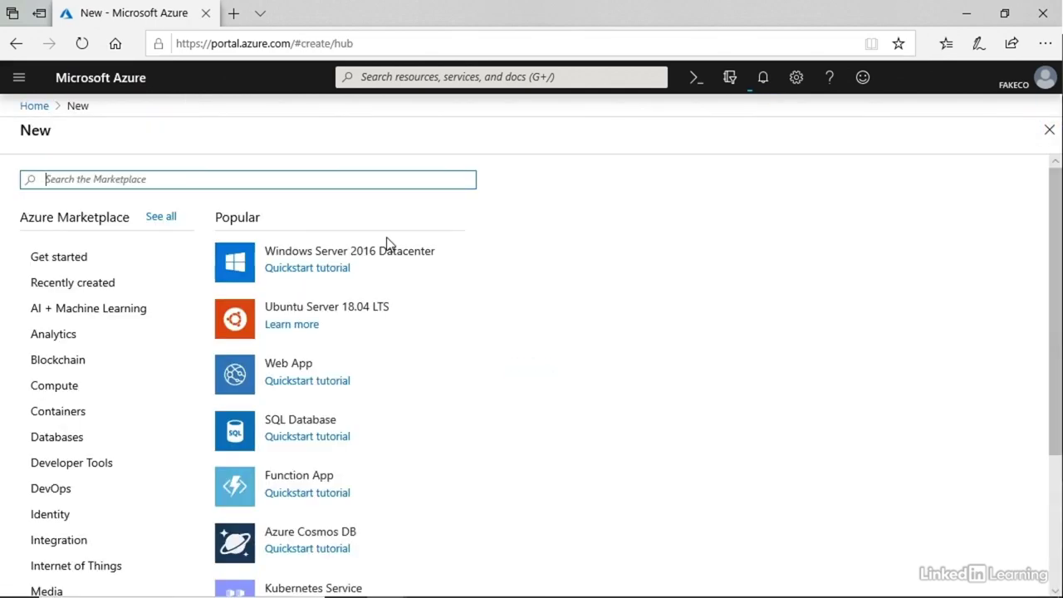
text(key)
click(133, 205)
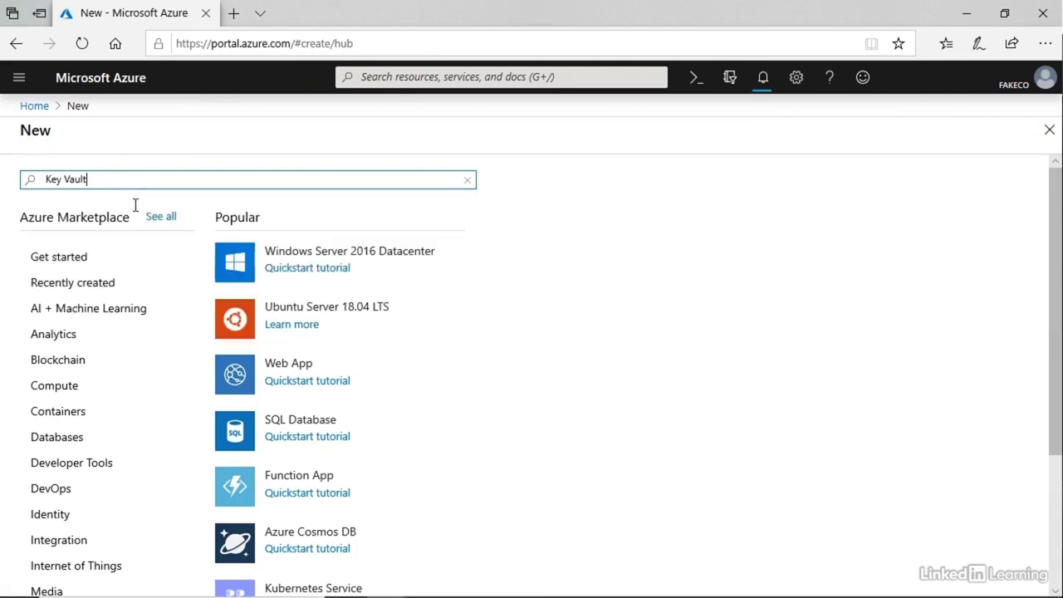
click(154, 236)
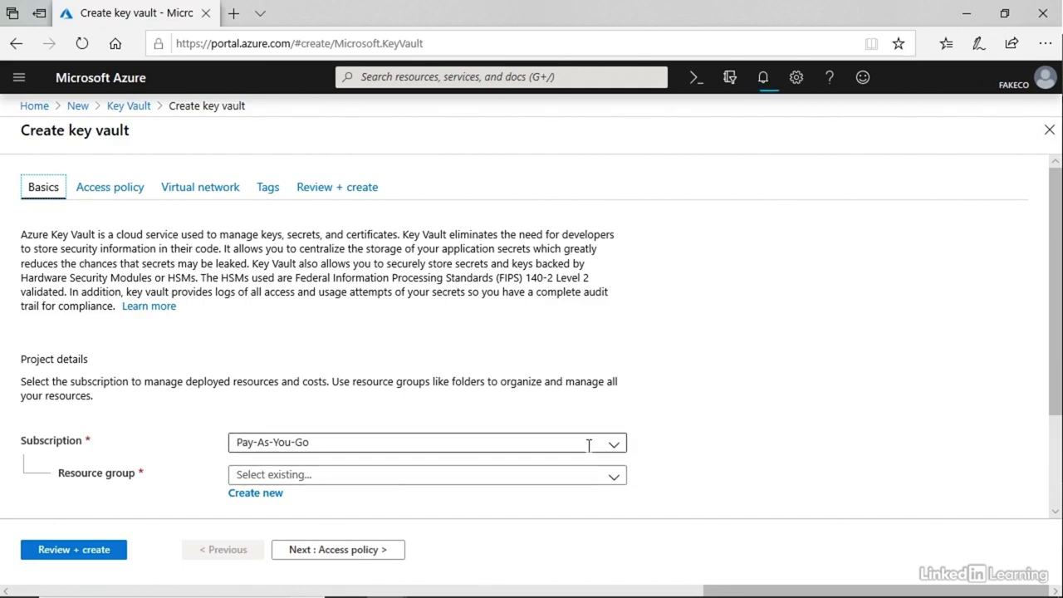
click(621, 453)
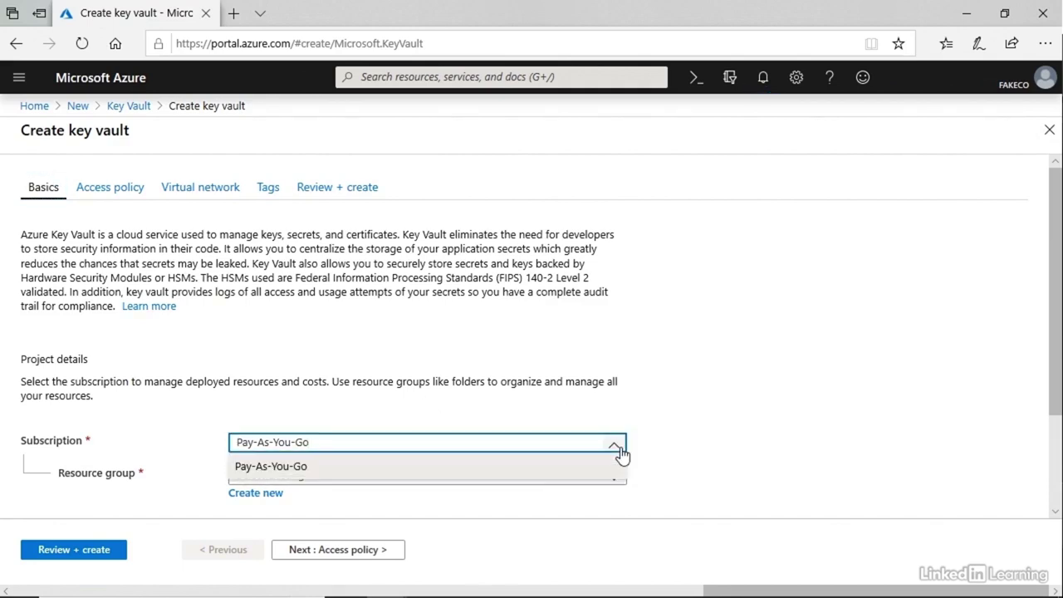
click(618, 462)
click(621, 480)
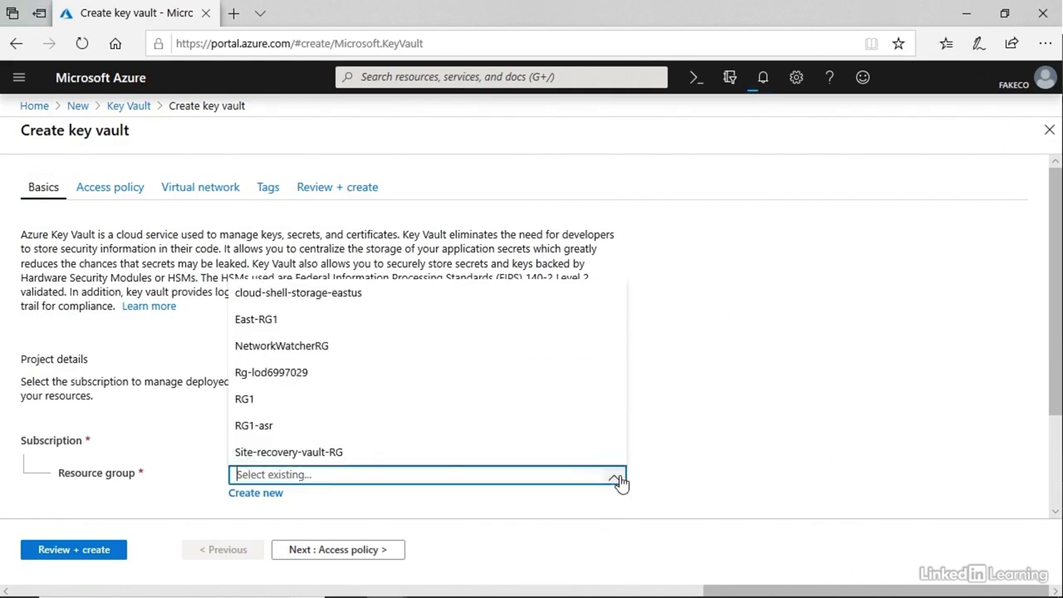
click(334, 398)
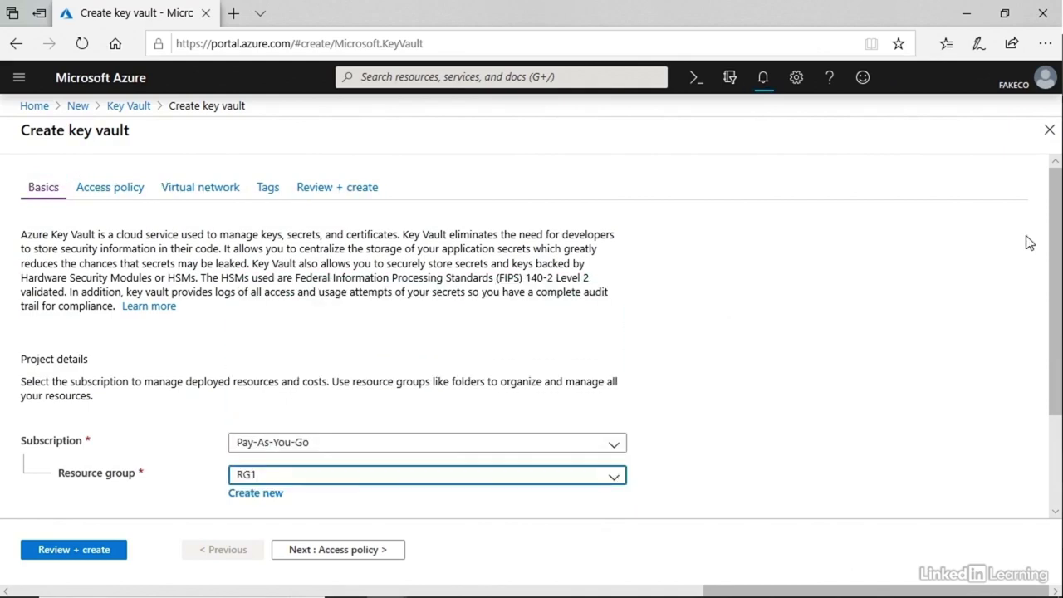
- Name the vault KV17234, set region Canada East, then validate and create it
drag(1057, 262, 1050, 412)
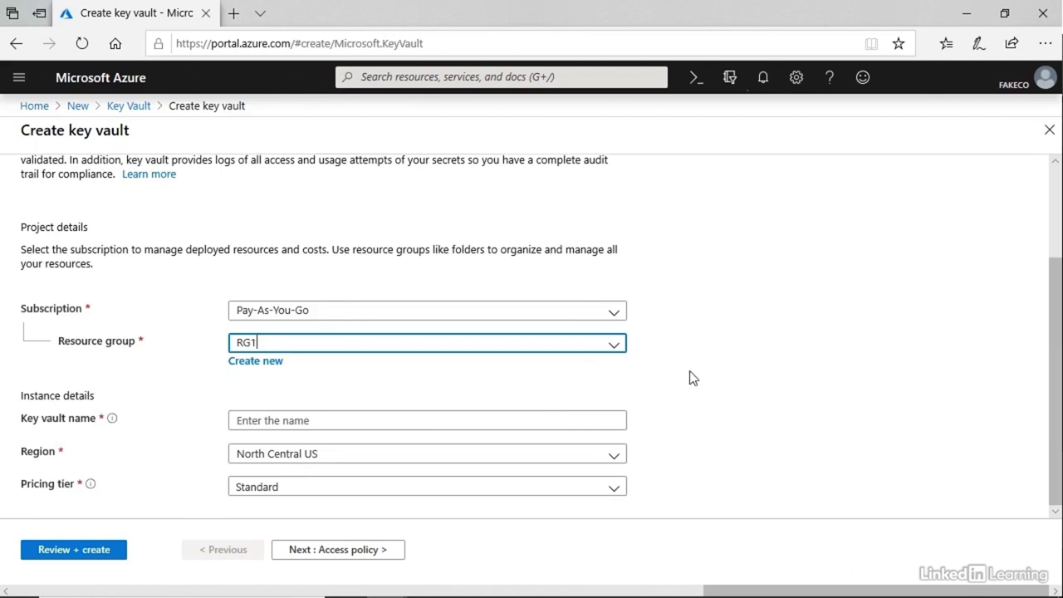
click(444, 419)
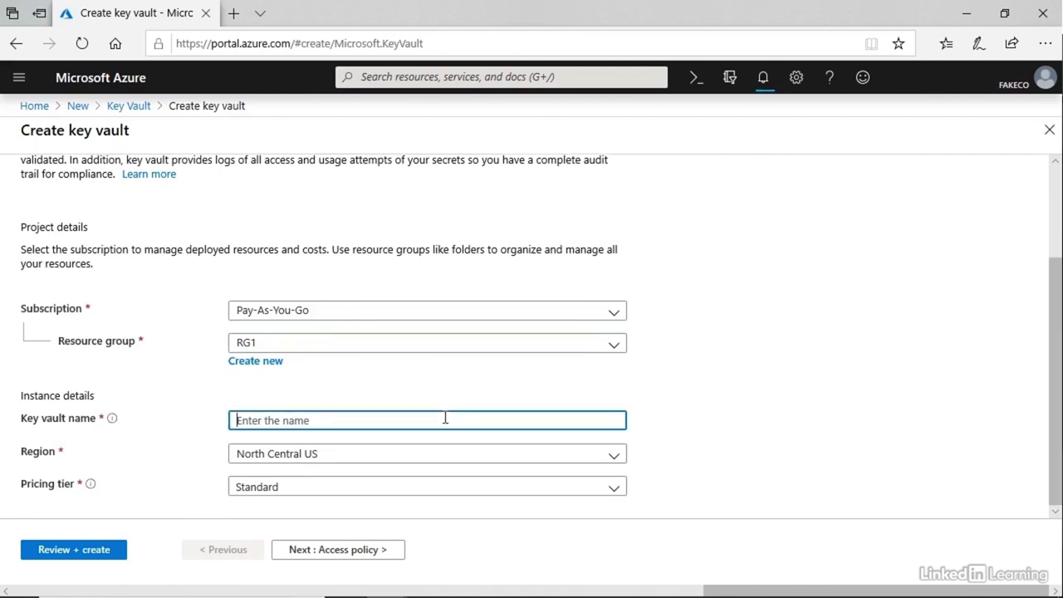
text(KV1)
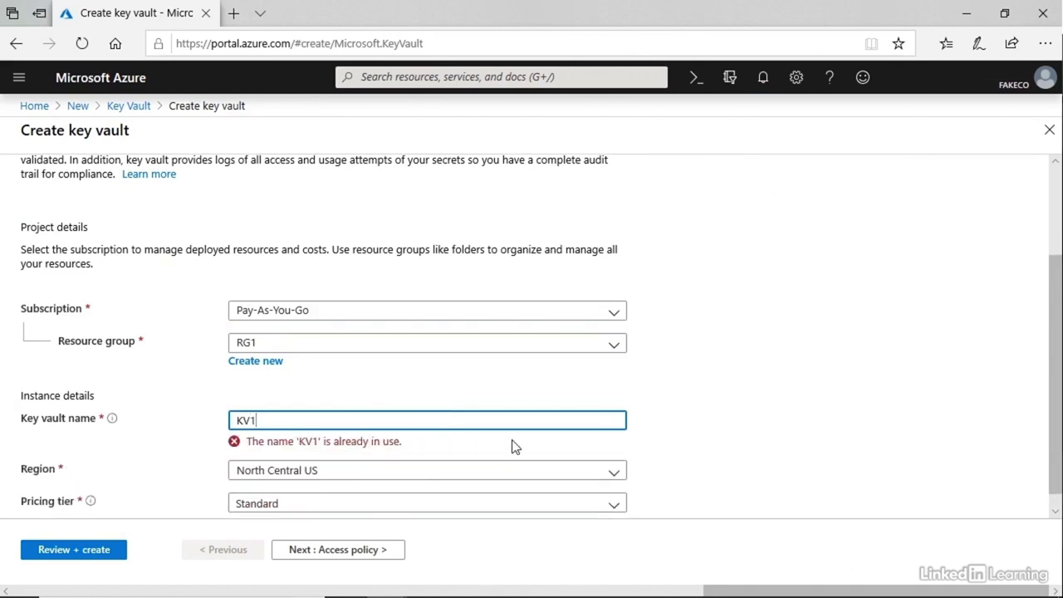
text(7234)
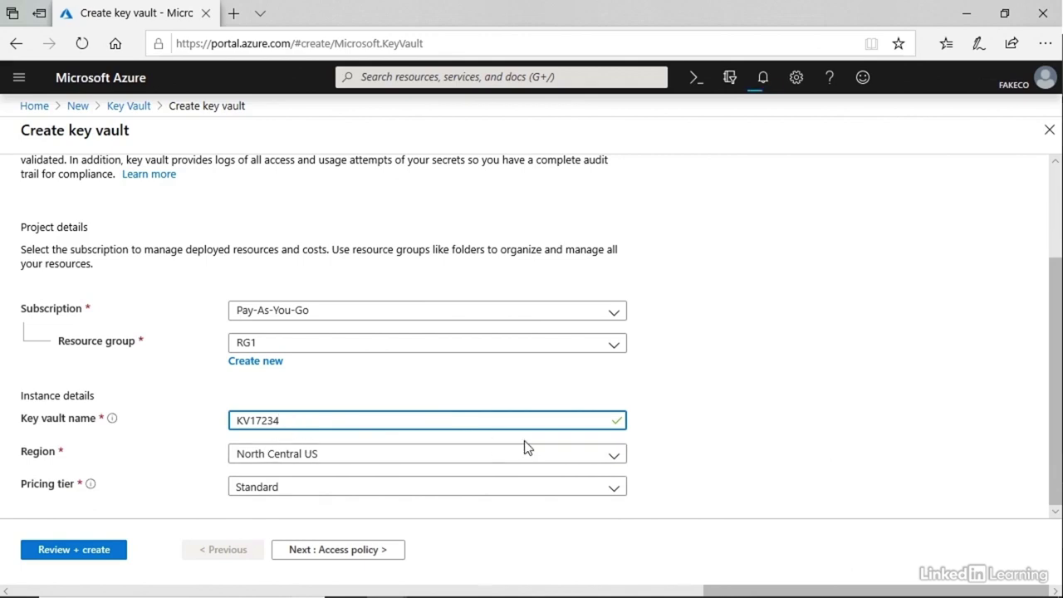
click(616, 459)
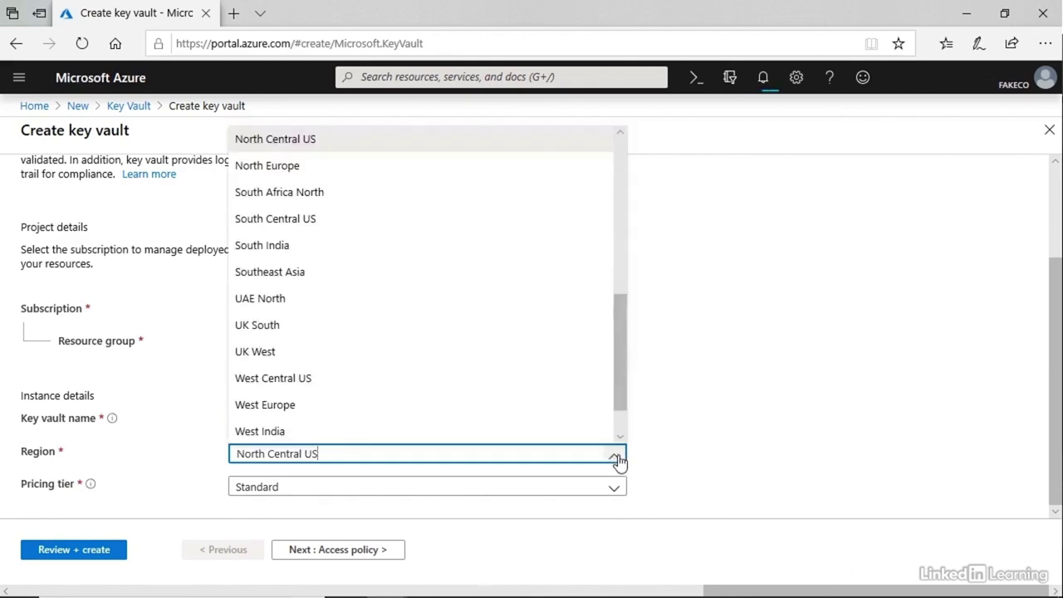
scroll(623, 434, down, 2)
drag(624, 391, 616, 207)
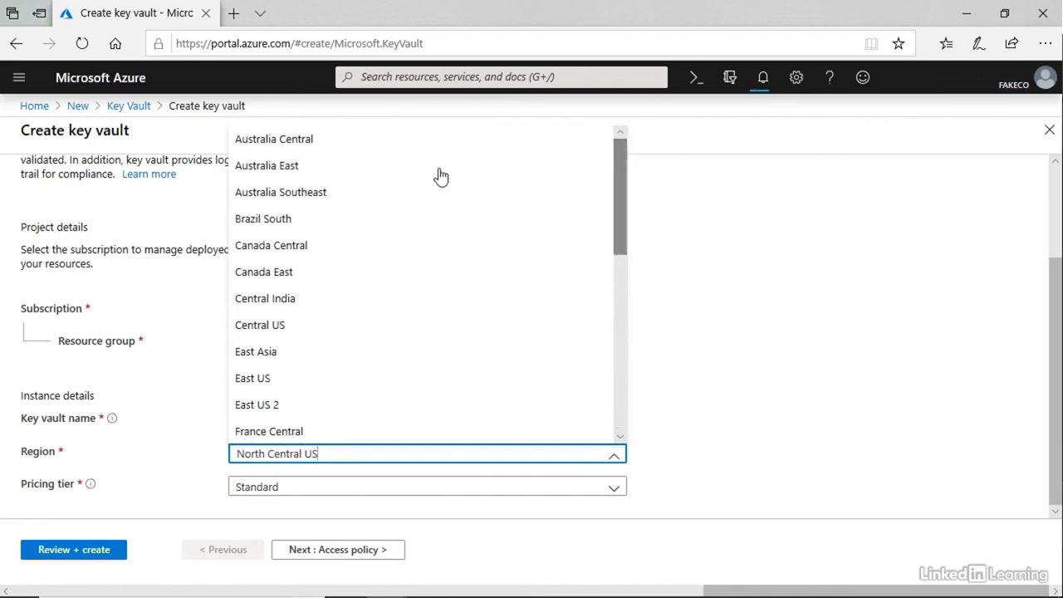
click(287, 275)
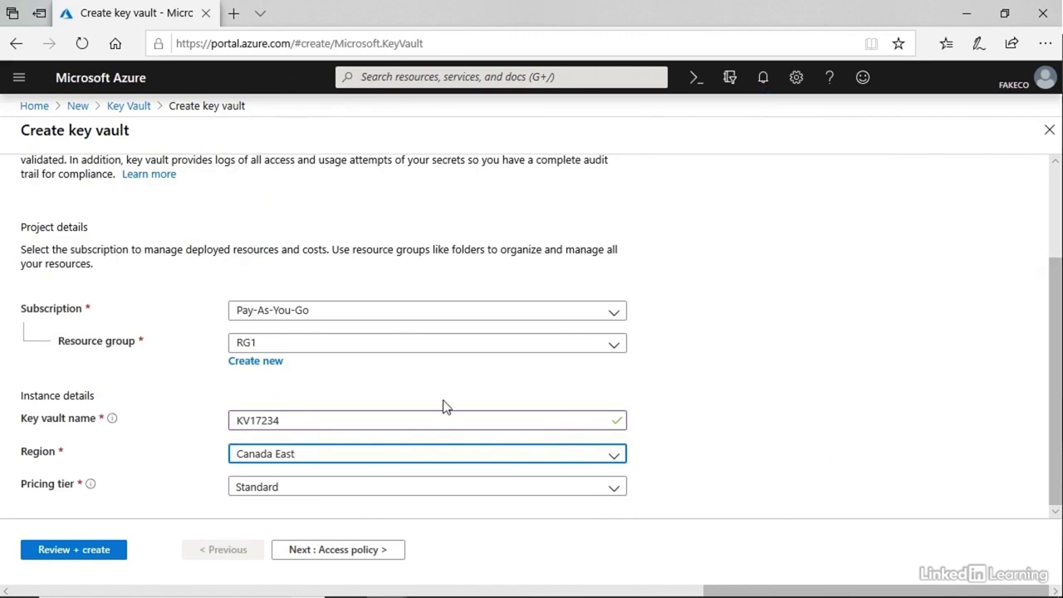
click(92, 550)
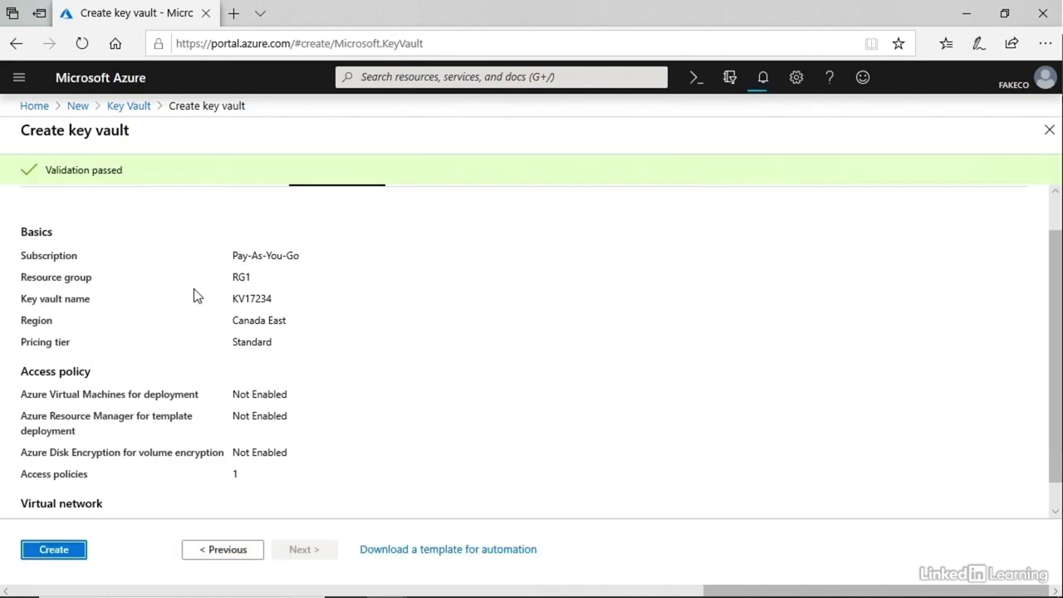
click(59, 552)
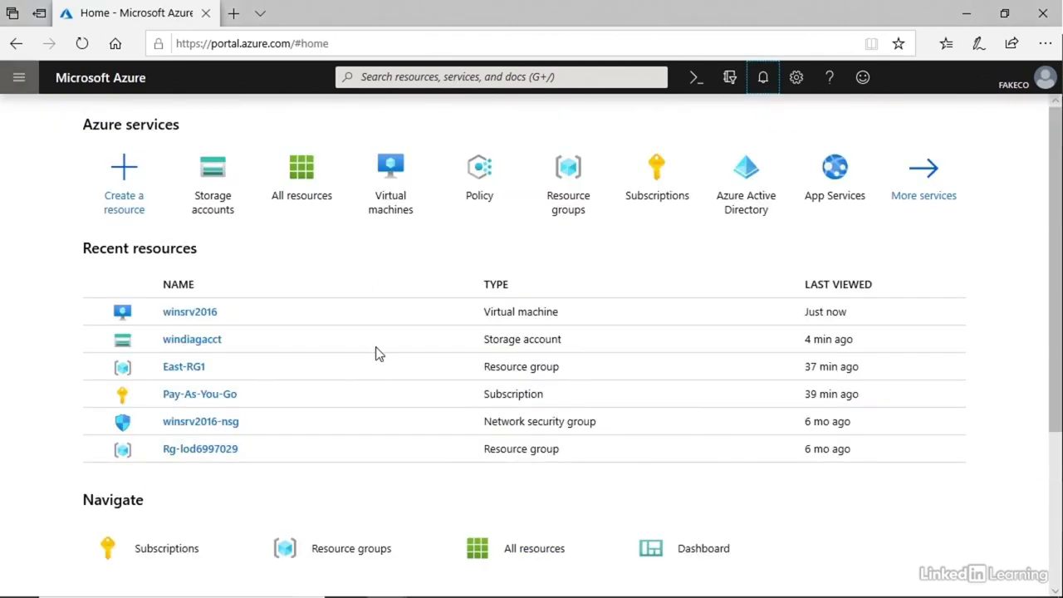
- Open KV17234 from All resources and generate the key Key1 without an activation date
click(17, 81)
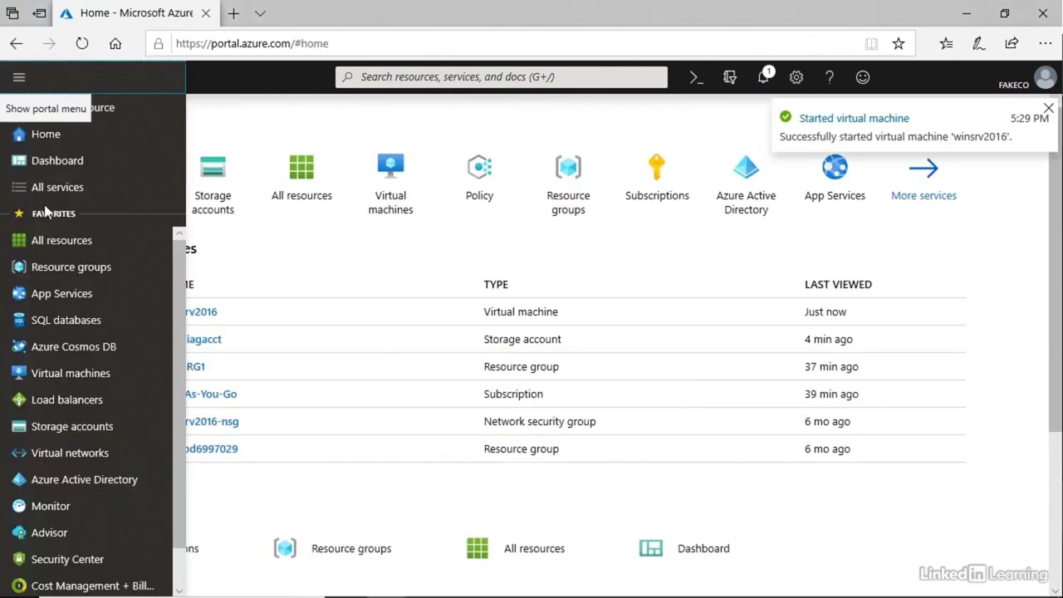
click(23, 240)
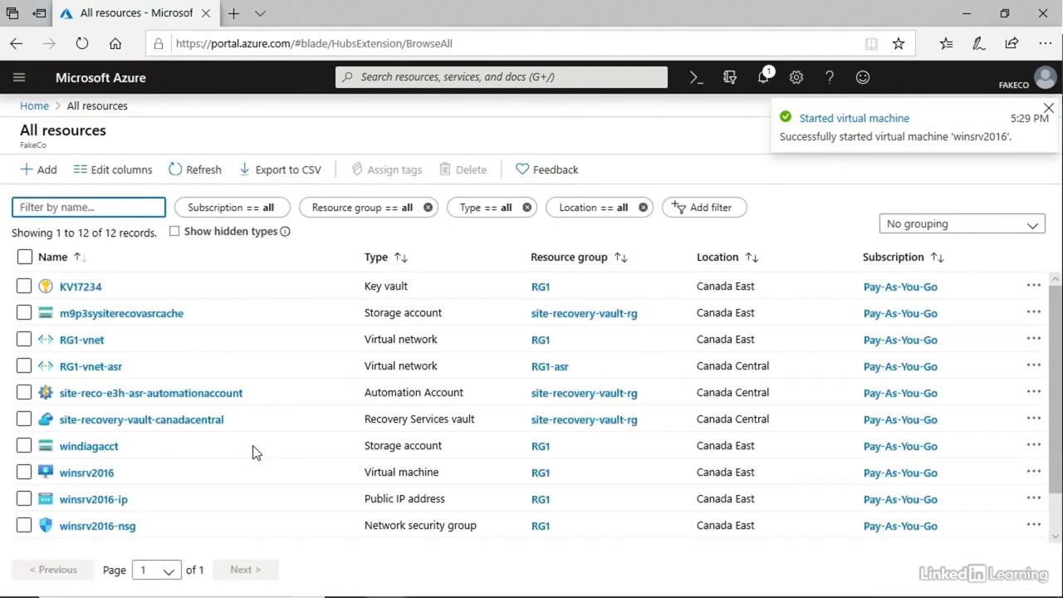
click(89, 291)
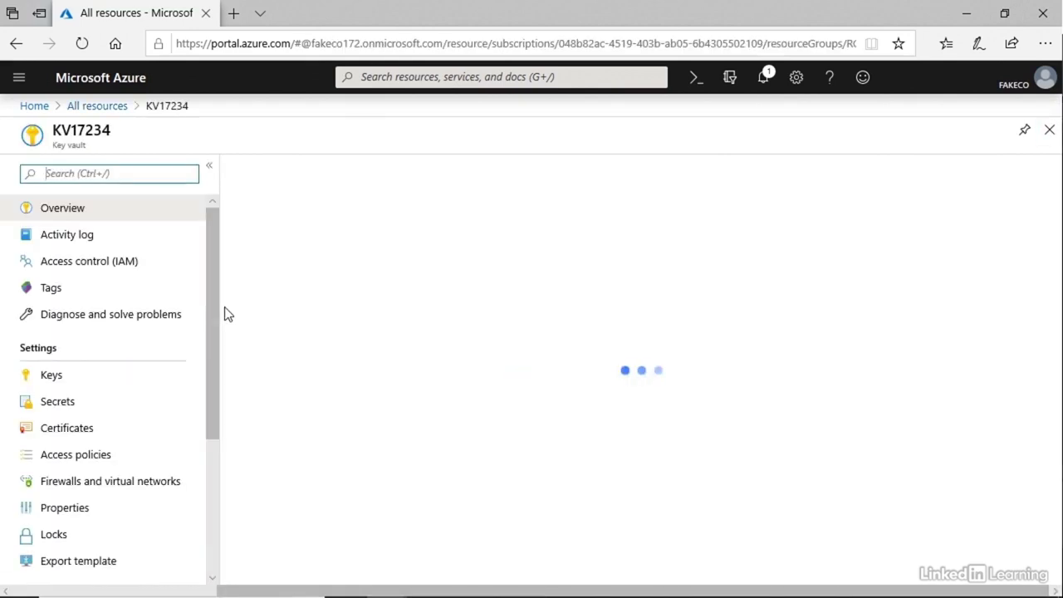
click(58, 373)
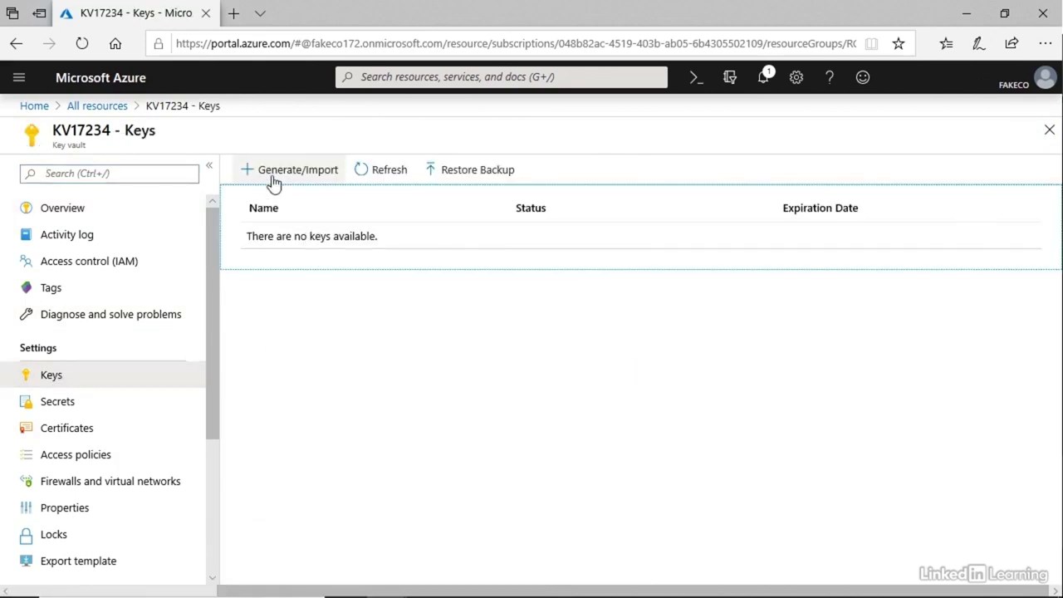
click(304, 175)
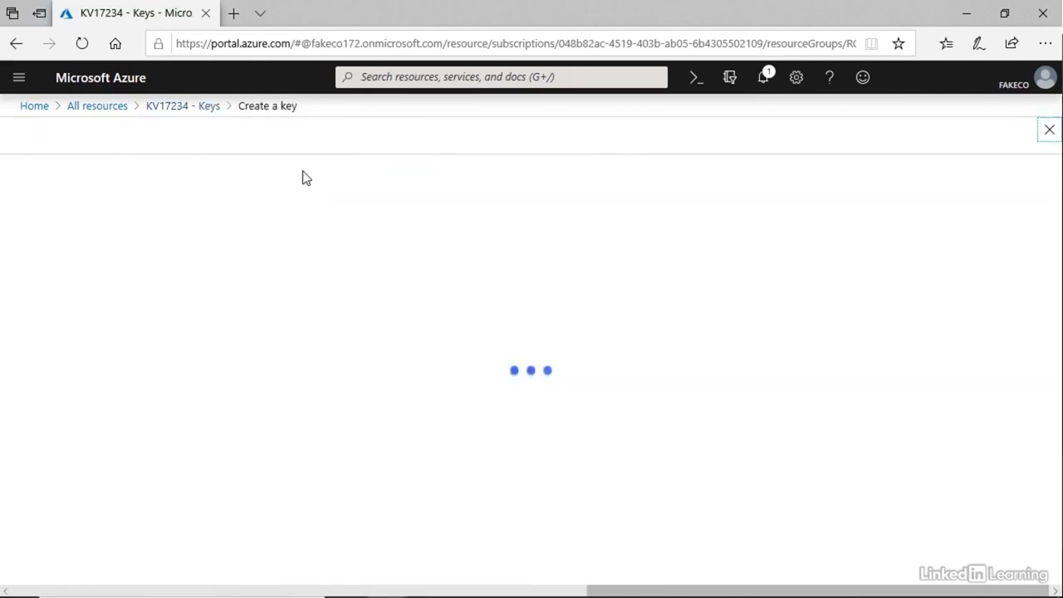
click(152, 259)
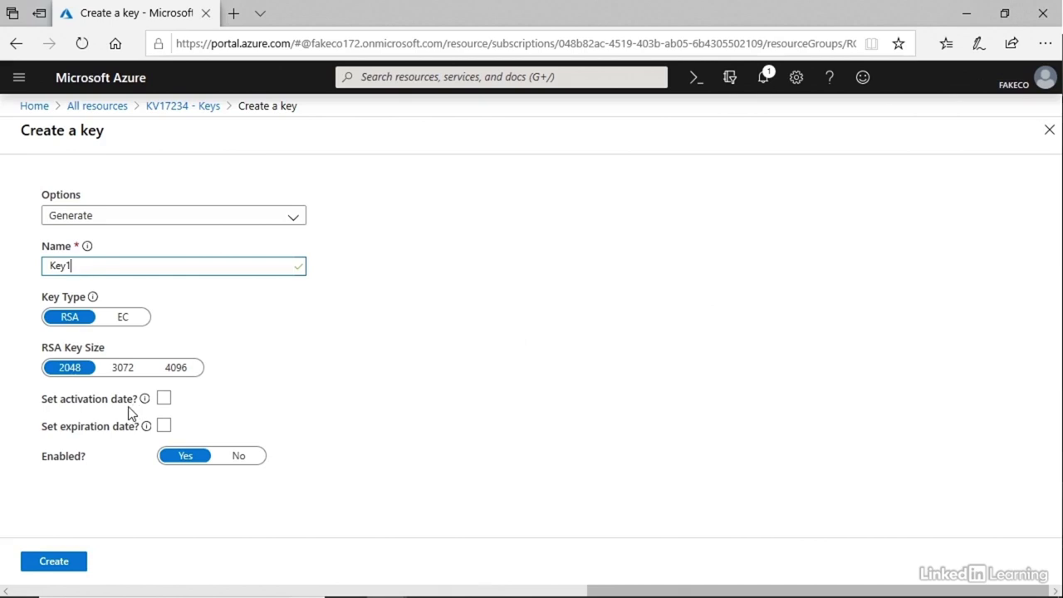
click(166, 403)
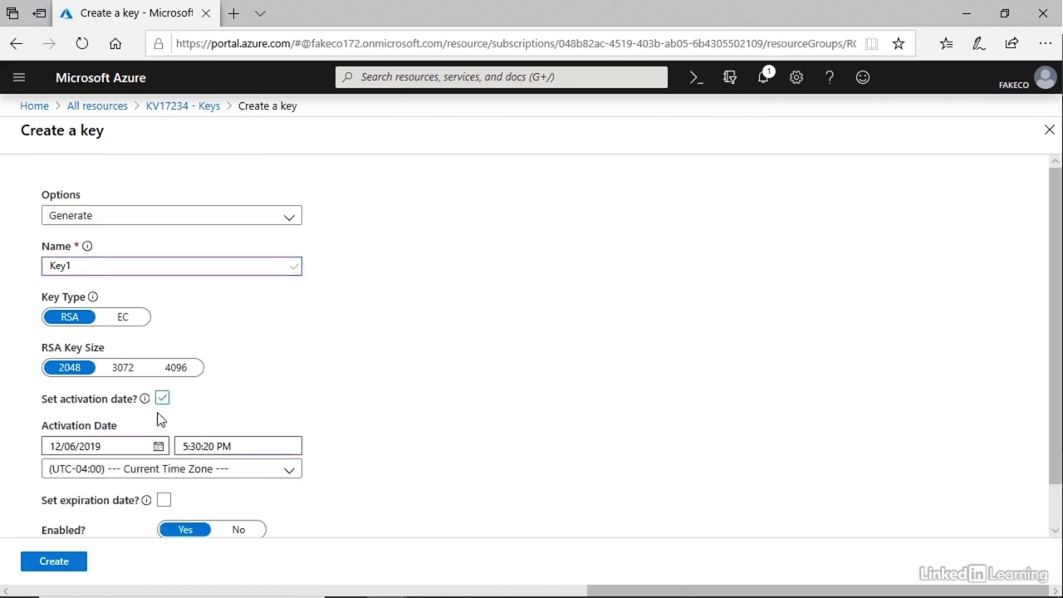
click(165, 403)
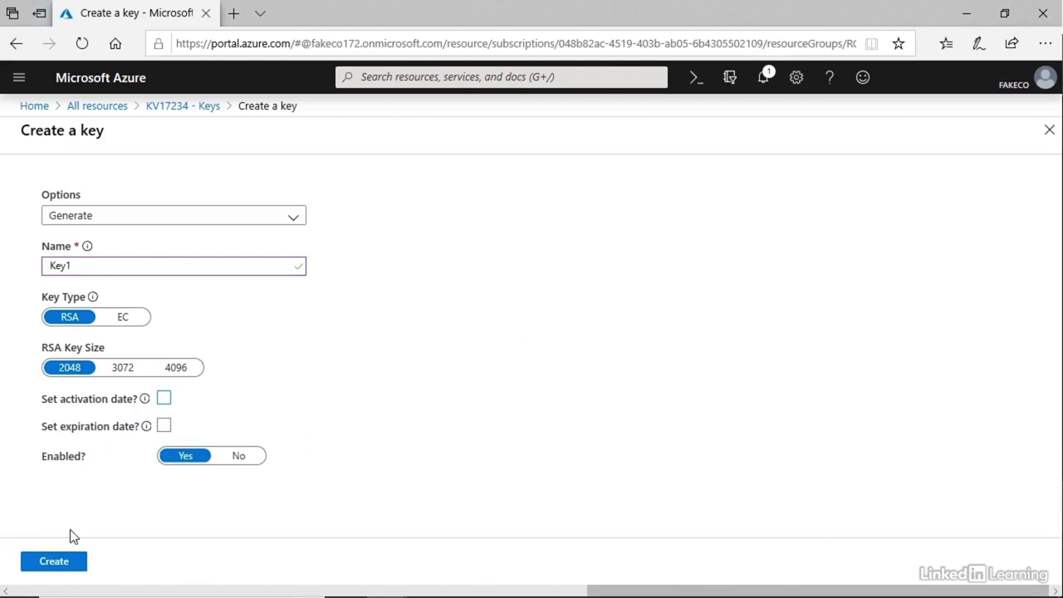
click(58, 568)
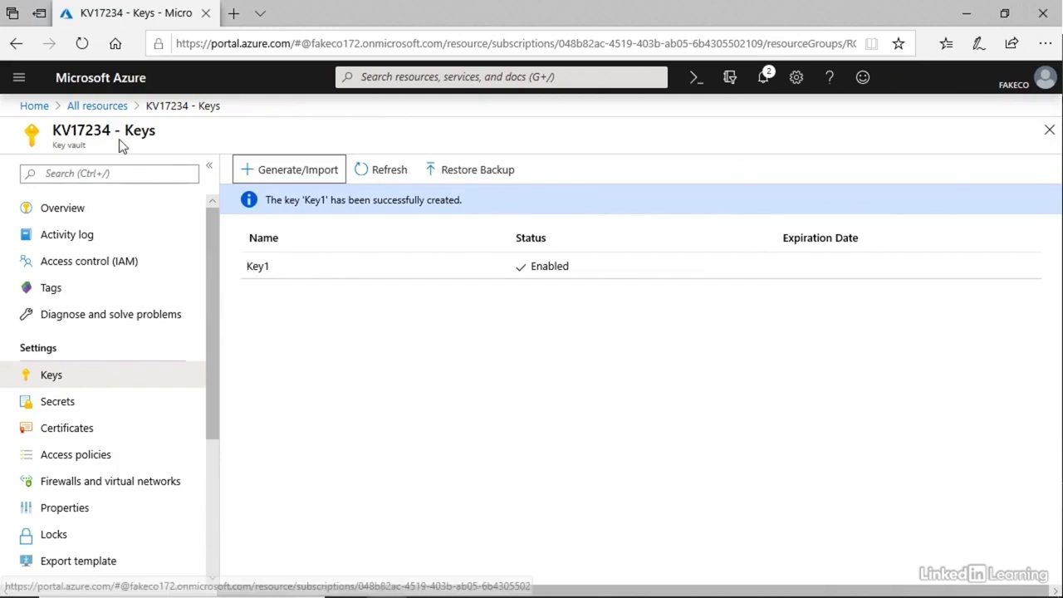
- Go to the Storage accounts list from the portal menu
click(23, 78)
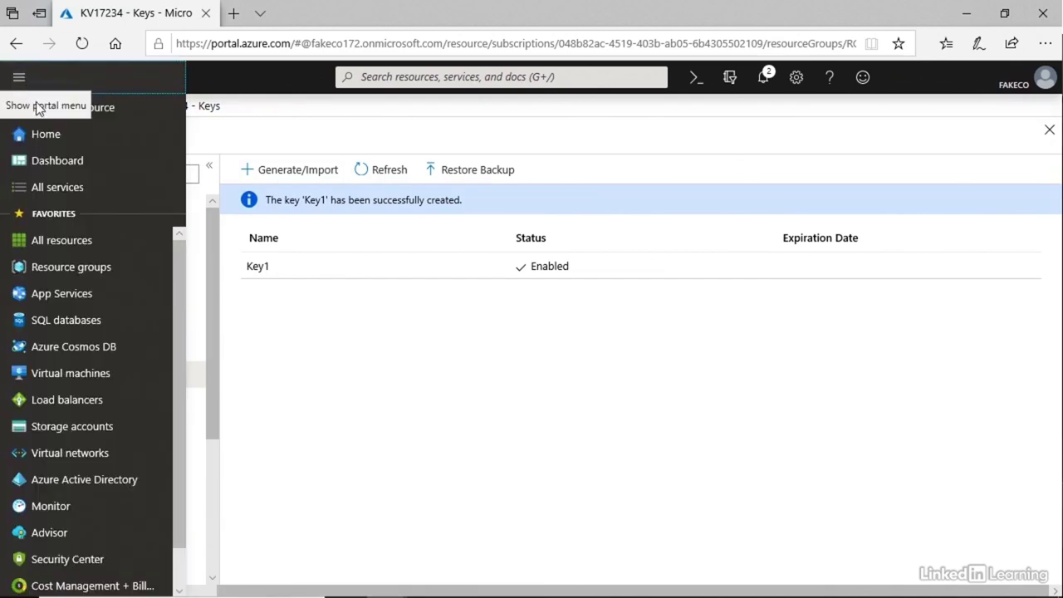
mouse_move(110, 253)
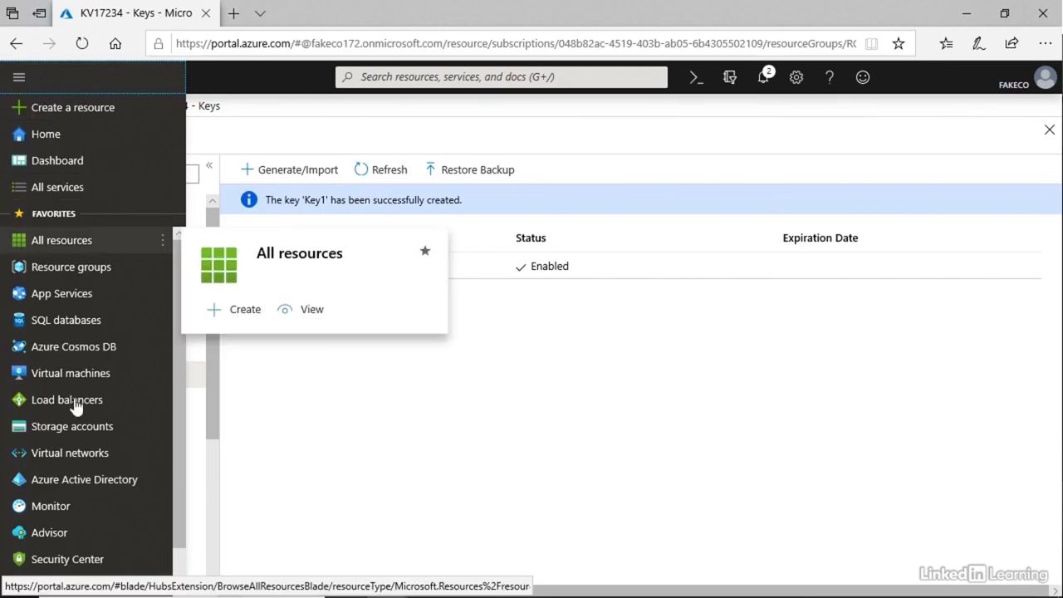
click(79, 437)
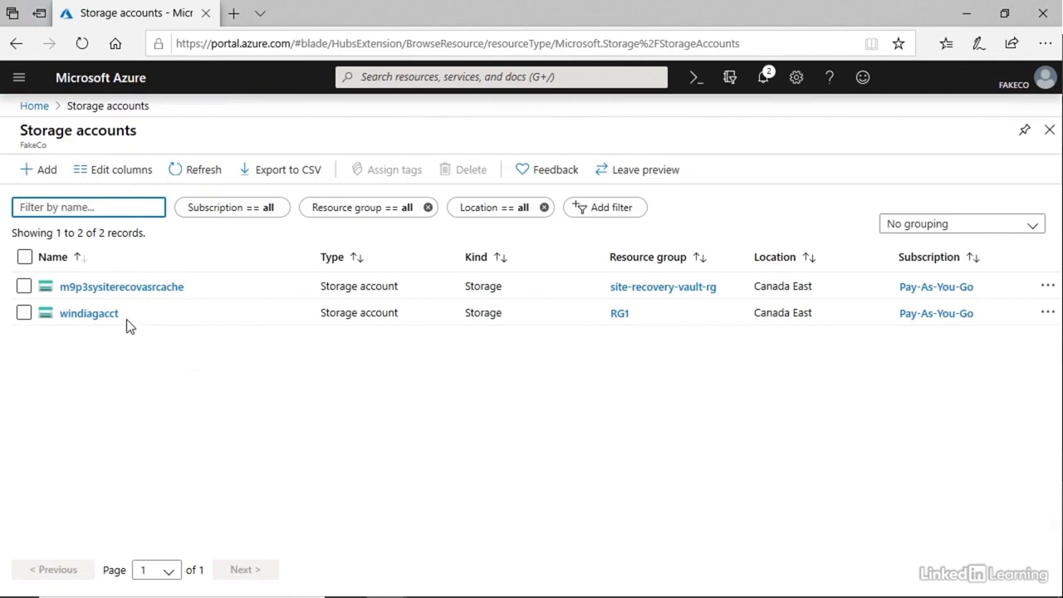
- Set windiagacct encryption to a customer-managed key, Key1 from vault KV17234, and save
click(89, 318)
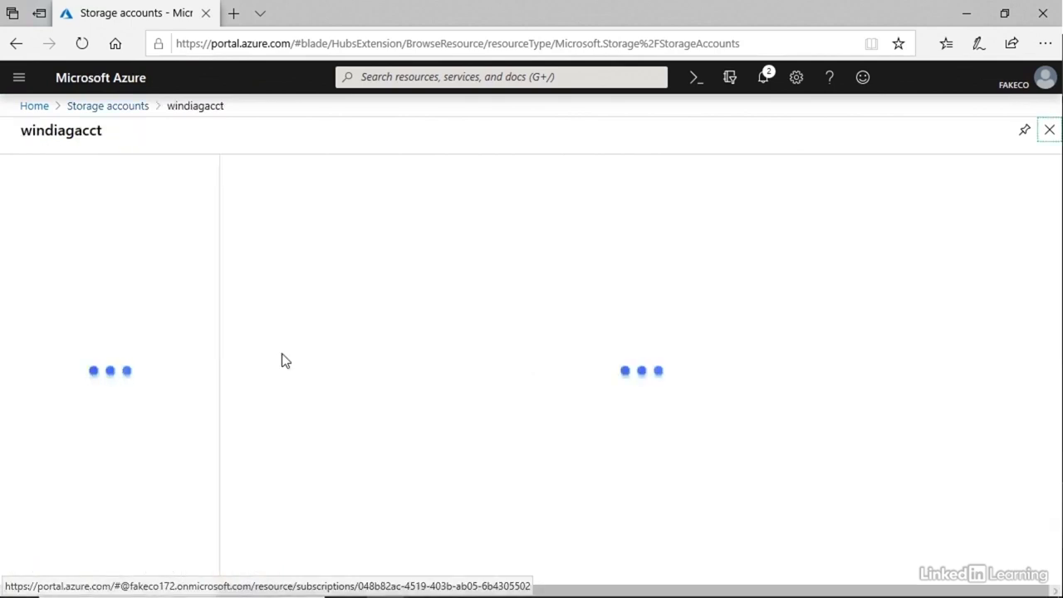
scroll(216, 299, down, 3)
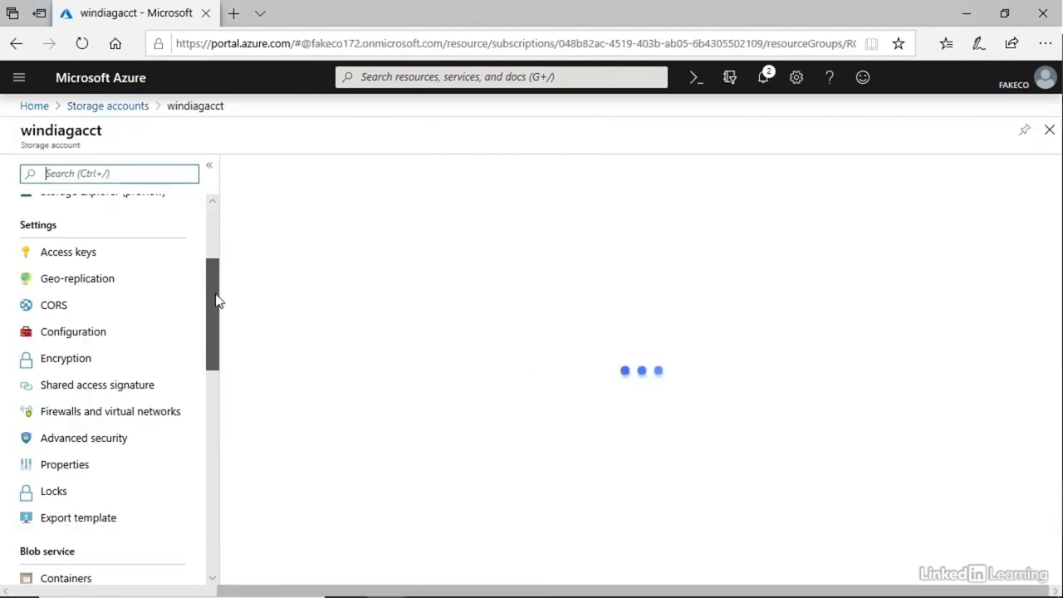
click(83, 358)
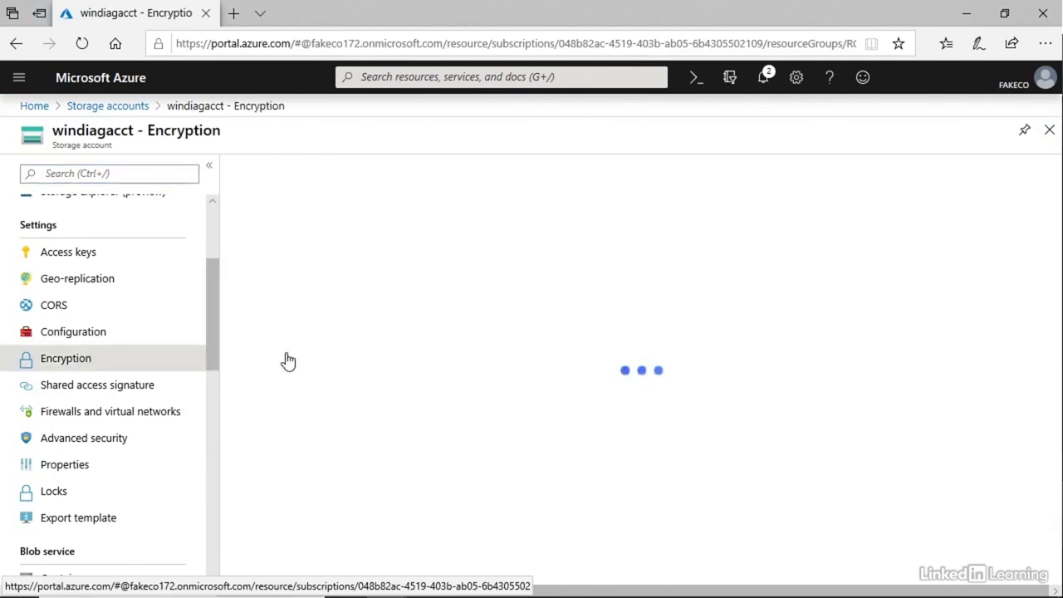
click(249, 398)
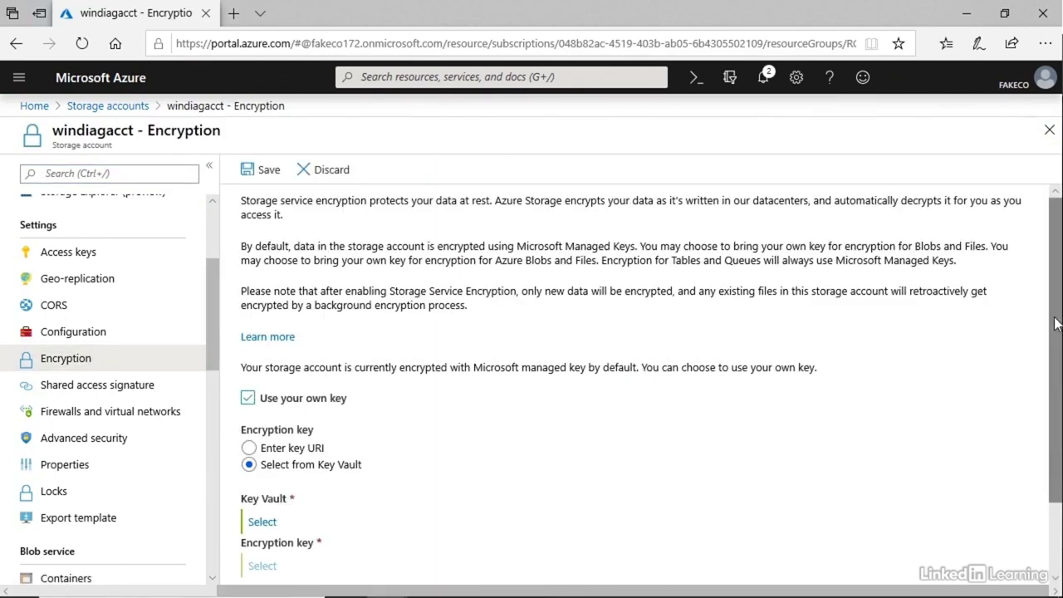
scroll(1046, 403, down, 2)
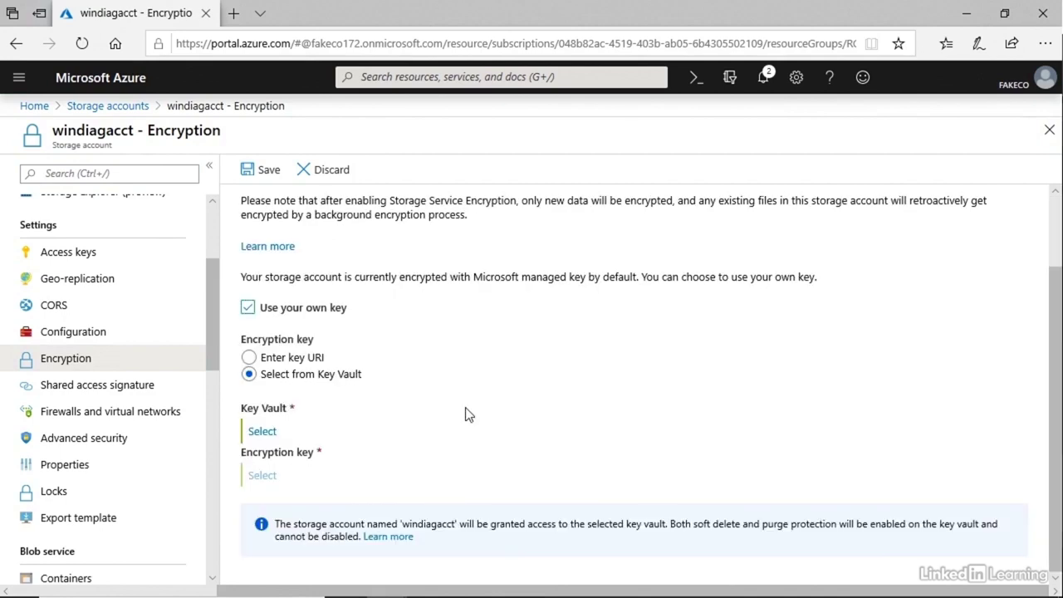
click(264, 433)
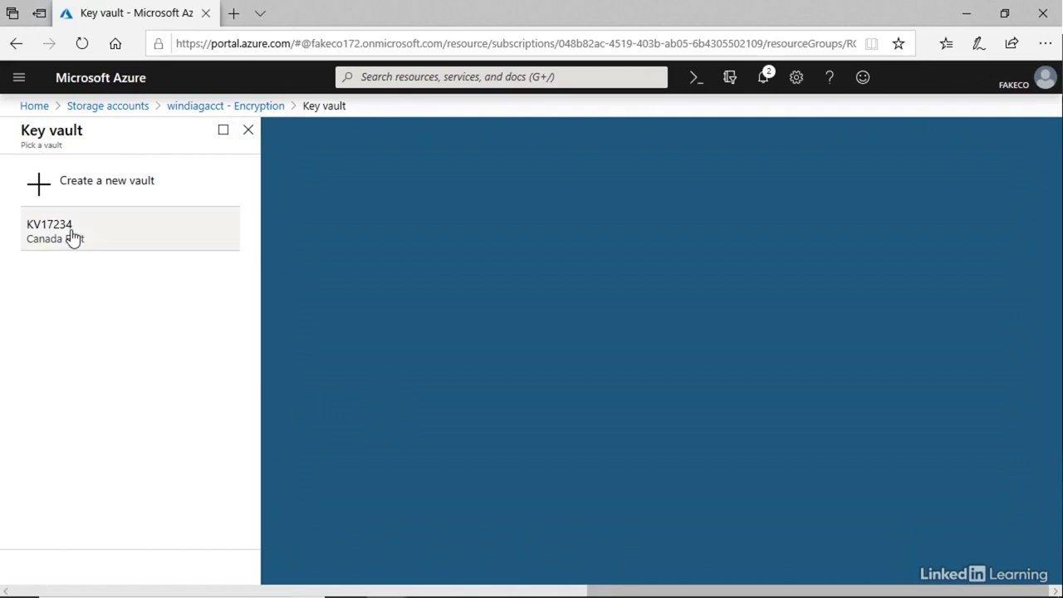
click(83, 233)
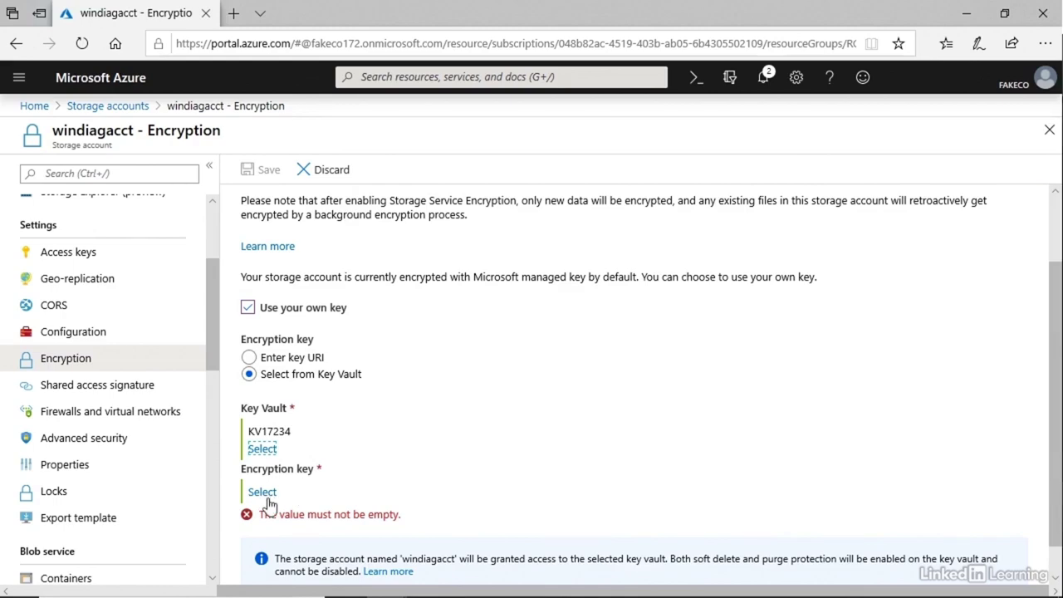
click(262, 493)
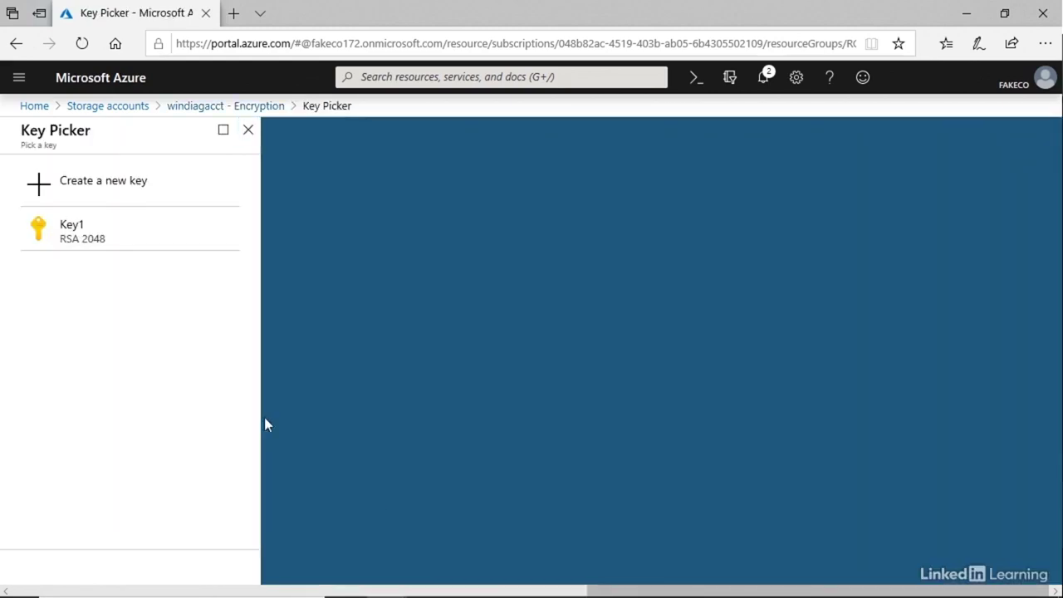
click(108, 233)
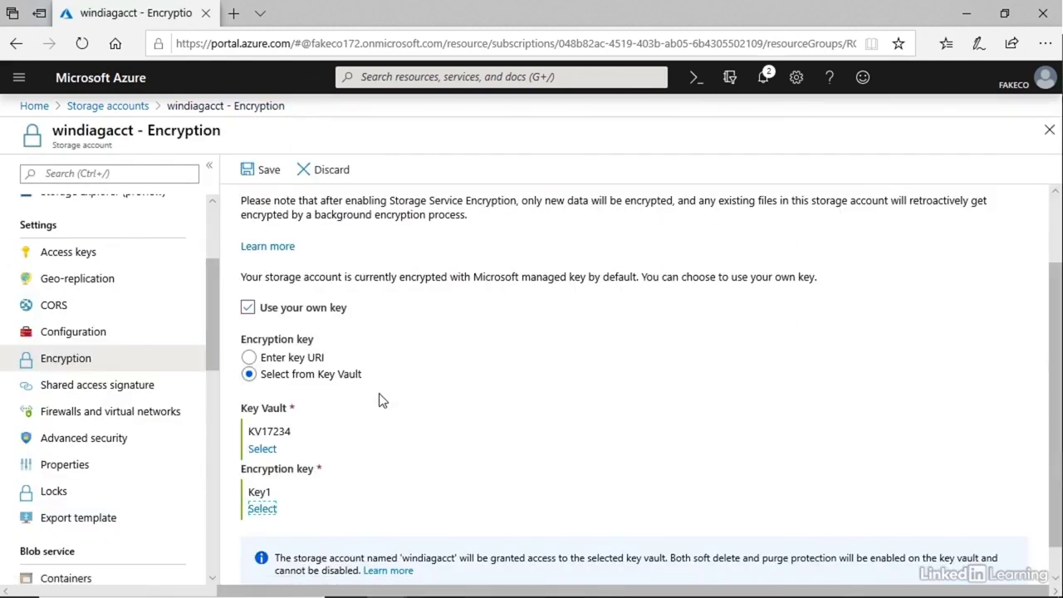
click(269, 171)
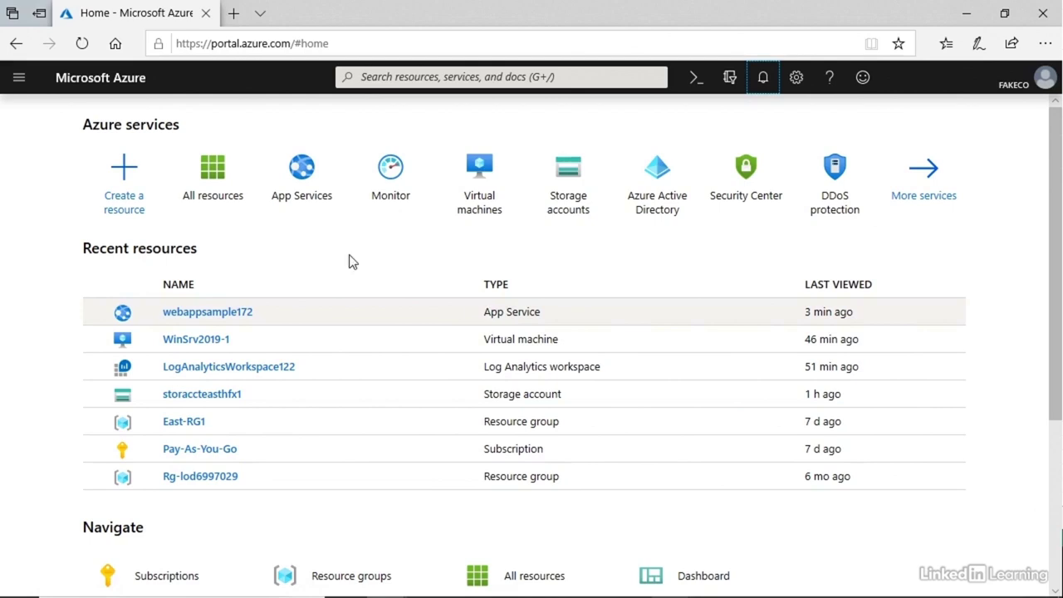
- Open the webappsample172 App Service and check that its default site loads
click(236, 319)
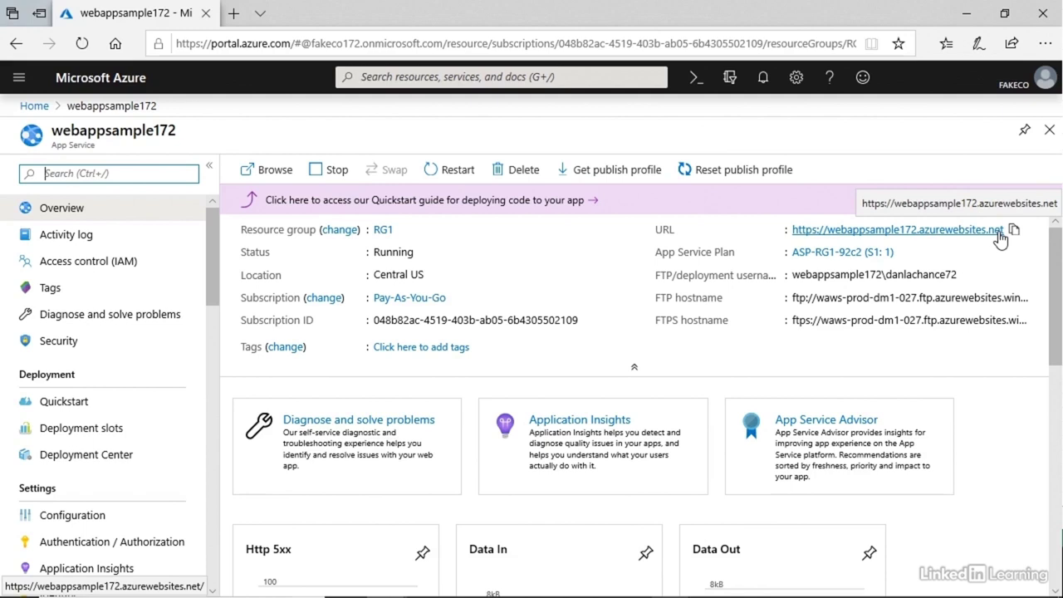
click(867, 237)
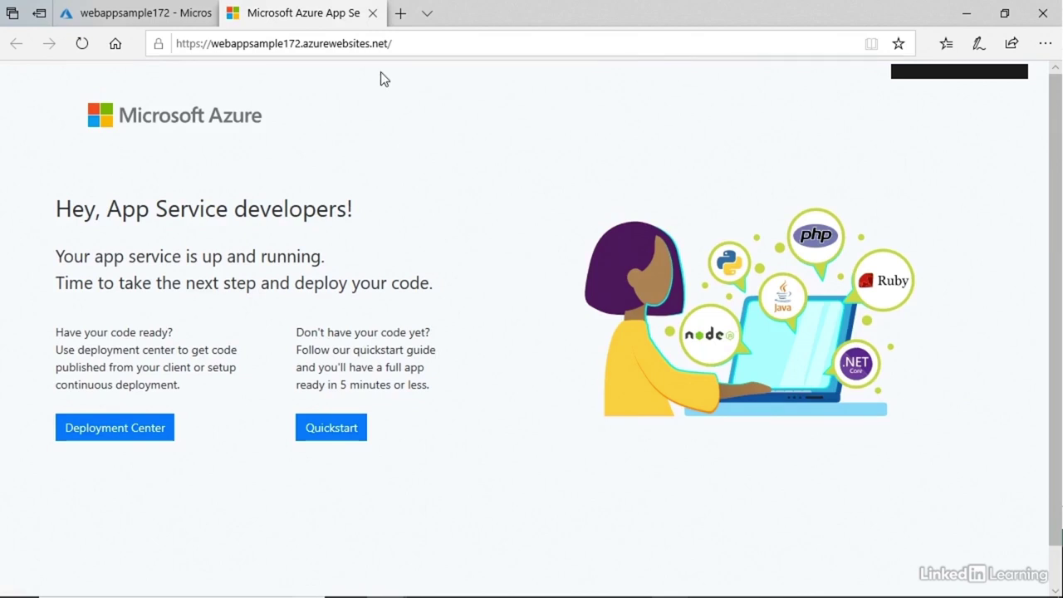
click(373, 13)
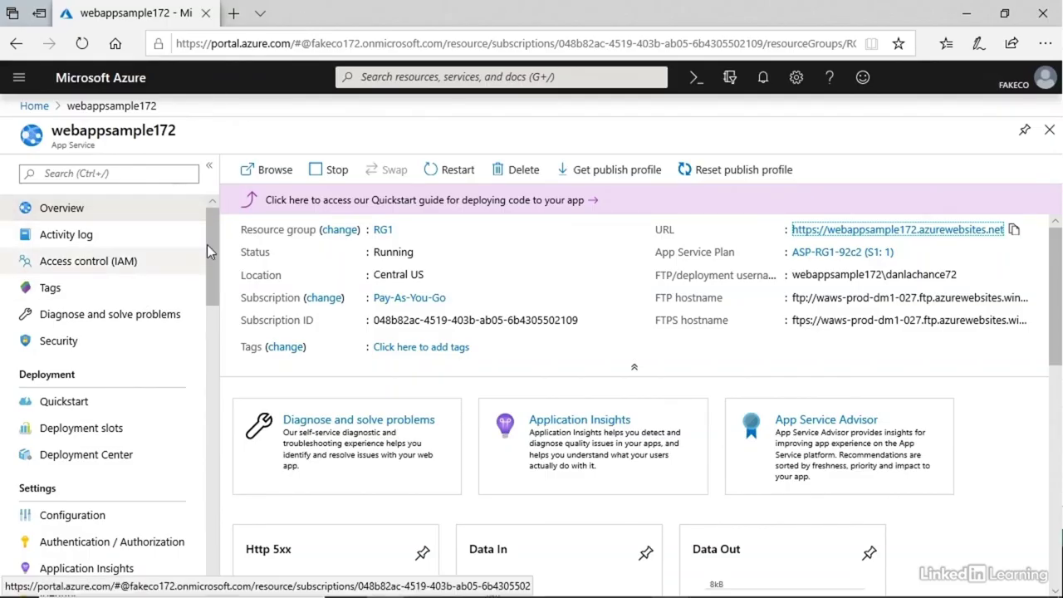
scroll(212, 258, down, 1)
scroll(212, 258, down, 3)
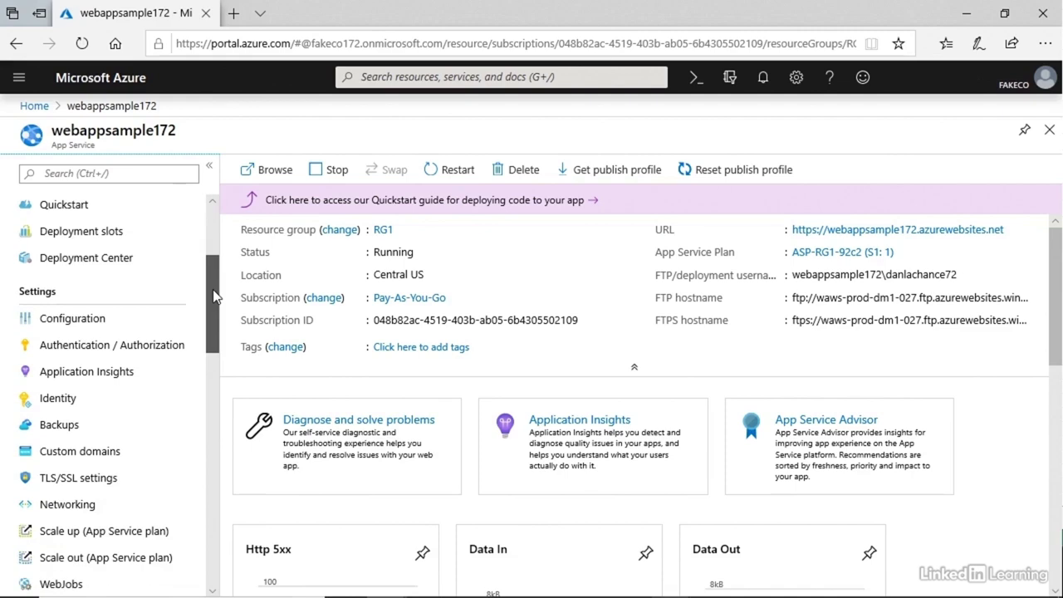
click(83, 455)
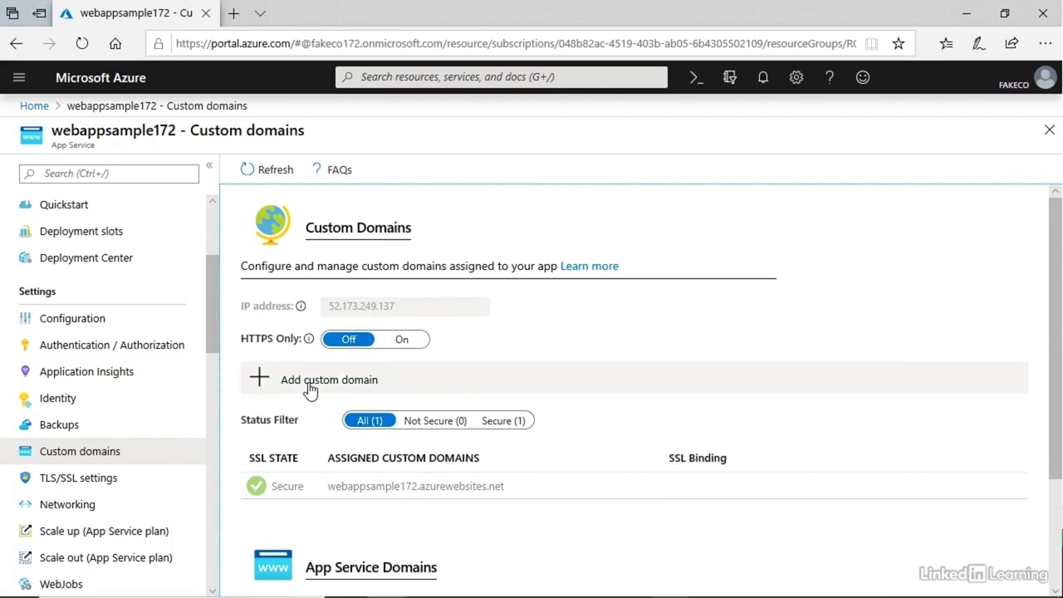
click(332, 386)
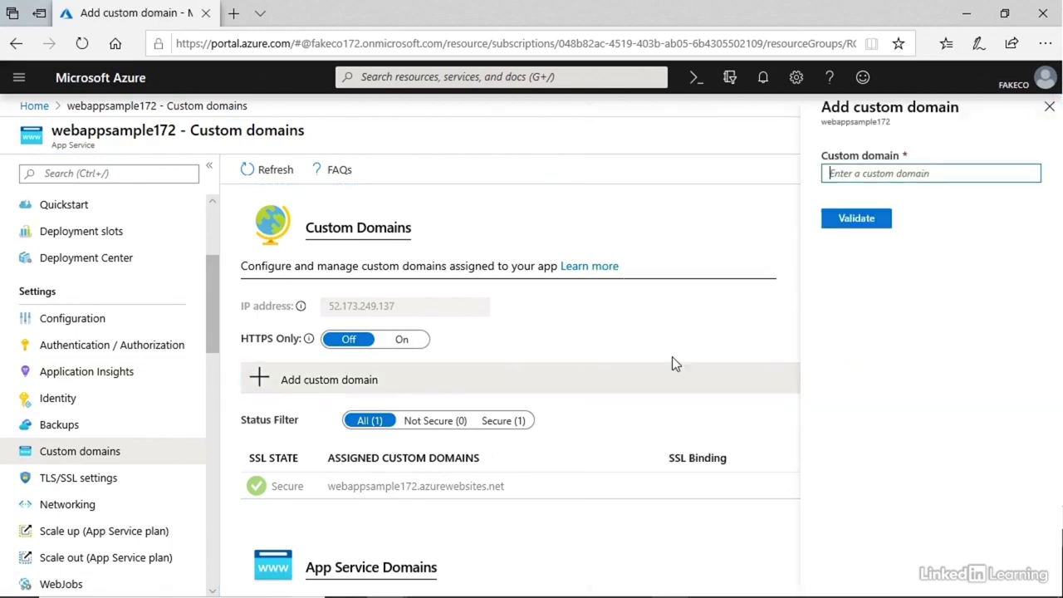
text(ww)
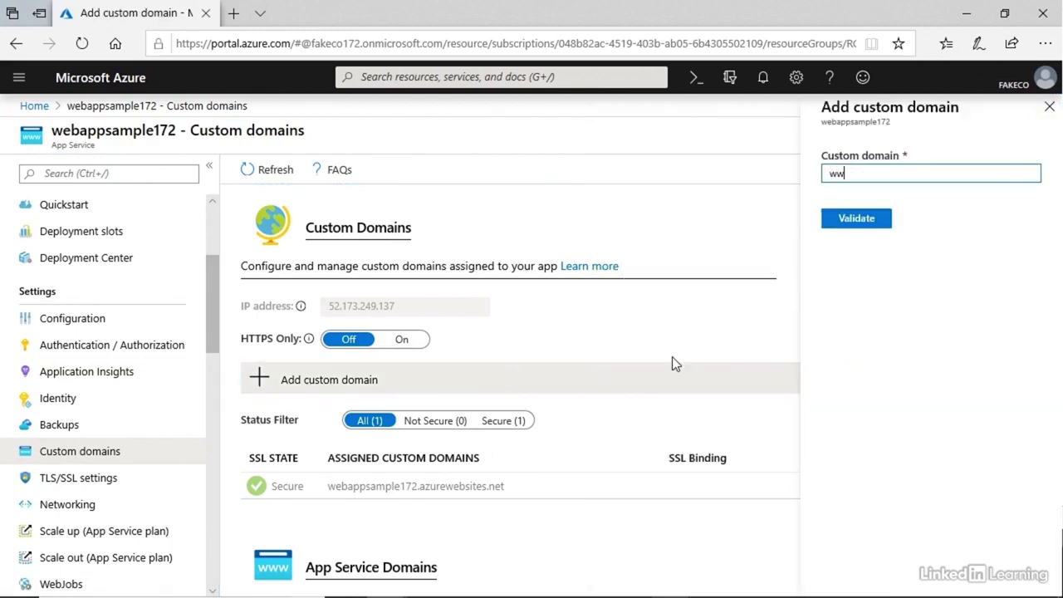
text(w.lachanceit3.com)
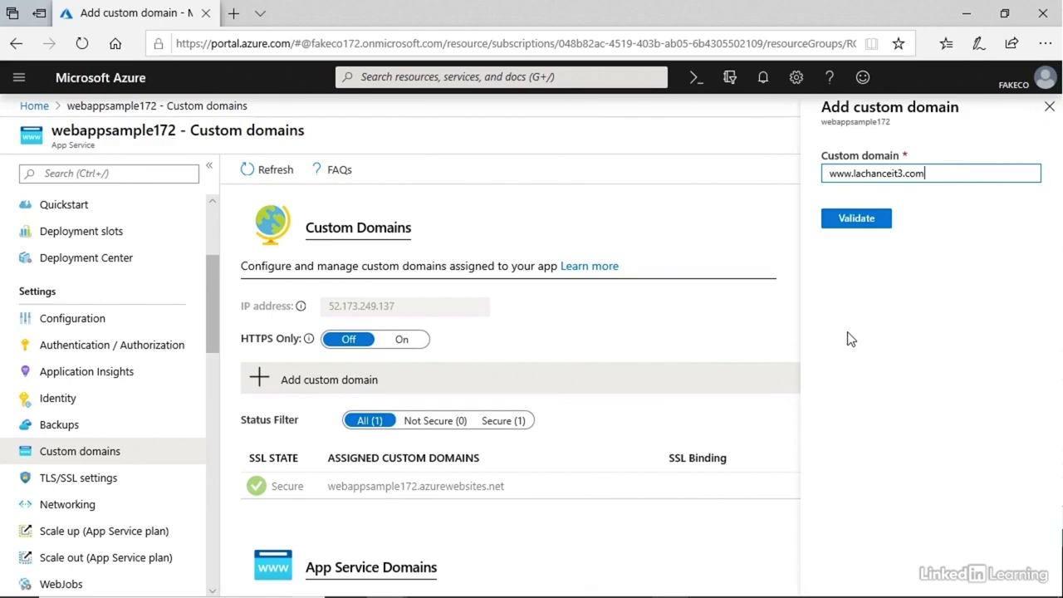
click(860, 220)
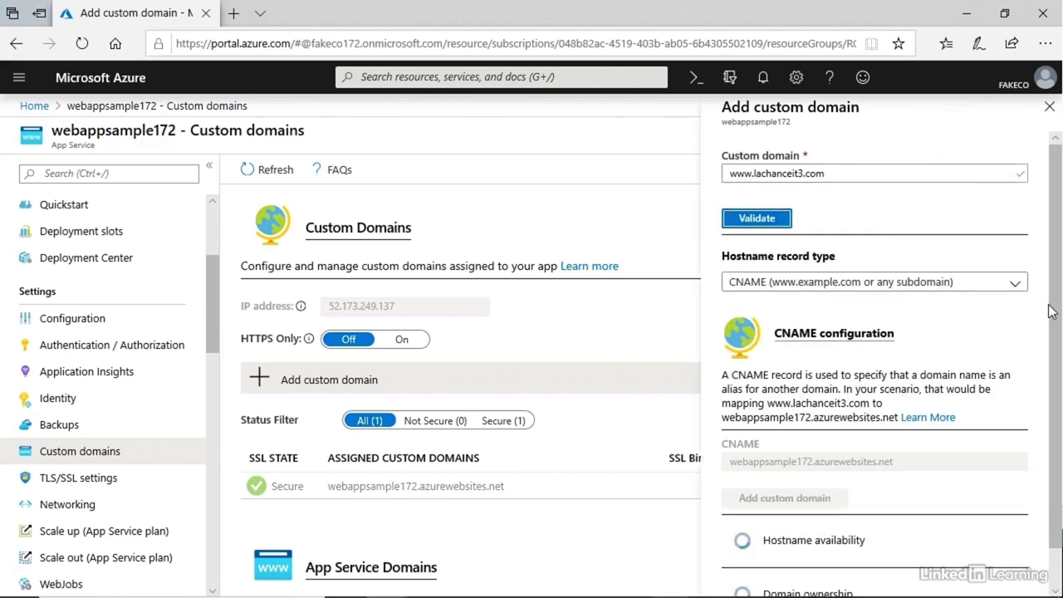
scroll(1053, 362, down, 1)
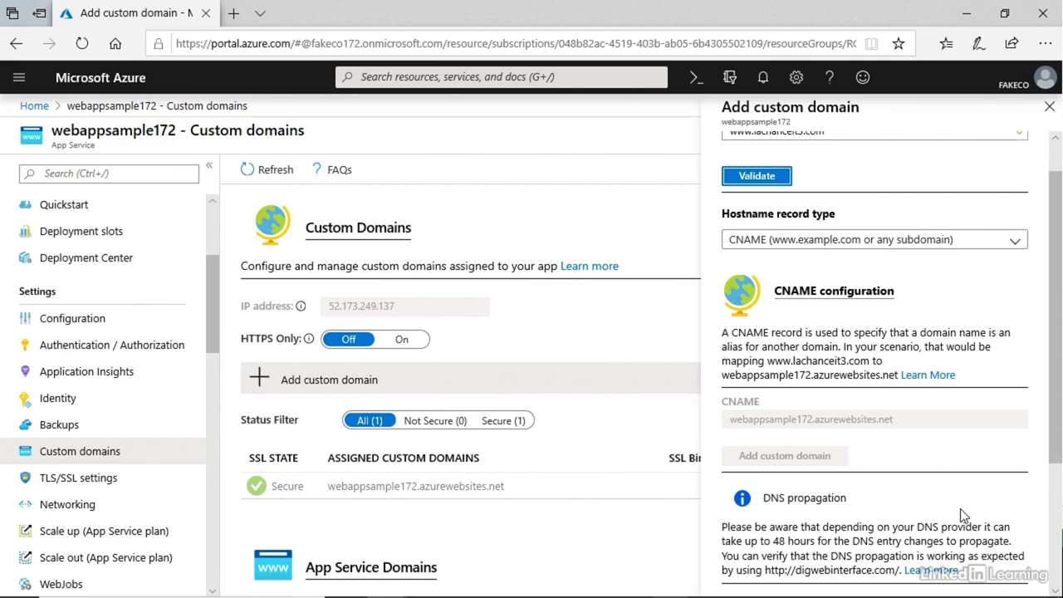
scroll(1053, 507, down, 3)
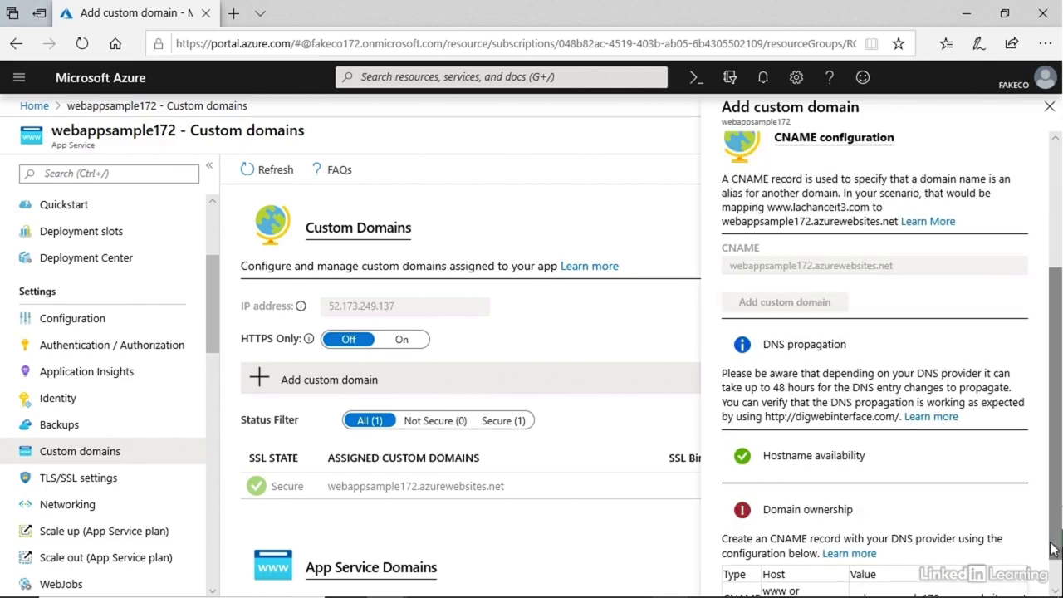
scroll(1054, 510, down, 1)
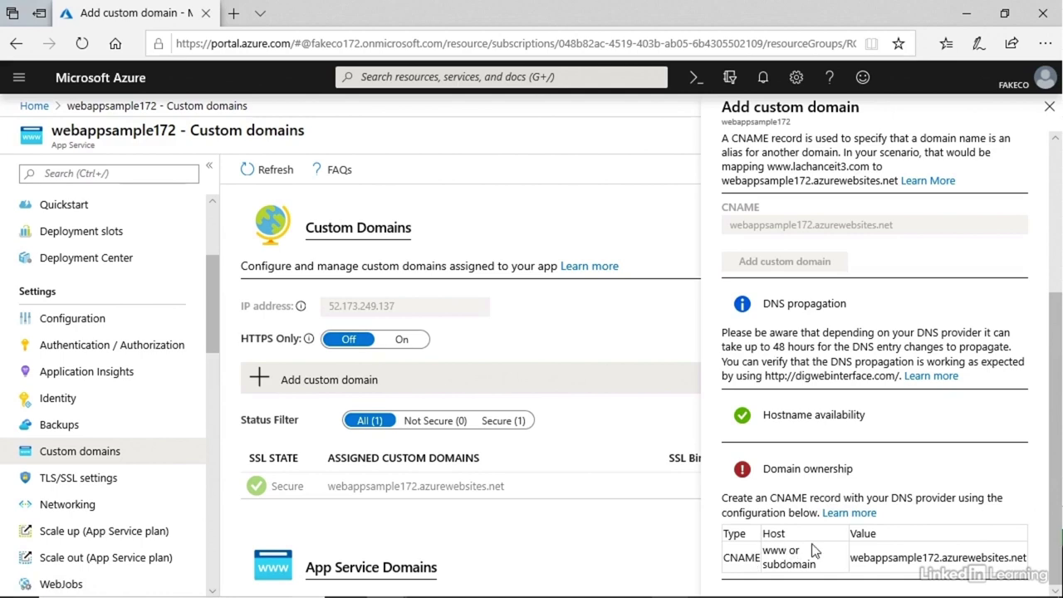
drag(853, 560, 1012, 551)
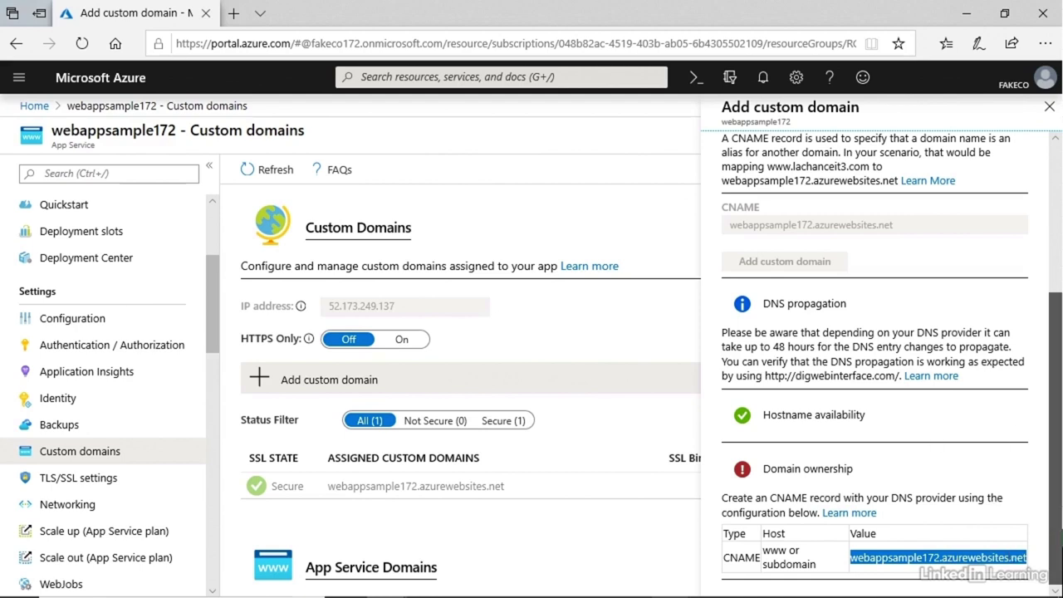
drag(1049, 418, 1048, 268)
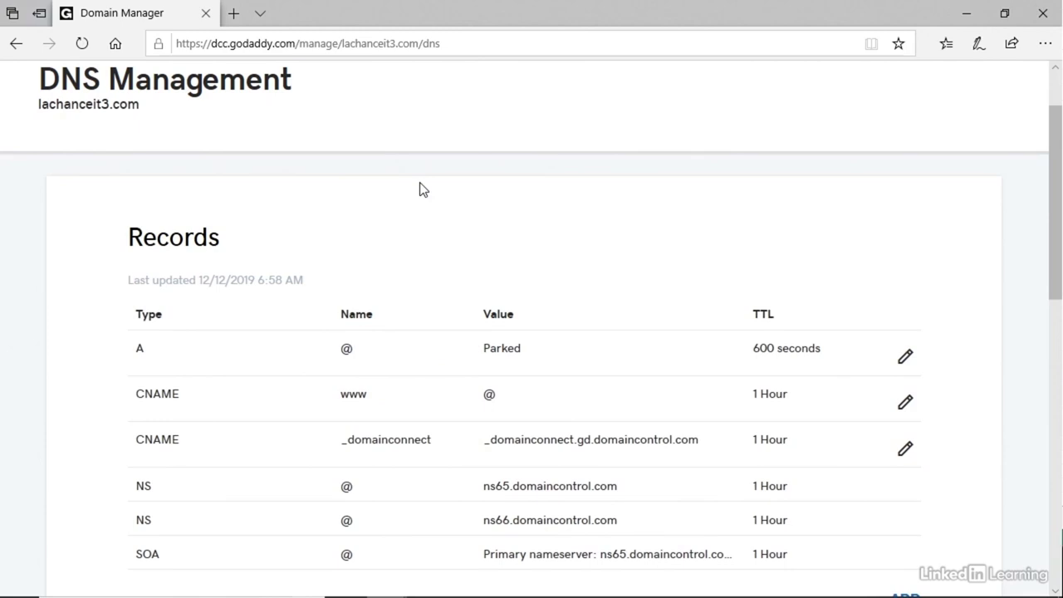
- Start a new CNAME record in lachanceit3.com's DNS management
double_click(66, 108)
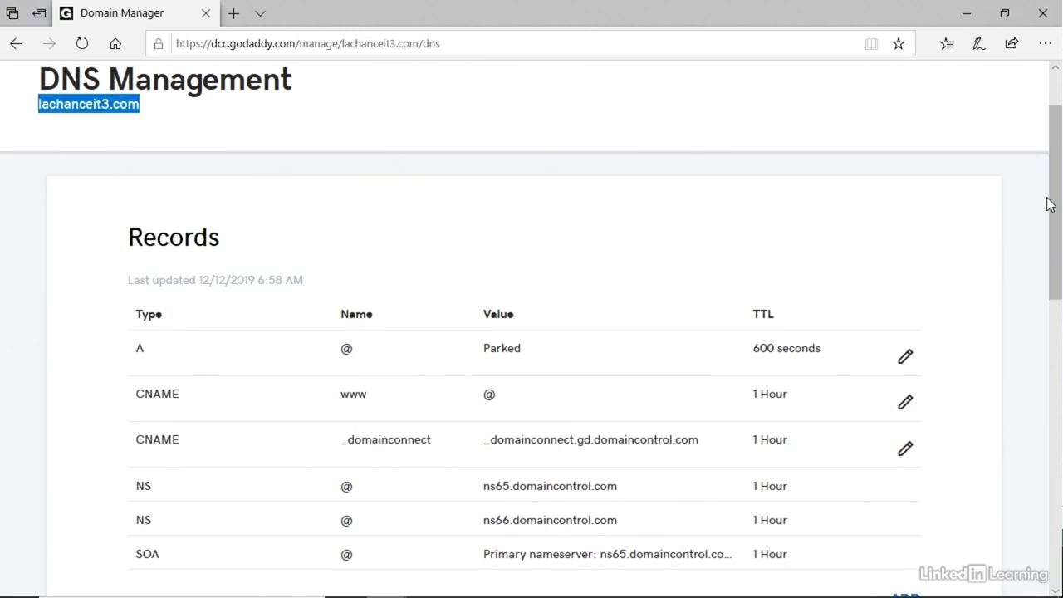
drag(1054, 206, 1059, 262)
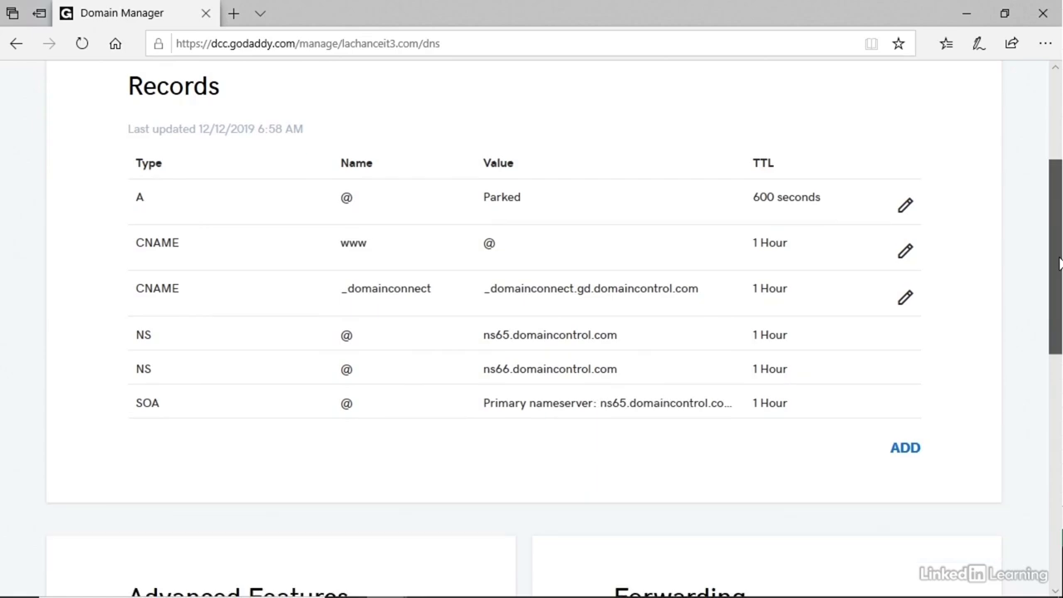
click(905, 452)
click(360, 500)
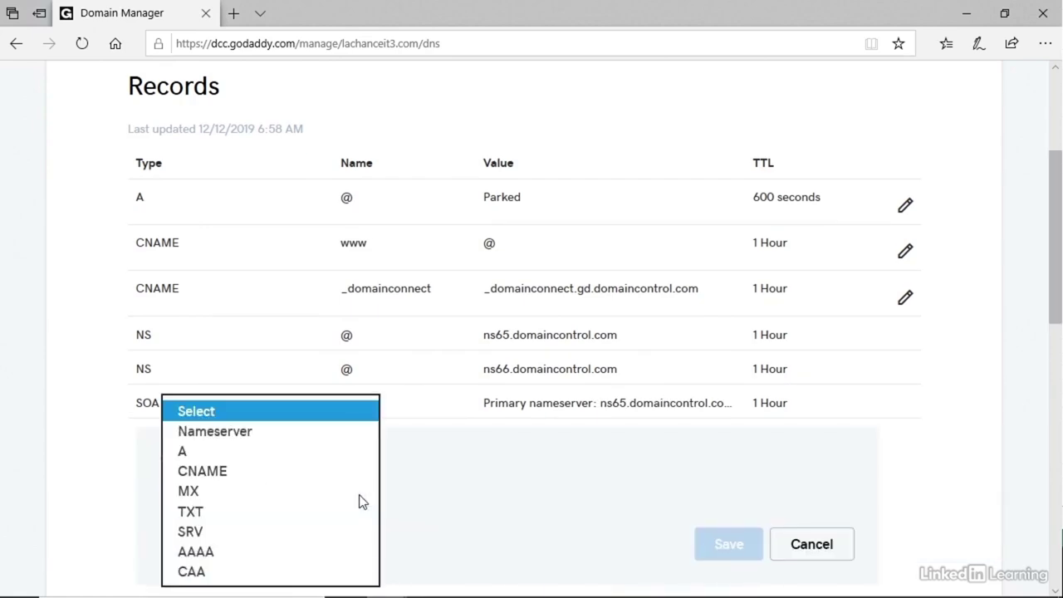
click(254, 470)
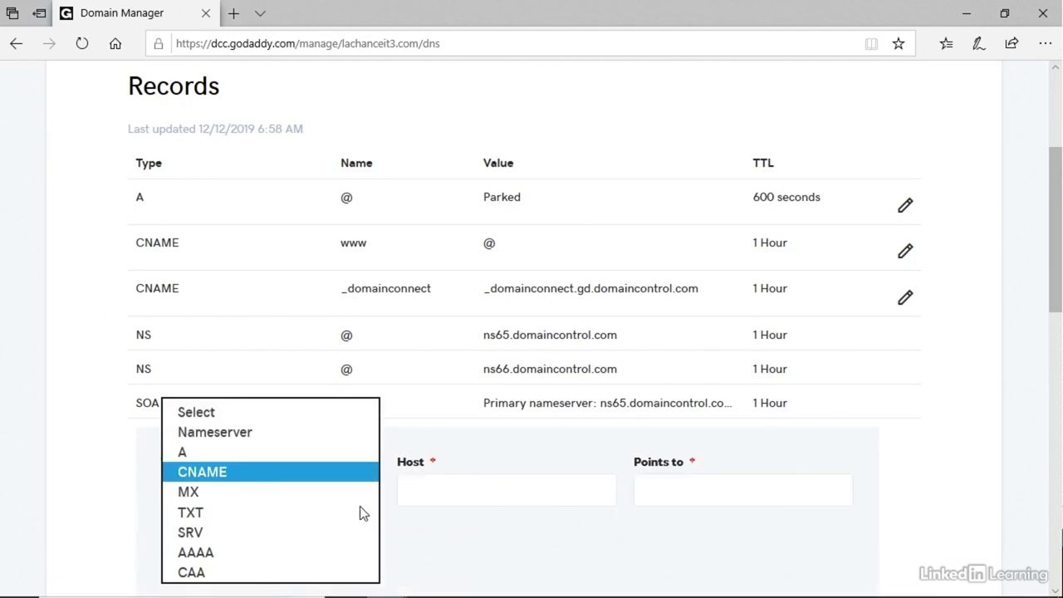
- Point host www to webappsample172.azurewebsites.net and save the CNAME record
click(475, 491)
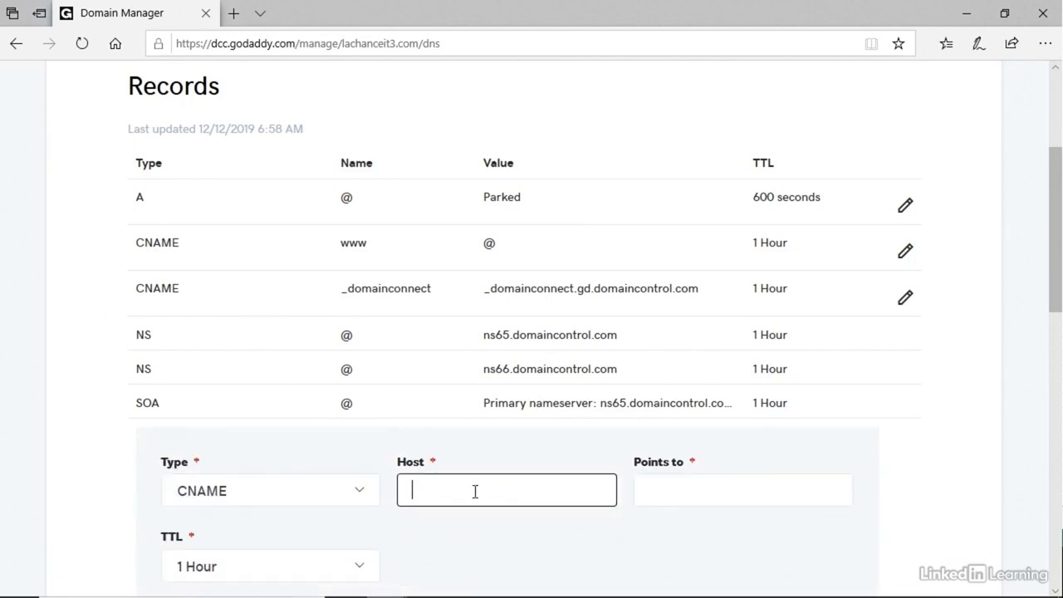
text(www)
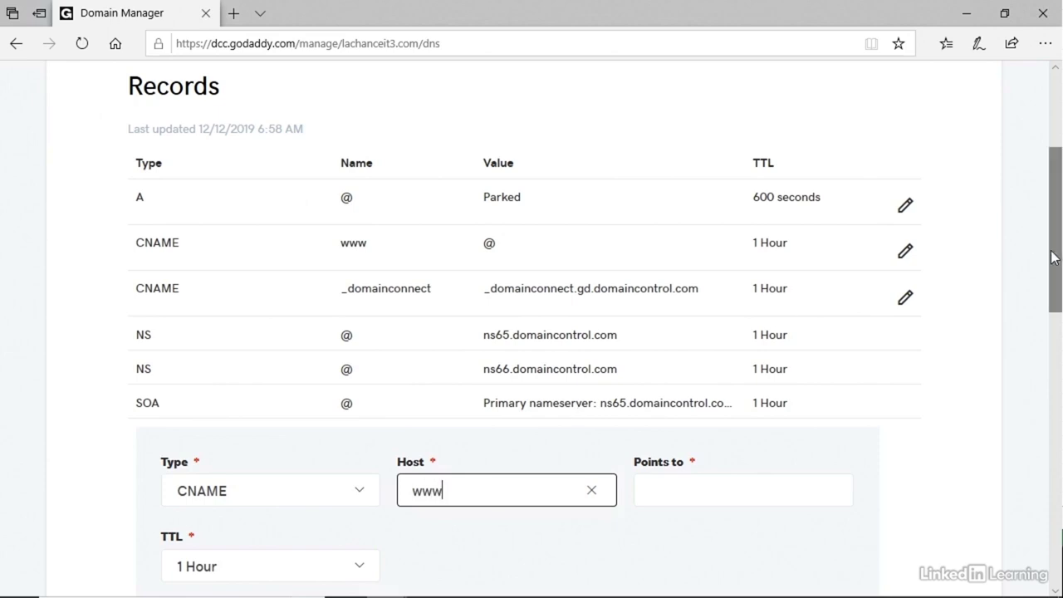
scroll(1053, 256, up, 3)
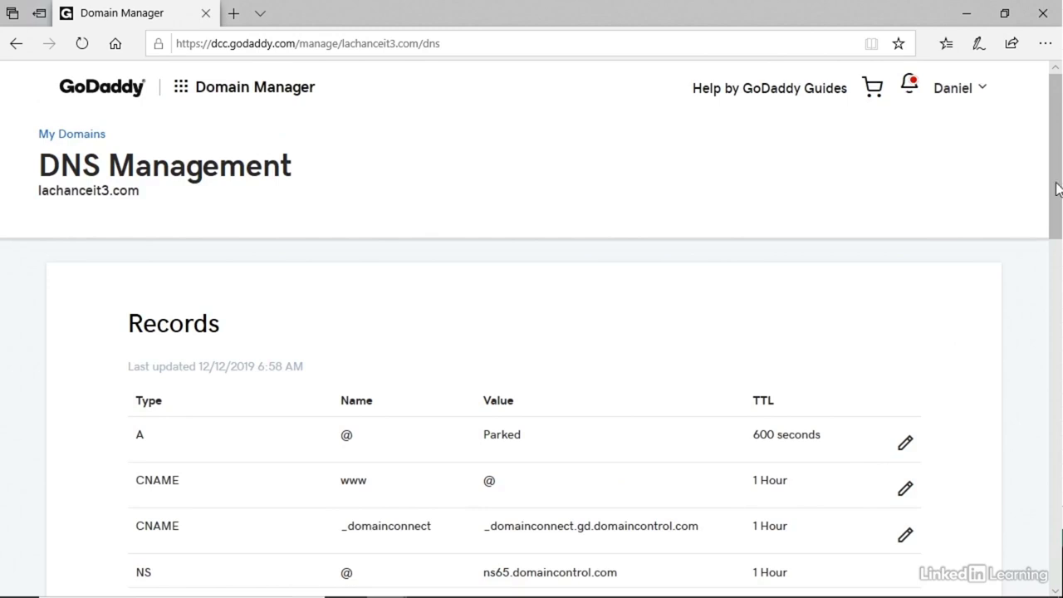
scroll(1052, 269, down, 3)
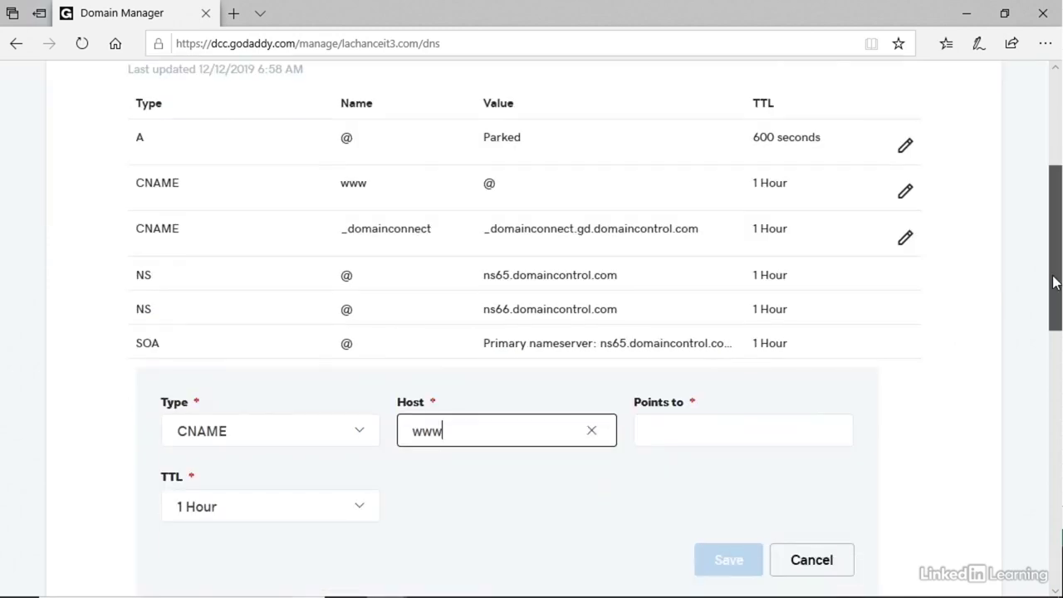
click(717, 433)
key(ctrl+v)
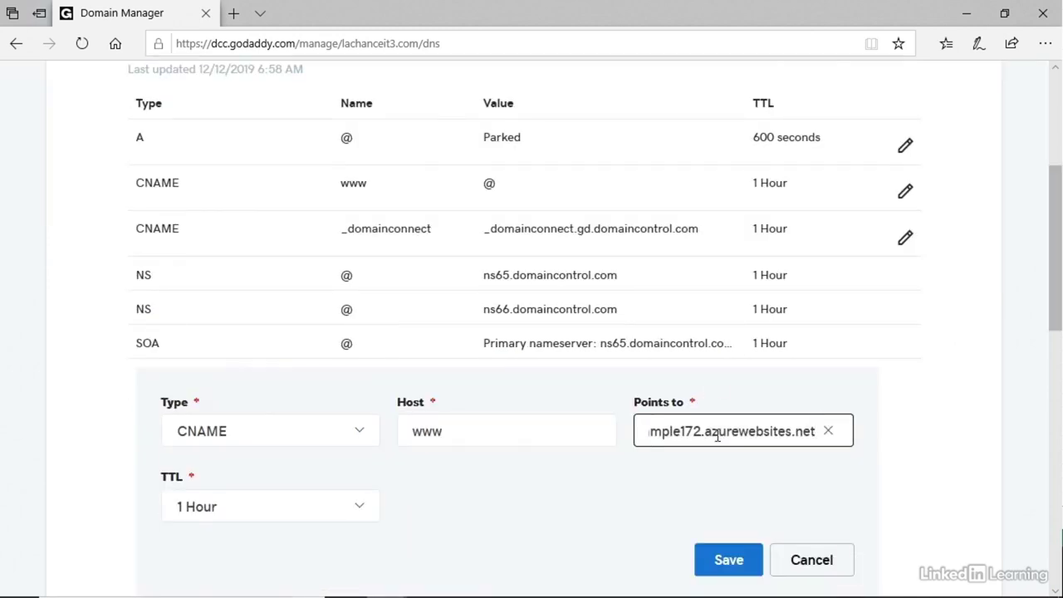
key(Home)
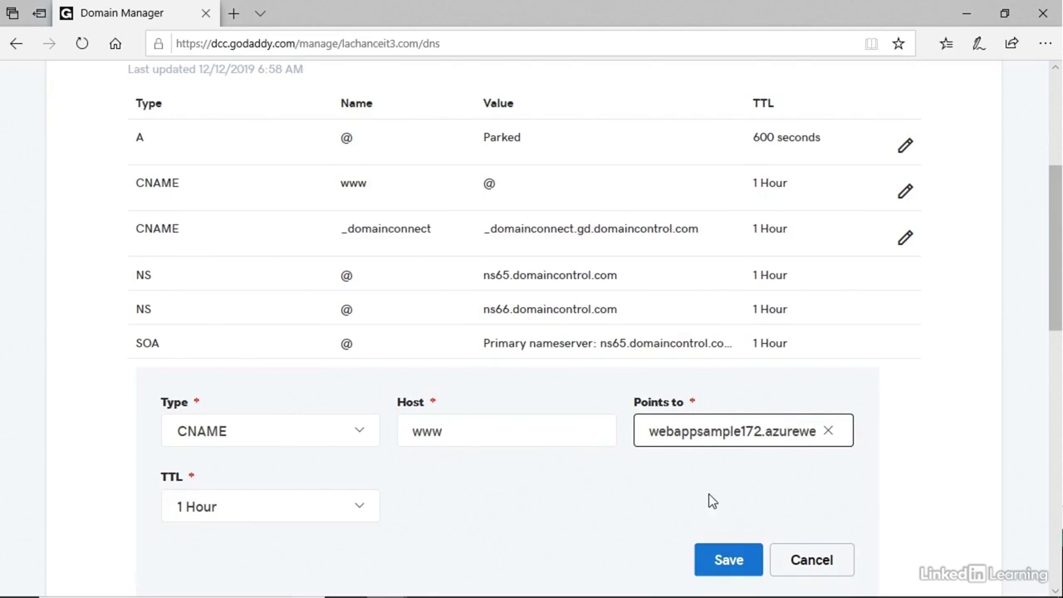
click(724, 560)
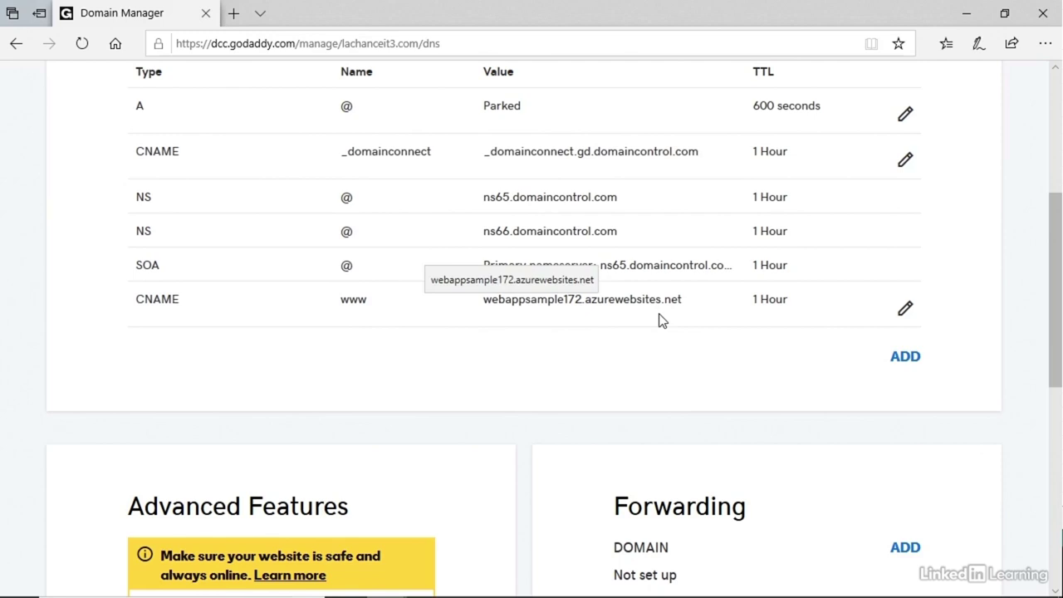
key(alt+Tab)
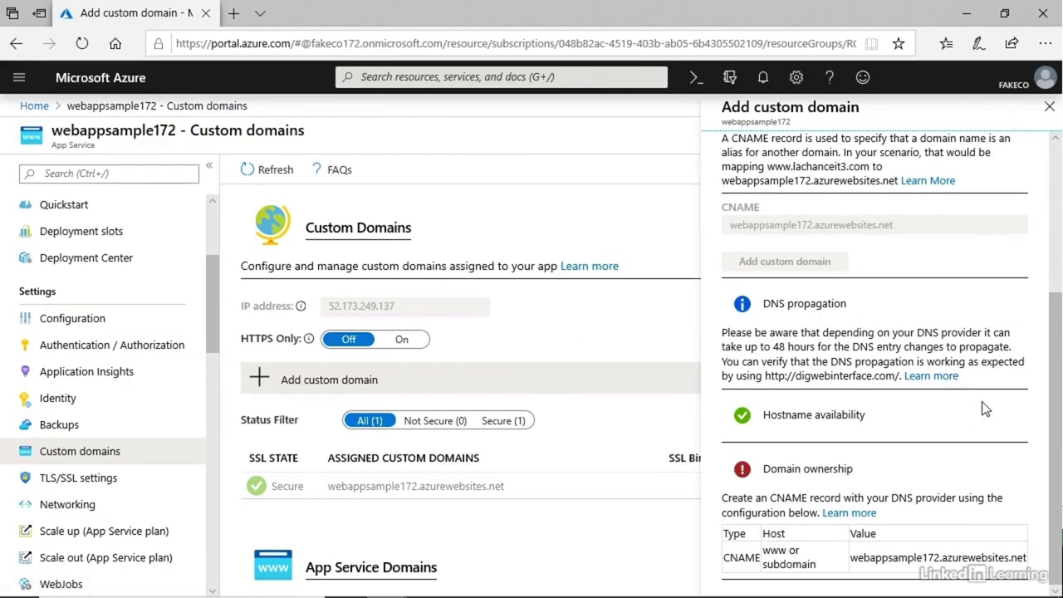
drag(1058, 455, 1056, 305)
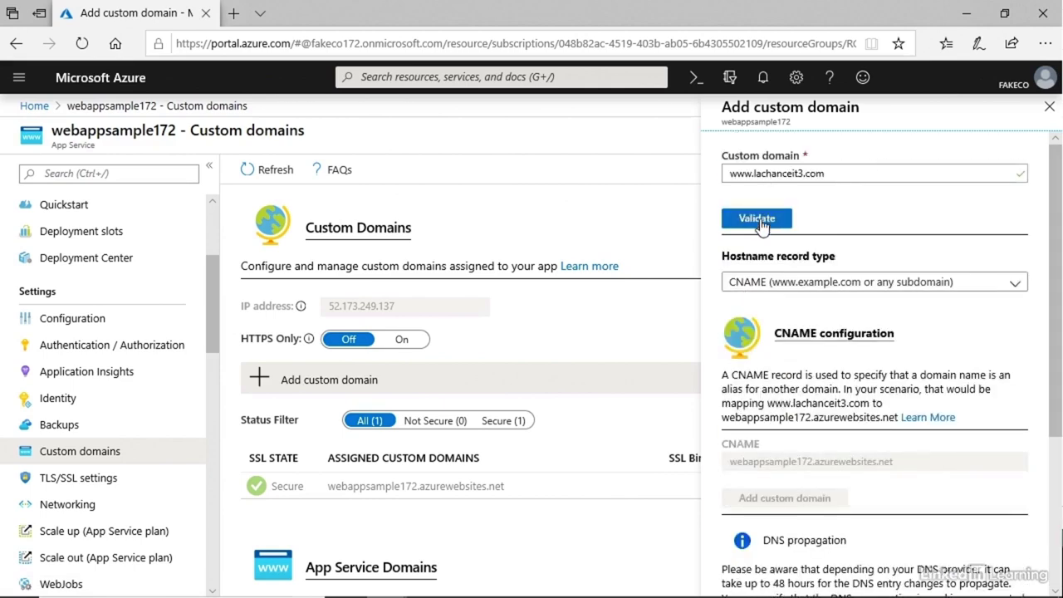
click(758, 220)
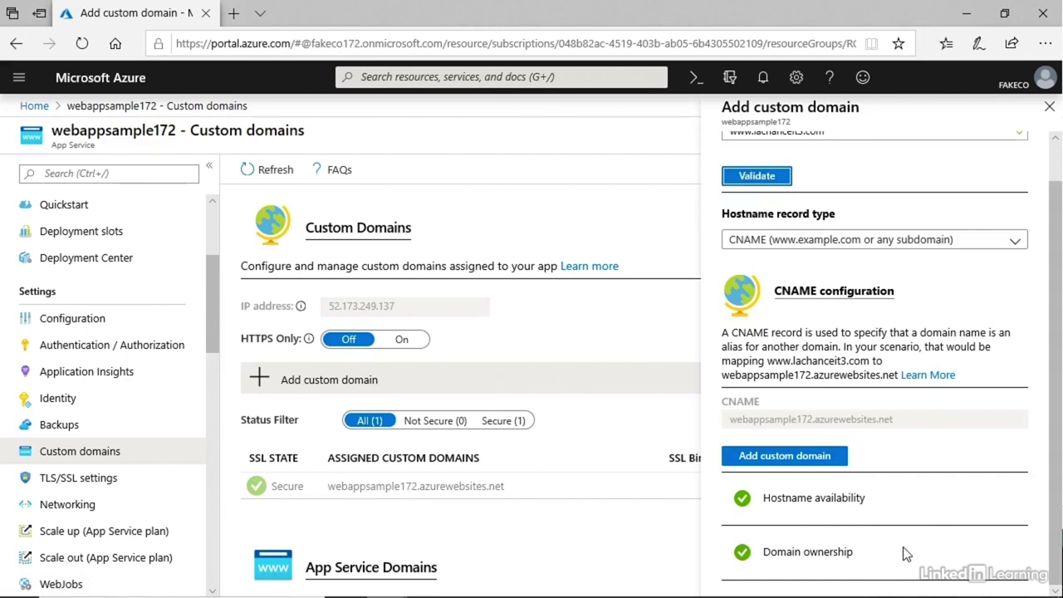
click(1048, 108)
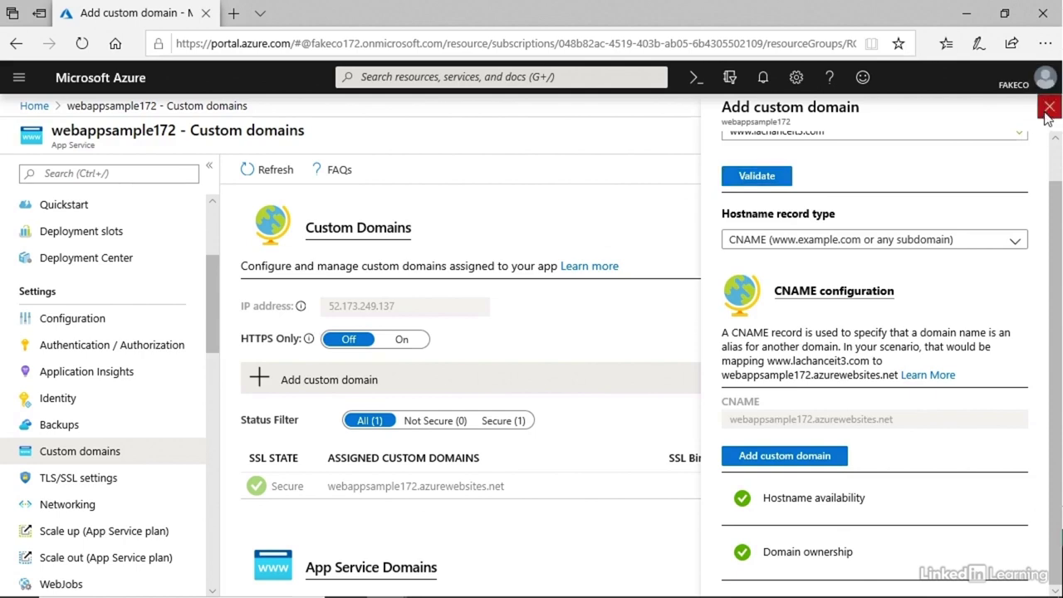
drag(214, 301, 209, 227)
click(90, 217)
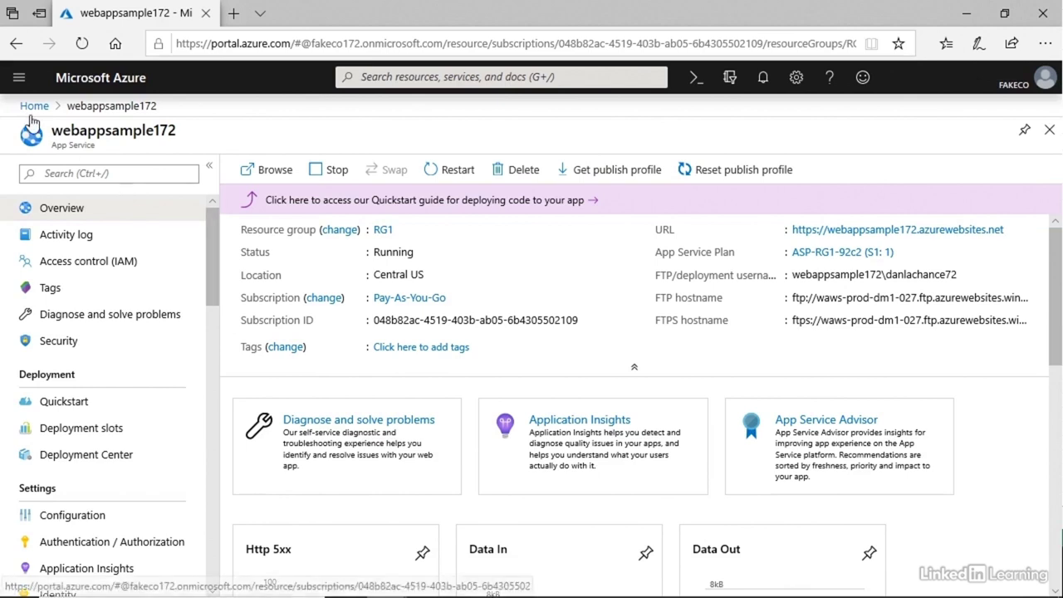
- Open All resources from the portal menu and select the KV1772 key vault
click(17, 77)
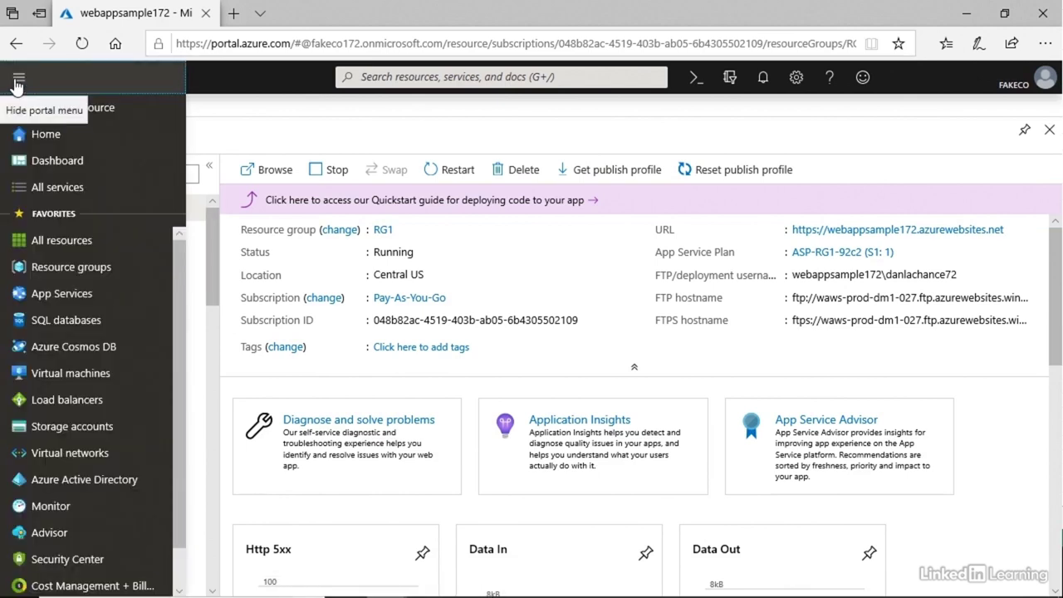
click(56, 240)
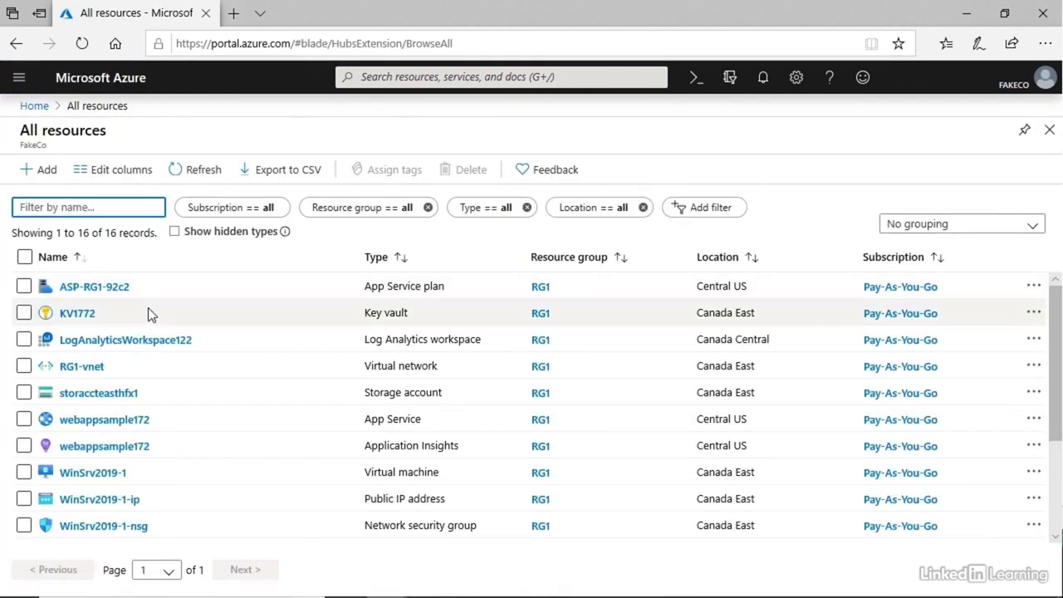
click(86, 316)
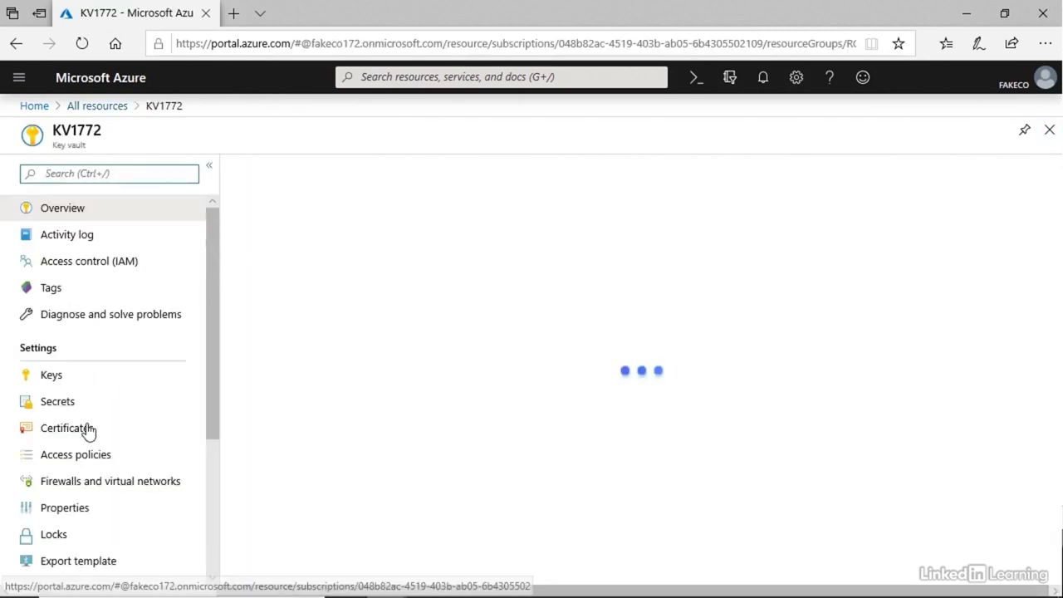
click(79, 427)
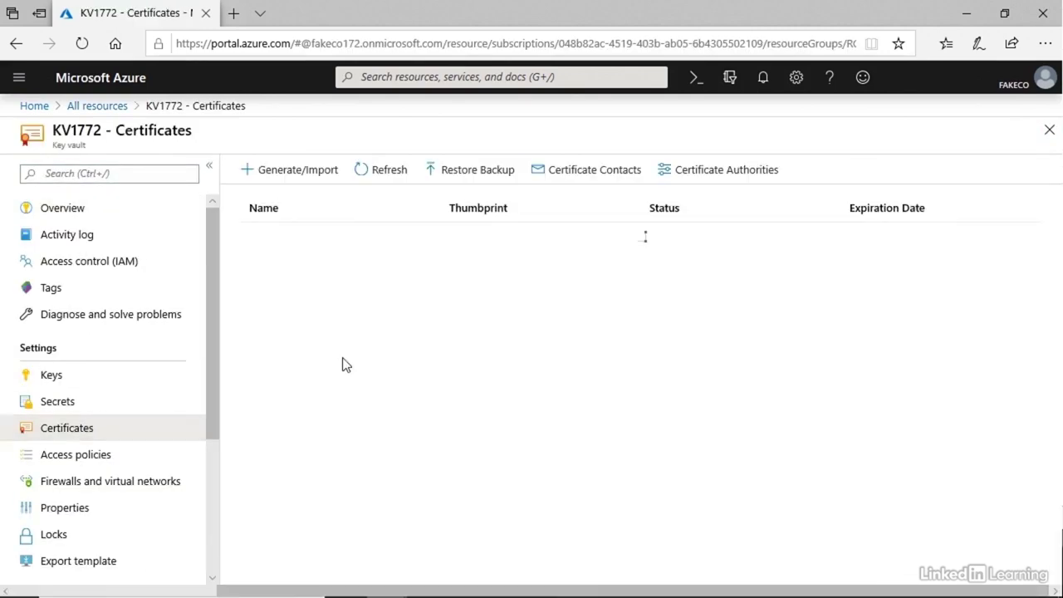
click(300, 171)
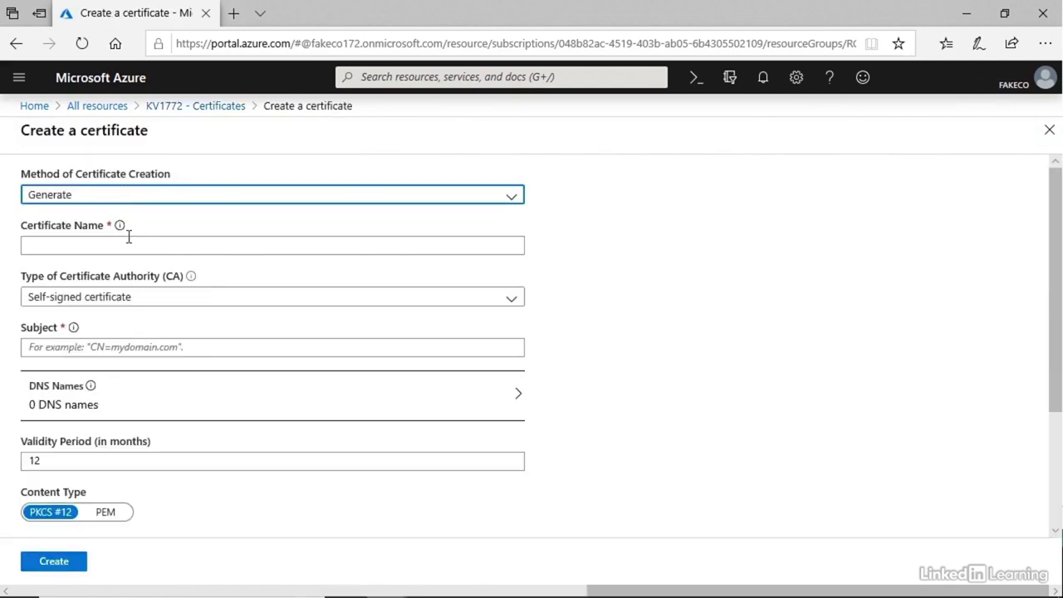
click(130, 237)
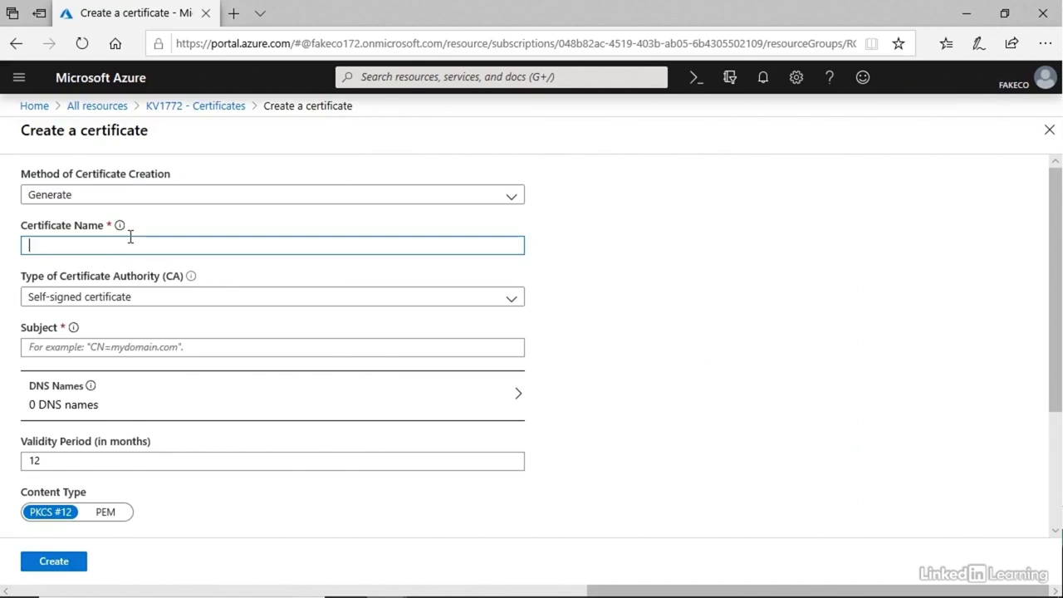
text(CustomWebApp1)
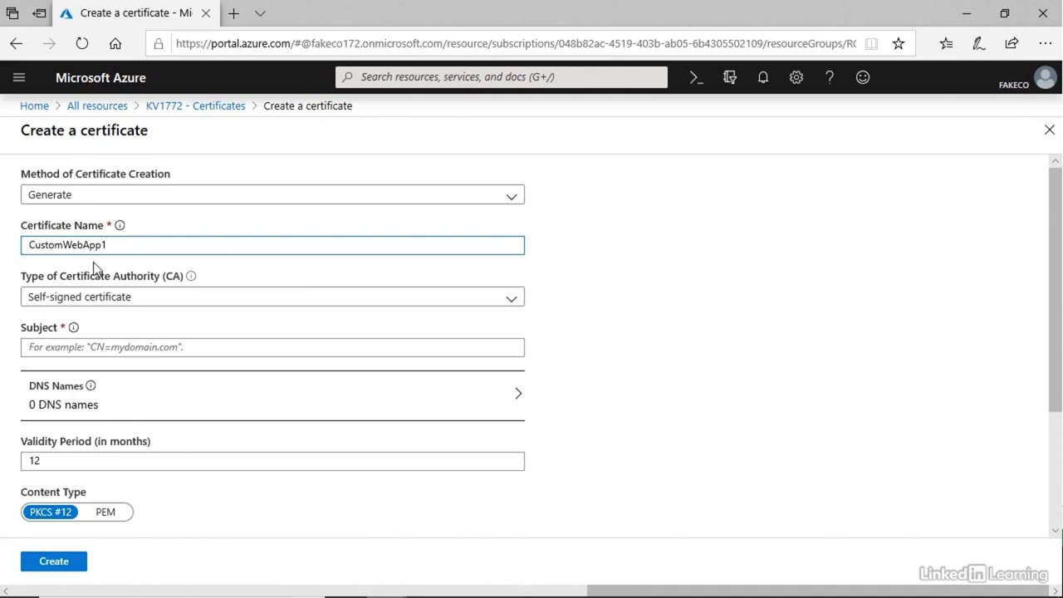
click(137, 349)
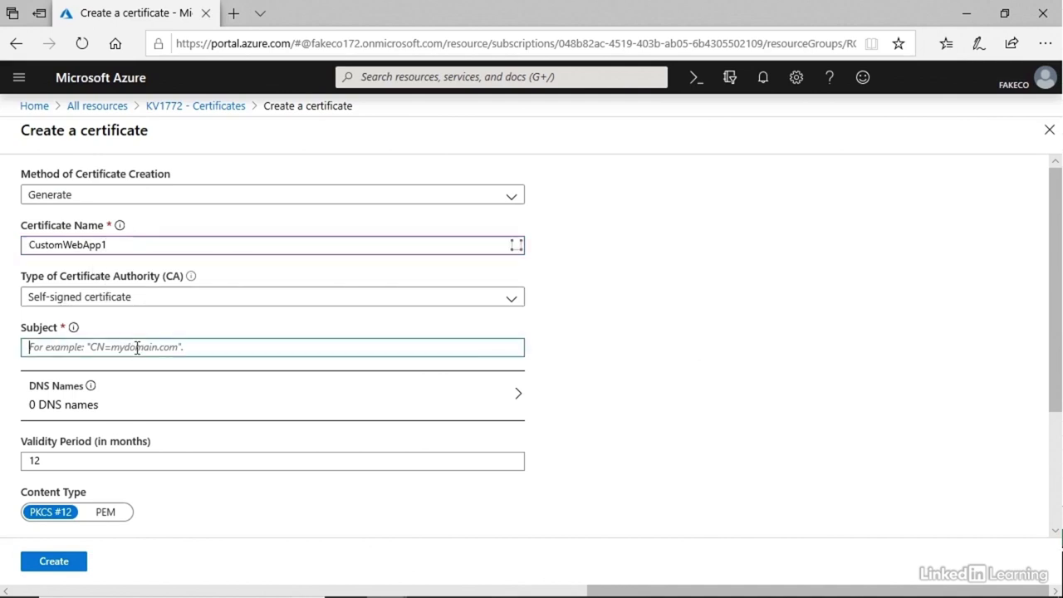
text(cn)
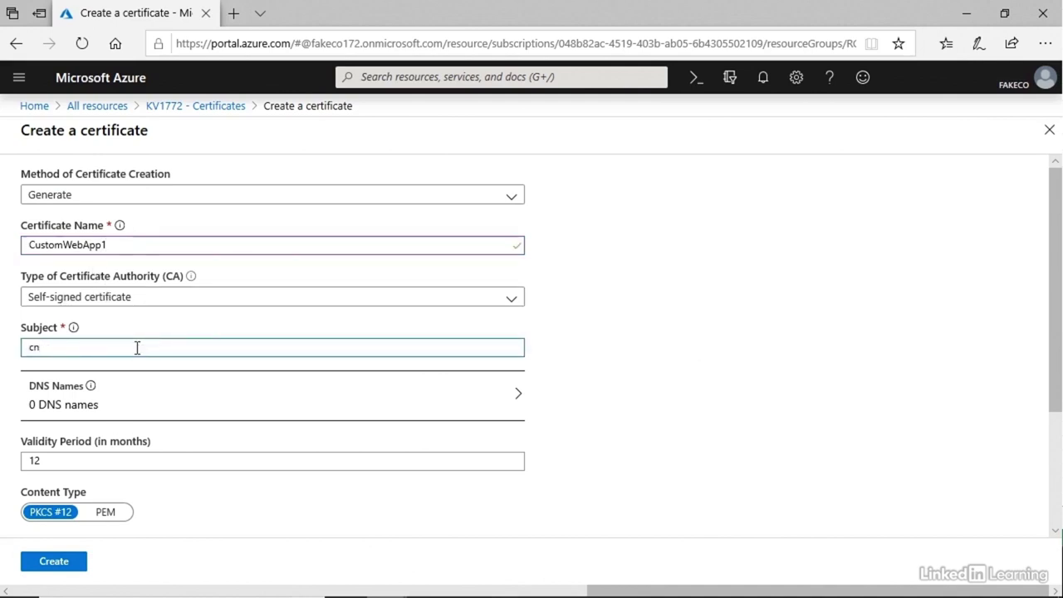
text(=)
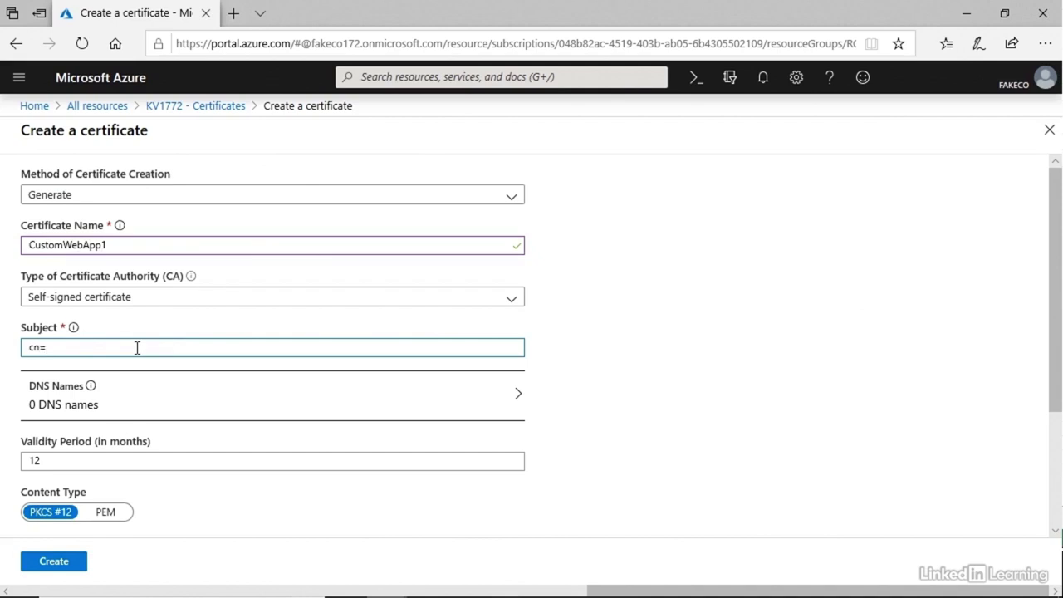
text(www.lachanceit3.com)
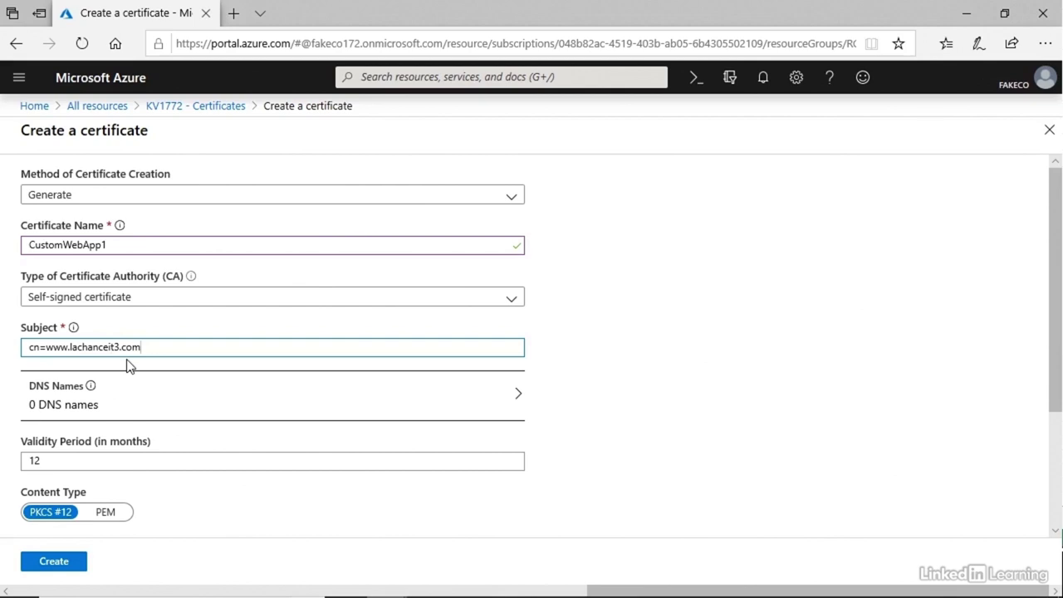
click(169, 396)
click(833, 195)
text(www.lachanceit3.com)
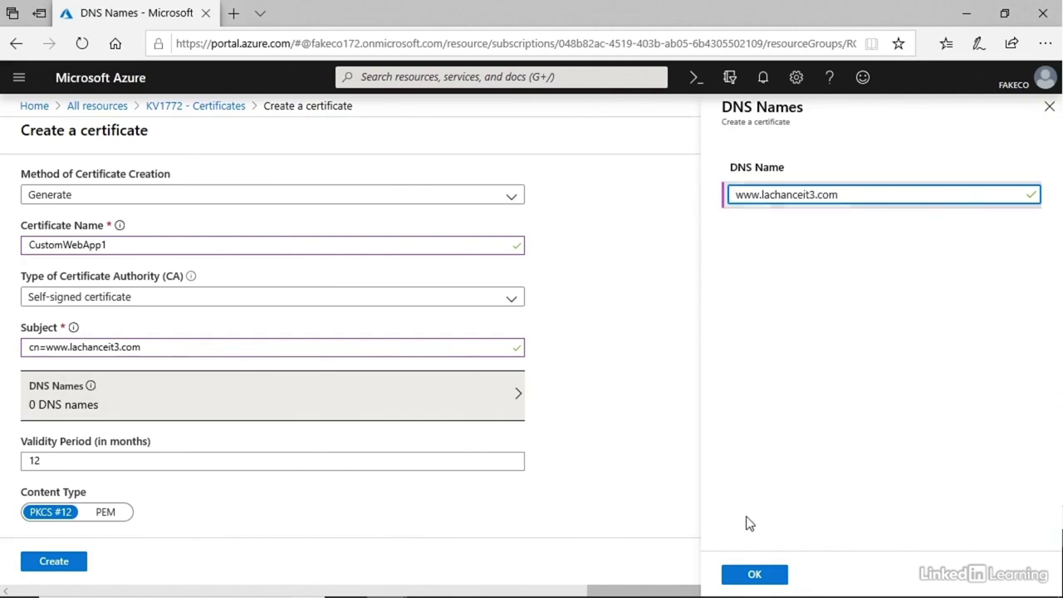
click(752, 574)
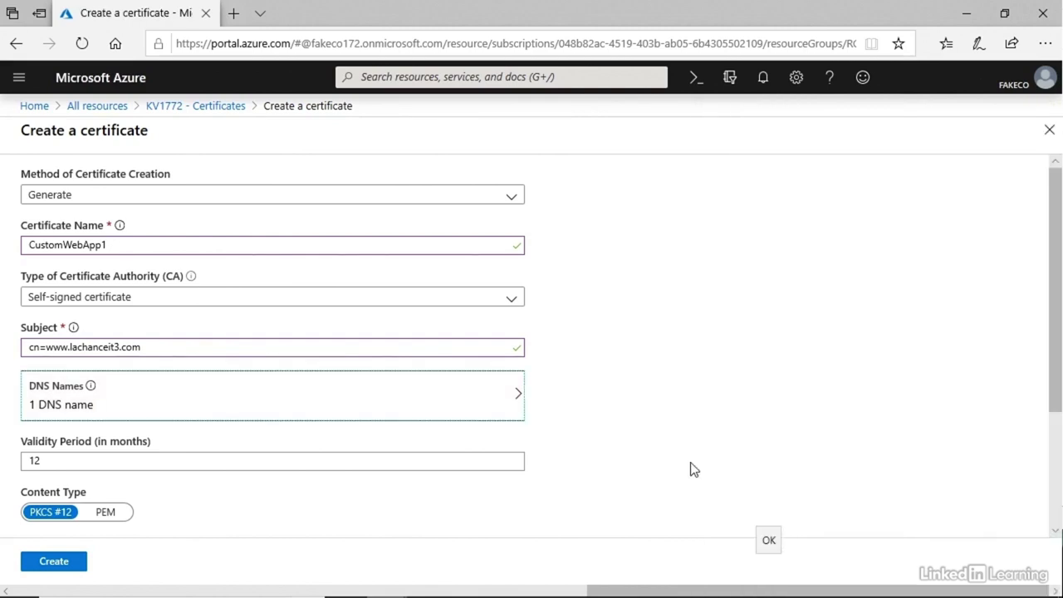
click(70, 555)
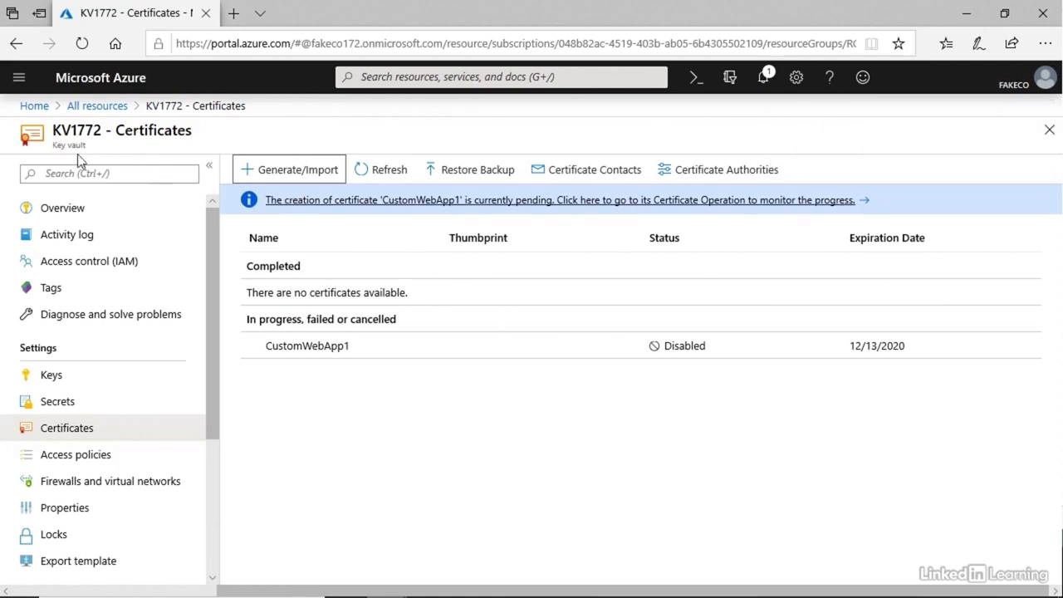
- Open webappsample172's TLS/SSL settings on the private key certificates view
click(19, 83)
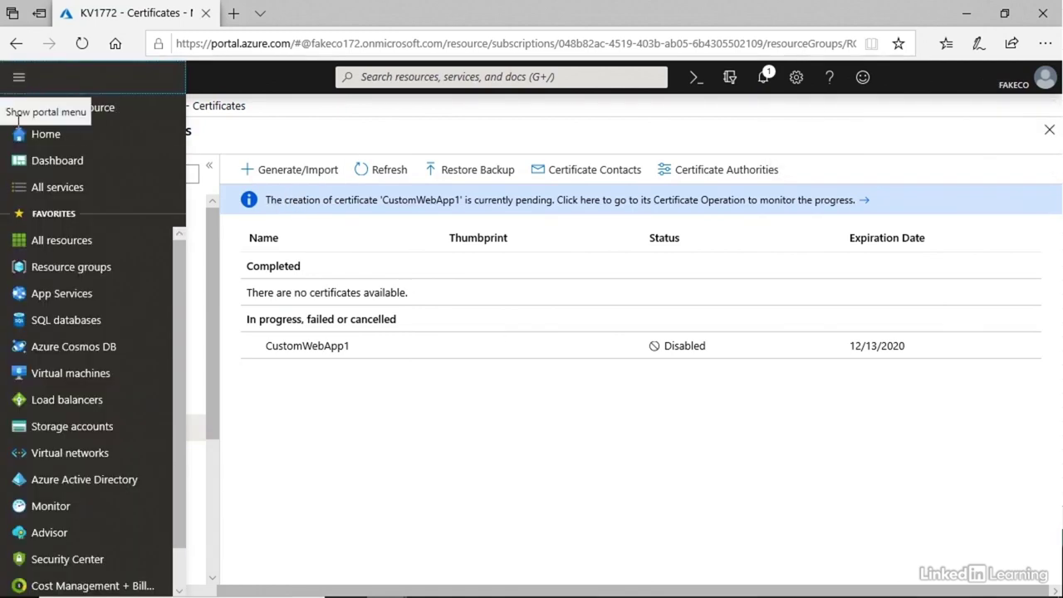
click(47, 291)
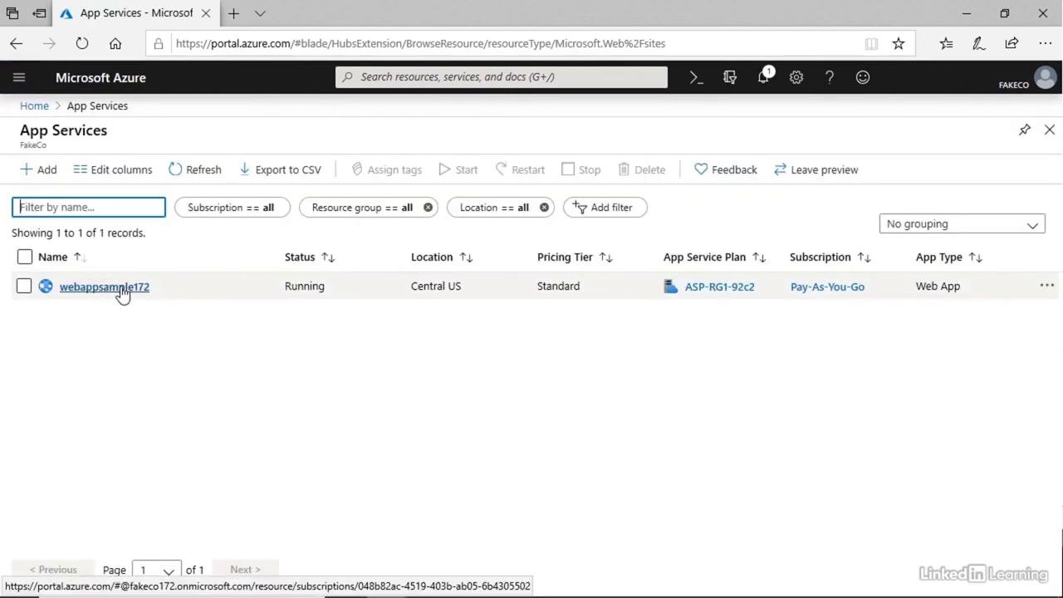
click(122, 288)
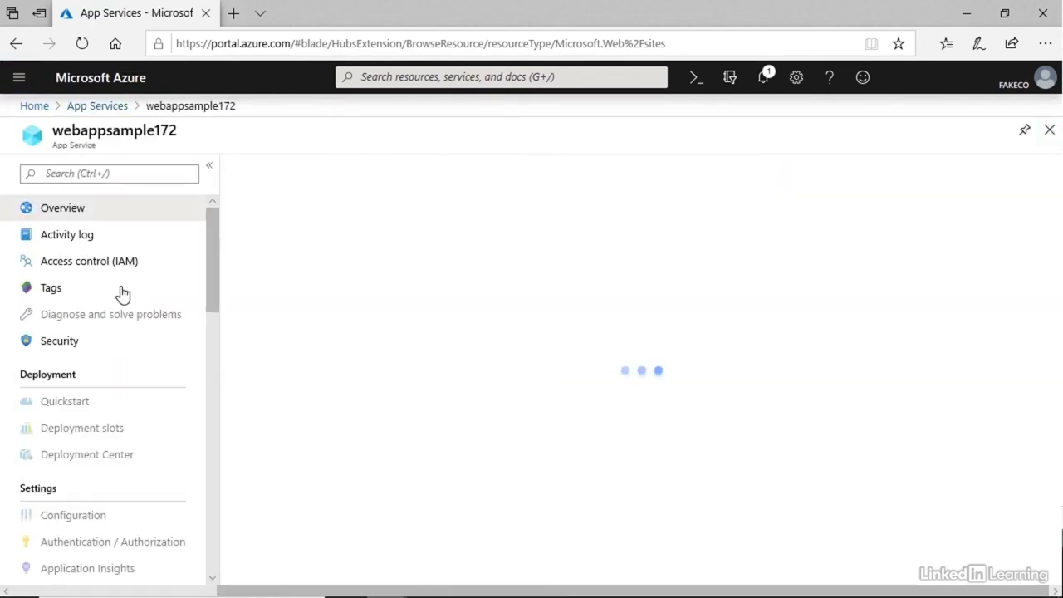
drag(215, 253, 223, 322)
scroll(221, 322, down, 1)
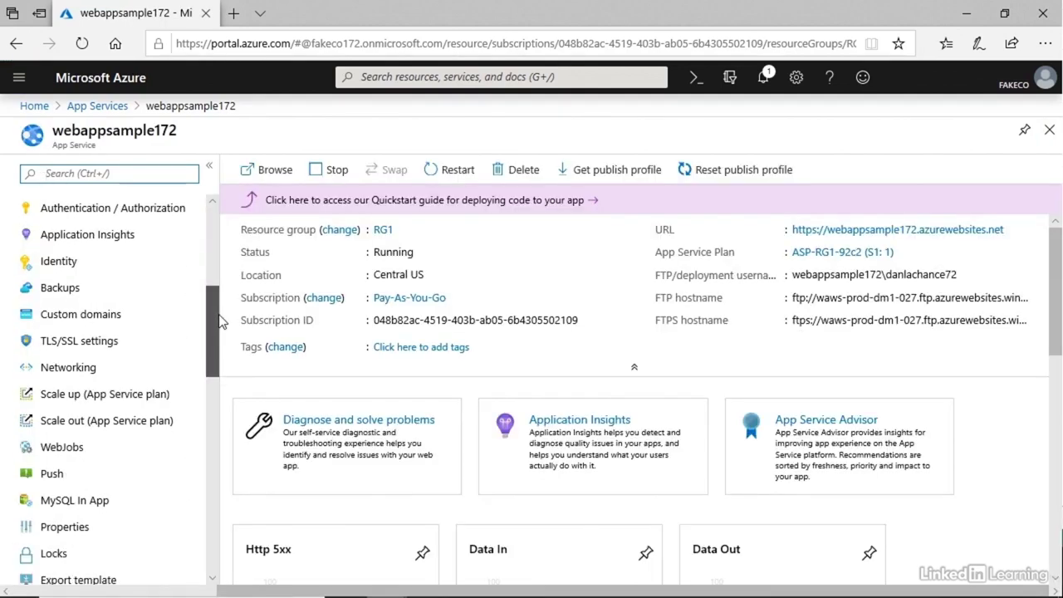
click(101, 349)
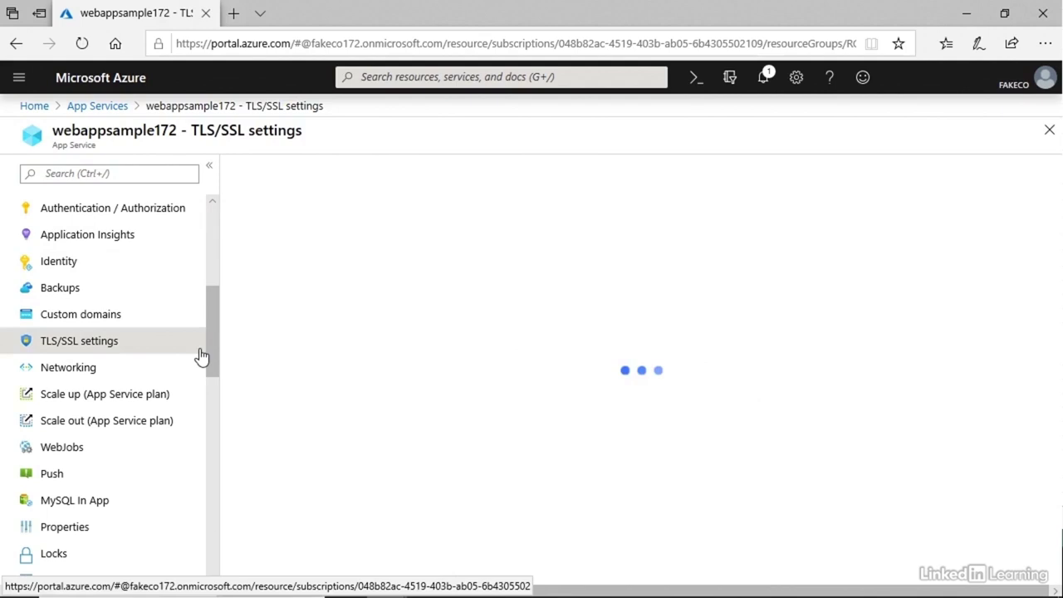
click(386, 208)
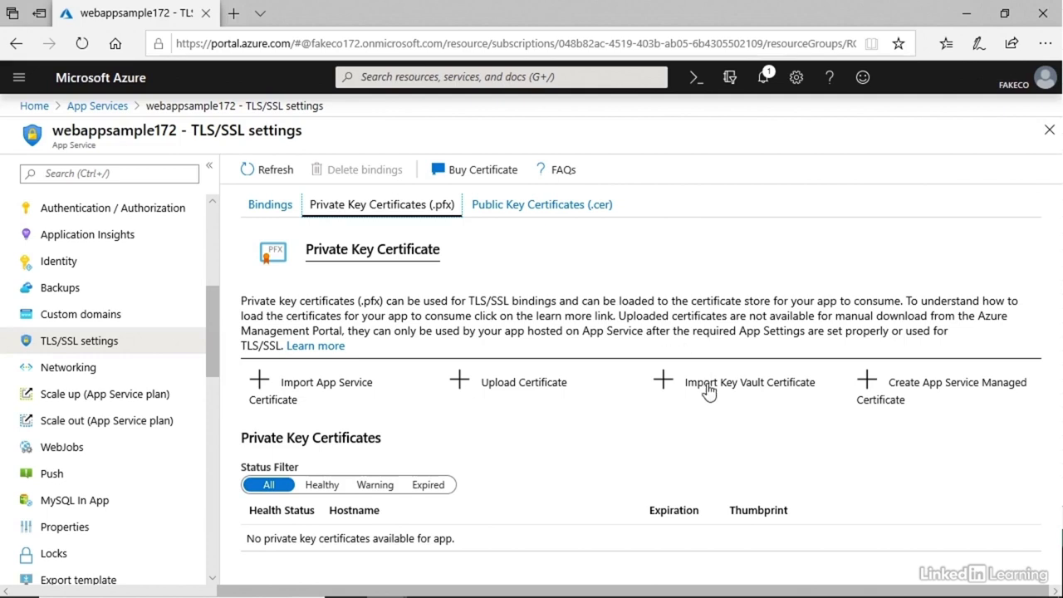
- Import the CustomWebApp1 certificate from key vault KV1772 into the web app
click(763, 387)
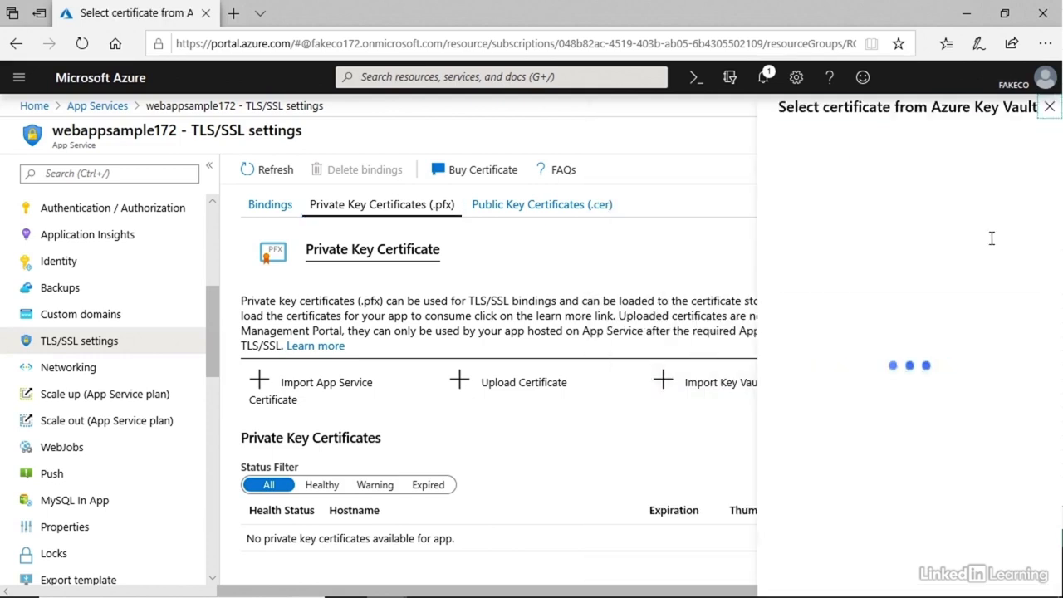
click(1029, 233)
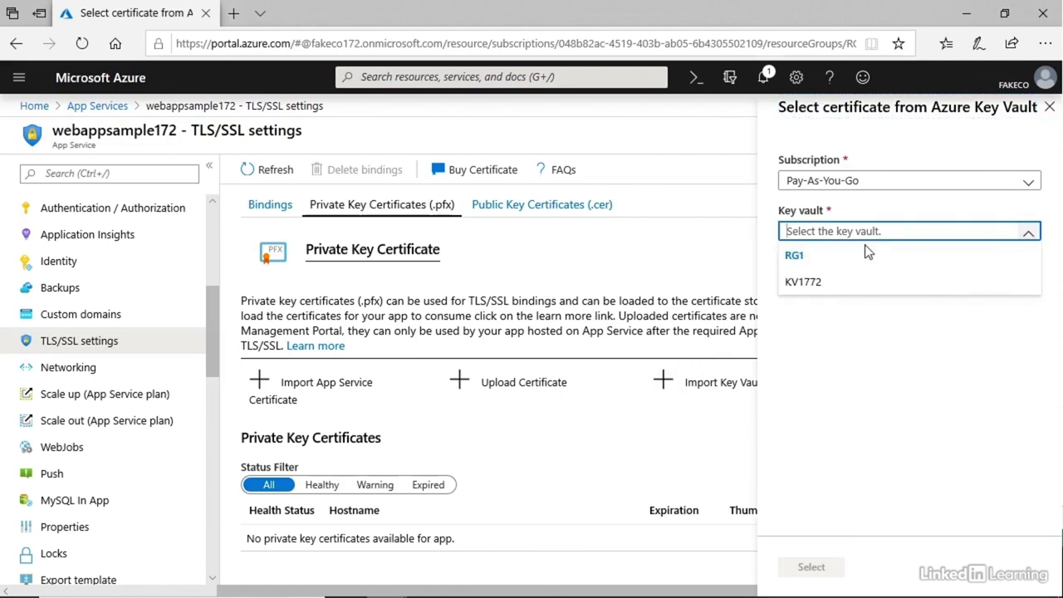
click(802, 282)
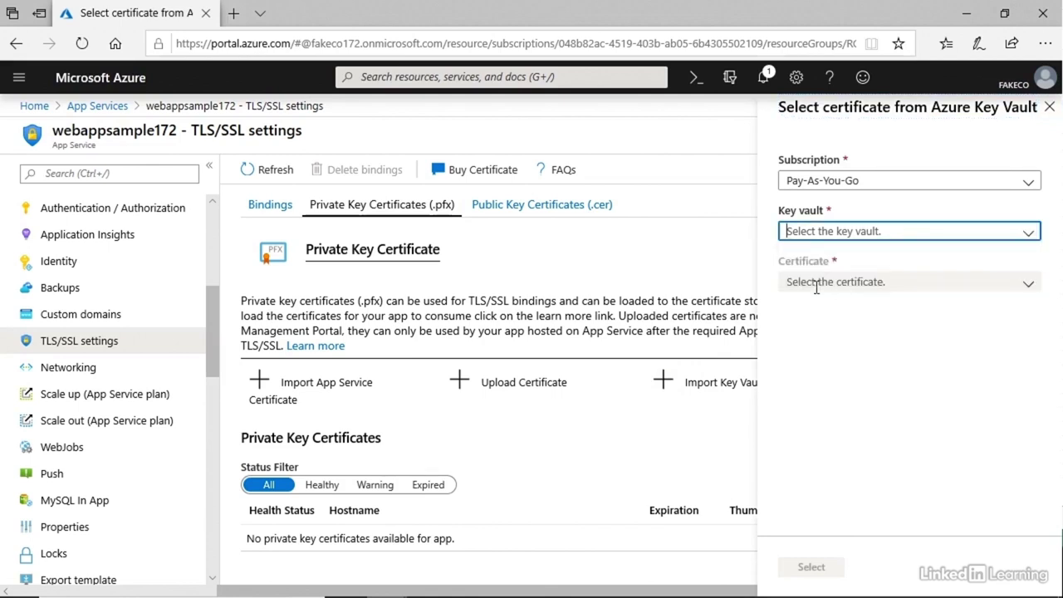
click(830, 282)
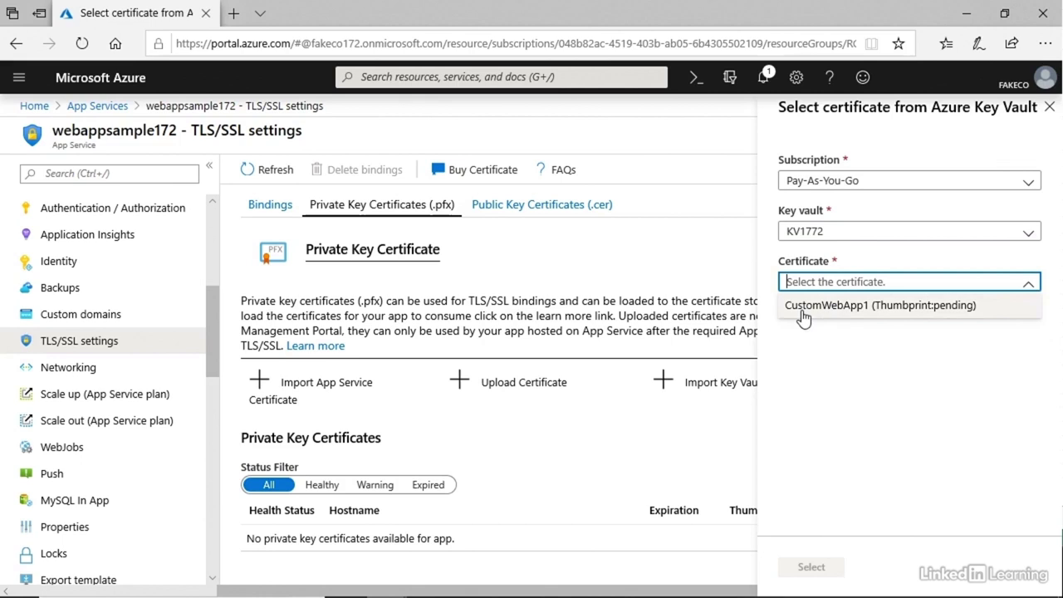
click(842, 312)
click(810, 567)
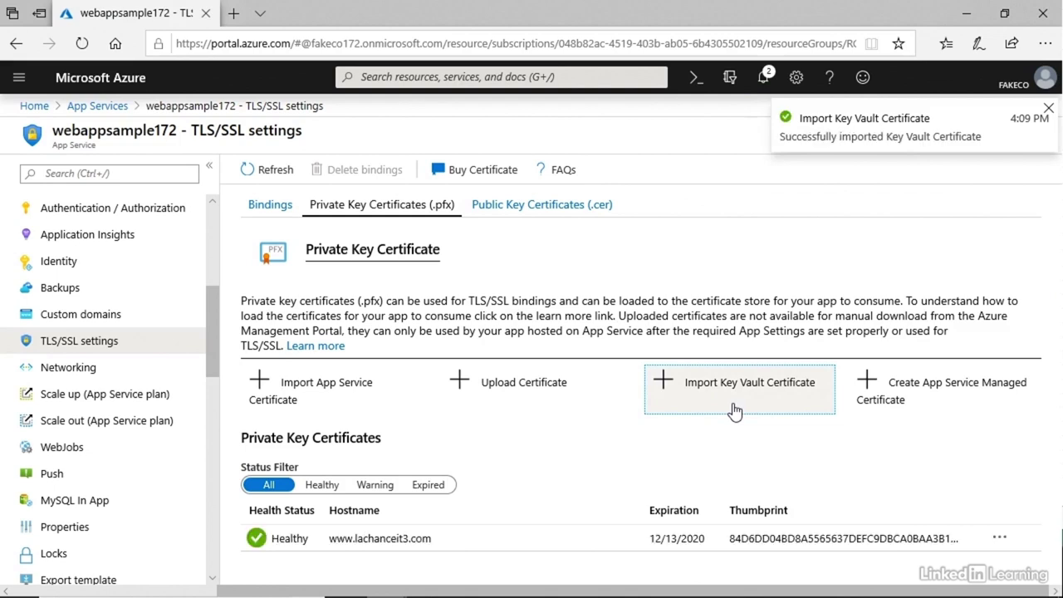
click(114, 316)
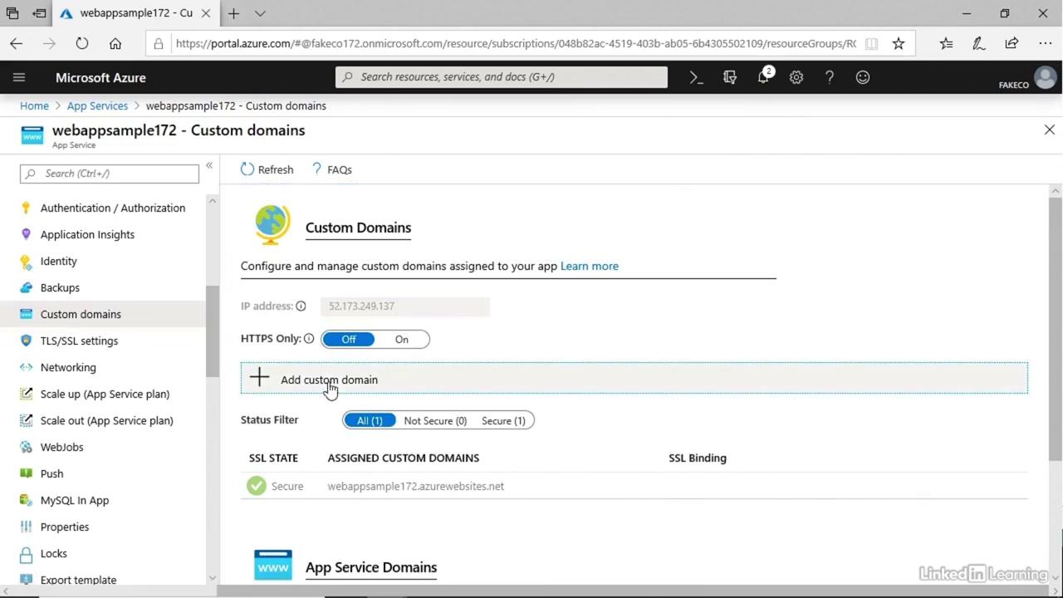
click(299, 384)
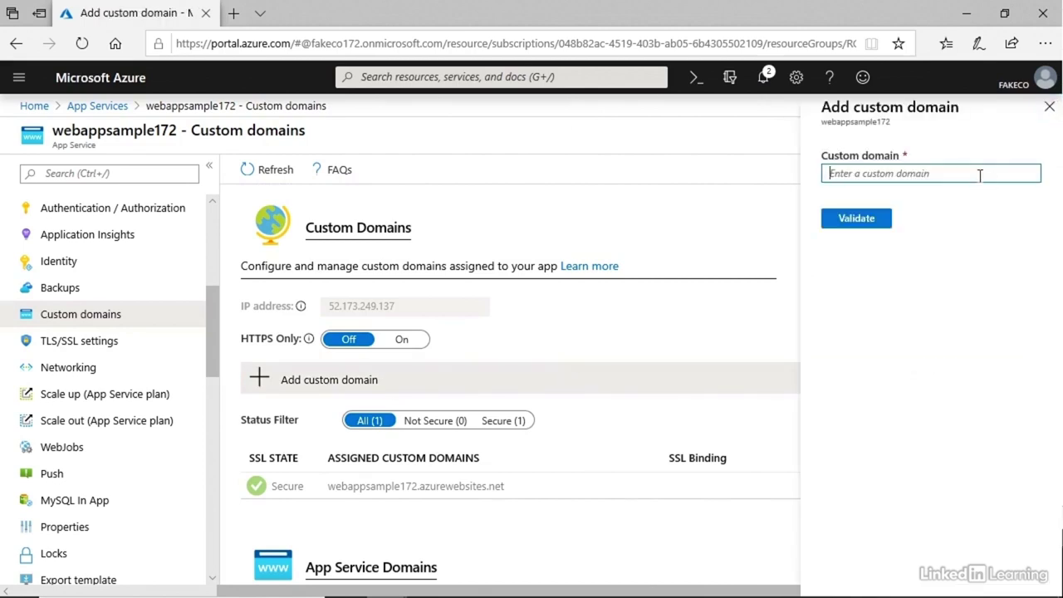
text(www.lachanceit)
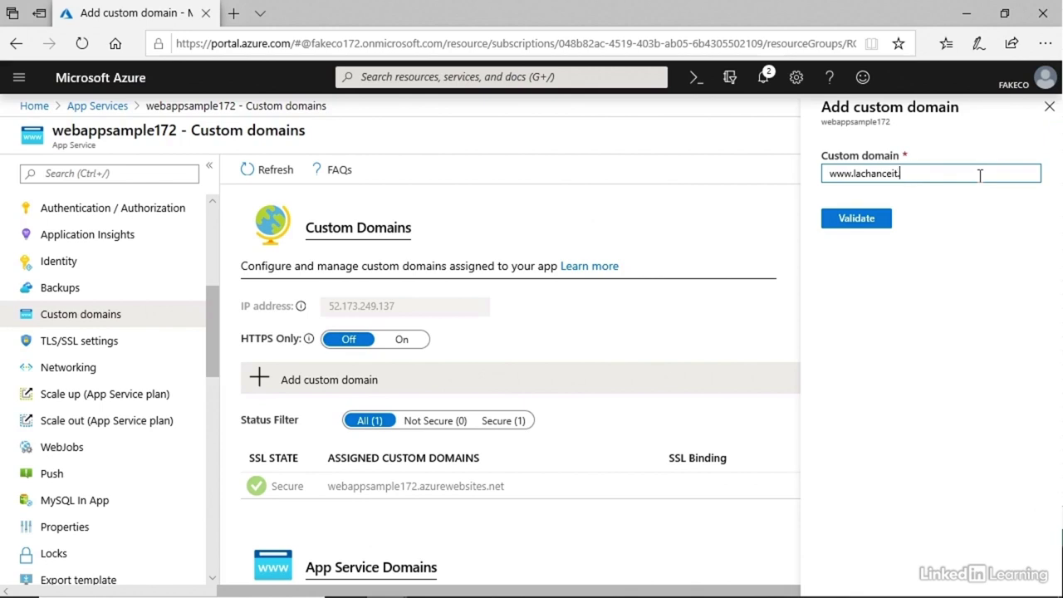
text(3.com)
click(865, 221)
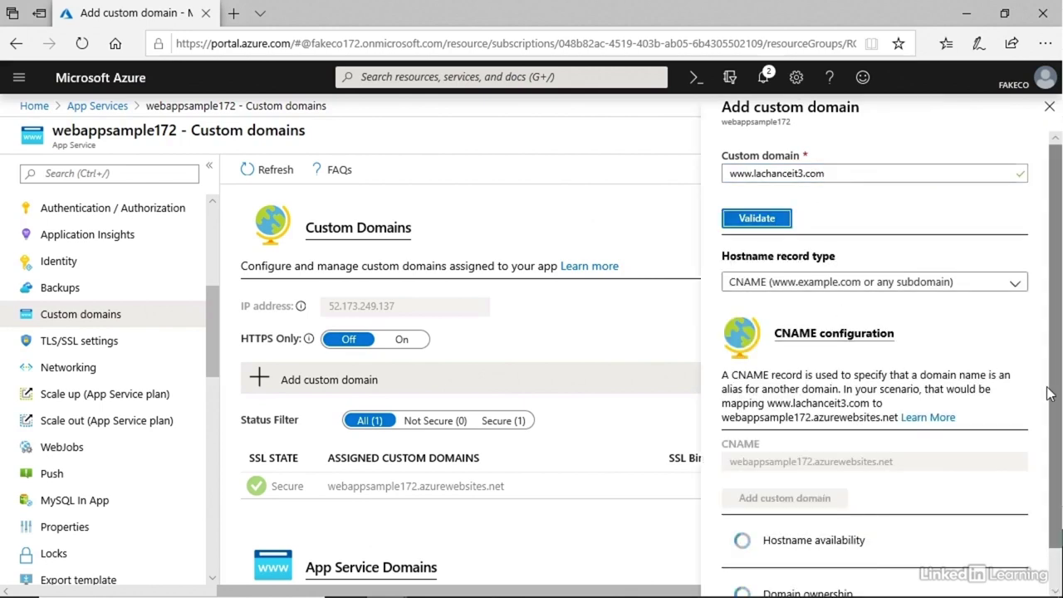
scroll(804, 418, down, 1)
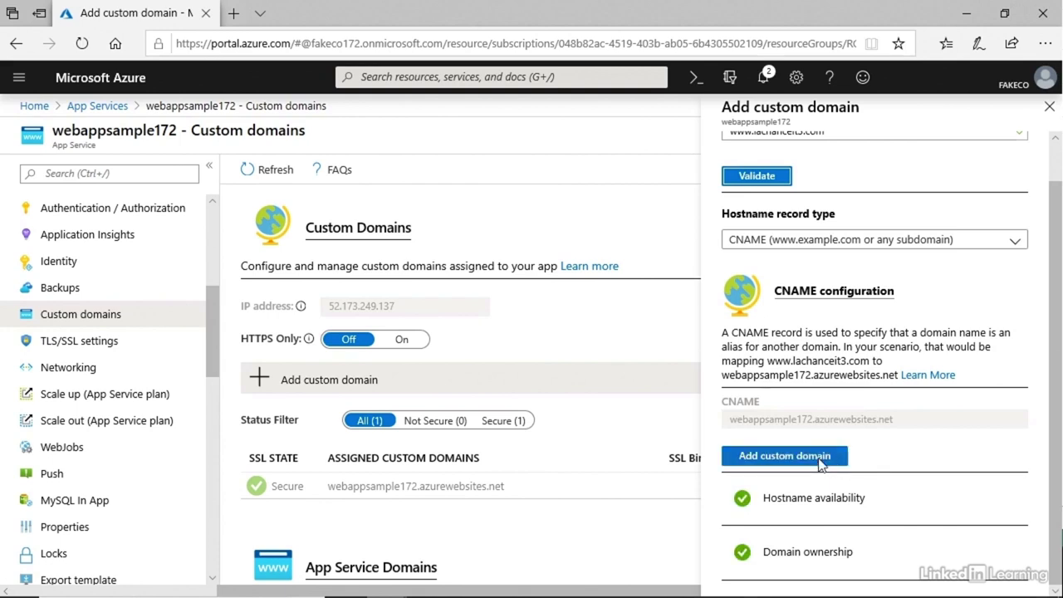
click(820, 458)
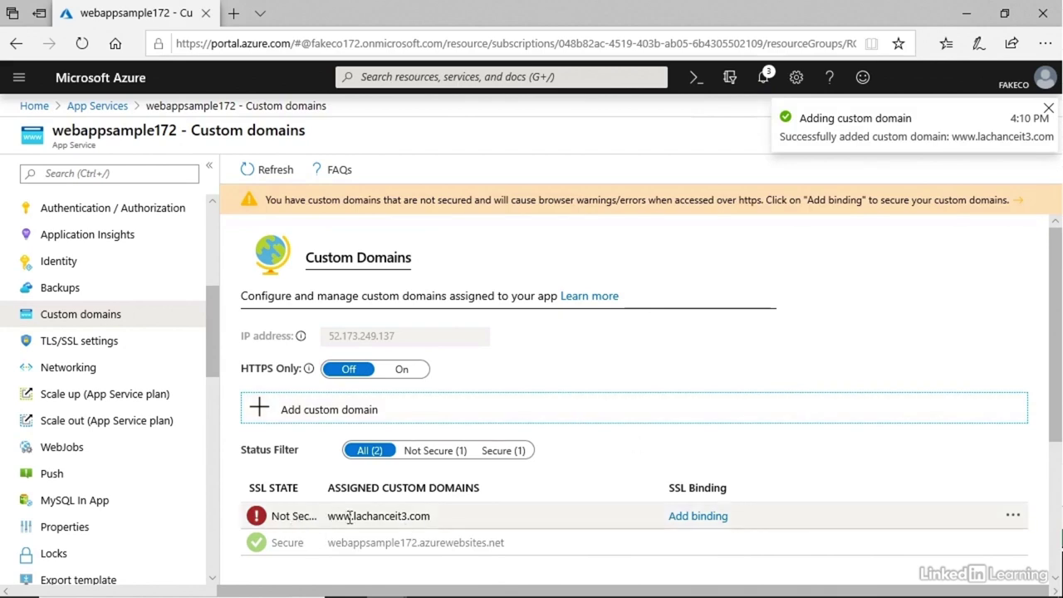
drag(348, 517, 664, 525)
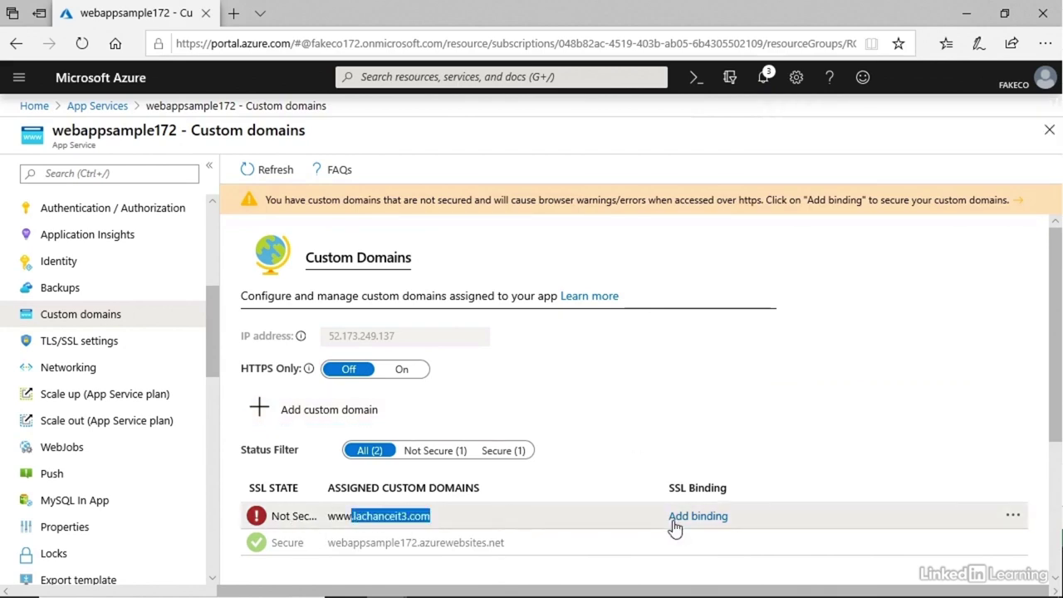
click(672, 520)
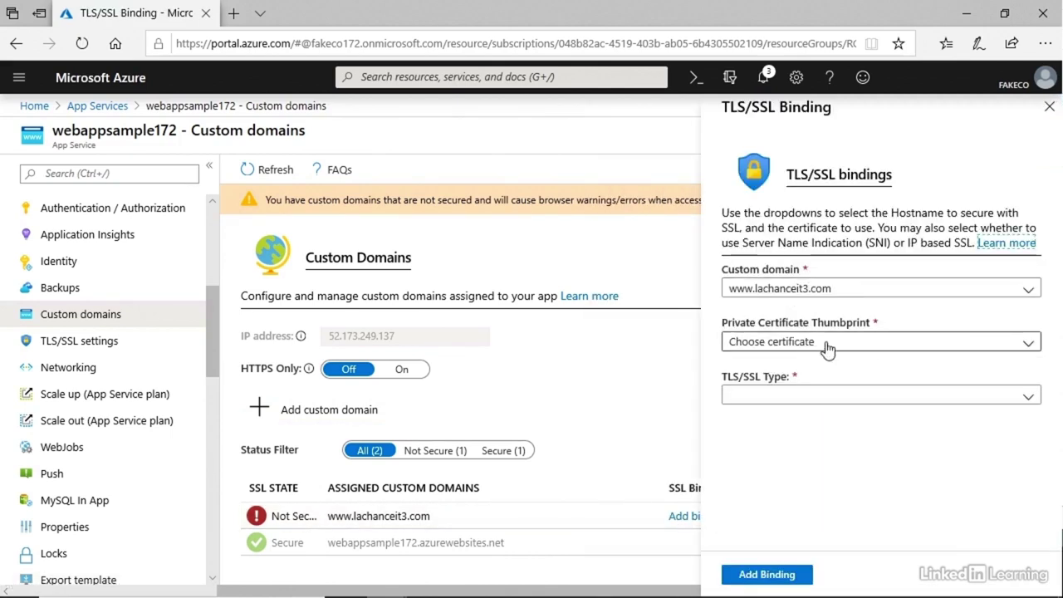
click(826, 345)
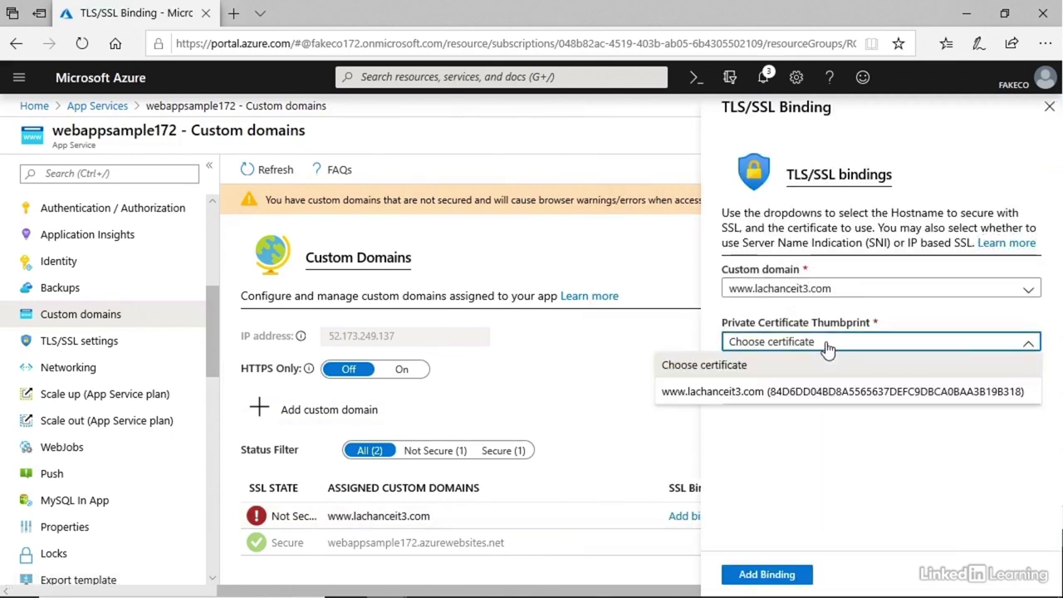
click(738, 397)
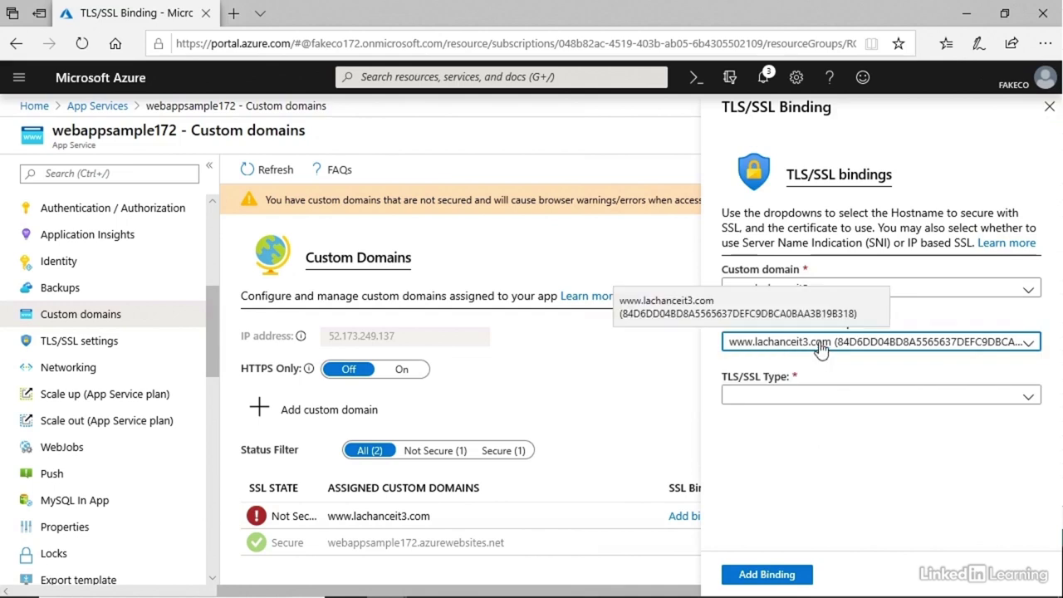
click(825, 397)
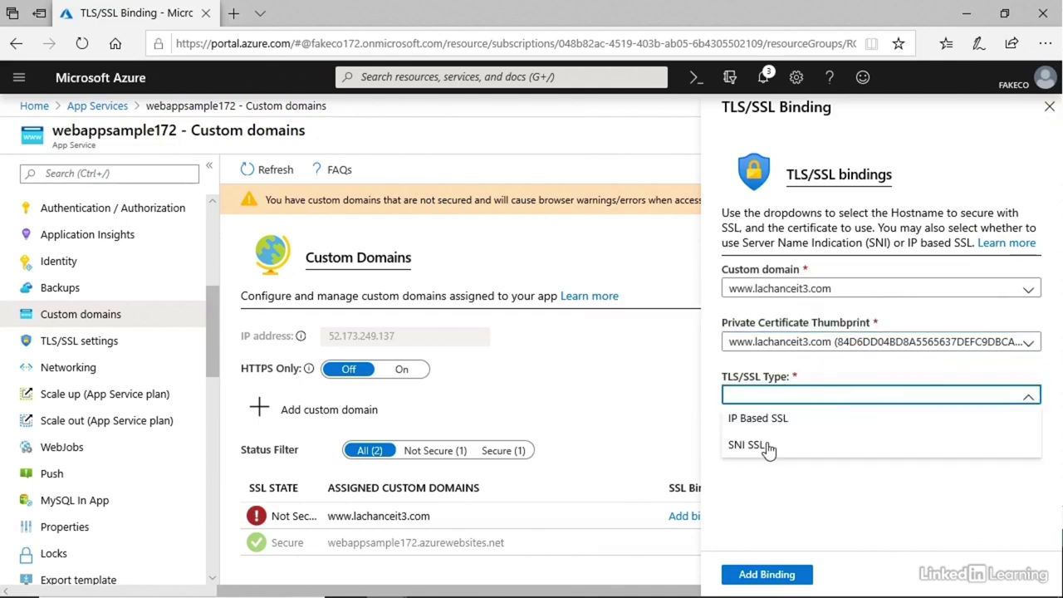
click(742, 441)
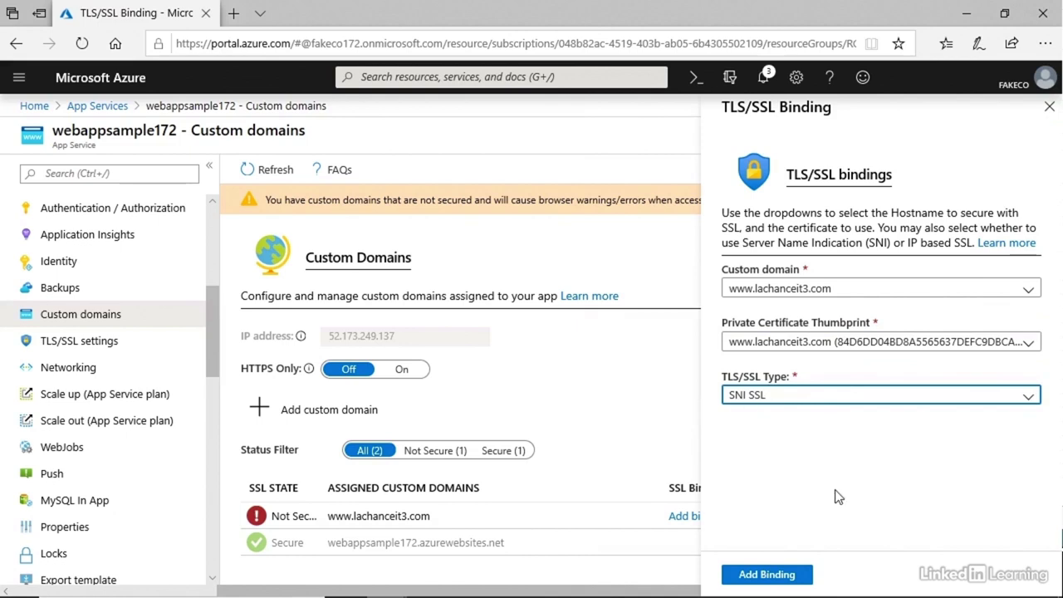
click(778, 574)
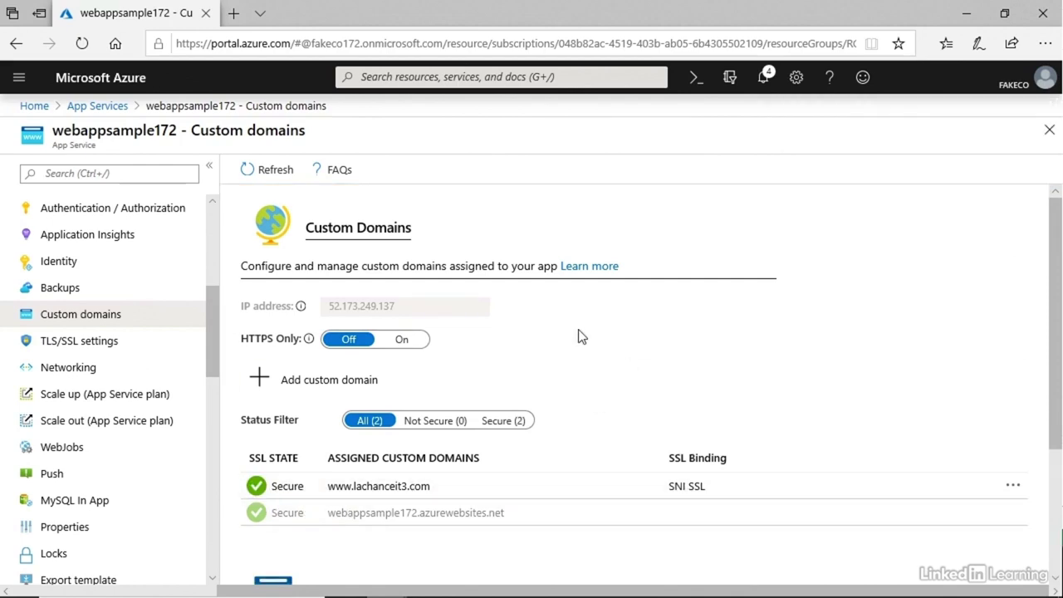
drag(208, 300, 210, 176)
click(72, 215)
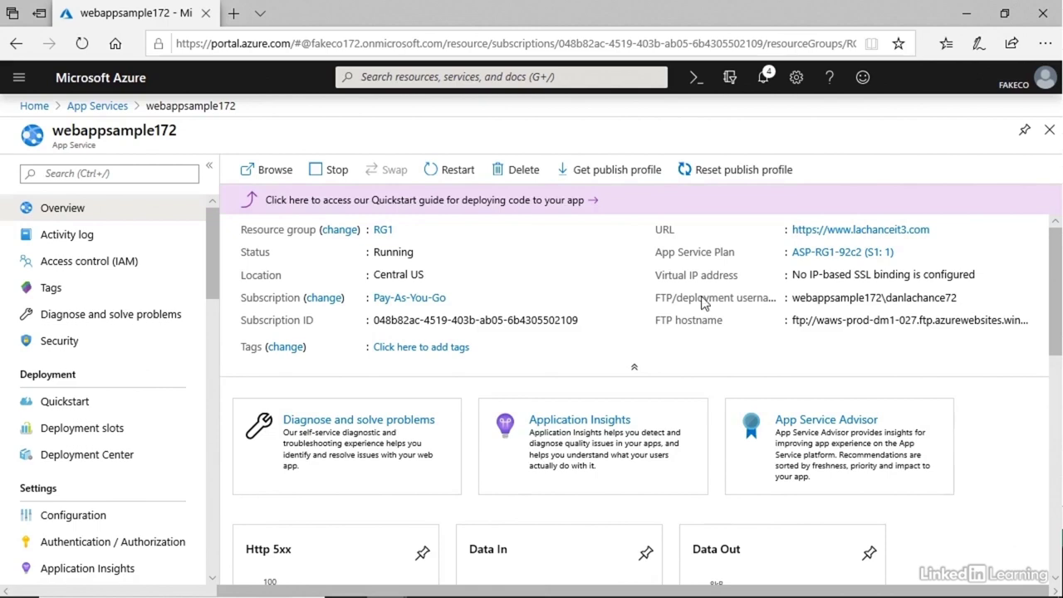
click(819, 232)
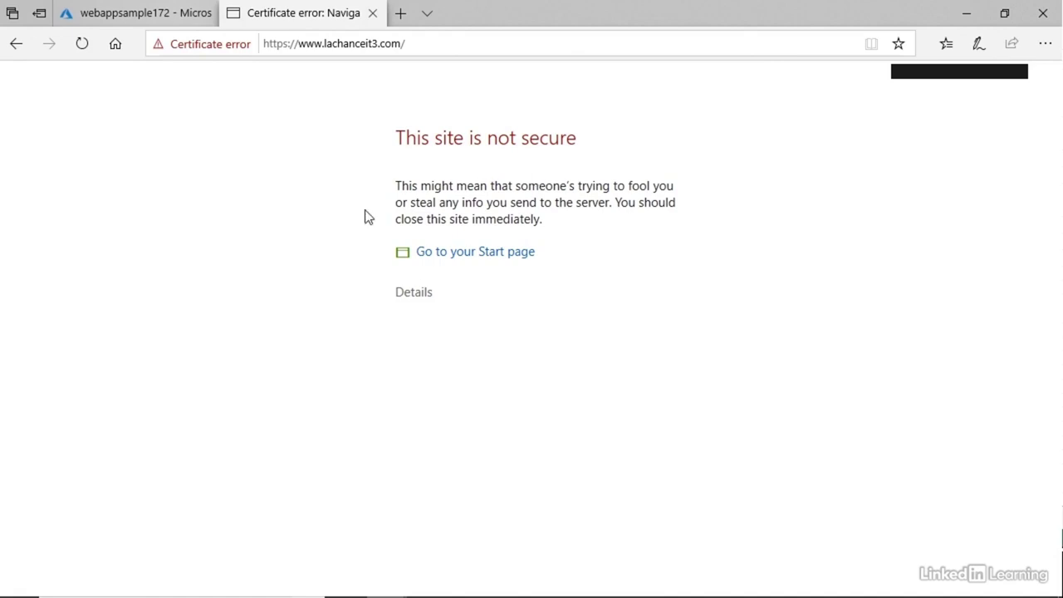
click(419, 294)
click(454, 422)
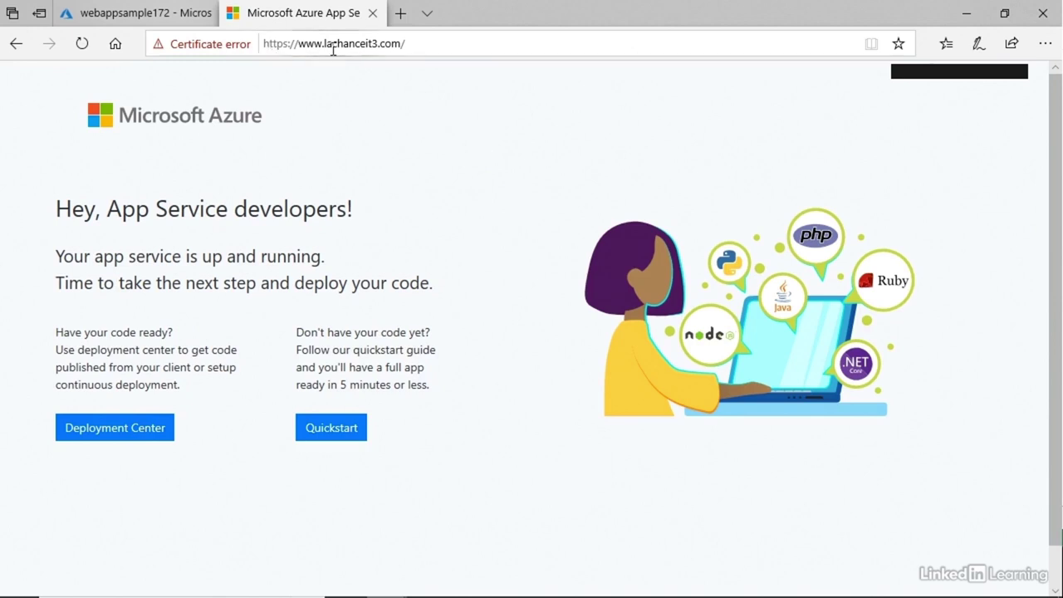
- Turn HTTPS Only on for webappsample172, then open the WinSrv2019-2 virtual machine
click(128, 14)
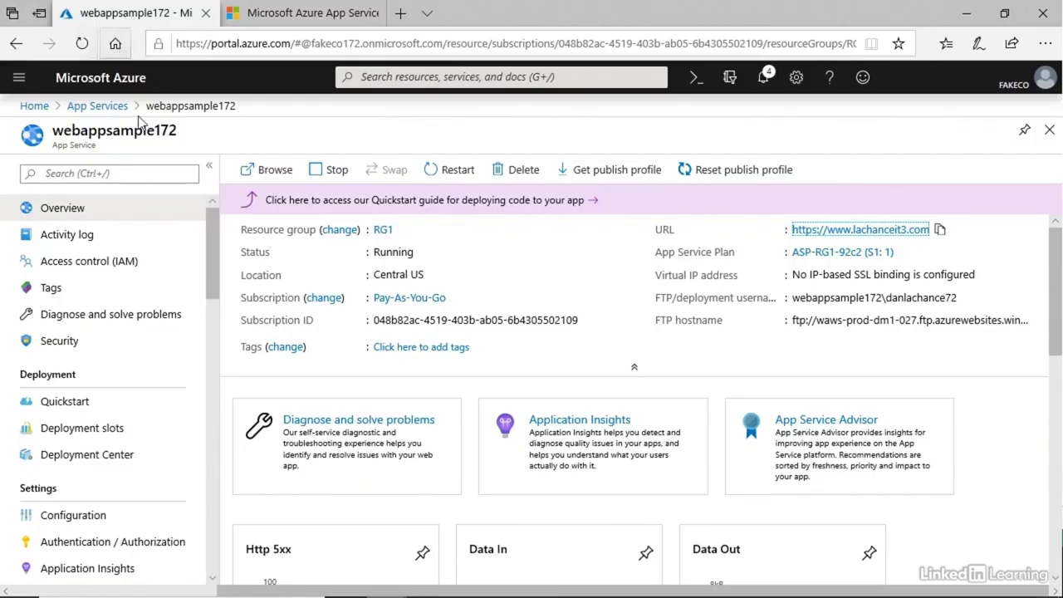
drag(212, 258, 214, 305)
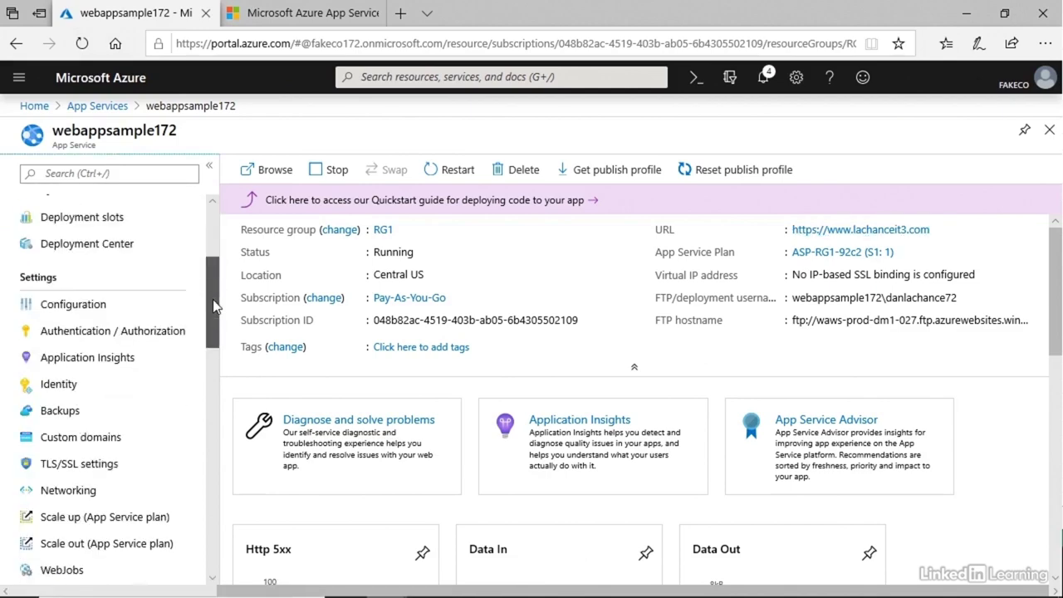
click(93, 465)
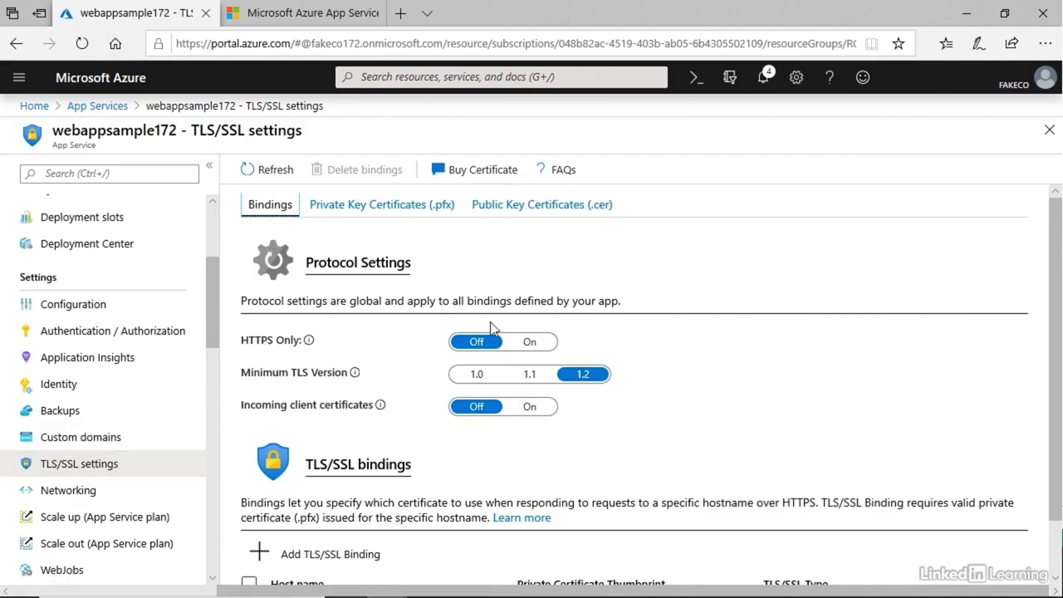
click(532, 343)
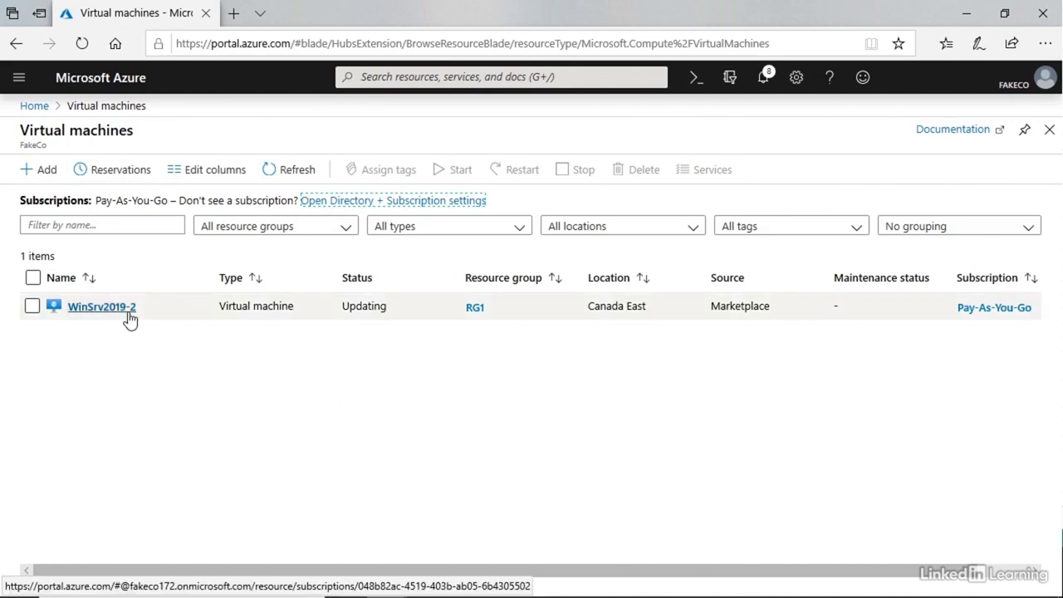
click(118, 311)
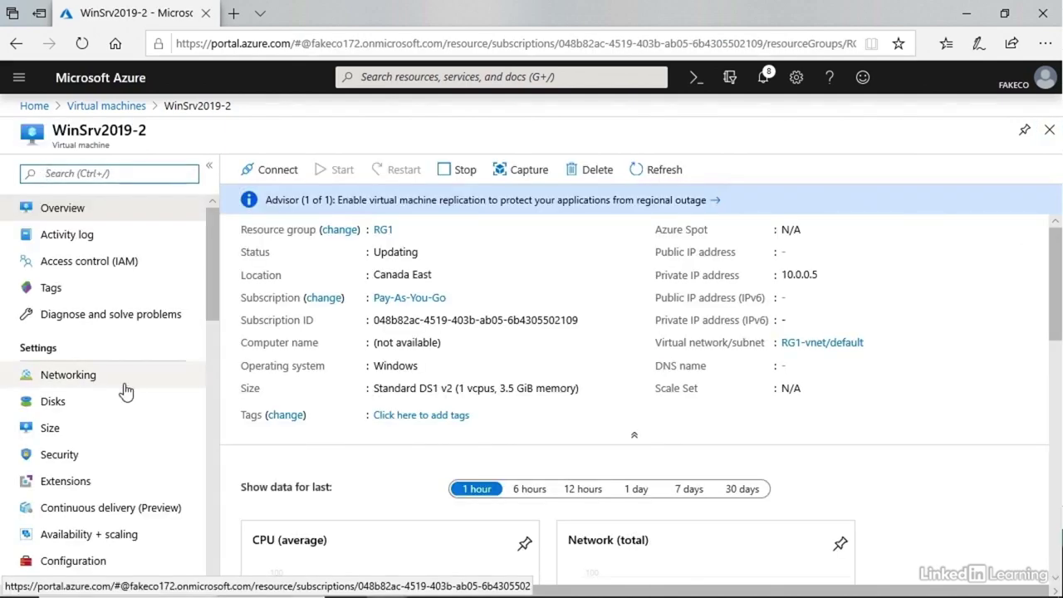
- Copy WinSrv2019-2's private IP 10.0.0.5 from Networking, then return to Virtual machines
click(124, 391)
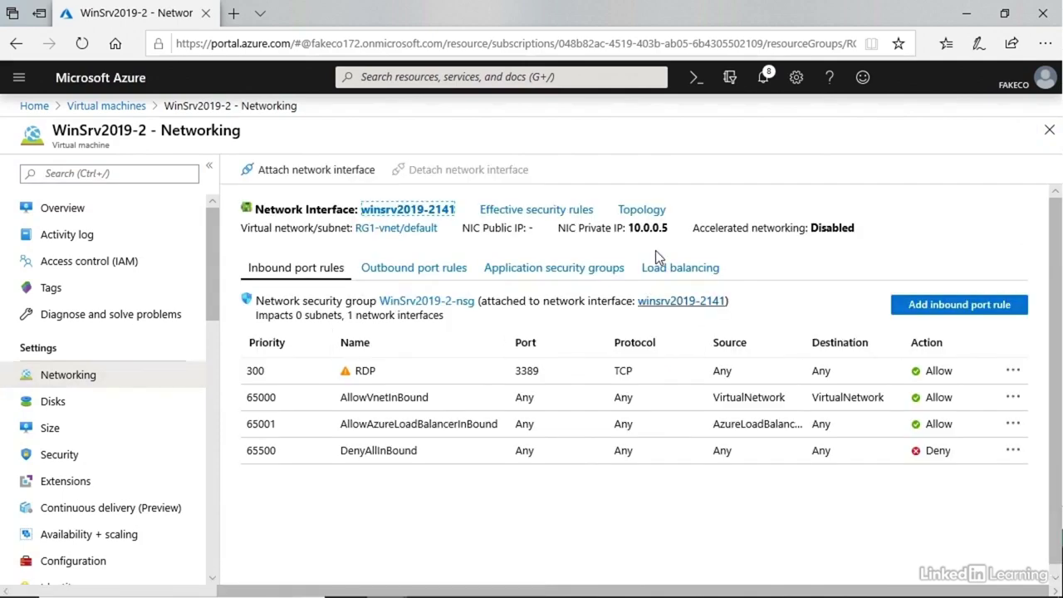
click(642, 235)
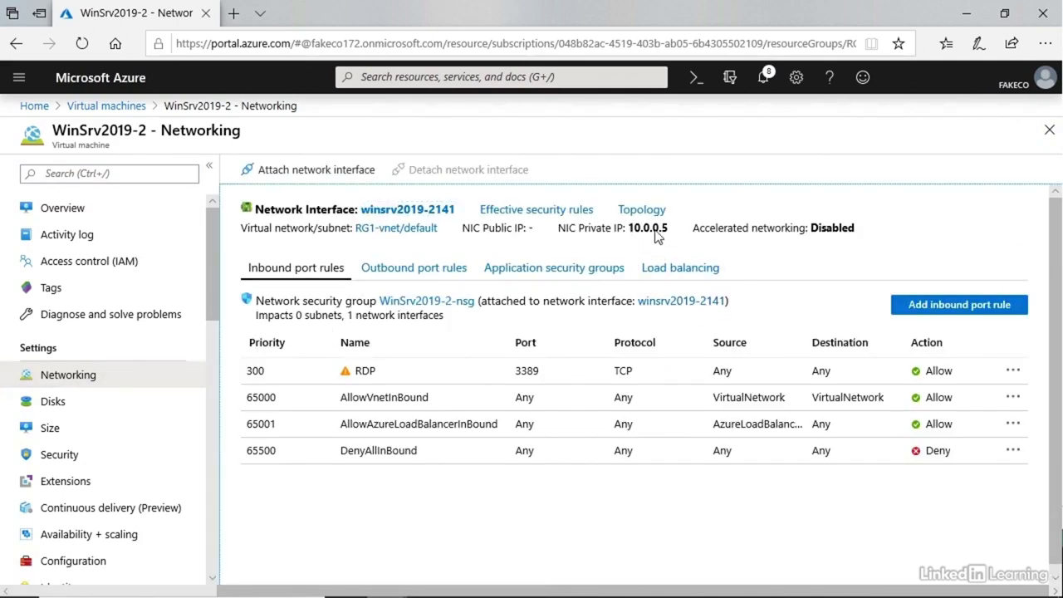
double_click(654, 231)
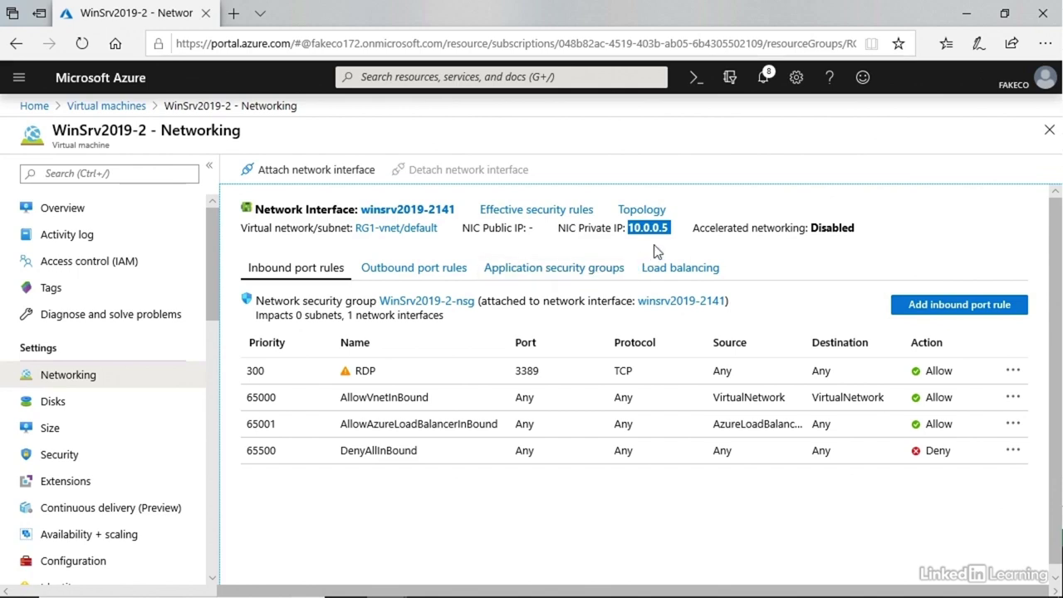
click(112, 108)
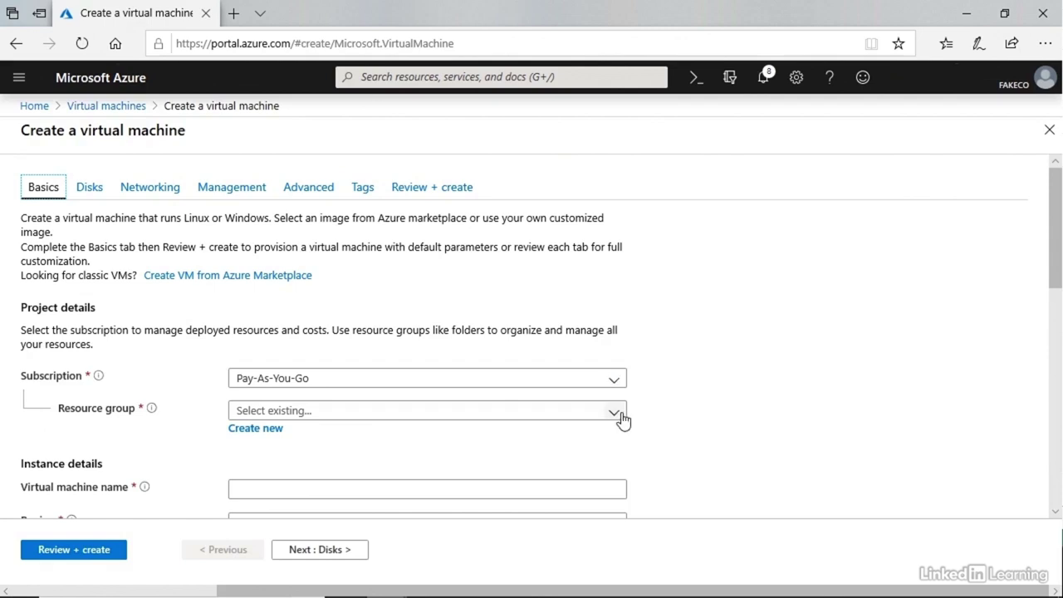
- Put the new VM in resource group RG1, name it JumpBox, and set region Canada East
click(616, 413)
click(293, 332)
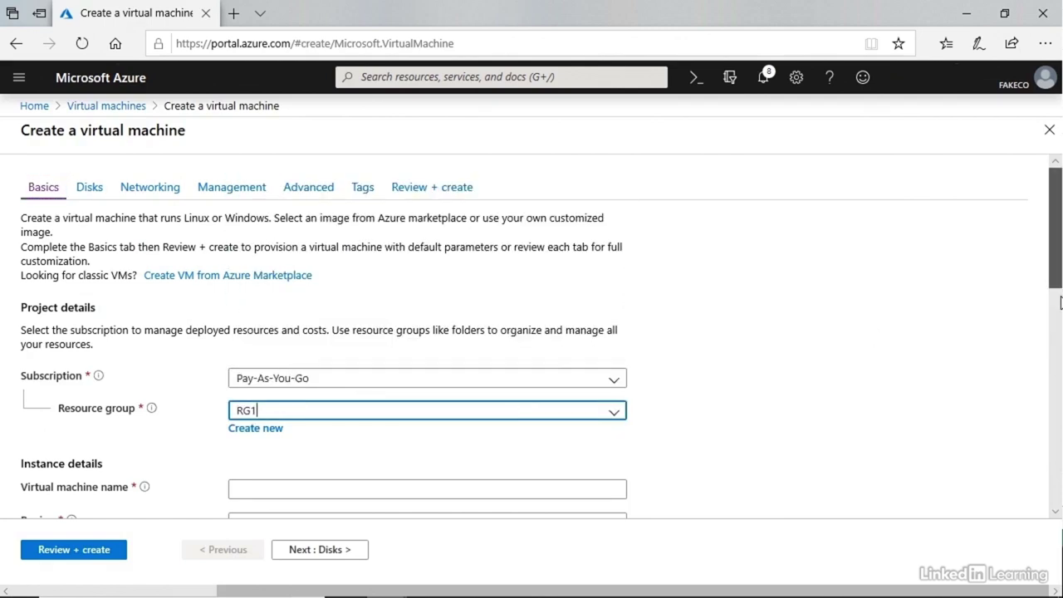
scroll(1042, 277, down, 3)
text(JumpBox)
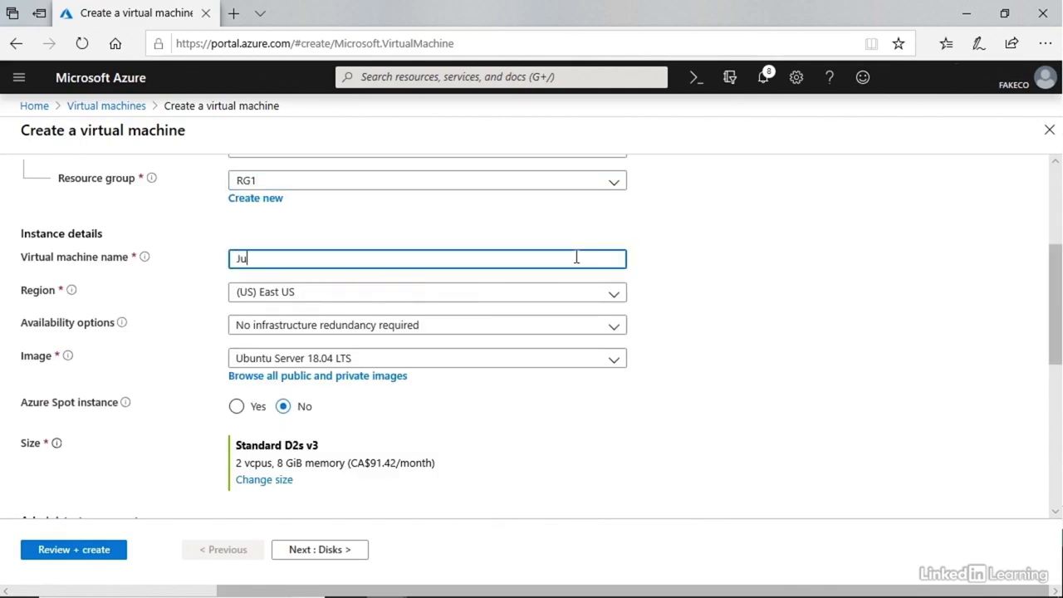
click(615, 294)
drag(622, 353, 623, 505)
click(384, 503)
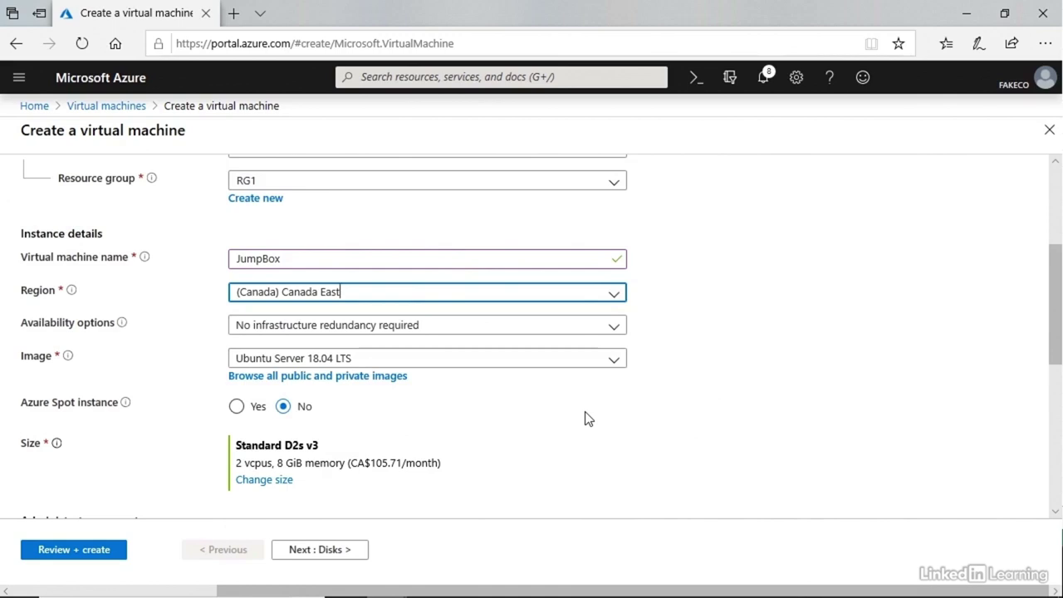
- Choose the Windows Server 2019 Datacenter image and start entering the administrator username
click(614, 362)
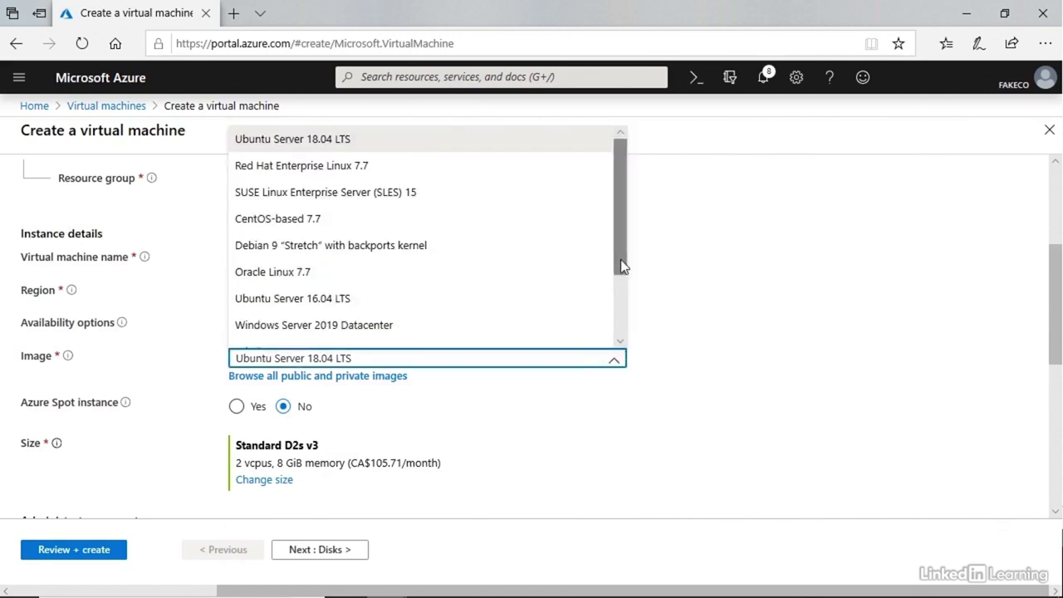
scroll(621, 270, down, 1)
scroll(605, 307, down, 2)
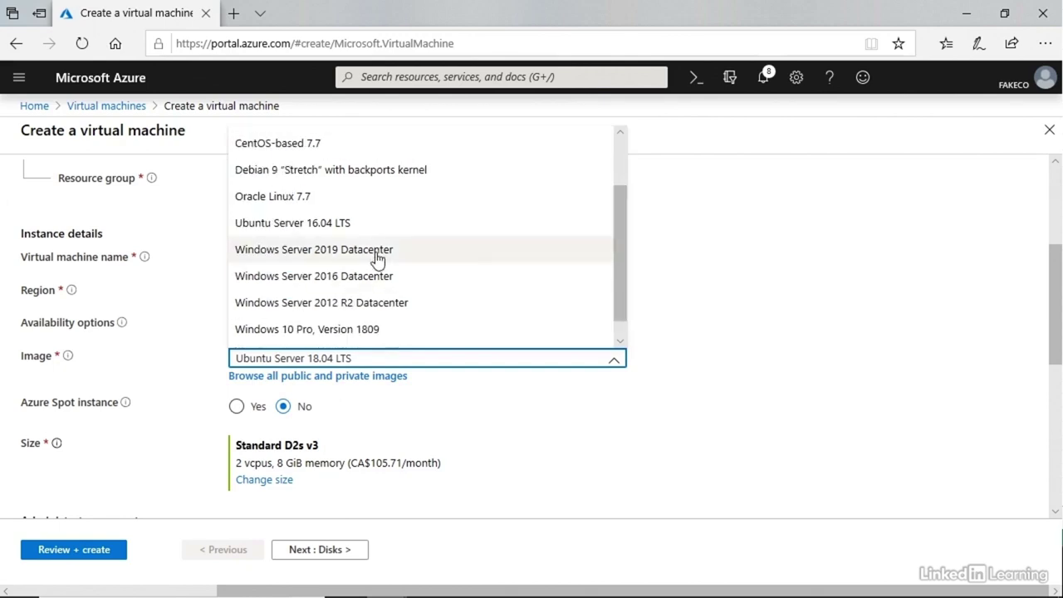
key(Escape)
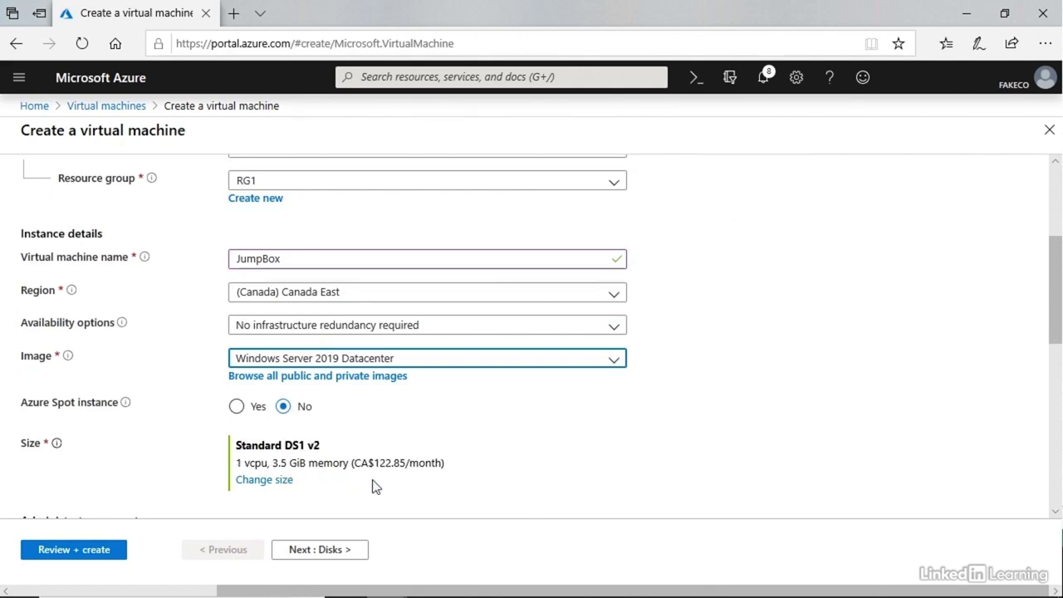
drag(1055, 336, 1055, 426)
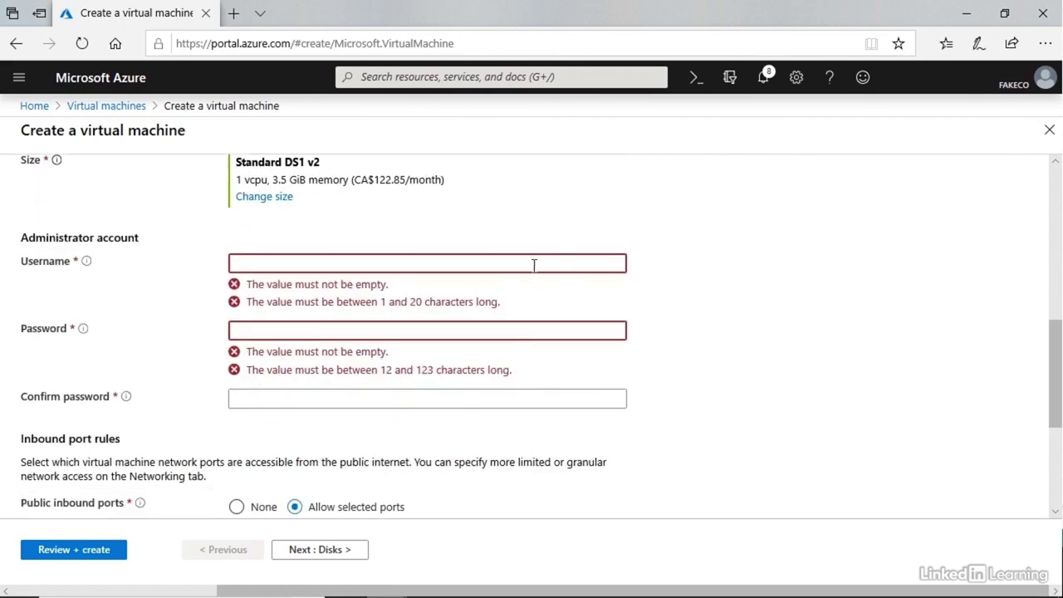
click(506, 262)
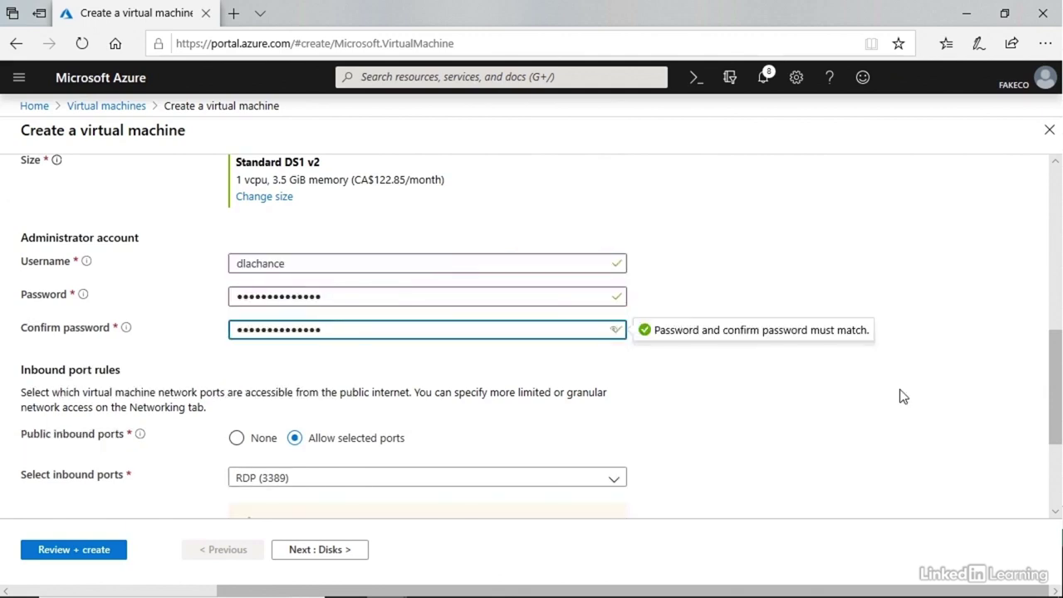
drag(1052, 402, 1051, 464)
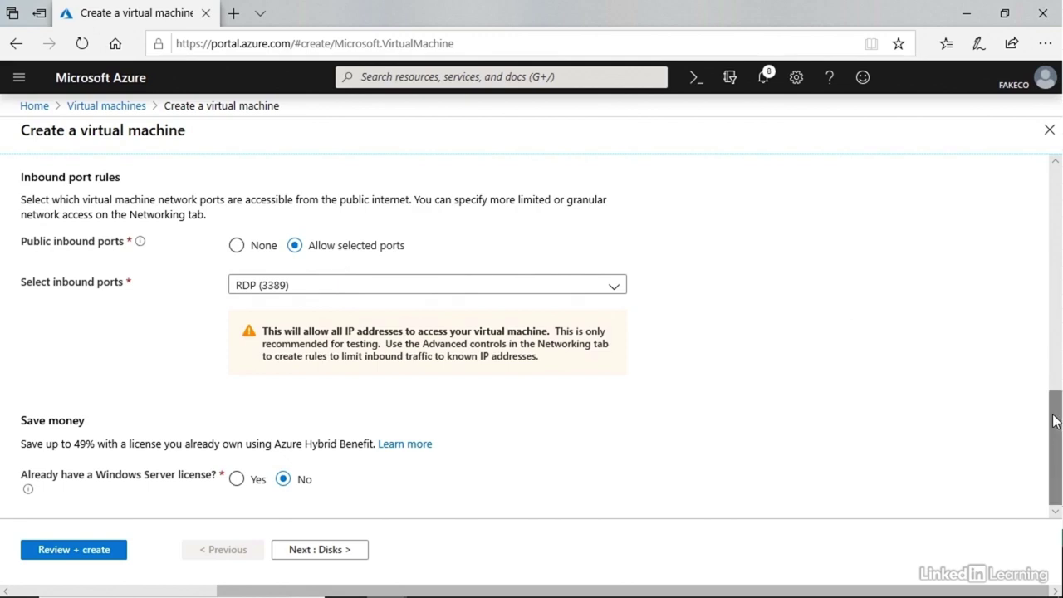
- Advance past Disks to Networking and keep the default (10.0.0.0/24) subnet on RG1-vnet
click(328, 552)
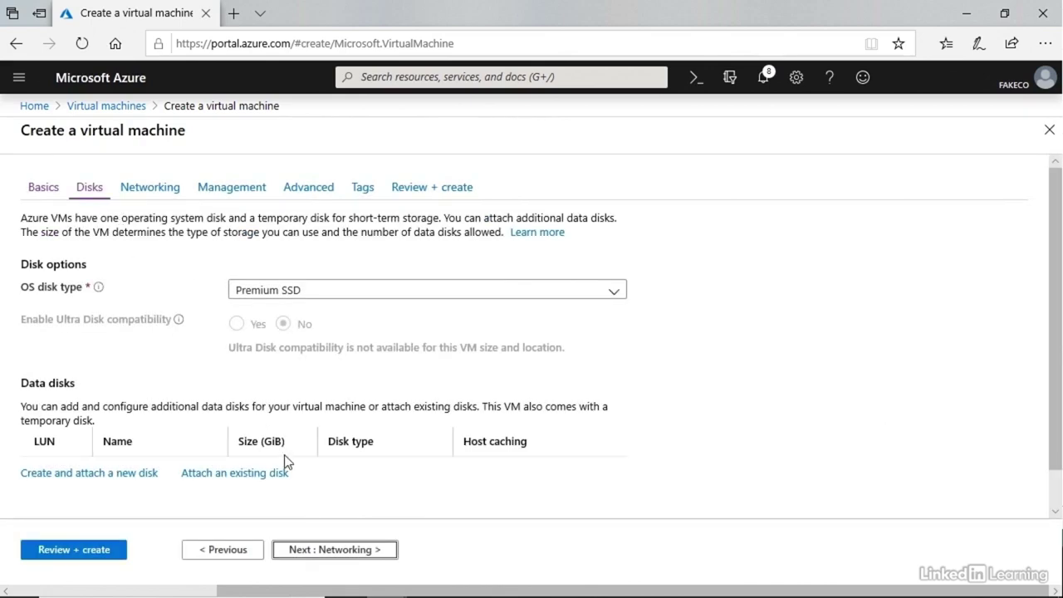
click(360, 551)
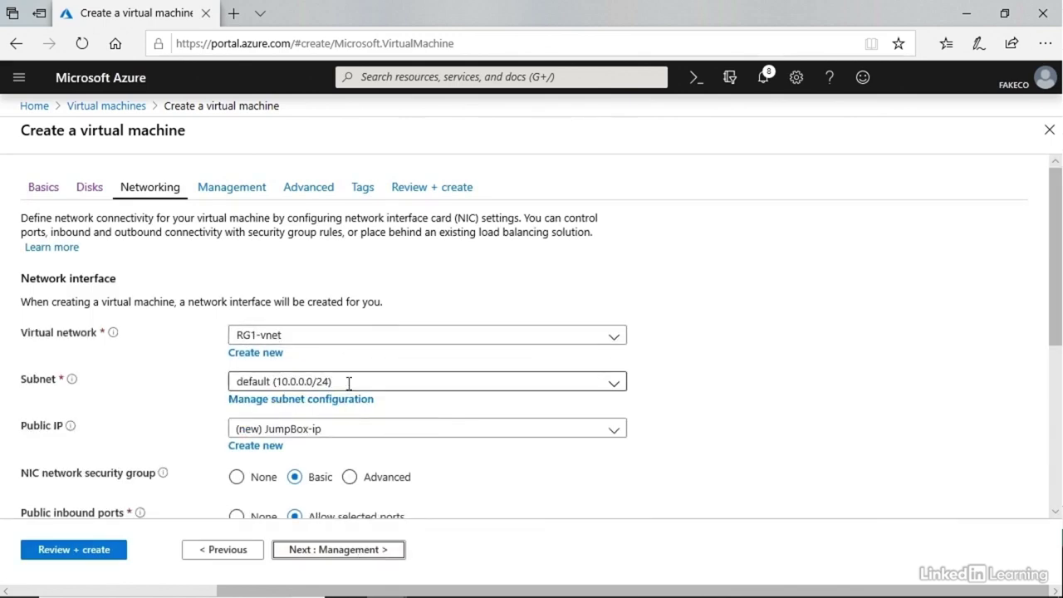
click(615, 388)
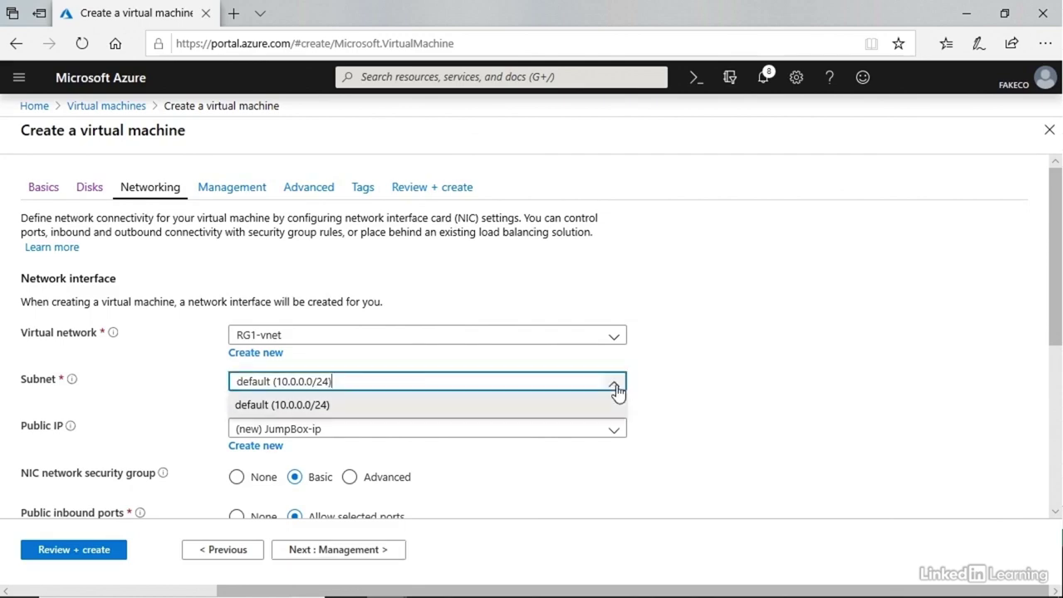
click(616, 389)
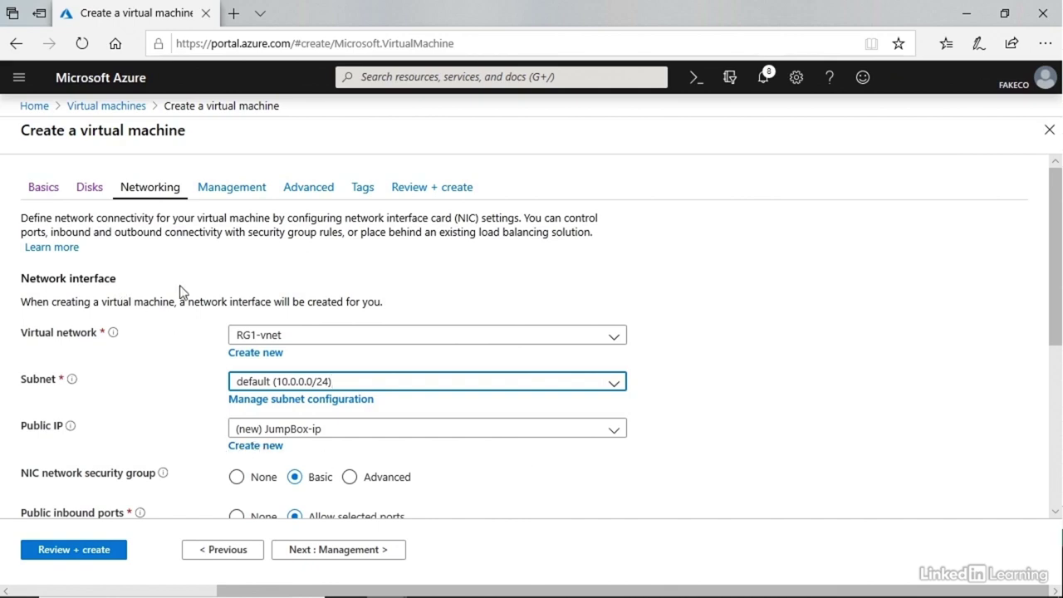
- Review the JumpBox VM settings and create the virtual machine
click(84, 560)
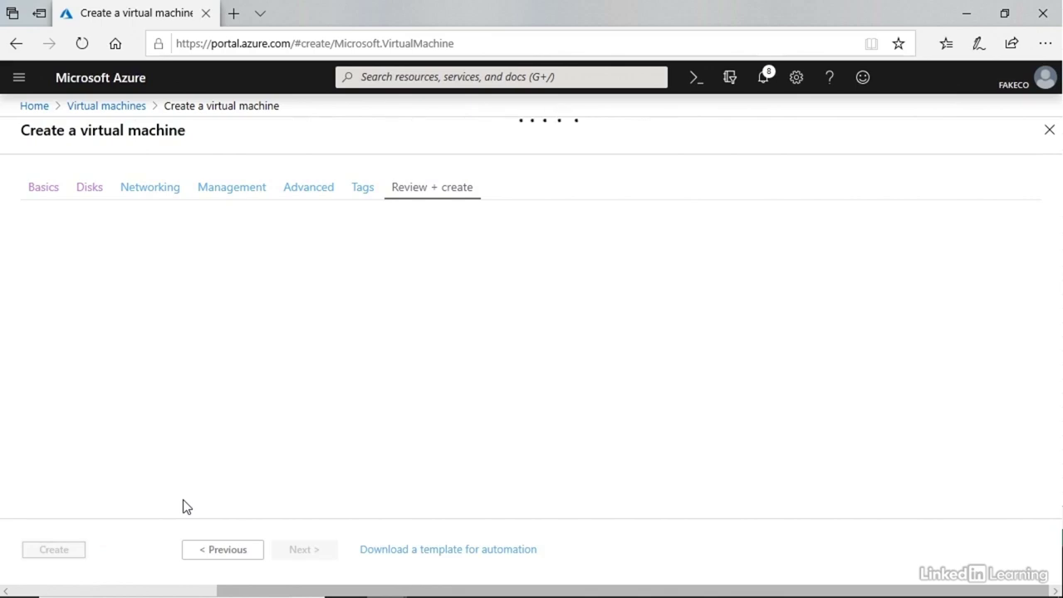
scroll(184, 505, down, 6)
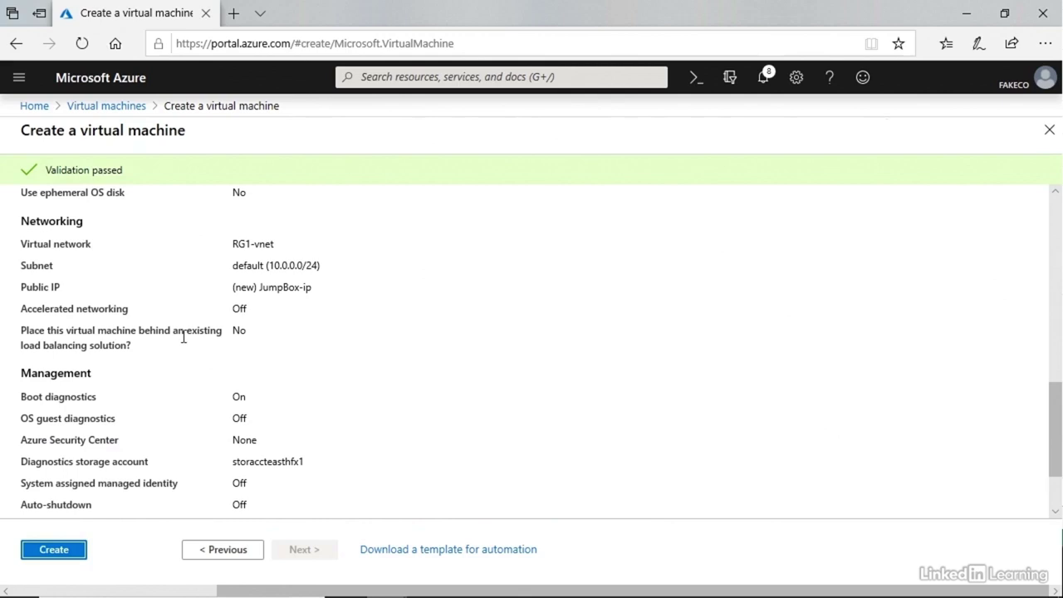
click(53, 550)
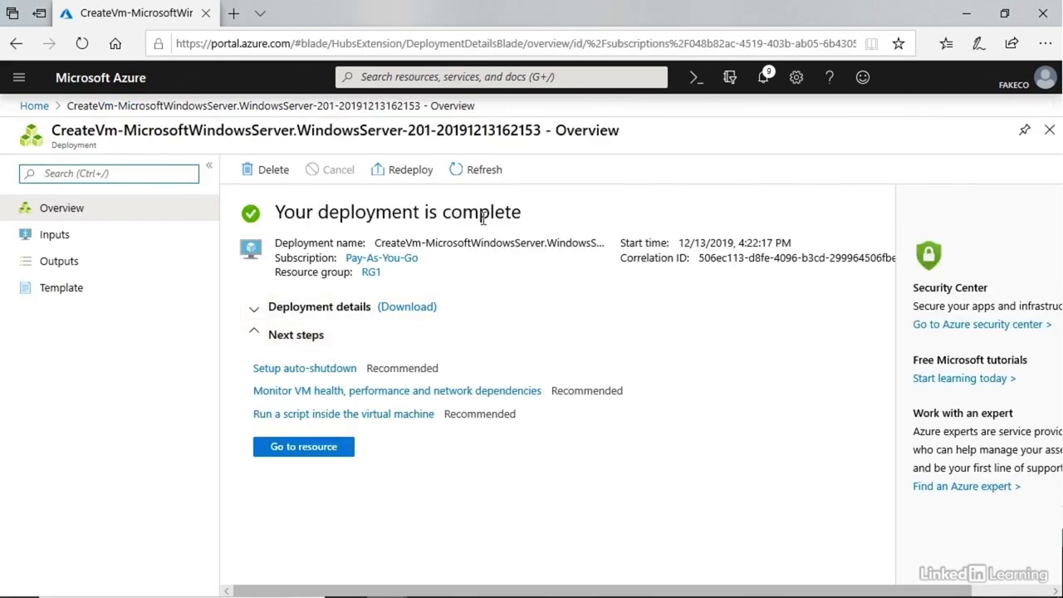
- Copy JumpBox's public IP 40.86.210.127 into Remote Desktop Connection with the login username
click(327, 454)
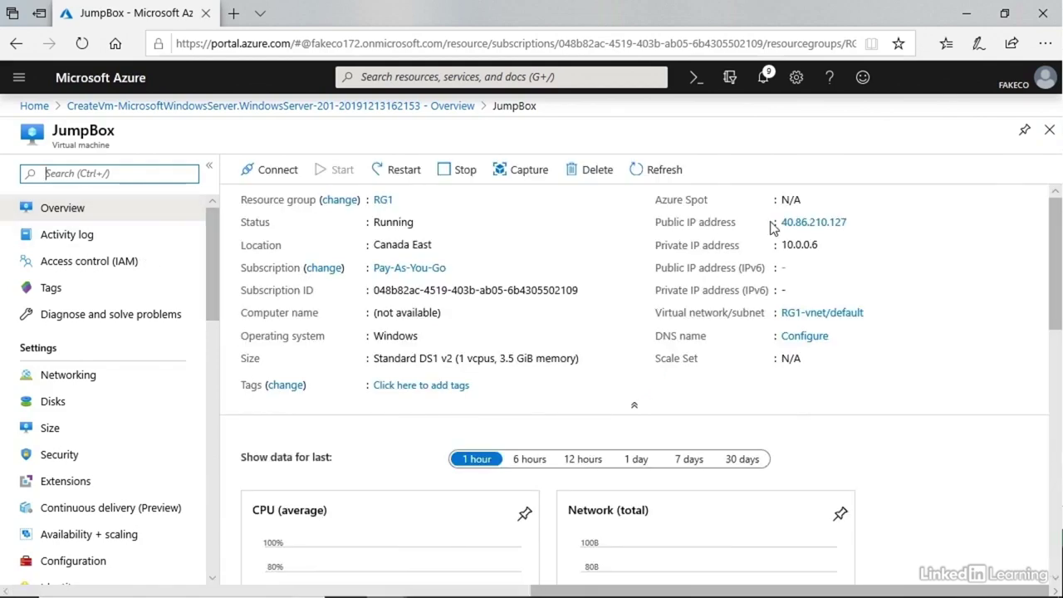
click(857, 223)
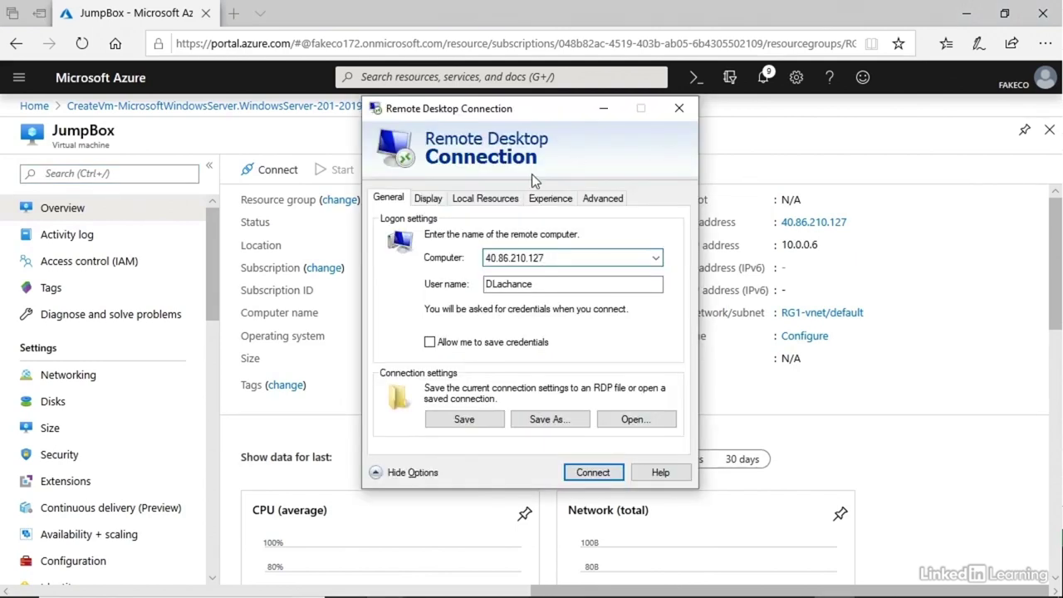
drag(544, 257, 475, 262)
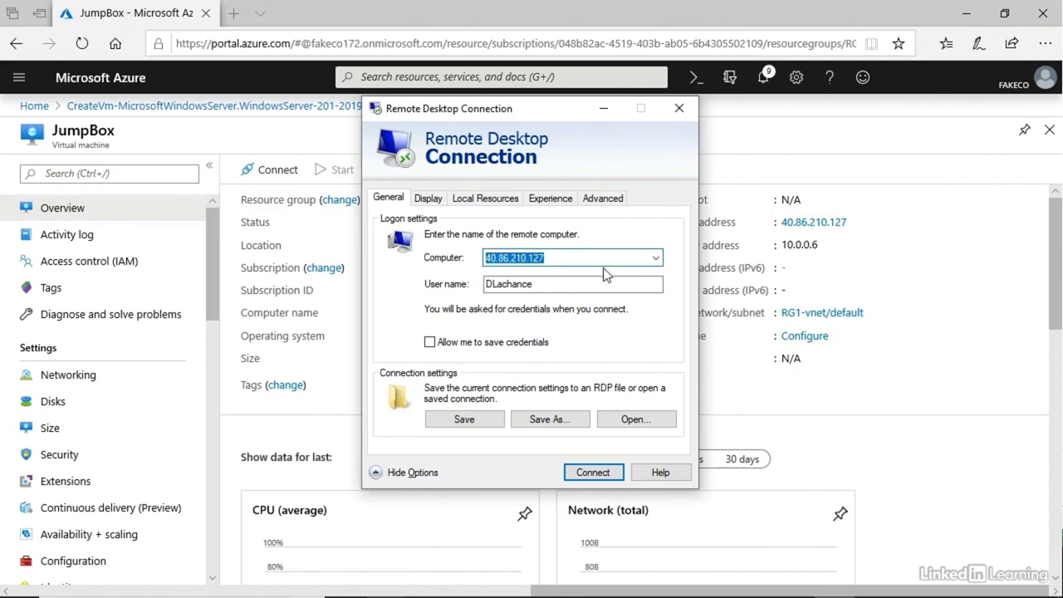
drag(553, 284, 474, 291)
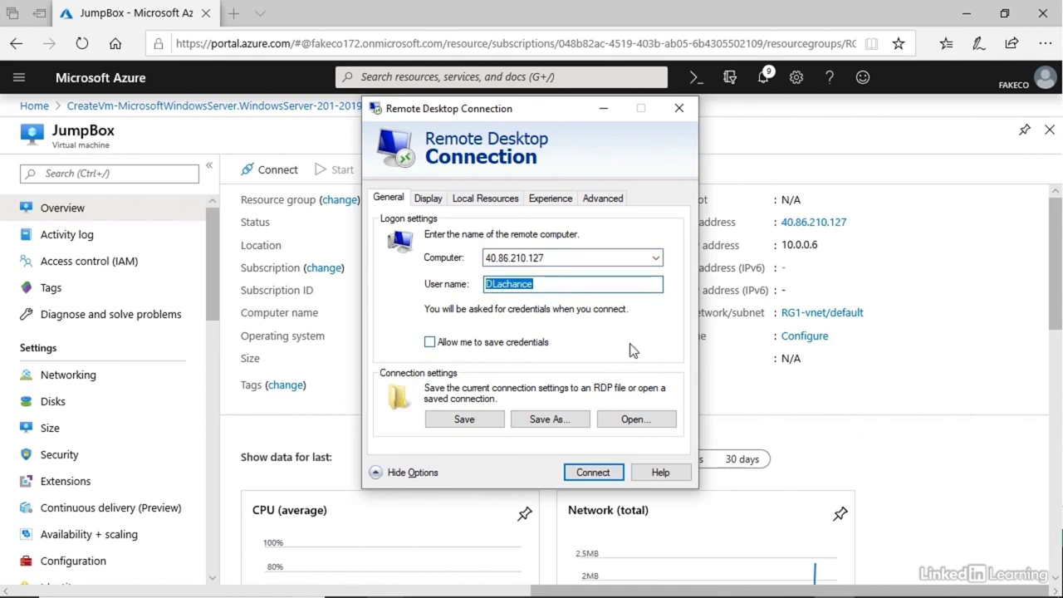
- Connect to JumpBox with the administrator password and permanently accept its certificate
click(587, 471)
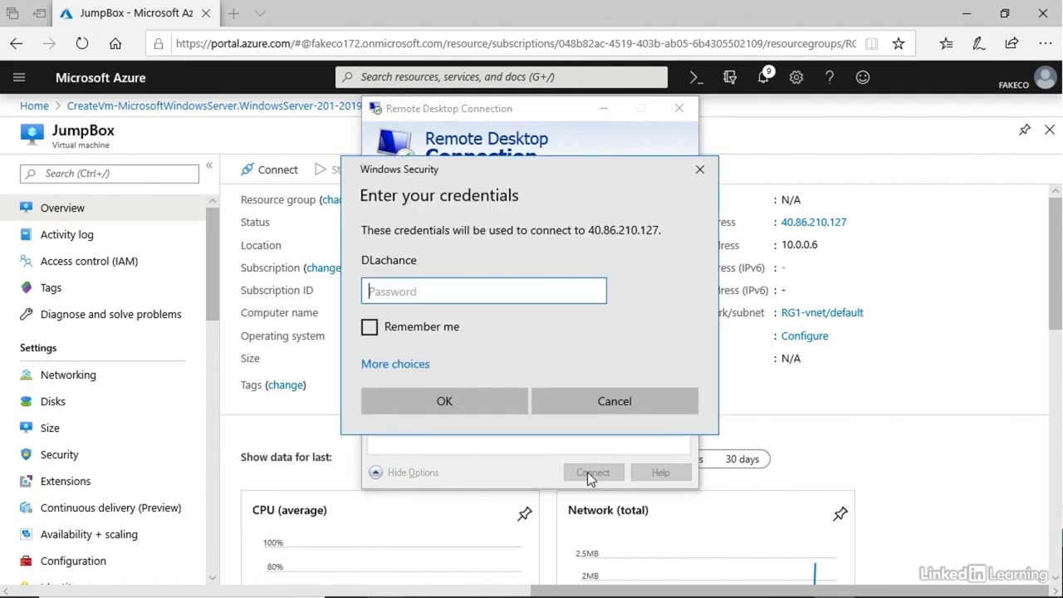
text(**************)
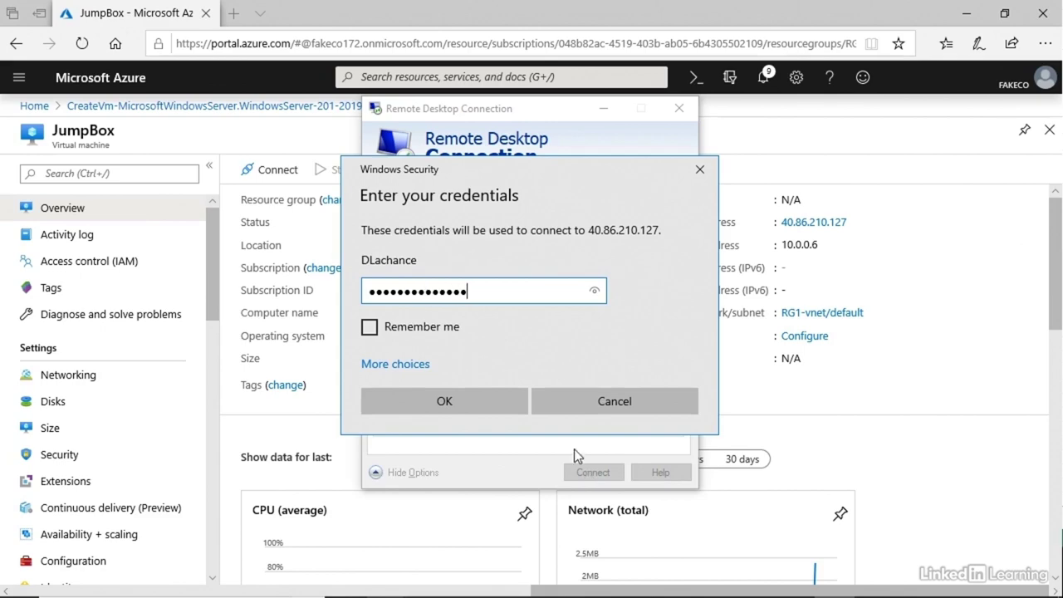
click(475, 399)
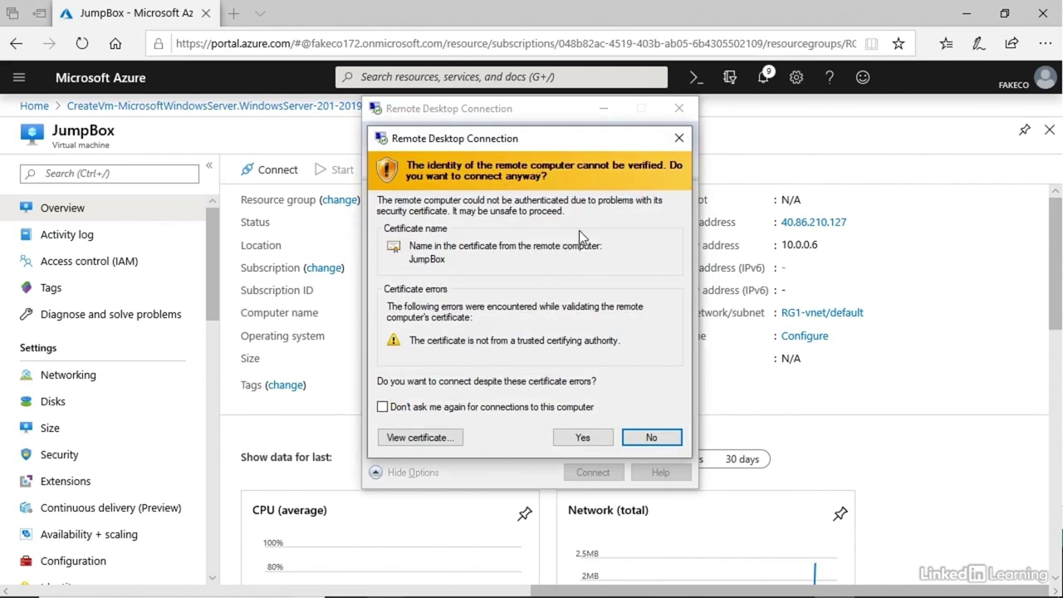
click(466, 407)
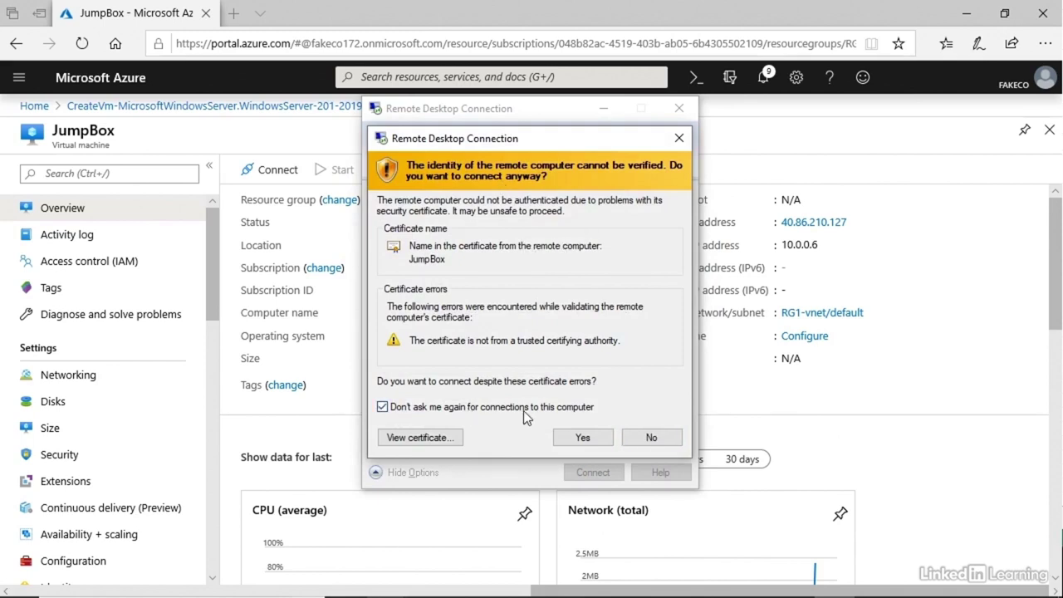
click(584, 437)
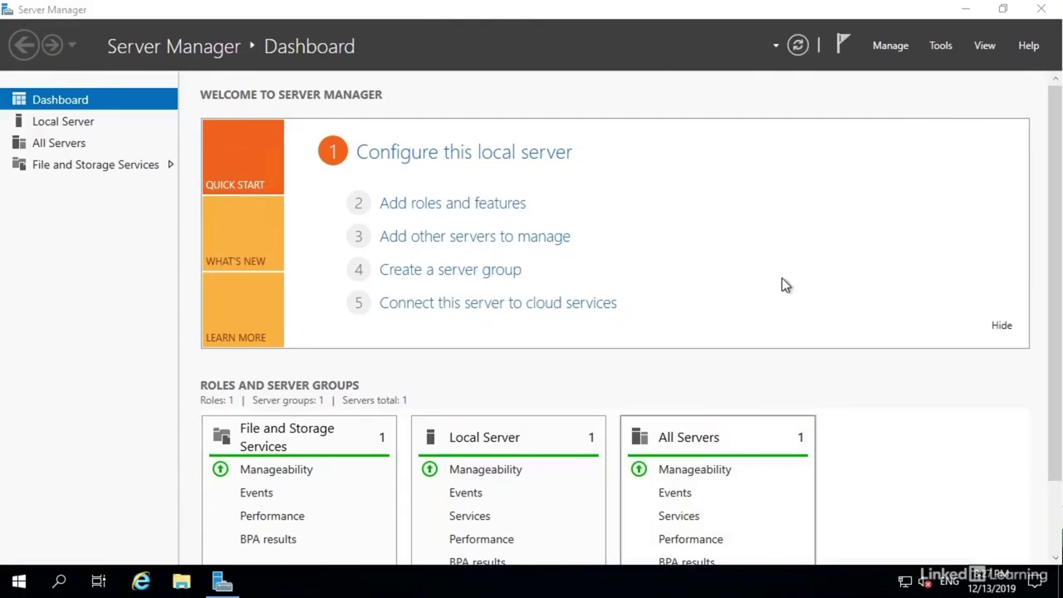
- Close Server Manager and launch Remote Desktop Connection inside JumpBox via a 'remote' search
click(1040, 10)
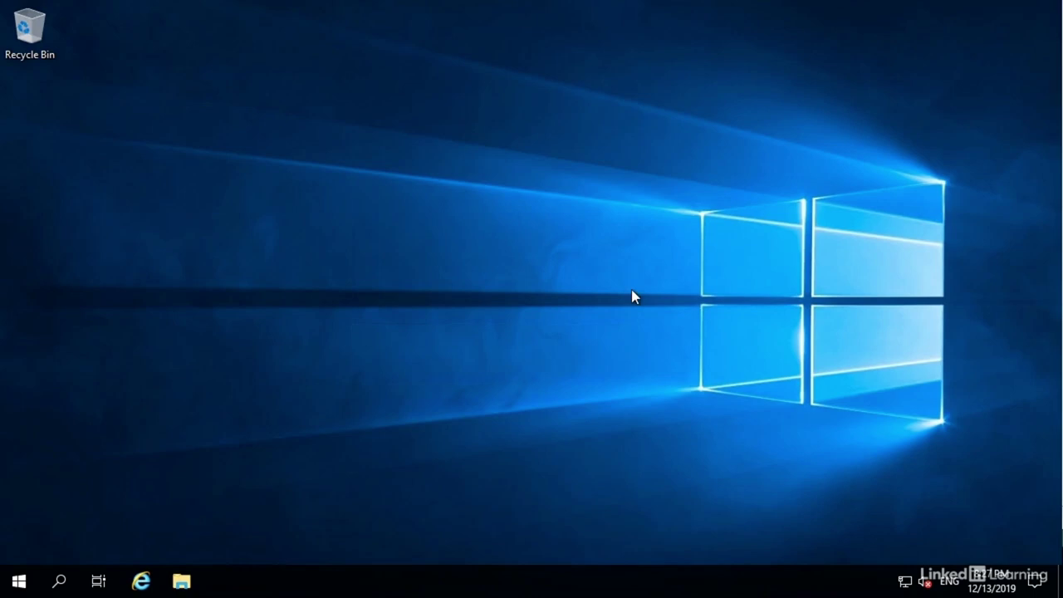
key(super)
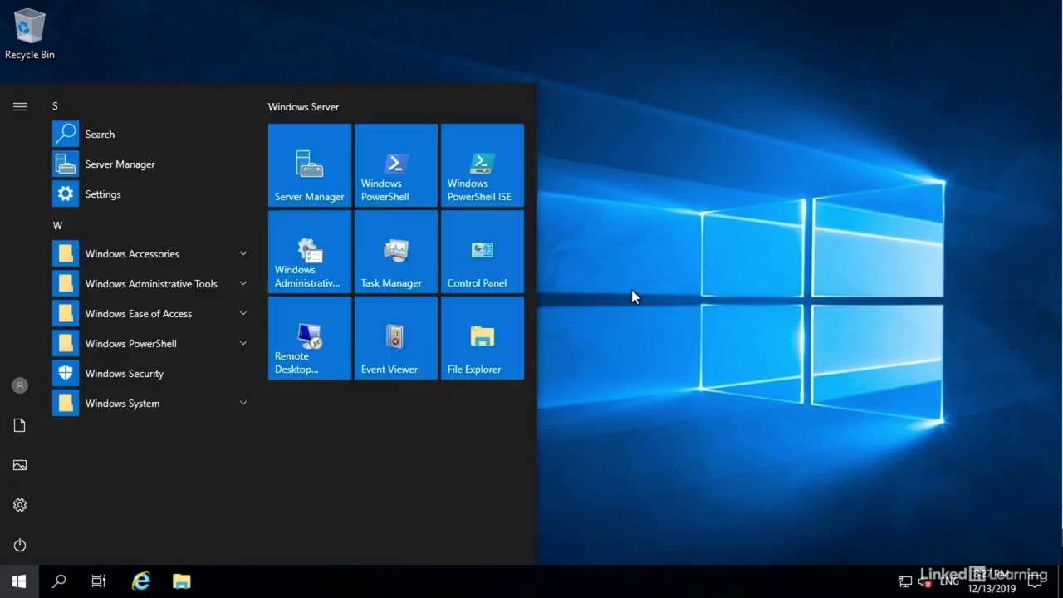
text(remote)
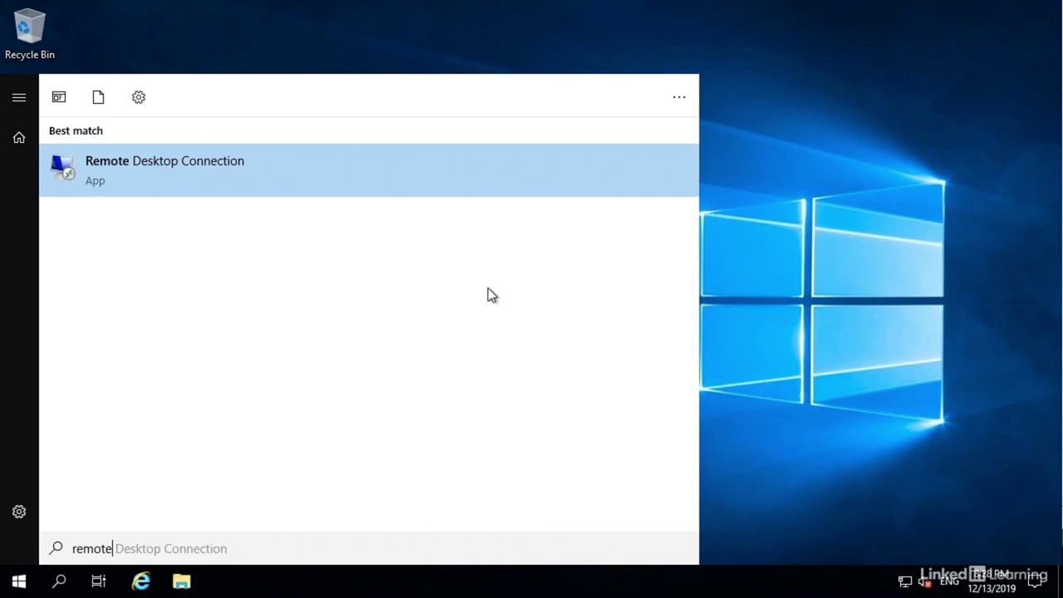
click(149, 169)
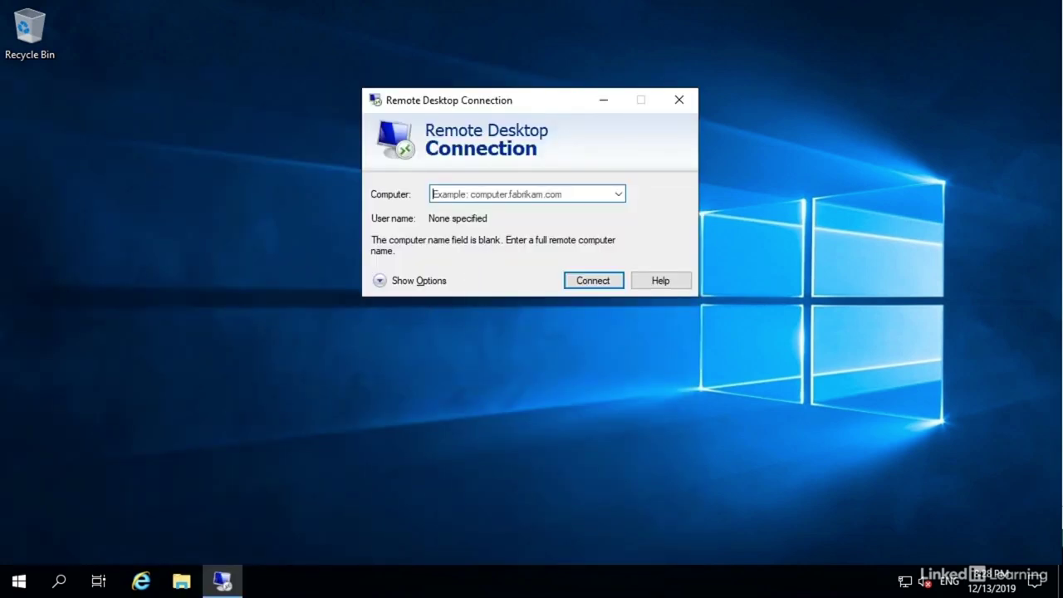
- Connect to private server 10.0.0.5 and permanently accept its certificate
text(10)
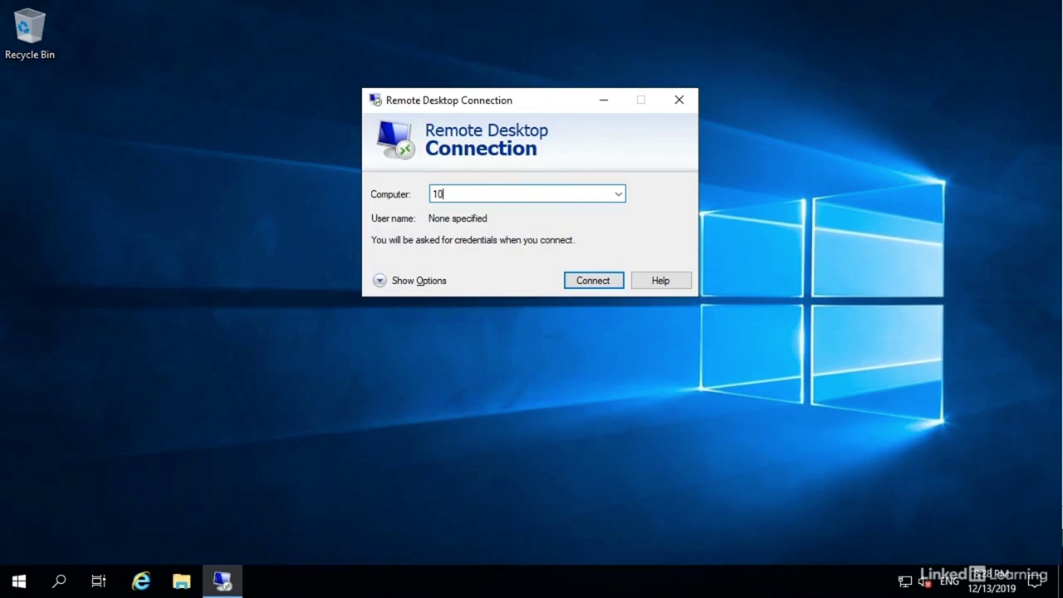
text(.0.0.5)
click(593, 279)
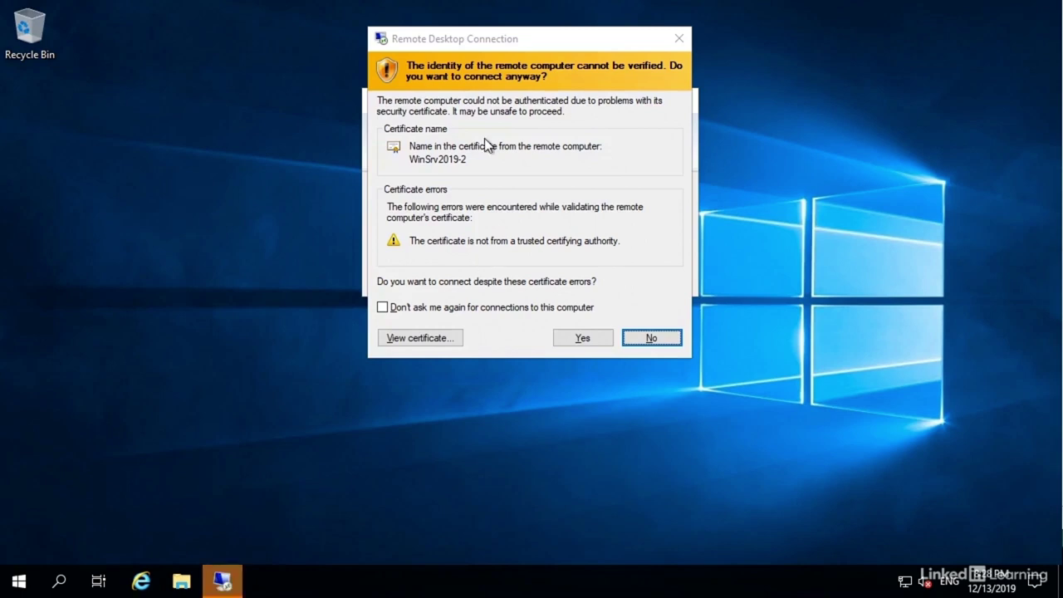
click(506, 308)
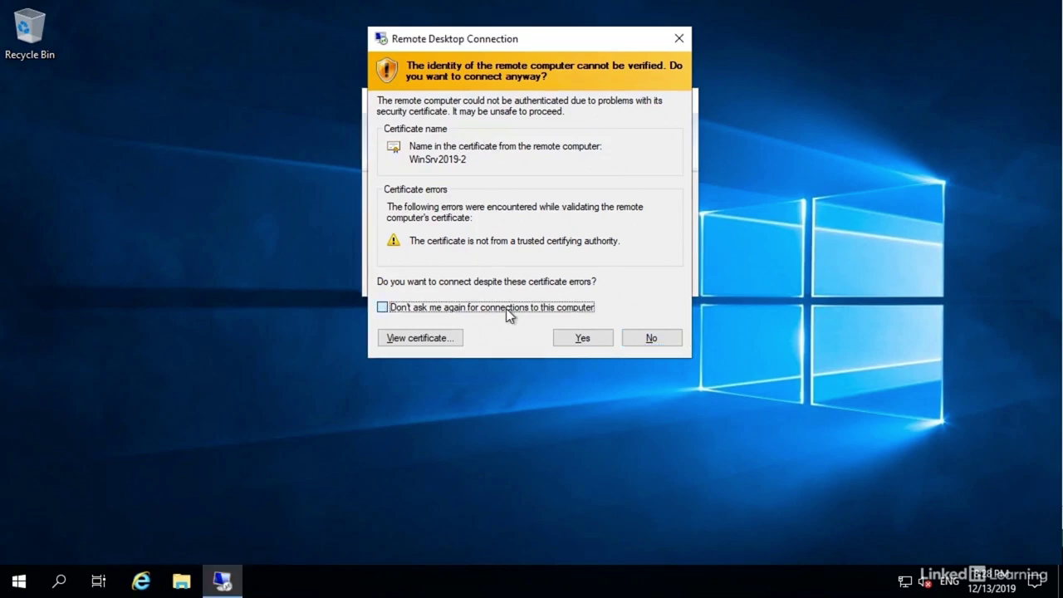
click(582, 338)
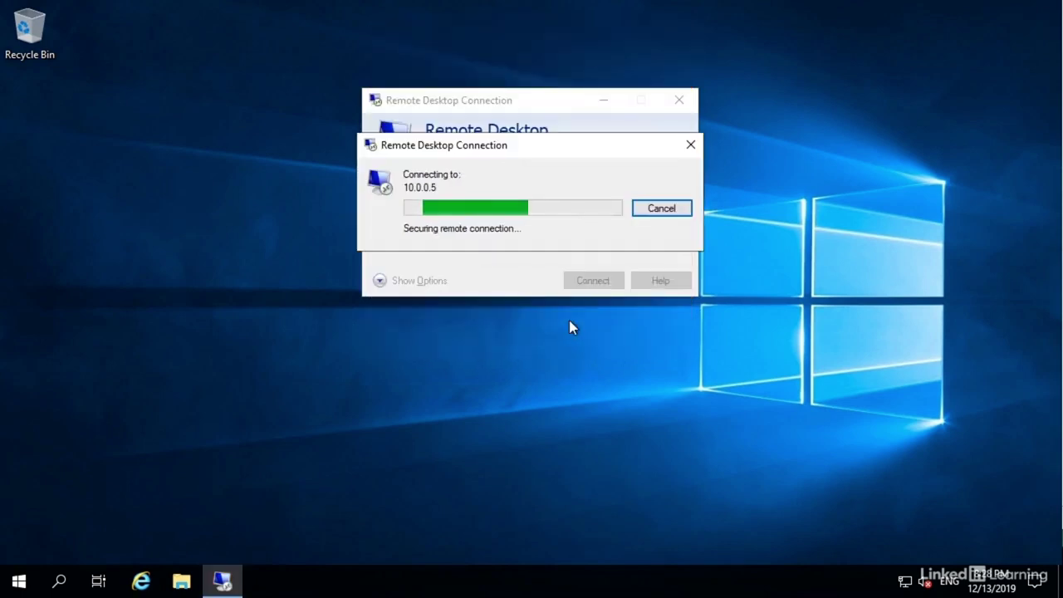
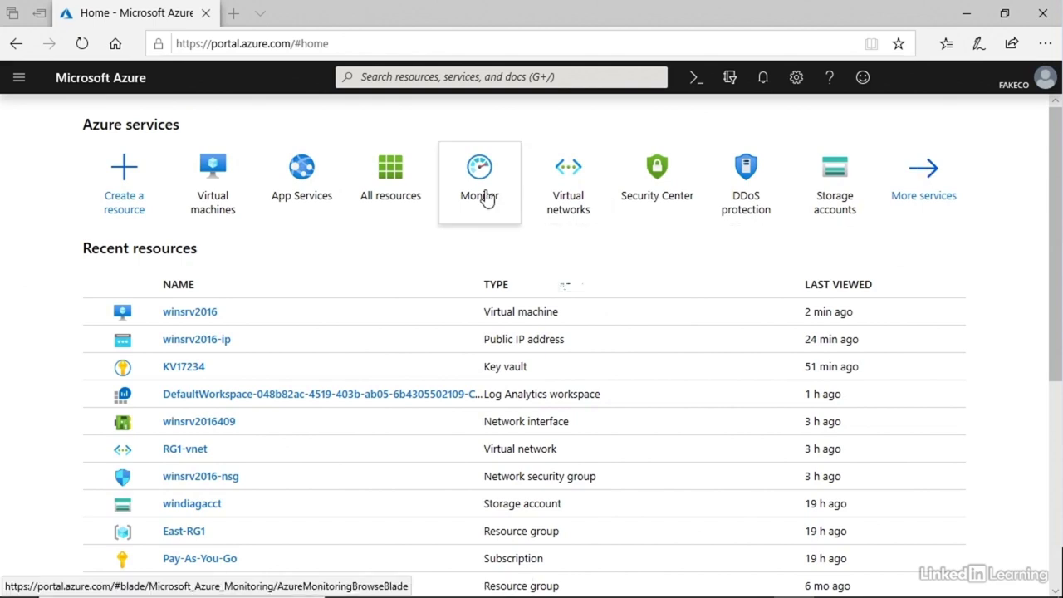
- Search the portal for 'ddos' and open the DDoS protection plans service
click(415, 77)
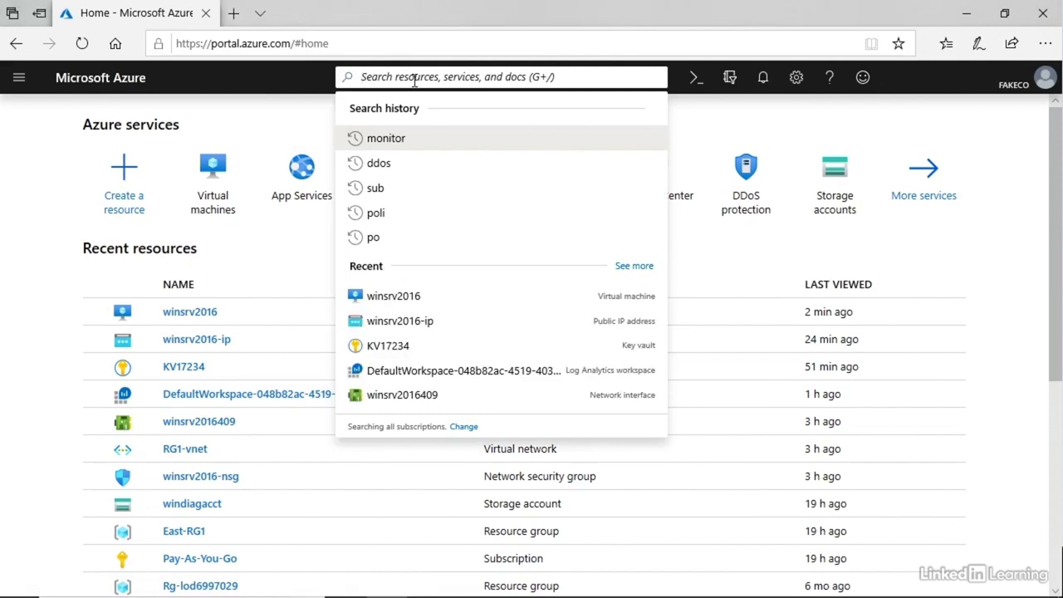
text(ddos)
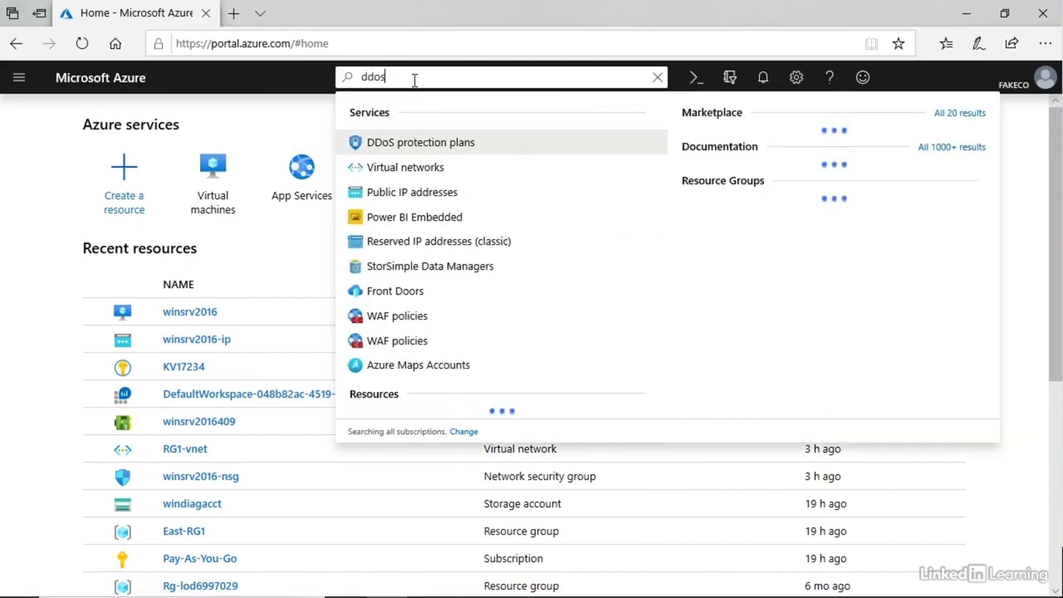
click(446, 150)
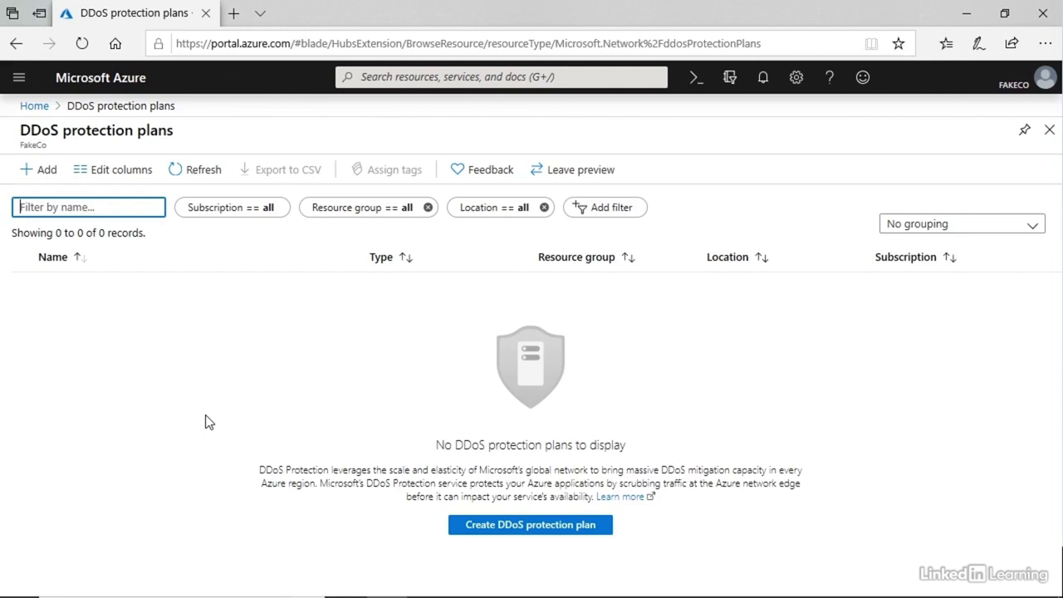
- Create DDoS protection plan Plan1 in RG1, Canada East, then refresh the plans list
click(25, 171)
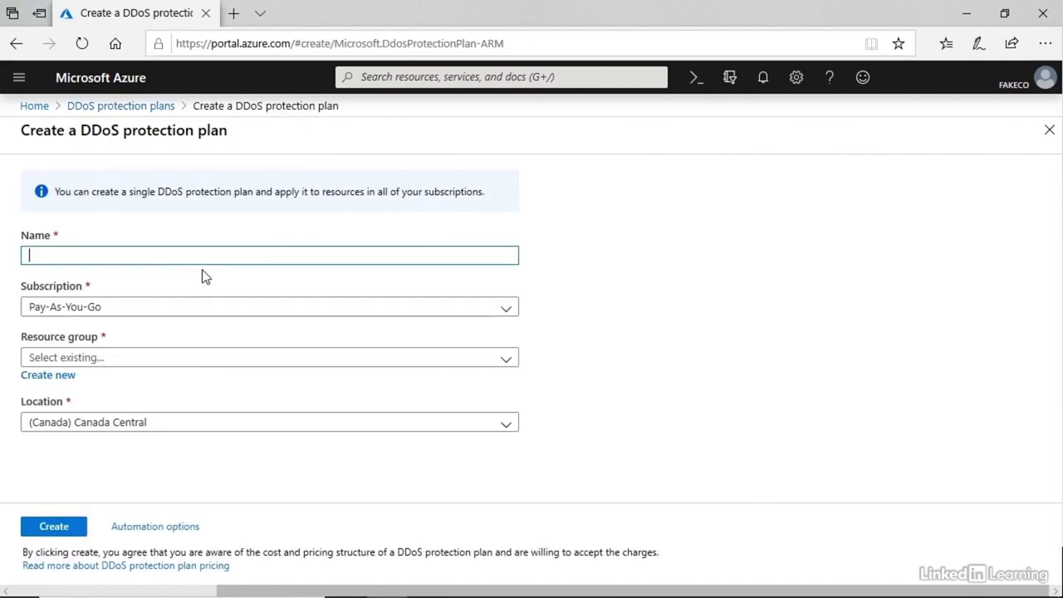
text(Plan1)
click(124, 357)
click(73, 300)
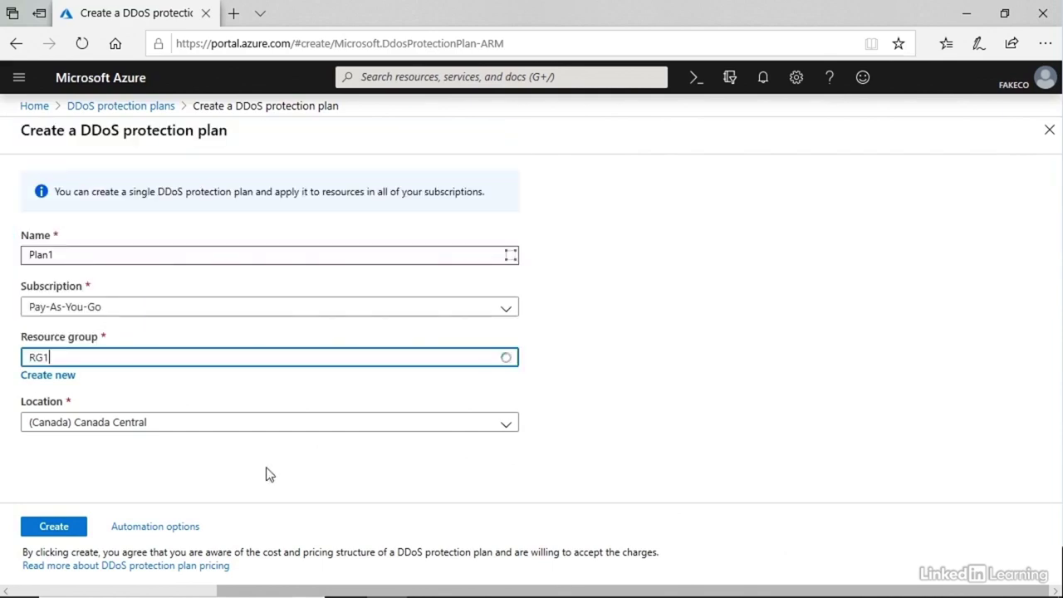
click(241, 425)
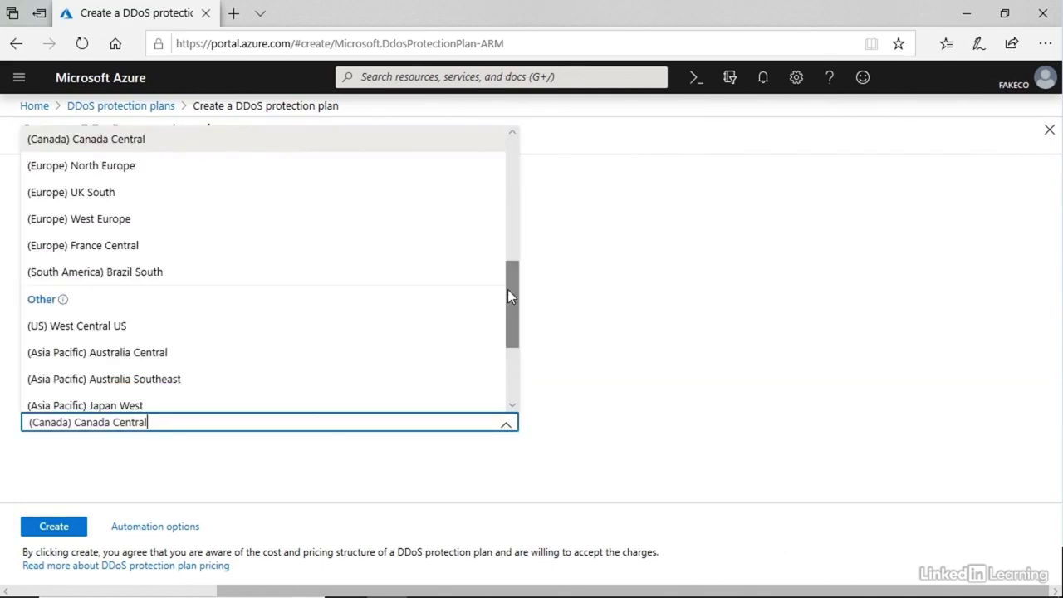
drag(506, 284, 515, 389)
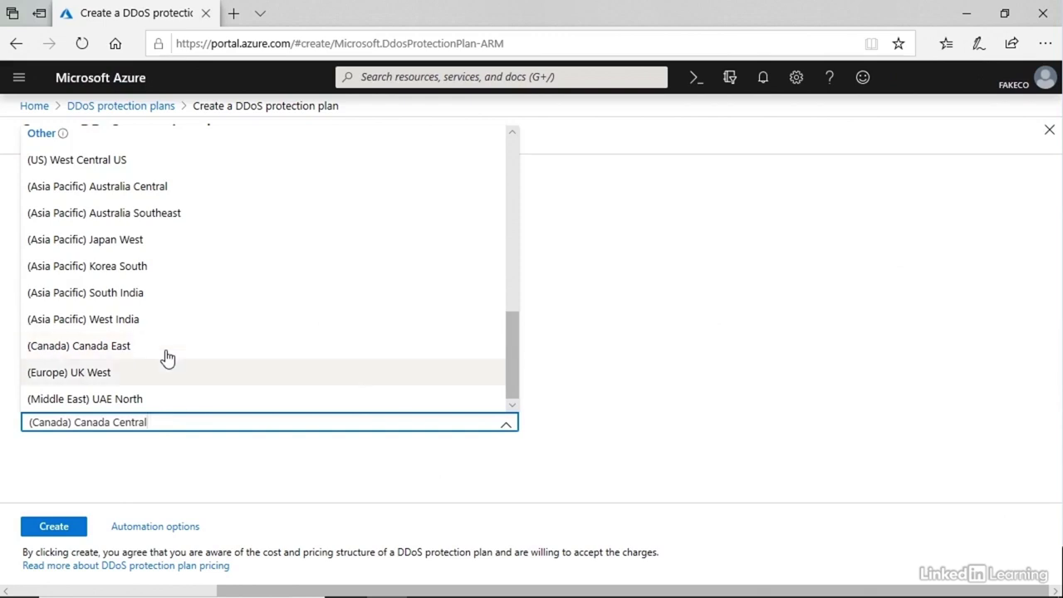
click(166, 351)
click(53, 518)
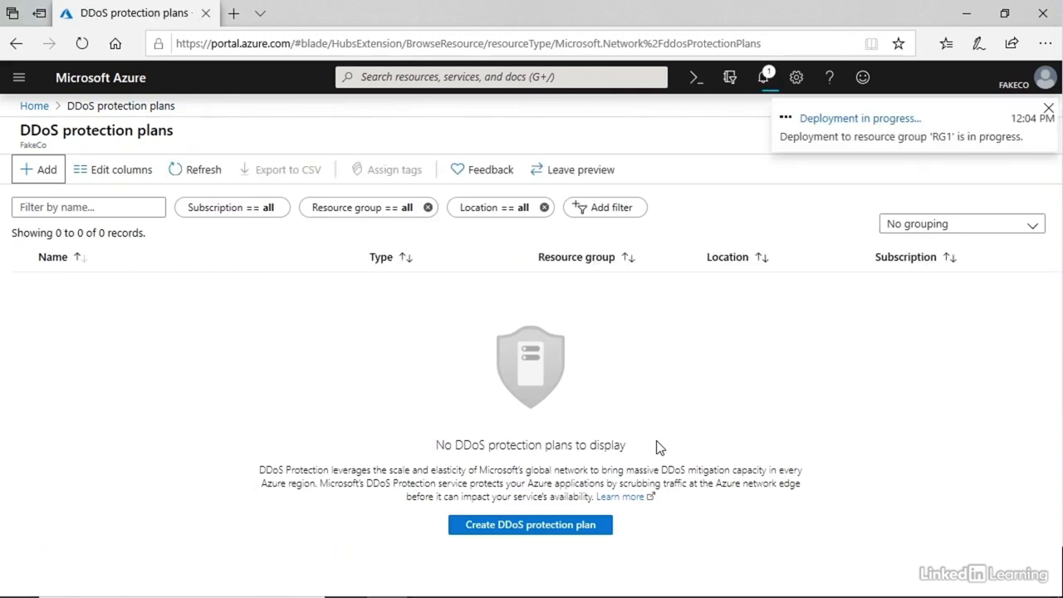
click(184, 170)
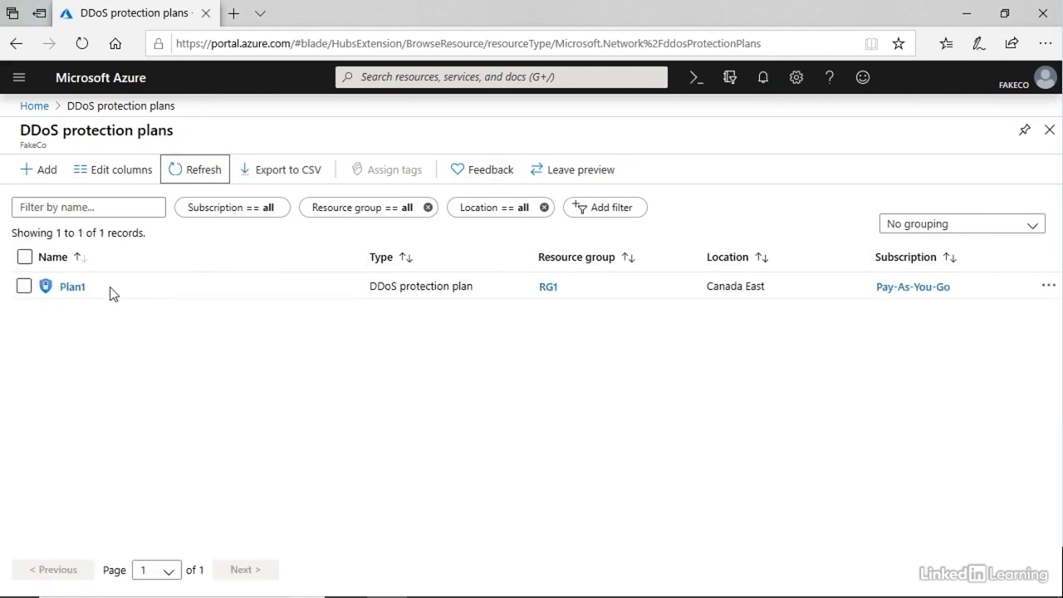
- View Plan1's details, then go to the RG1-vnet virtual network
click(70, 288)
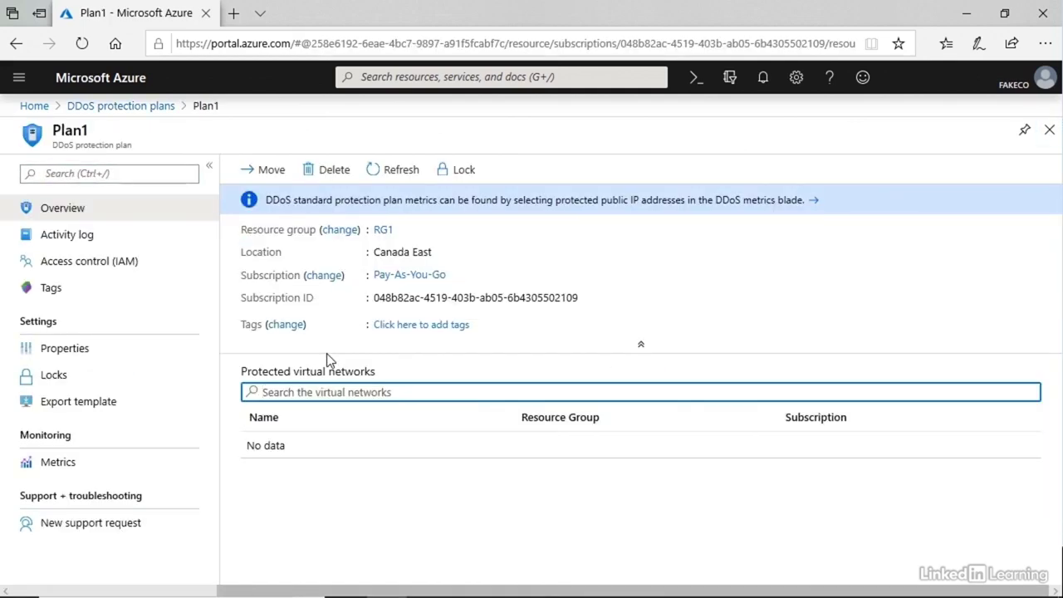
click(20, 77)
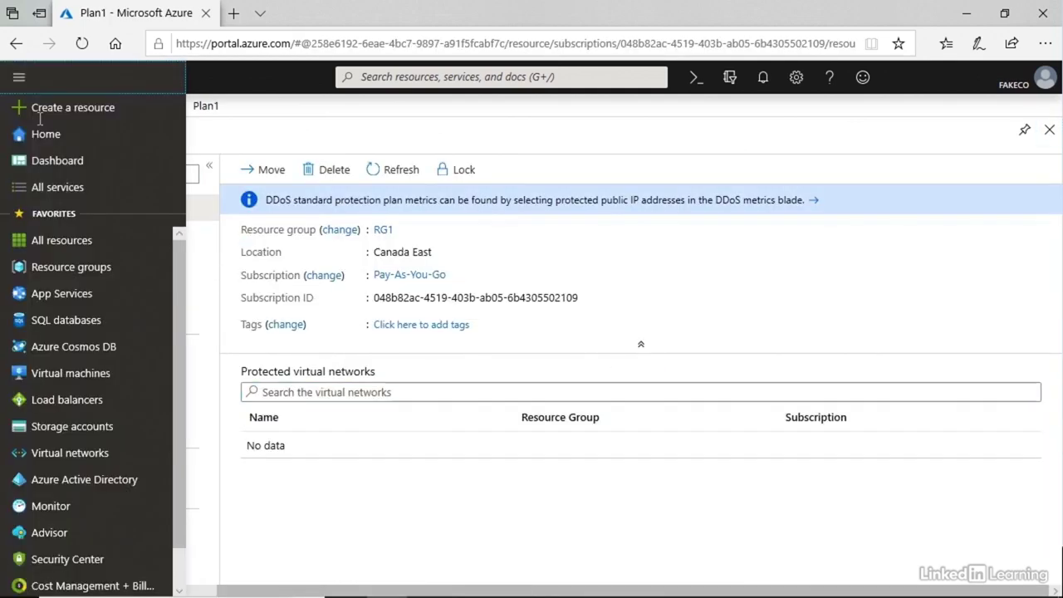
mouse_move(80, 391)
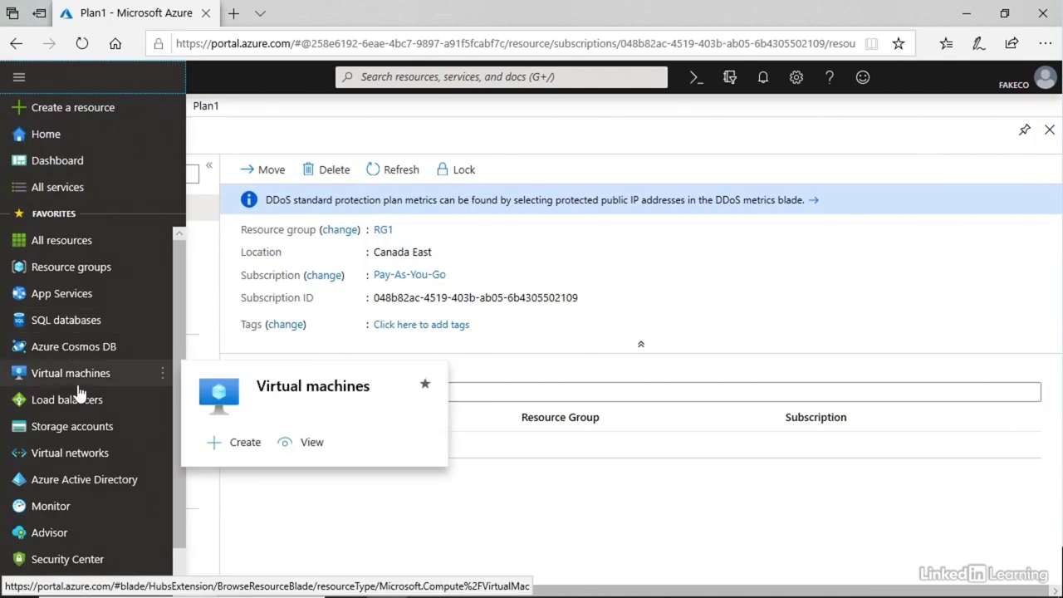
click(87, 452)
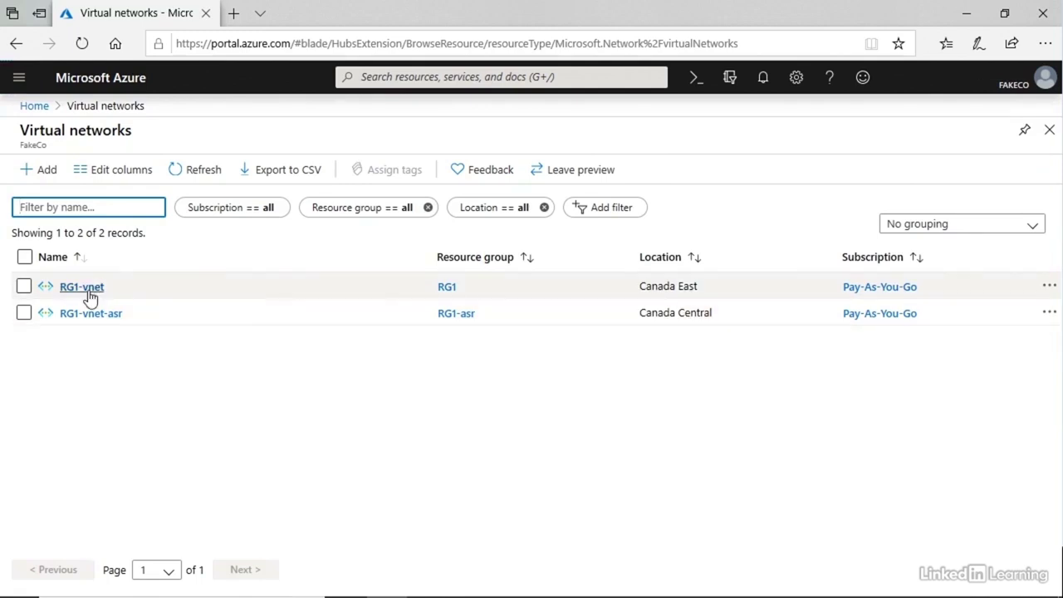
click(94, 291)
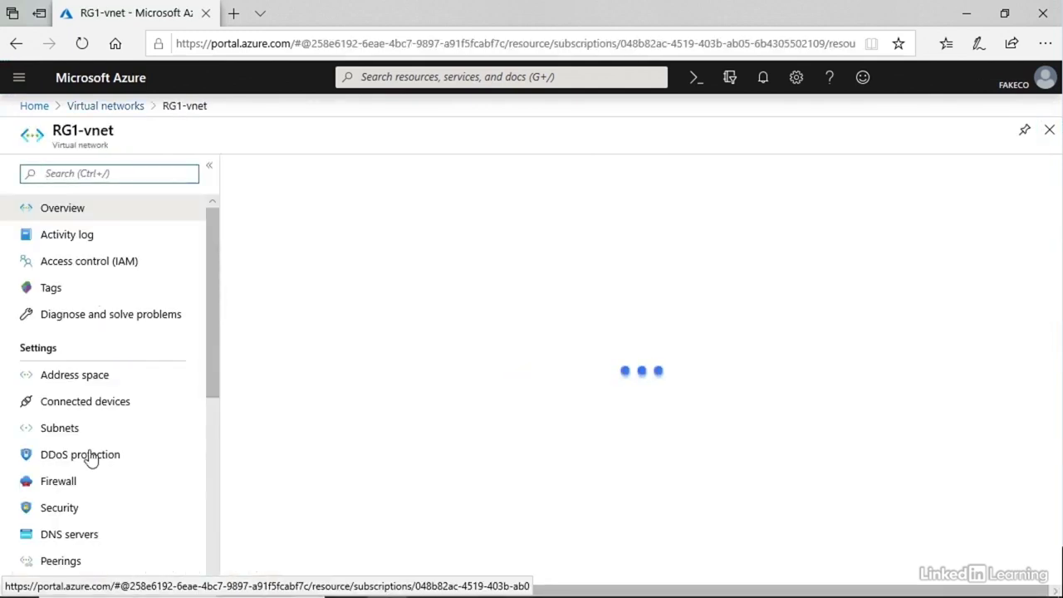
- Switch RG1-vnet's DDoS protection to Standard with Plan1 and save
click(95, 463)
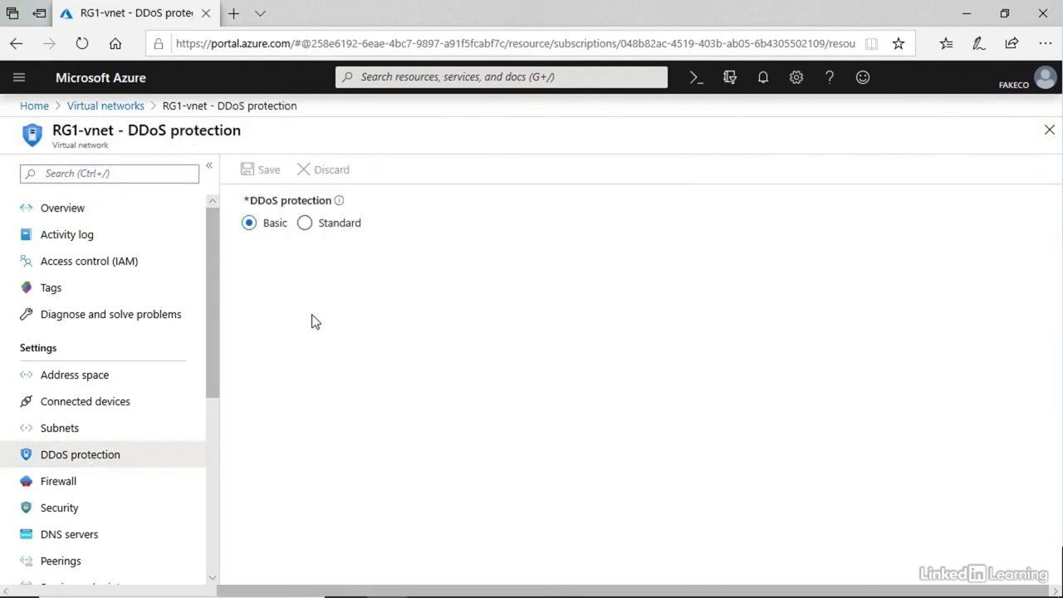
click(306, 229)
click(341, 313)
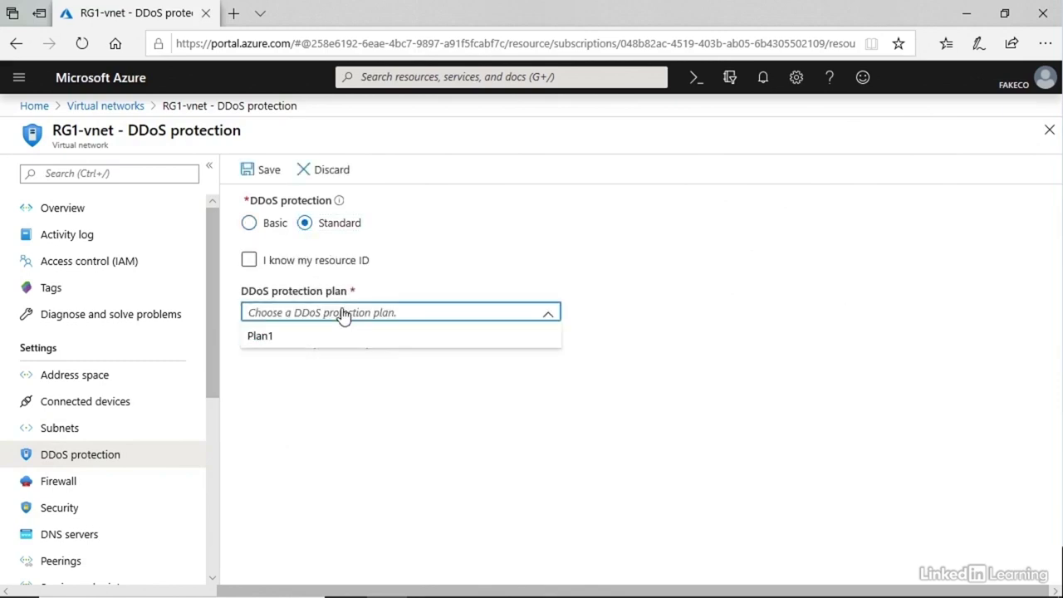
click(275, 339)
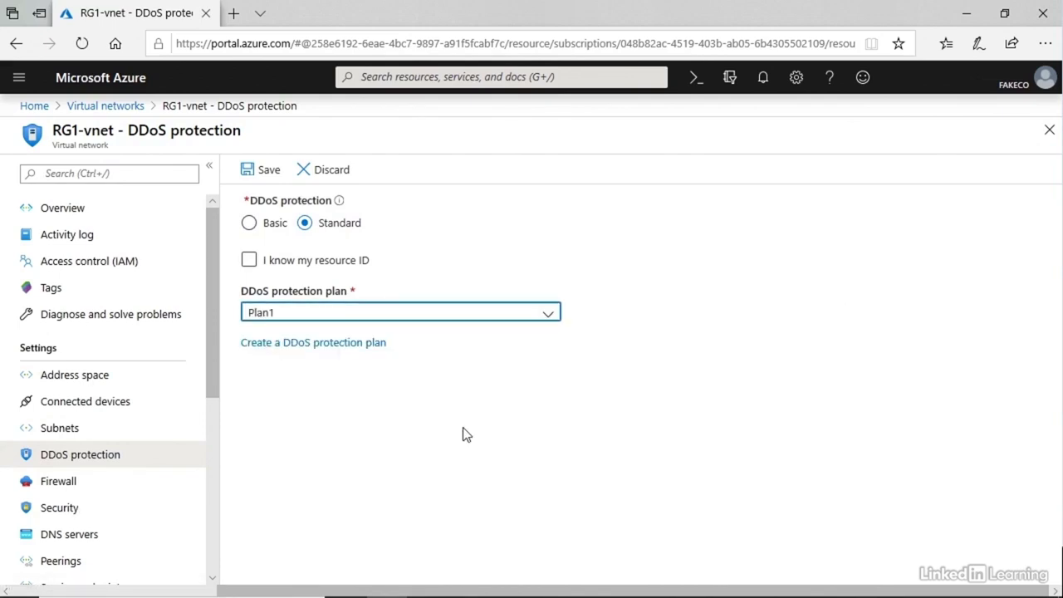
click(256, 172)
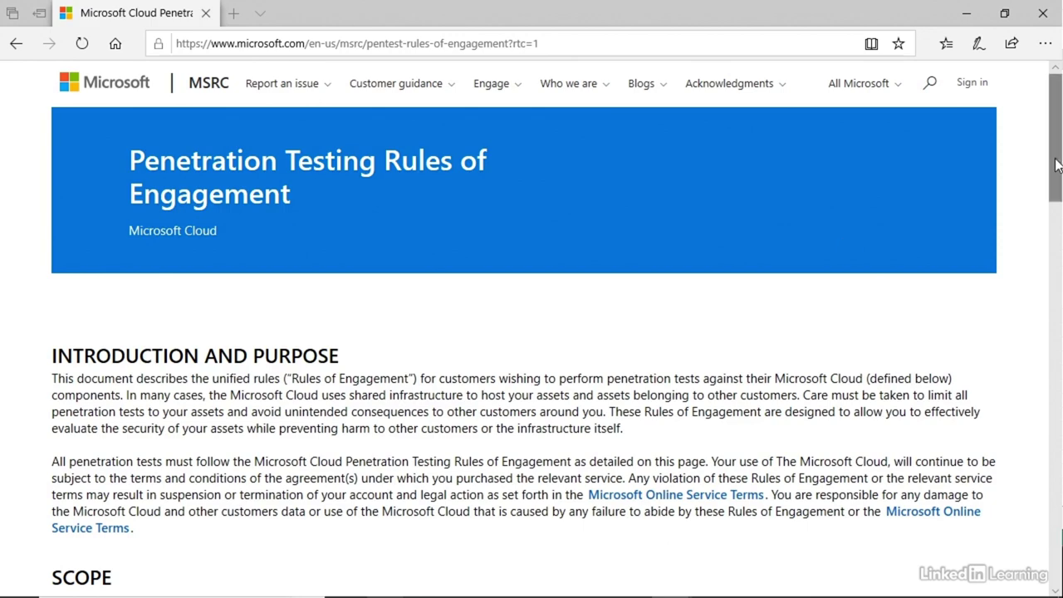
- Highlight Microsoft Azure in the scope list, then select the June 15, 2017 no-pre-approval sentence
drag(1056, 164, 1051, 291)
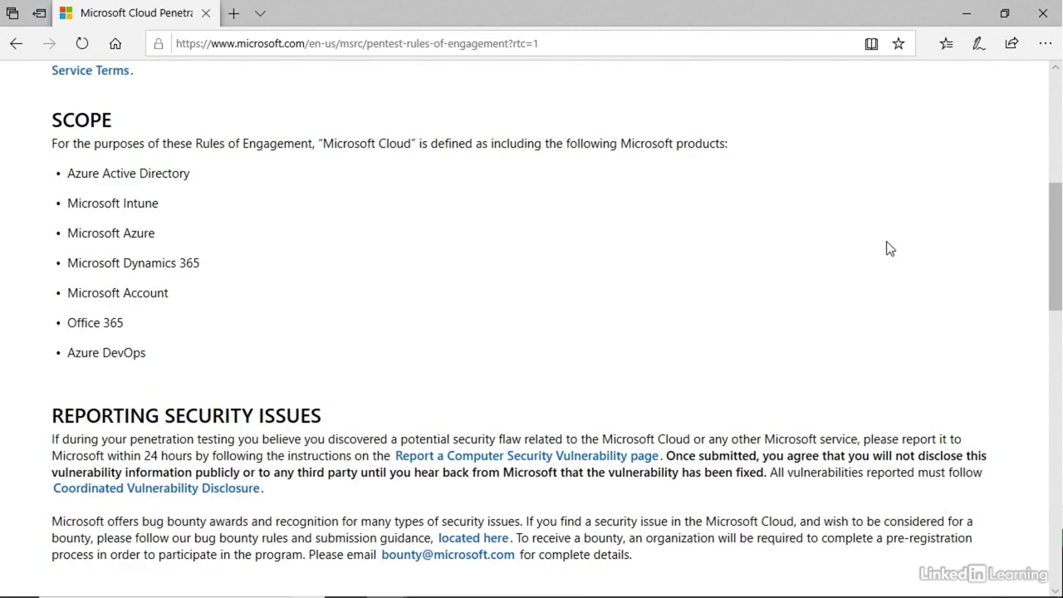
drag(155, 234, 68, 235)
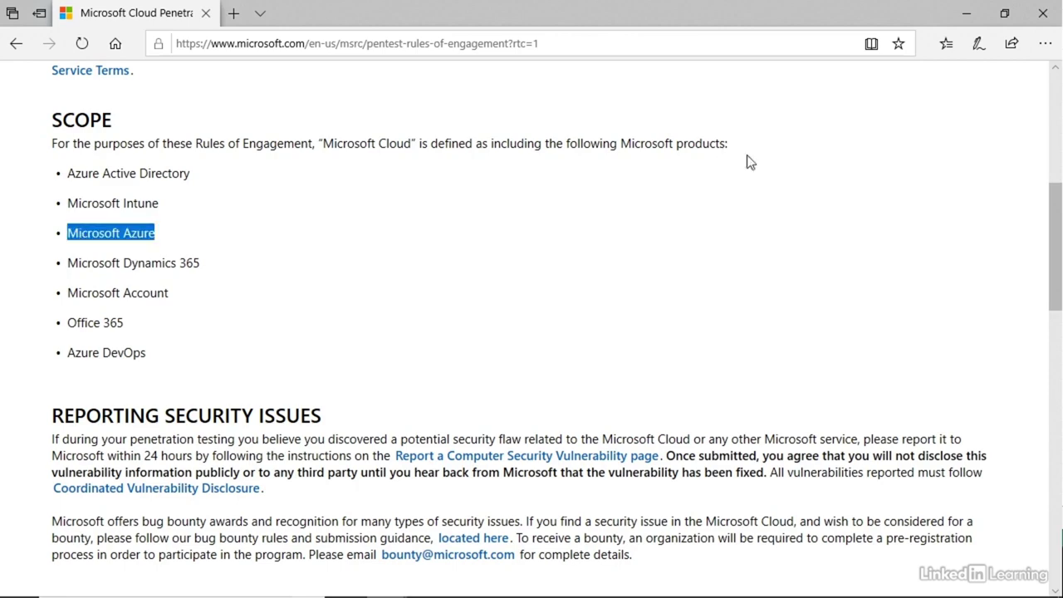
click(805, 168)
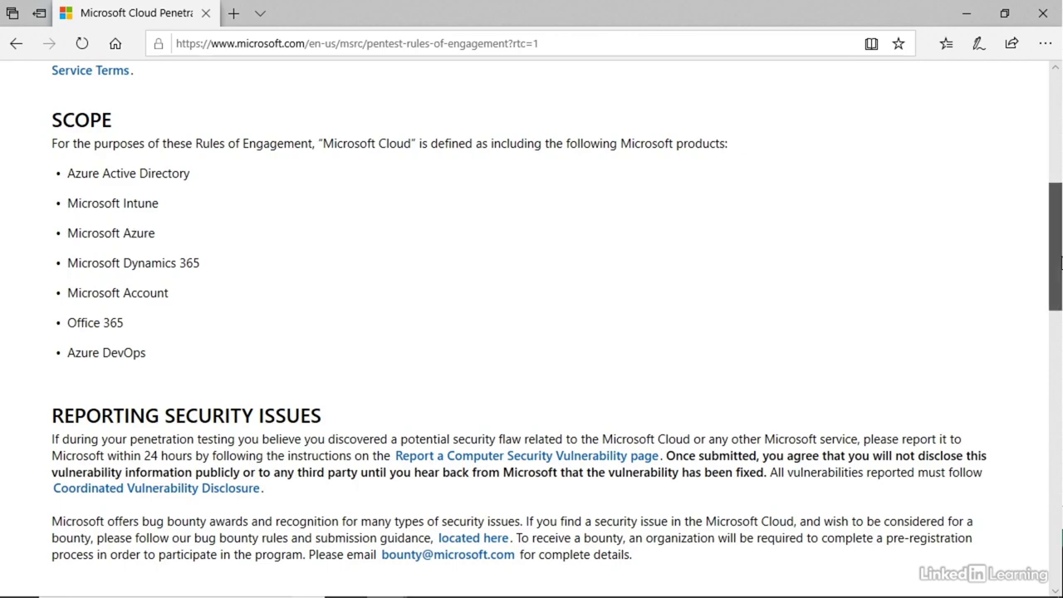
scroll(478, 192, down, 3)
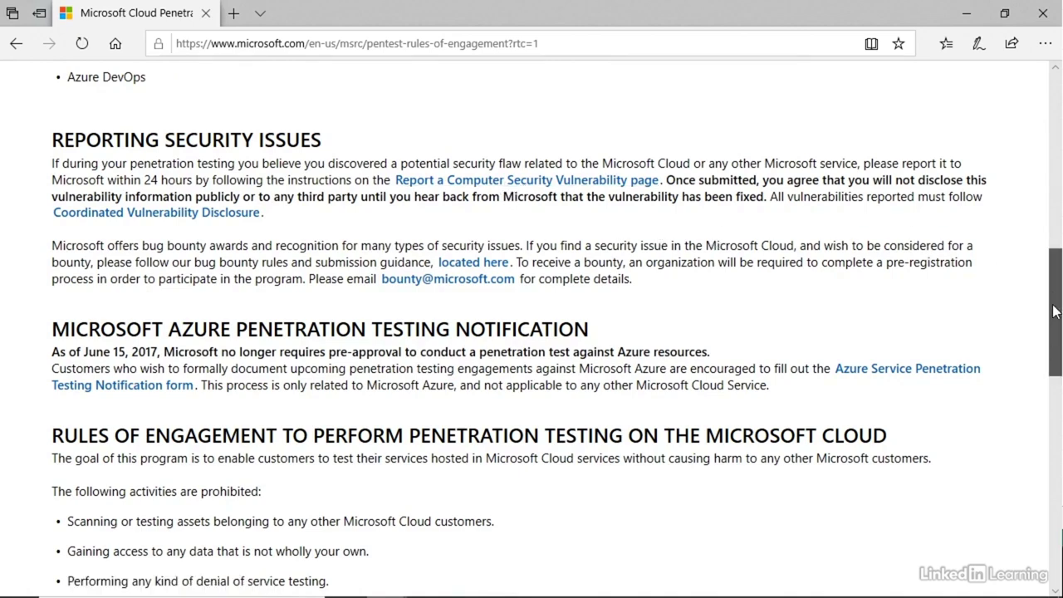
scroll(1053, 311, down, 5)
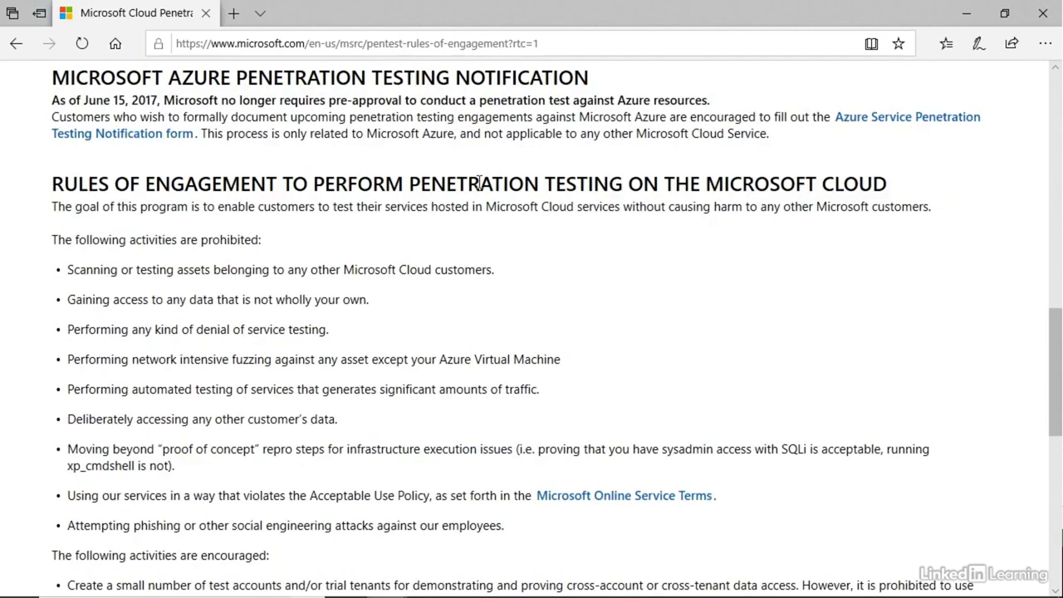
drag(53, 99, 586, 110)
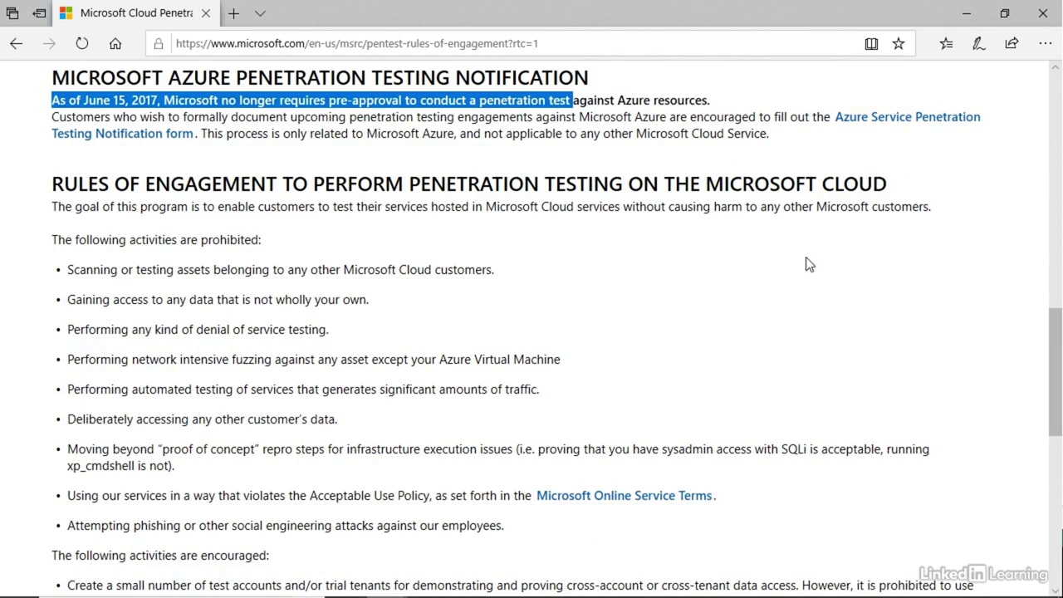
- Highlight 'prohibited', other Microsoft Cloud customers, data not wholly your own, and denial of service testing
click(682, 238)
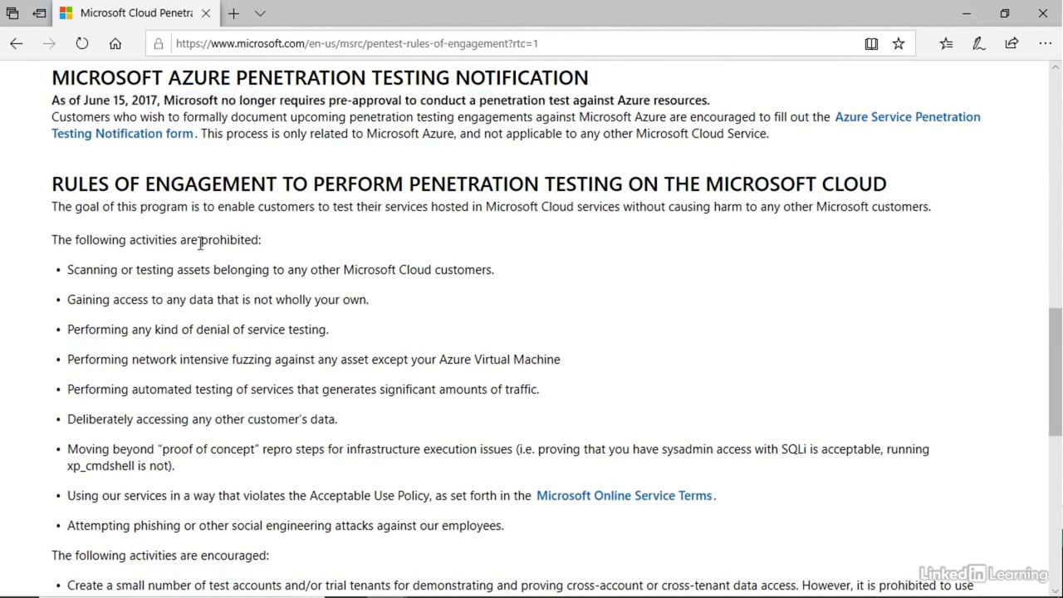
drag(201, 241, 260, 244)
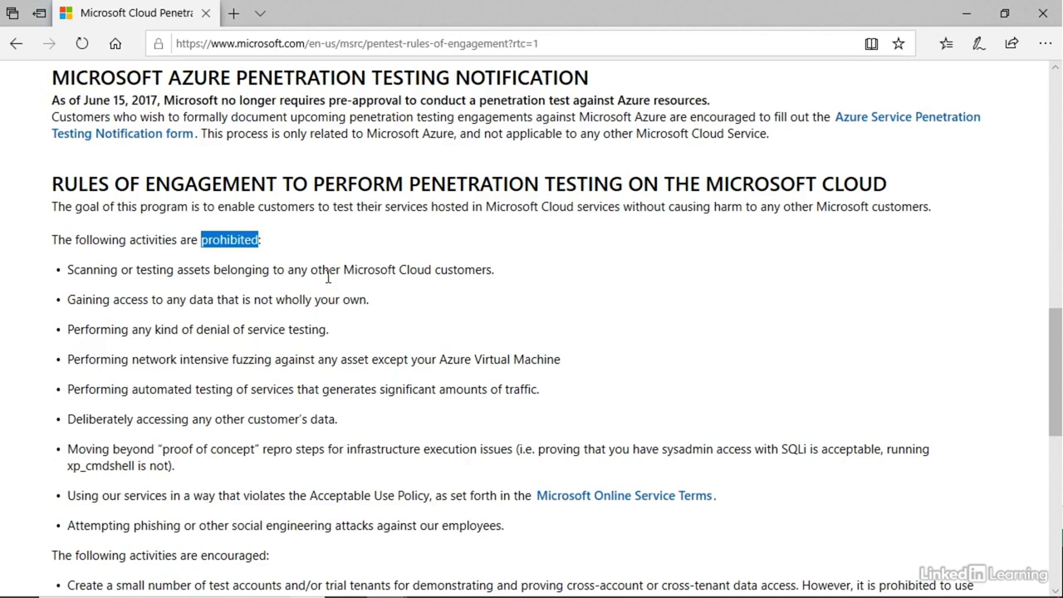
drag(310, 269, 498, 272)
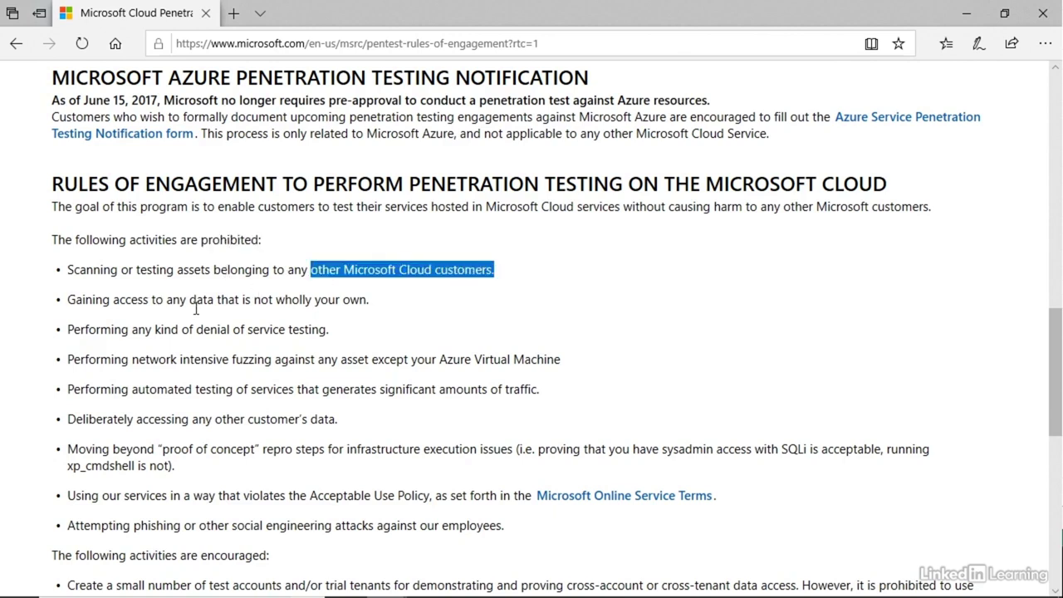
drag(190, 301, 371, 307)
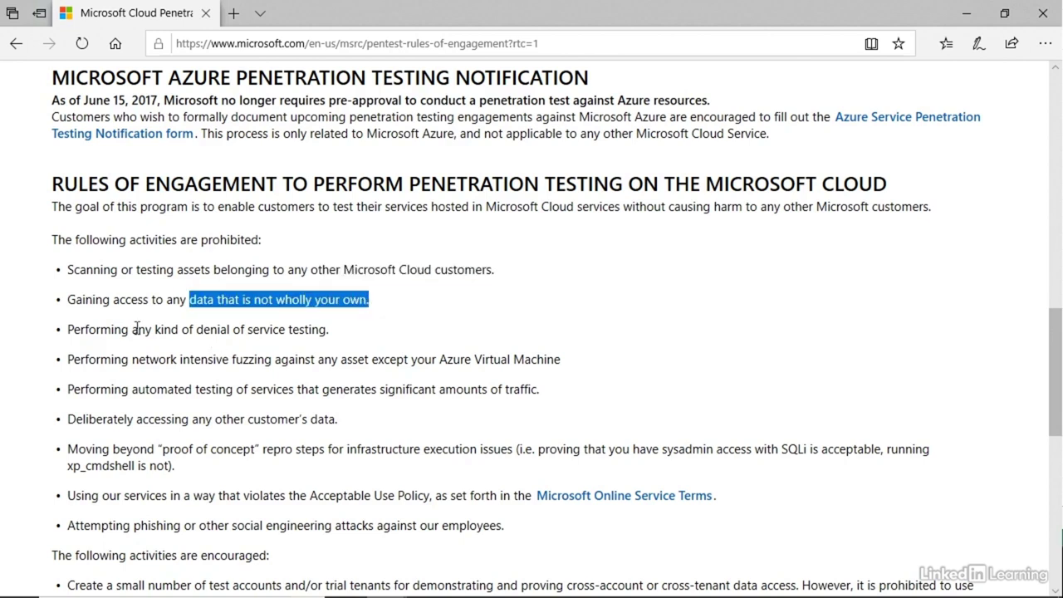
drag(194, 333, 332, 342)
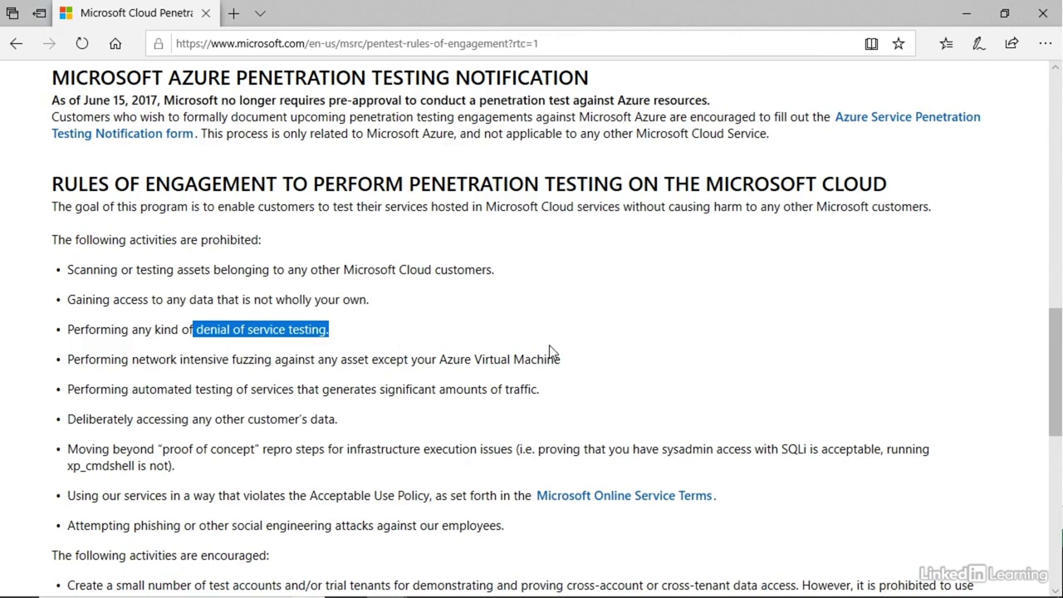
click(722, 370)
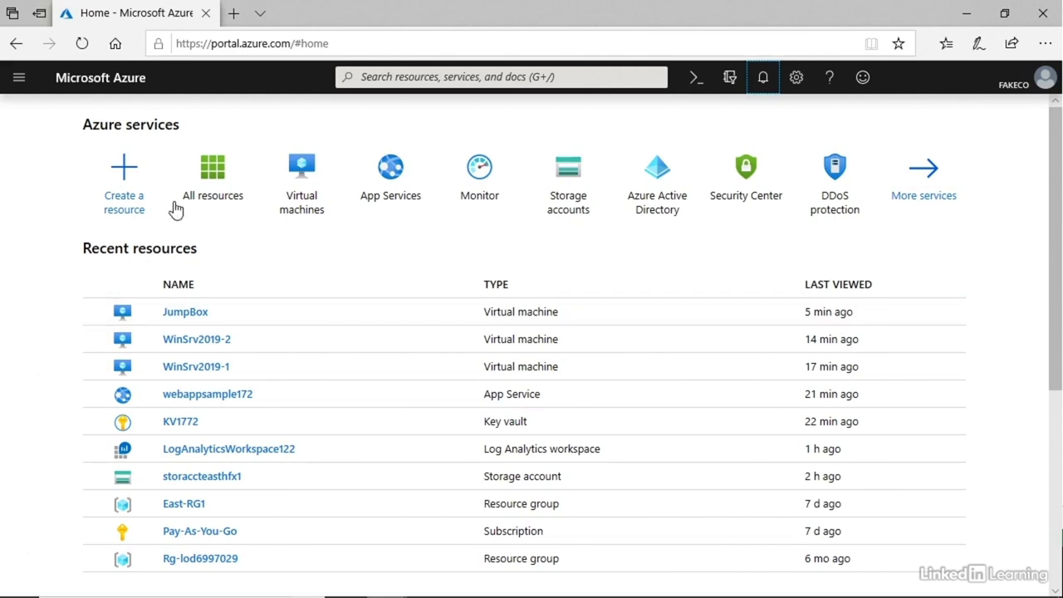
- Search the Marketplace for 'kali', open Kali Linux, and begin creating its virtual machine
click(120, 181)
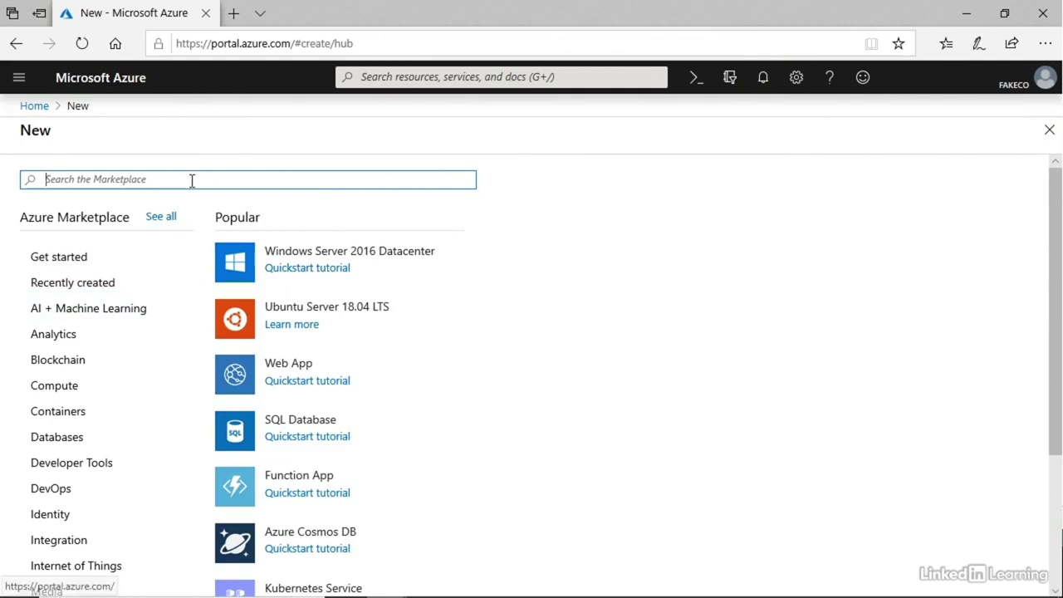
text(kali)
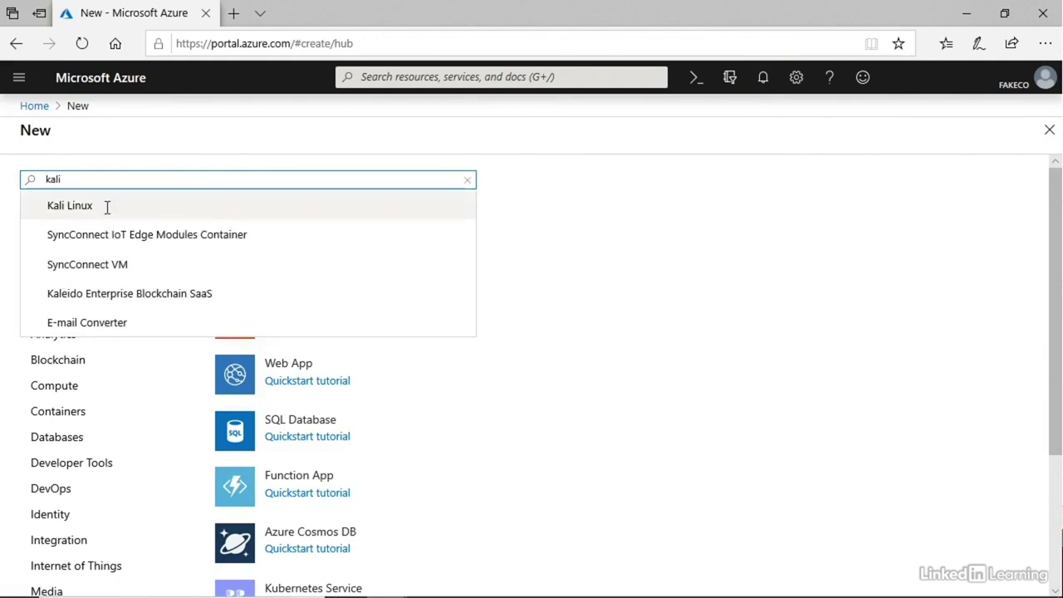
click(107, 209)
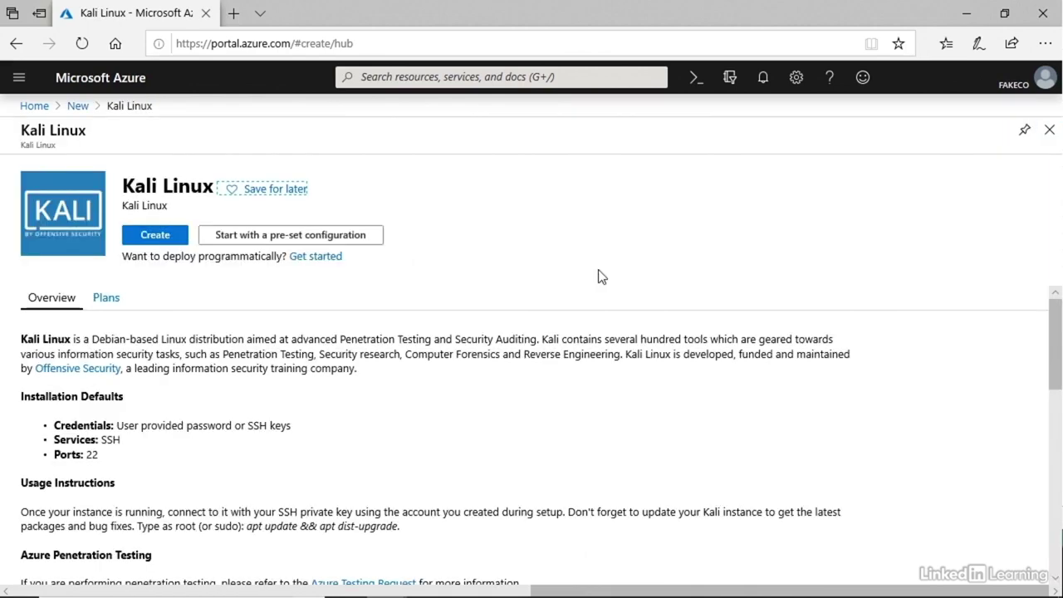
click(158, 236)
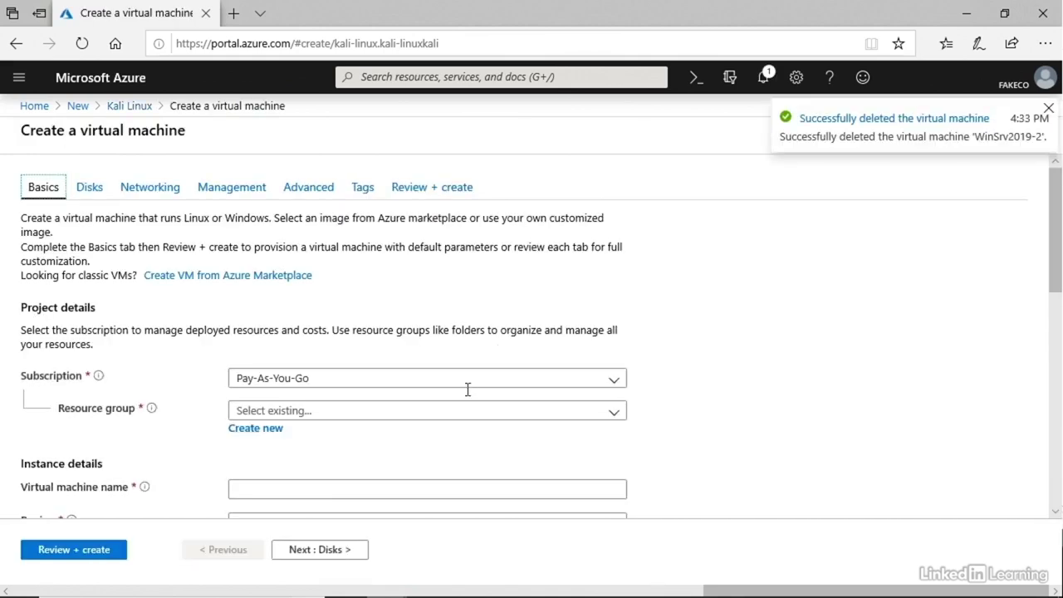
- Place the VM in RG1, name it Kali, and set region to (Canada) Canada East
click(615, 418)
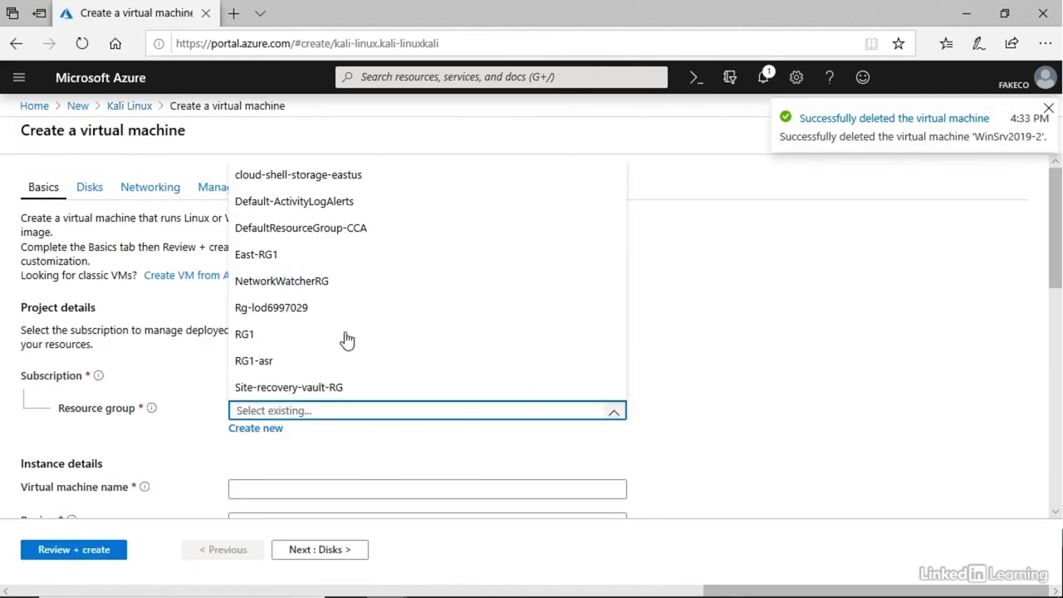
click(345, 338)
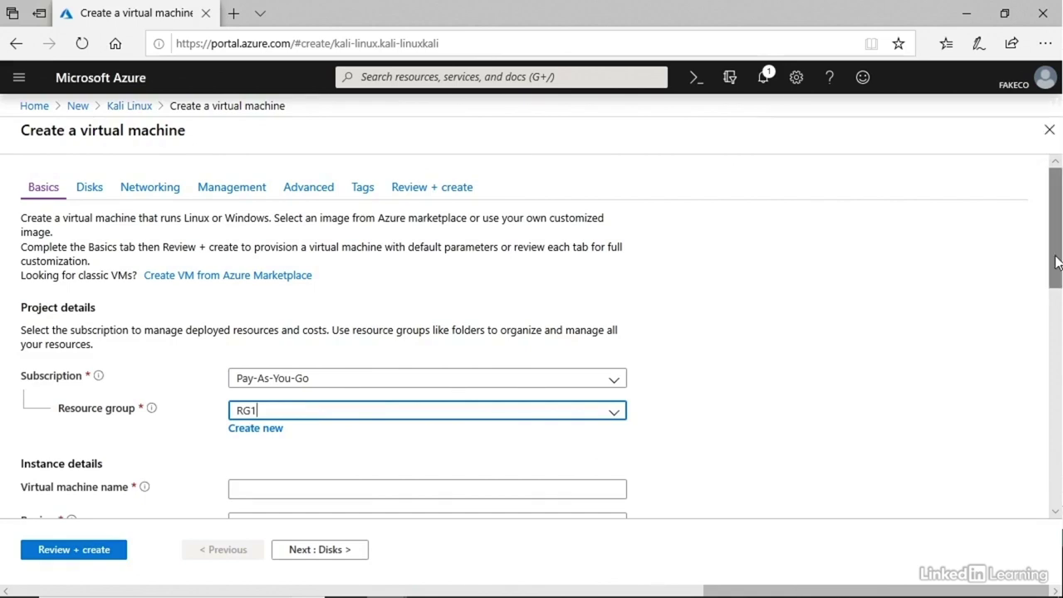
scroll(469, 293, down, 3)
click(464, 268)
text(Kali)
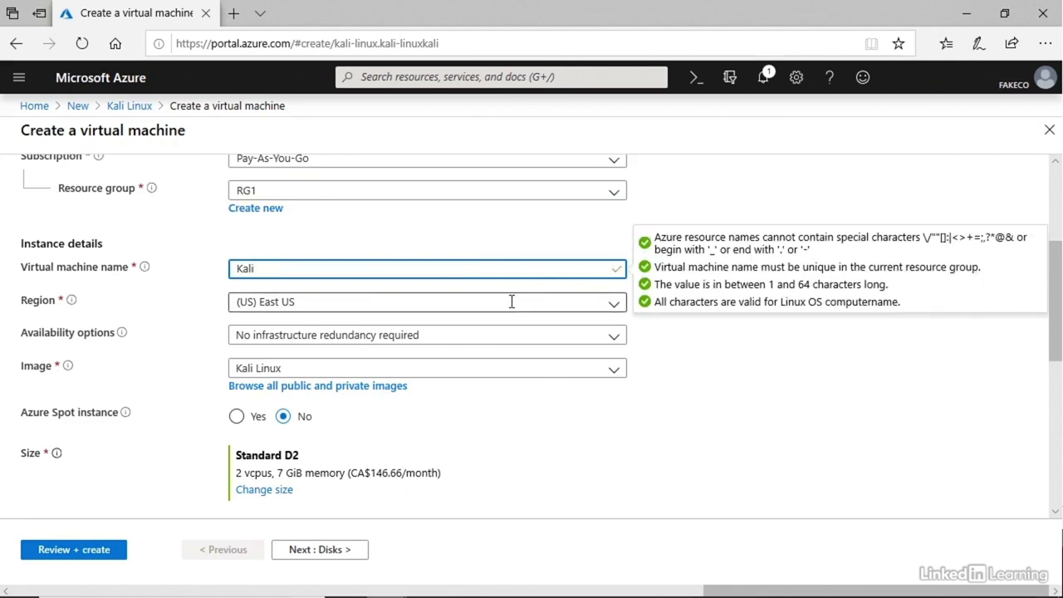
click(611, 305)
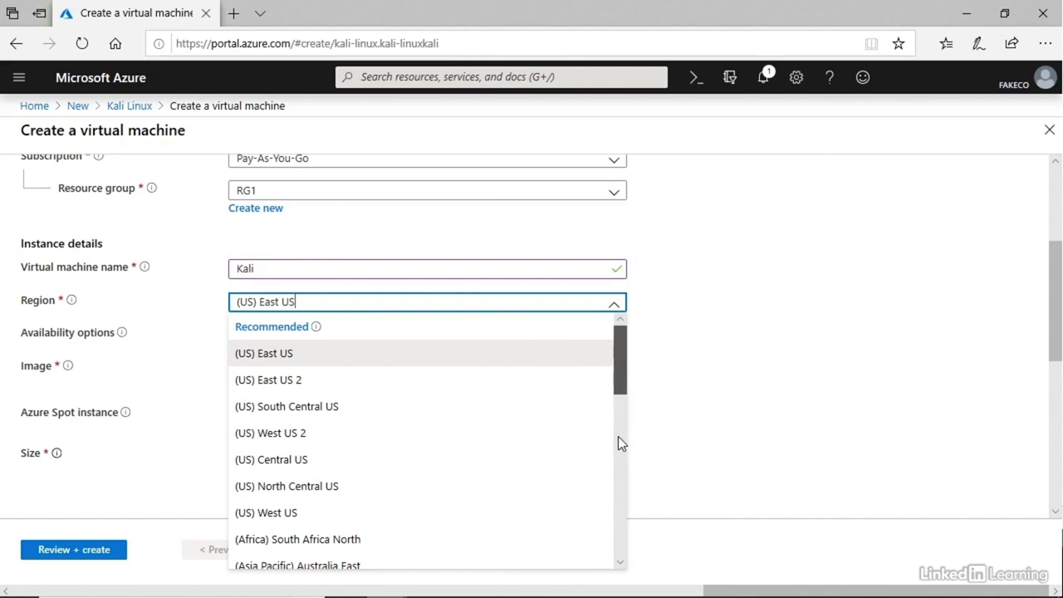
scroll(617, 465, down, 6)
scroll(586, 510, down, 2)
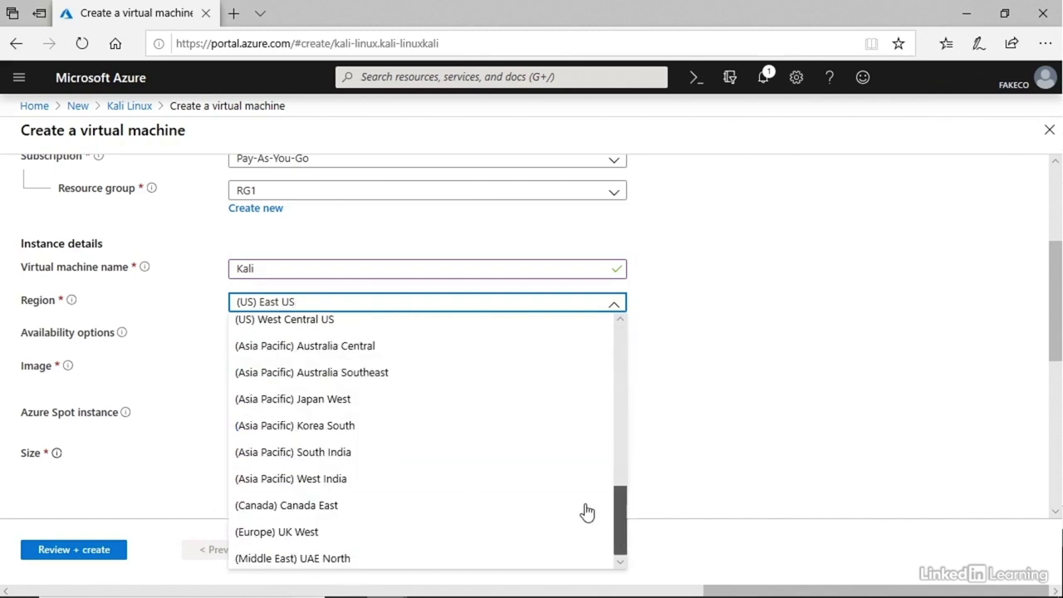
click(470, 503)
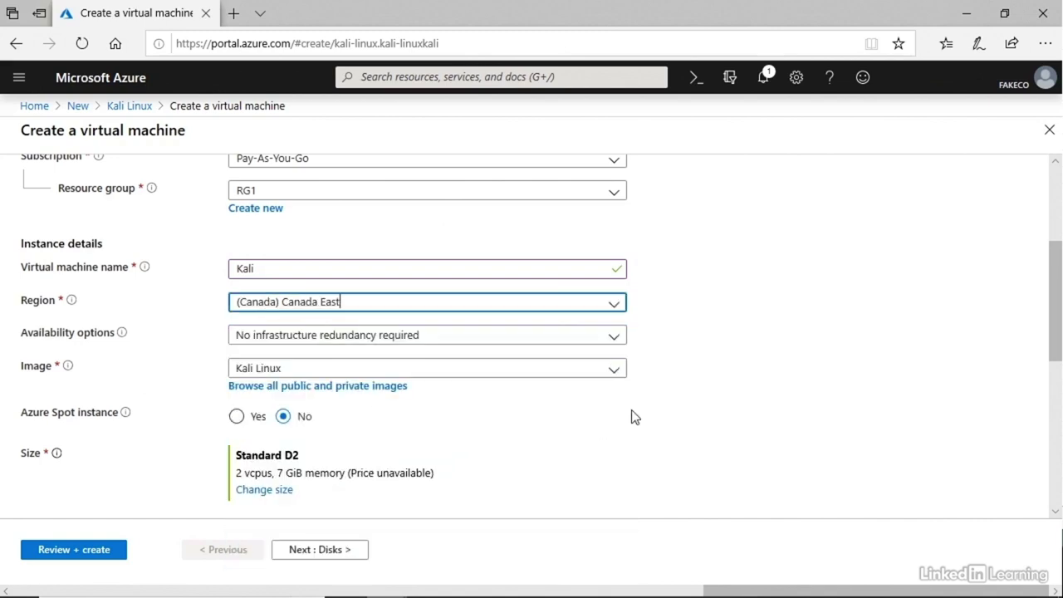
- Enter the administrator username and select the SSH public key box, then switch to PuTTYgen
scroll(1058, 326, down, 3)
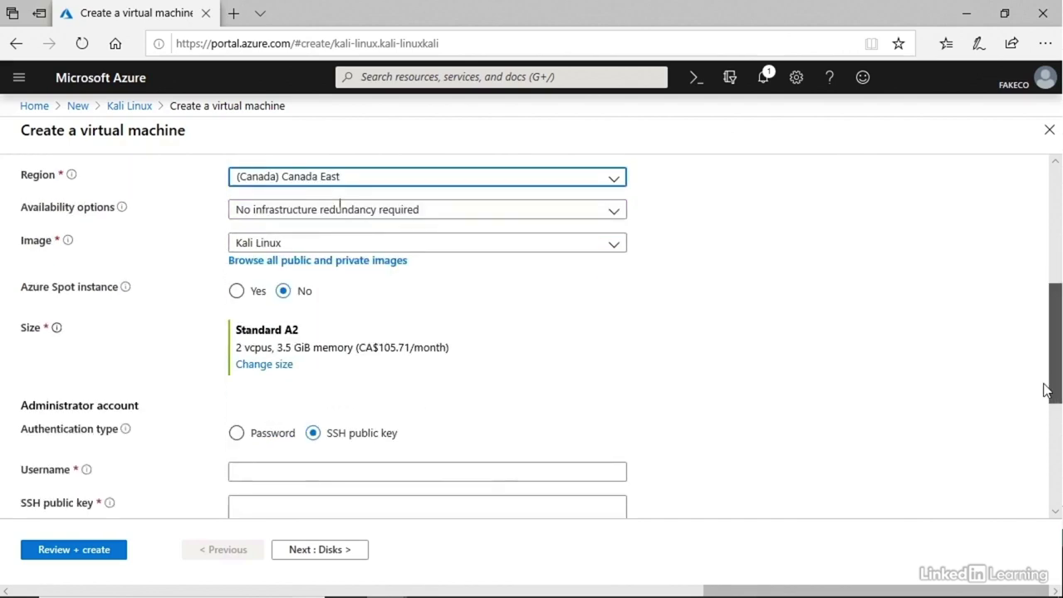
click(414, 353)
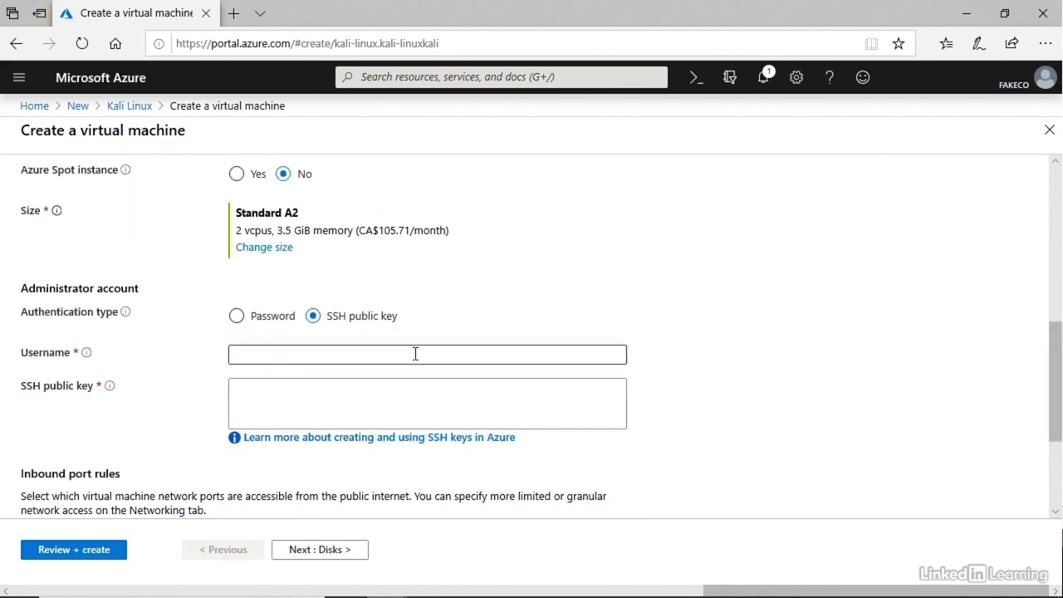
text(dlachance)
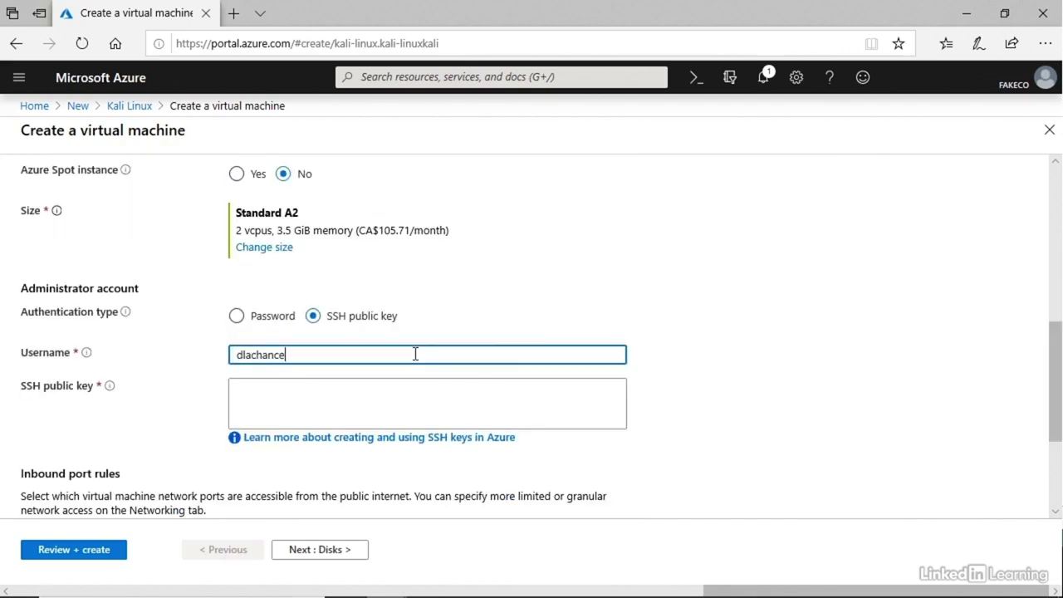
click(328, 397)
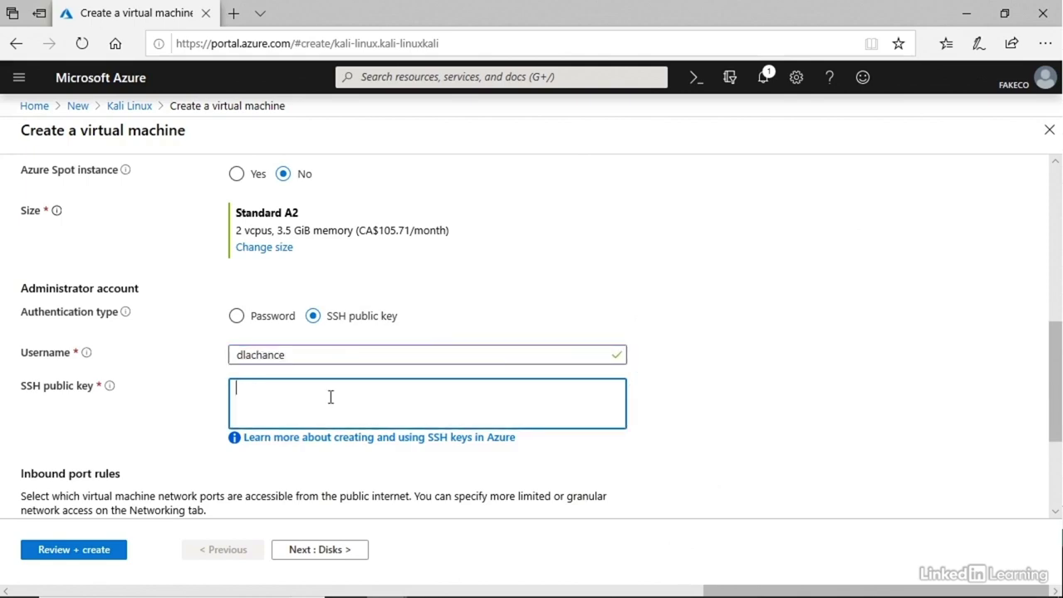
key(alt+Tab)
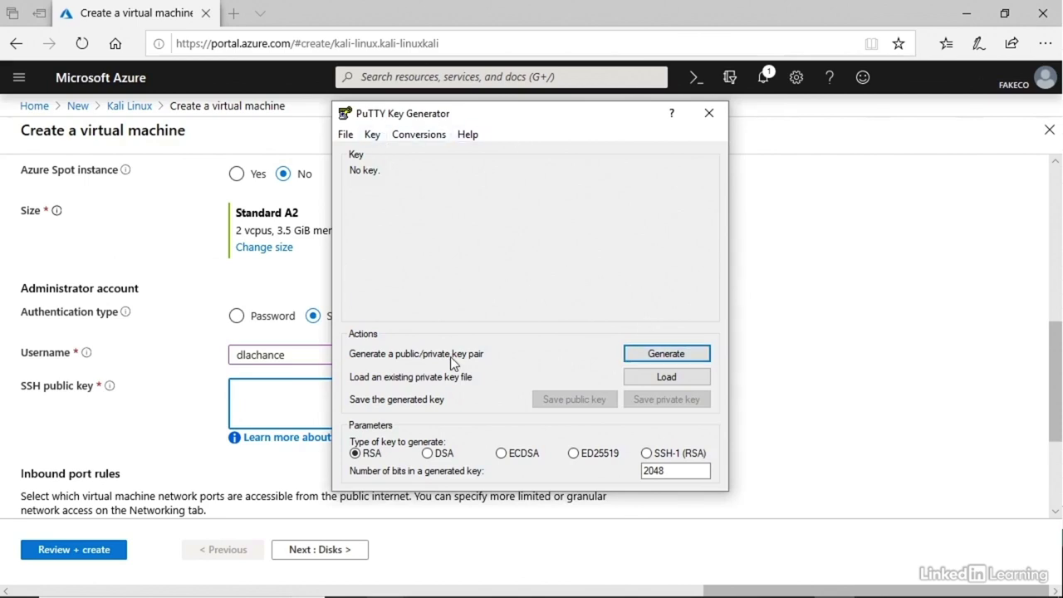
- Generate a 2048-bit RSA key pair and enter a key passphrase, moving to its confirmation
click(663, 354)
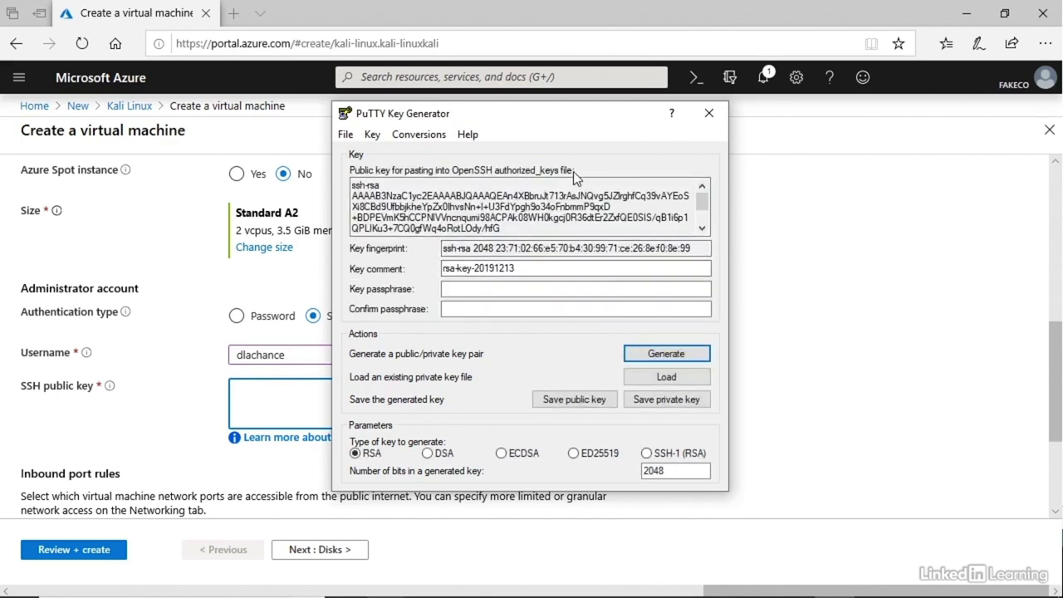
click(484, 290)
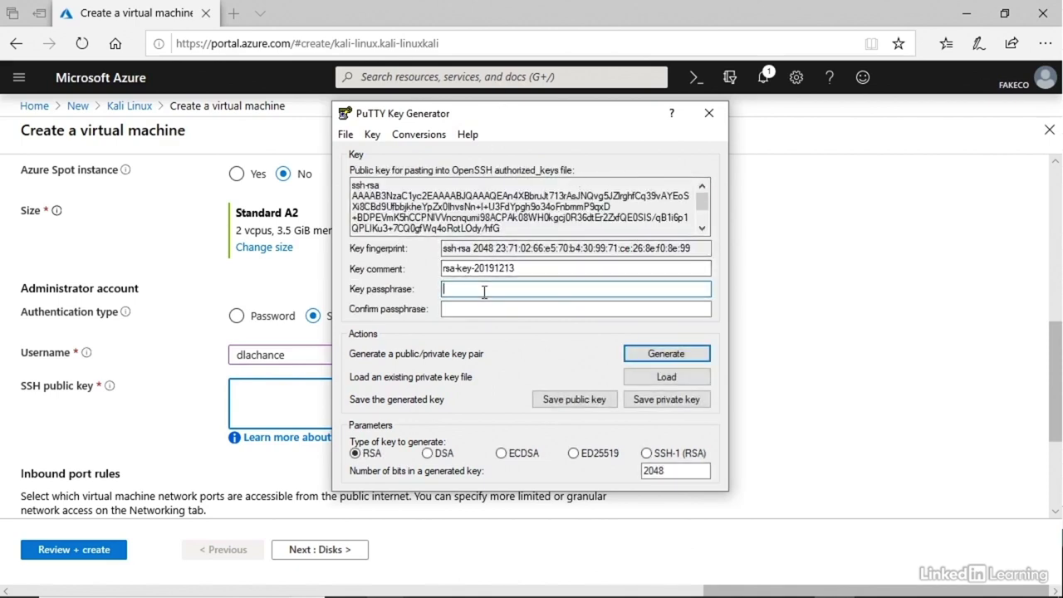
text(•••••••••••)
click(500, 308)
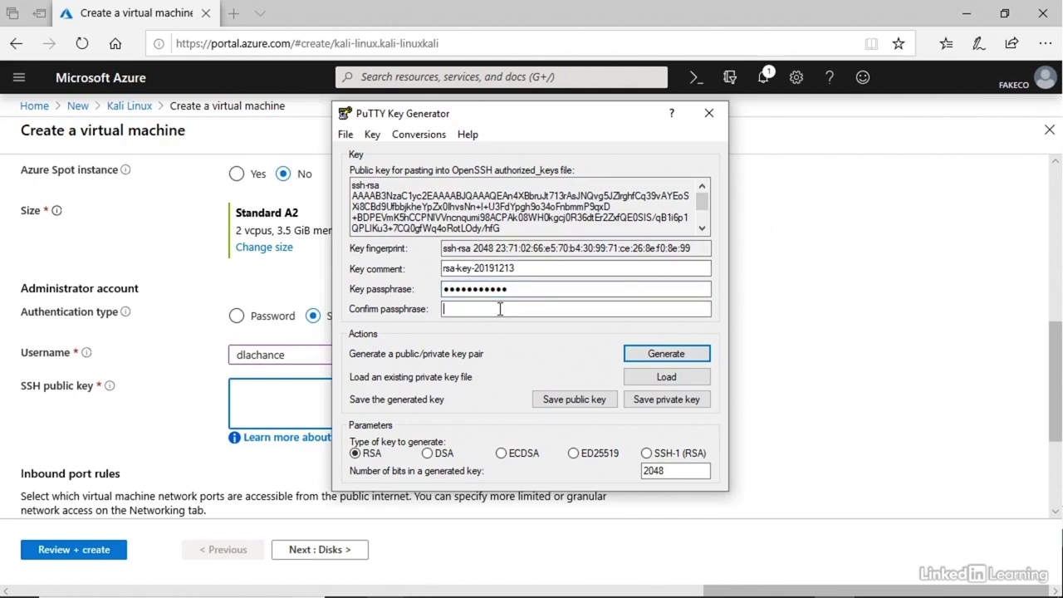
text(•••••••••••)
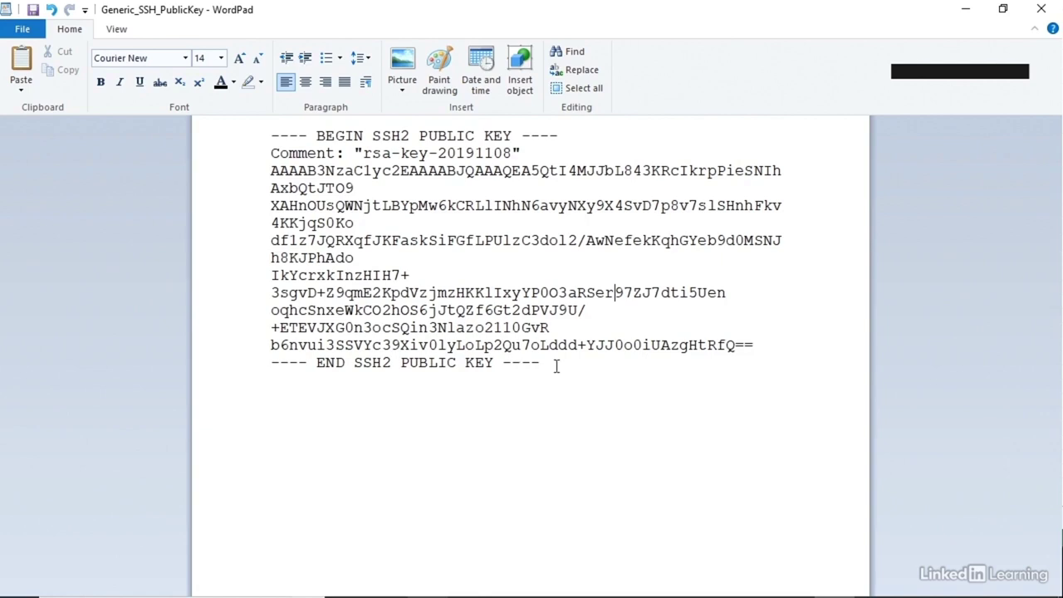
- Select the whole SSH2 public key text in the Generic_SSH_PublicKey file
drag(555, 366, 264, 139)
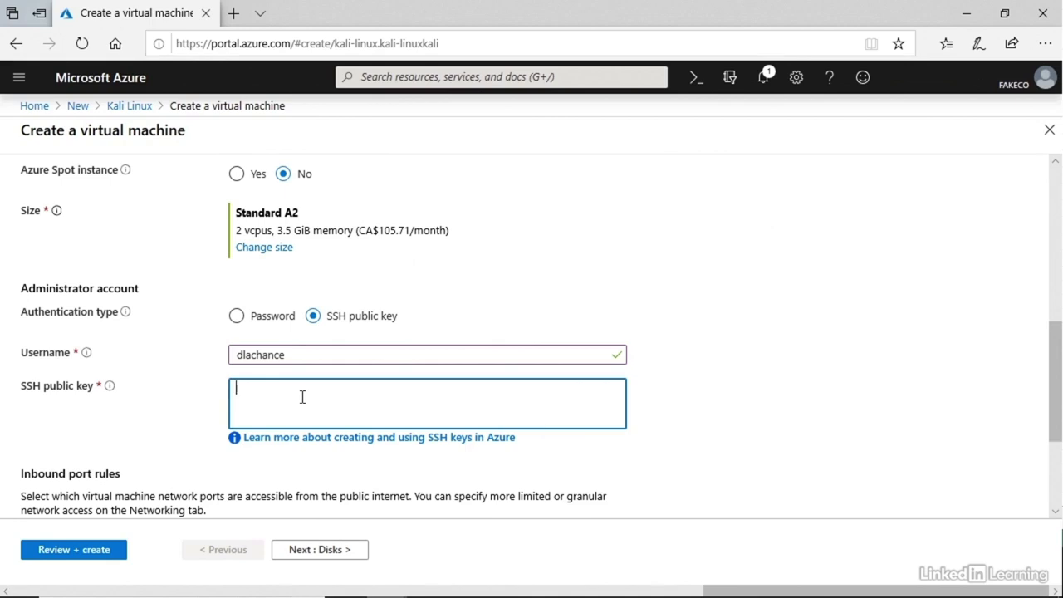
- Paste the public key into the SSH public key field and proceed to Review + create
key(ctrl+v)
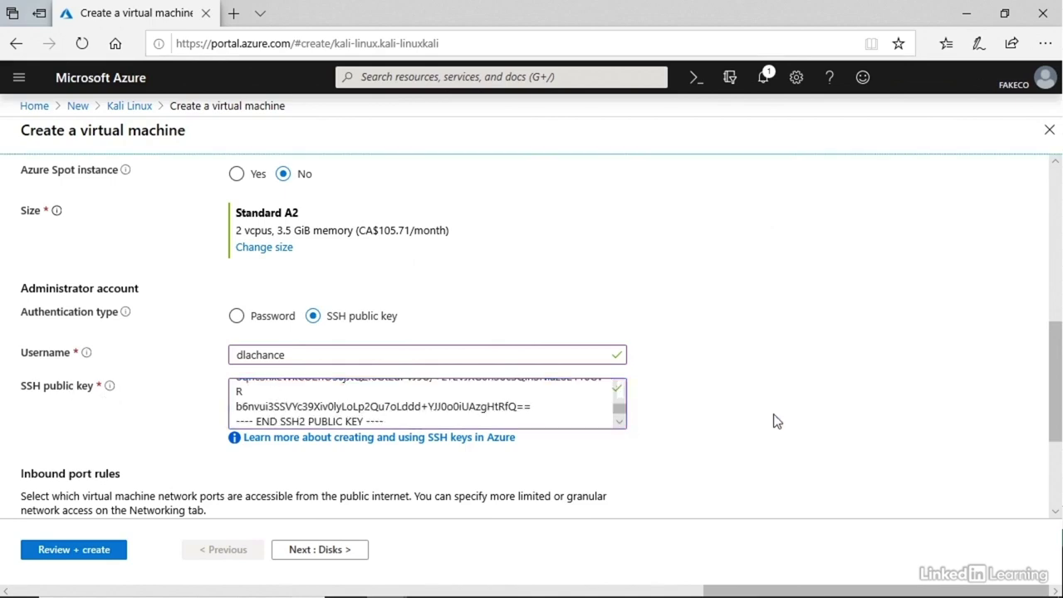
drag(1052, 365, 1039, 461)
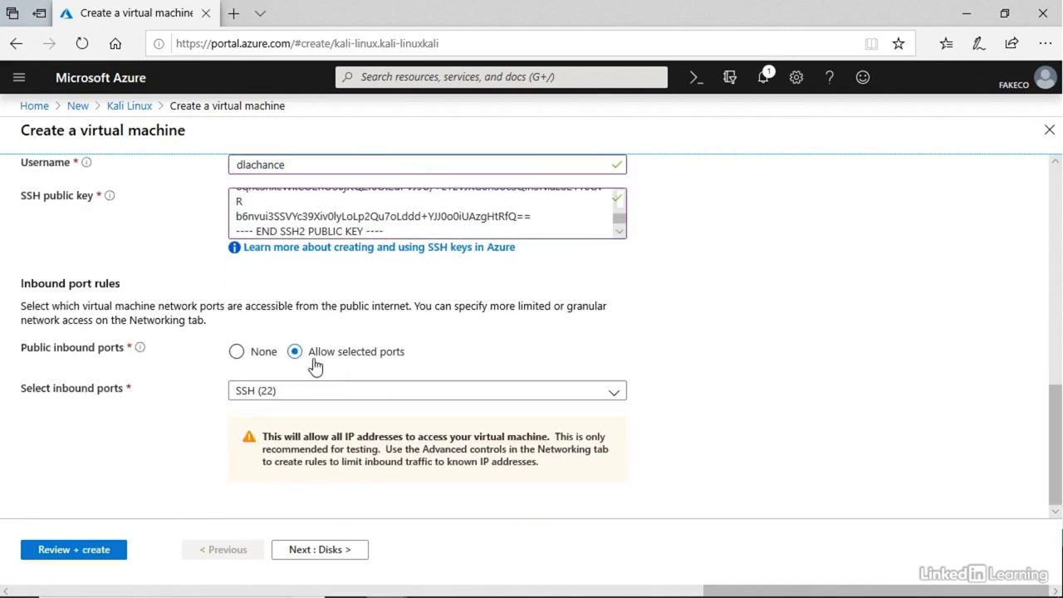
click(74, 552)
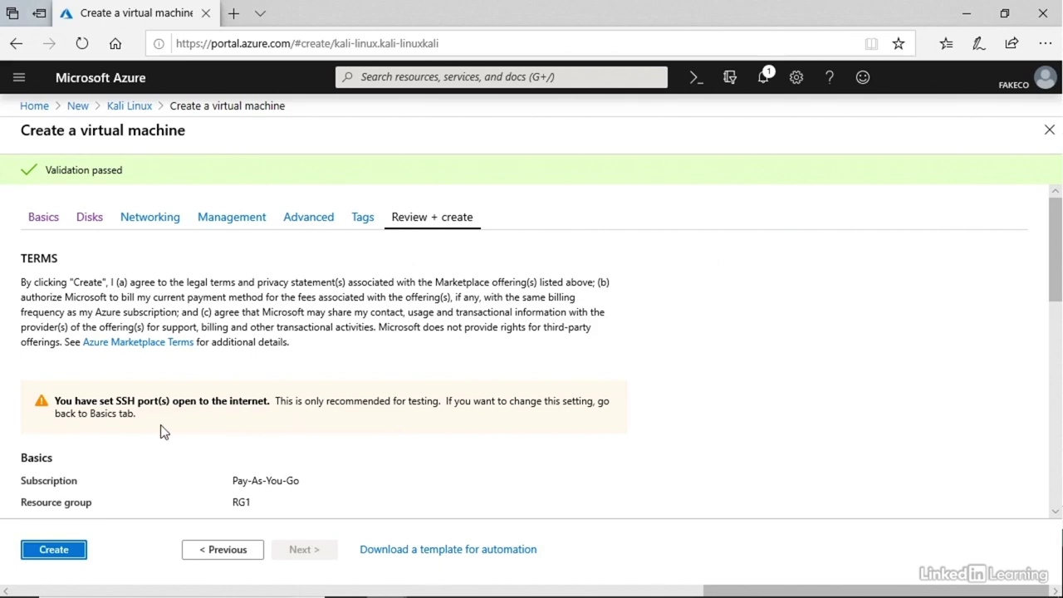
- Create the Kali VM in RG1, open it once deployed, and copy public IP 40.69.99.120
click(72, 554)
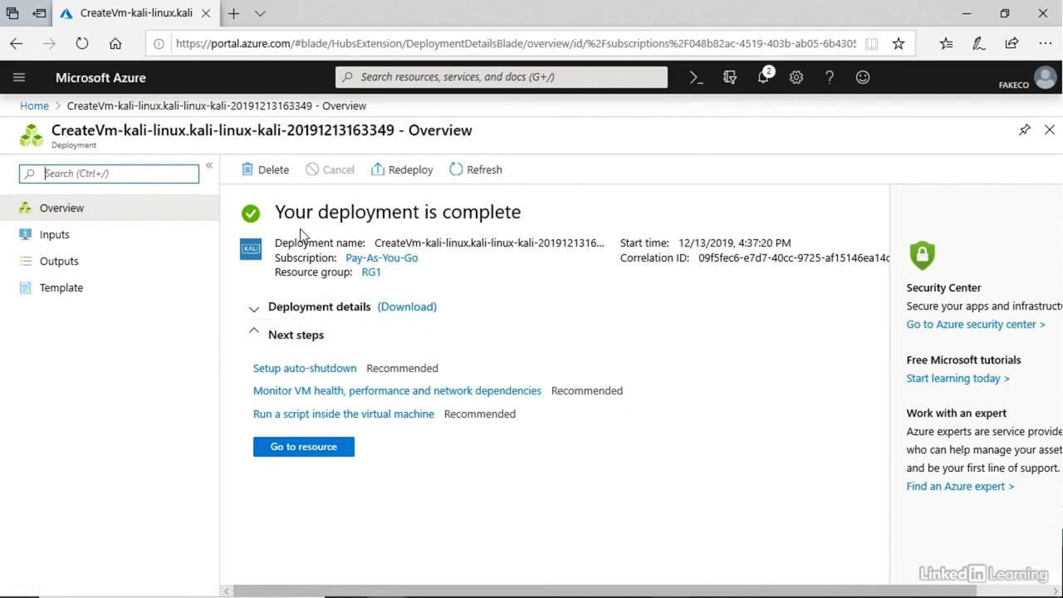
click(307, 453)
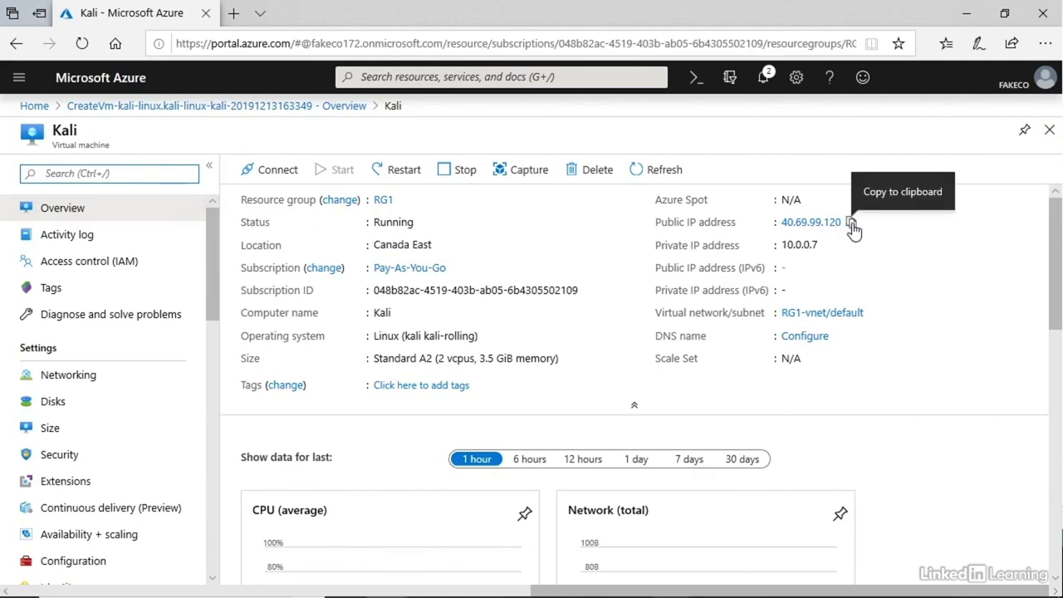
click(851, 224)
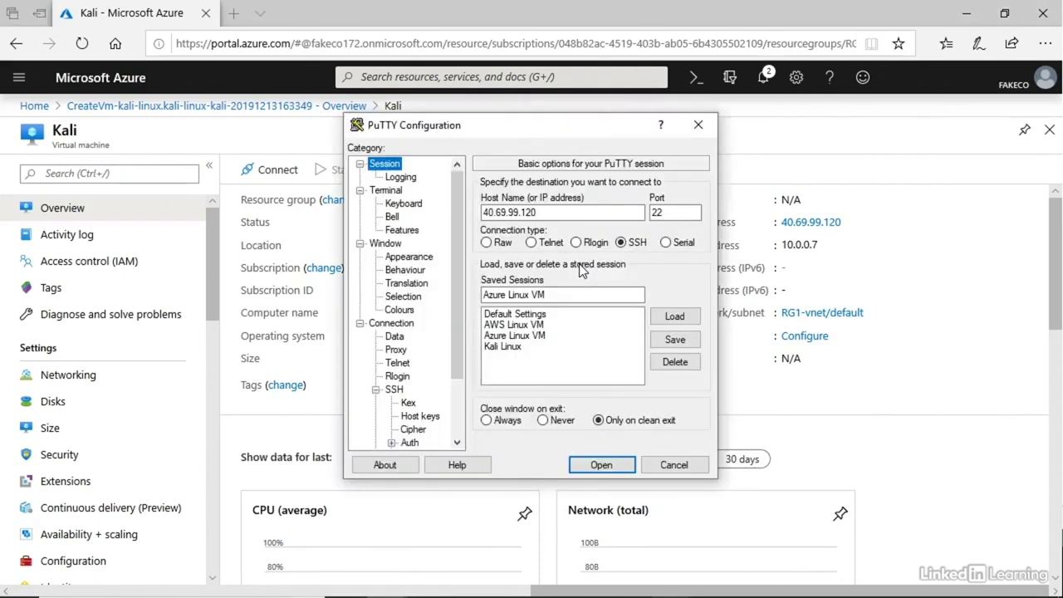
- Target host 40.69.99.120 with the Generic_SSH_PrivateKey.ppk key under SSH Auth and connect
double_click(531, 212)
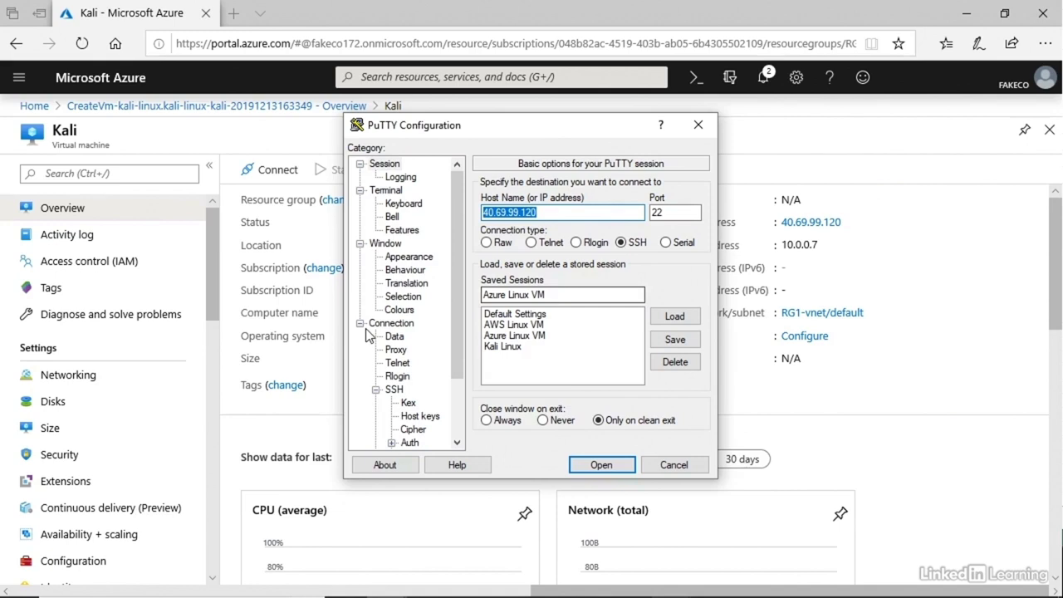
drag(458, 356, 459, 404)
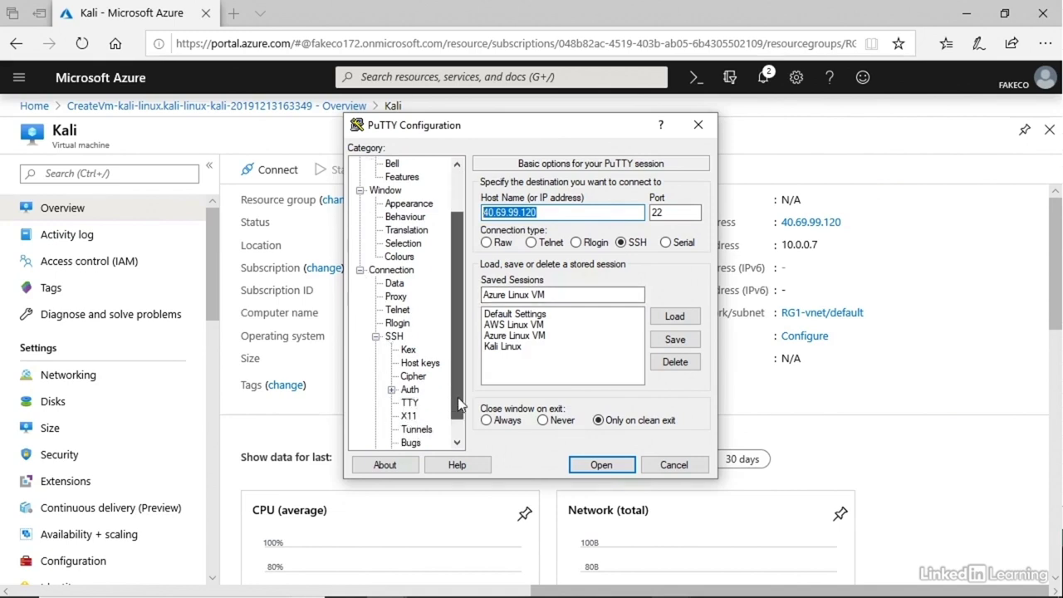
click(409, 389)
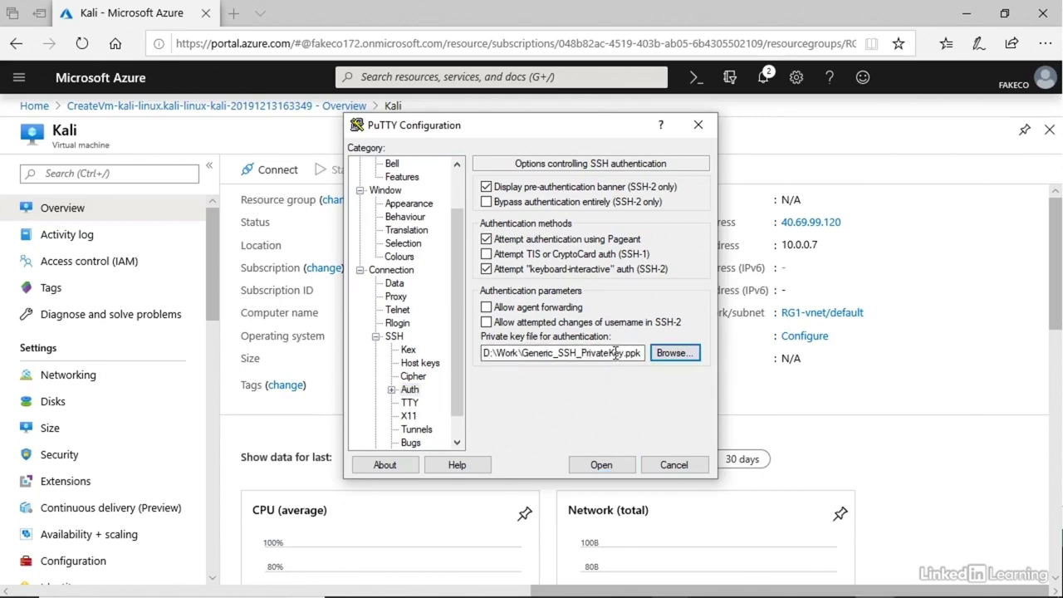
click(599, 464)
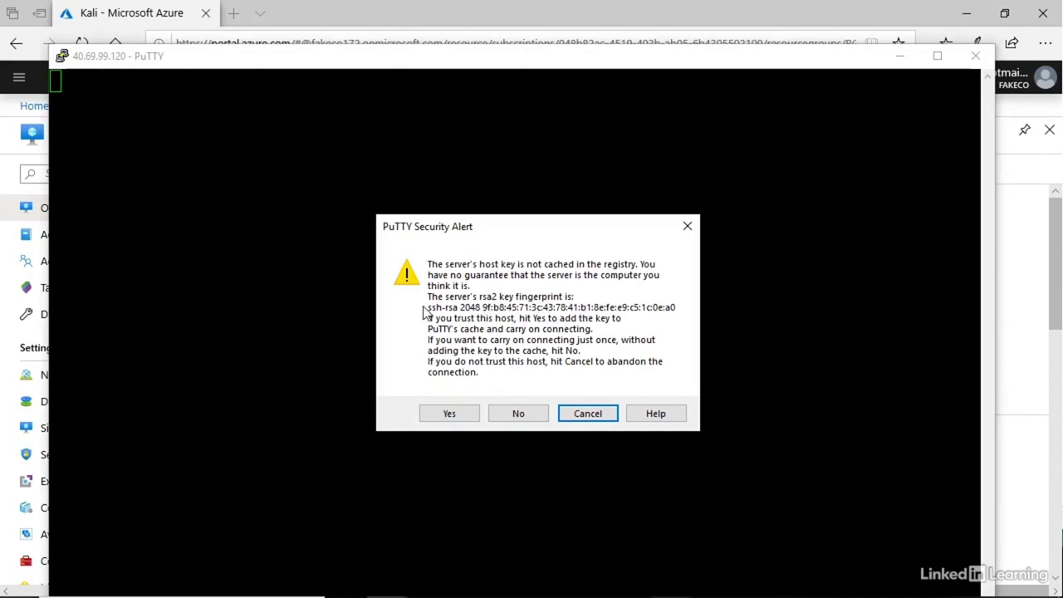
- Accept the host key, maximize the terminal, log in with the administrator username, and run clear
click(455, 411)
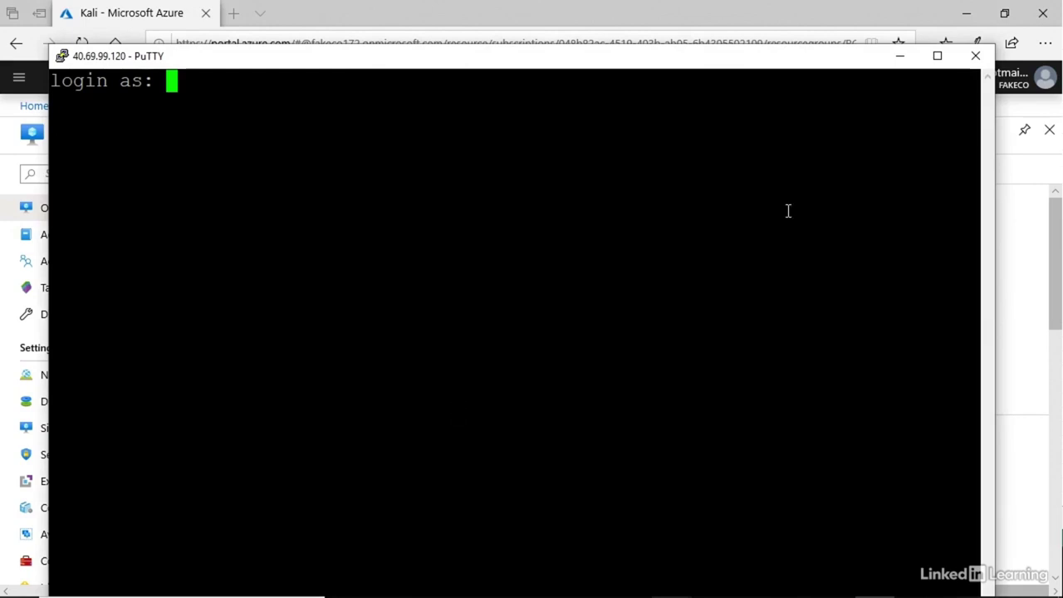
click(936, 57)
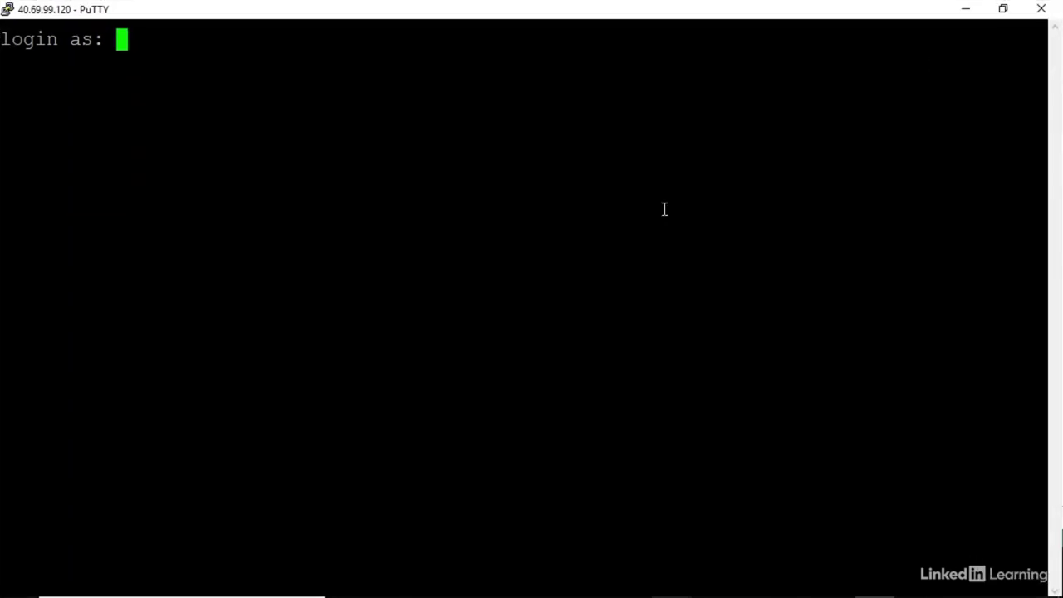
text(dlachanc)
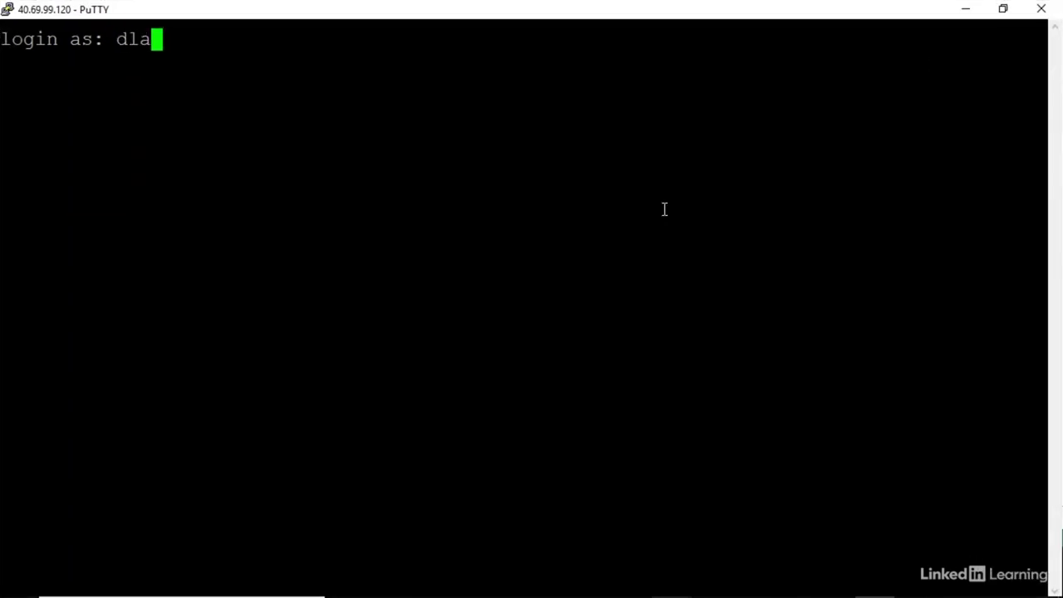
text(e)
key(Return)
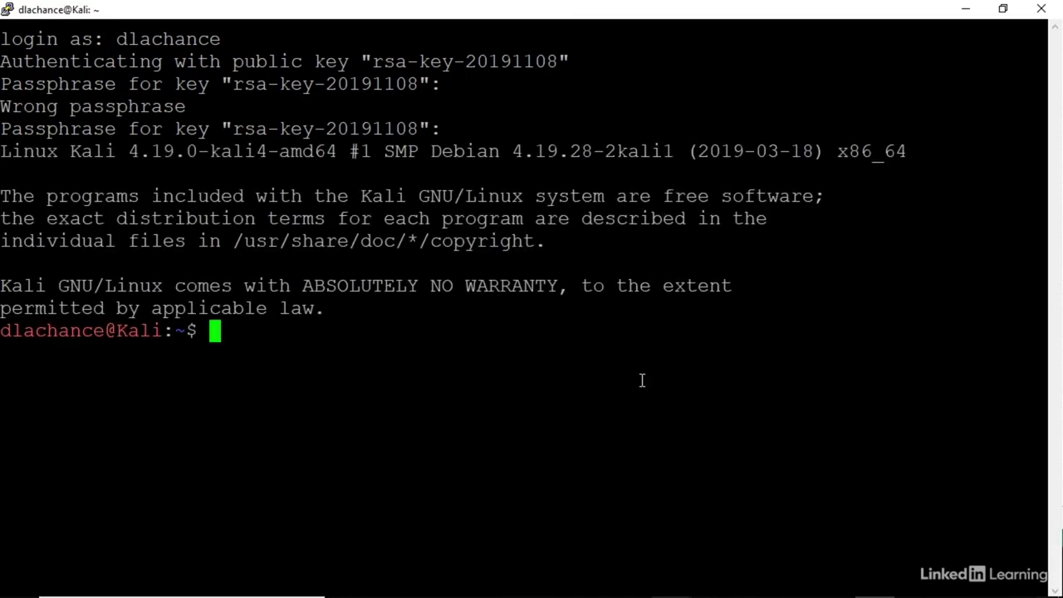
text(clear)
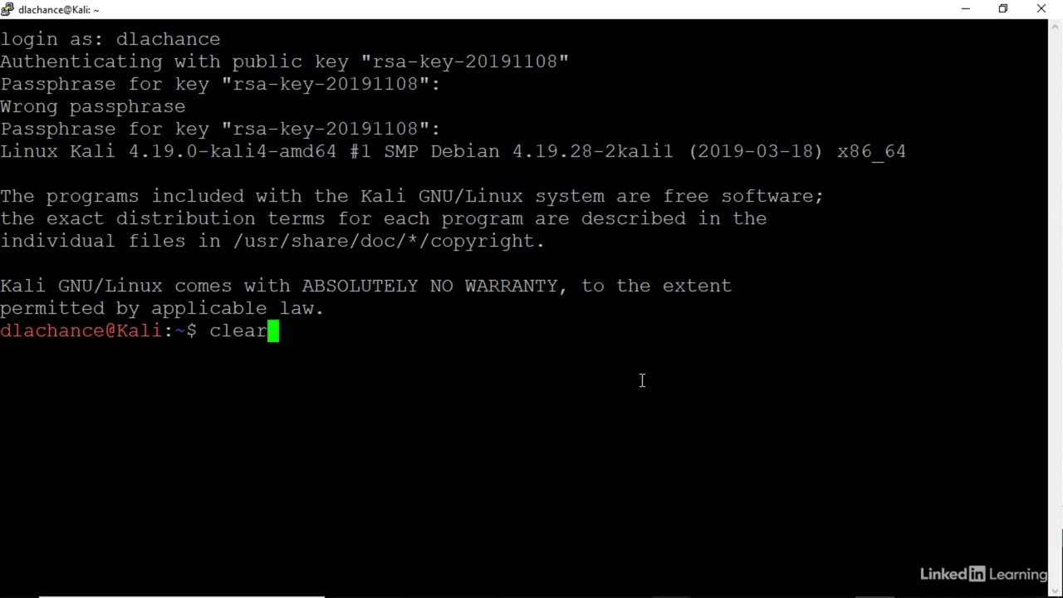
key(Return)
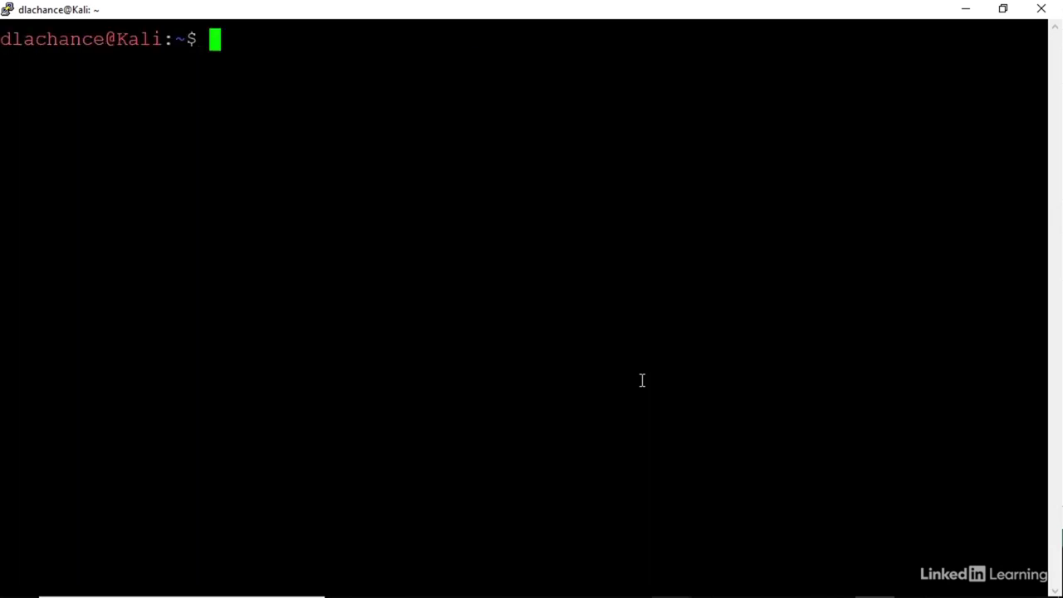